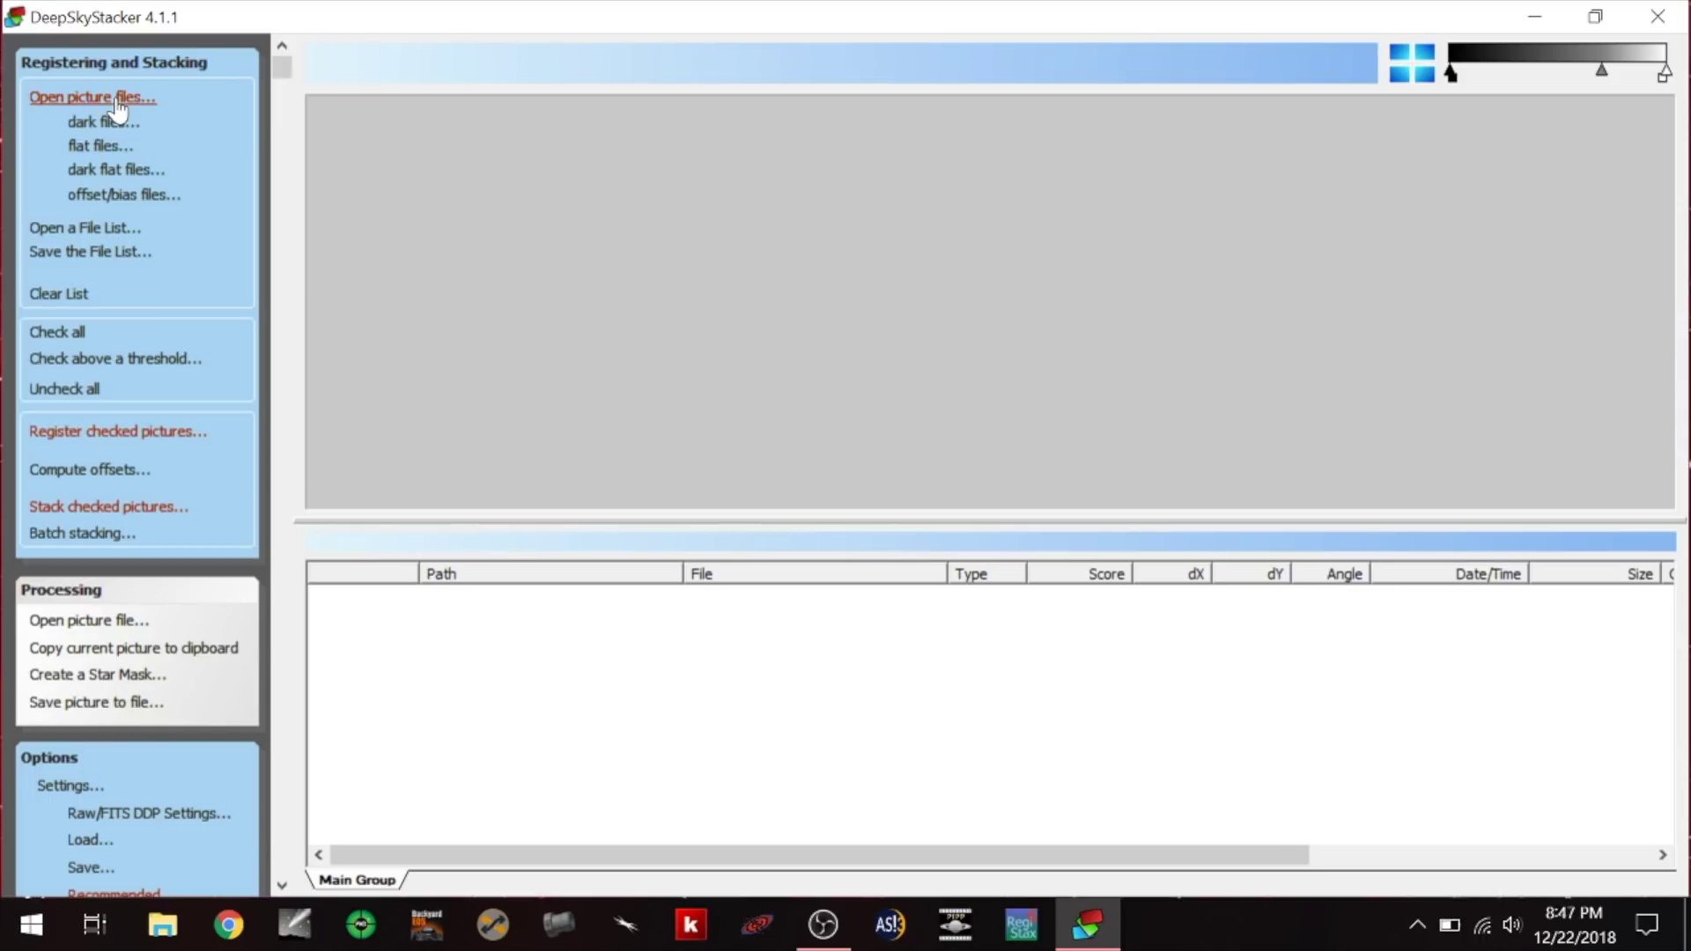
Start adding light frames and browse to the lights folder inside m42-at60ed on the Desktop.
left_click(117, 100)
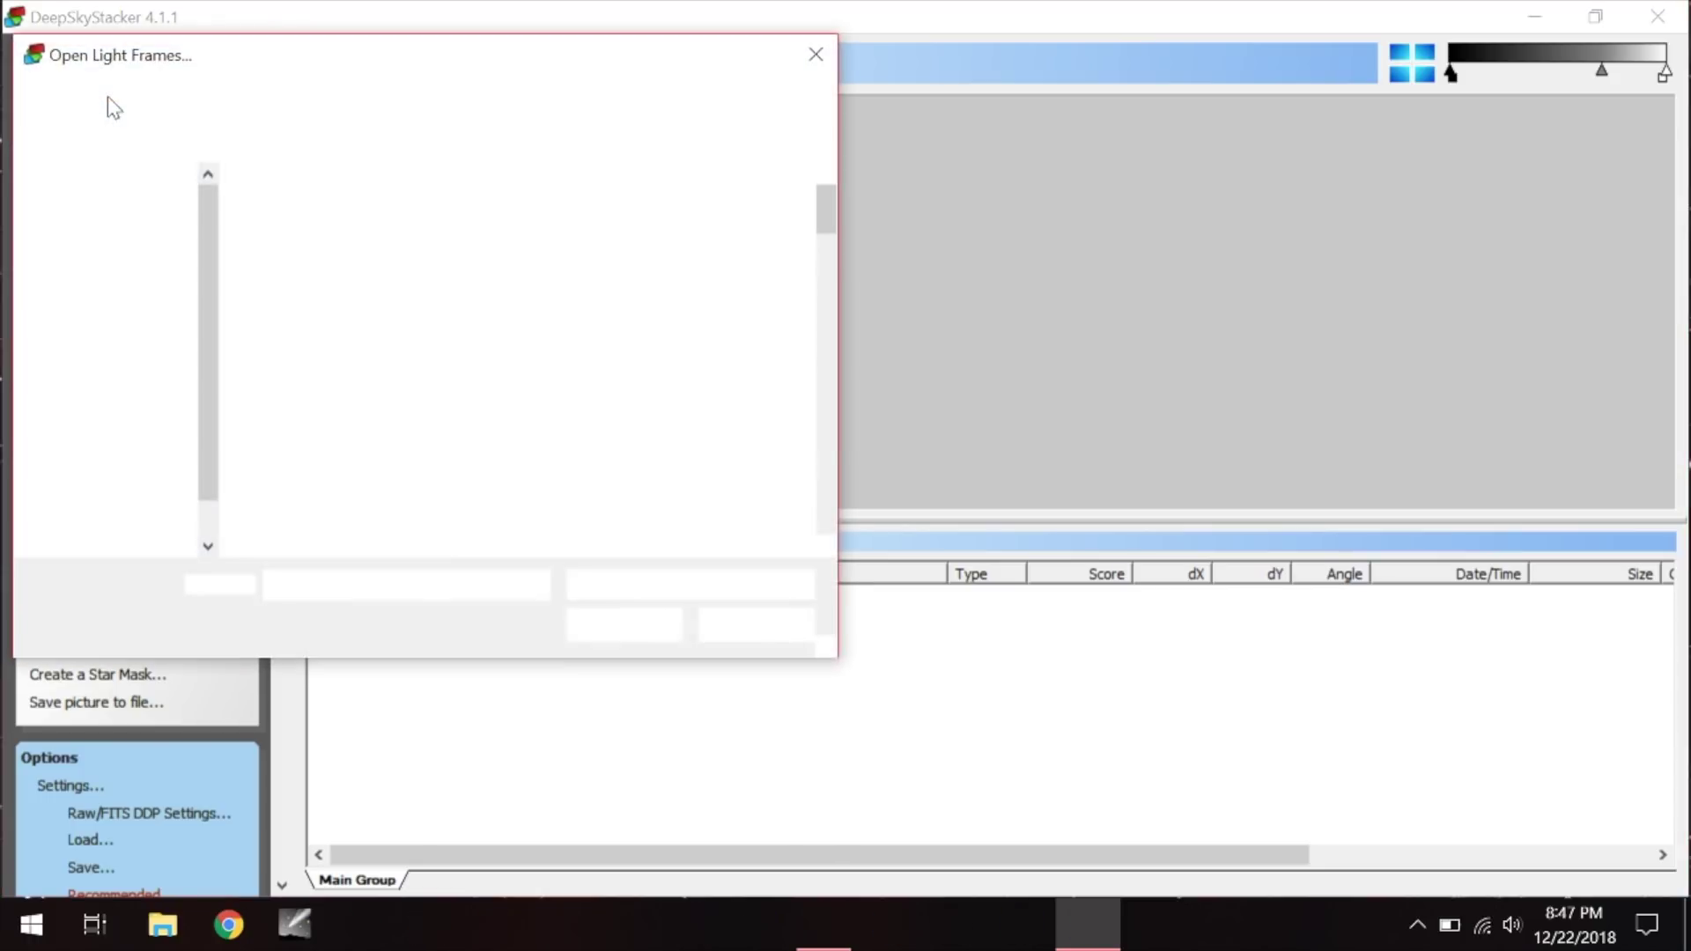
left_click(256, 96)
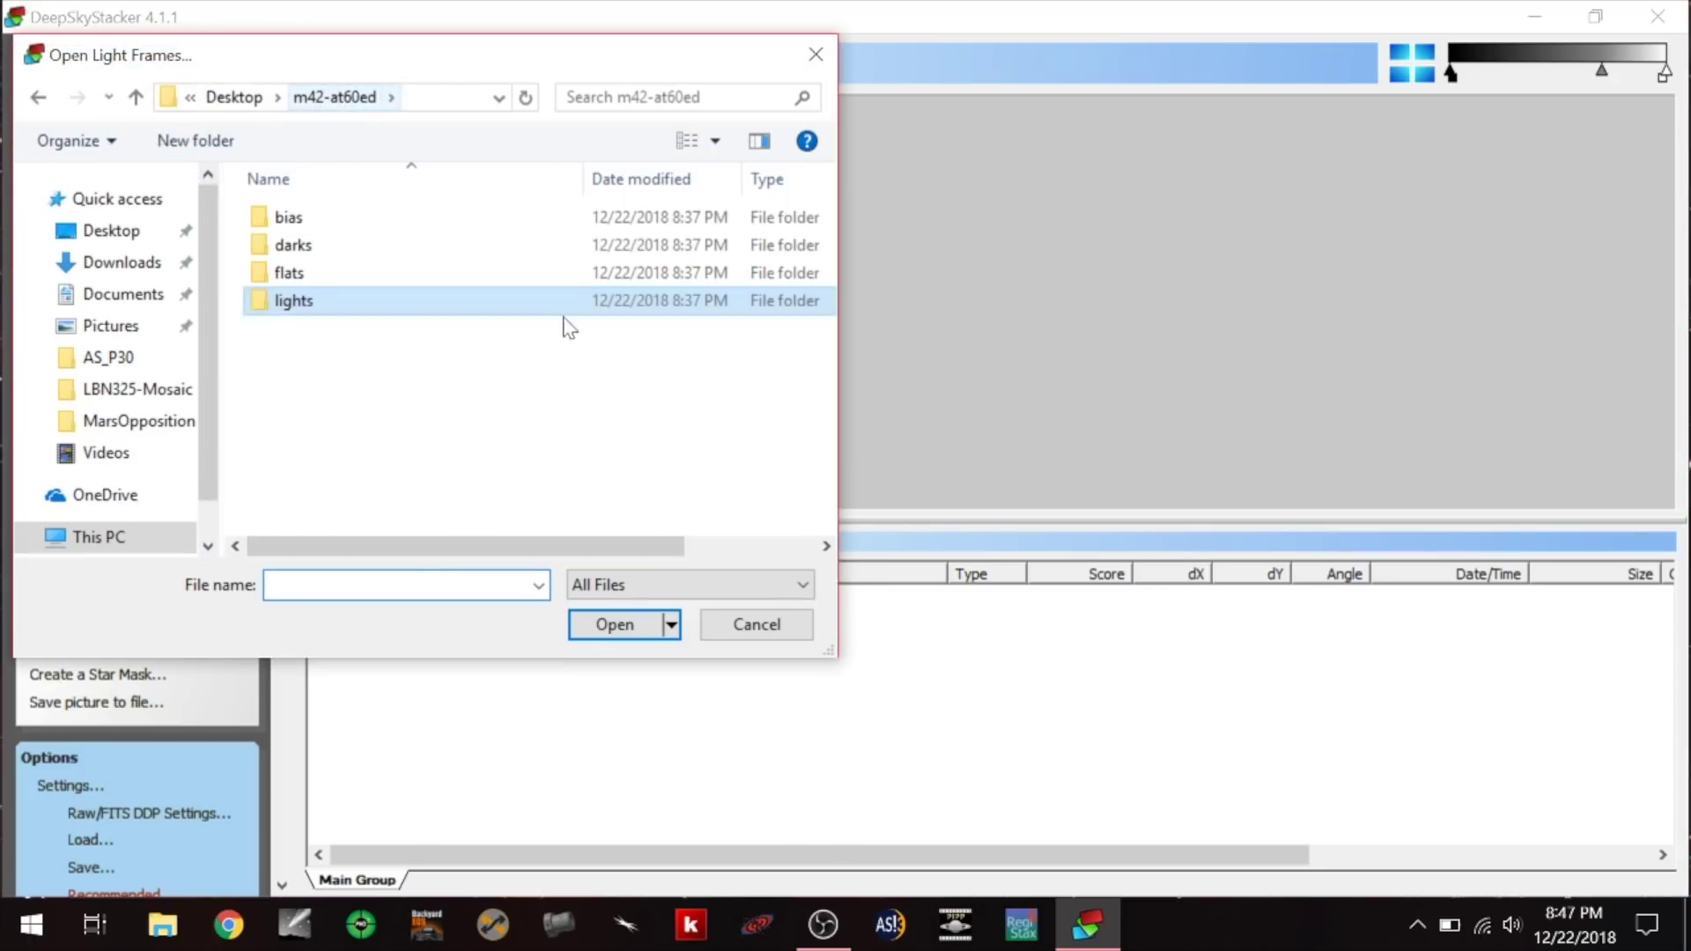
left_click(324, 211)
left_click(323, 253)
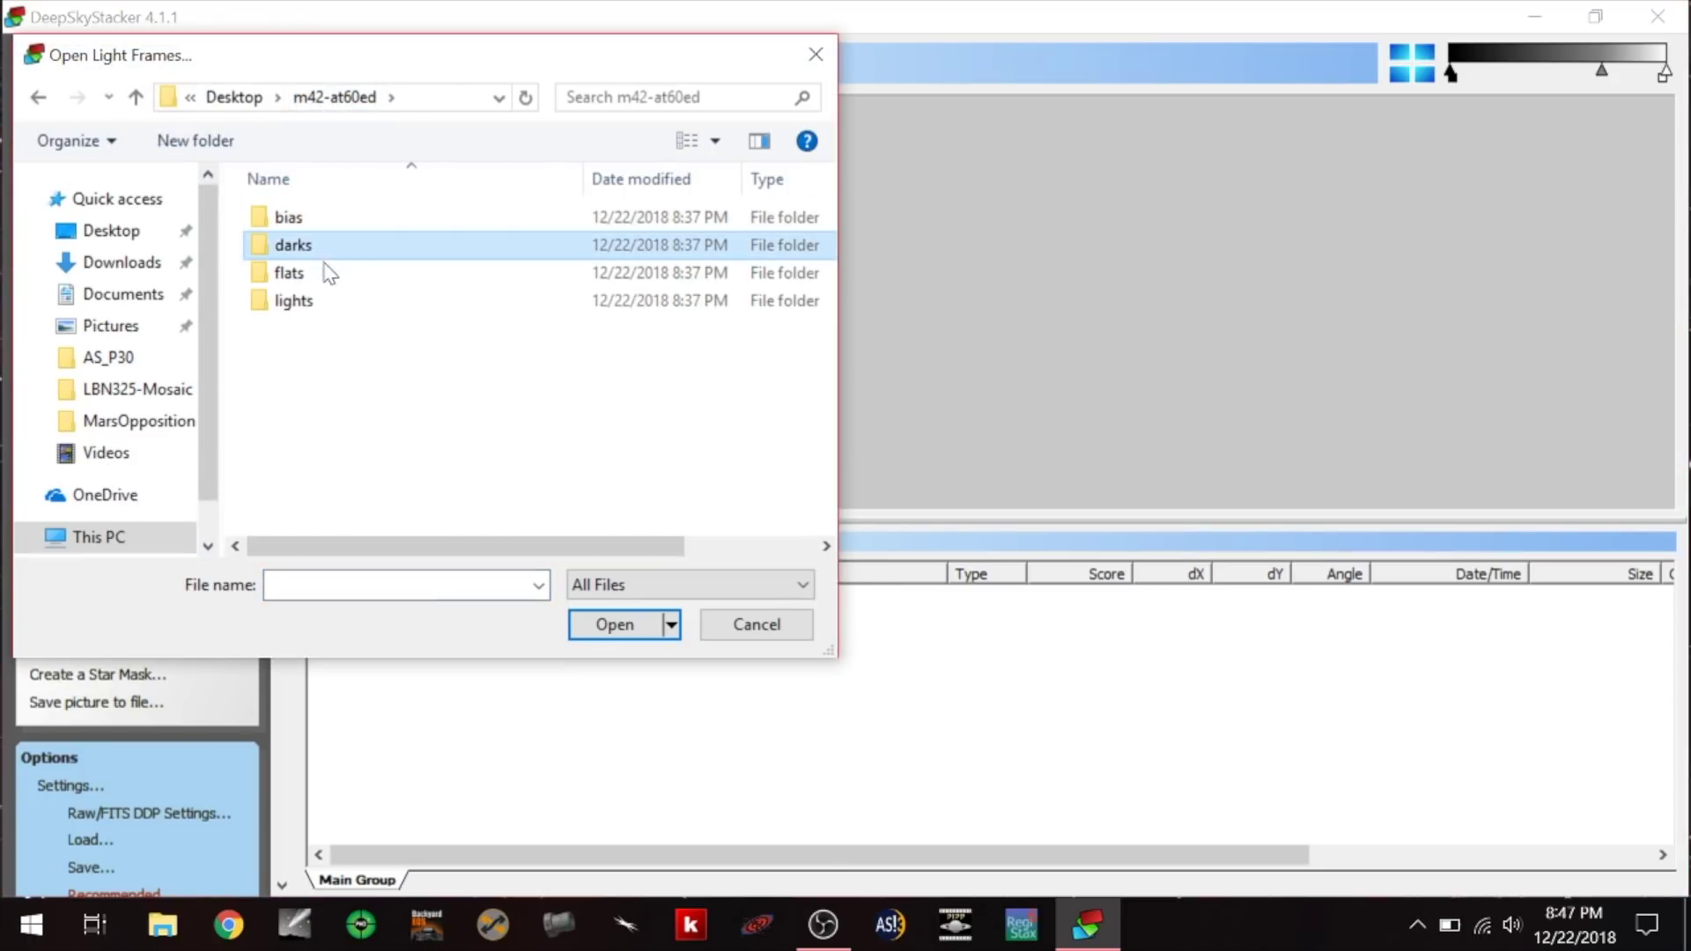
left_click(320, 304)
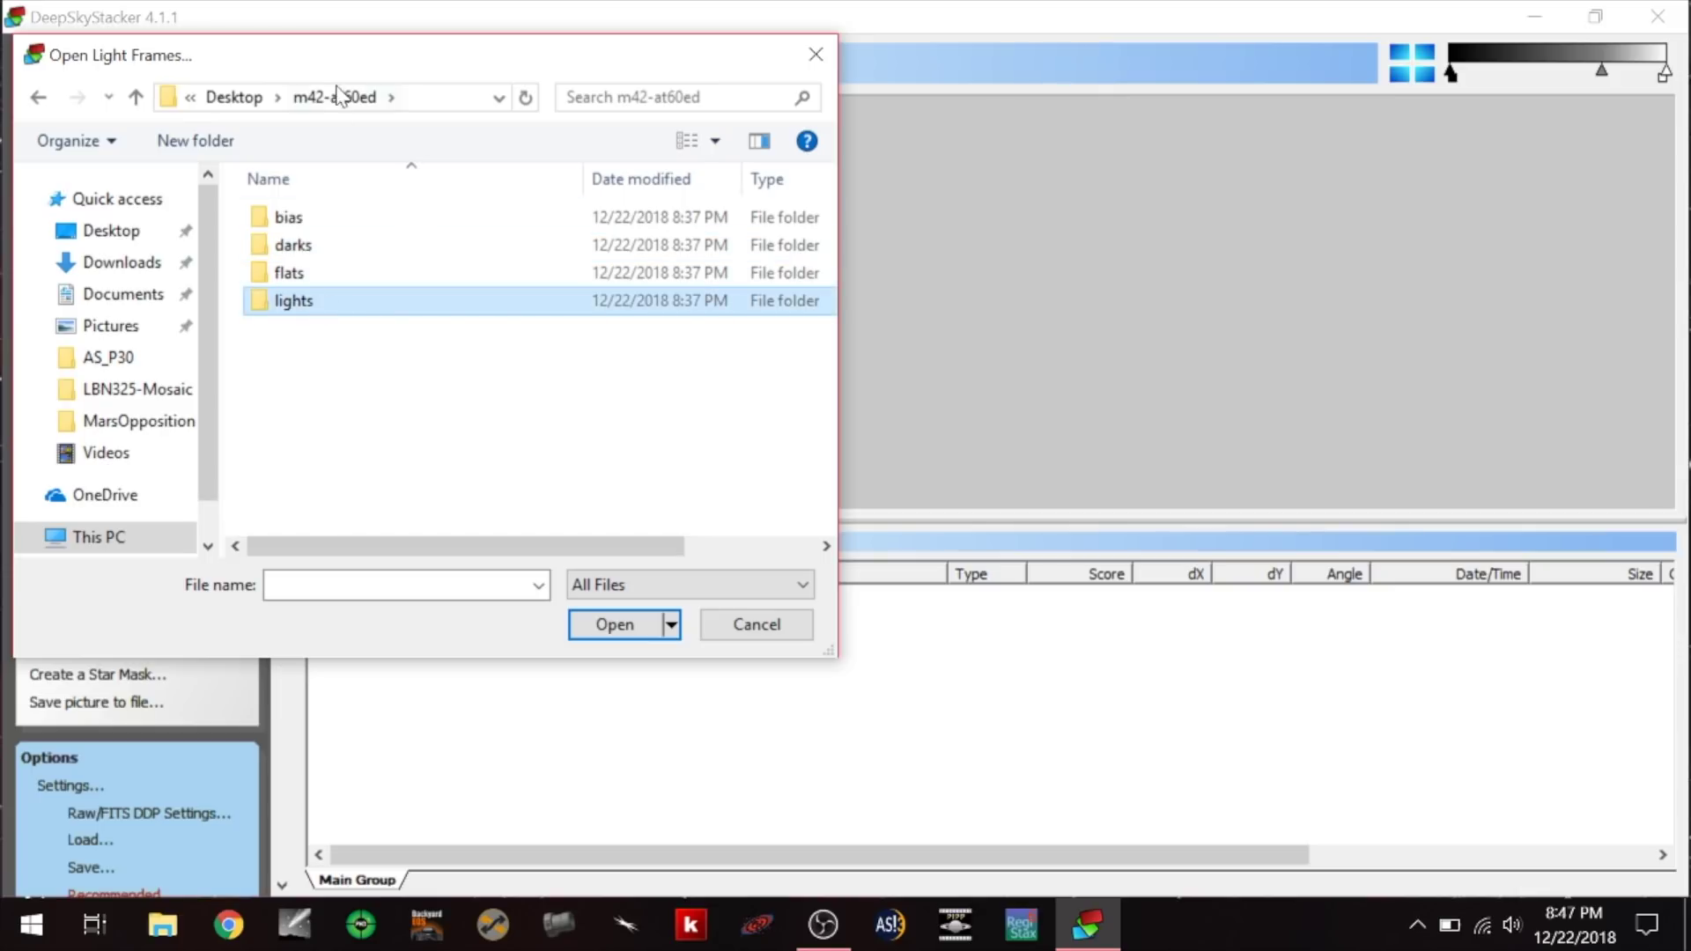
left_click(234, 101)
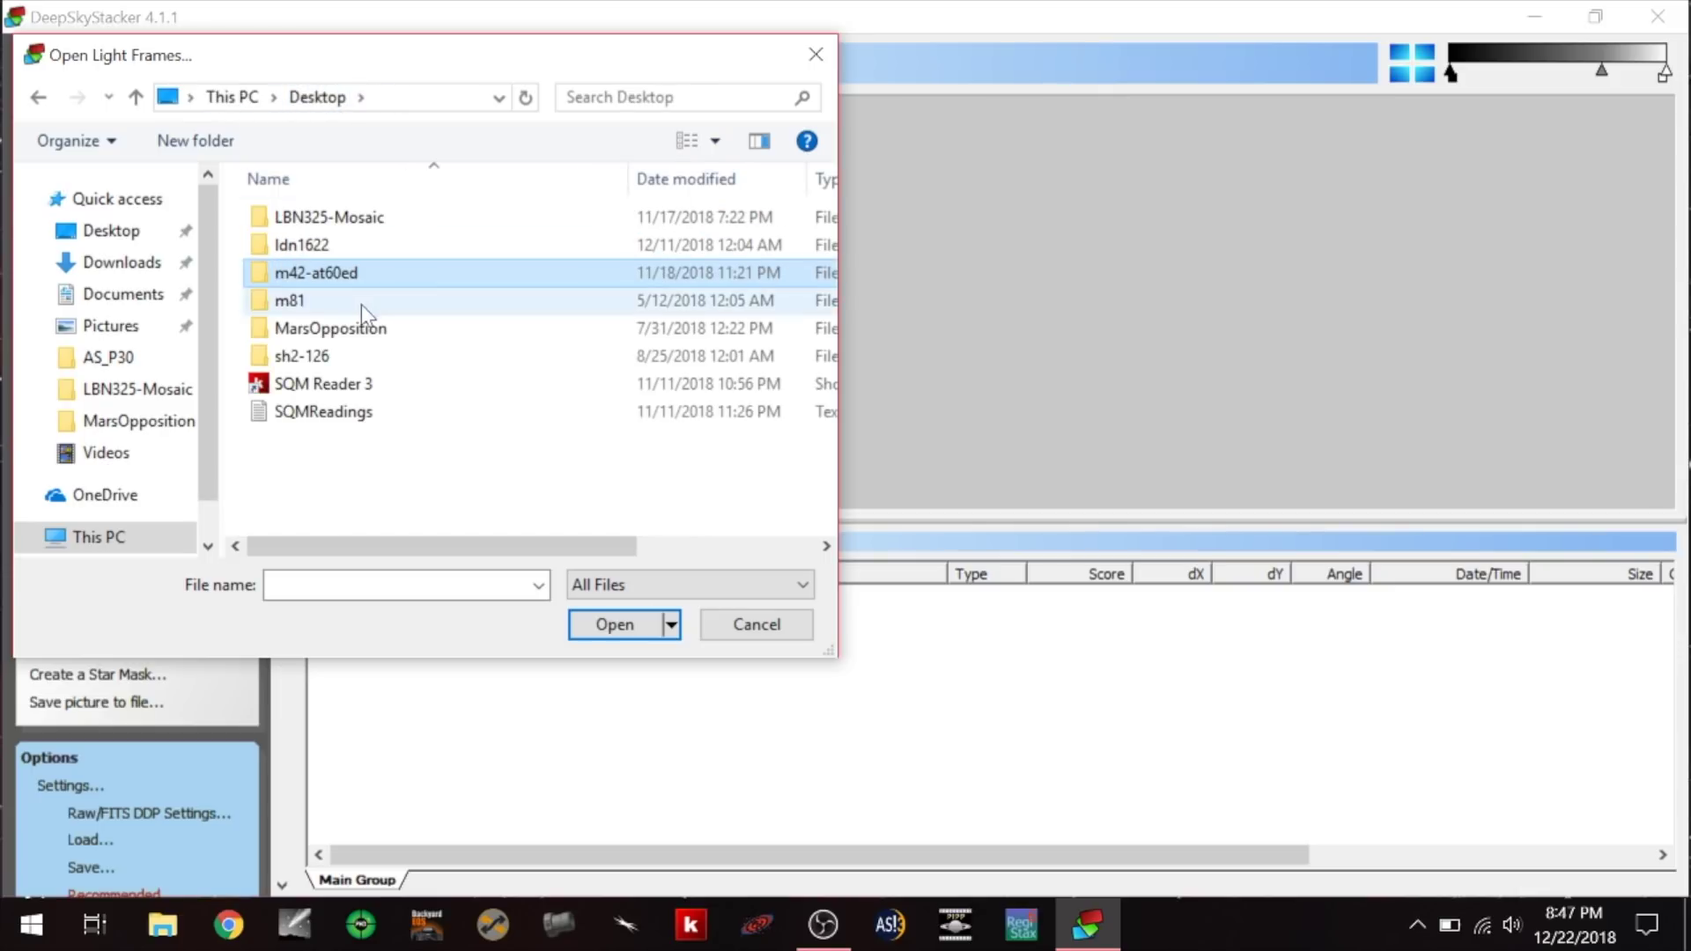
double_click(287, 274)
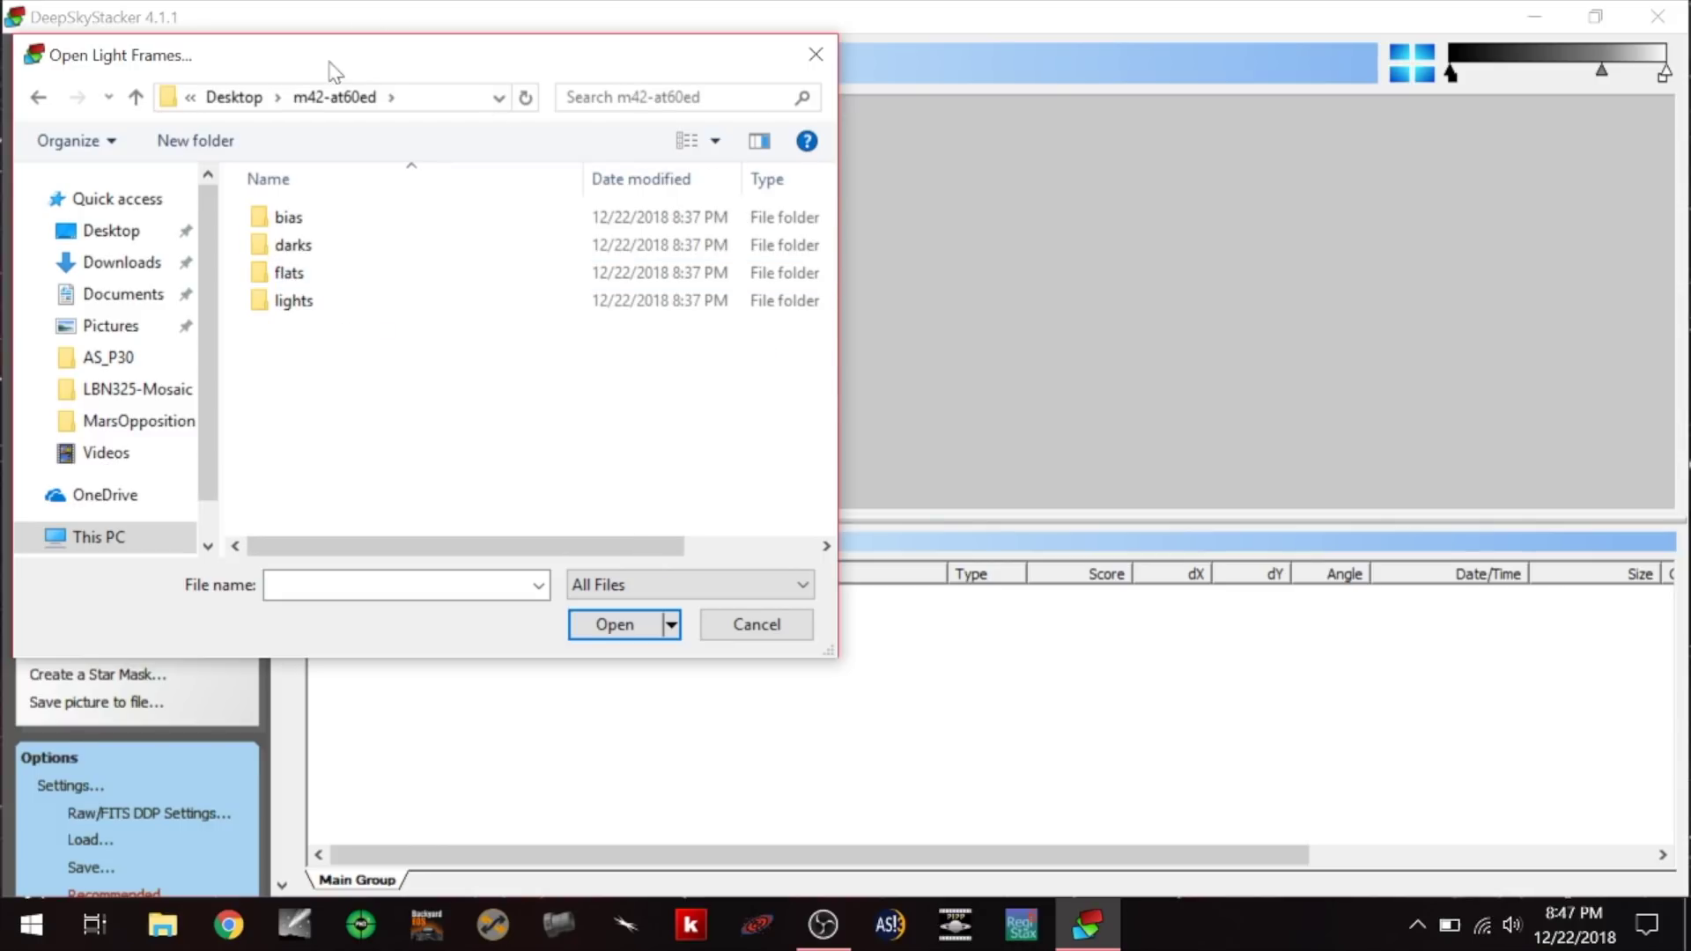
double_click(284, 302)
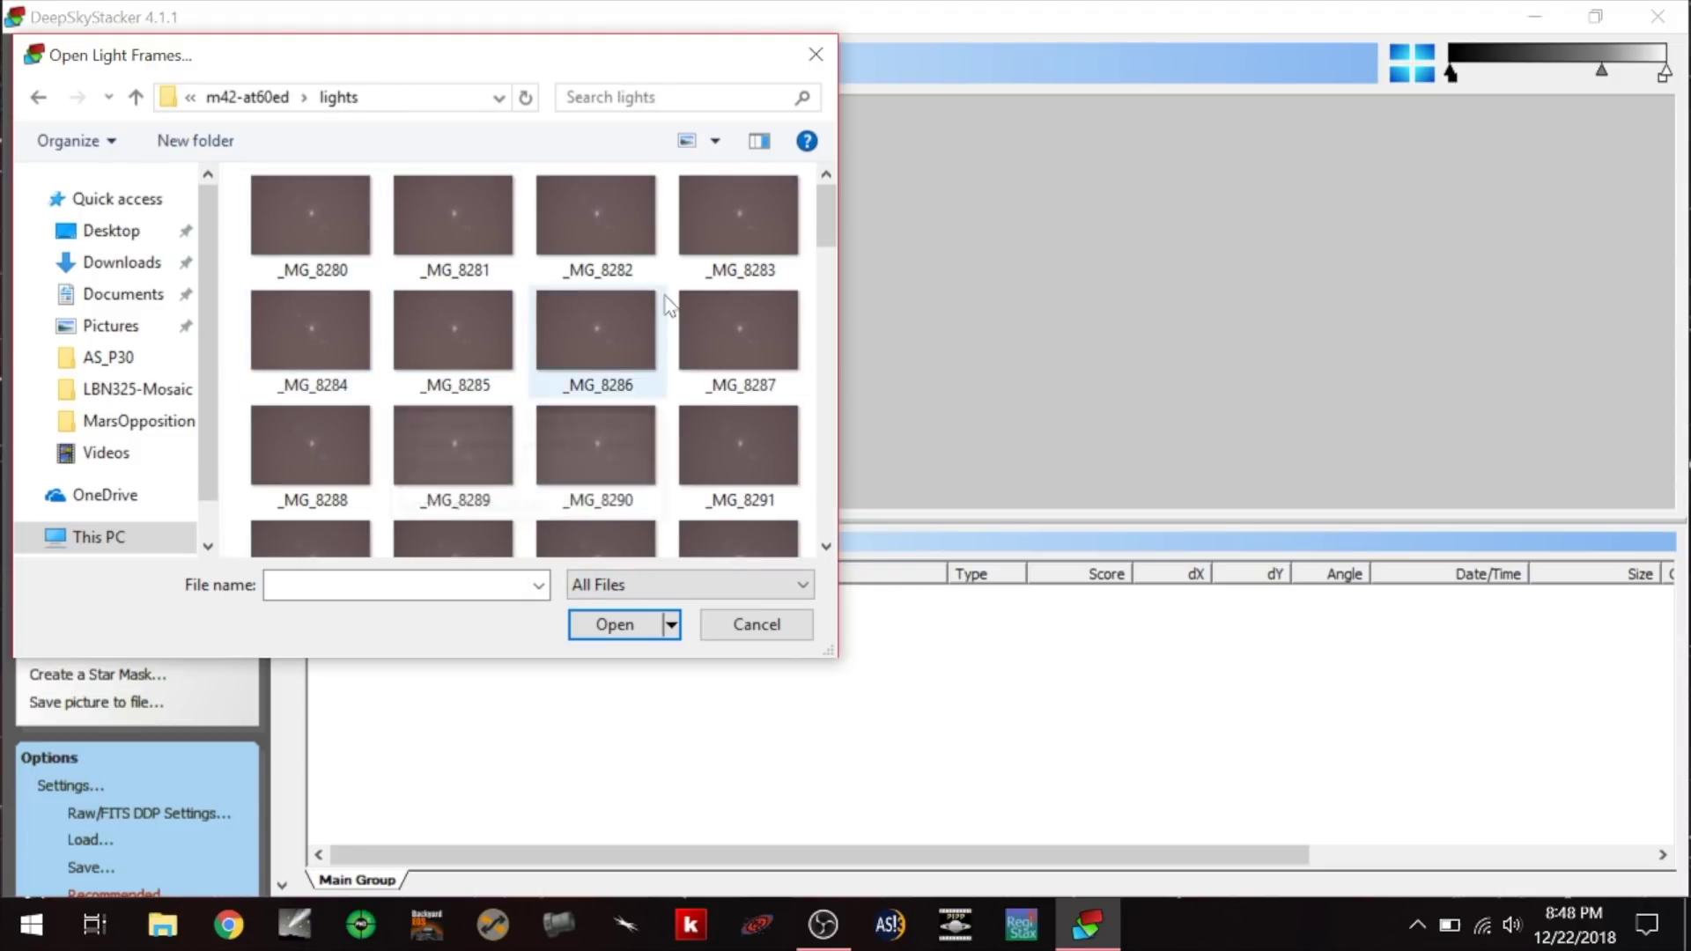
Try the Picture Files and JPEG or PNG Files filters on the lights folder, and return the filter to All Files.
left_click(643, 585)
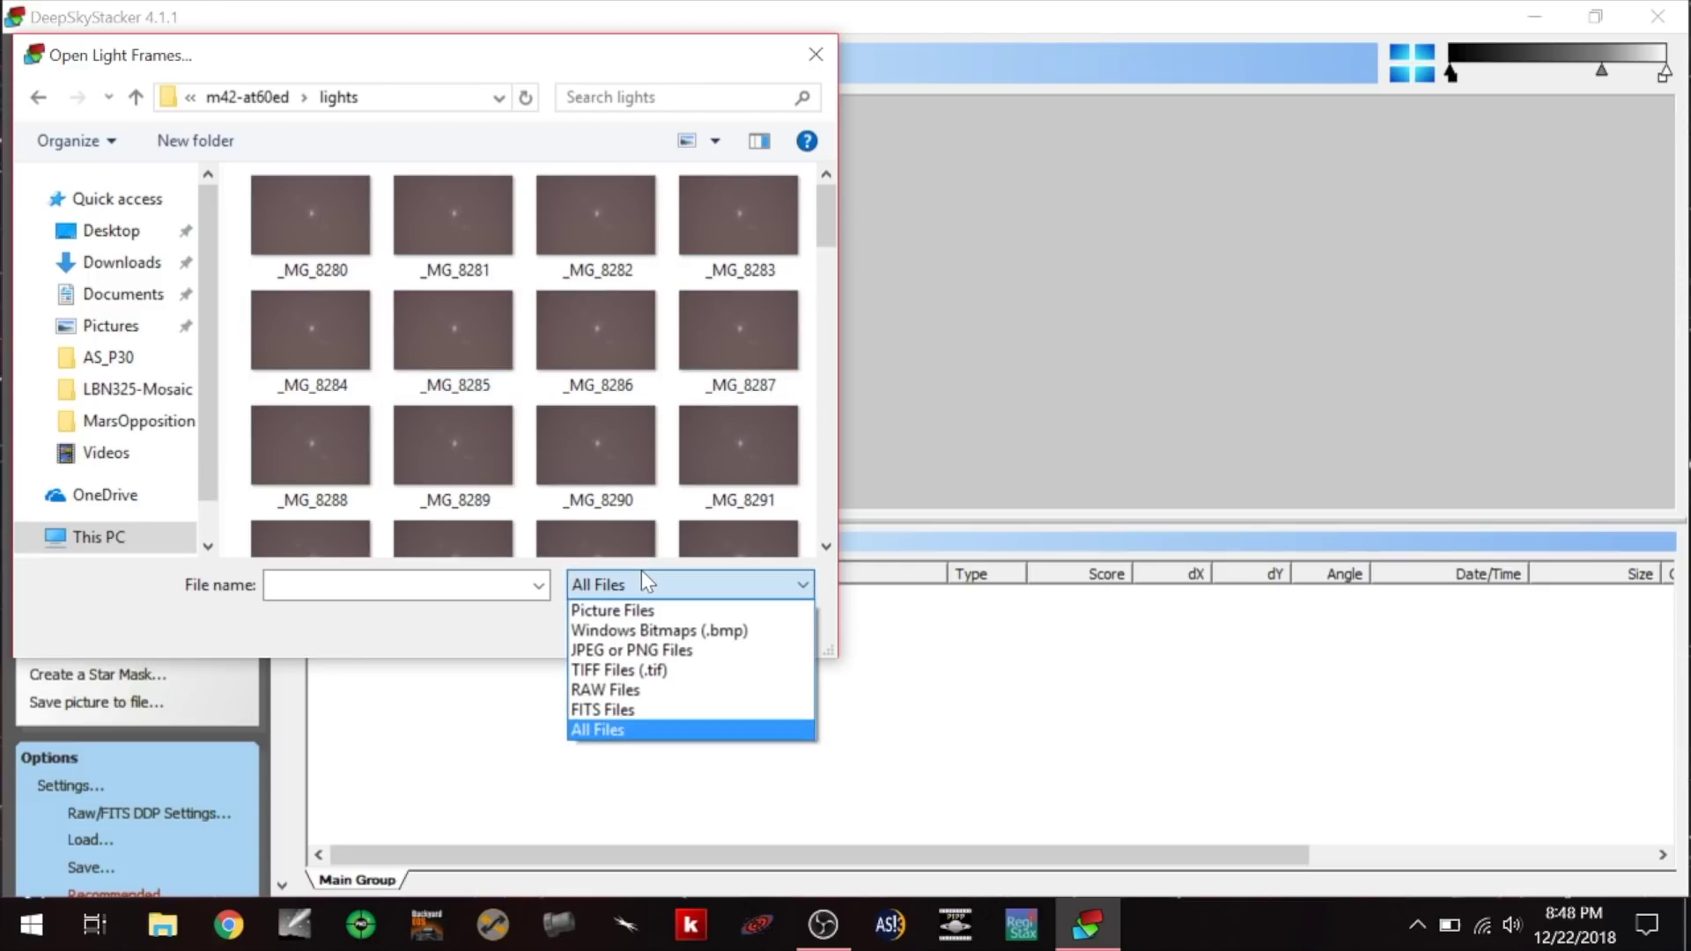
left_click(643, 610)
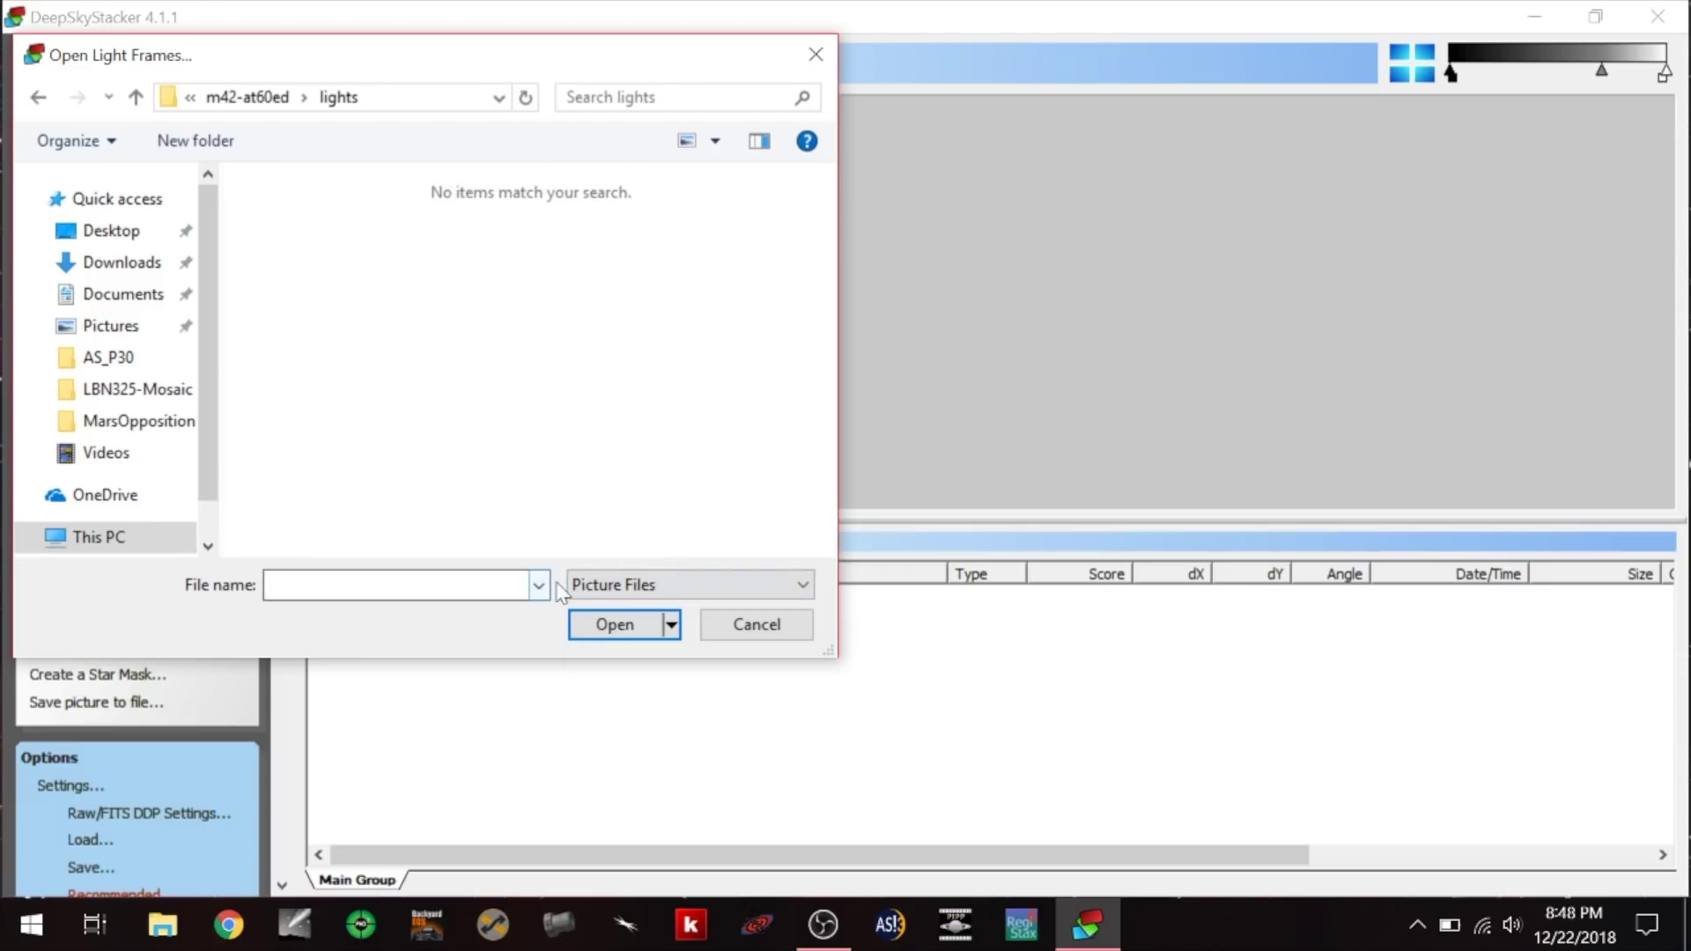
left_click(643, 584)
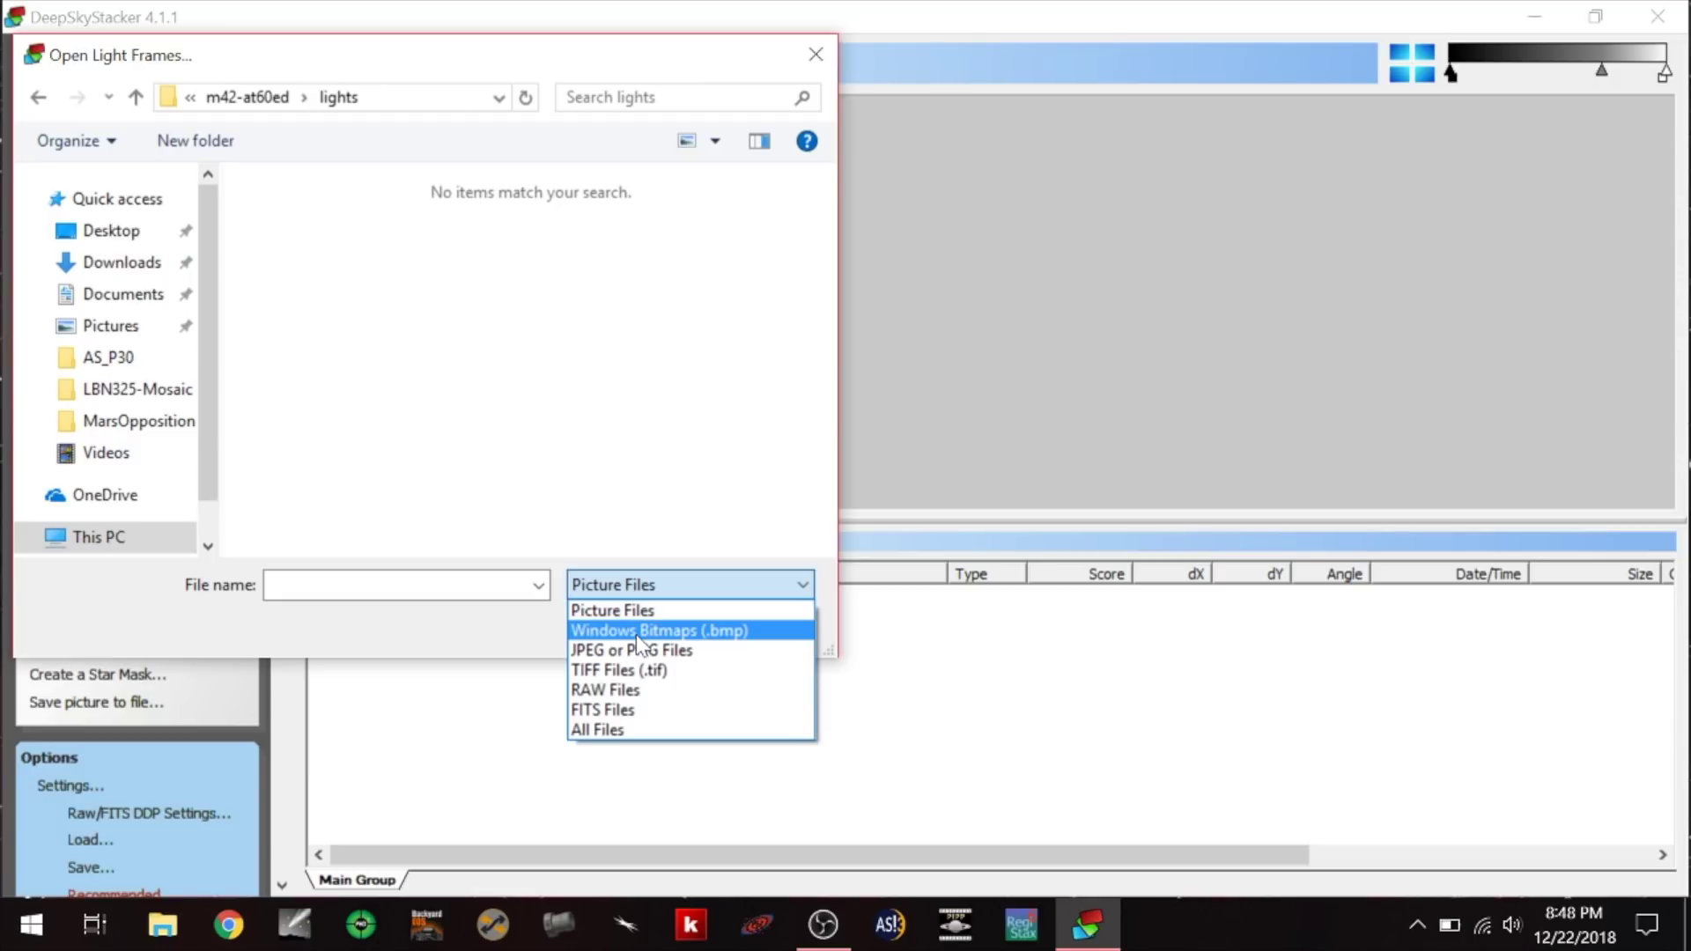
left_click(640, 650)
left_click(669, 585)
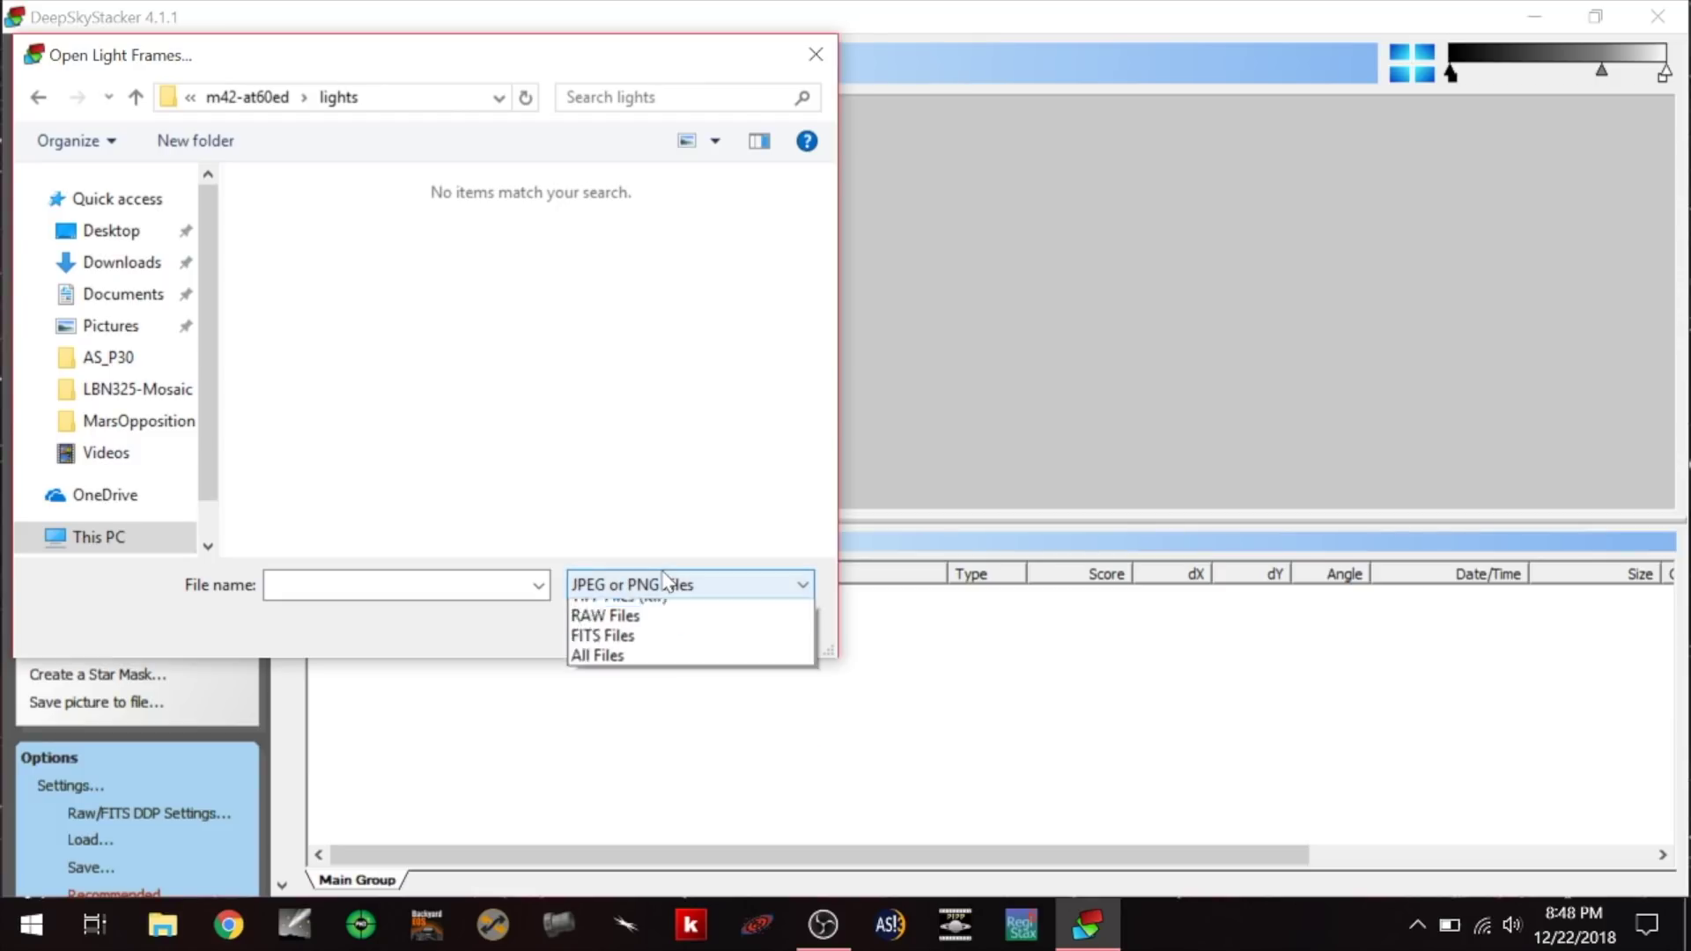
left_click(653, 613)
left_click(684, 583)
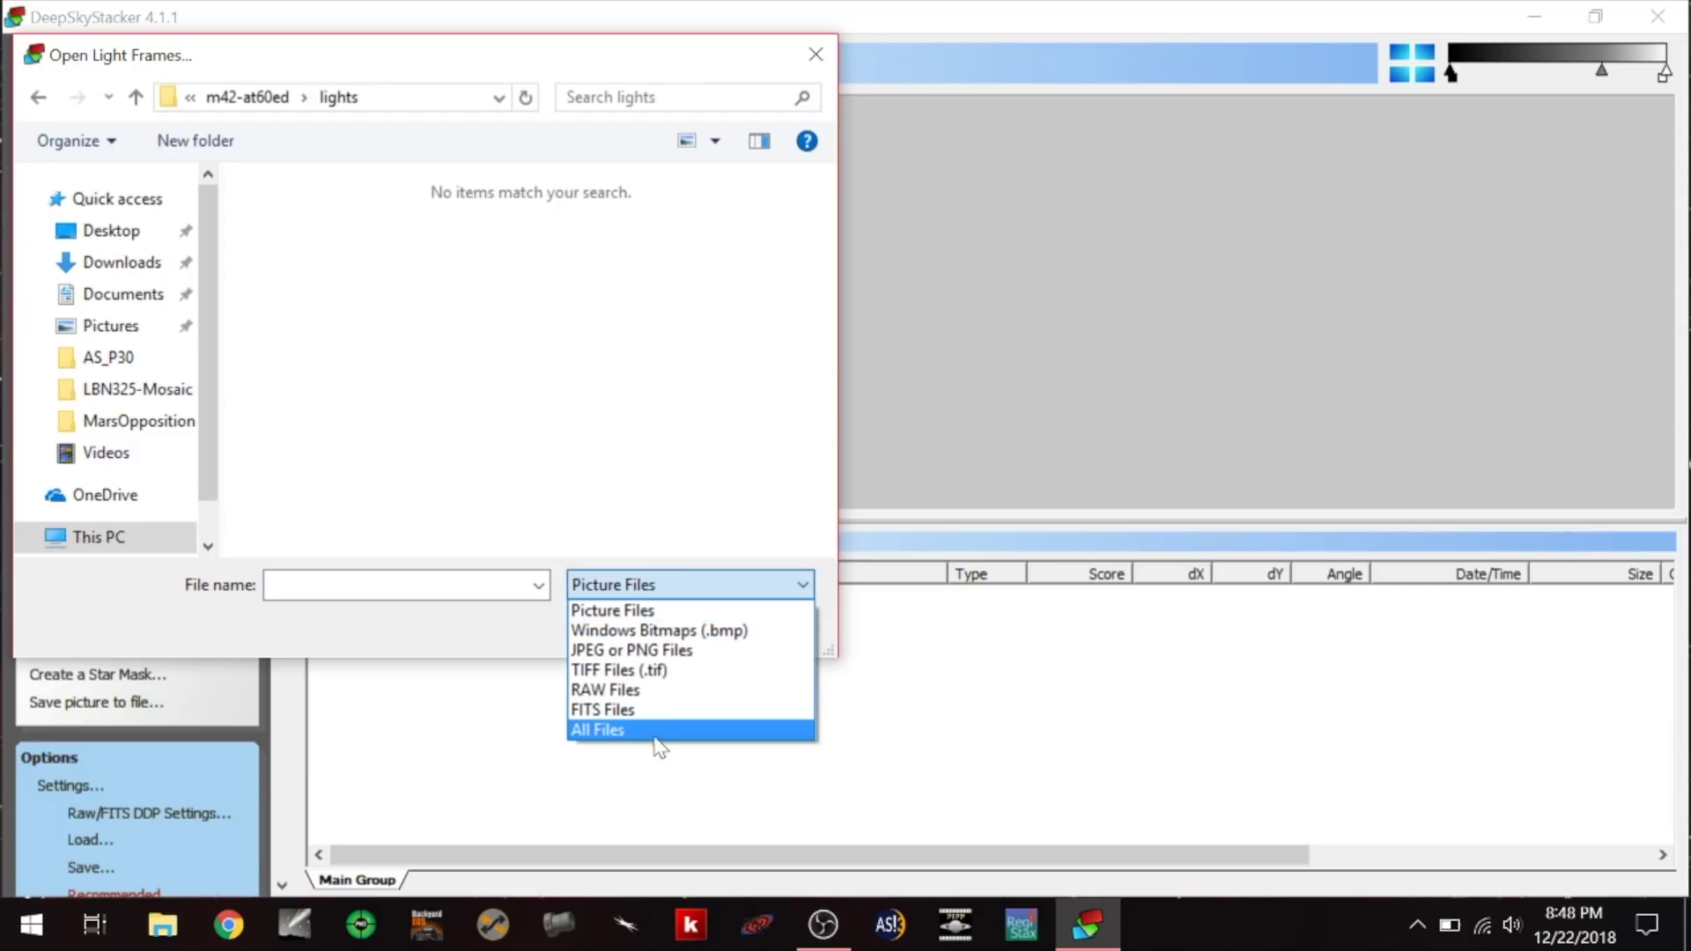
left_click(654, 731)
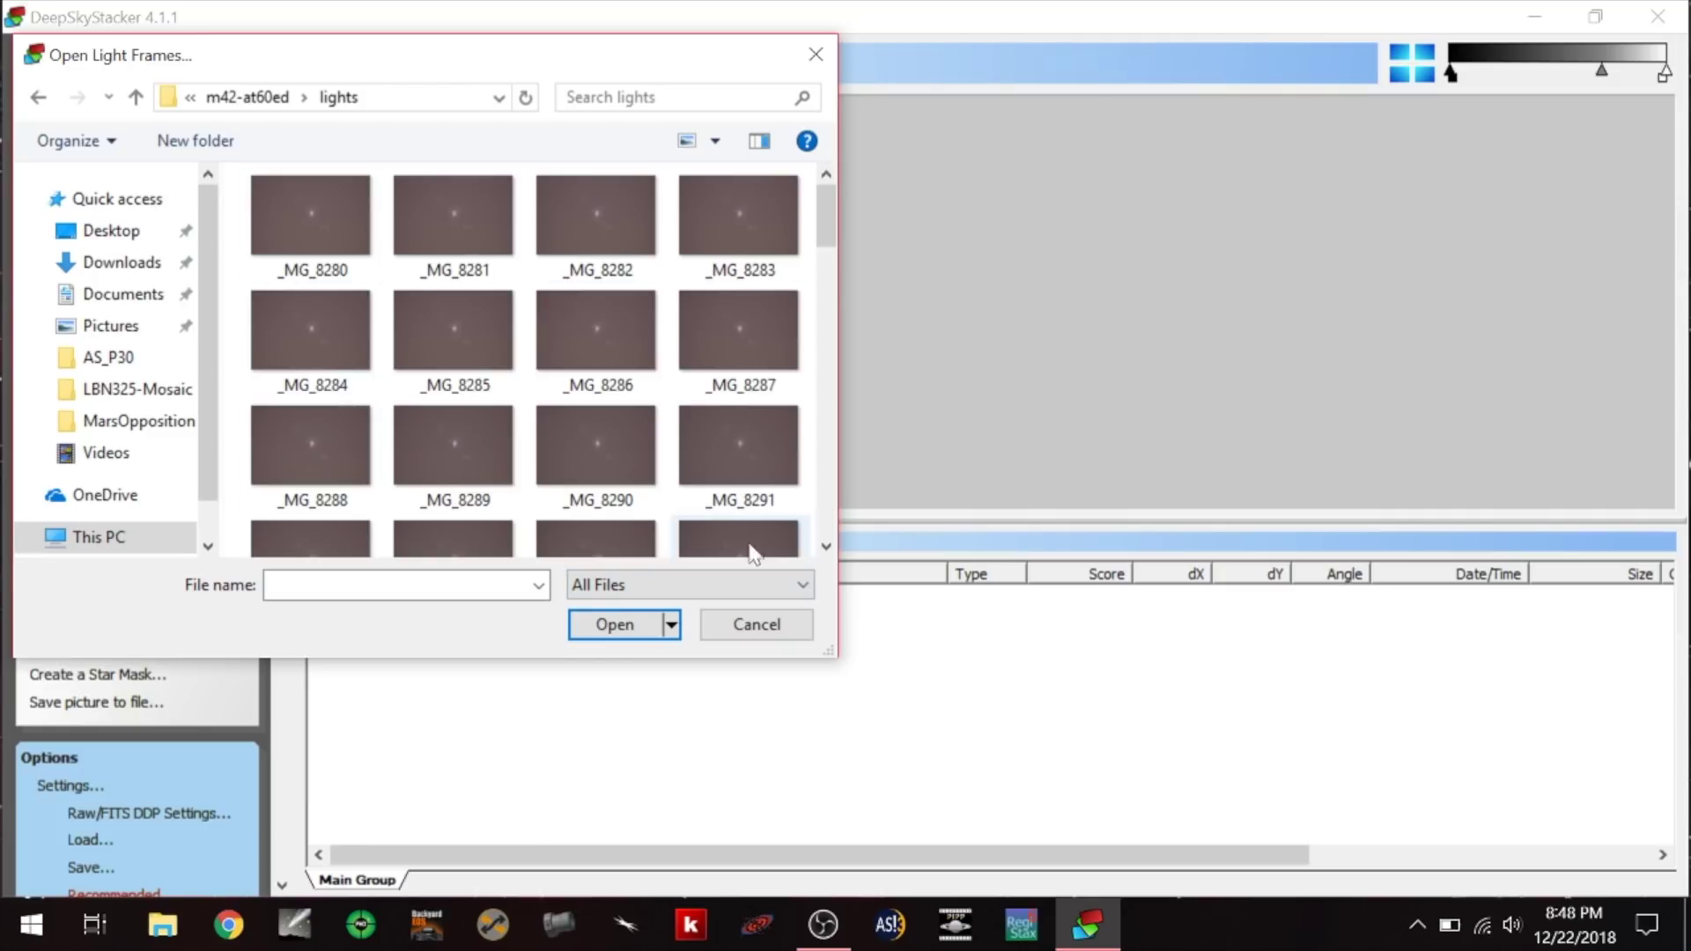
Select all the pictures in the lights folder and load them as light frames.
left_click(306, 248)
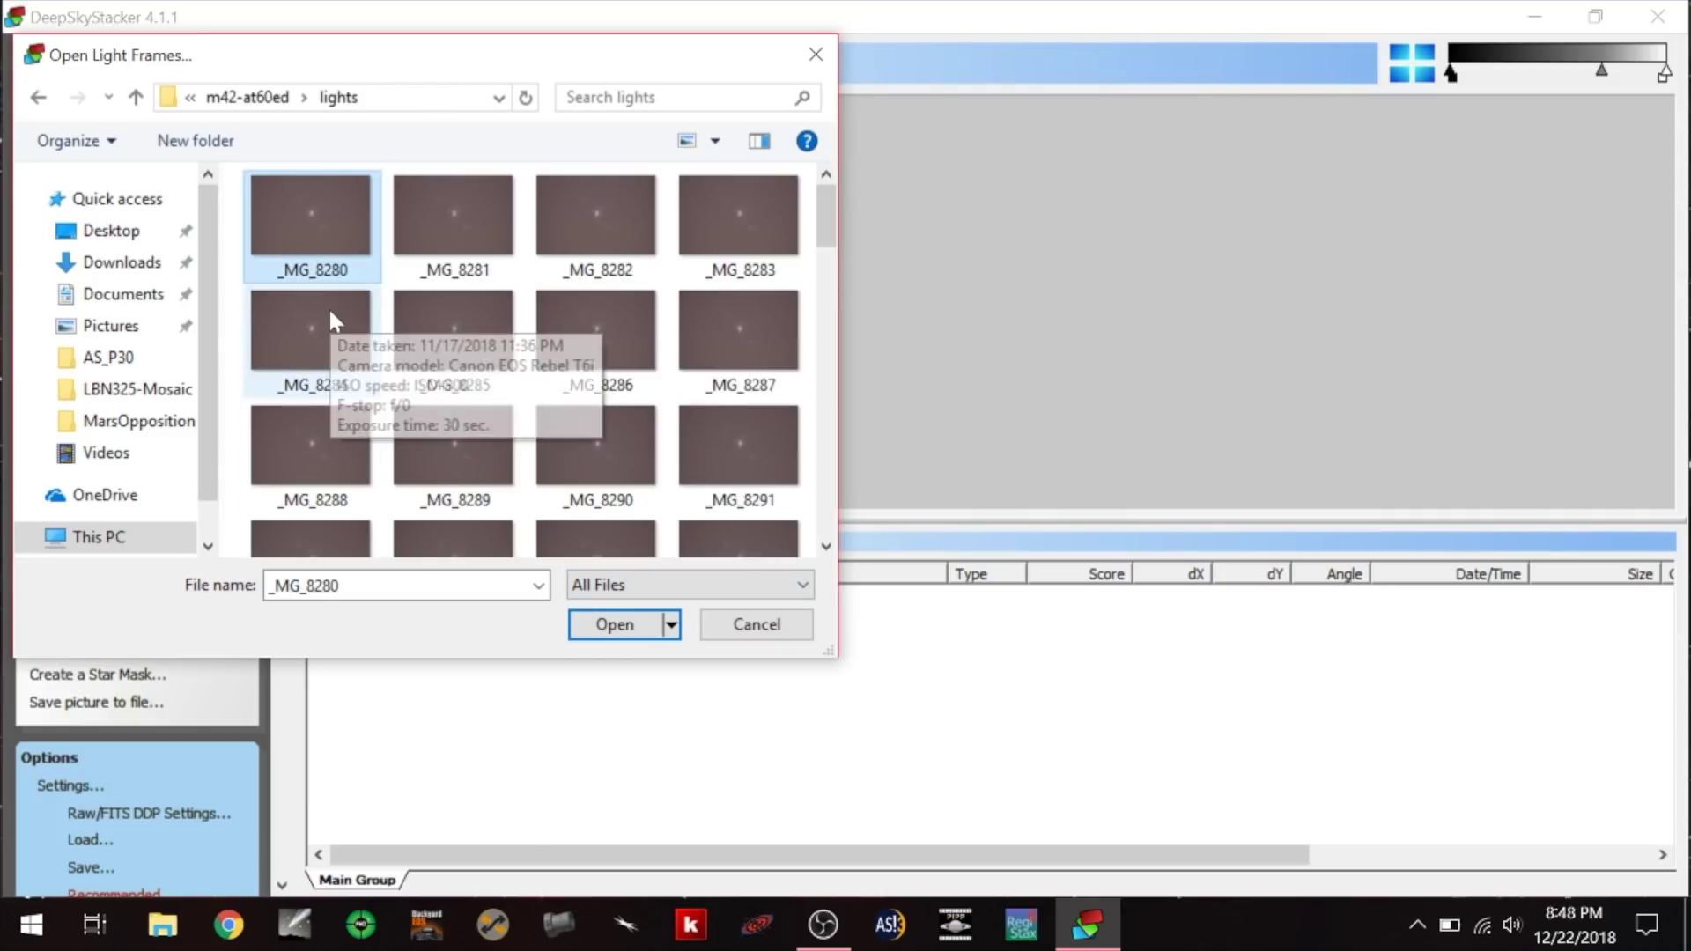
key("ctrl+a")
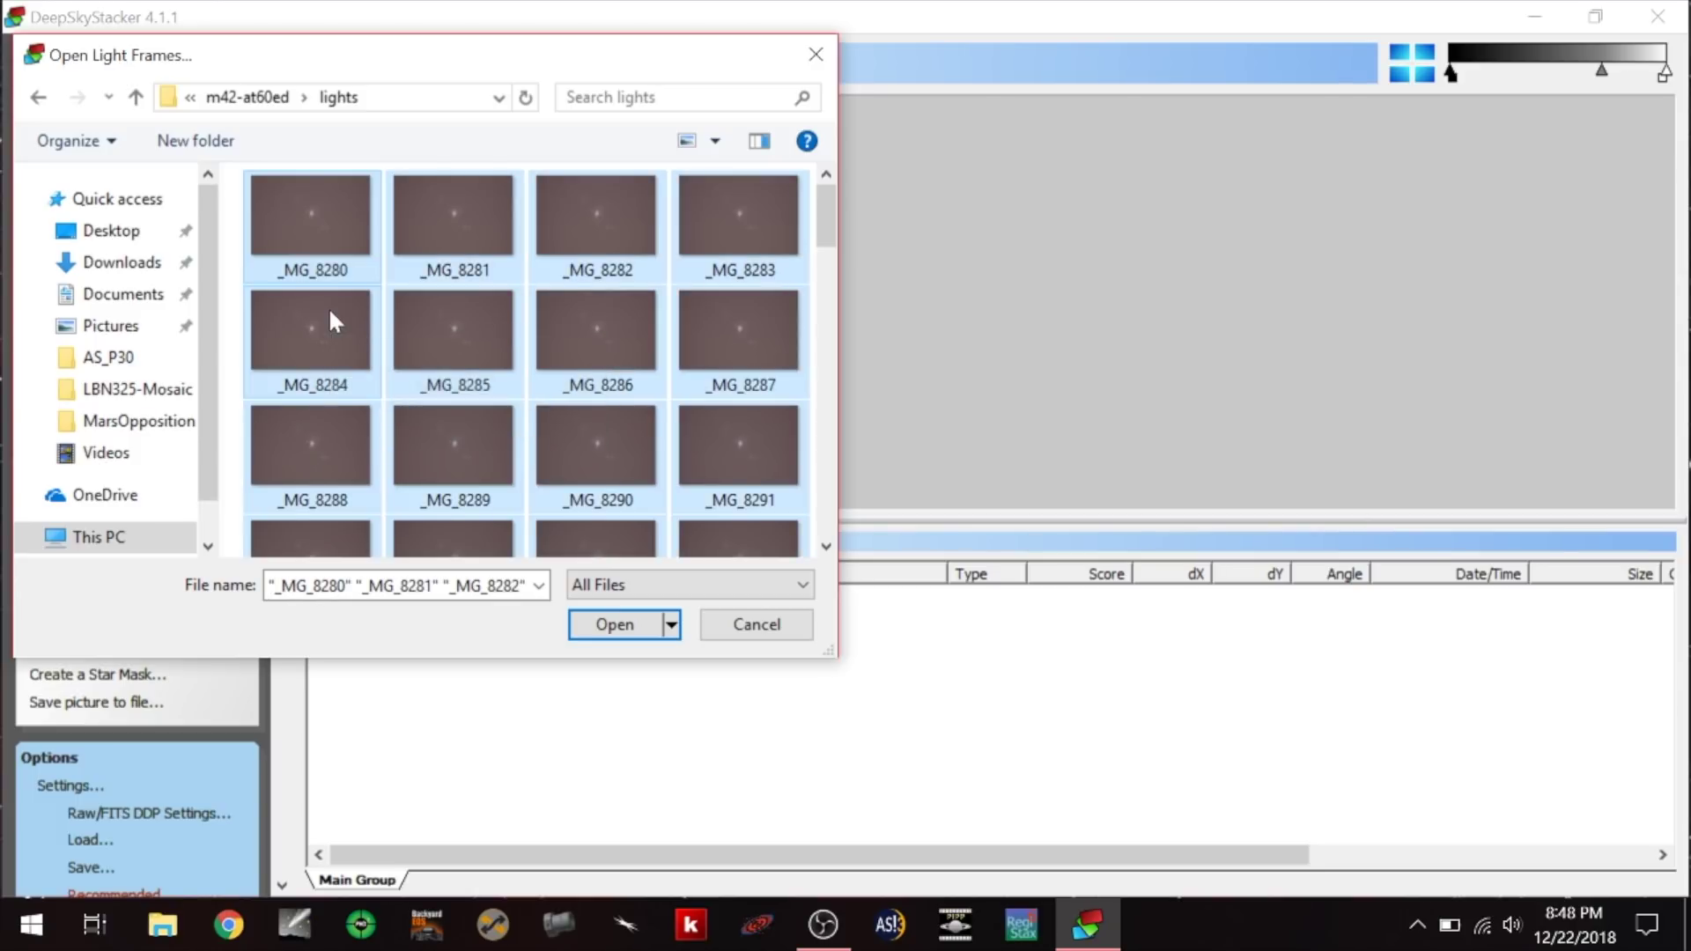
left_click(614, 625)
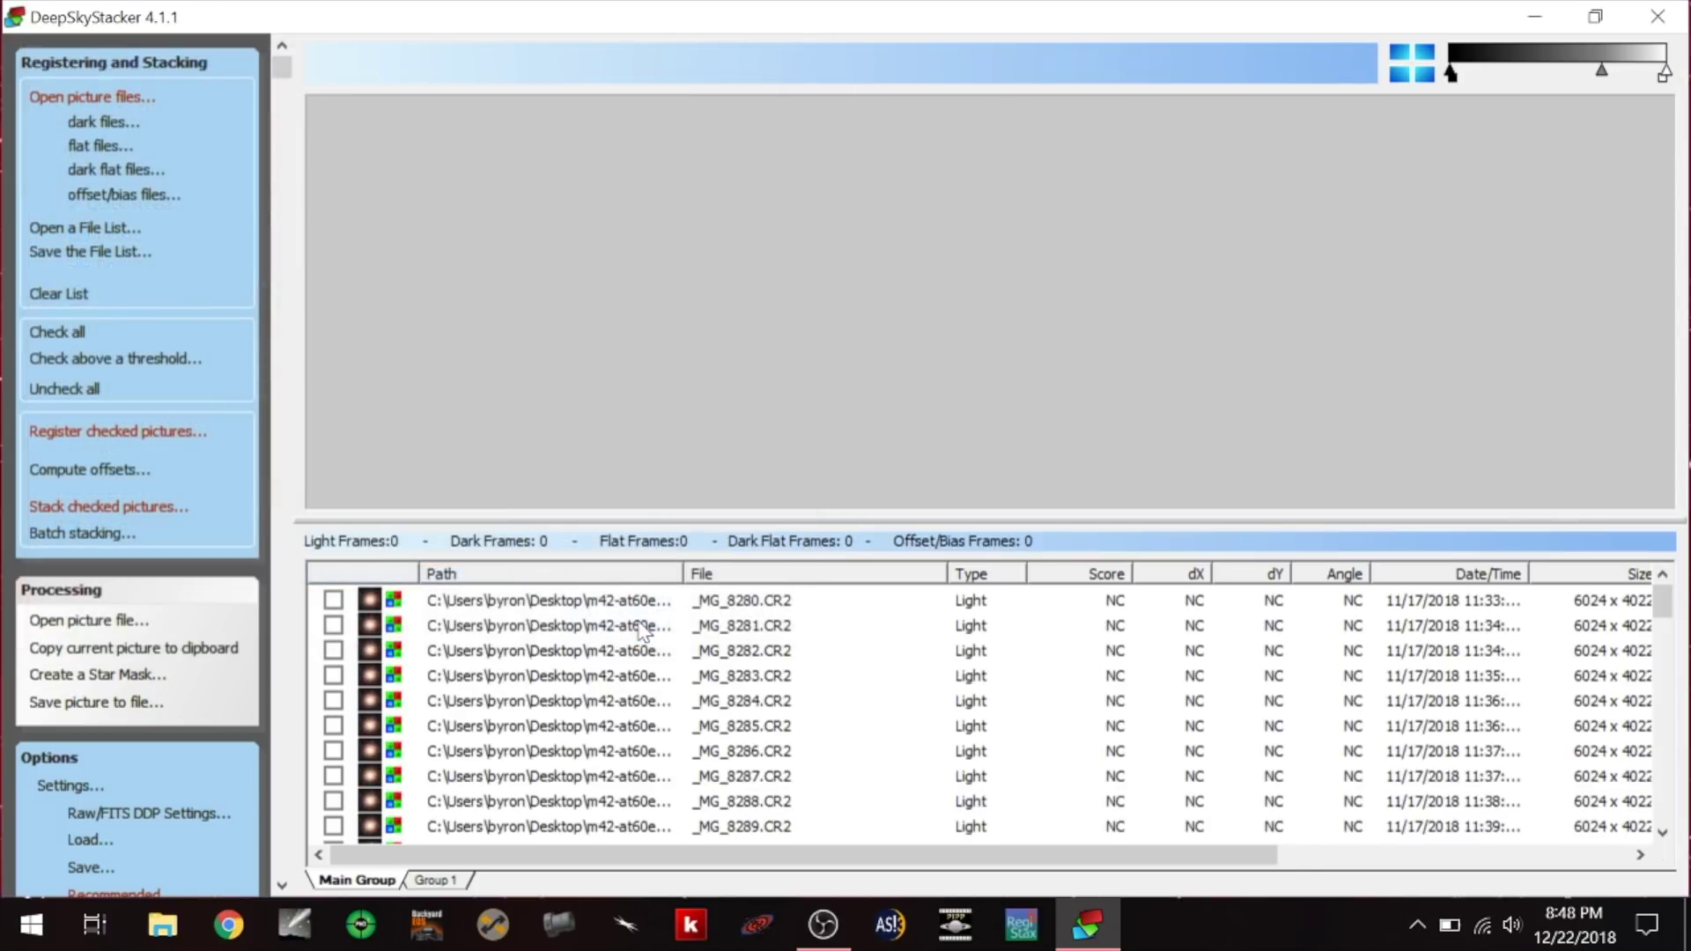
Preview light frame _MG_8280.CR2, brighten its midtones and examine the stars up close.
right_click(584, 604)
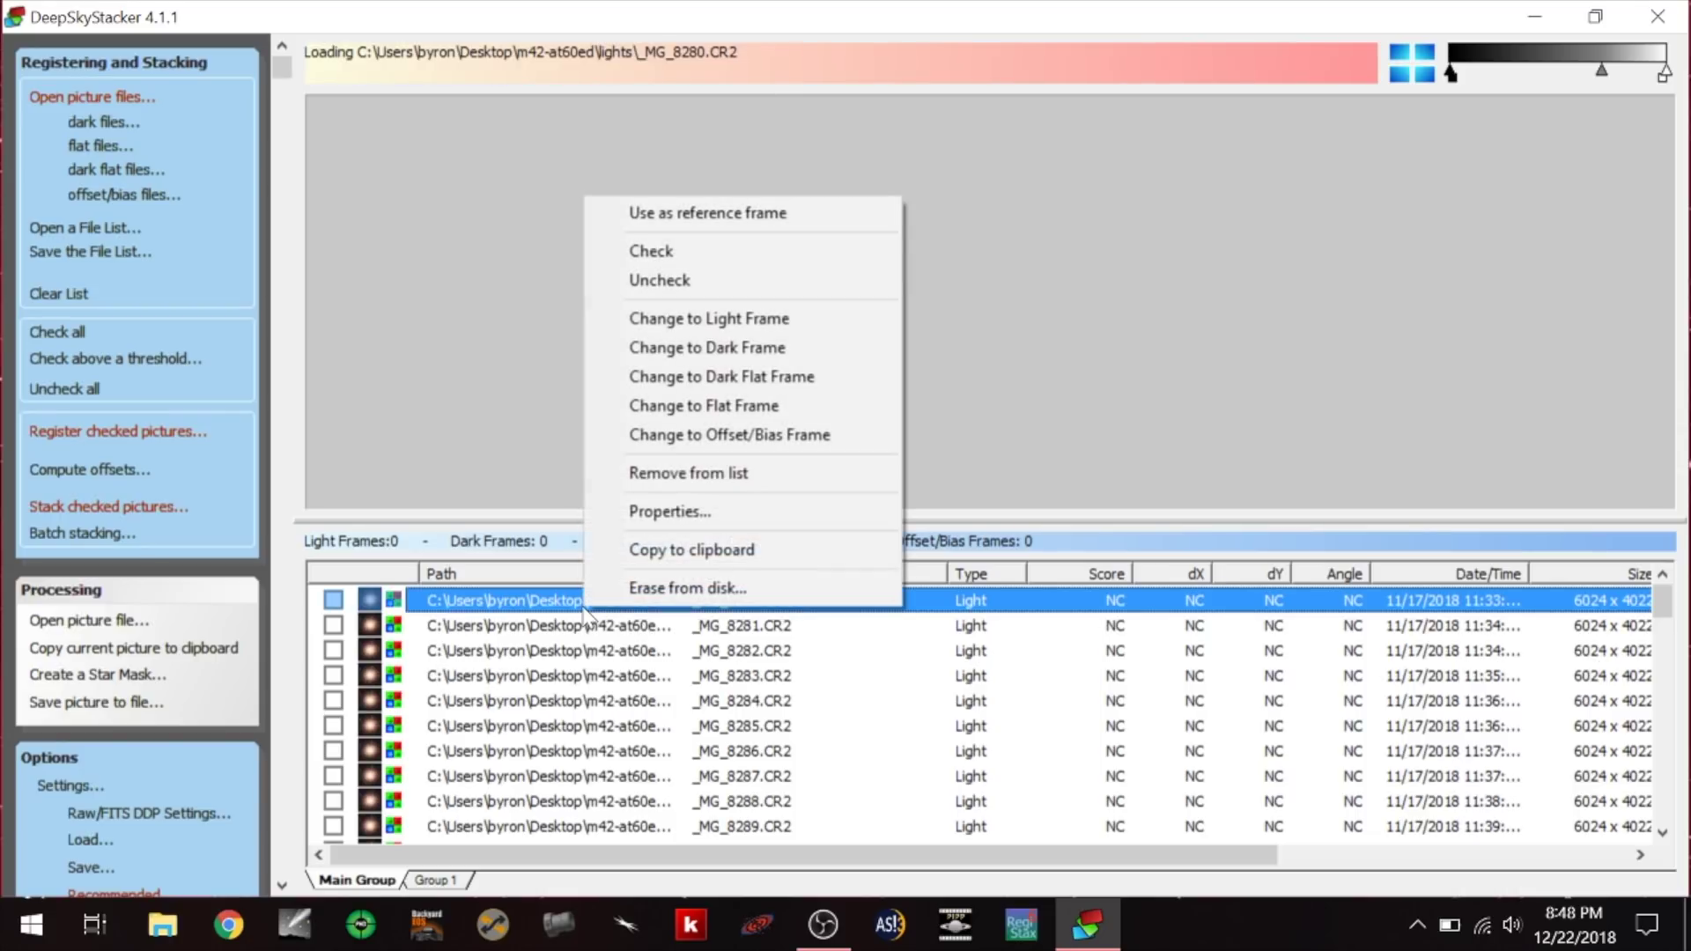
left_click(516, 599)
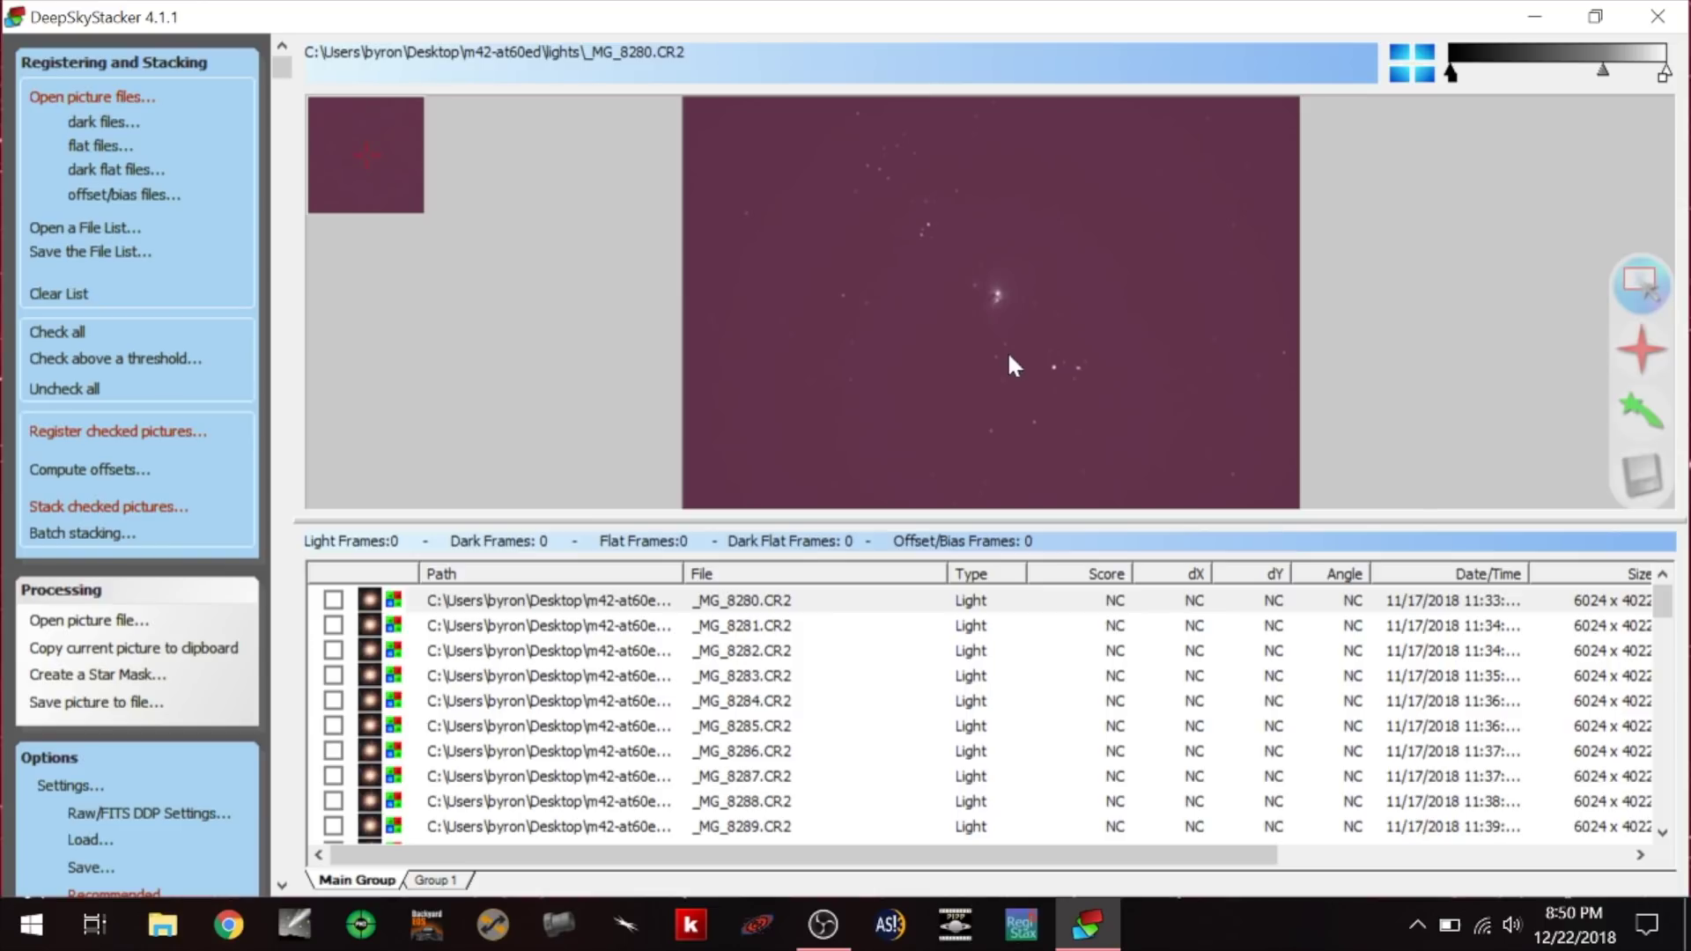
scroll(1006, 350, "up", 2)
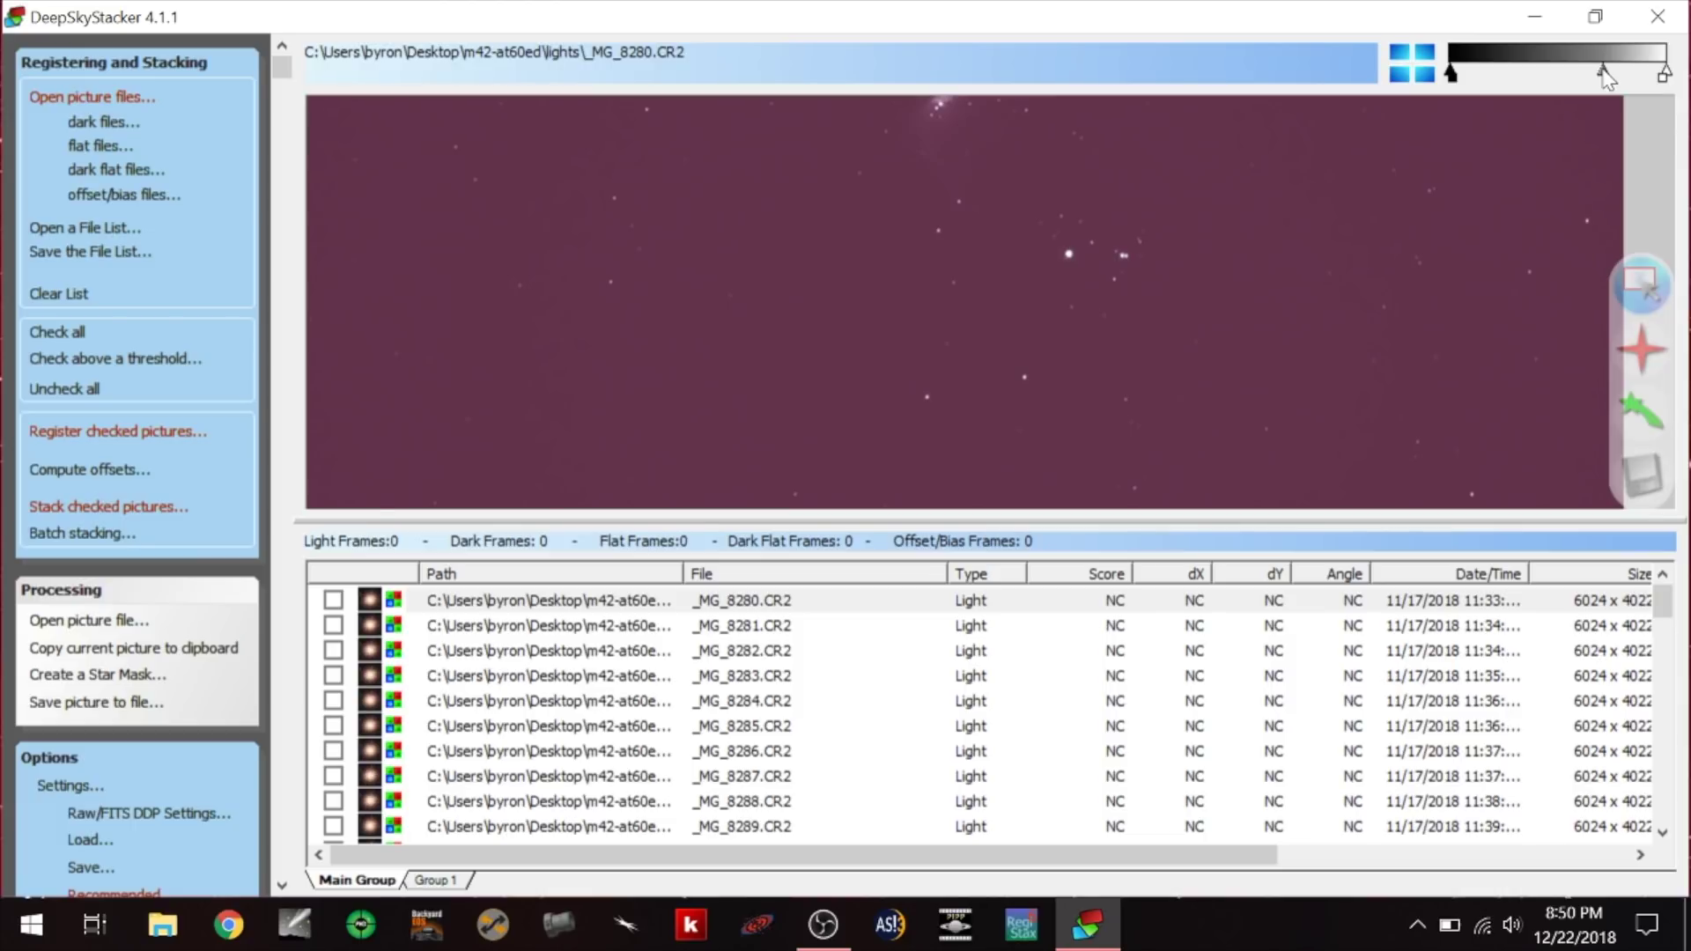
left_click_drag(1603, 73, 1566, 69)
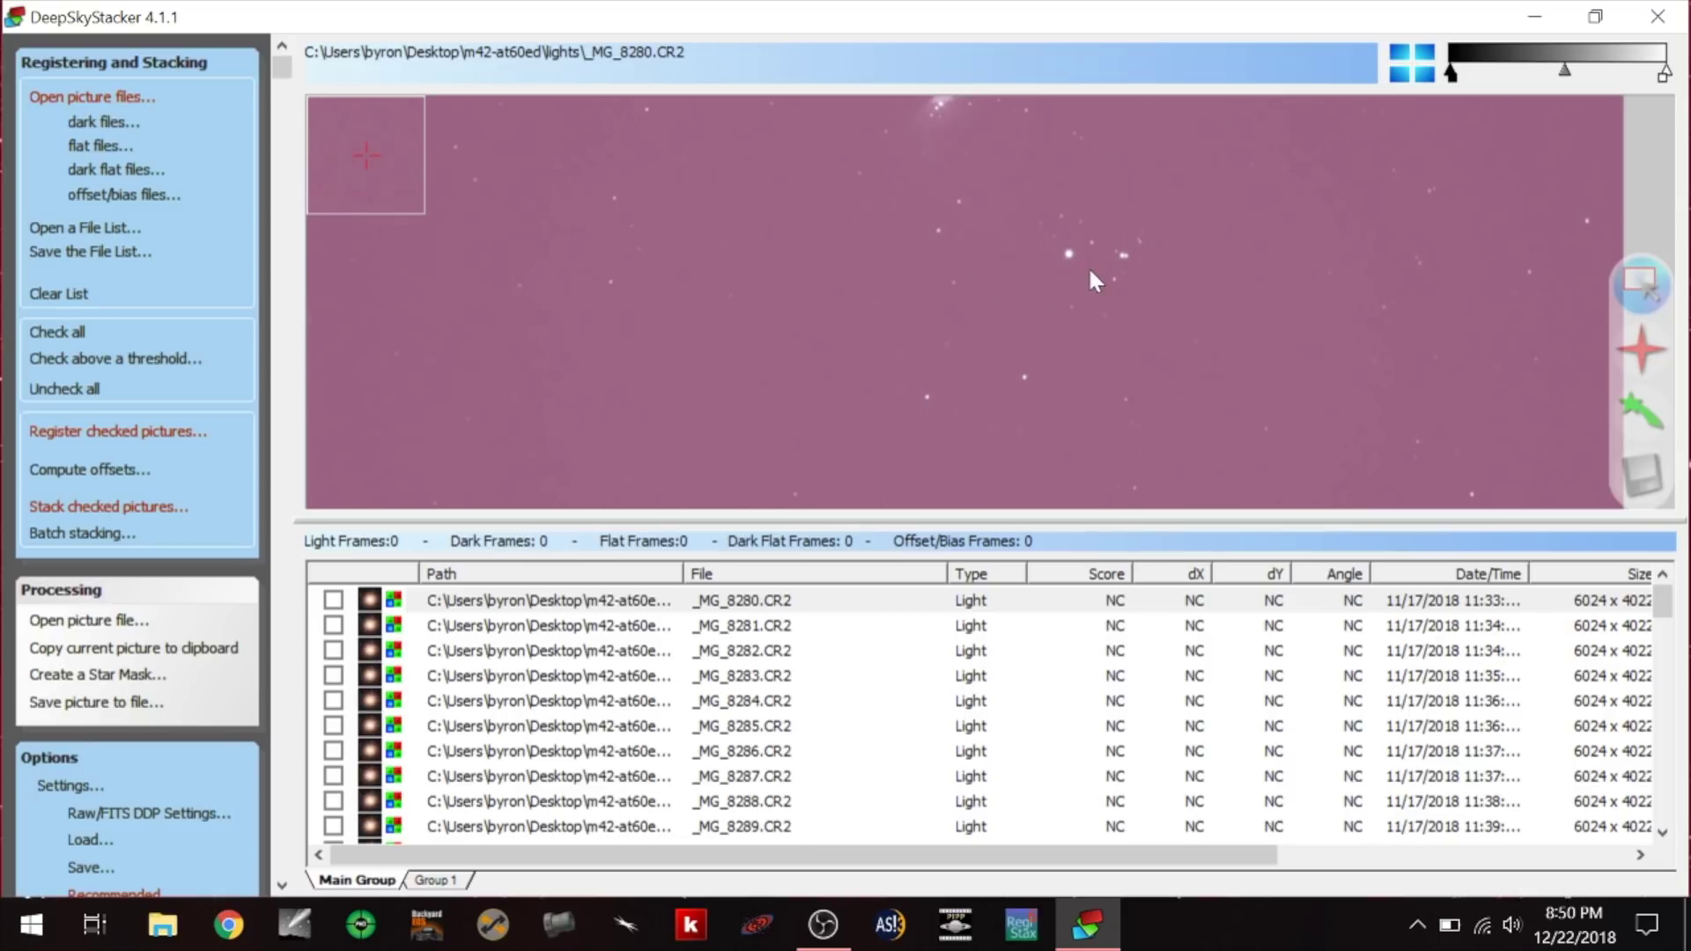
scroll(1057, 241, "up", 2)
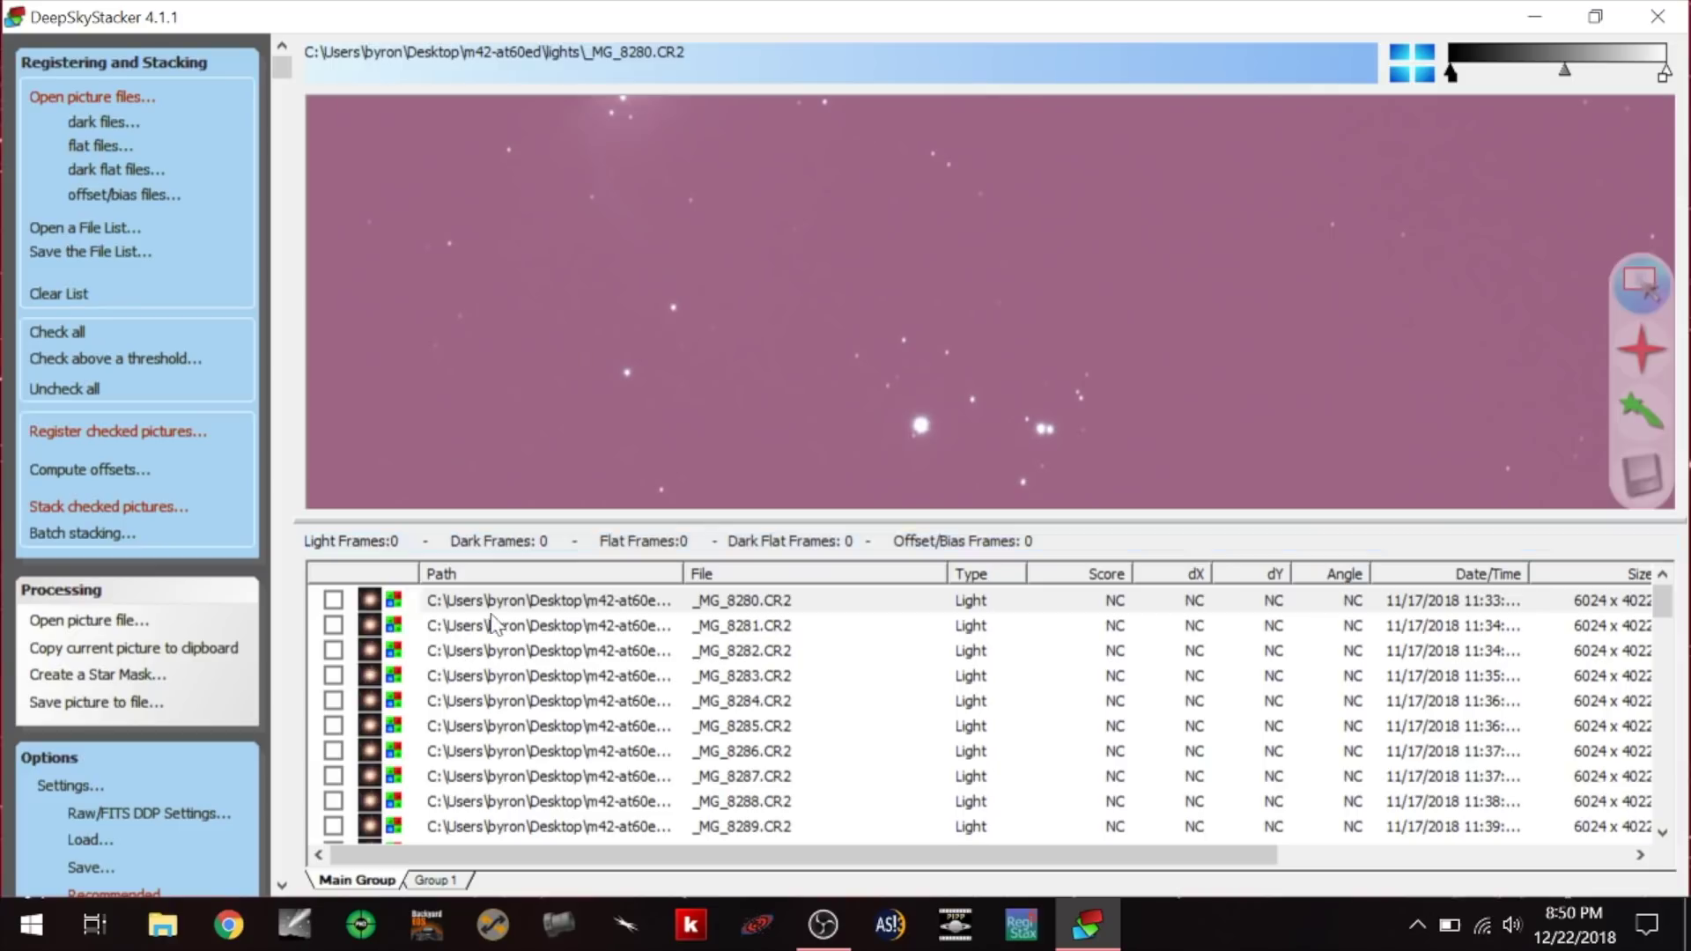
Preview light frame _MG_8281.CR2 and examine the shape of its stars up close.
left_click(462, 626)
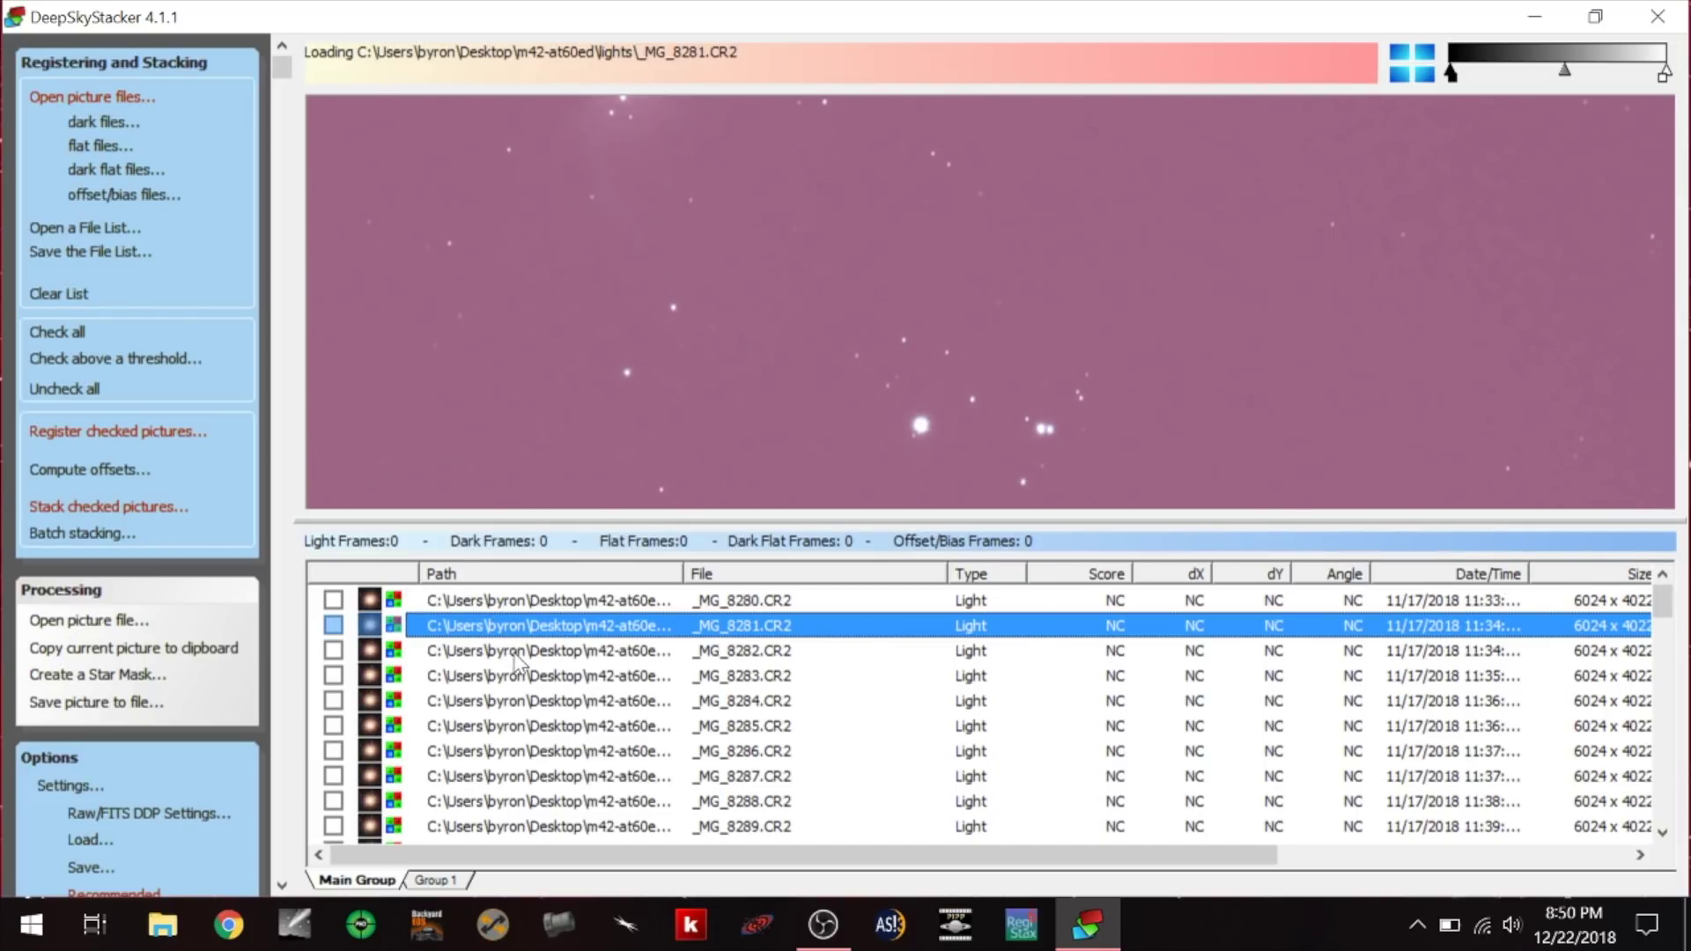
scroll(1049, 377, "up", 2)
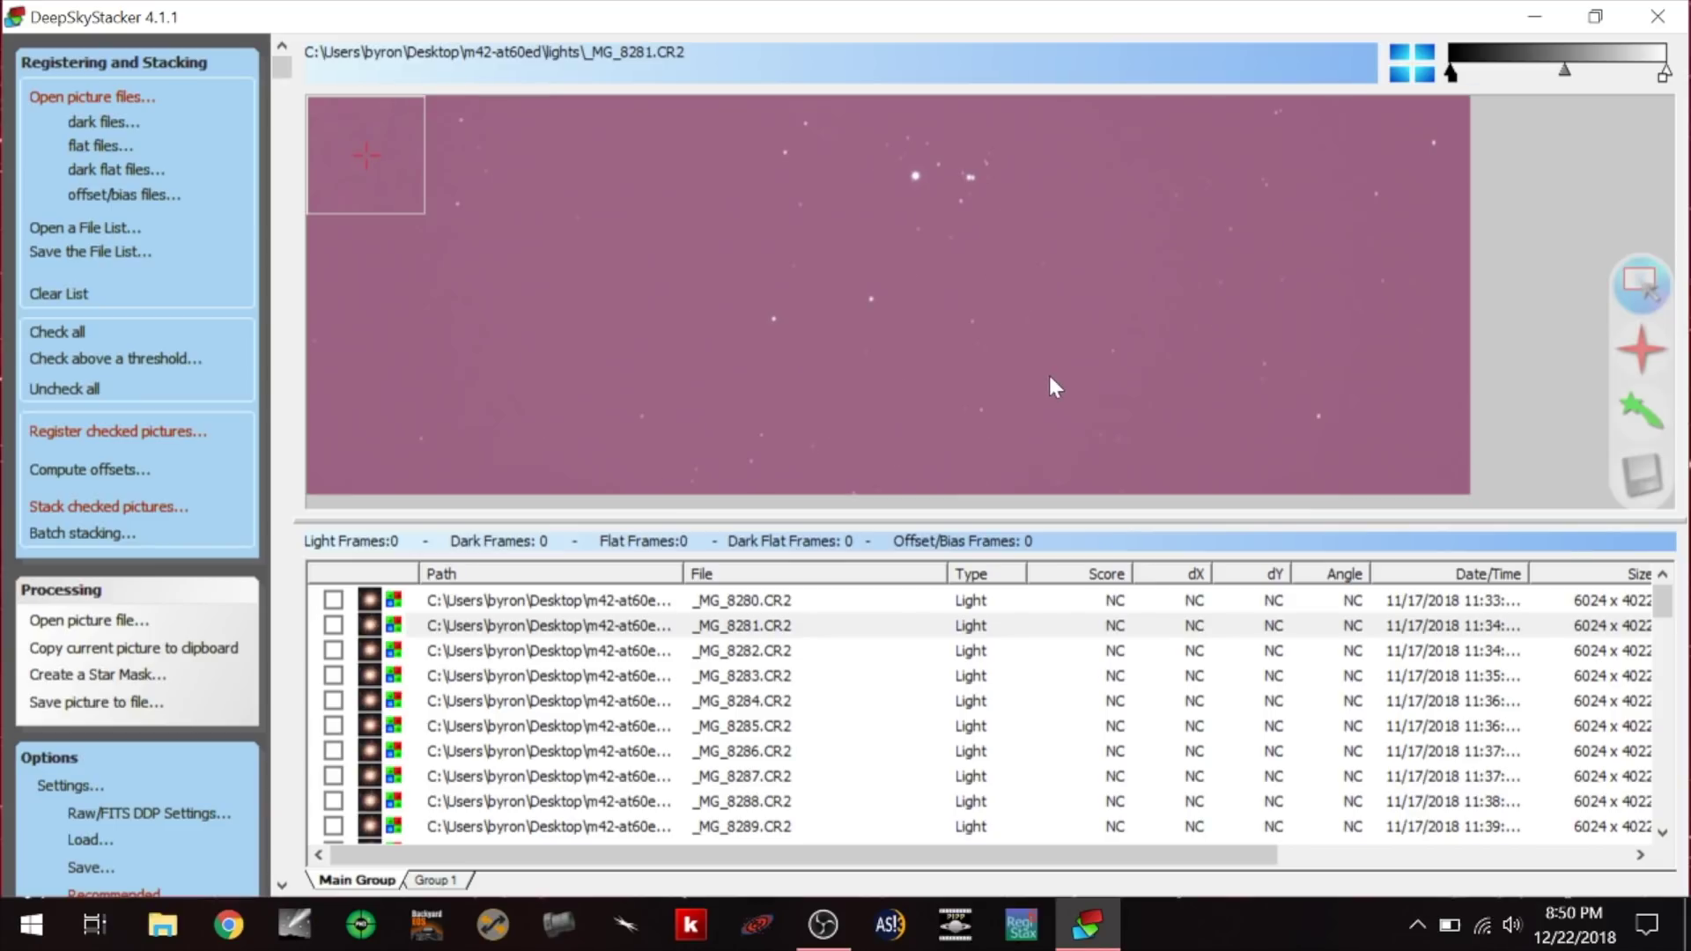
scroll(875, 203, "up", 1)
scroll(876, 202, "up", 1)
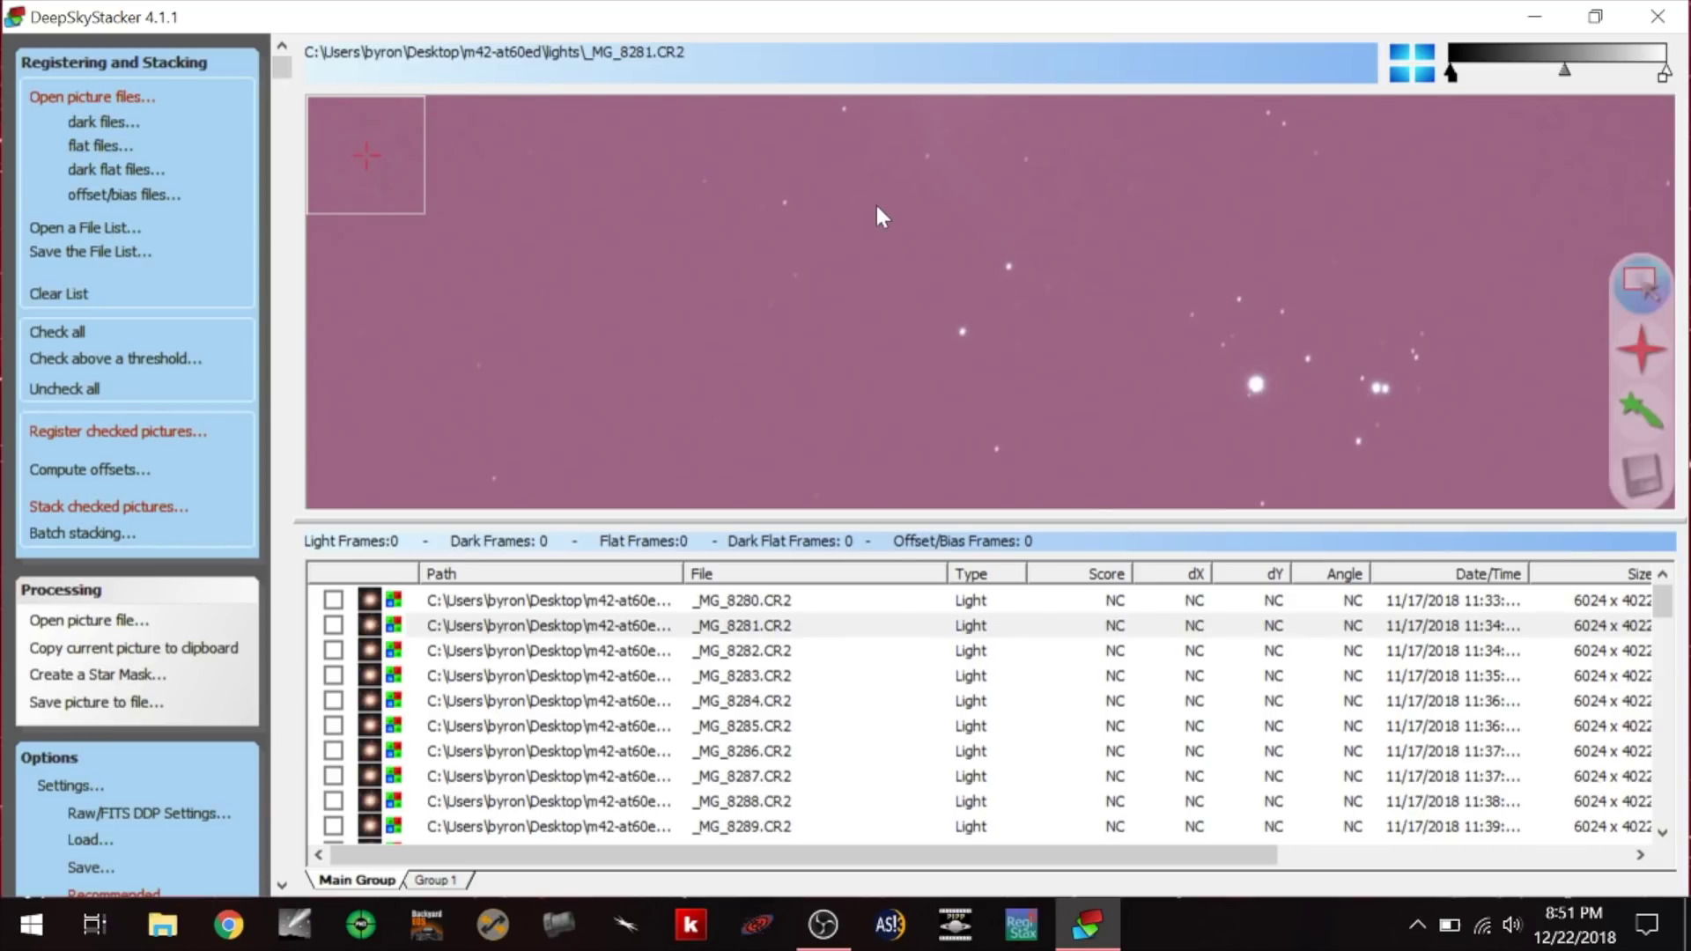
scroll(982, 304, "up", 1)
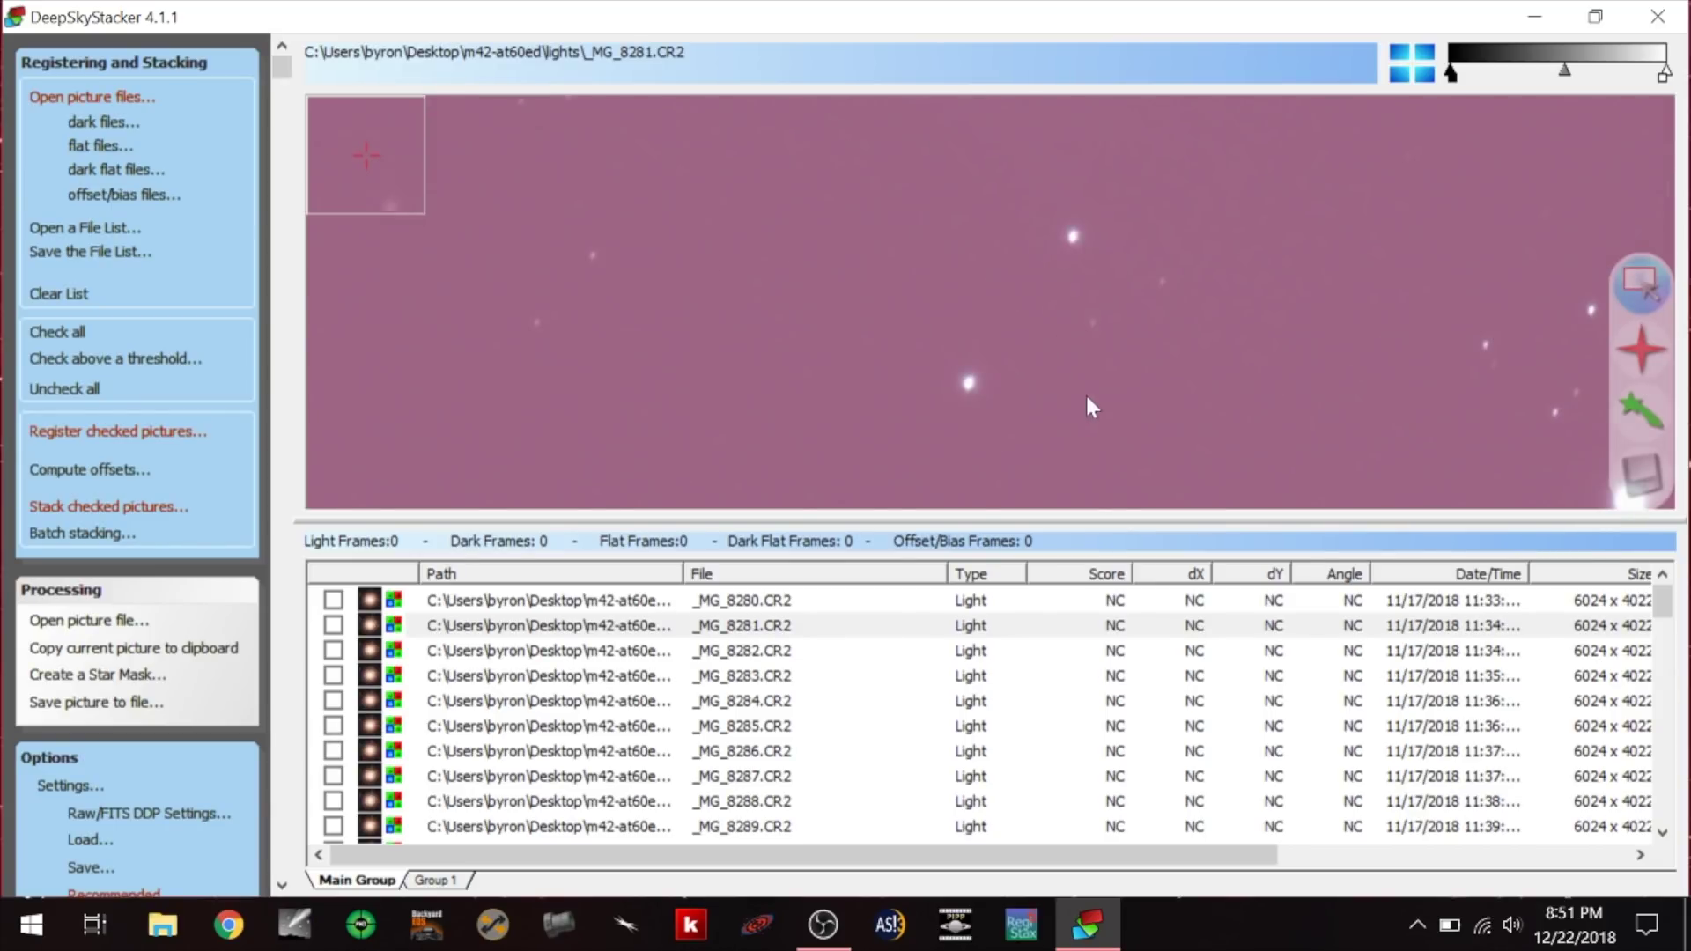
scroll(1056, 331, "down", 4)
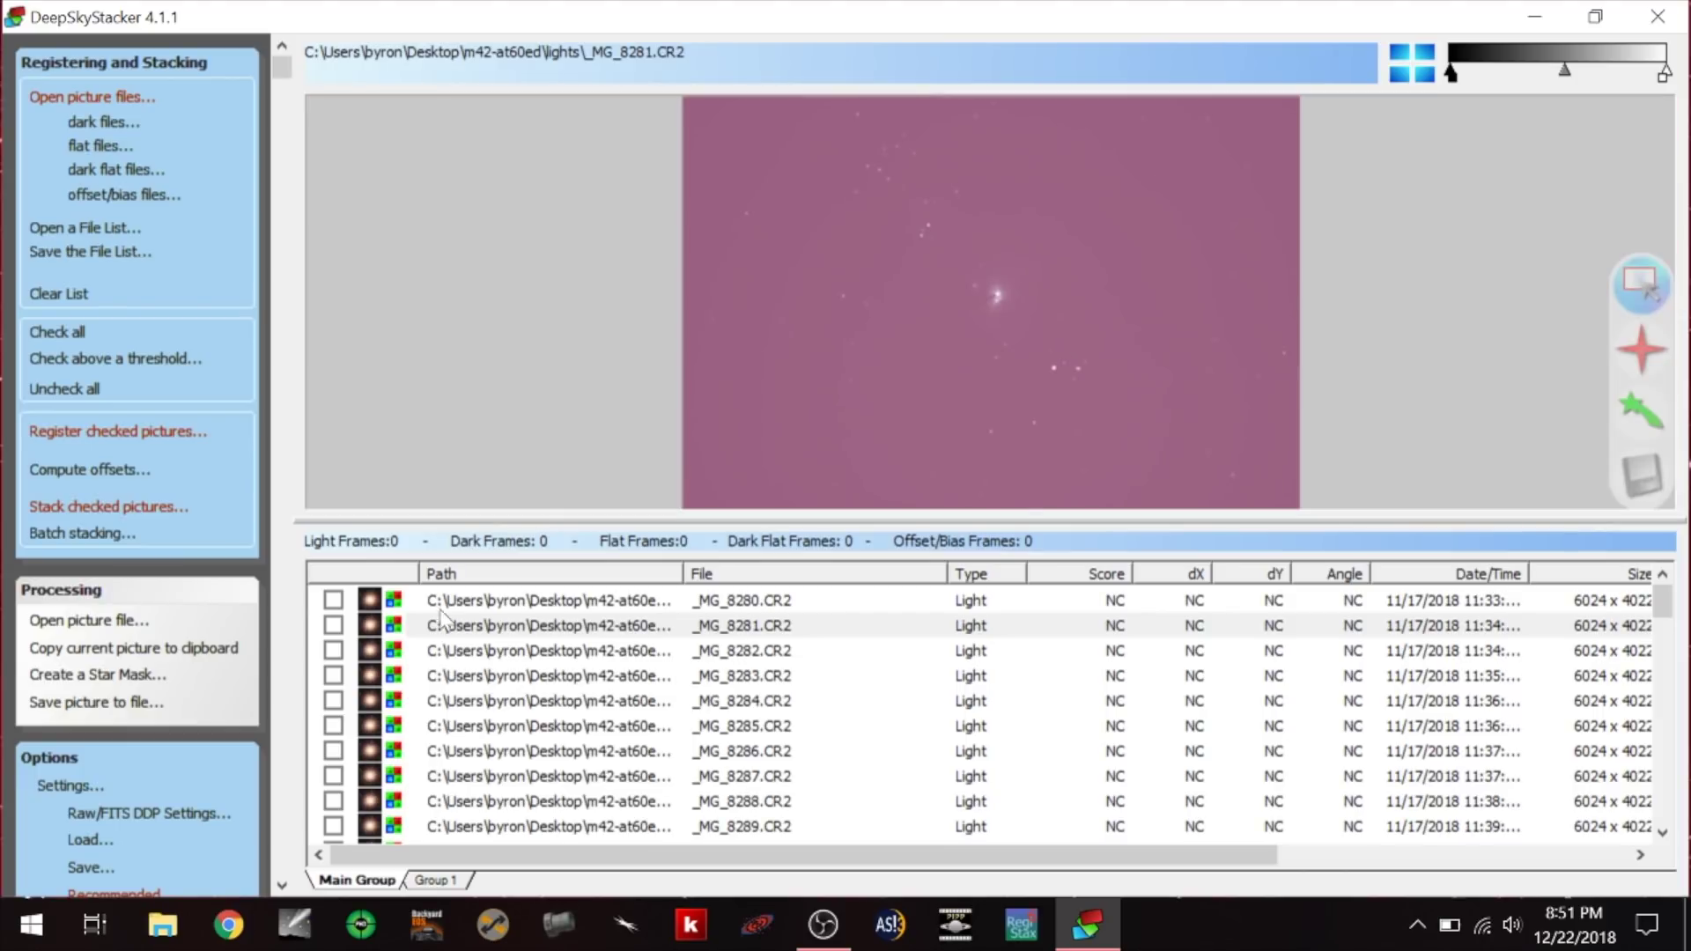
Preview _MG_8282.CR2, _MG_8283.CR2 and the last light frame, _MG_8352.CR2, examining the last one's stars up close for trailing.
left_click(462, 652)
left_click(489, 678)
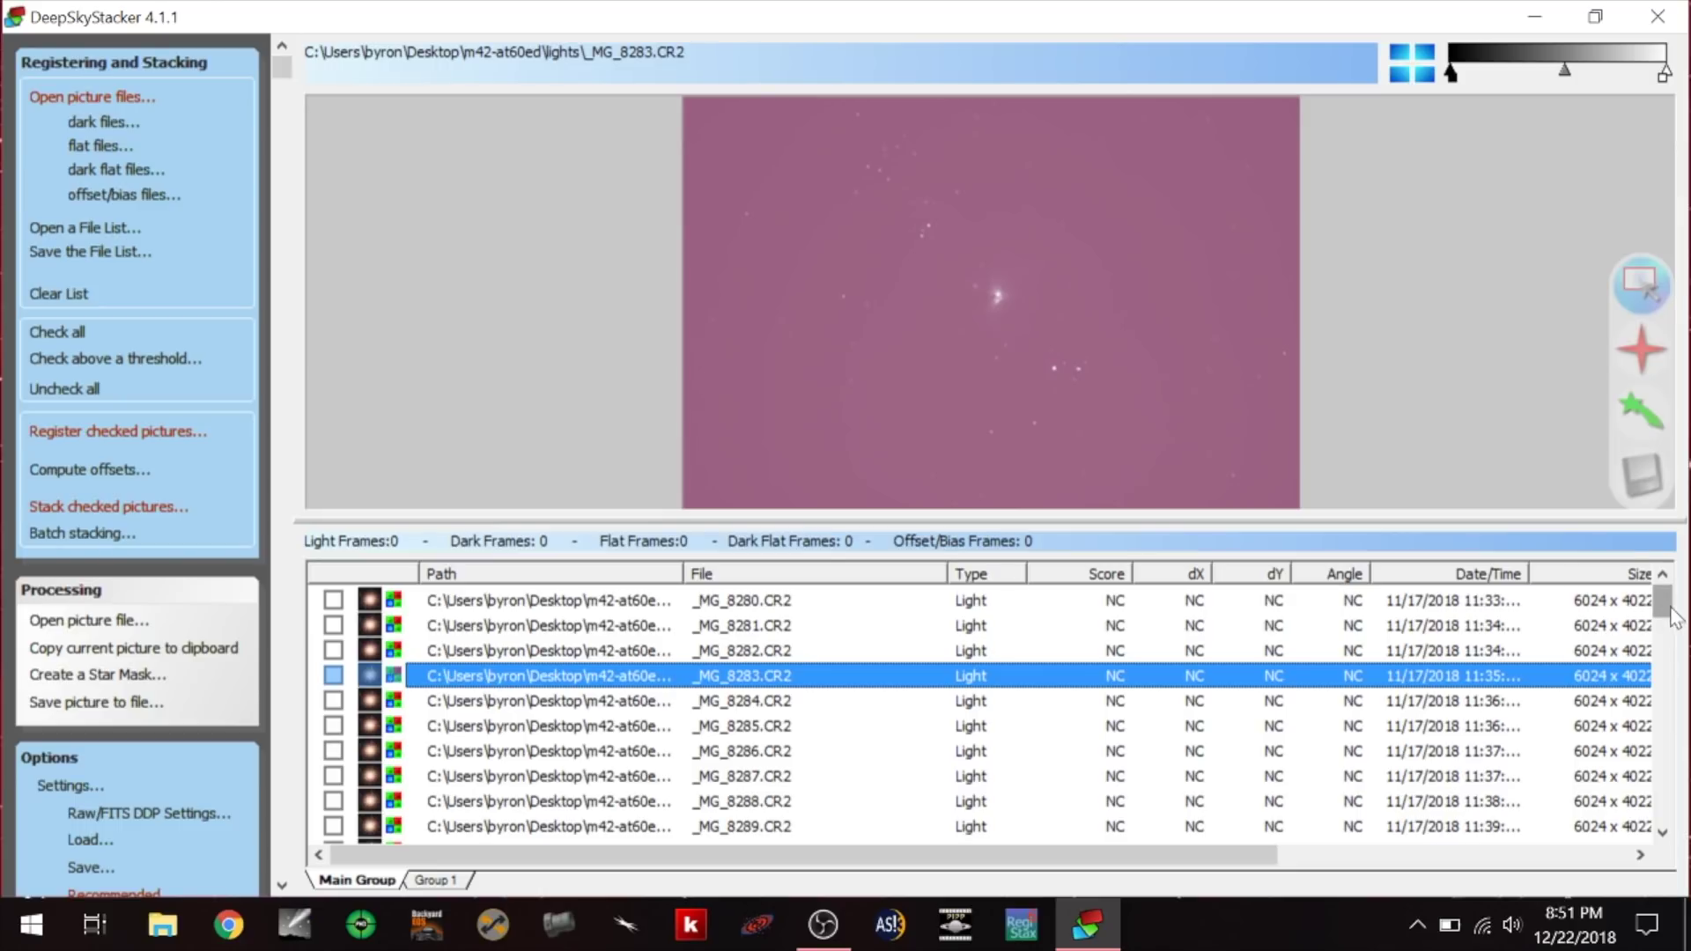
left_click_drag(1671, 606, 1664, 803)
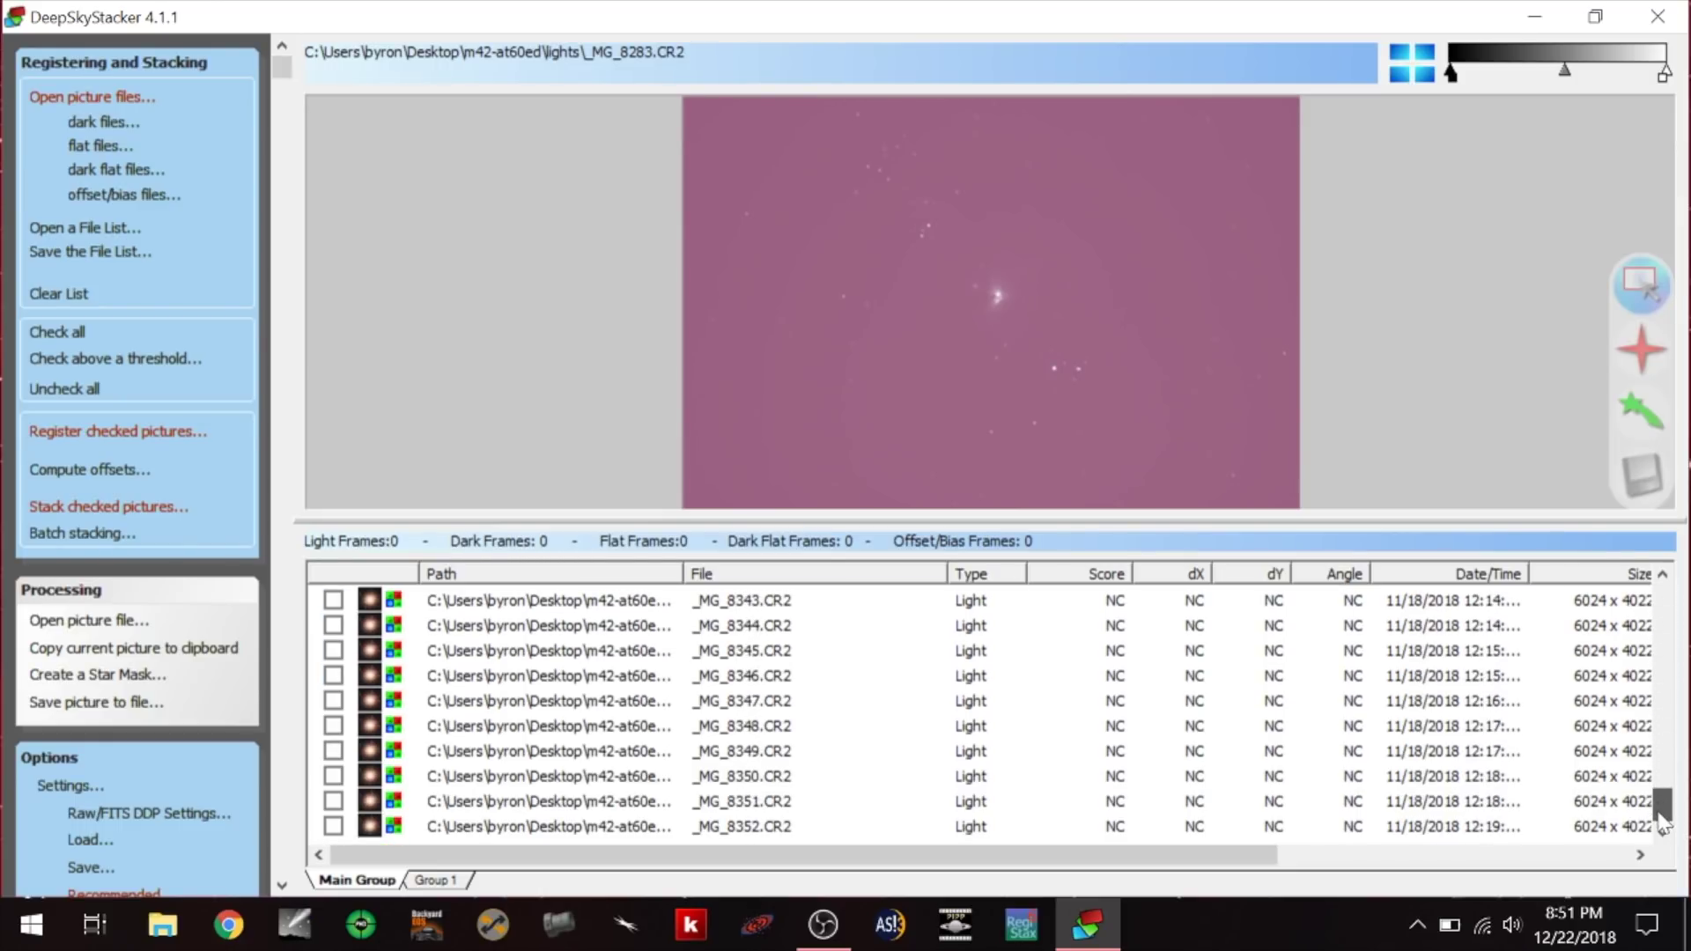
left_click(645, 827)
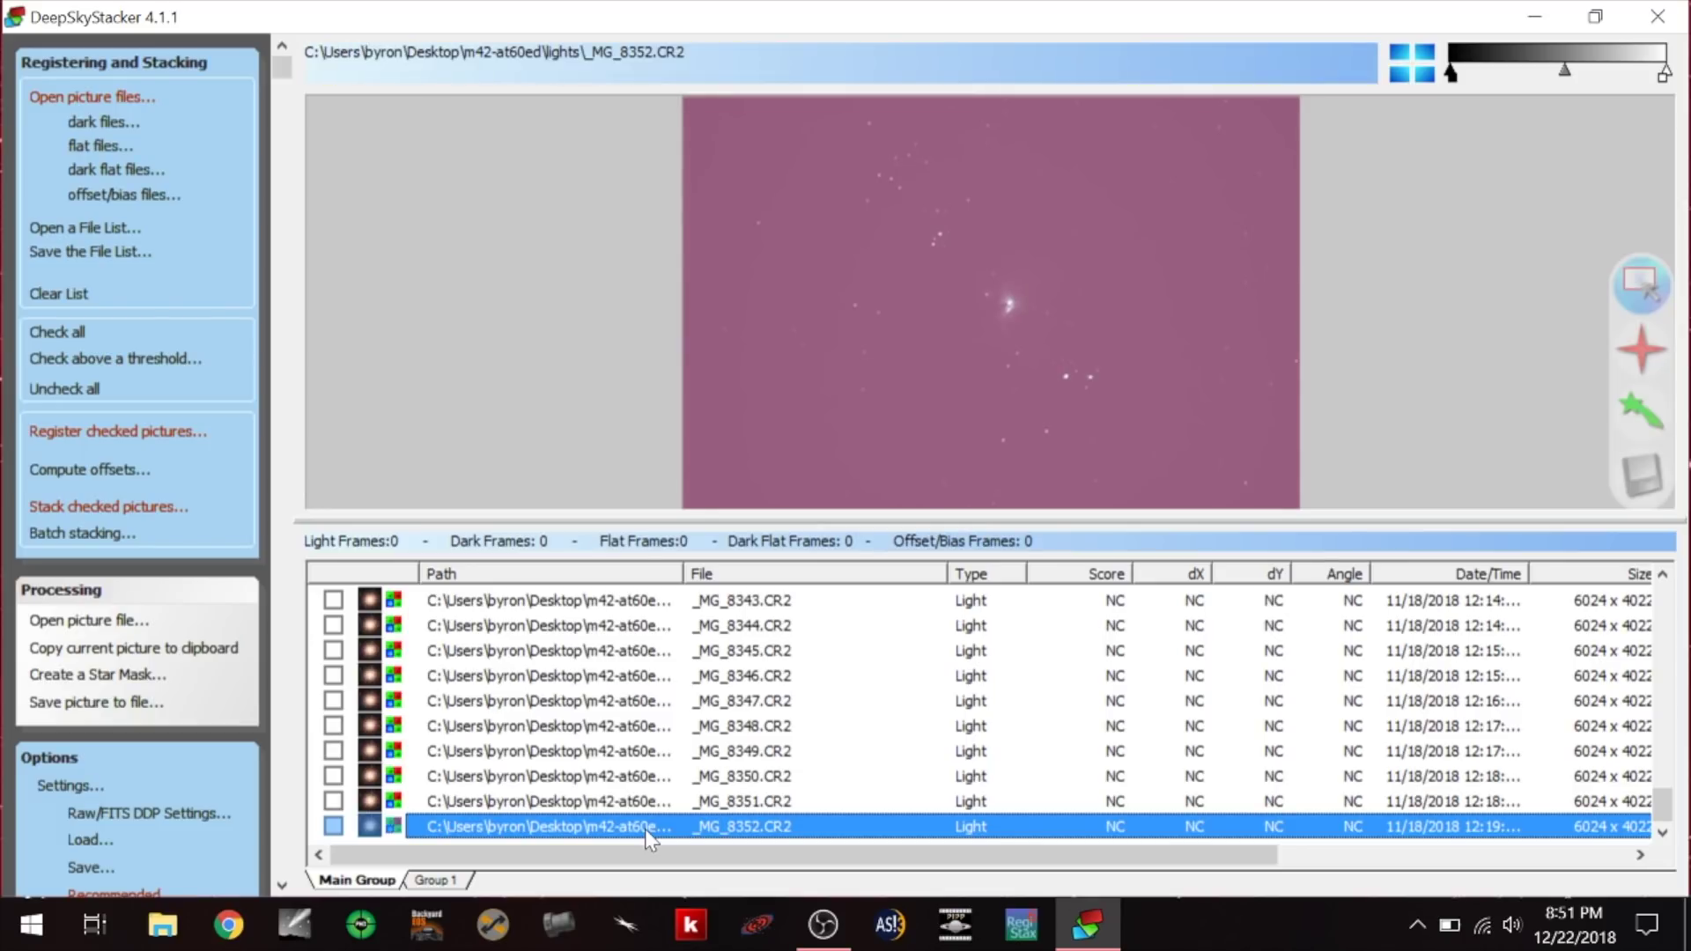
scroll(1066, 401, "up", 2)
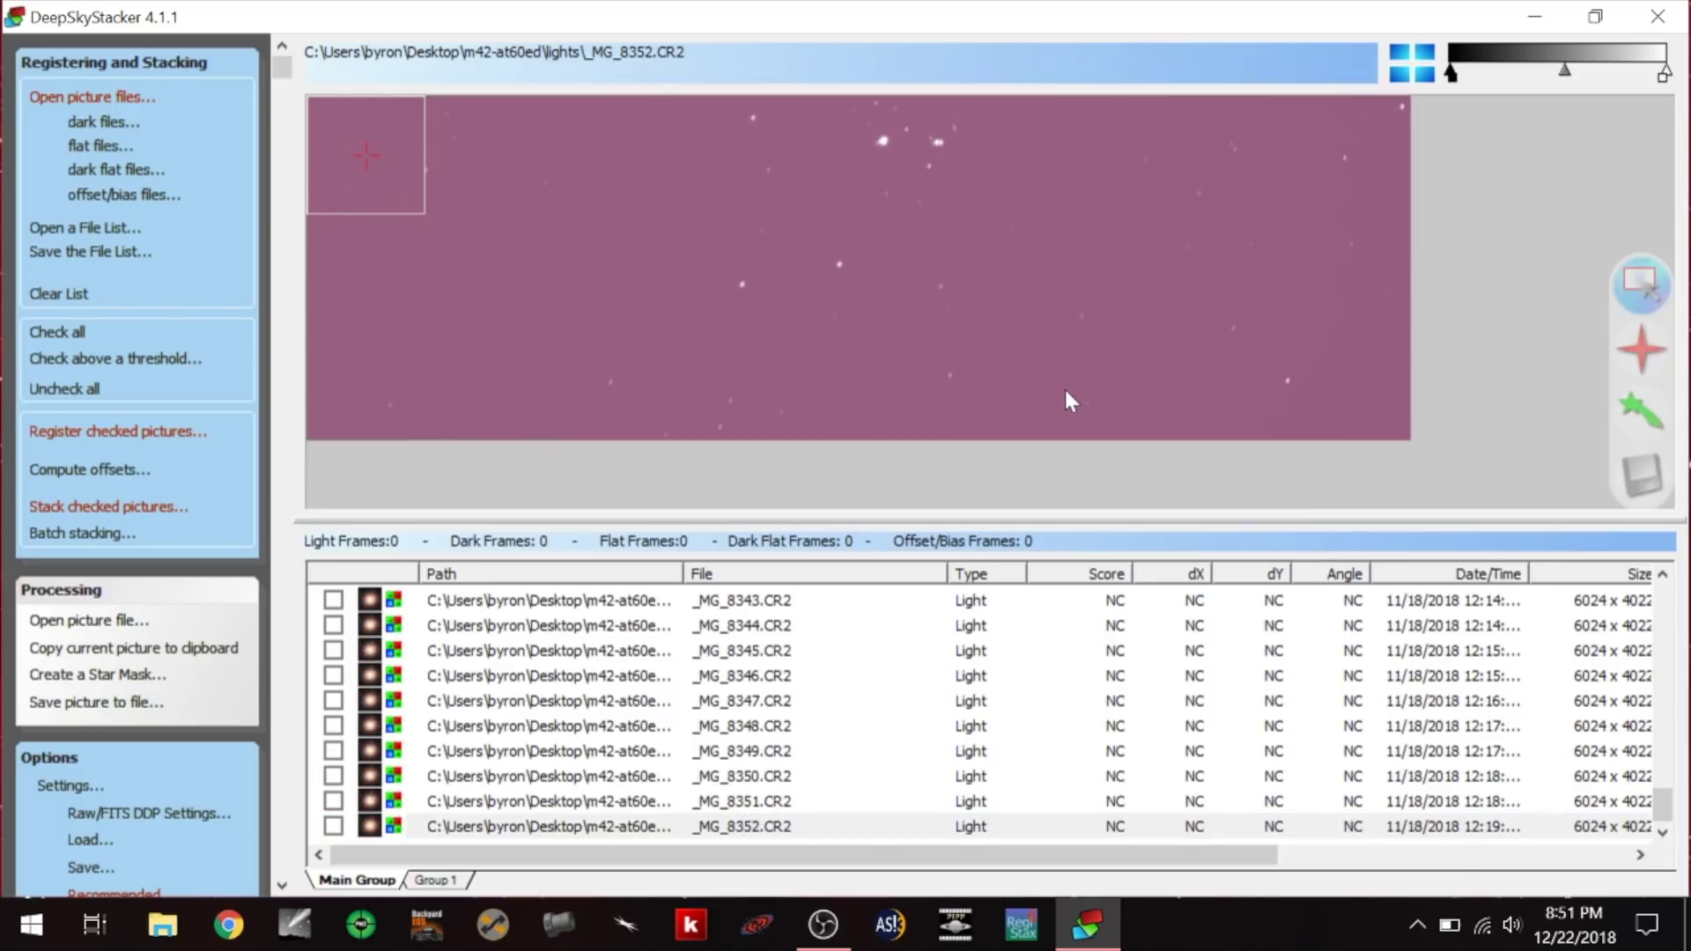
scroll(879, 126, "up", 1)
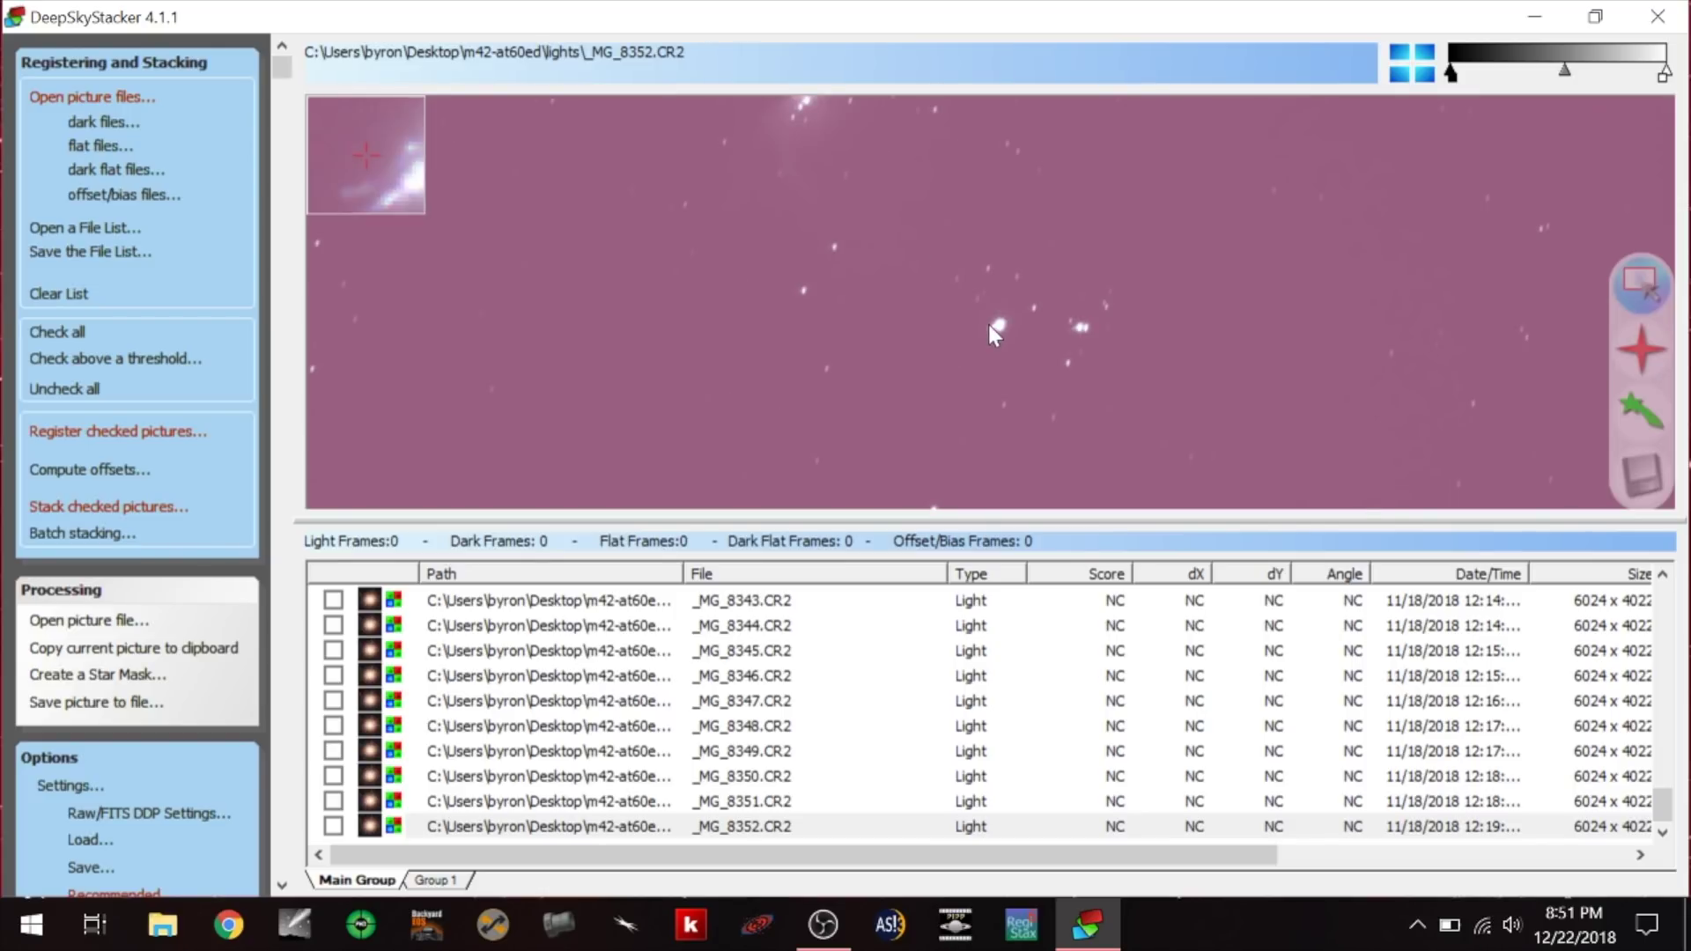
scroll(987, 323, "up", 2)
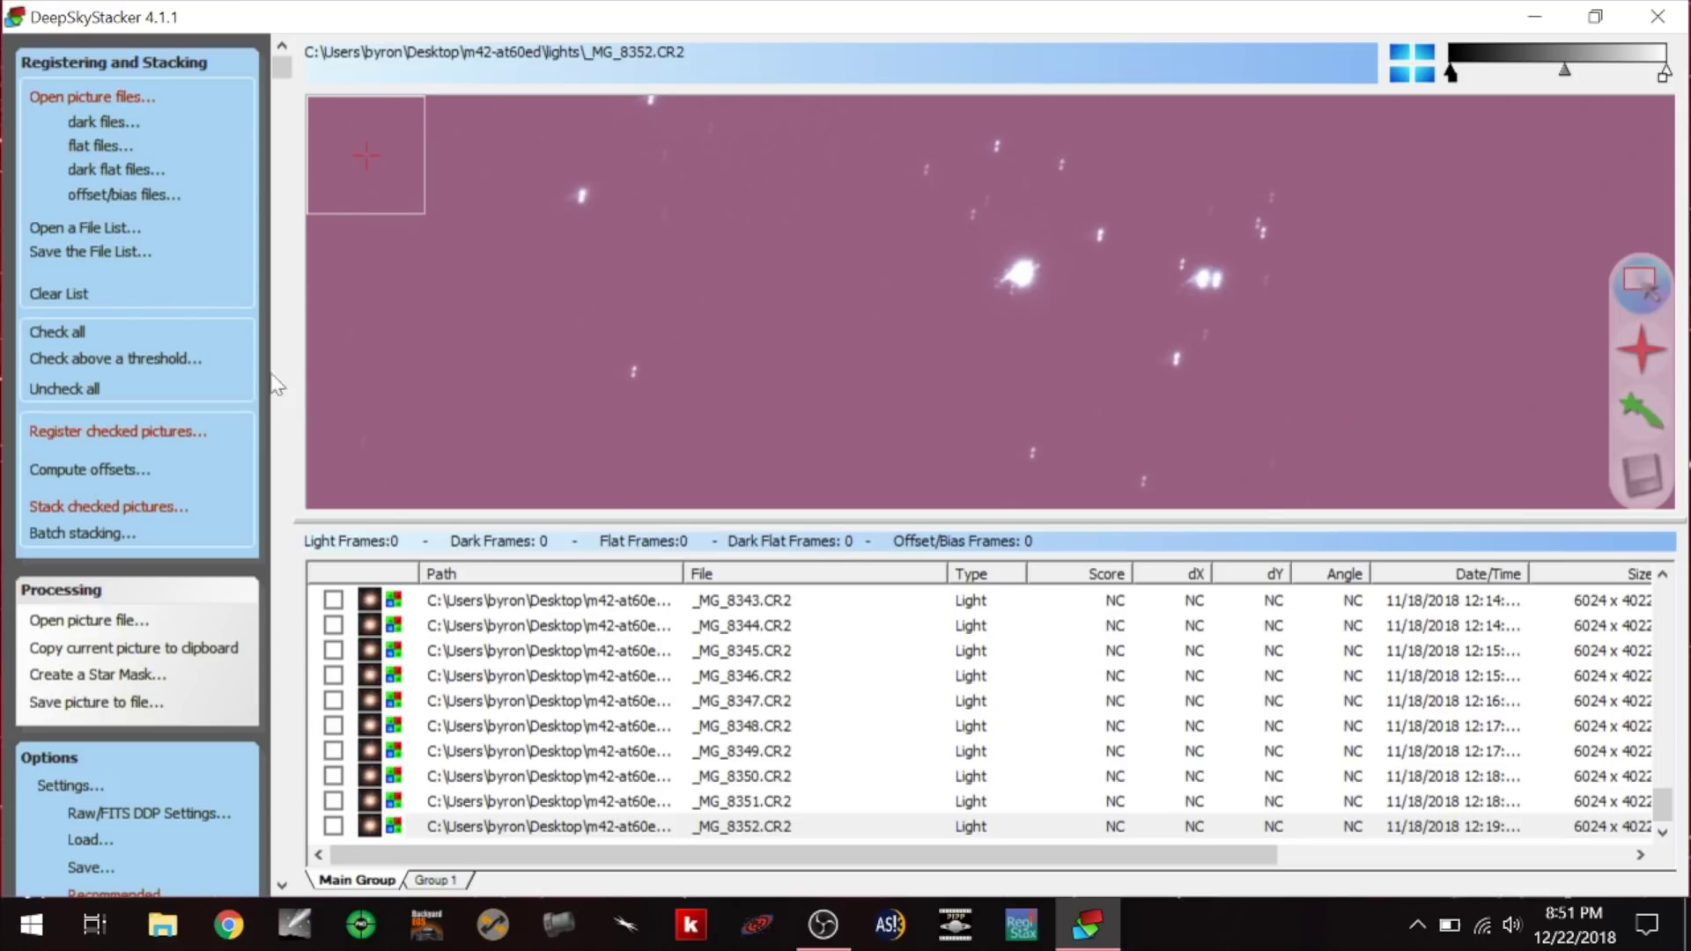
Check all the light frames for stacking except the last one, _MG_8352.CR2.
left_click(64, 338)
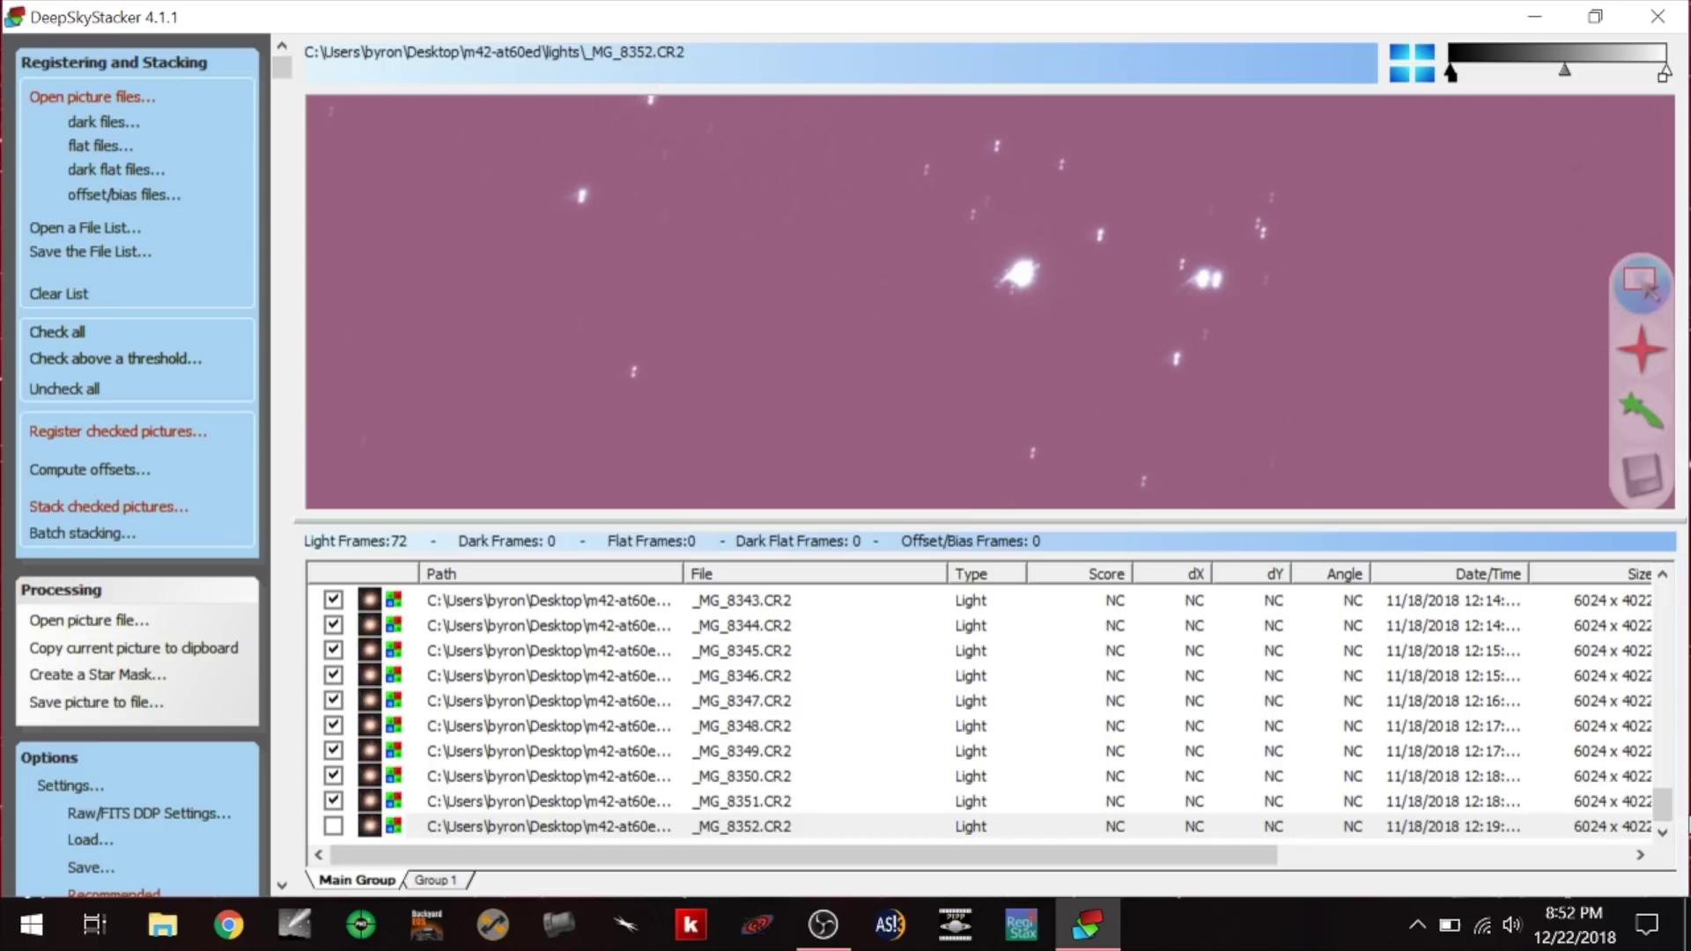
left_click_drag(1663, 801, 1662, 621)
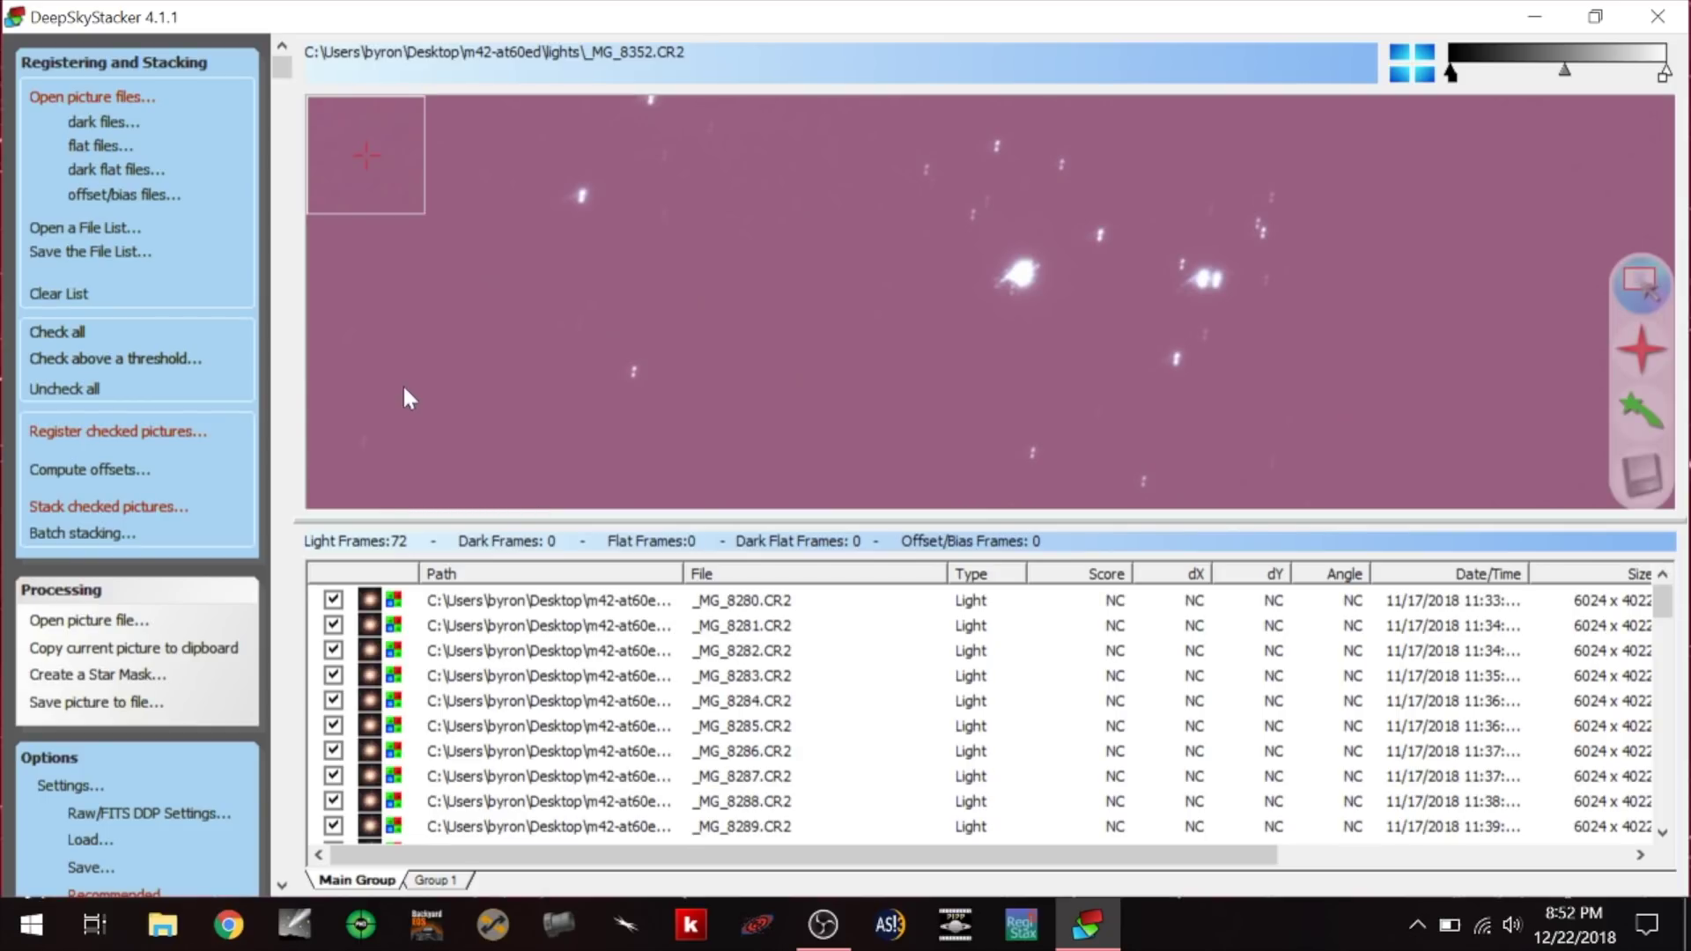
Add all the dark frames from the m42-at60ed darks folder.
left_click(101, 123)
left_click(310, 220)
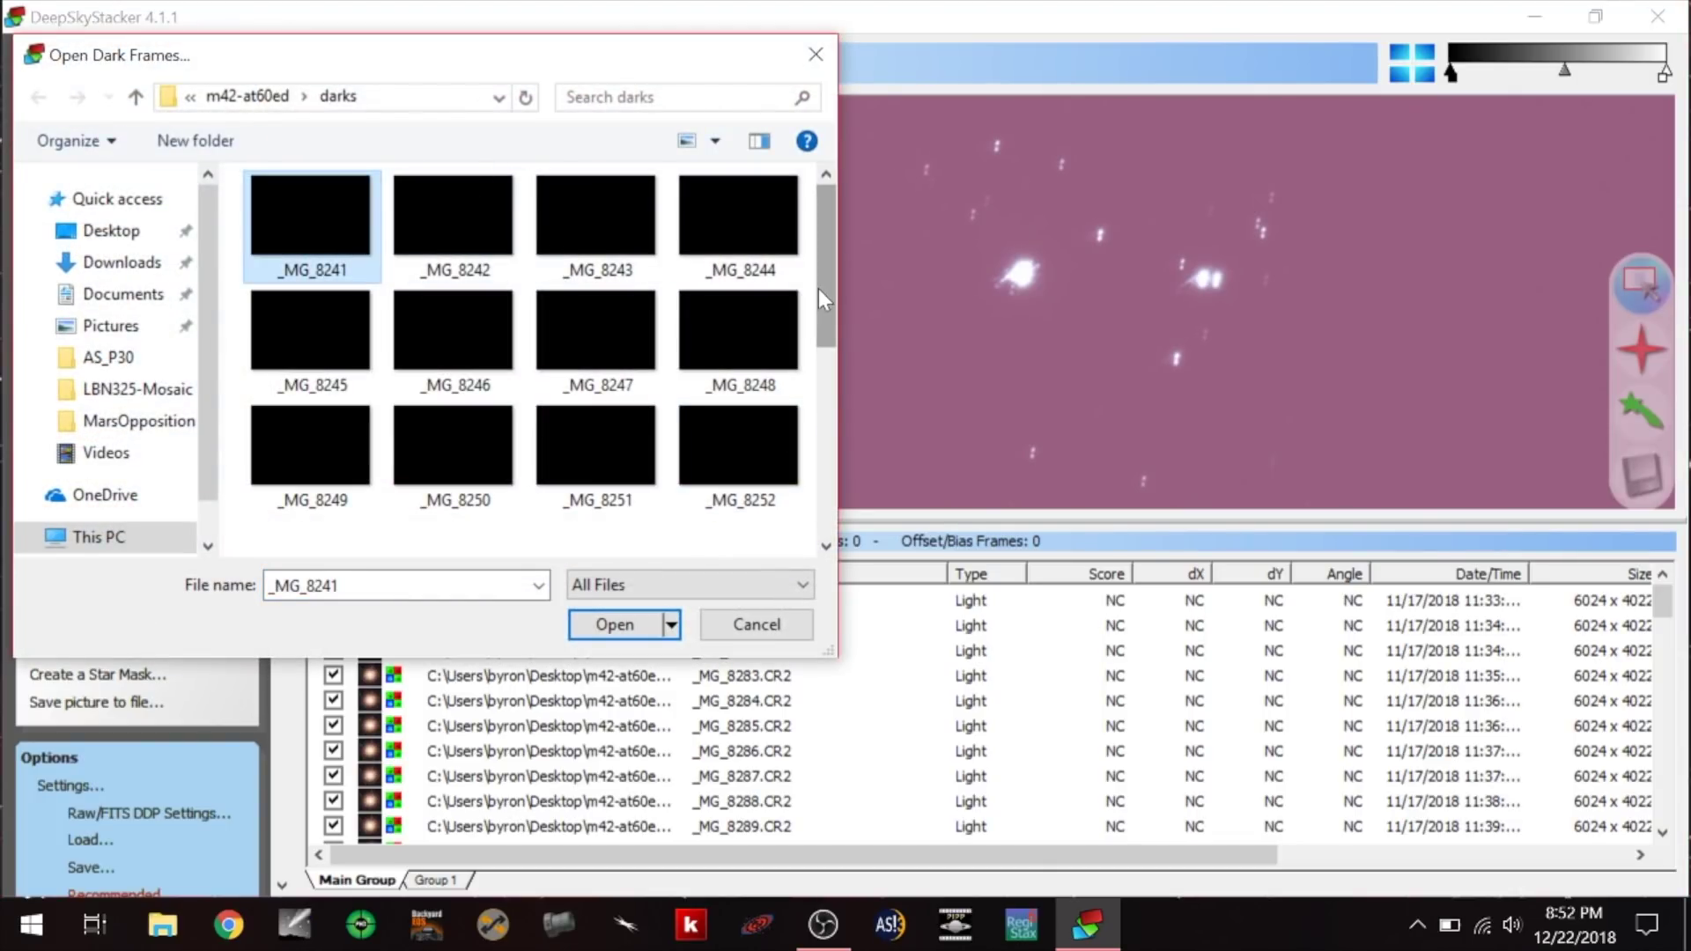
key("ctrl+a")
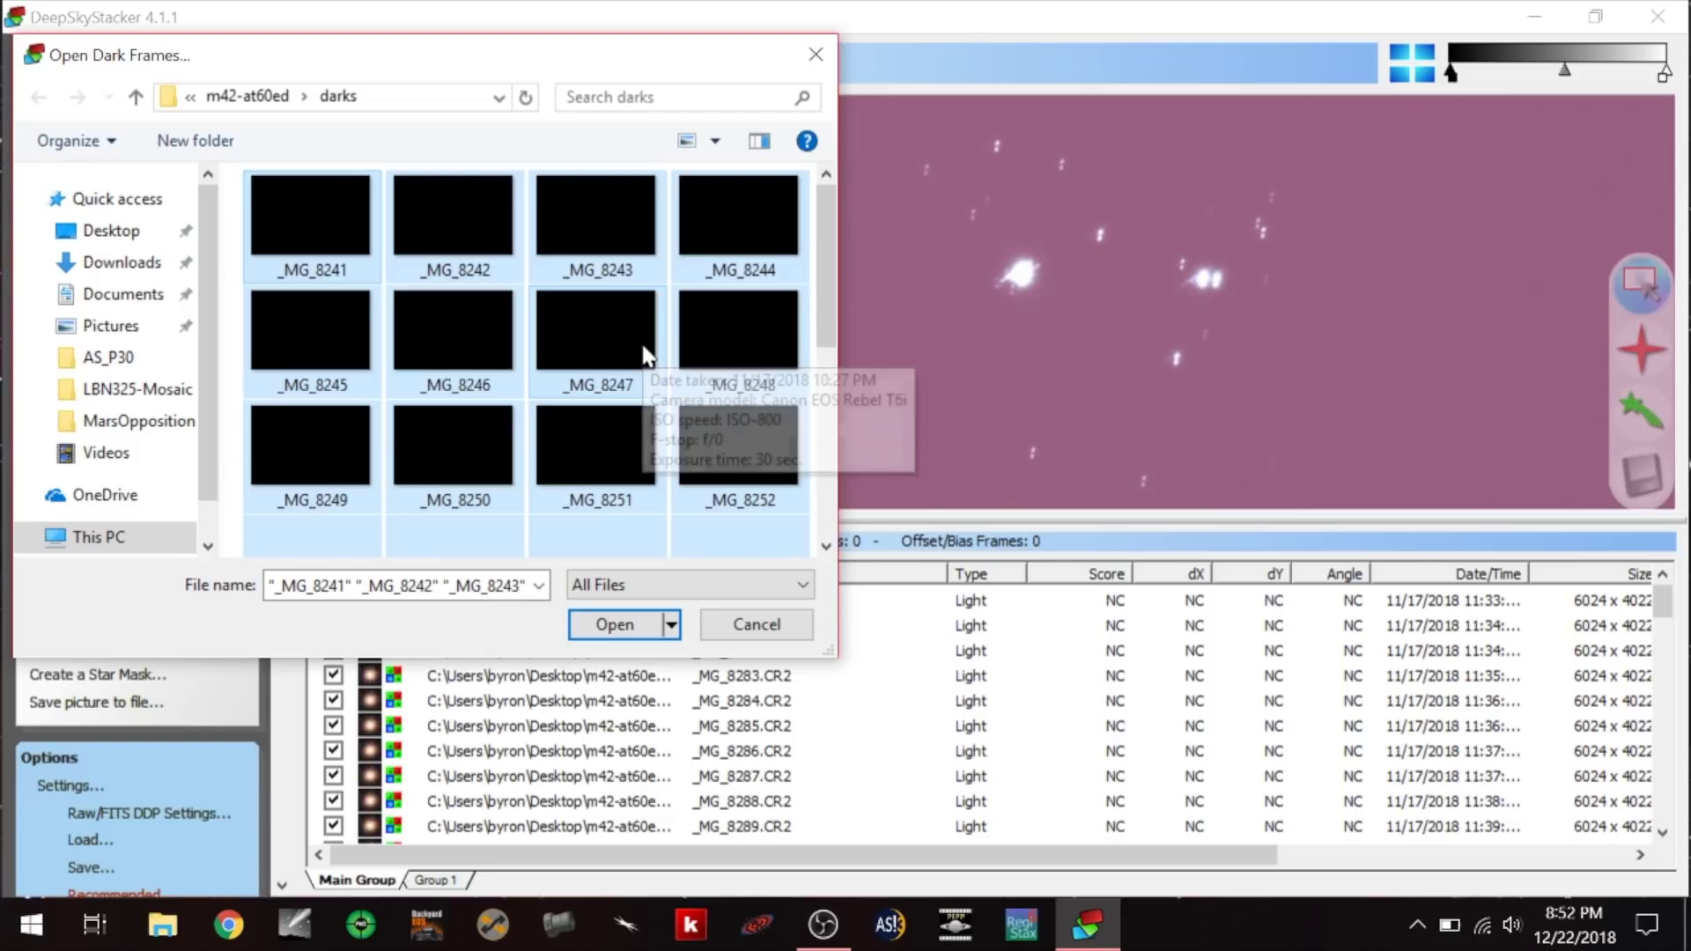
left_click(625, 622)
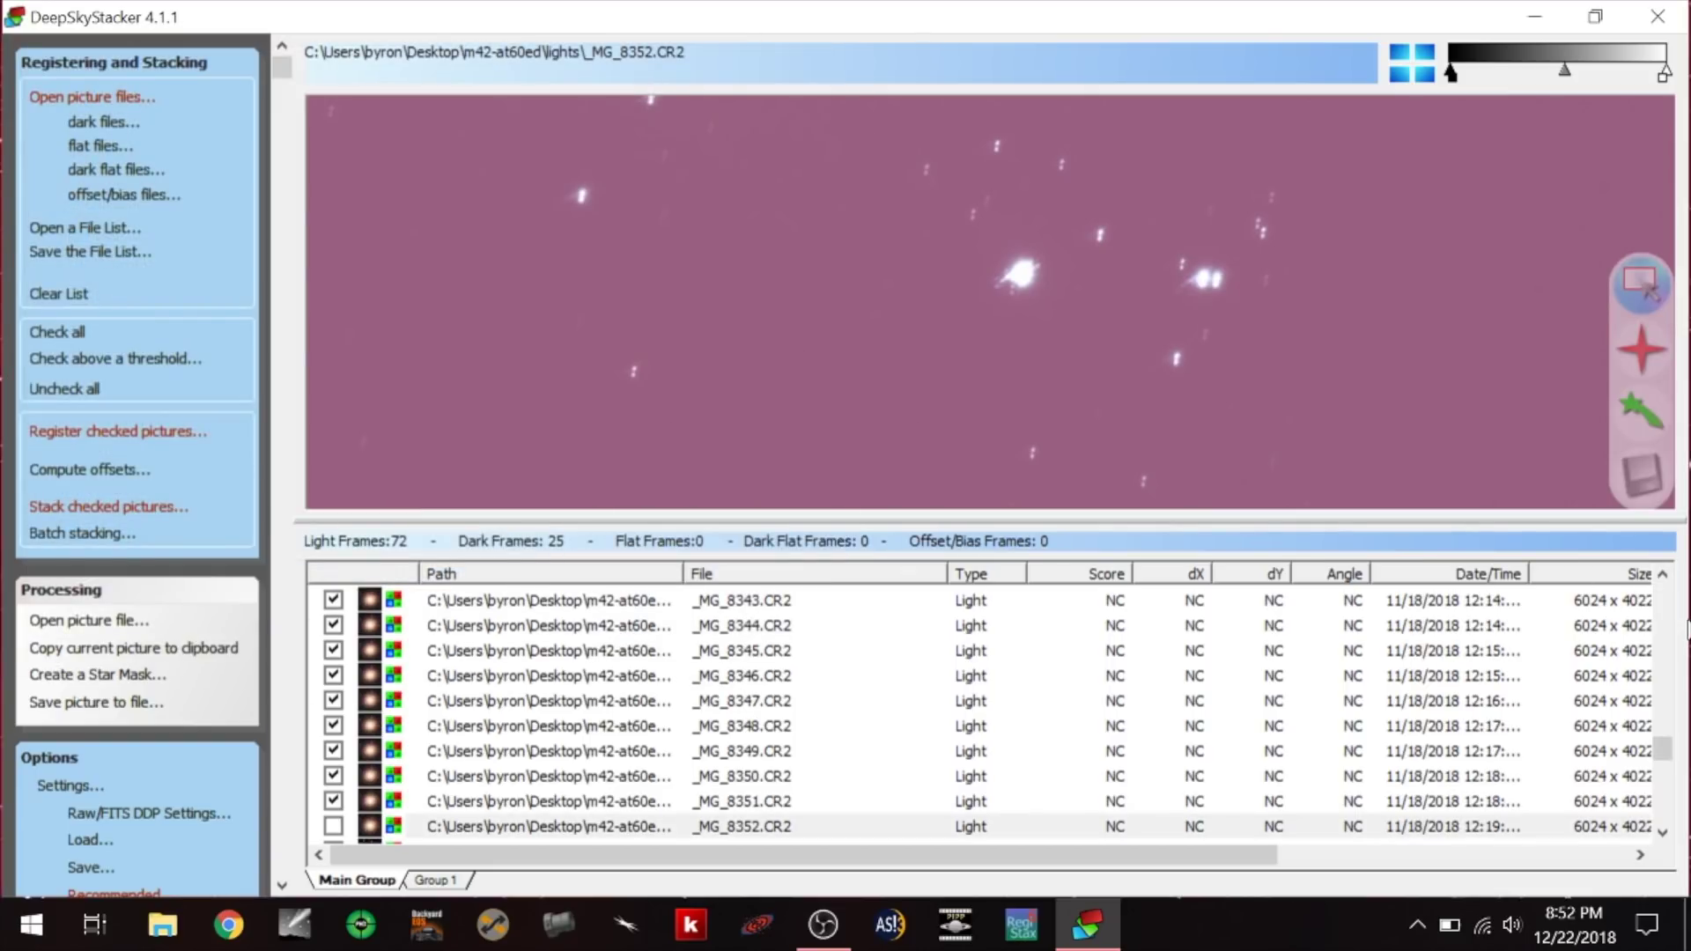
Preview dark frames _MG_8257.CR2 and _MG_8258.CR2, trying brighter and darker midtones to inspect them.
left_click_drag(1663, 748, 1671, 806)
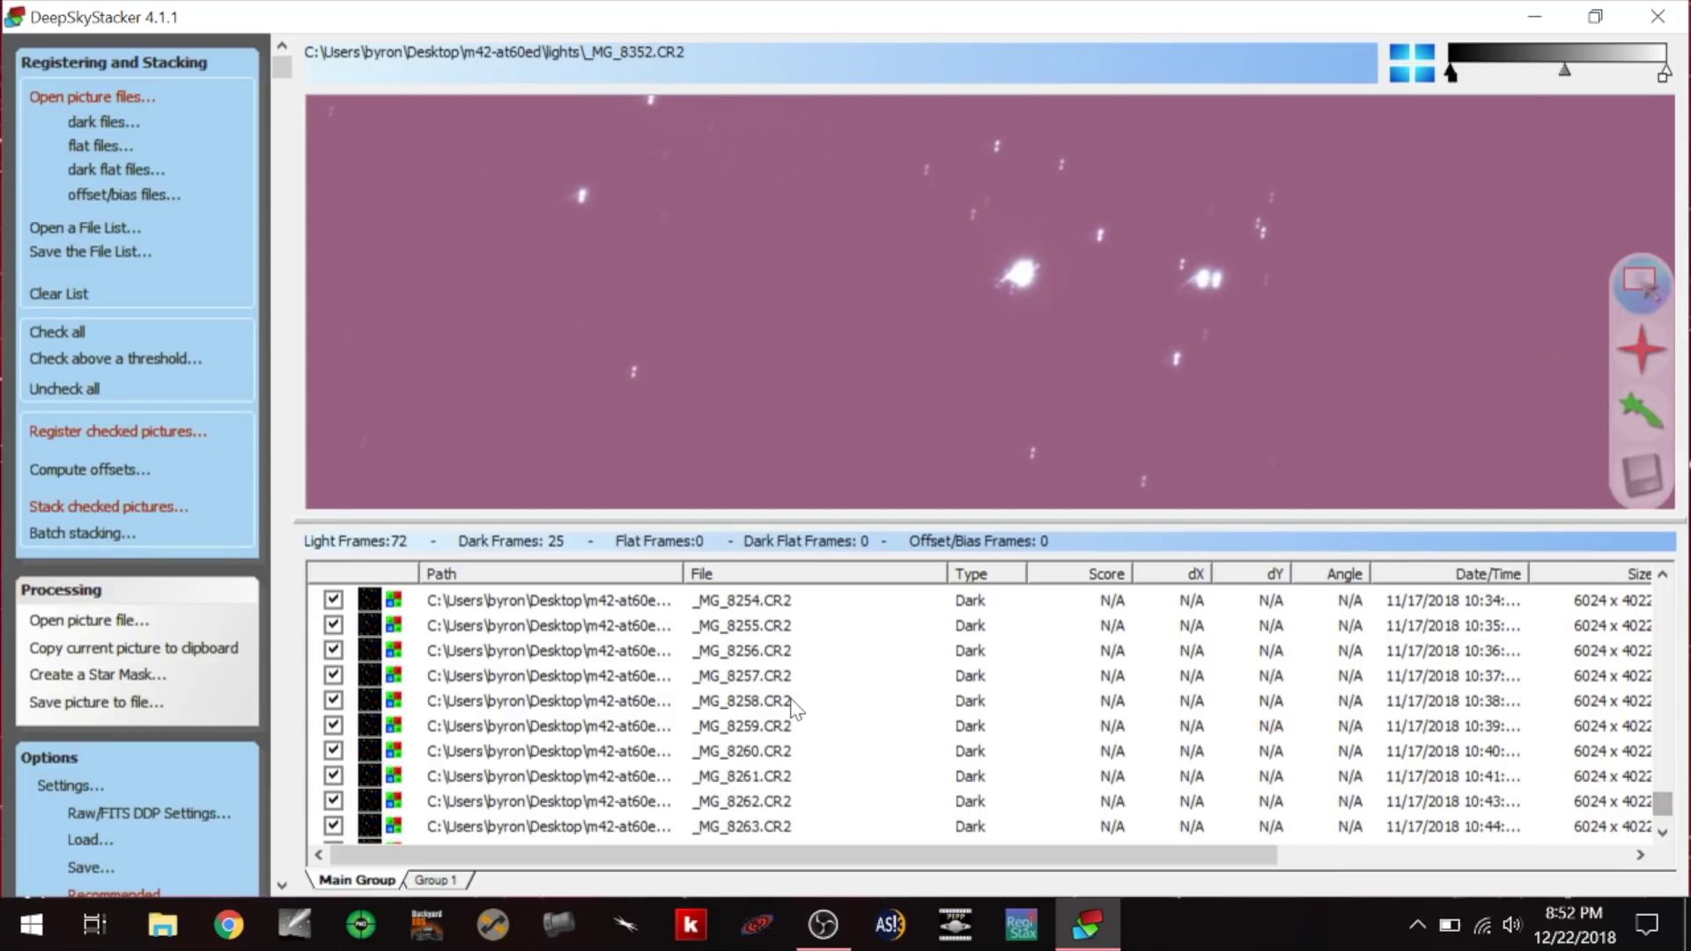
left_click(653, 686)
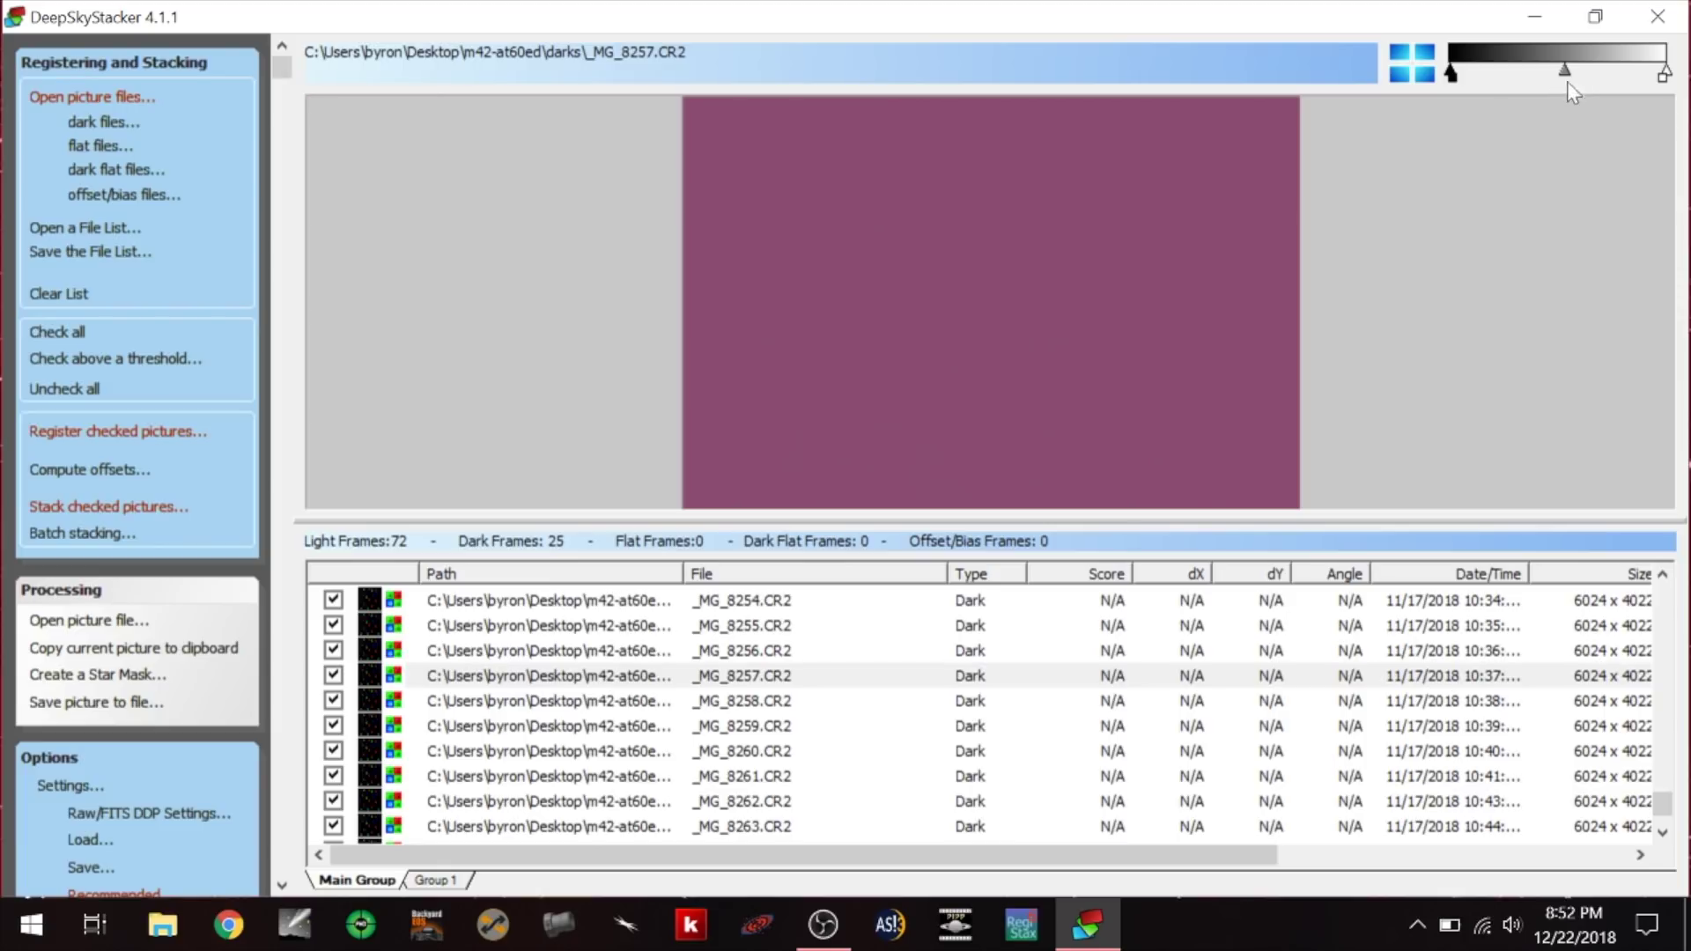
left_click_drag(1565, 71, 1524, 71)
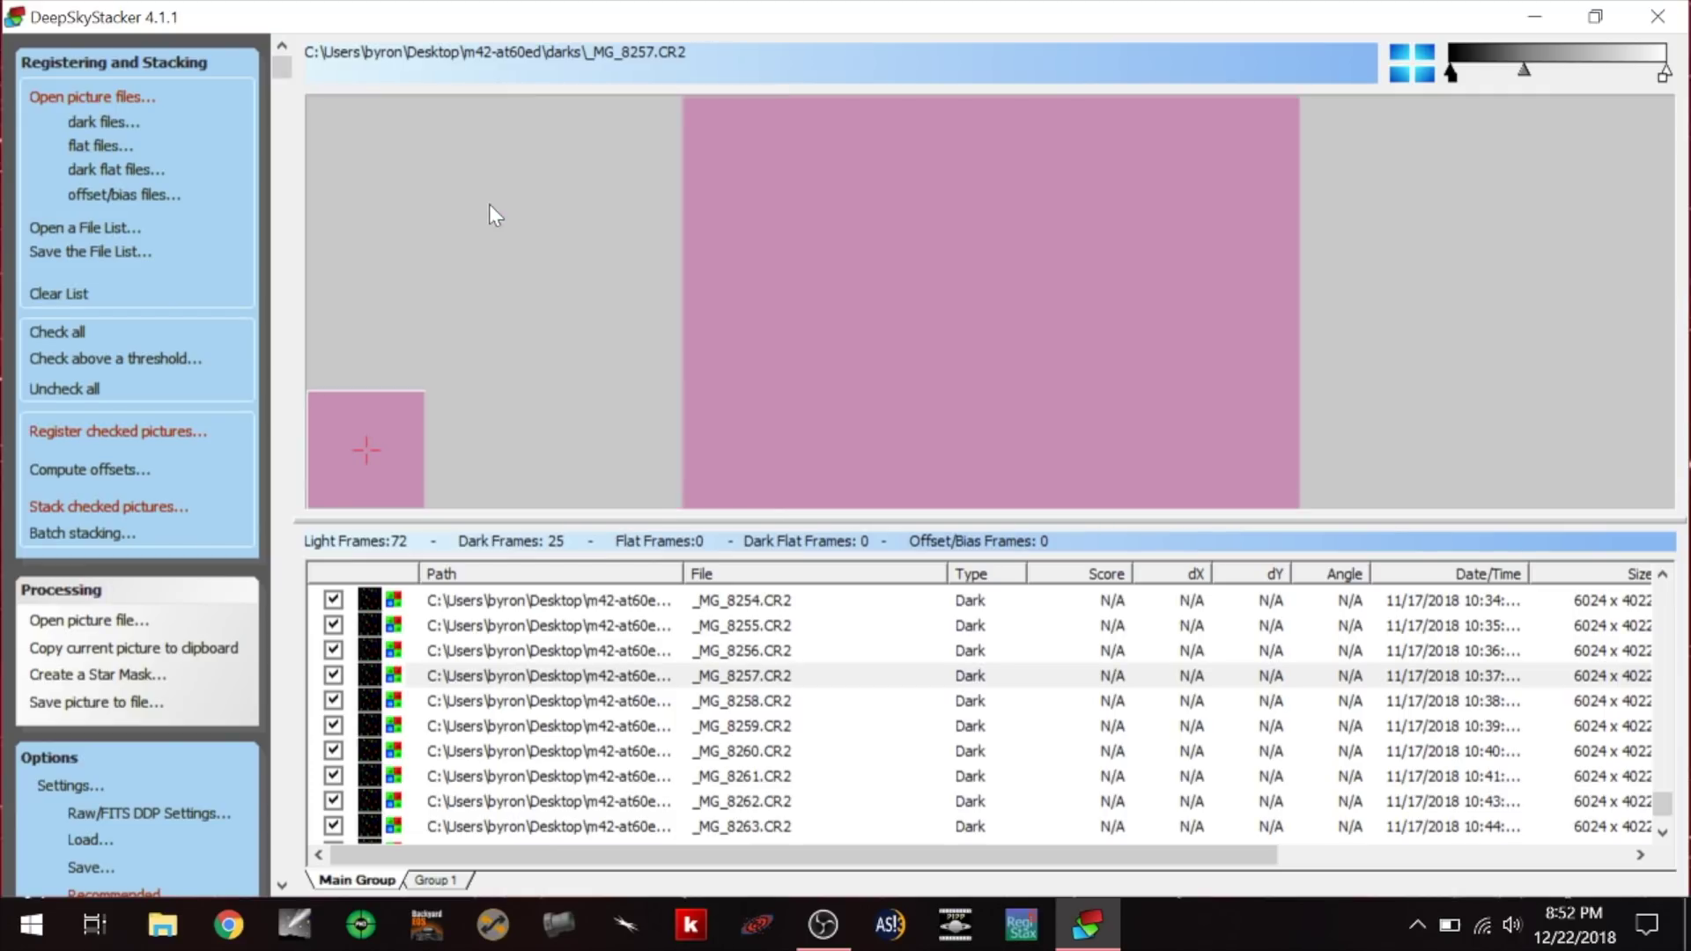
left_click_drag(1522, 72, 1618, 74)
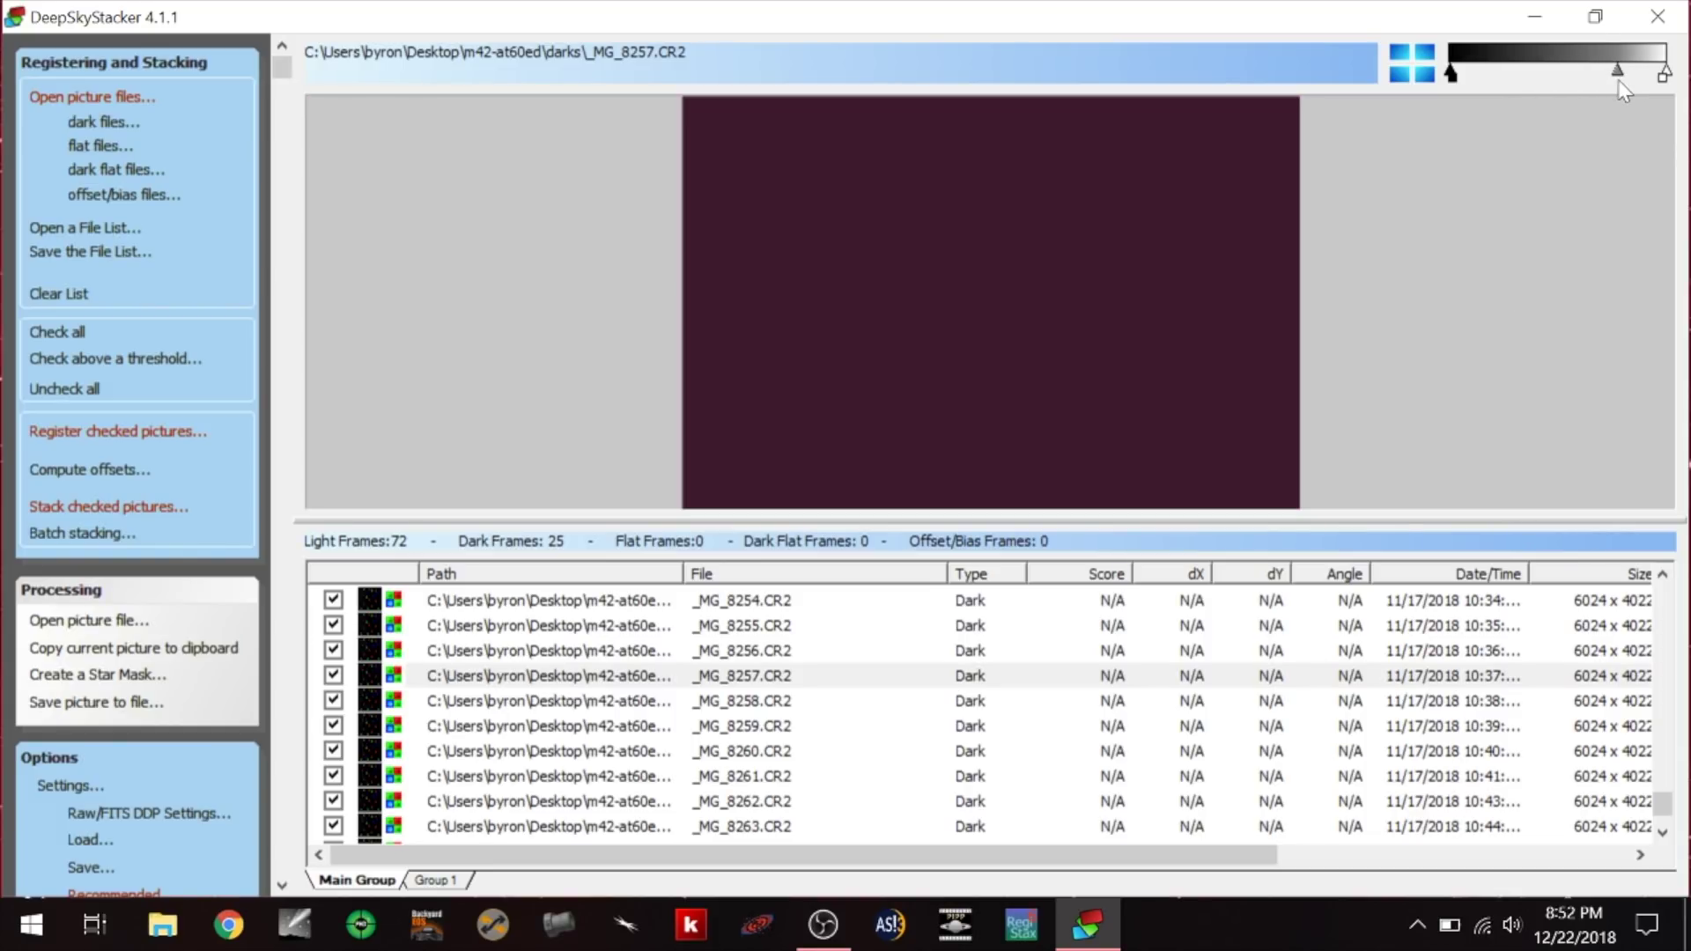
left_click(606, 701)
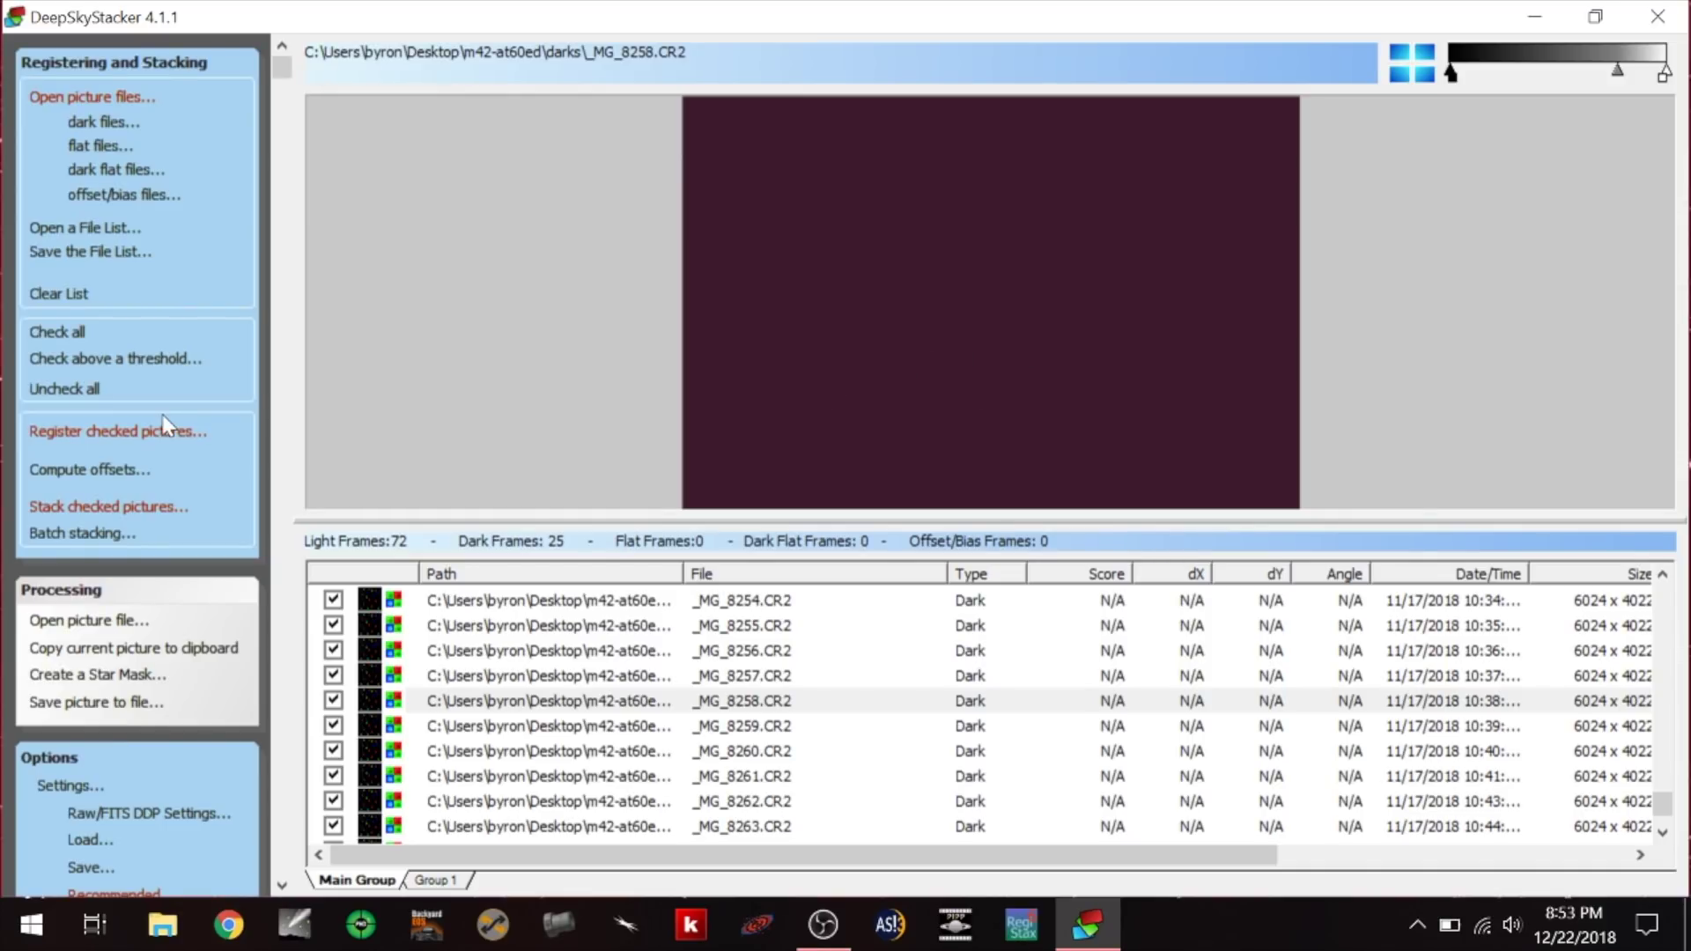
Add all the flat frames from the m42-at60ed flats folder.
left_click(104, 154)
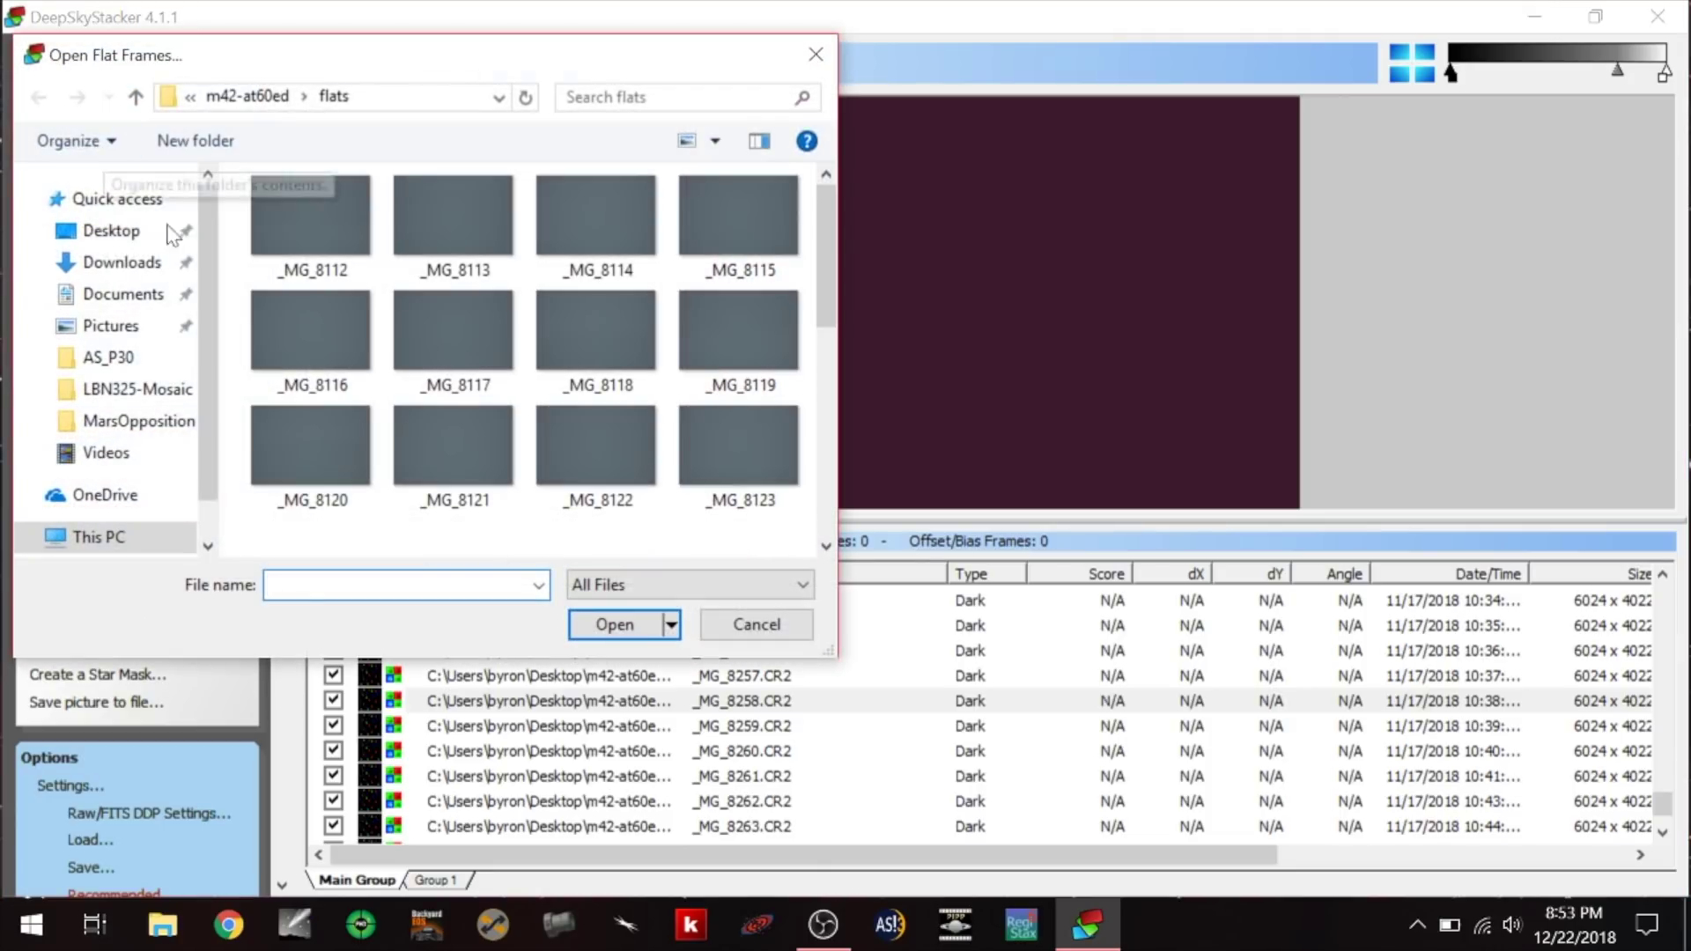
left_click(352, 215)
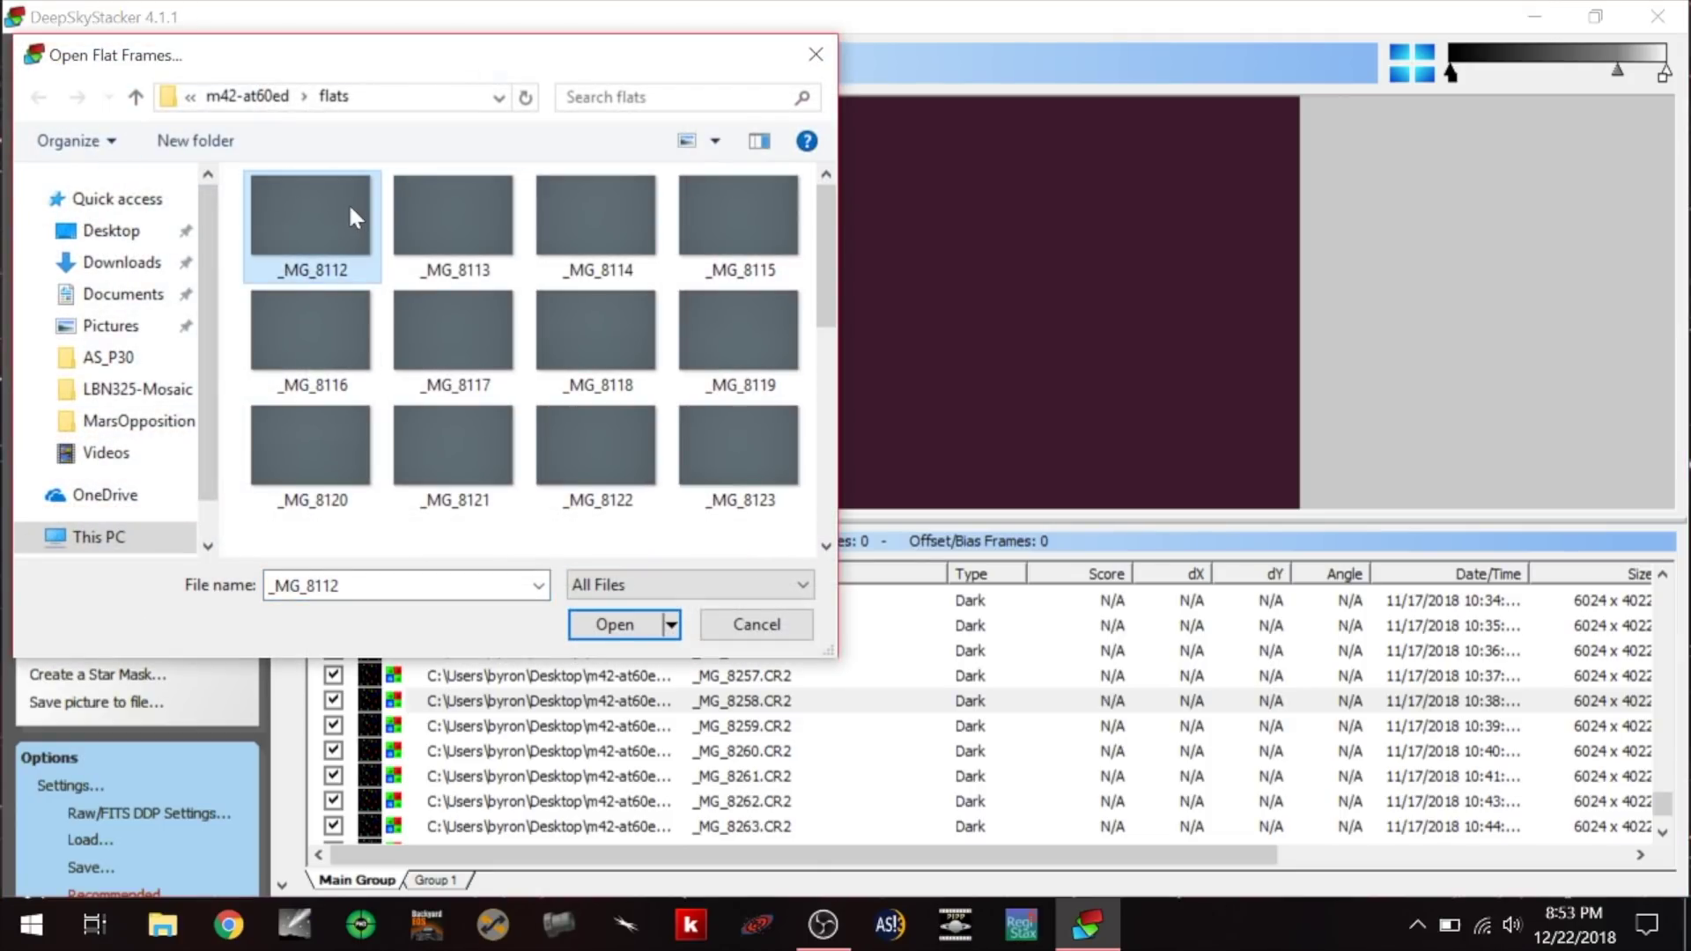
key("ctrl+a")
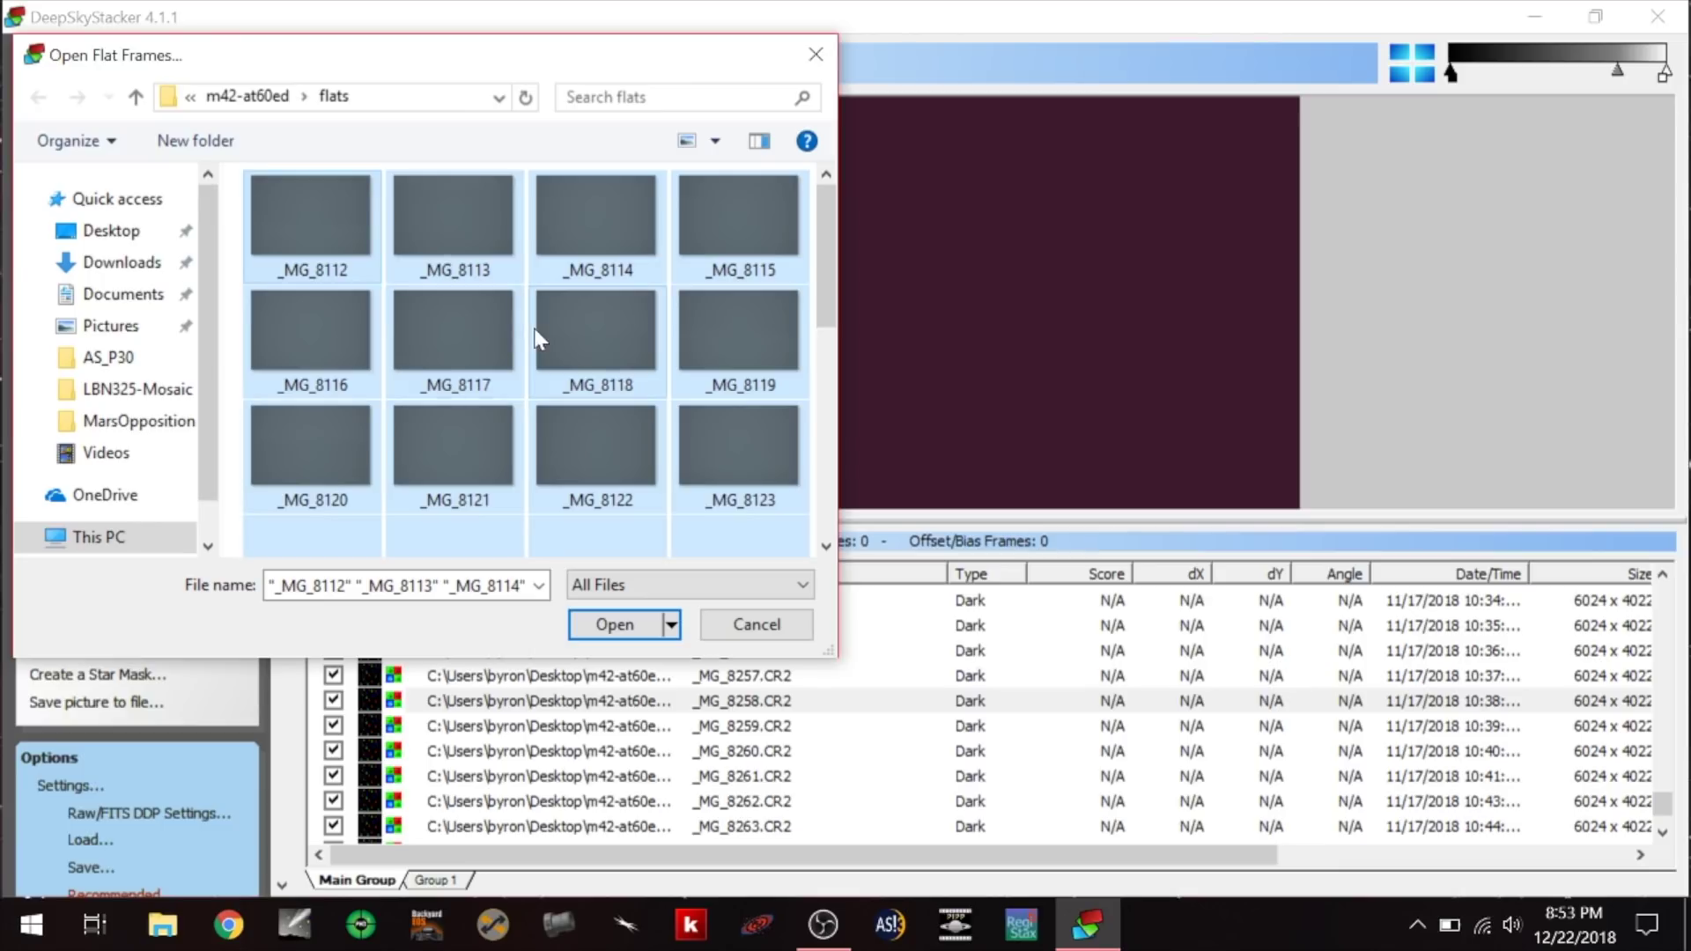
left_click(641, 621)
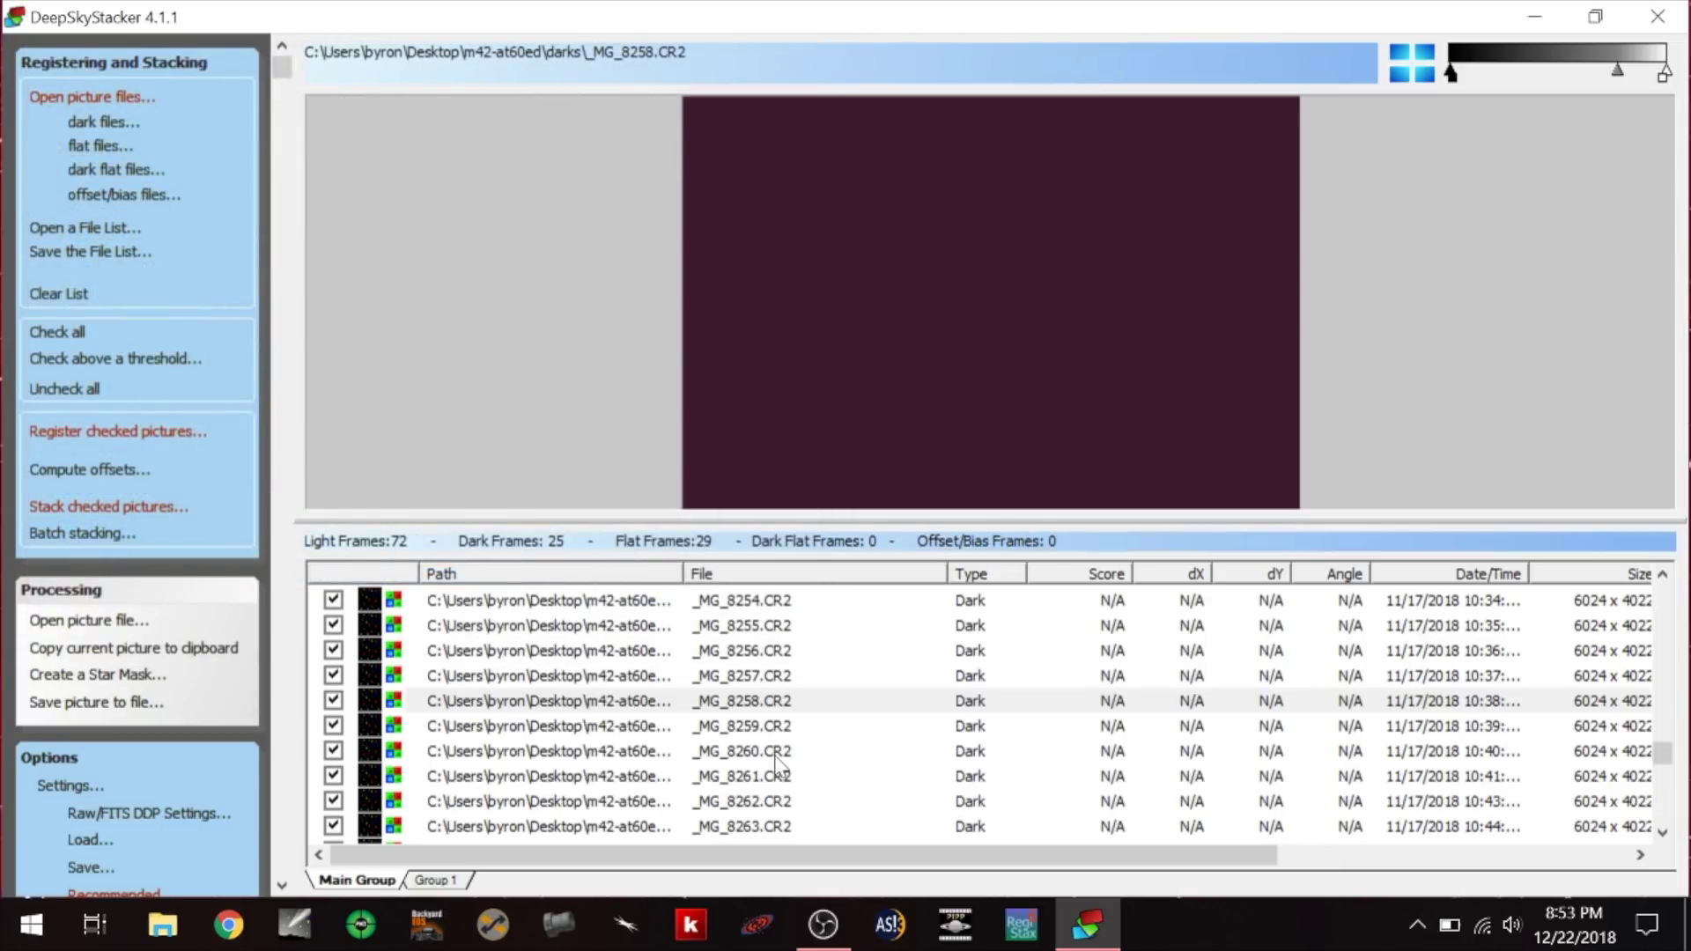
Preview flat frame _MG_8117.CR2 with adjusted midtones to examine its vignetting, and look through the remaining flats in the list.
scroll(778, 767, "down", 5)
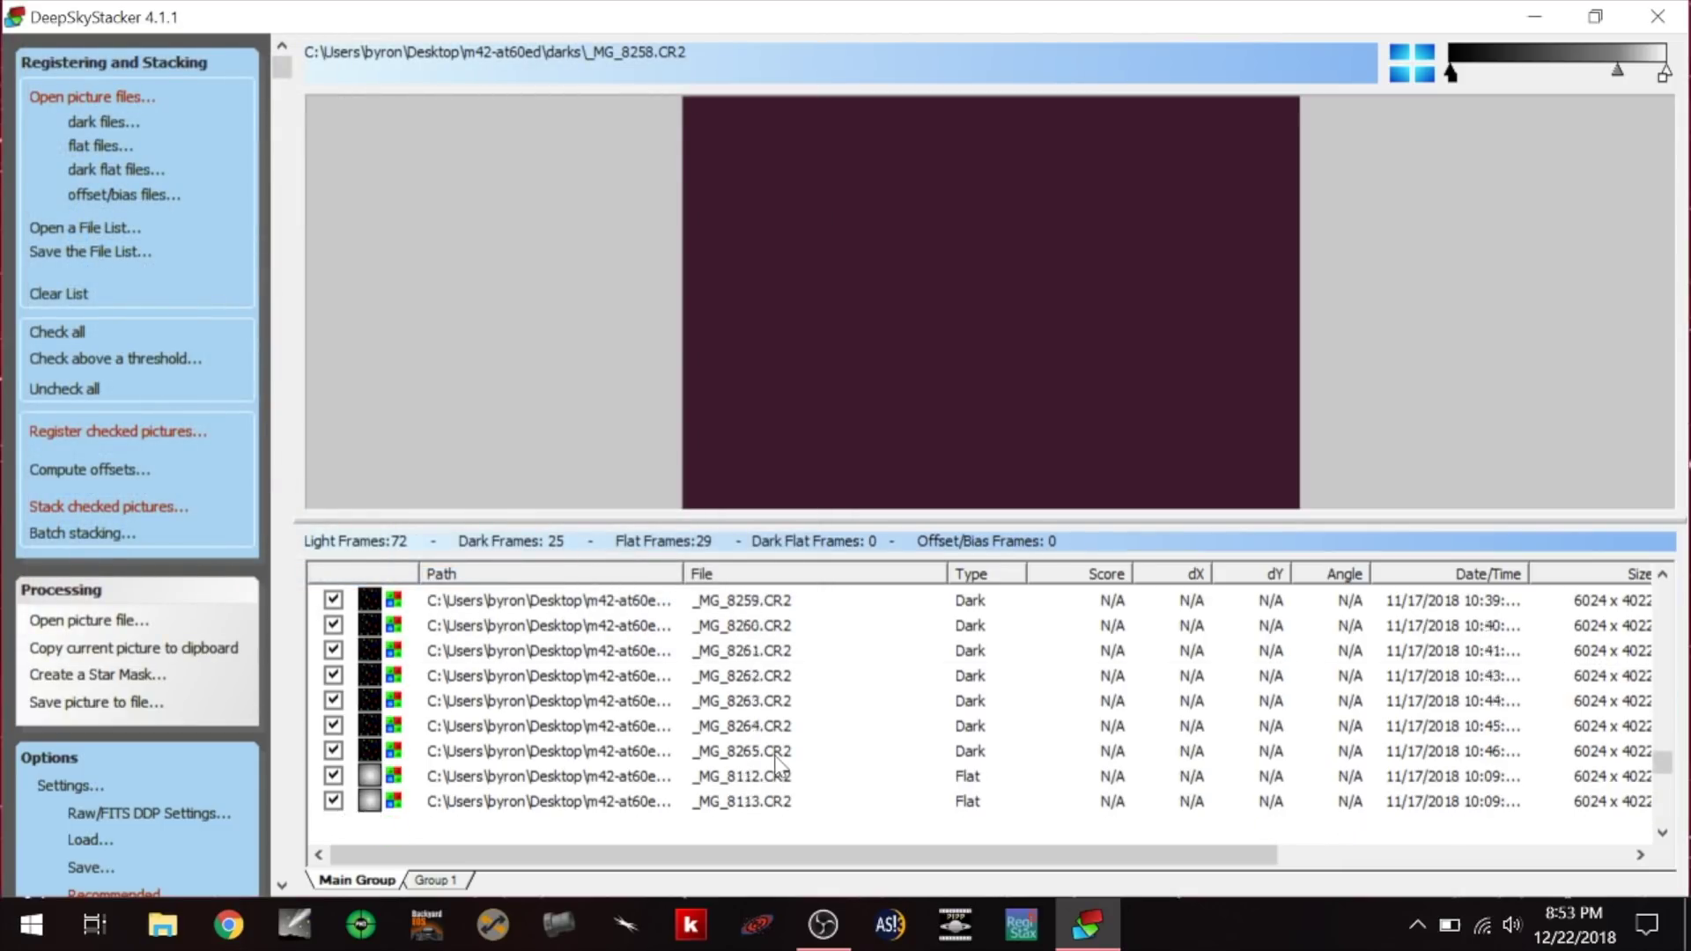
left_click(536, 702)
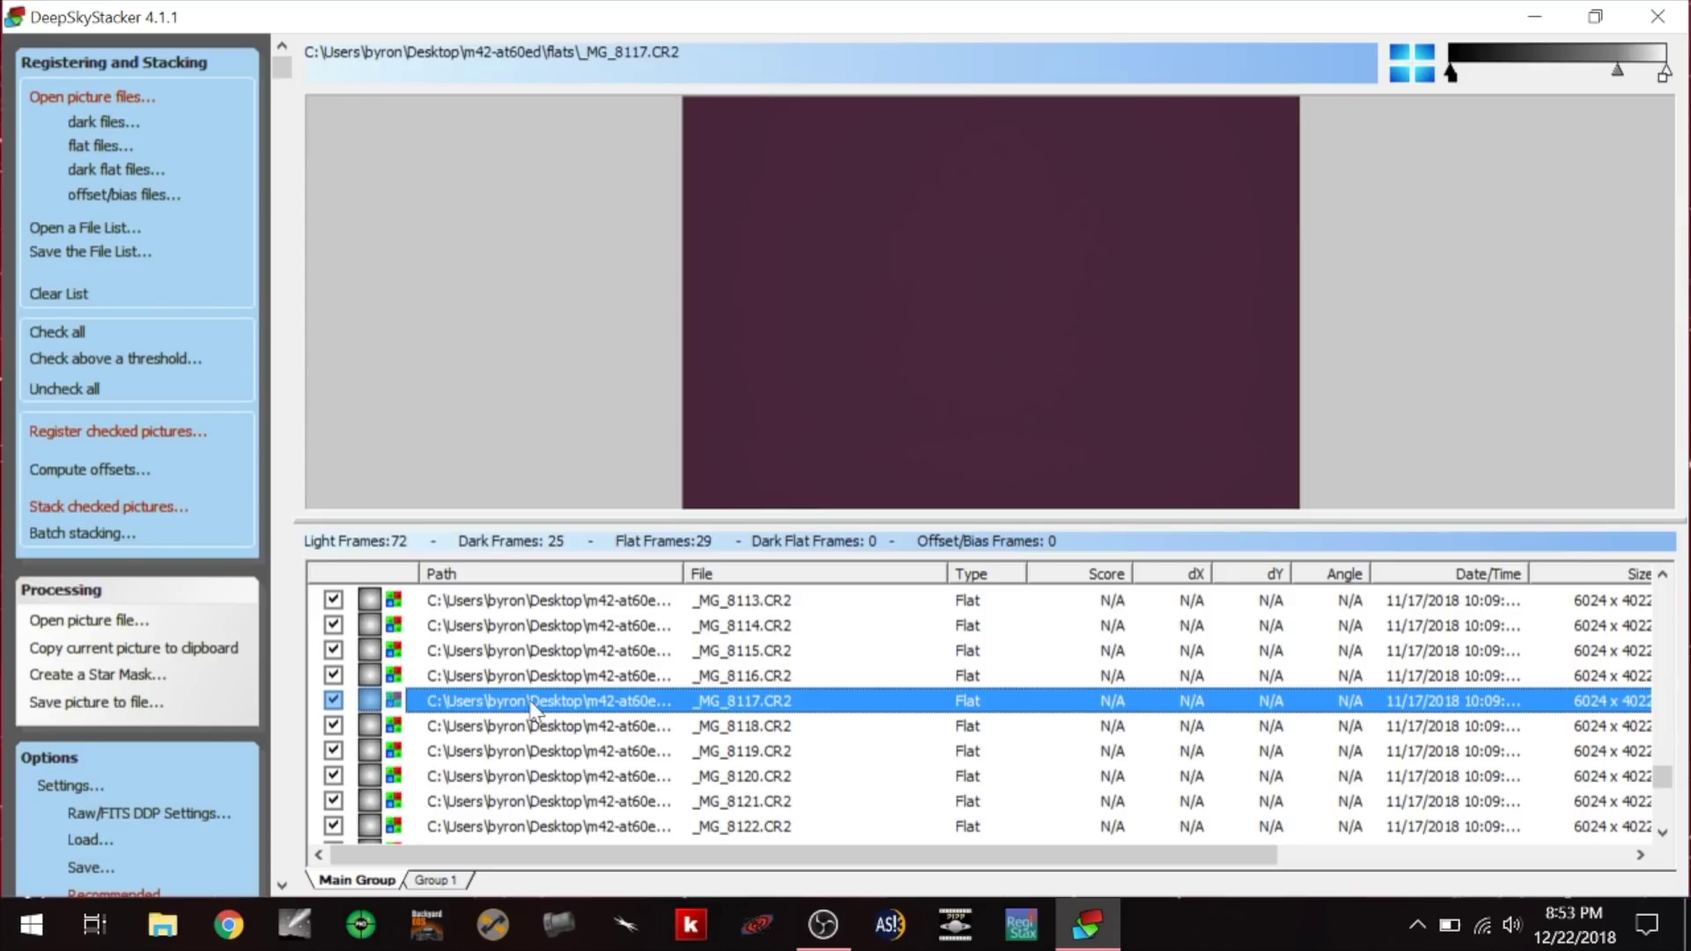
left_click_drag(1621, 67, 1548, 66)
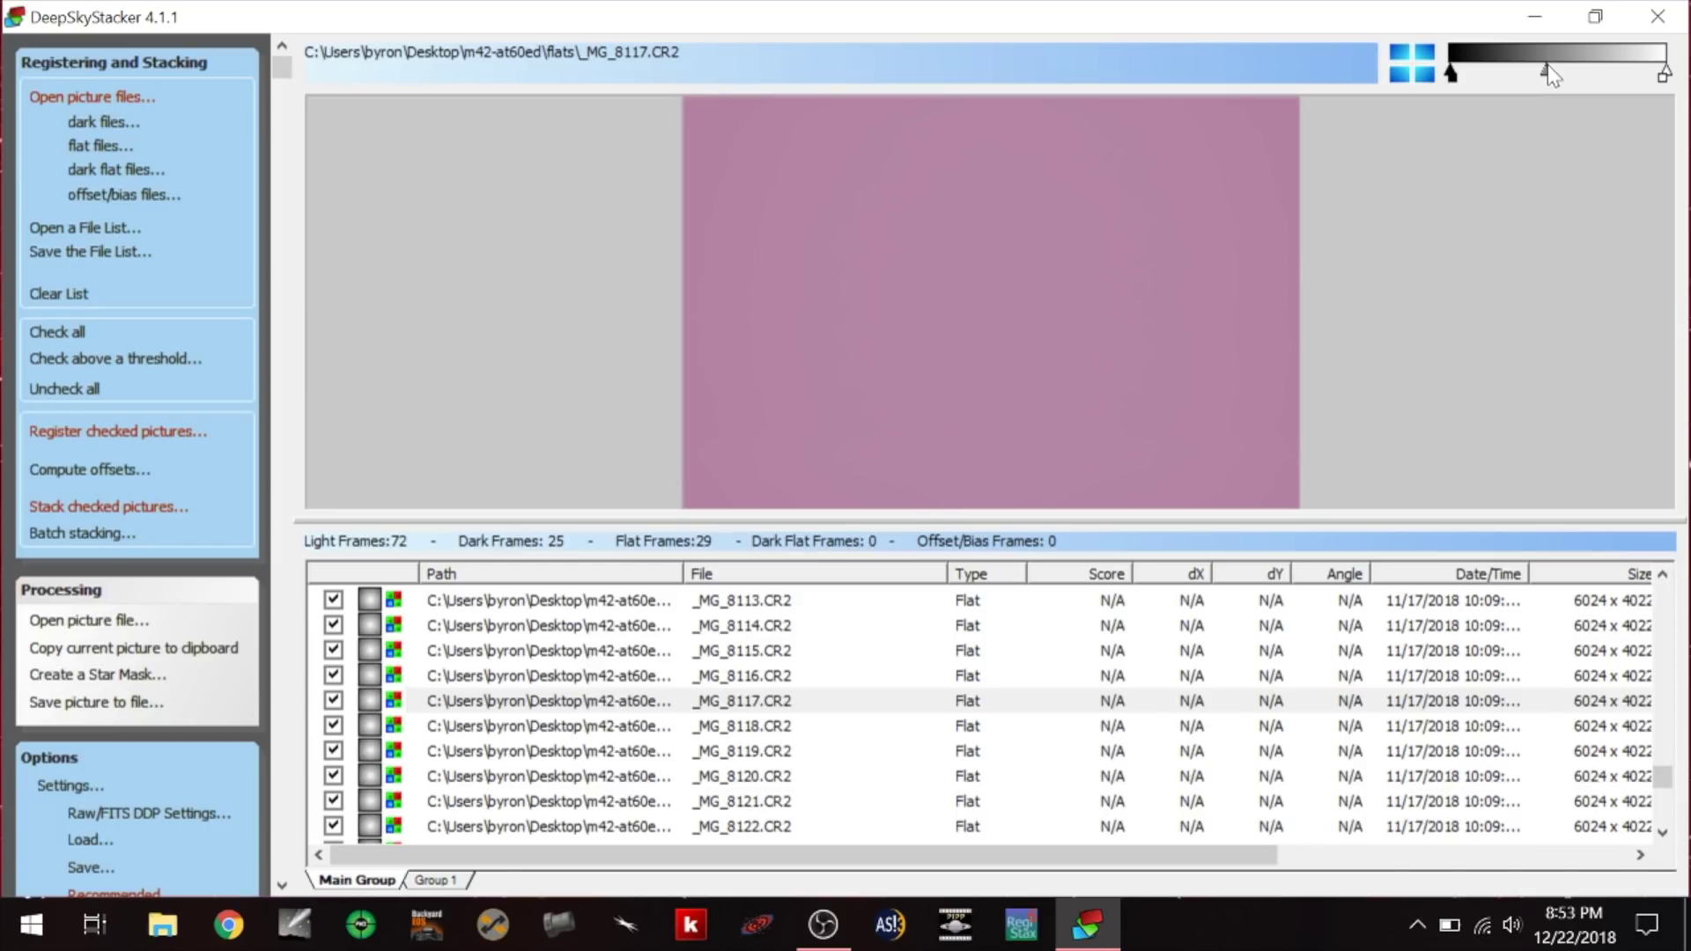
left_click_drag(1548, 66, 1567, 67)
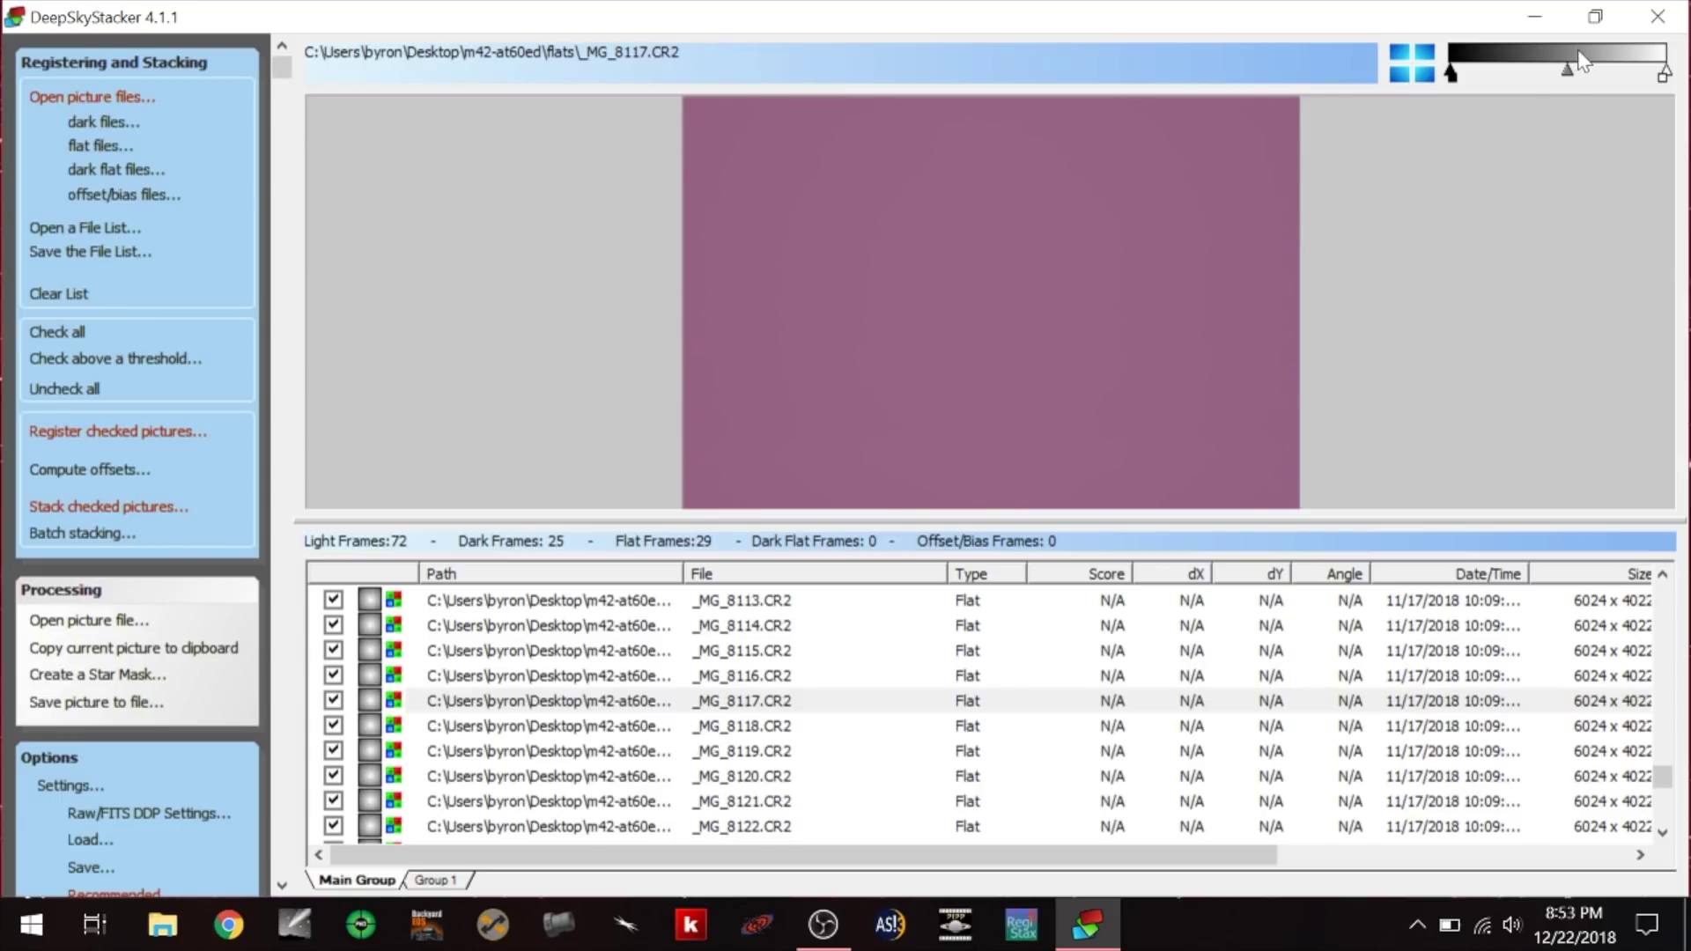
left_click_drag(1571, 74, 1585, 75)
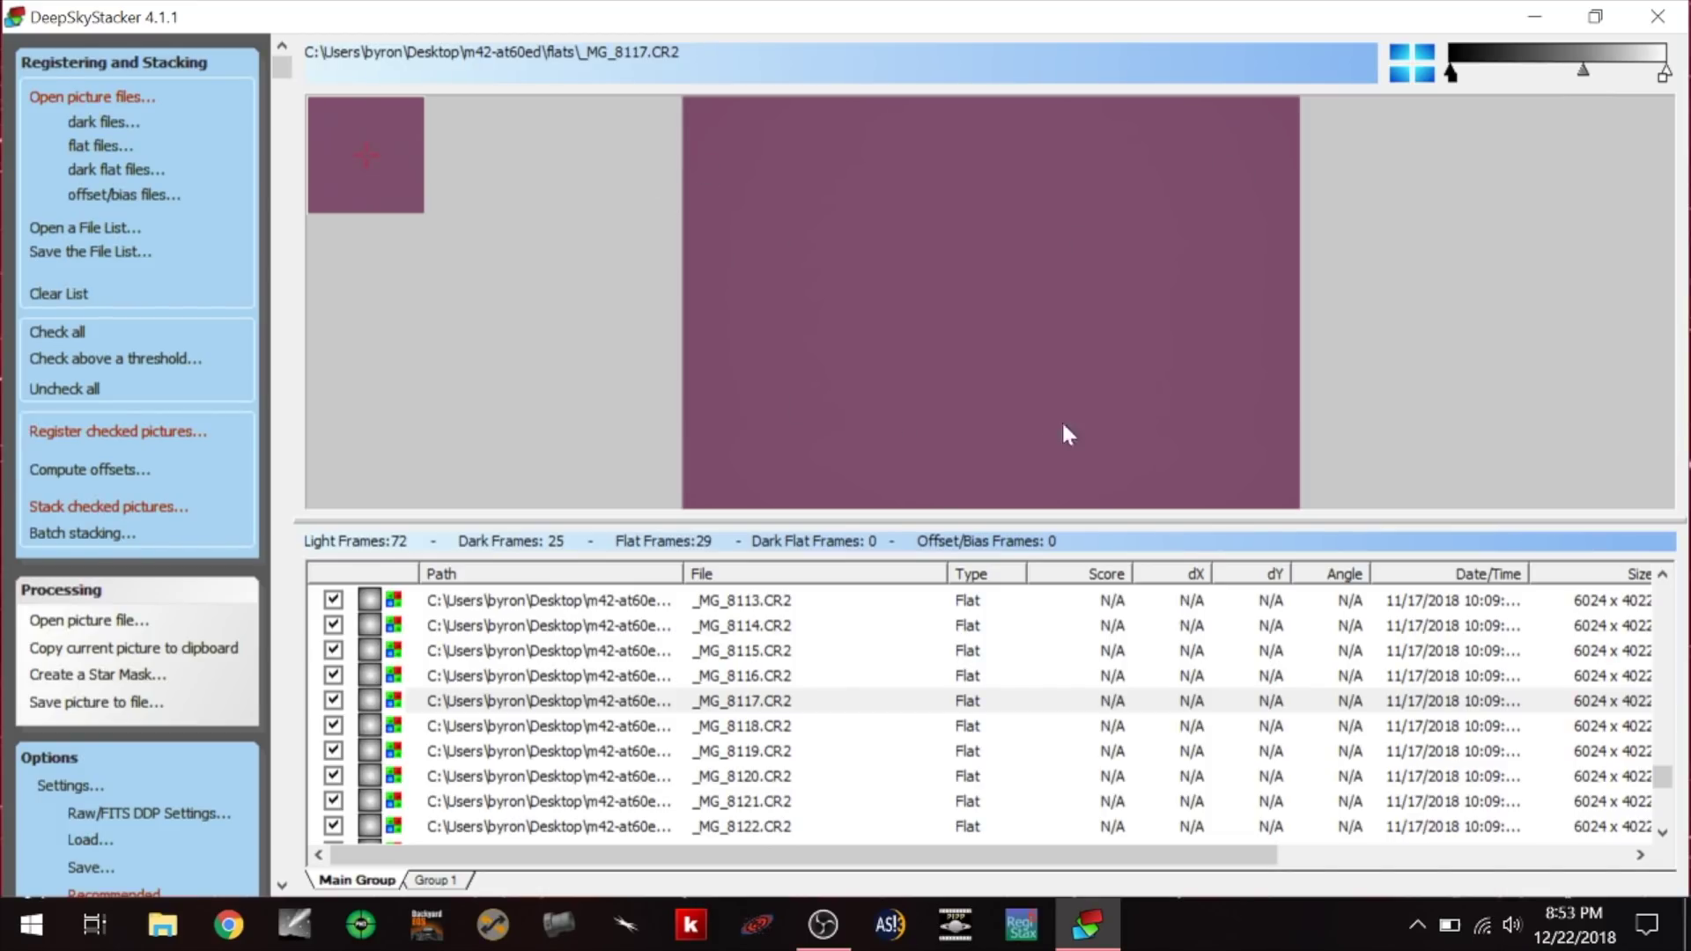
scroll(540, 751, "down", 1)
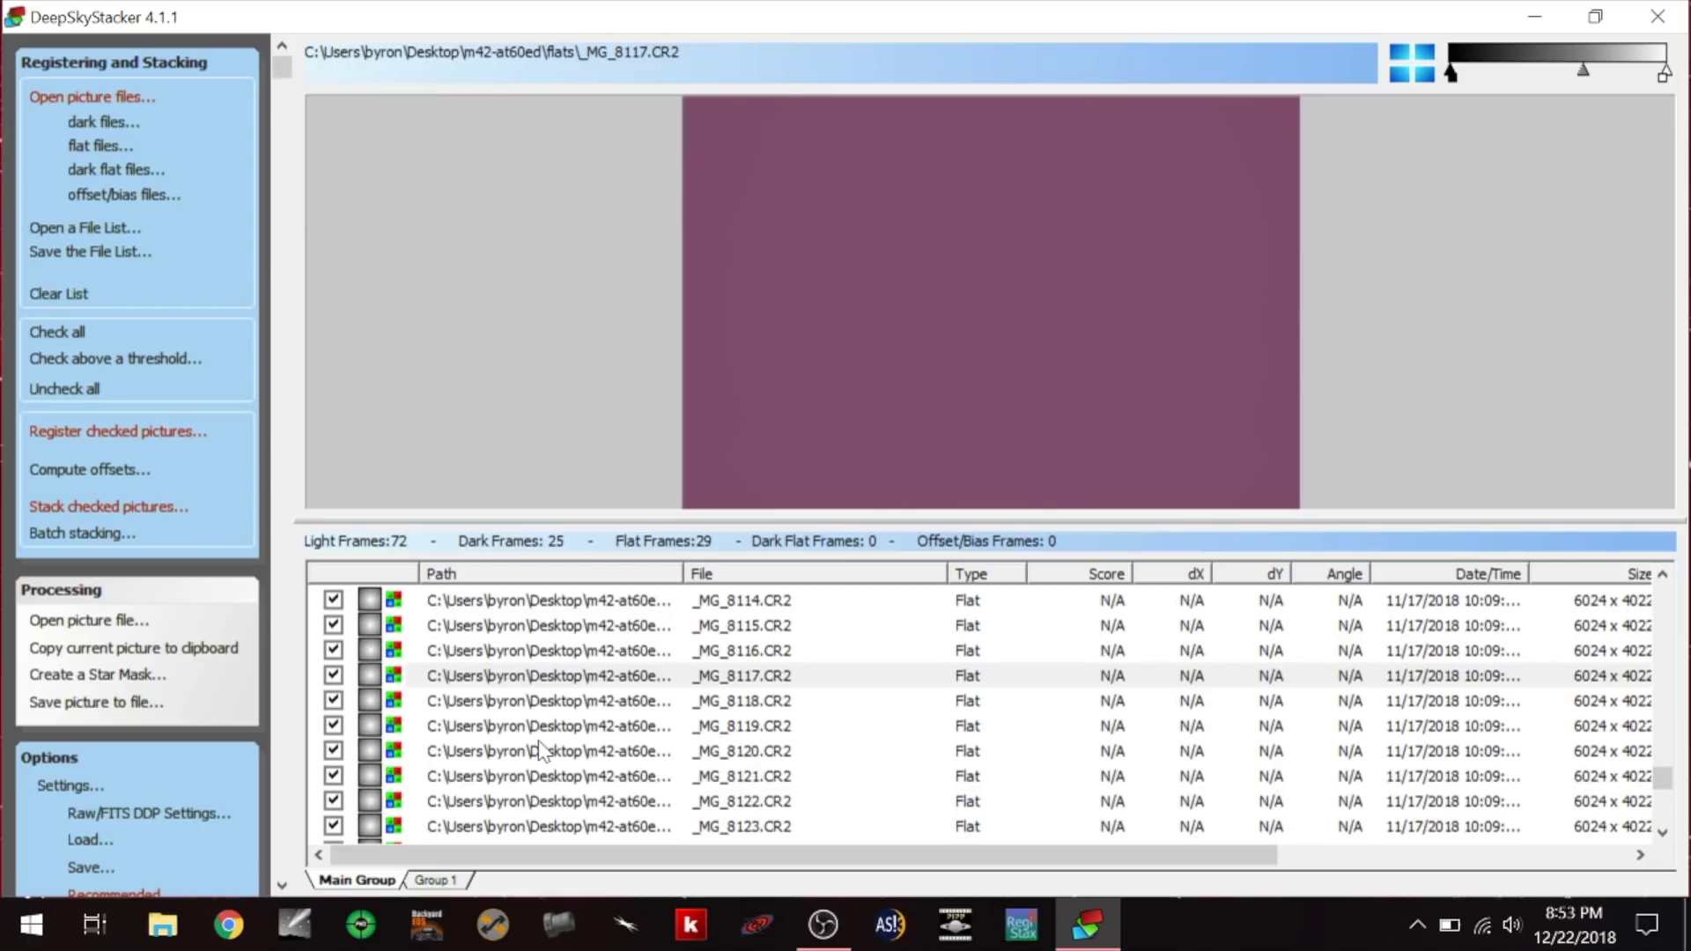
scroll(540, 751, "down", 6)
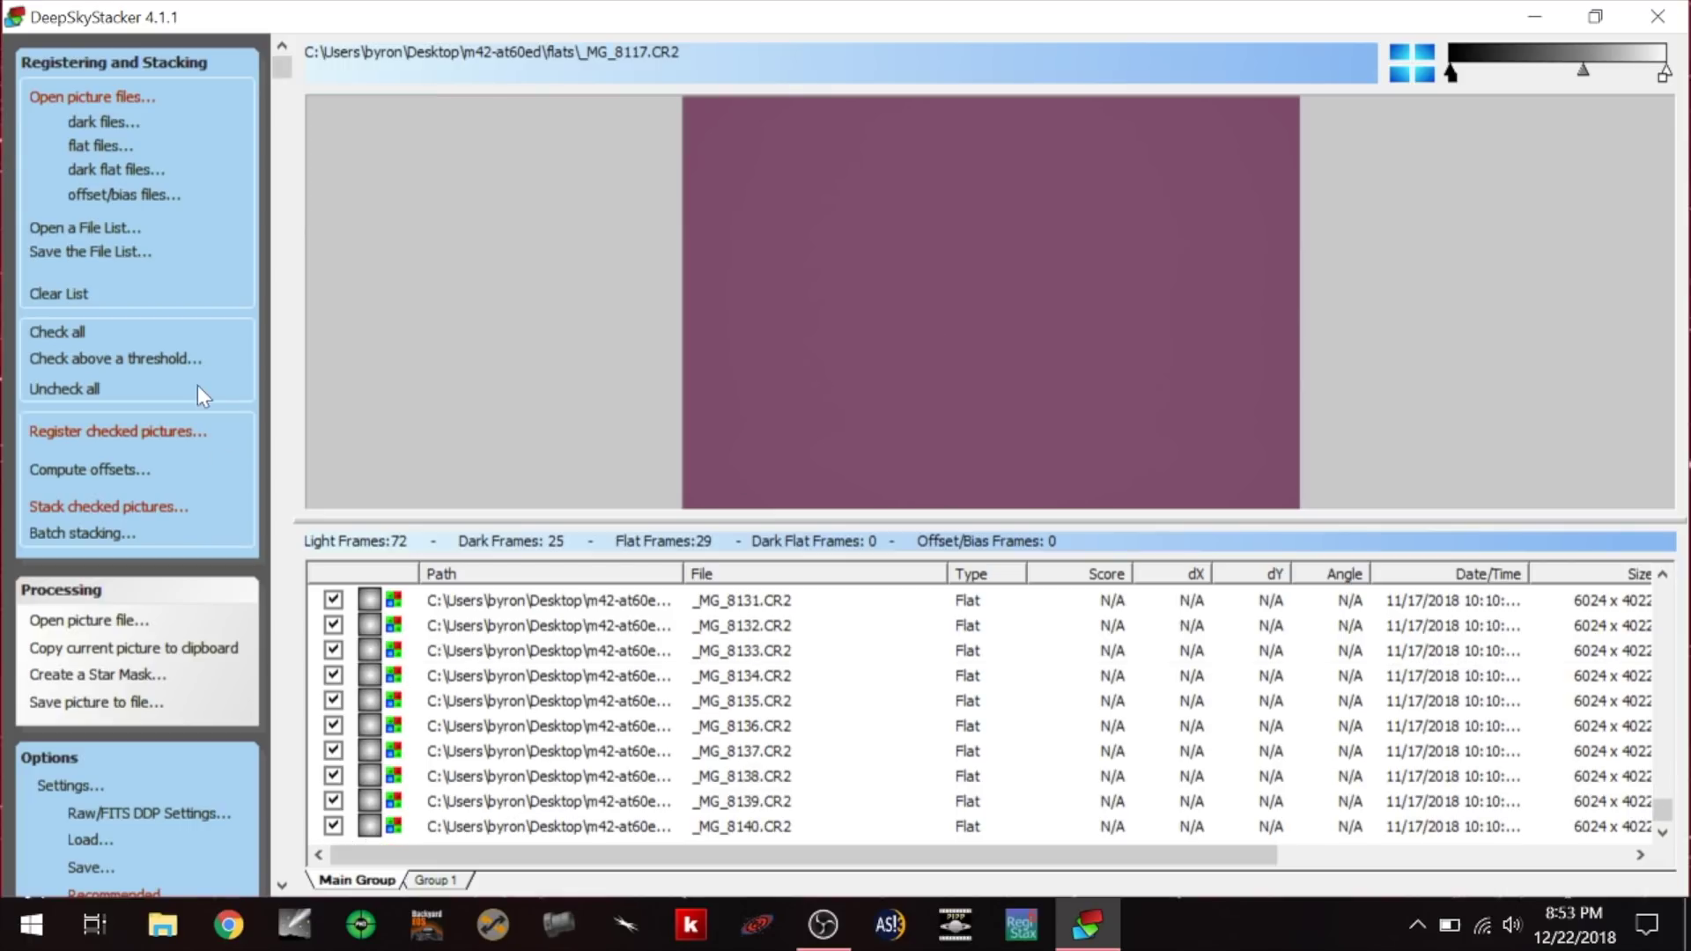
Add all the offset/bias frames from the m42-at60ed bias folder.
left_click(124, 194)
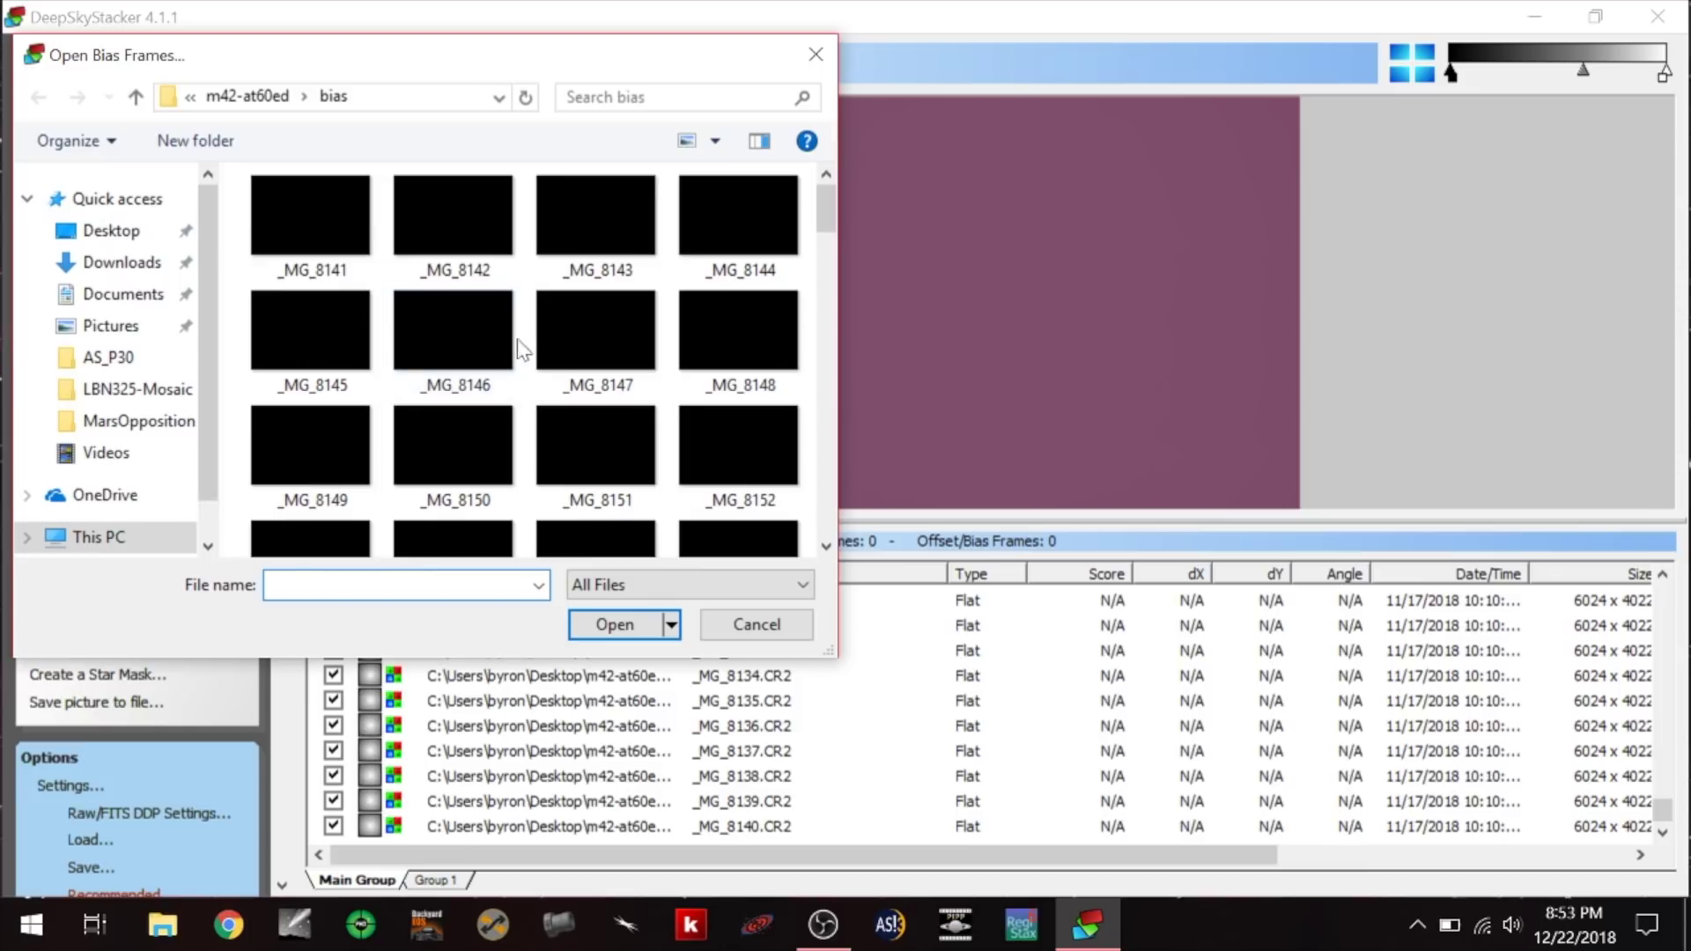
left_click(336, 250)
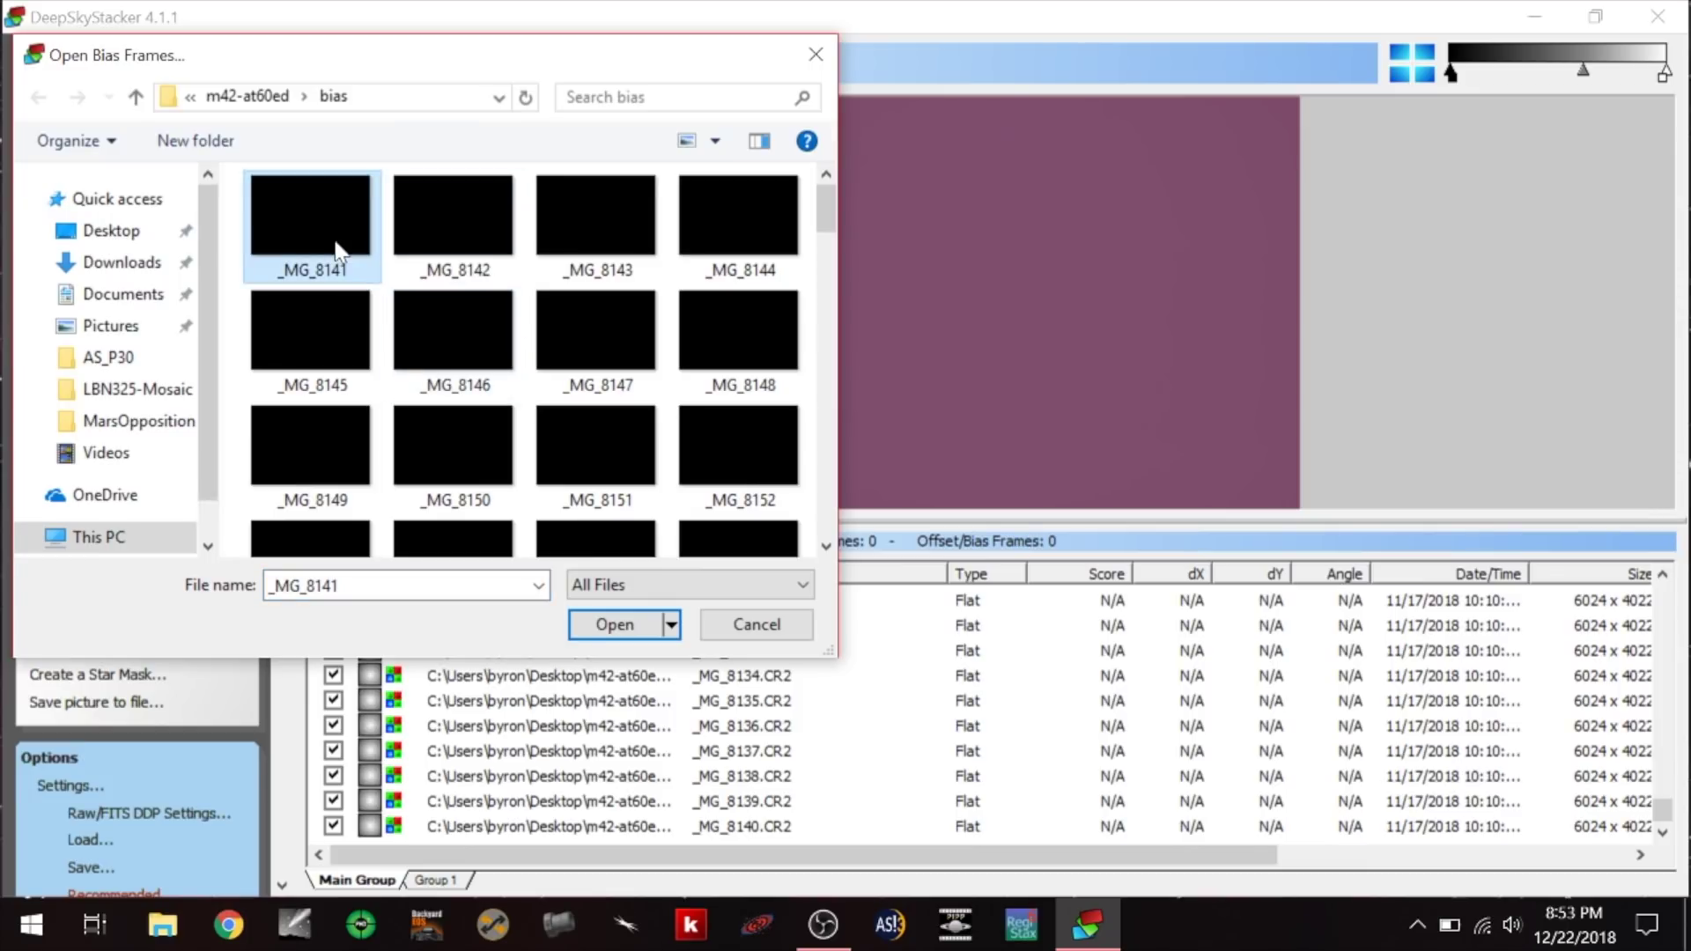
key("ctrl+a")
left_click(608, 623)
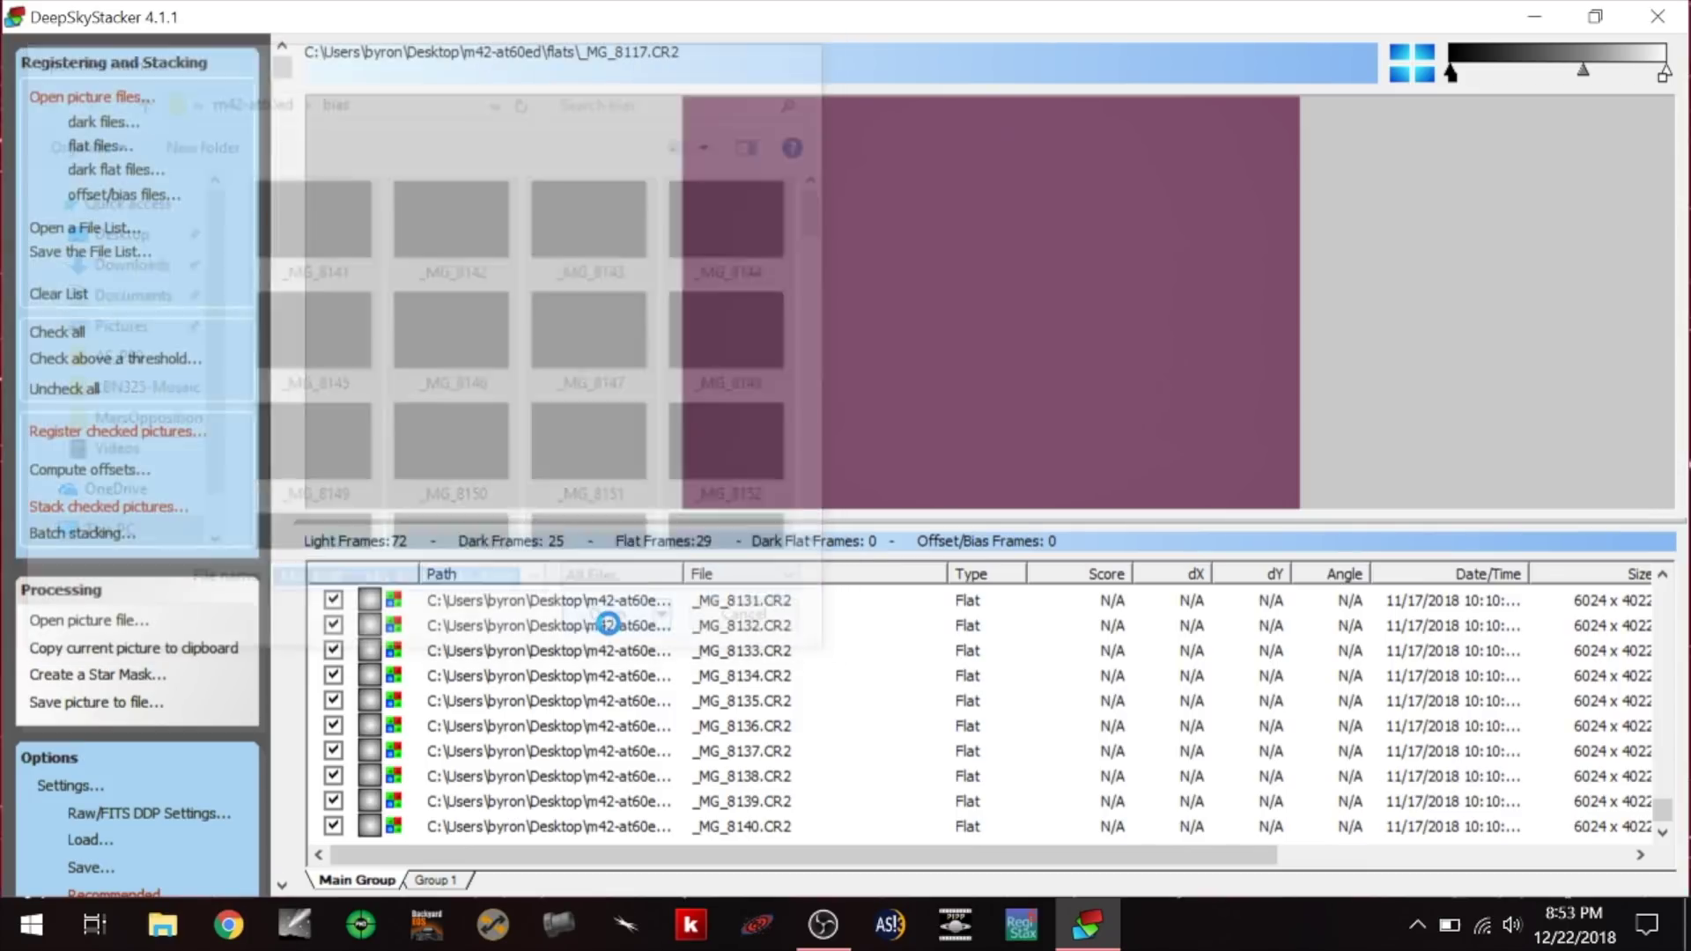
Preview bias frame _MG_8235.CR2 near the end of the list and brighten its midtones slightly.
scroll(844, 763, "down", 20)
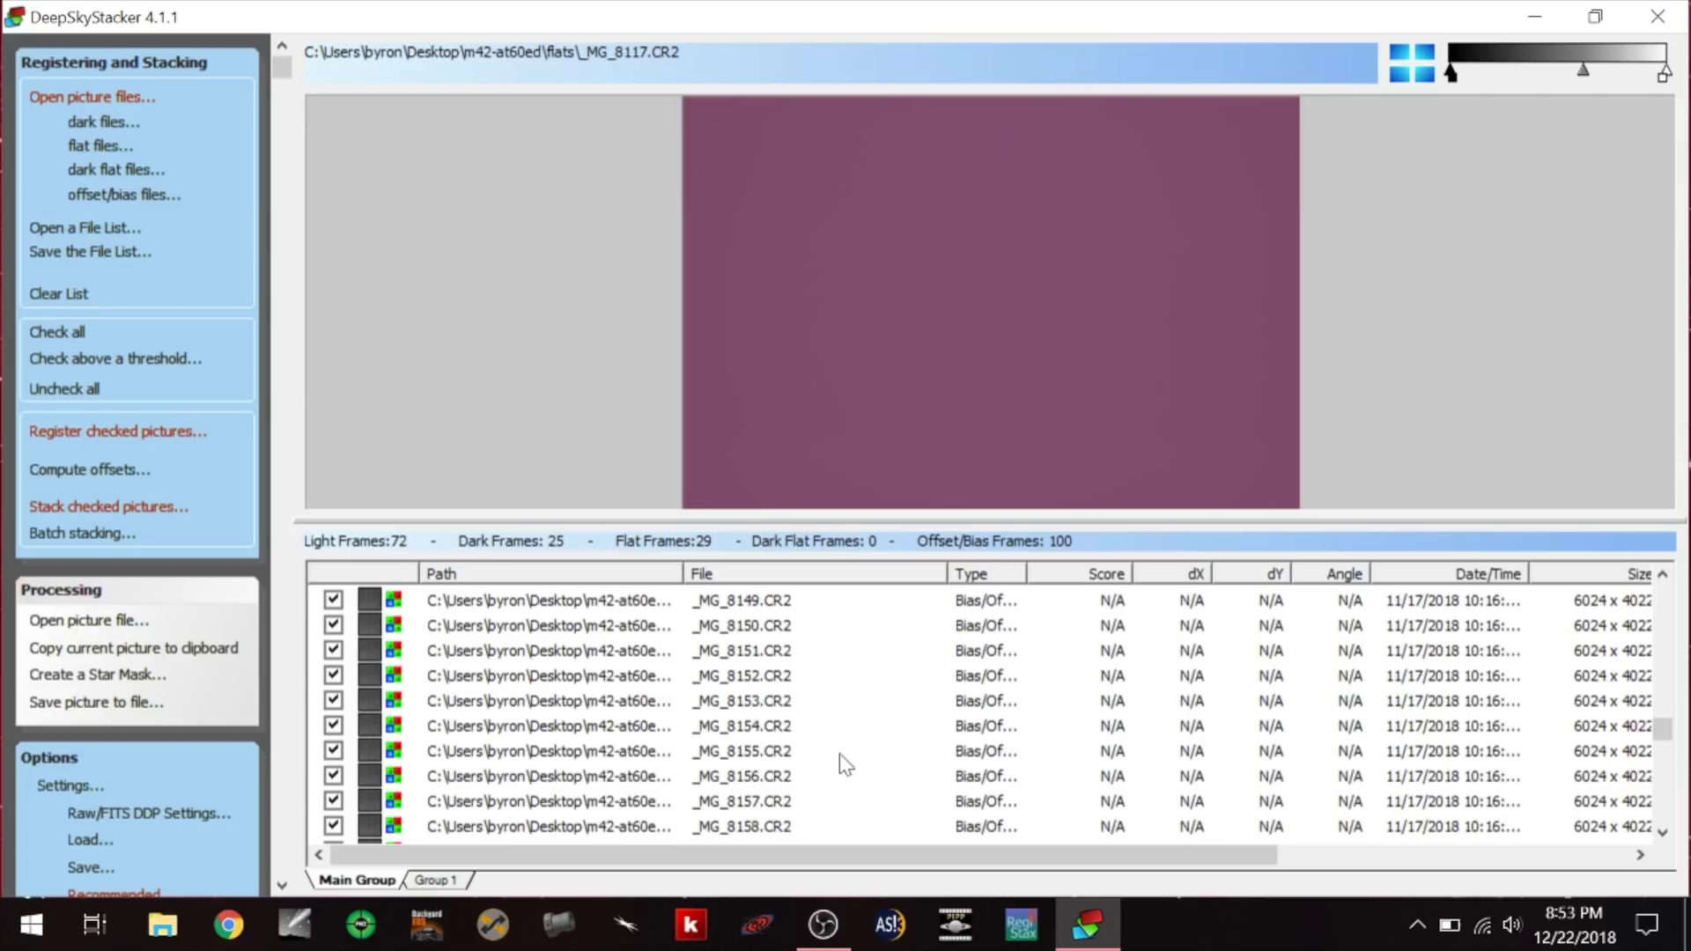
scroll(843, 763, "down", 9)
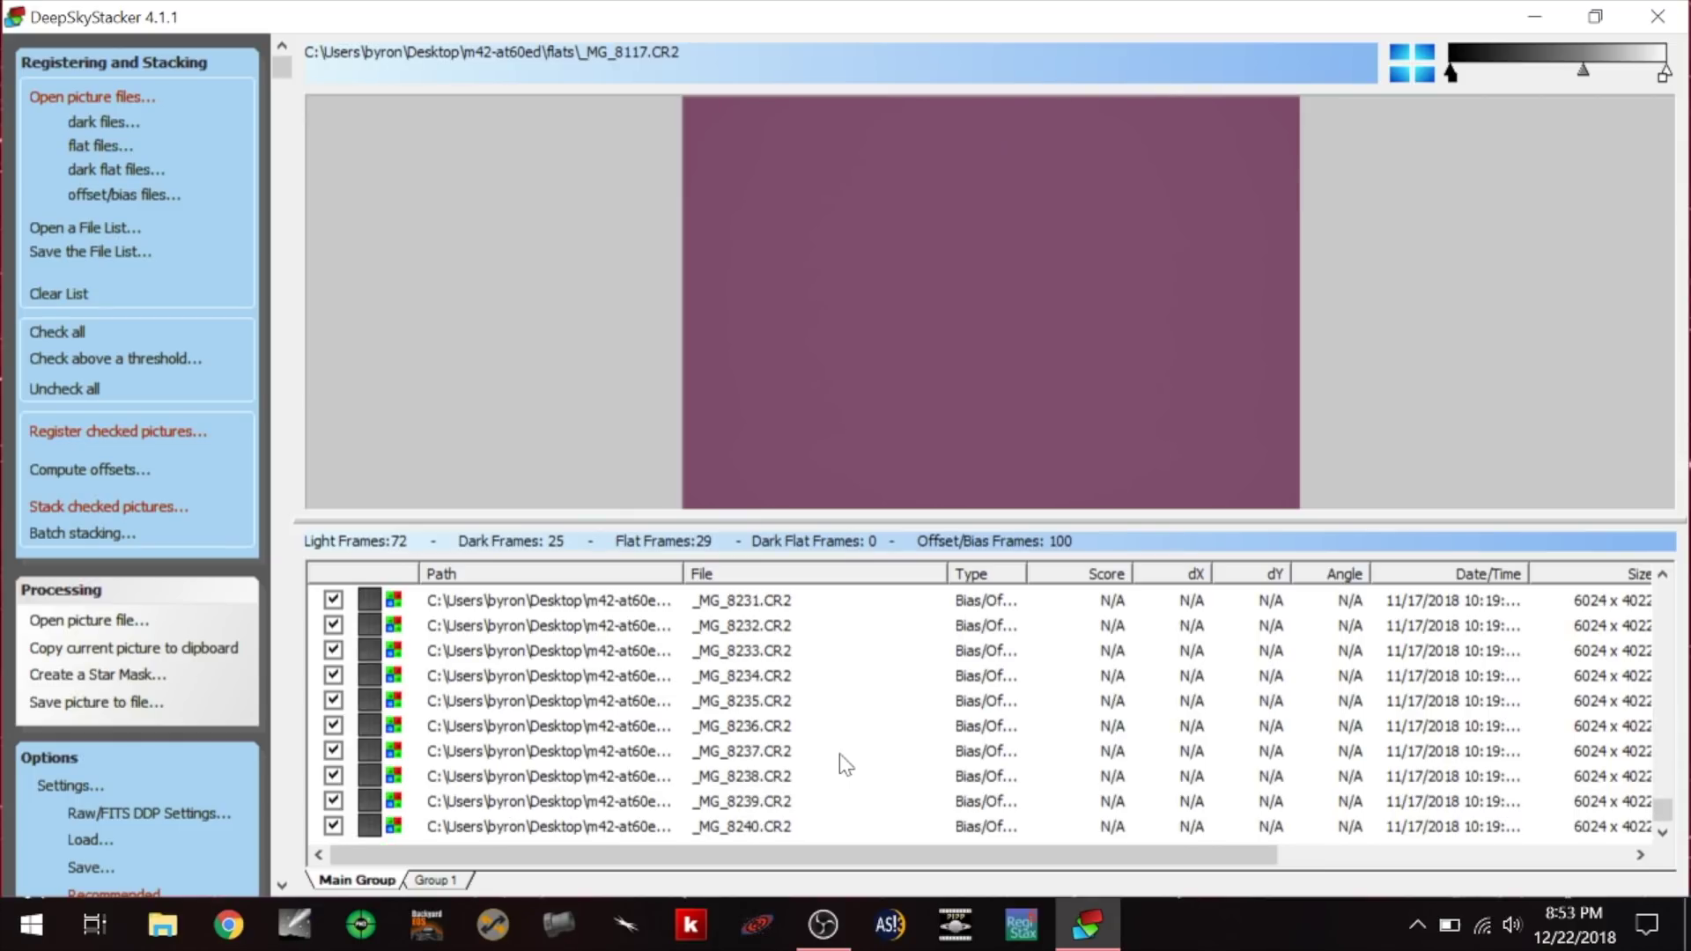
left_click(529, 700)
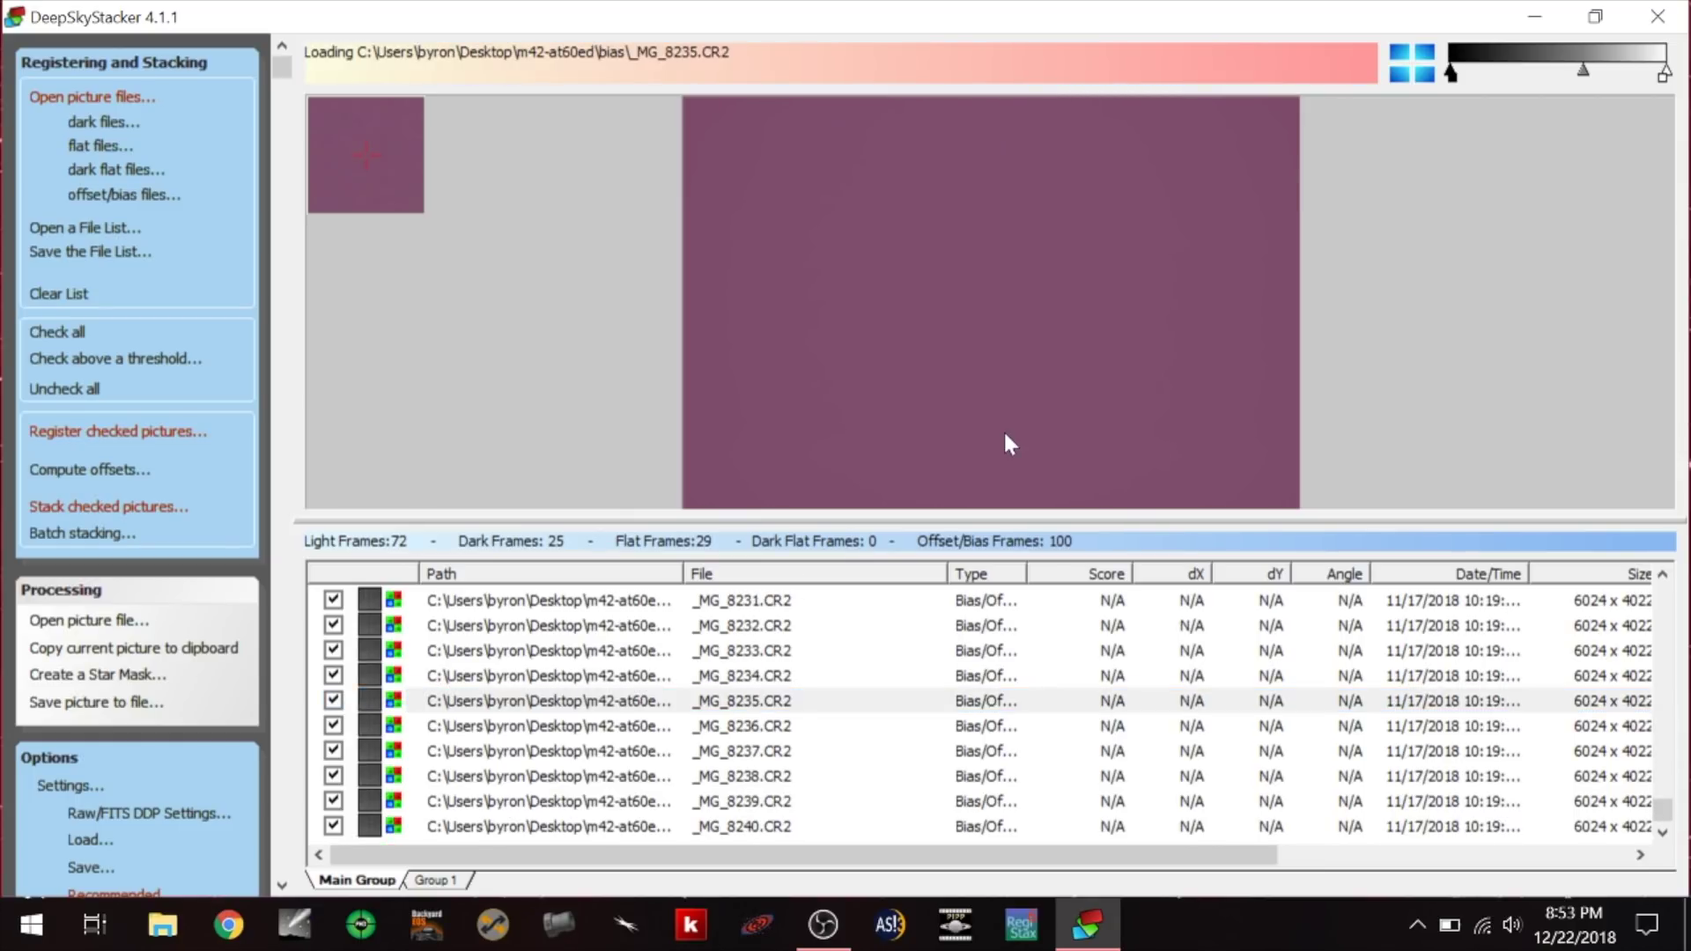
mouse_move(1585, 76)
left_mouse_down()
mouse_move(1534, 74)
mouse_move(1569, 78)
left_mouse_up()
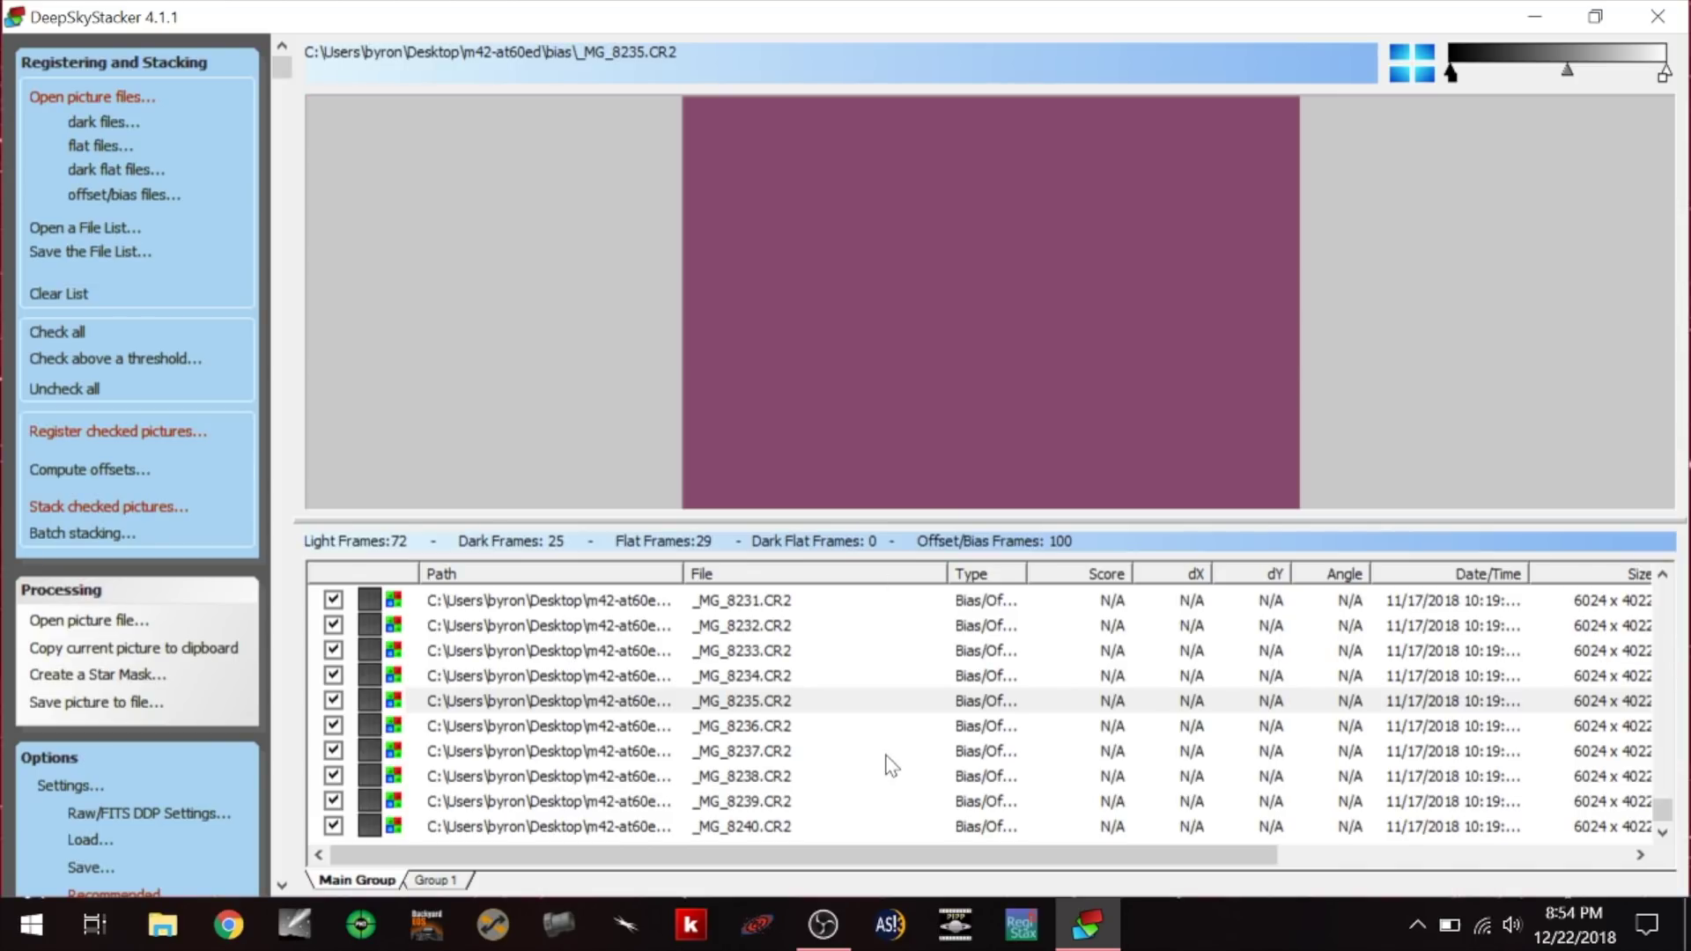
Review the loaded frames in the file list, checking the stacking selection of the last light frame, _MG_8352.CR2.
scroll(891, 765, "up", 10)
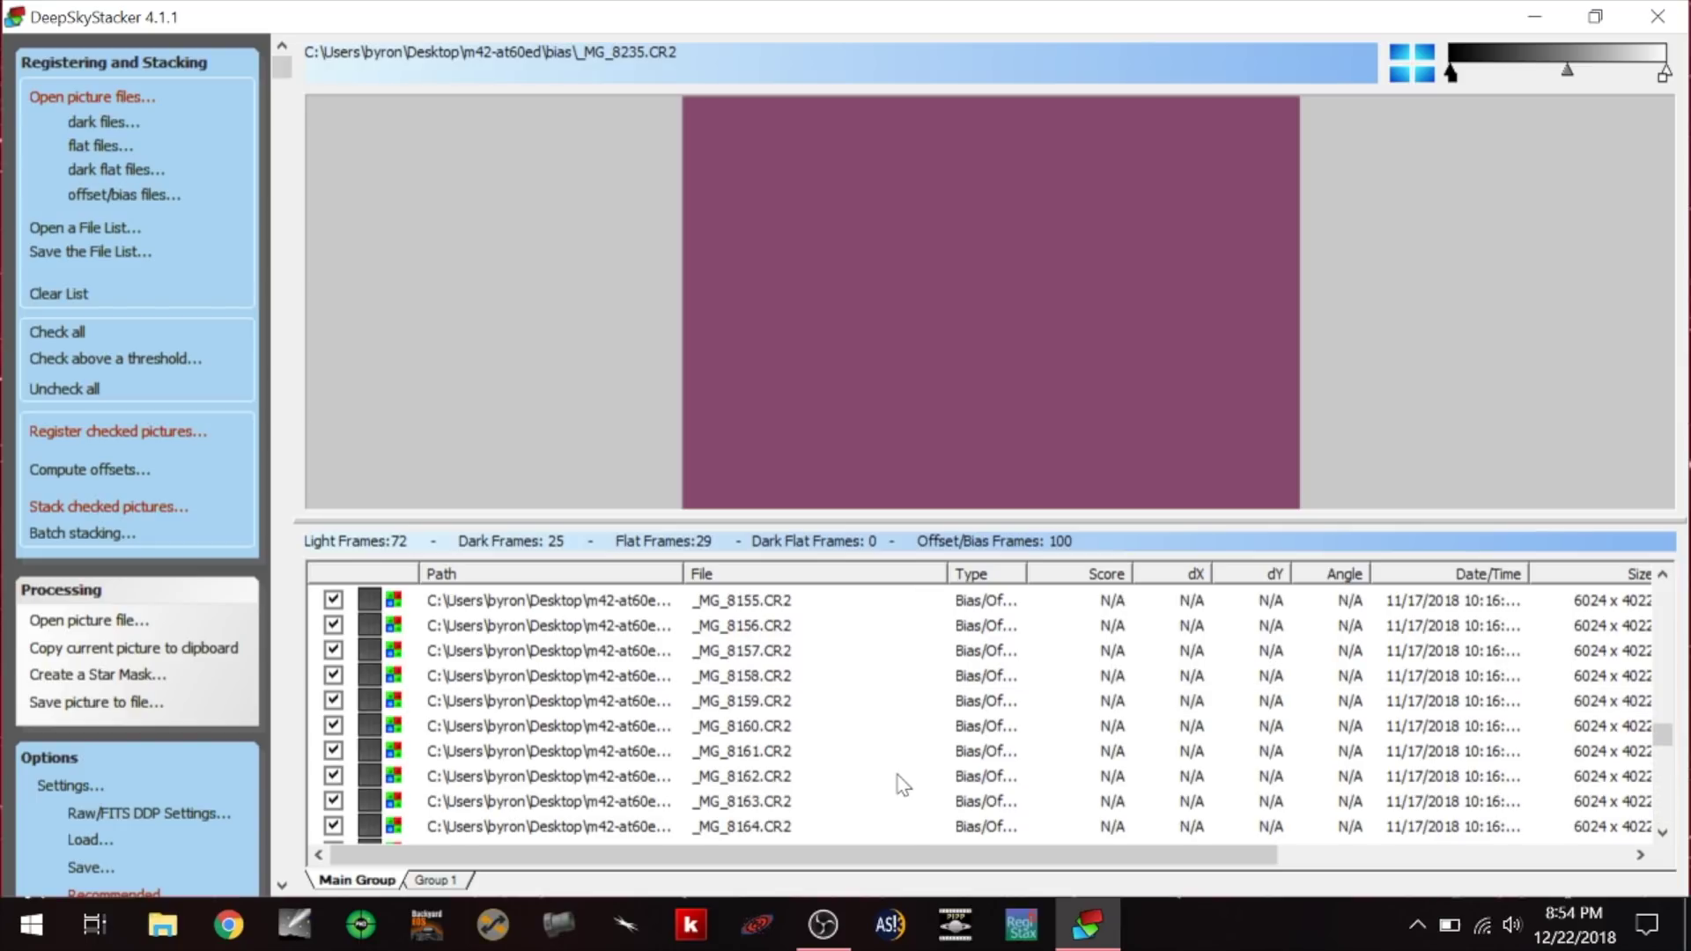
scroll(902, 784, "up", 20)
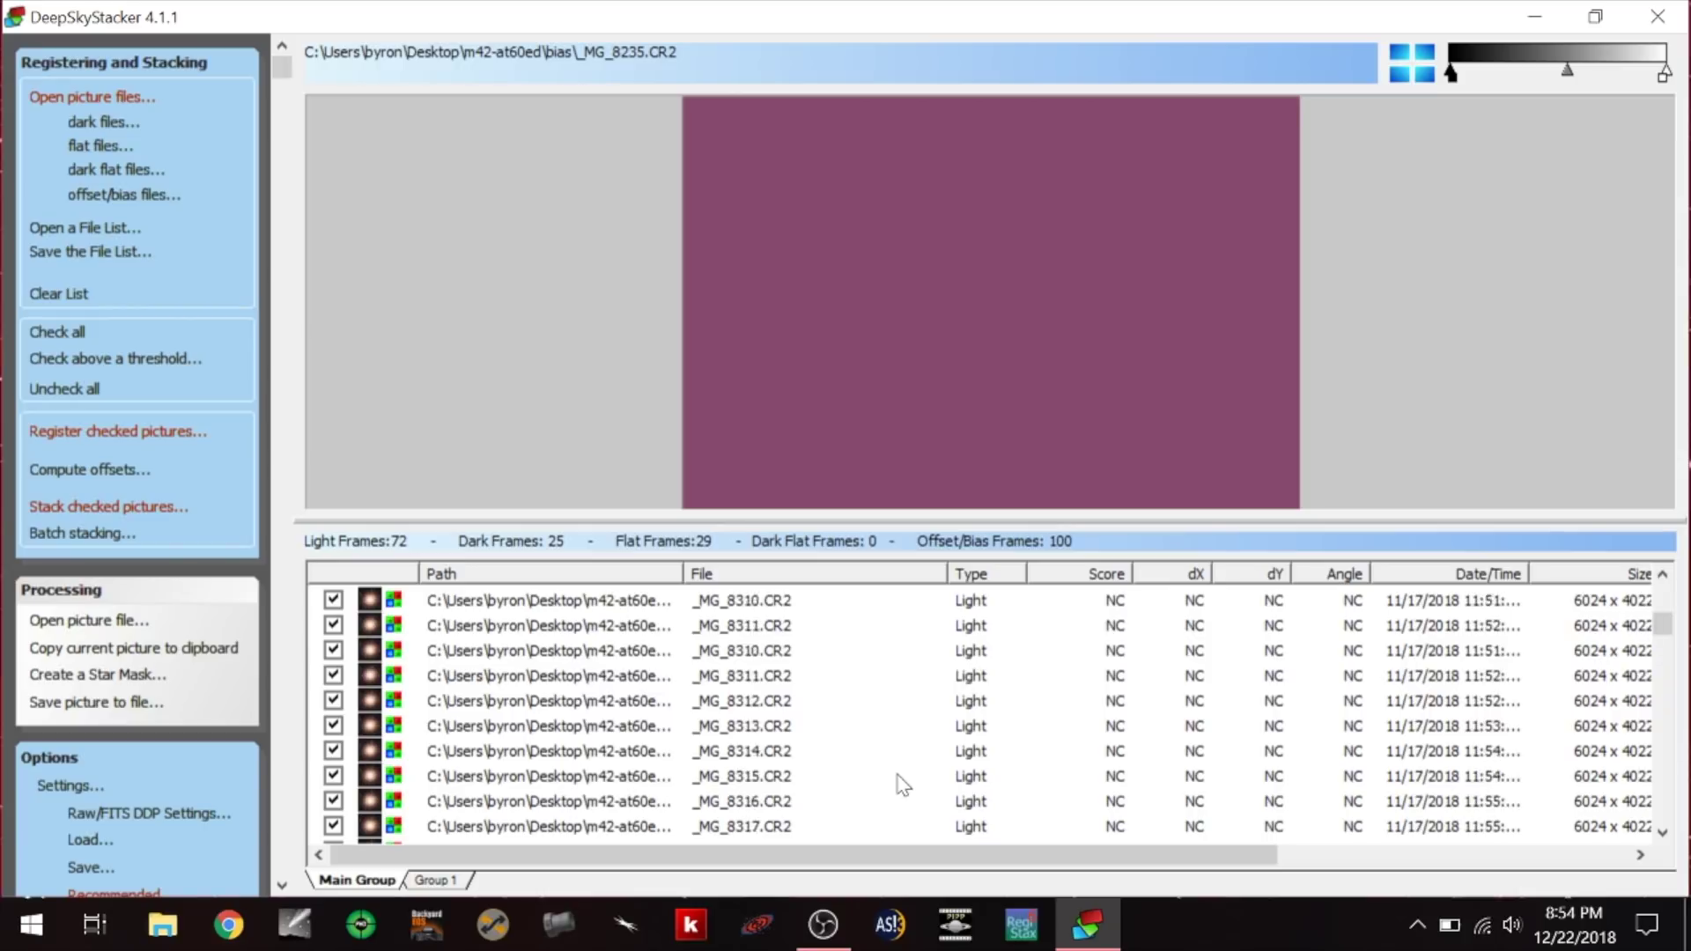
scroll(902, 783, "up", 3)
scroll(902, 784, "down", 7)
scroll(902, 784, "down", 10)
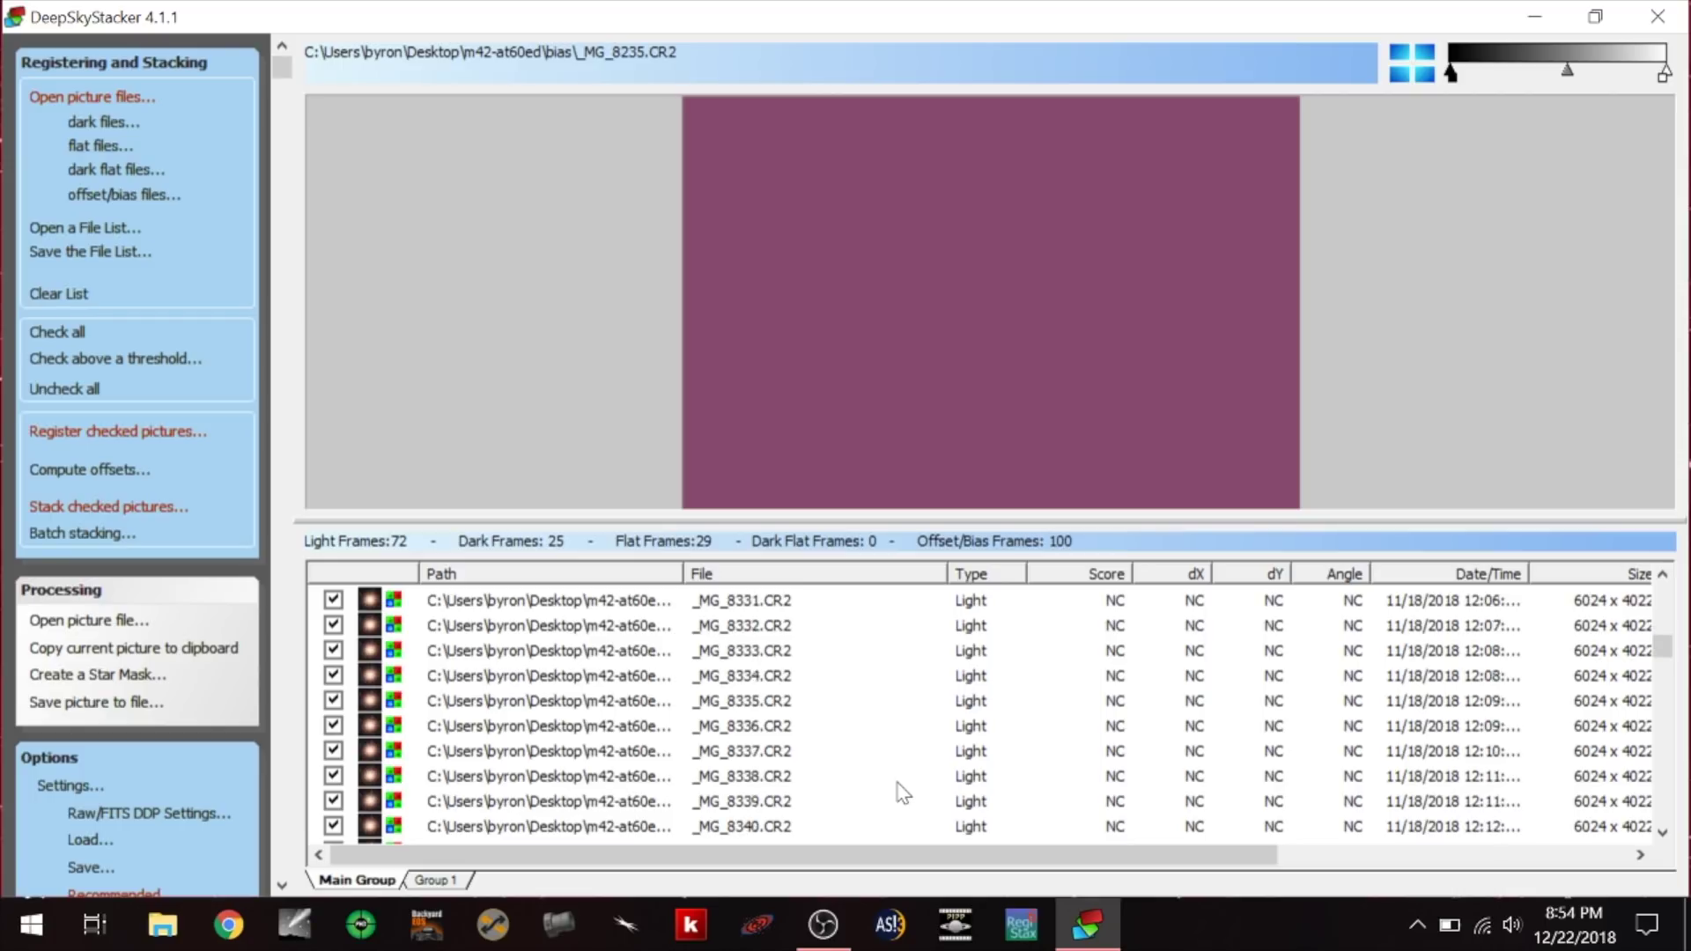
scroll(902, 791, "down", 5)
left_click(332, 778)
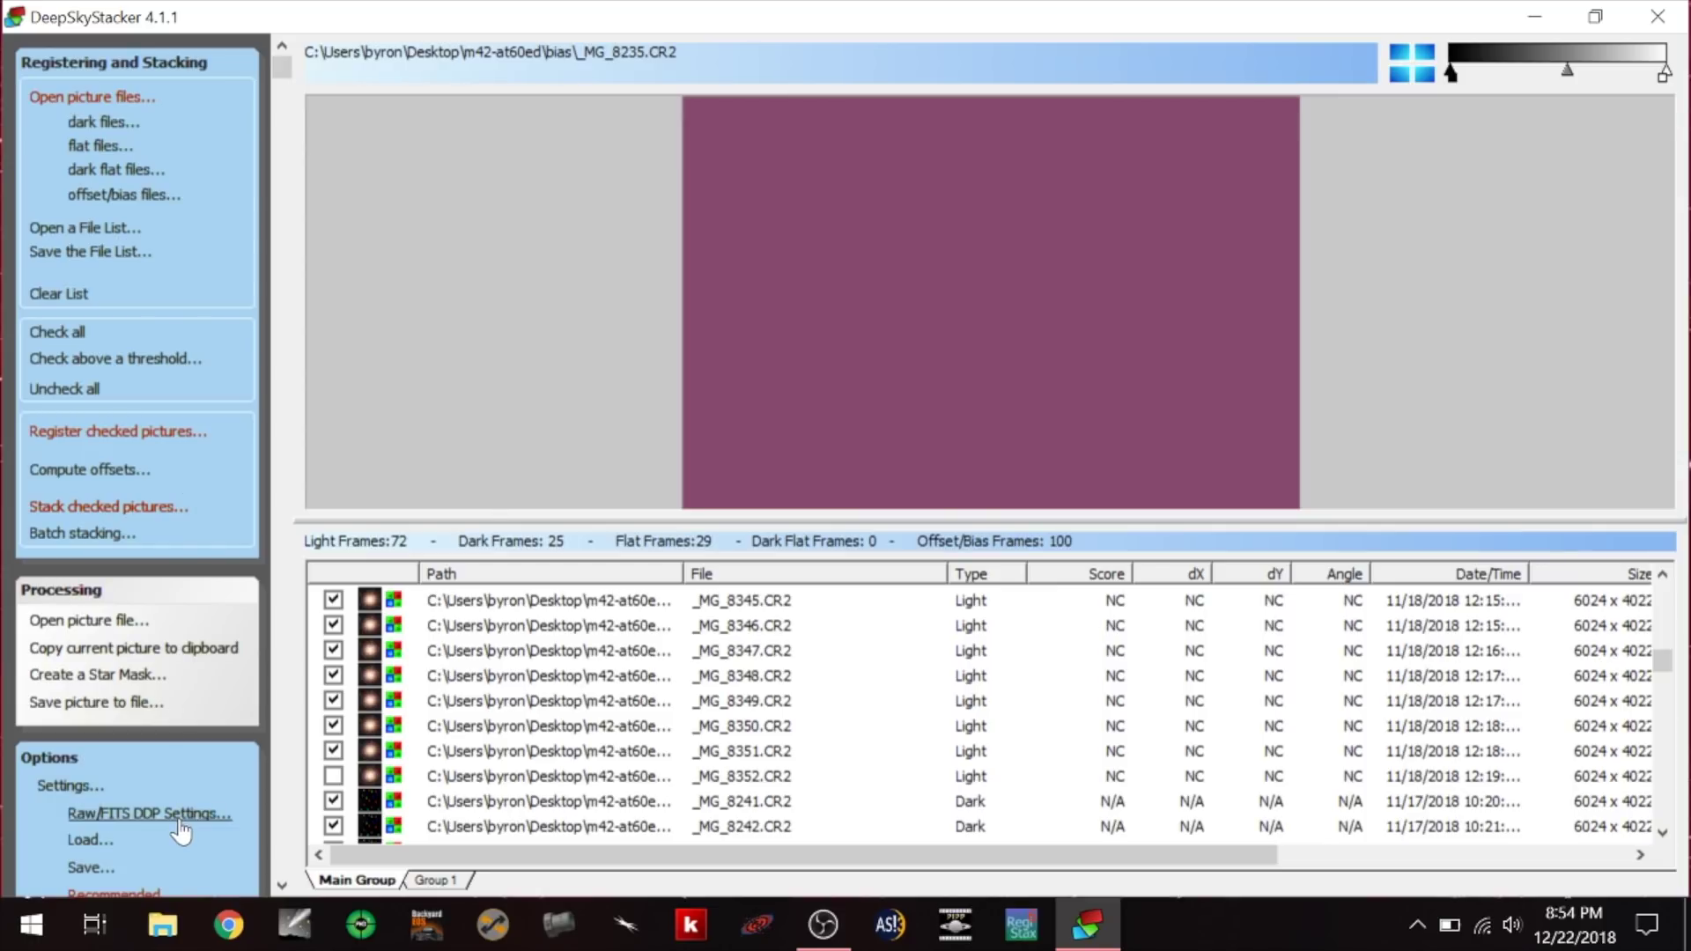
Apply the RAW development settings with camera white balance, bilinear interpolation and the black point set to 0.
left_click(121, 815)
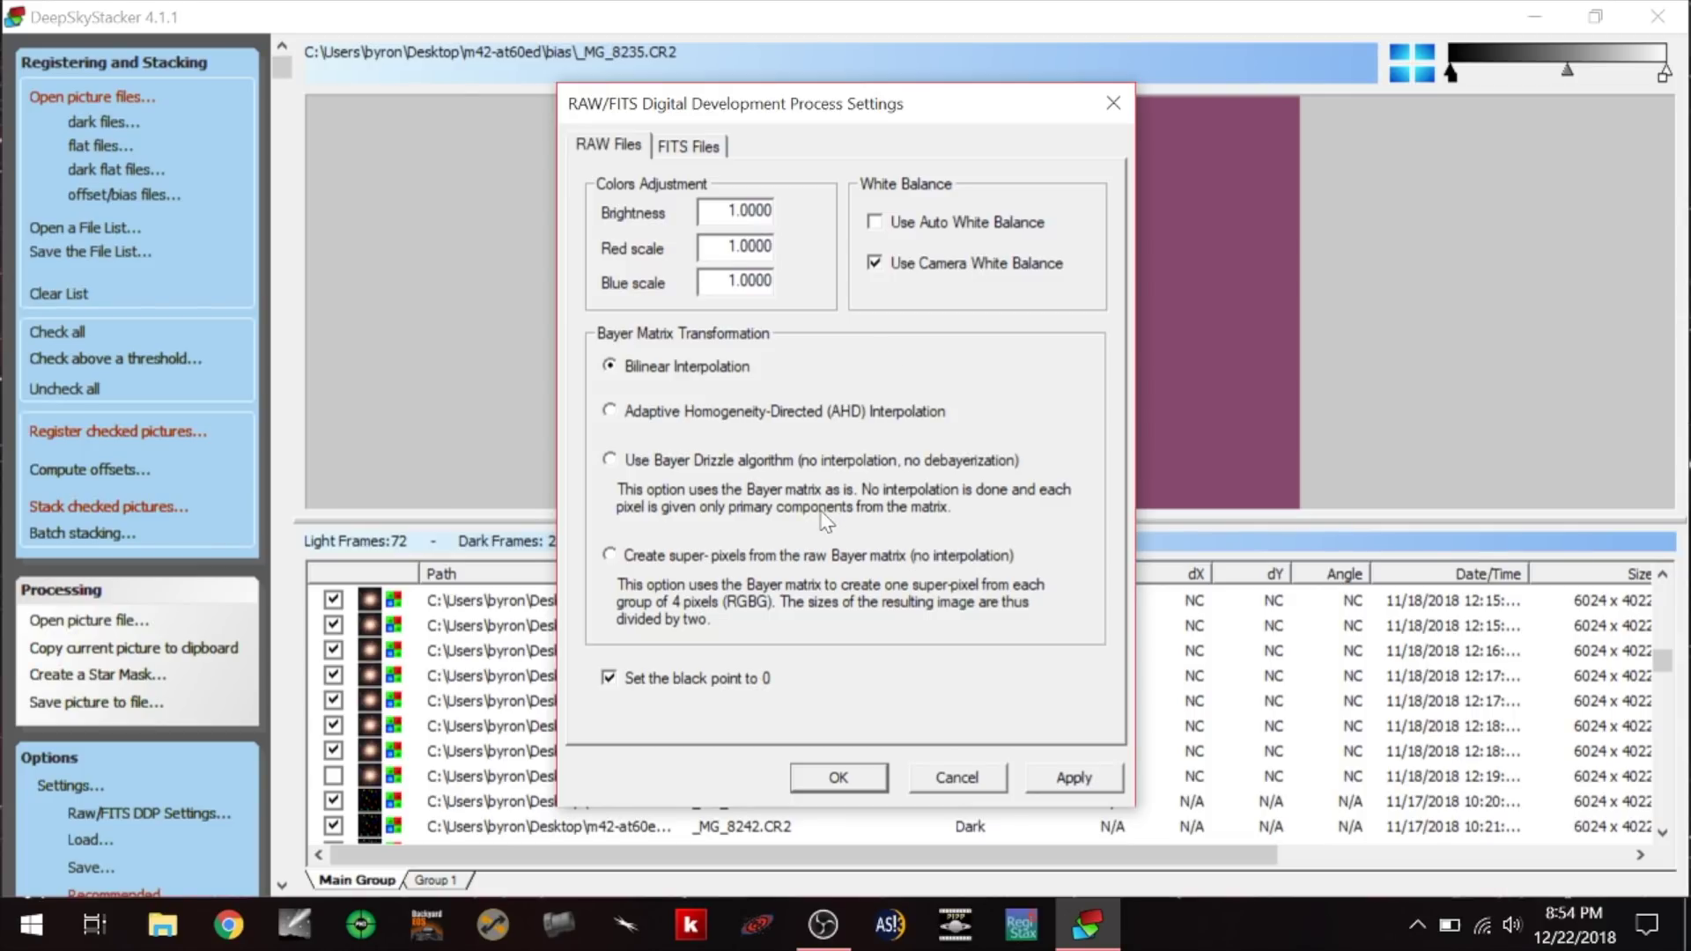
left_click(875, 265)
left_click(875, 266)
left_click(1063, 777)
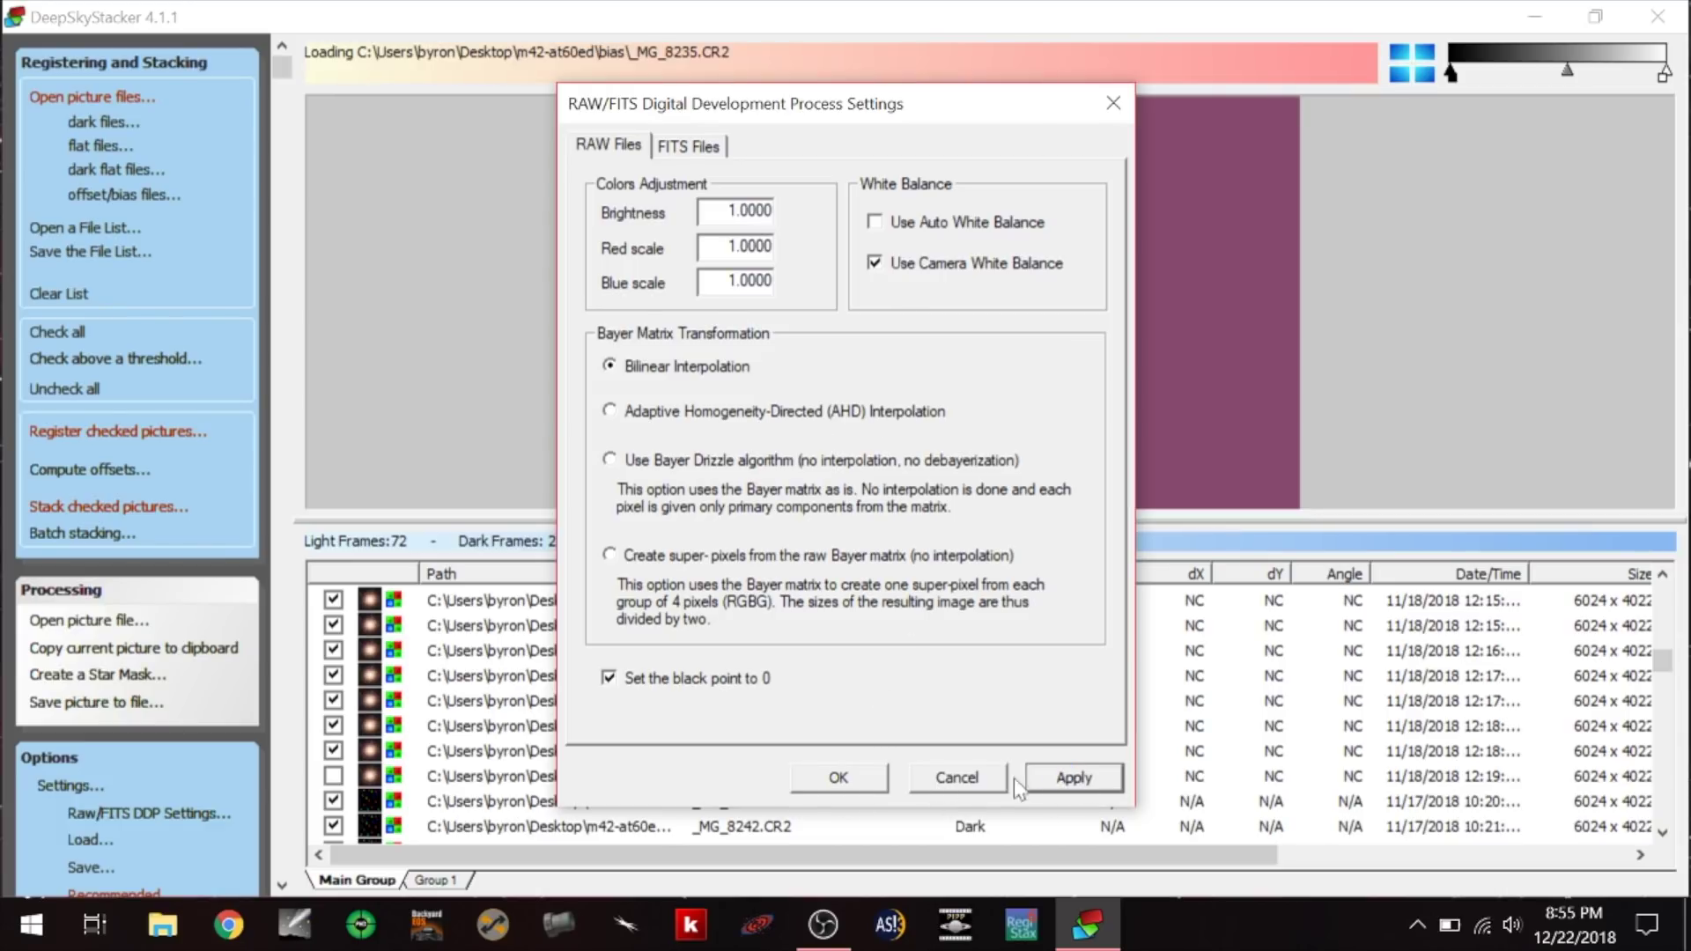
left_click(843, 778)
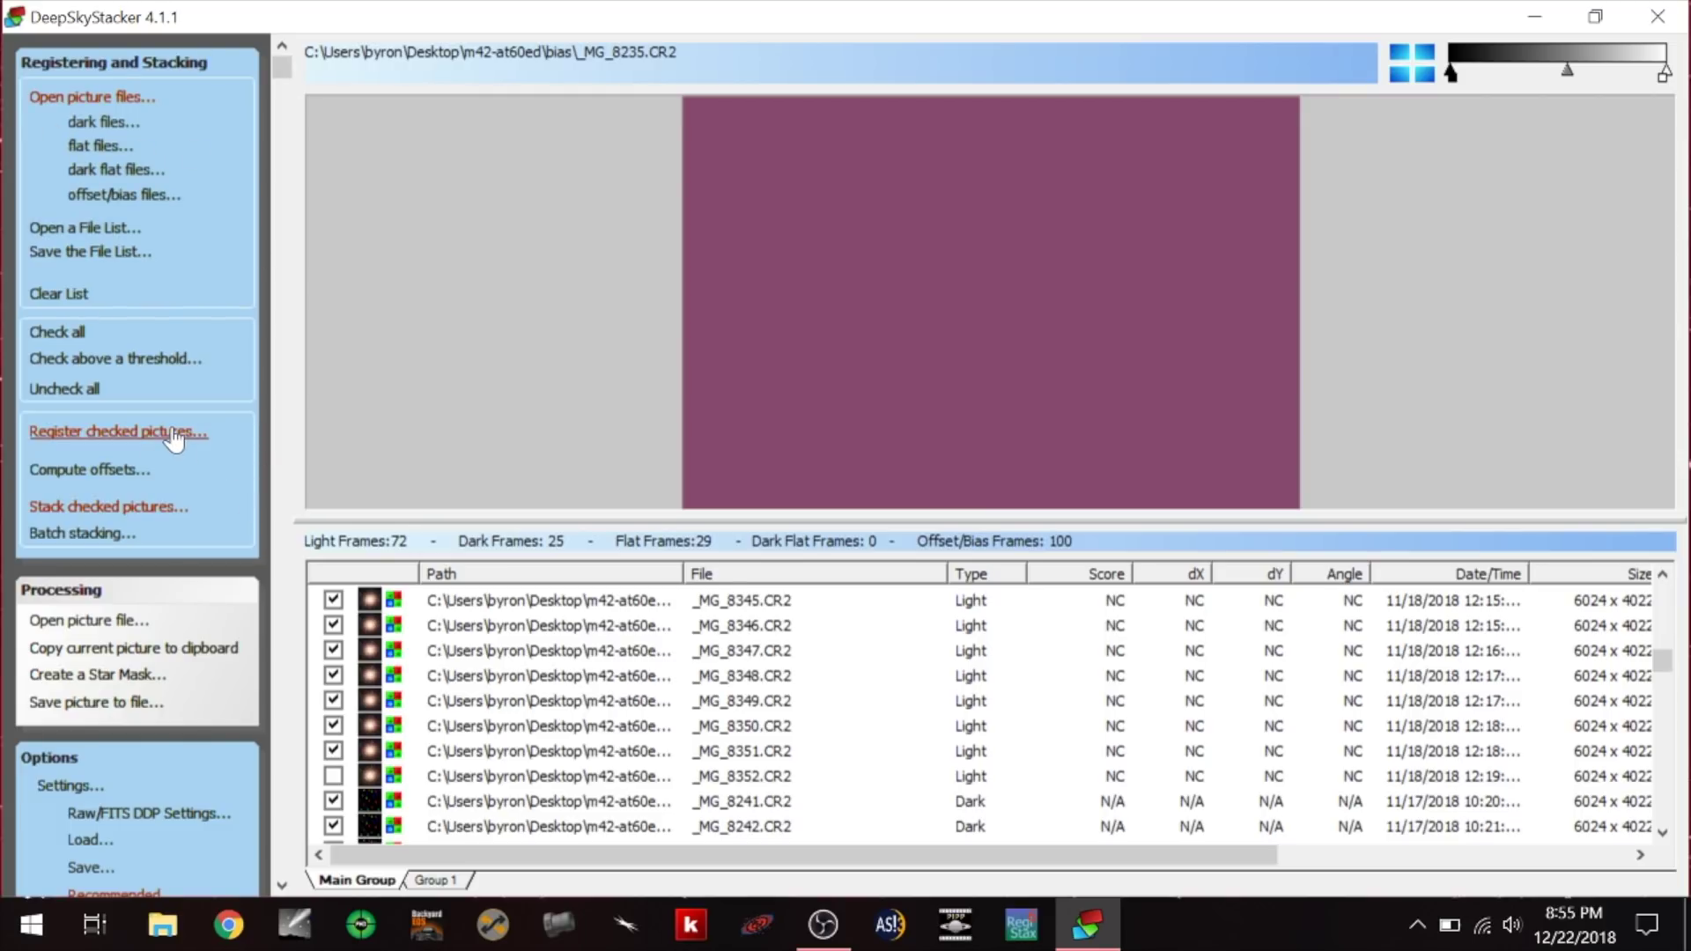
Open the registration settings for the checked pictures and keep automatic detection of hot pixels enabled.
left_click(175, 433)
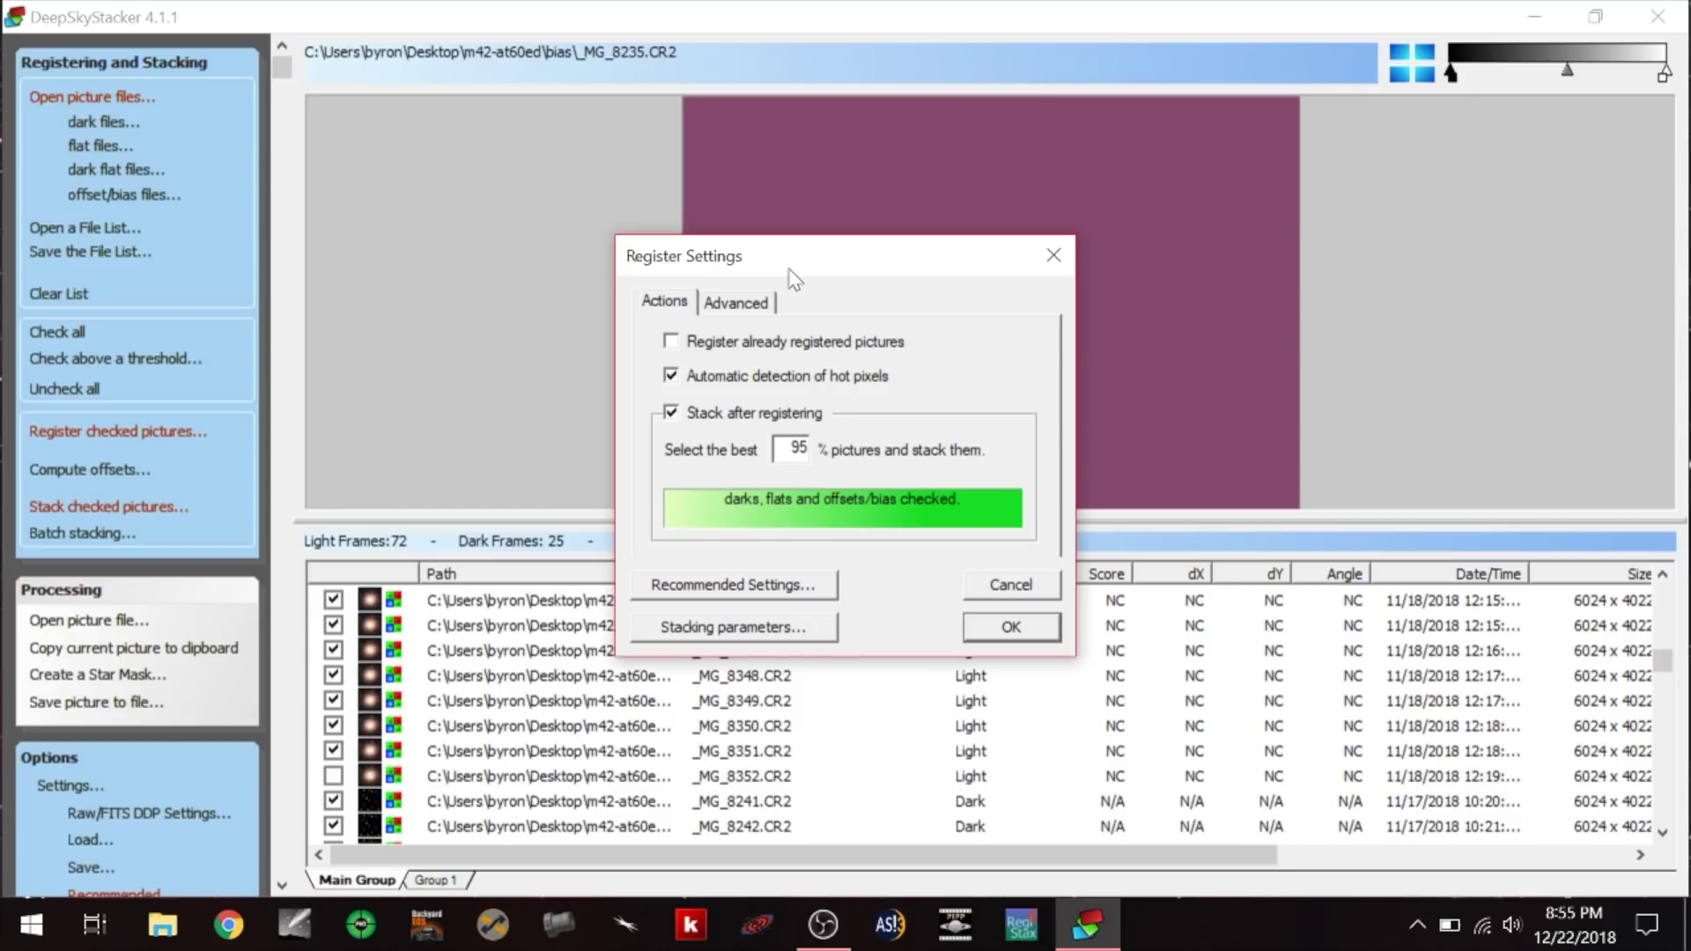
left_click(751, 381)
left_click(751, 381)
left_click(752, 381)
left_click(751, 381)
left_click(751, 381)
left_click(751, 381)
Try 80, 50 and 100 percent as the share of best pictures to stack.
left_click_drag(792, 448, 851, 458)
type("80")
key("shift+Home")
type("50")
key("shift+Home")
type("100")
Set the share of best pictures to stack to 97% and open the advanced star detection settings.
key("BackSpace")
key("BackSpace")
key("BackSpace")
type("97")
left_click(749, 299)
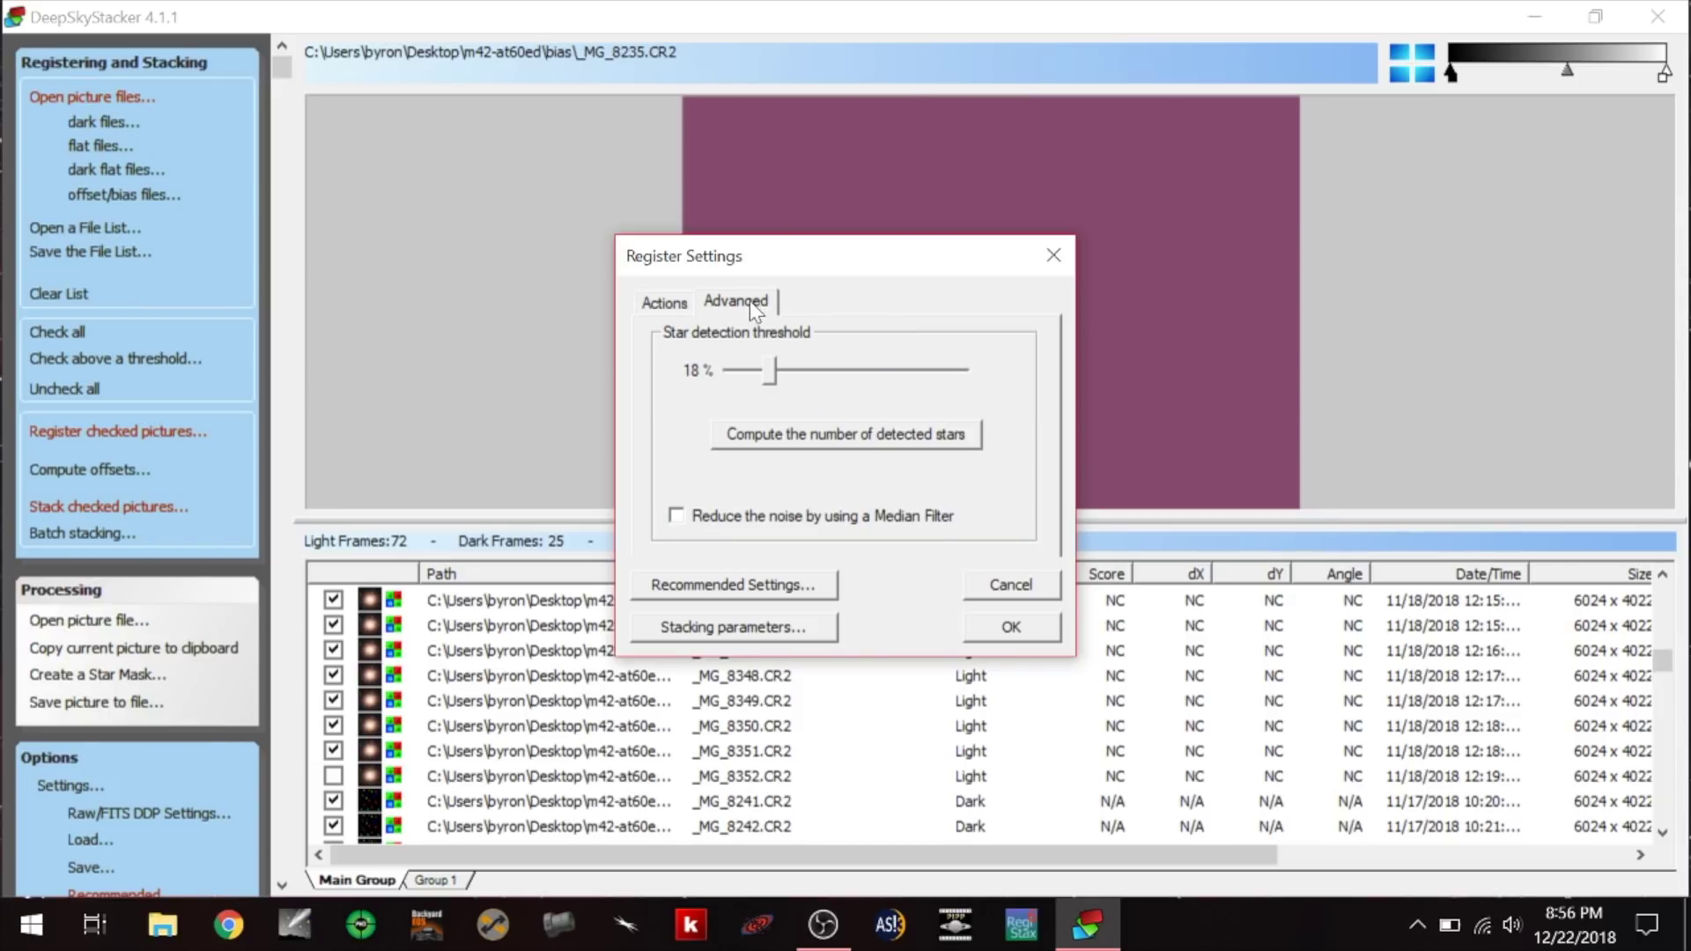
Try a star detection threshold of 10% and compute the number of detected stars.
mouse_move(768, 376)
left_mouse_down()
mouse_move(736, 377)
mouse_move(754, 379)
left_mouse_up()
mouse_move(745, 373)
left_mouse_down()
mouse_move(790, 373)
mouse_move(756, 378)
left_mouse_up()
left_click(824, 444)
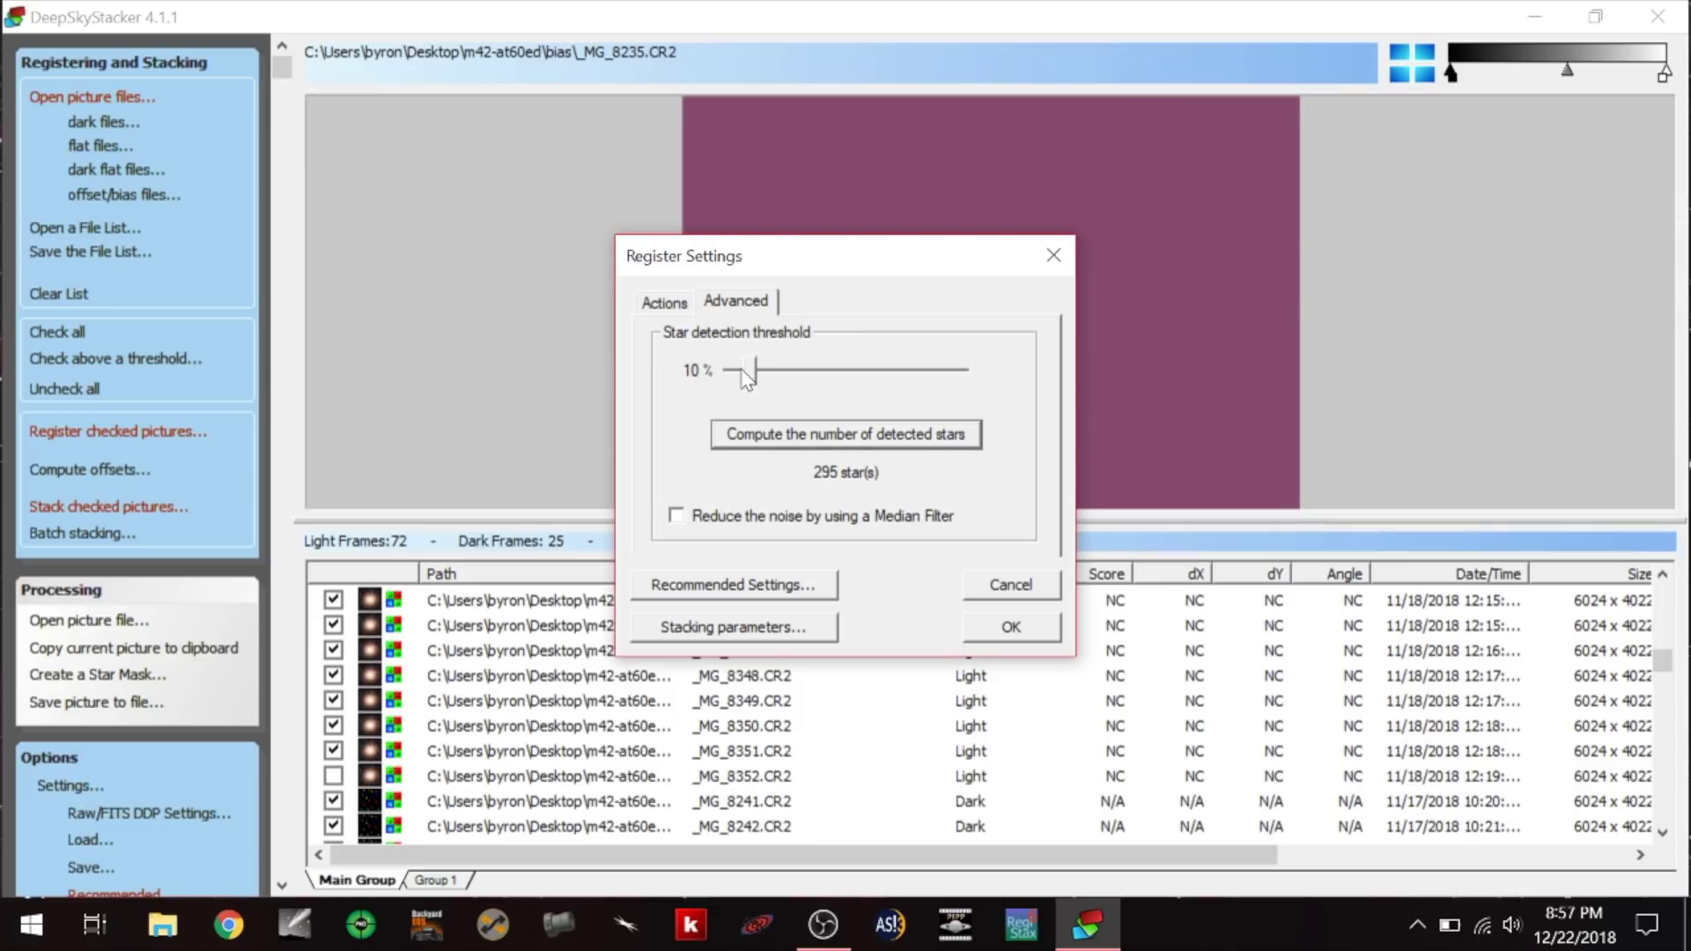
Set the star detection threshold to 20% and recompute the number of detected stars, leaving median filter noise reduction off.
left_click_drag(751, 371, 779, 379)
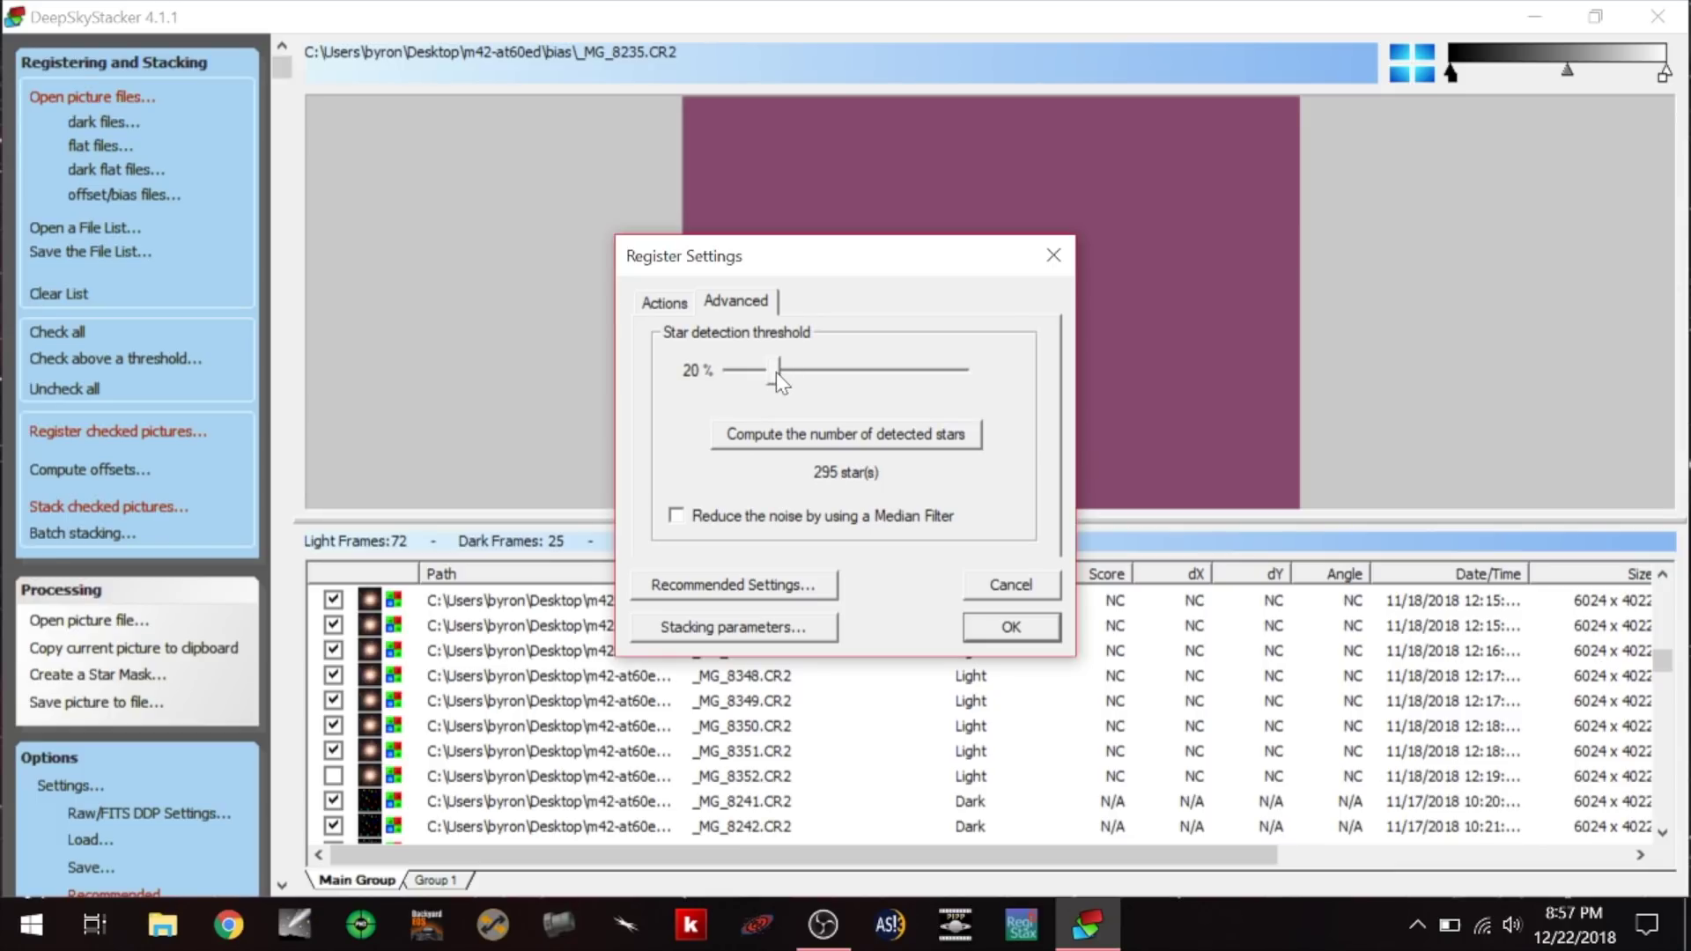
left_click(817, 439)
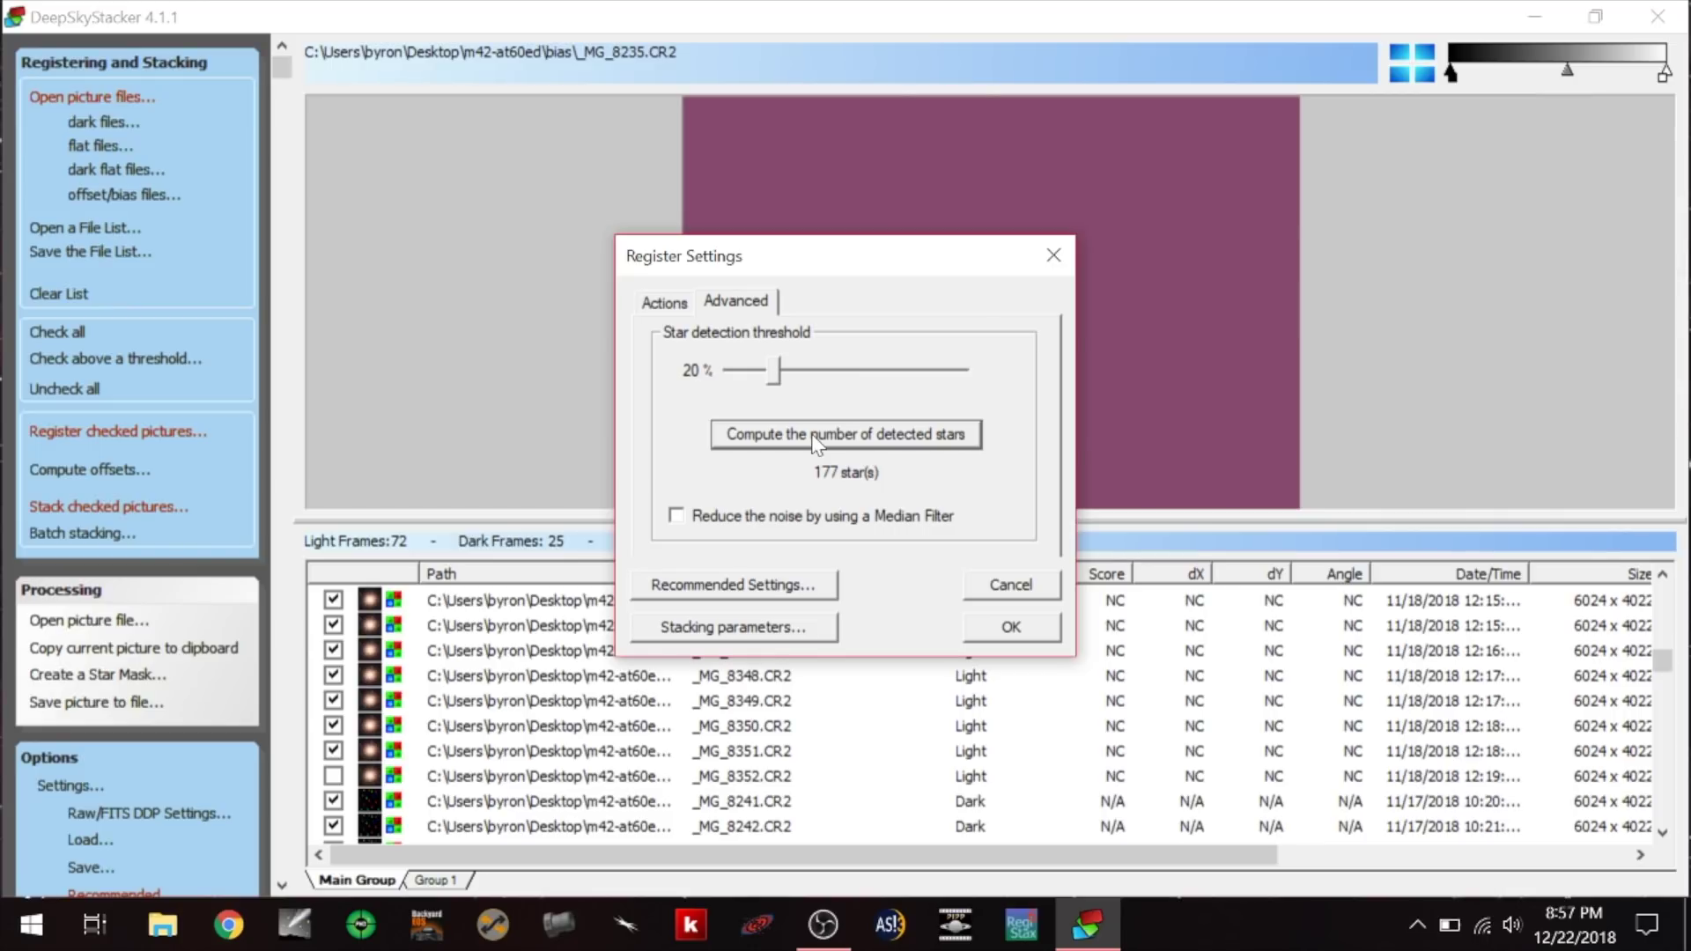
left_click(675, 518)
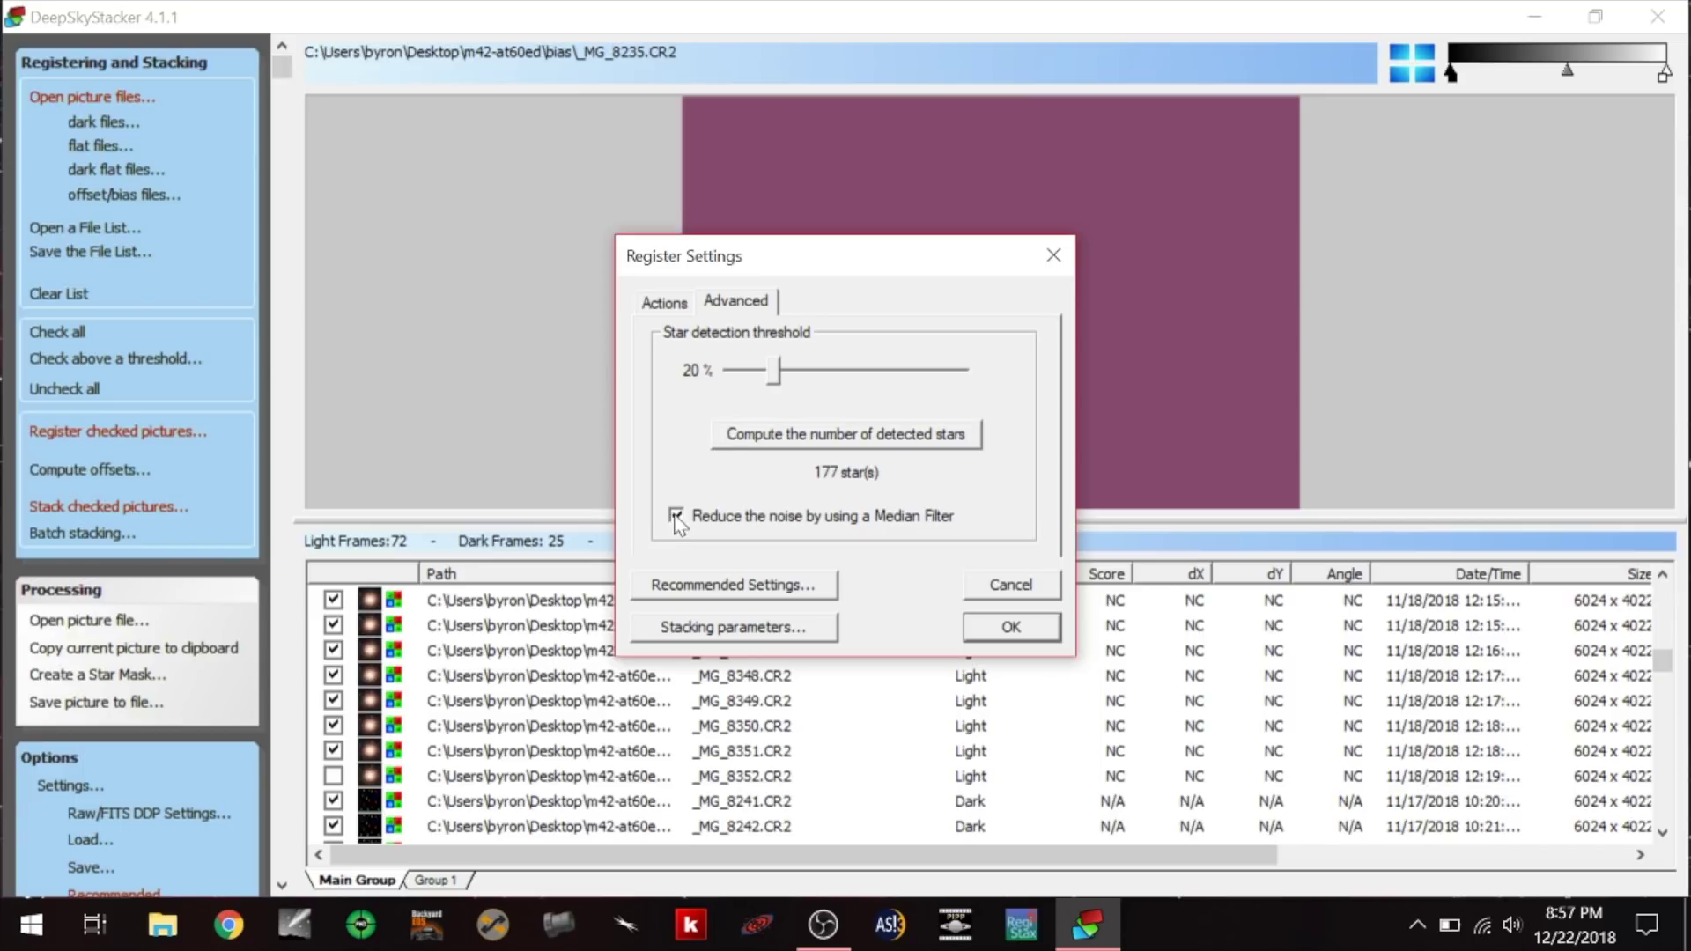
Review all the recommended settings, from debayering to background calibration, and close them without changing any.
left_click(762, 590)
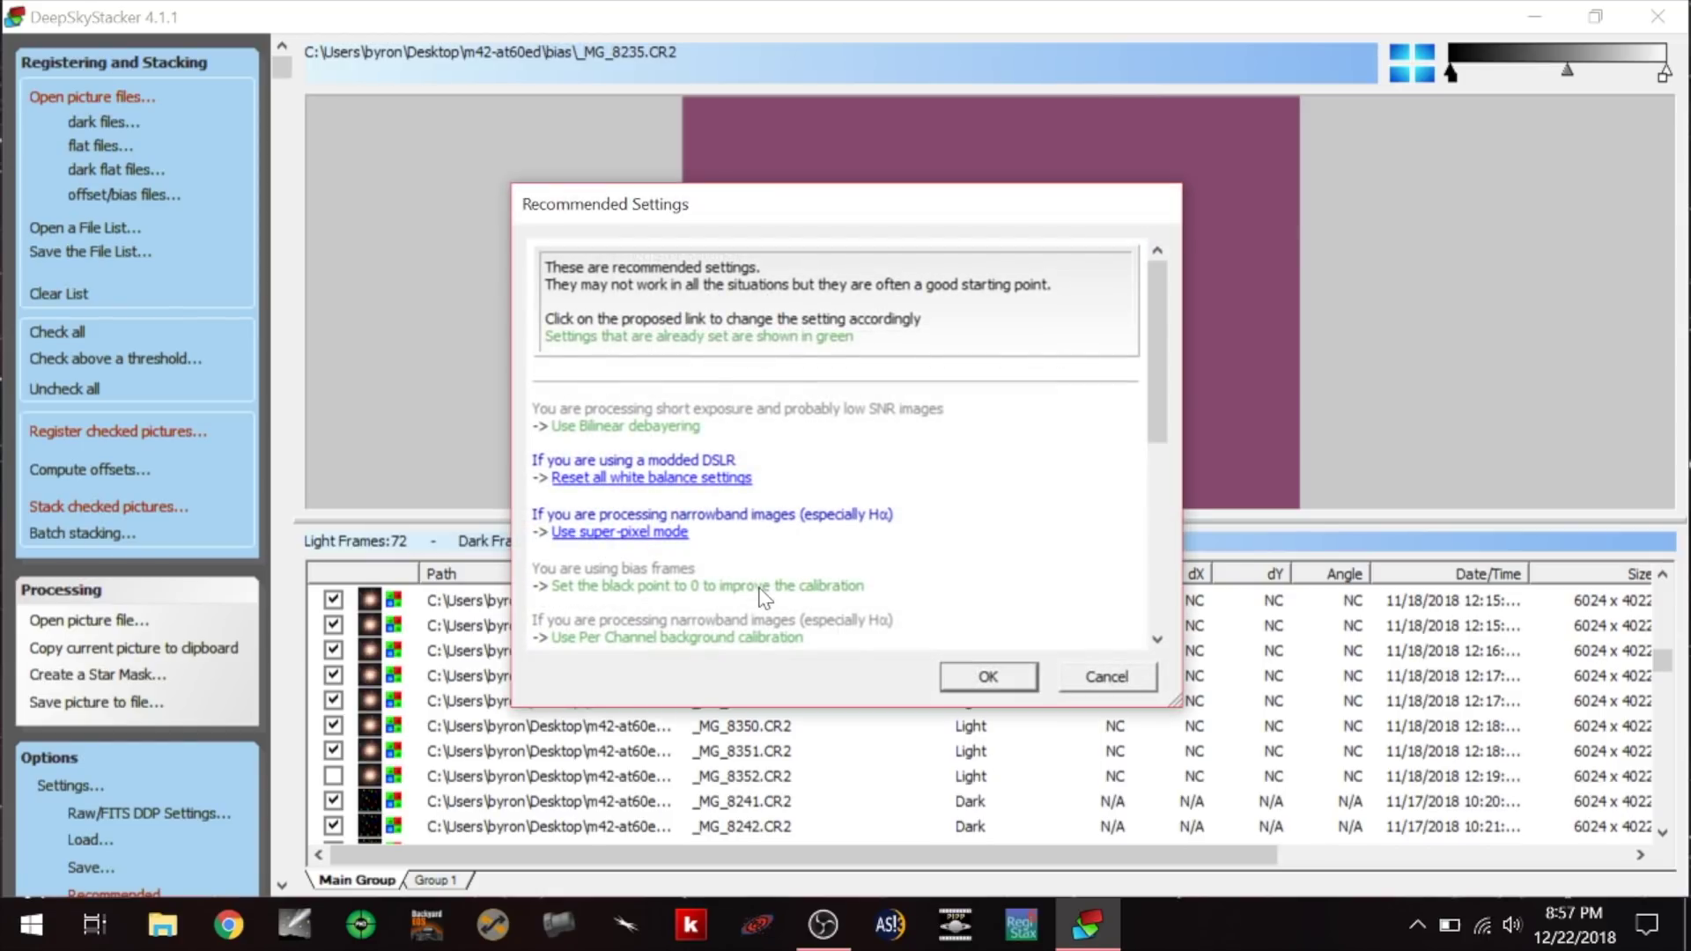
mouse_move(1150, 331)
left_mouse_down()
mouse_move(1154, 522)
mouse_move(1154, 324)
left_mouse_up()
scroll(1171, 432, "down", 3)
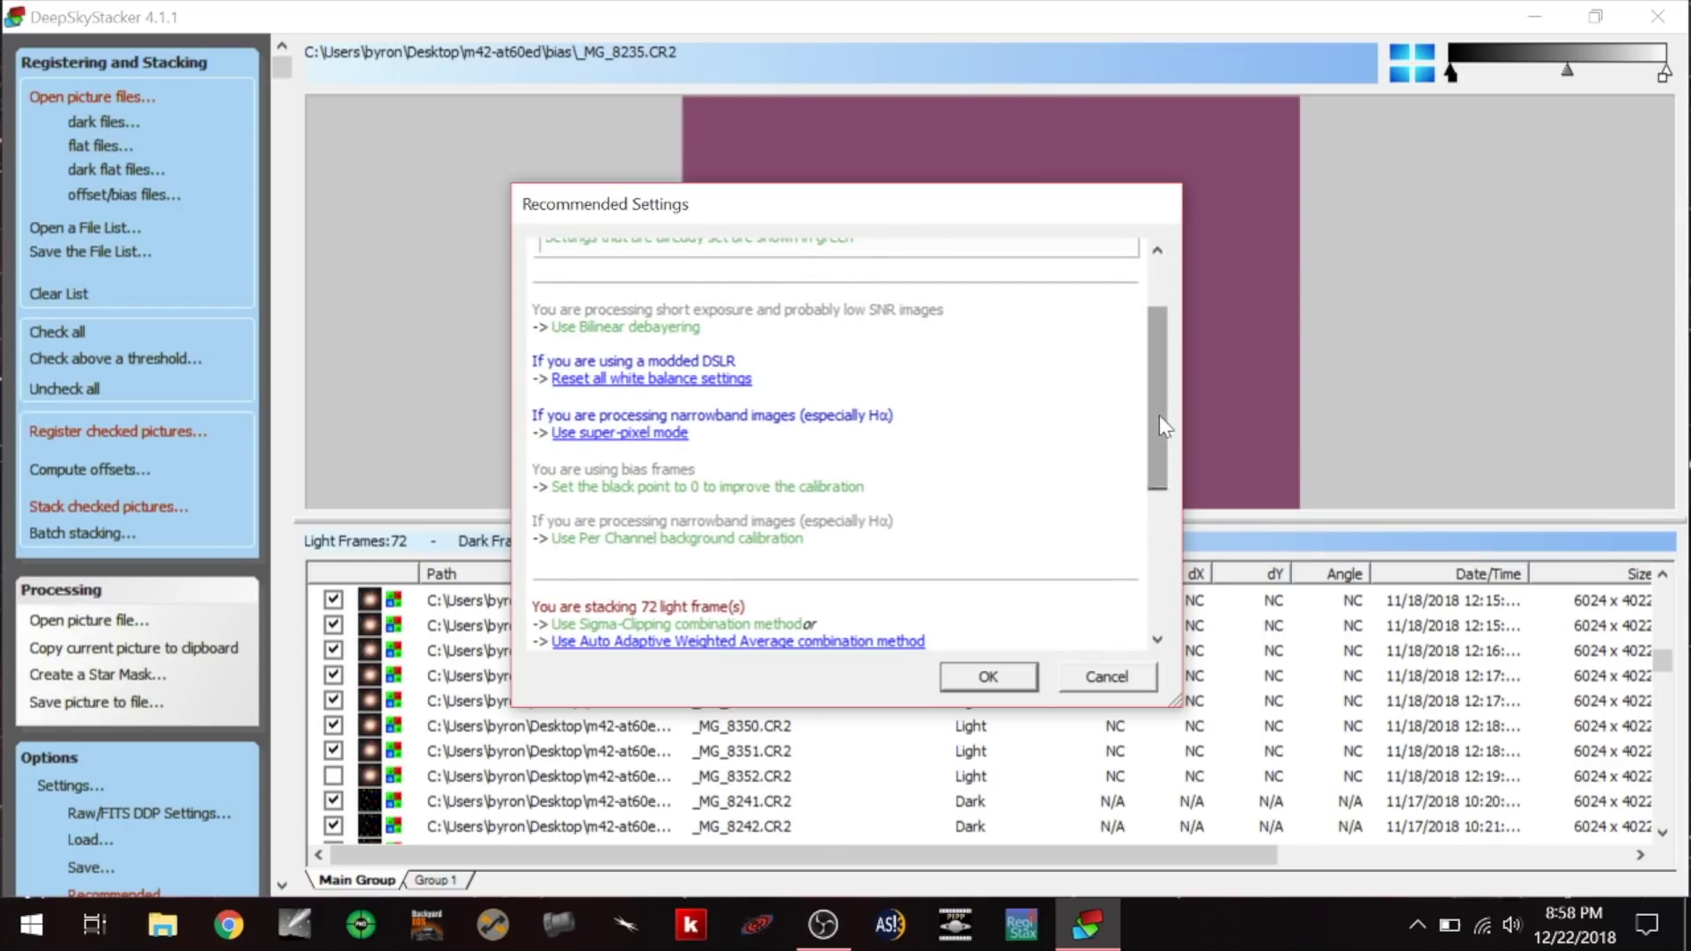
scroll(1159, 411, "down", 3)
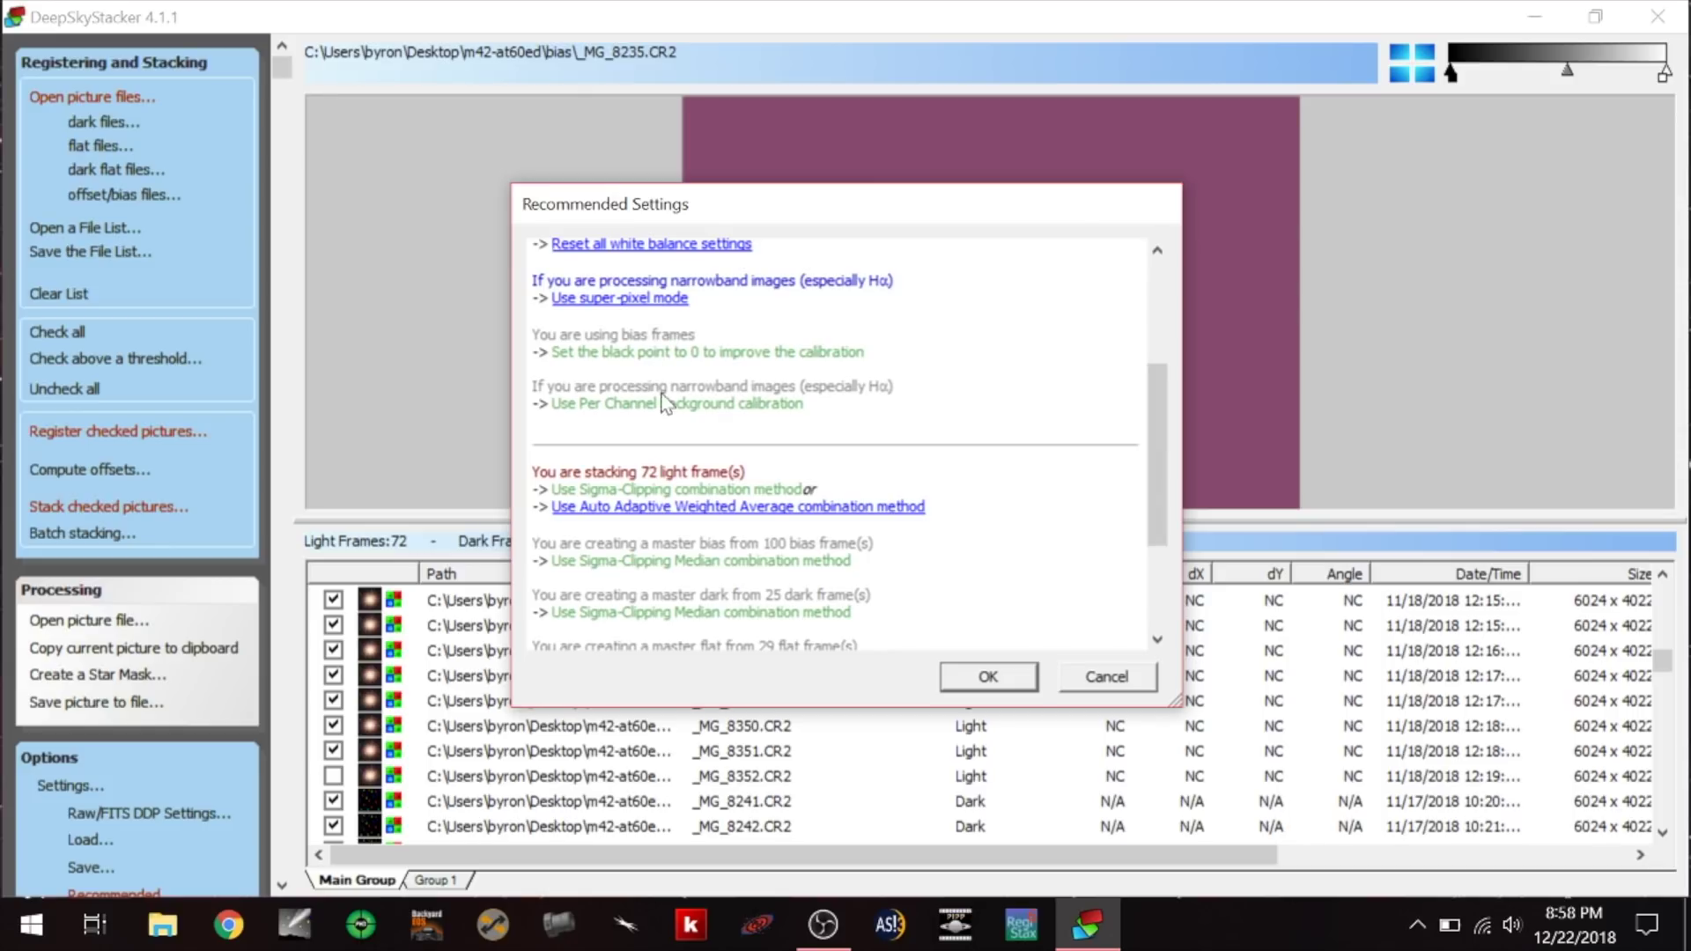
left_click_drag(1153, 486, 1150, 547)
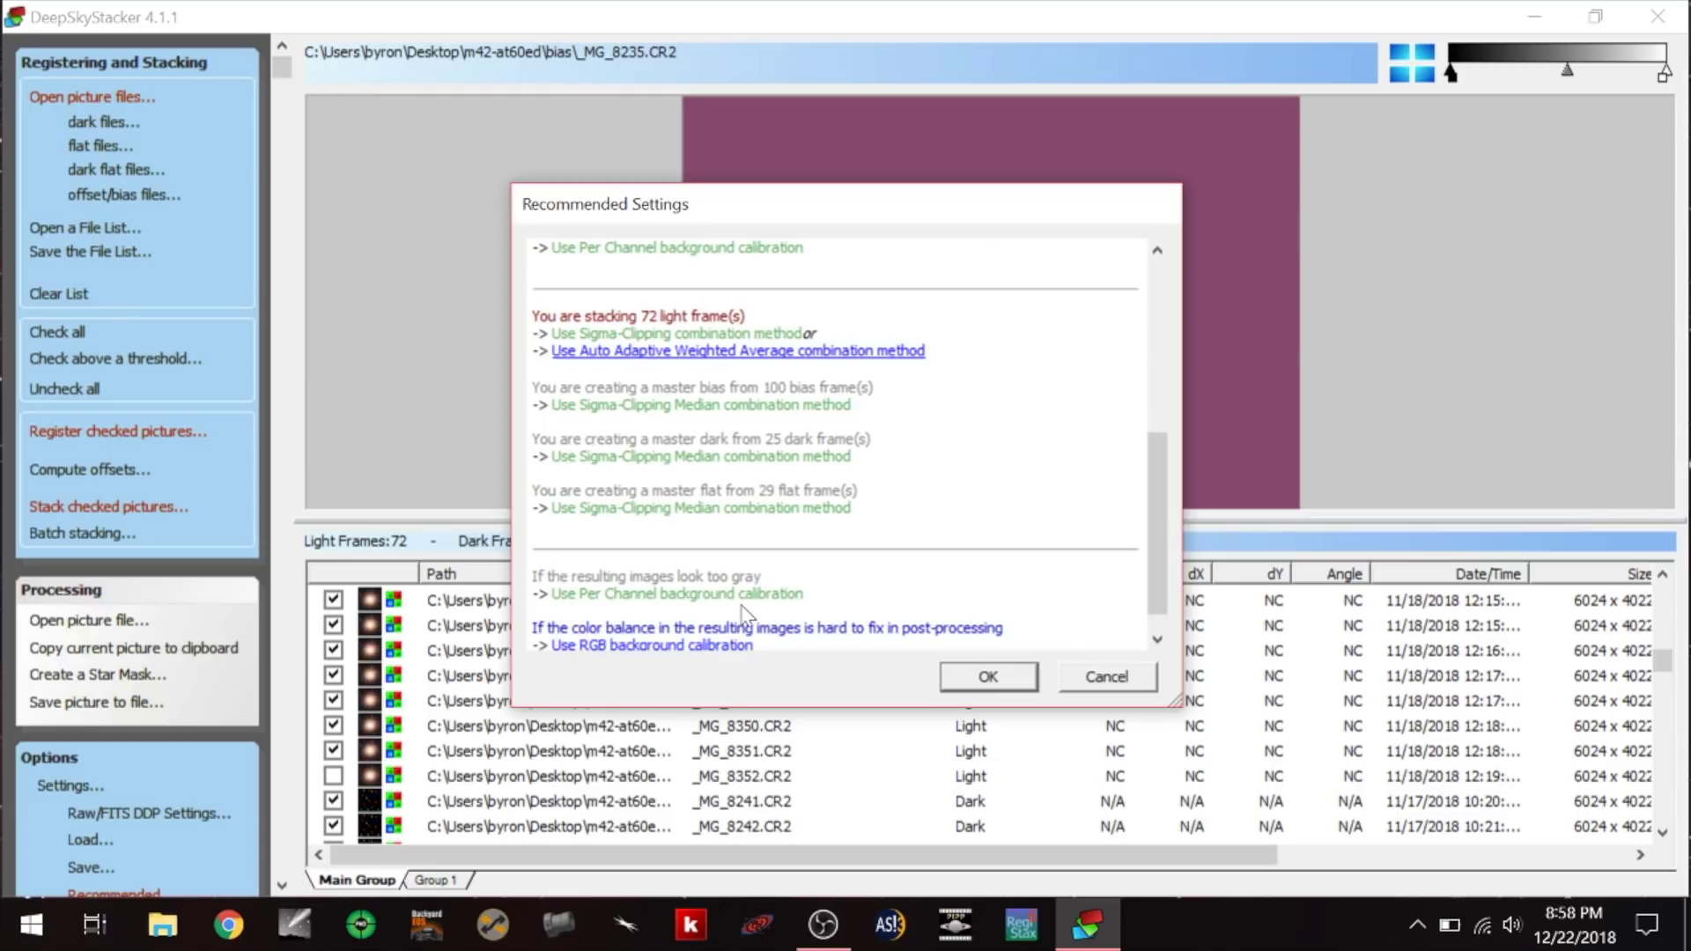
scroll(1163, 540, "down", 1)
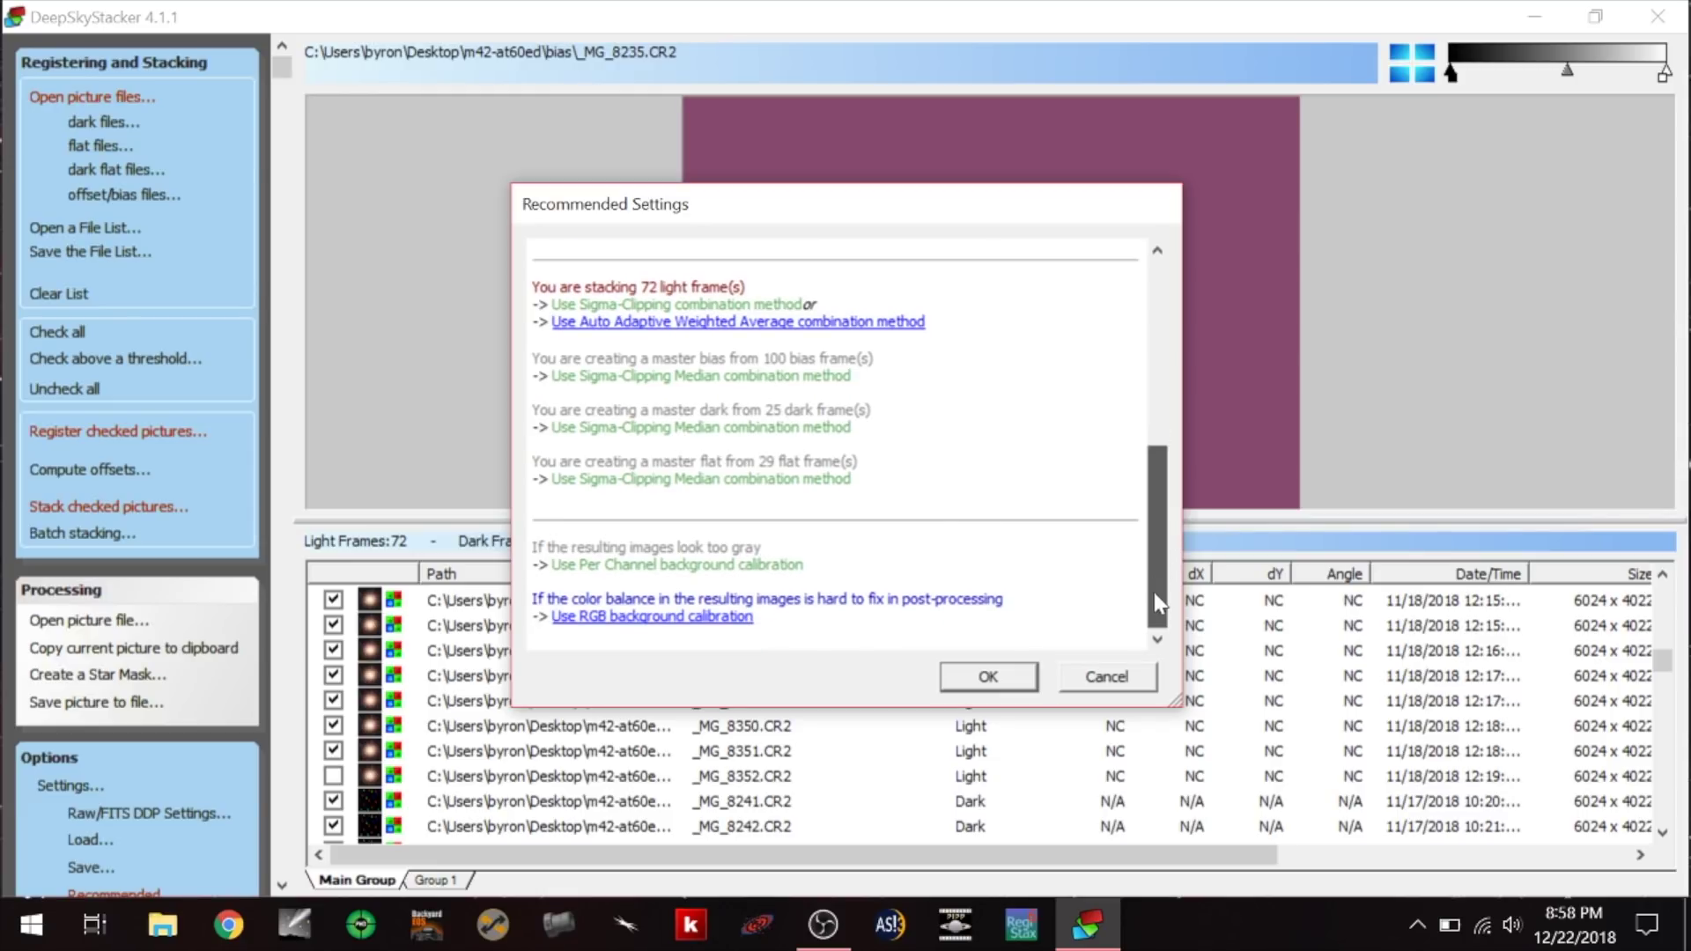
mouse_move(1149, 562)
left_mouse_down()
mouse_move(1166, 347)
mouse_move(1165, 533)
left_mouse_up()
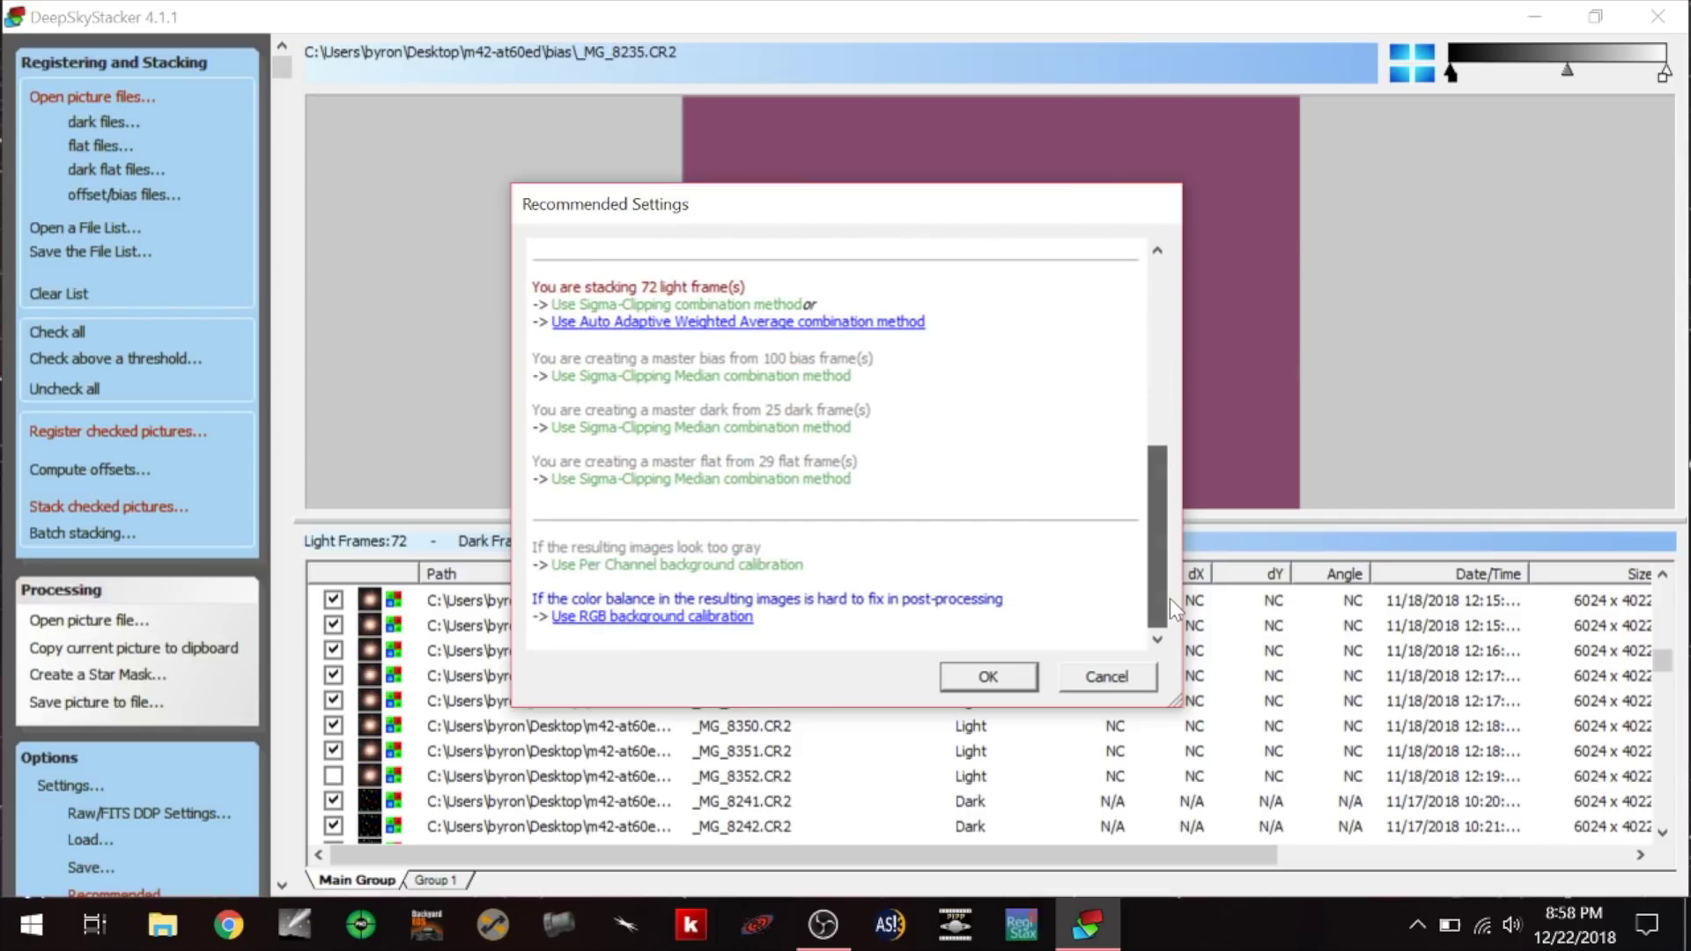
left_click(988, 678)
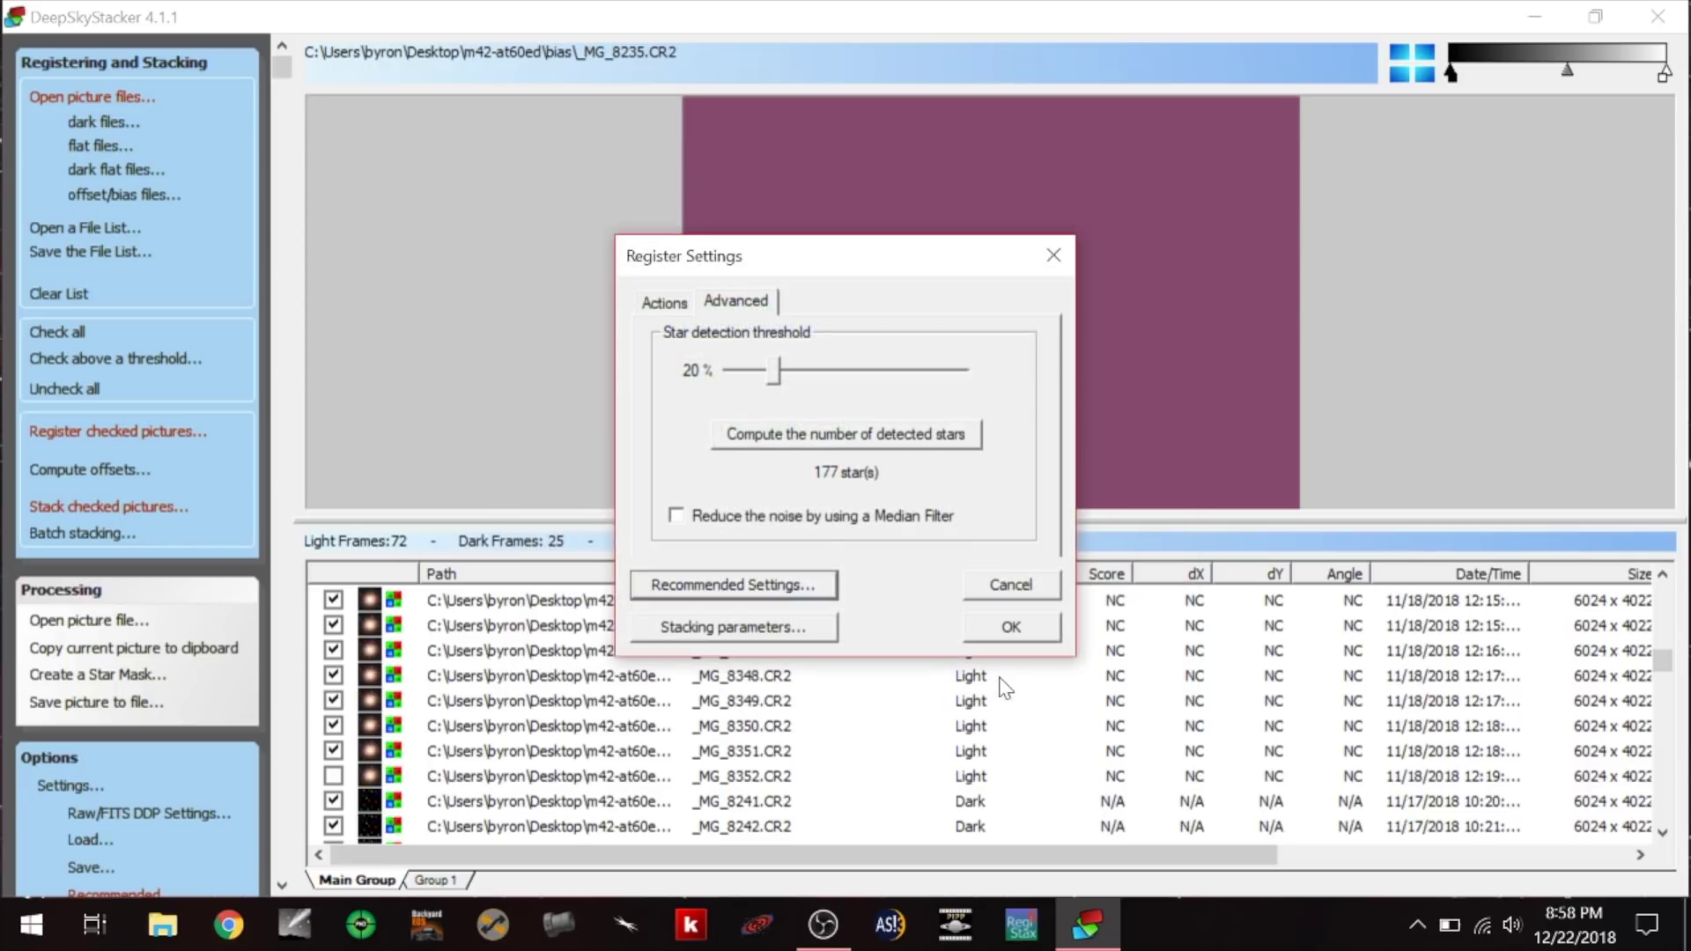
Review the stacking parameters for result, light, dark, flat, bias, alignment, intermediate files and cosmetic, keeping Kappa-Sigma clipping for the lights.
left_click(763, 627)
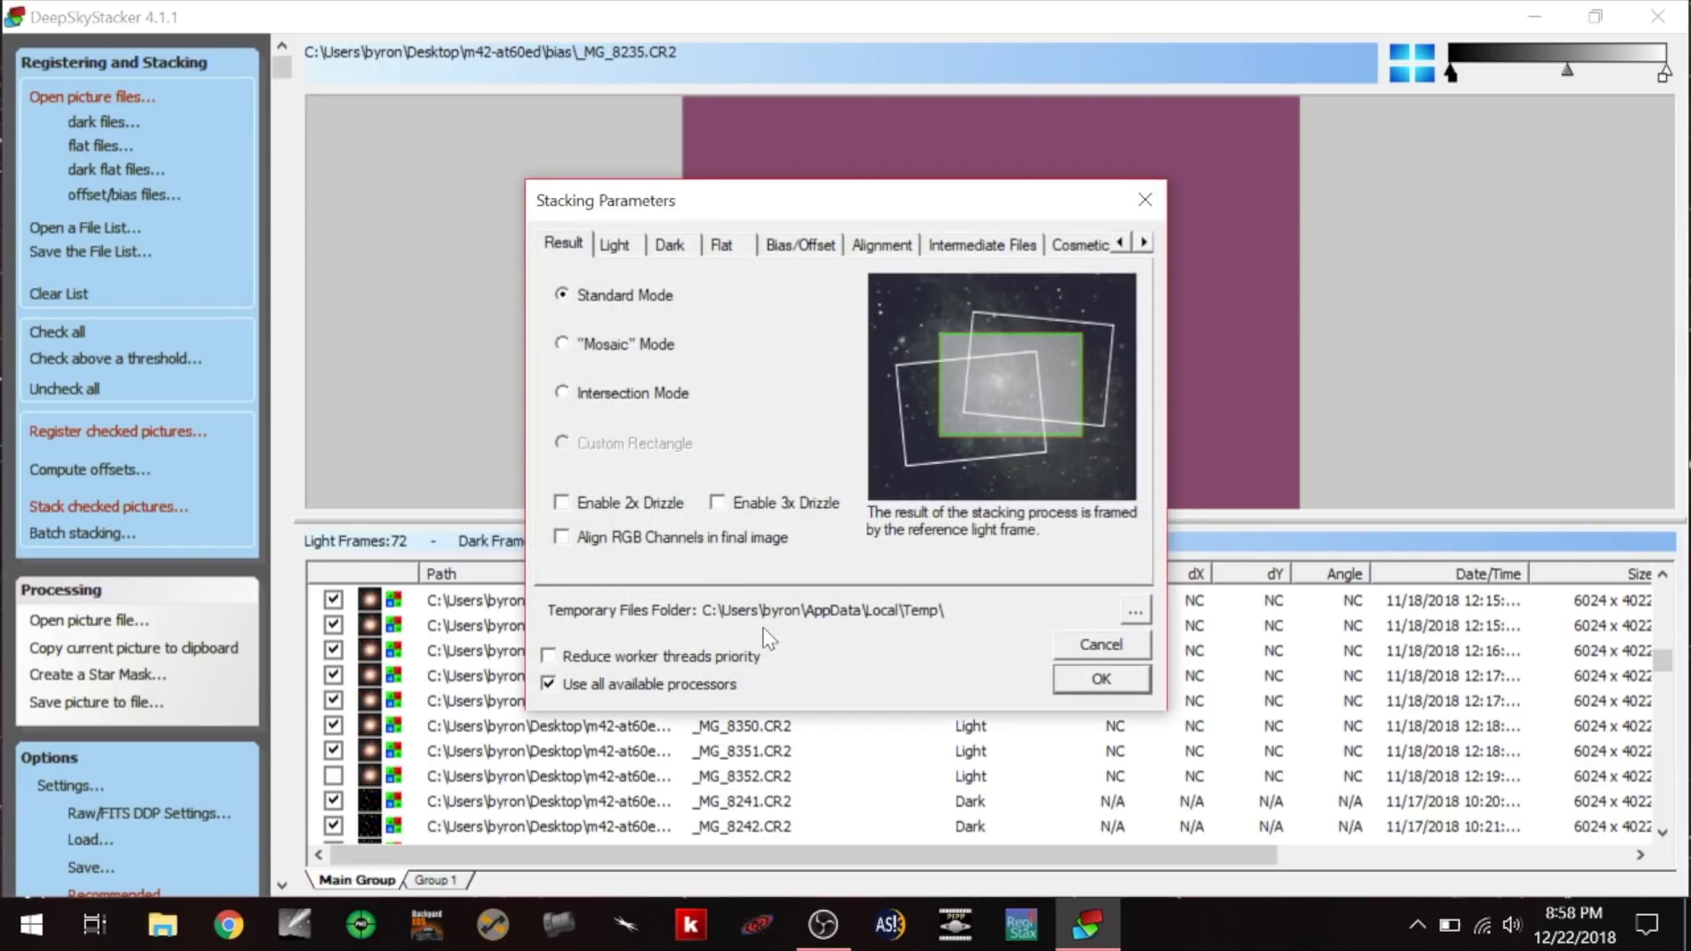
left_click(617, 247)
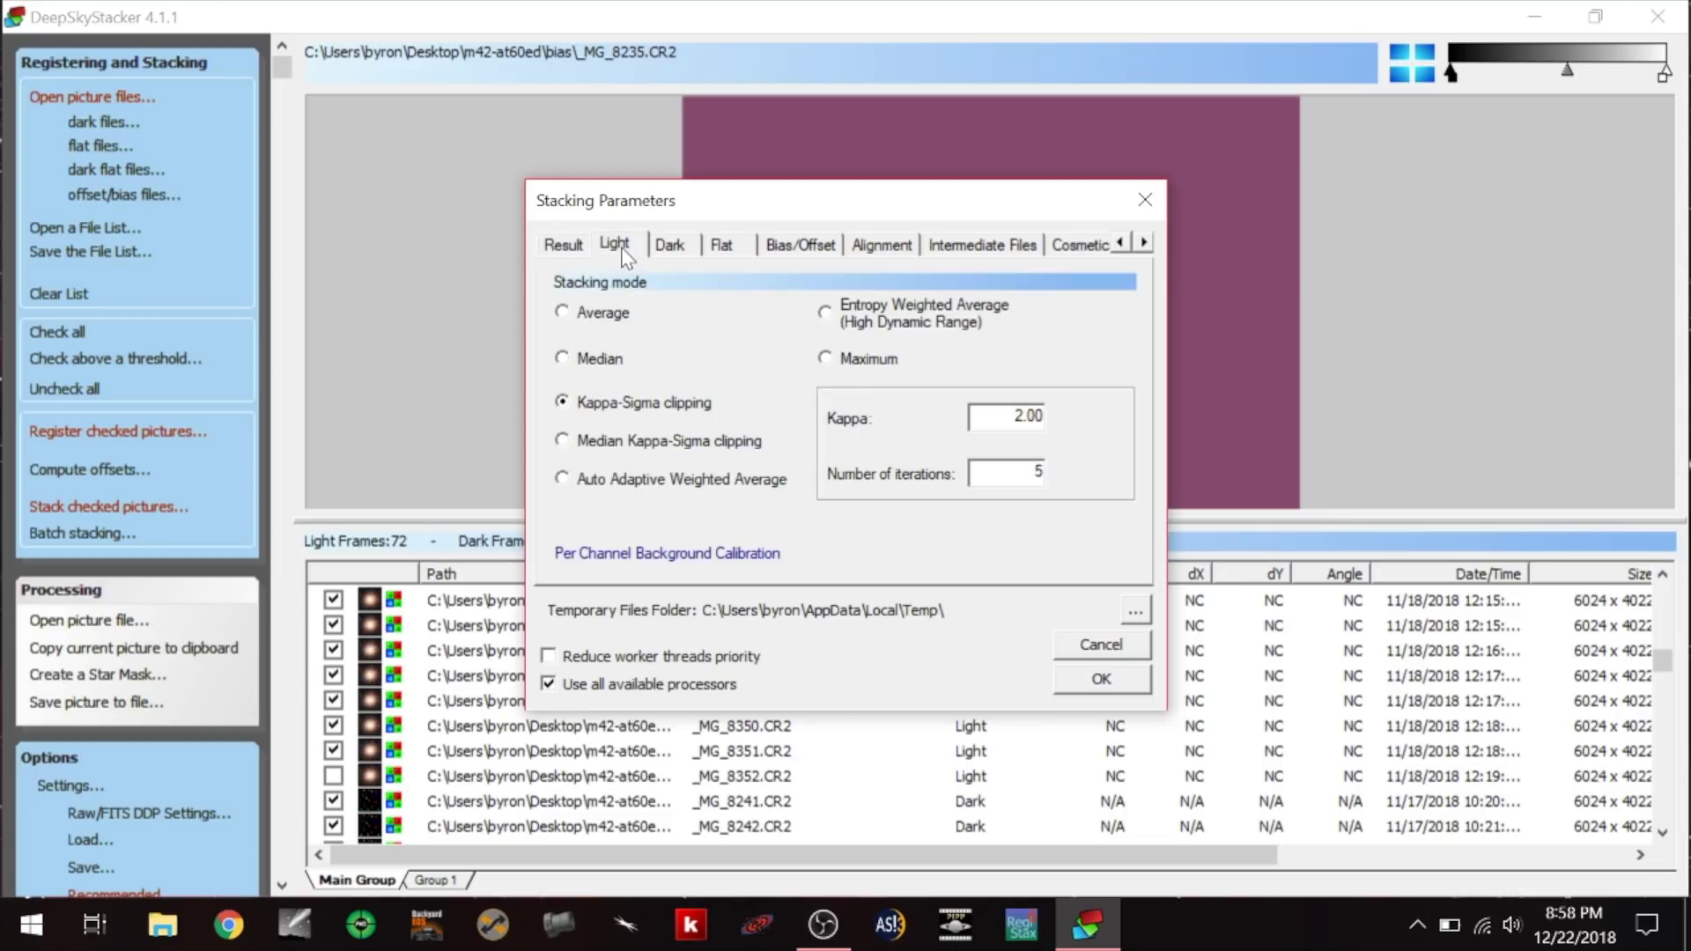
left_click(664, 249)
left_click(733, 253)
left_click(780, 246)
left_click(886, 245)
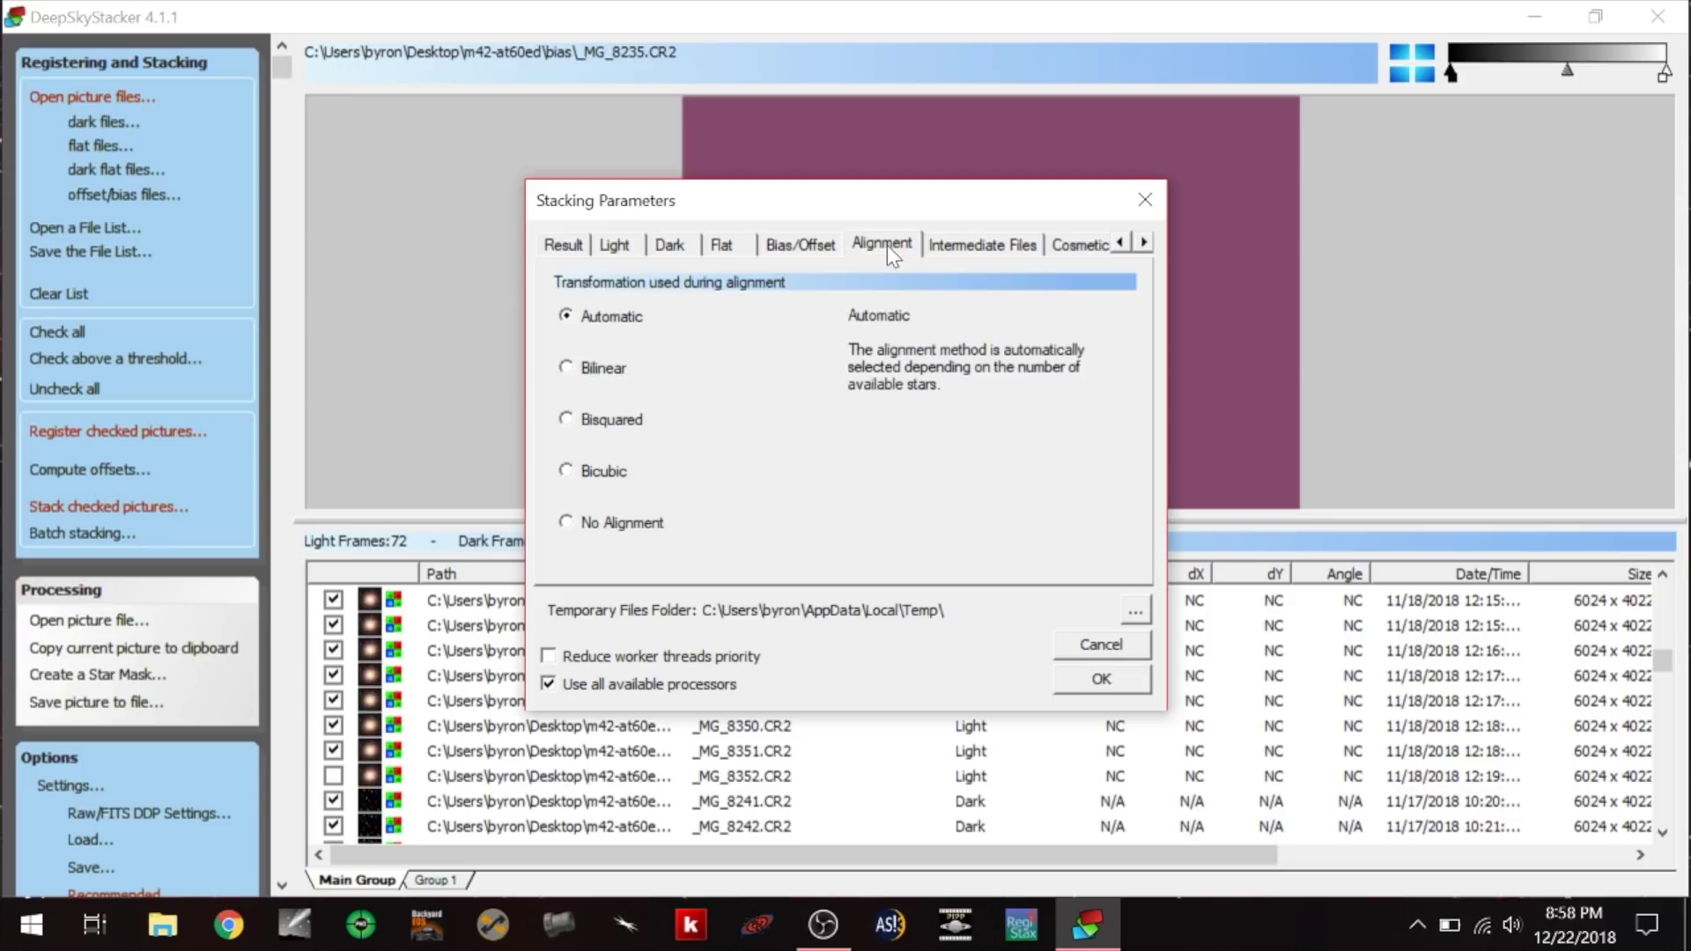
left_click(1004, 247)
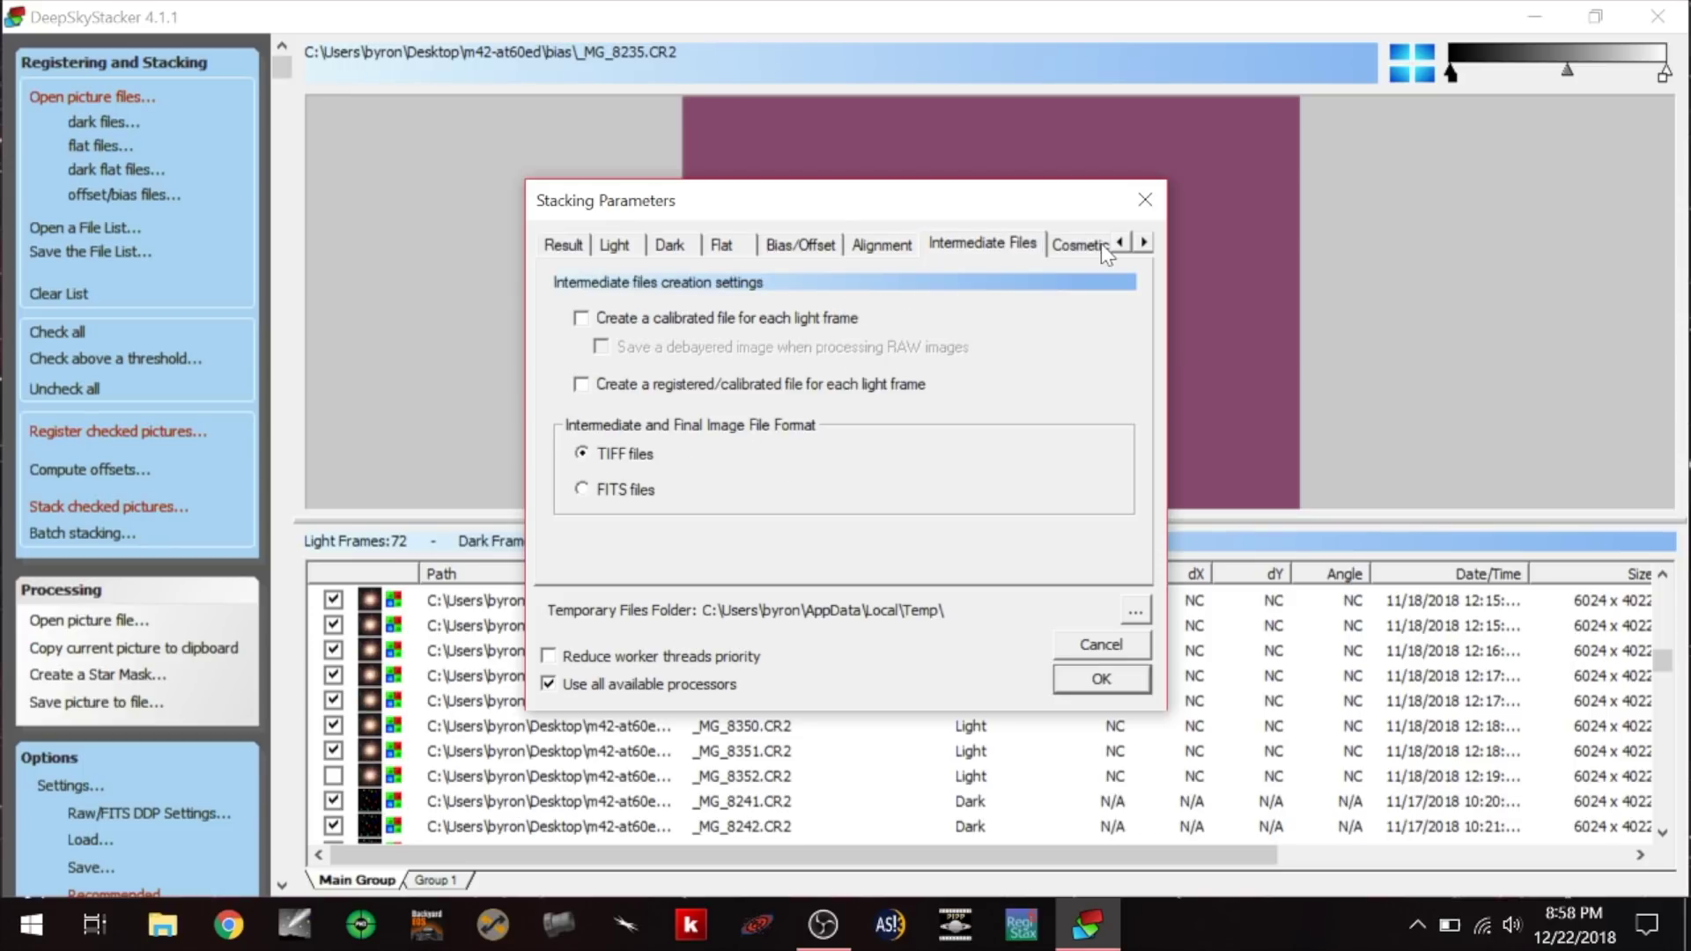
left_click(1103, 250)
left_click(580, 250)
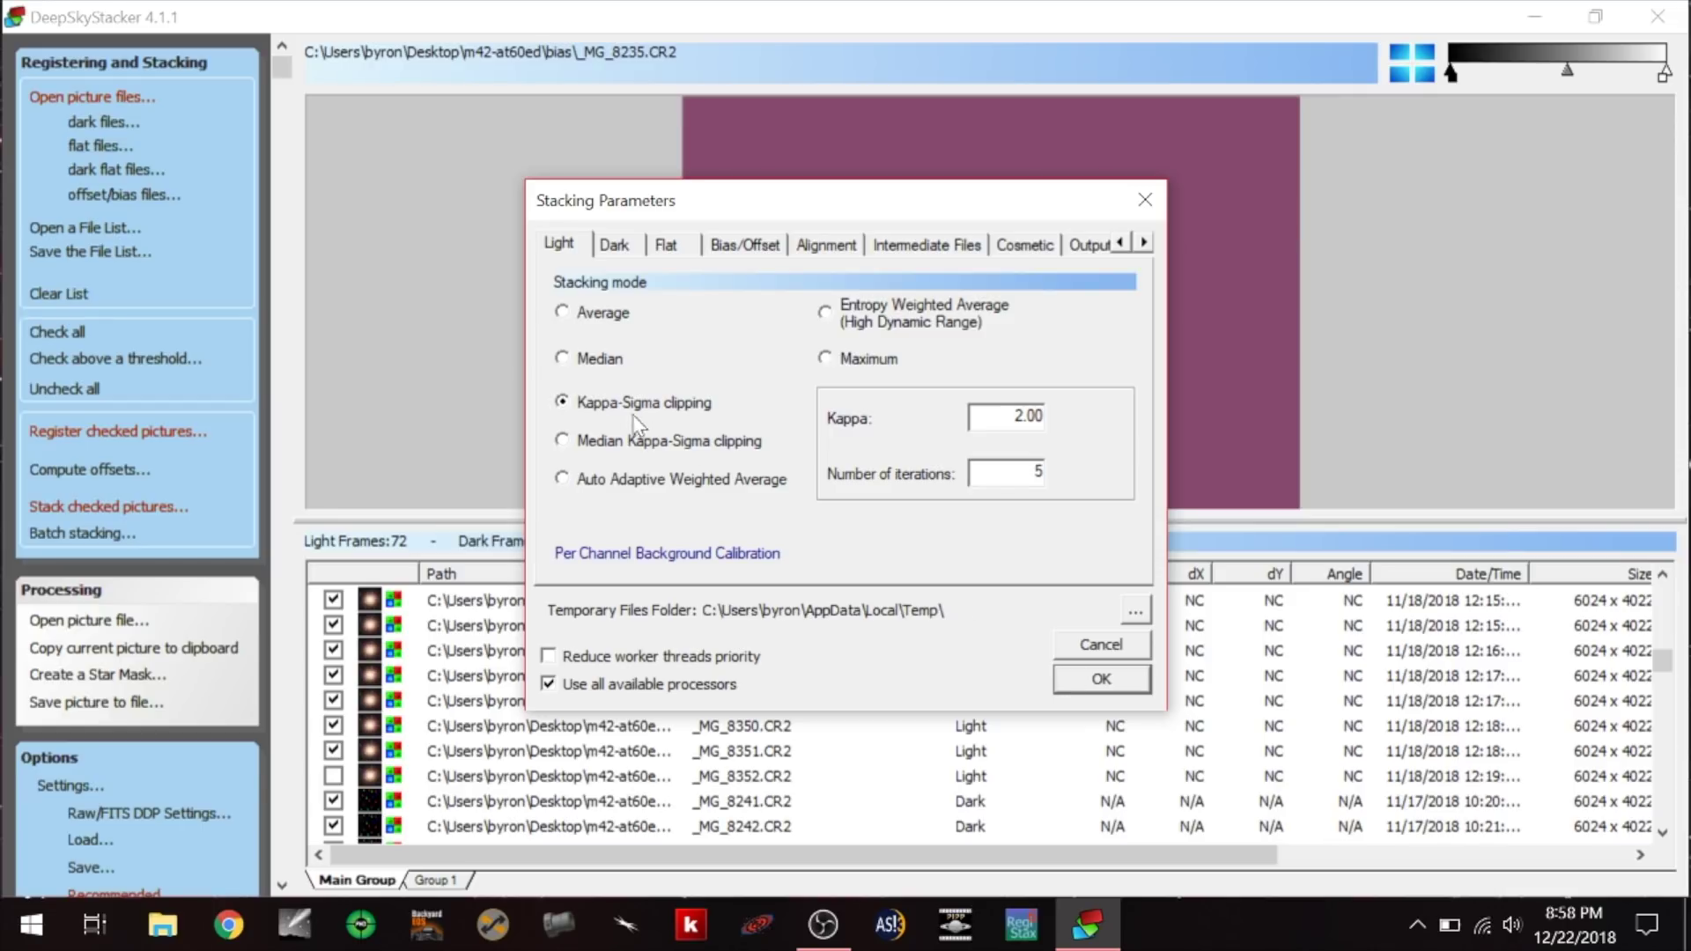
left_click(1100, 678)
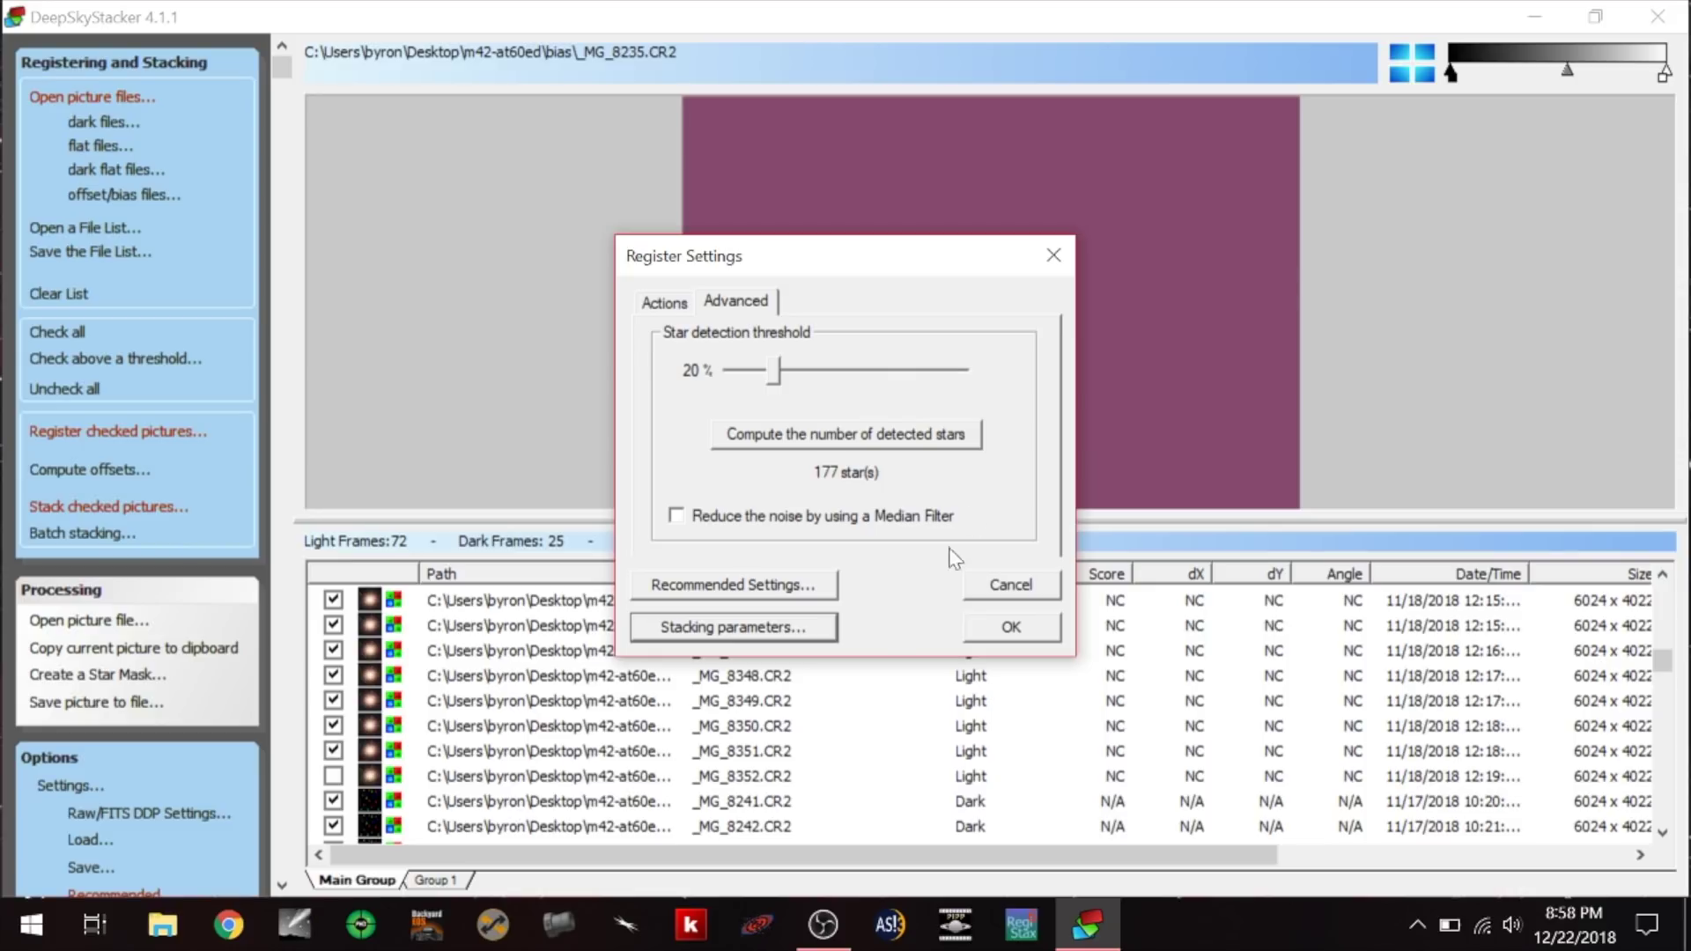
Accept the register settings, check the summary of stacking steps and start registering and stacking the checked frames.
left_click(1013, 629)
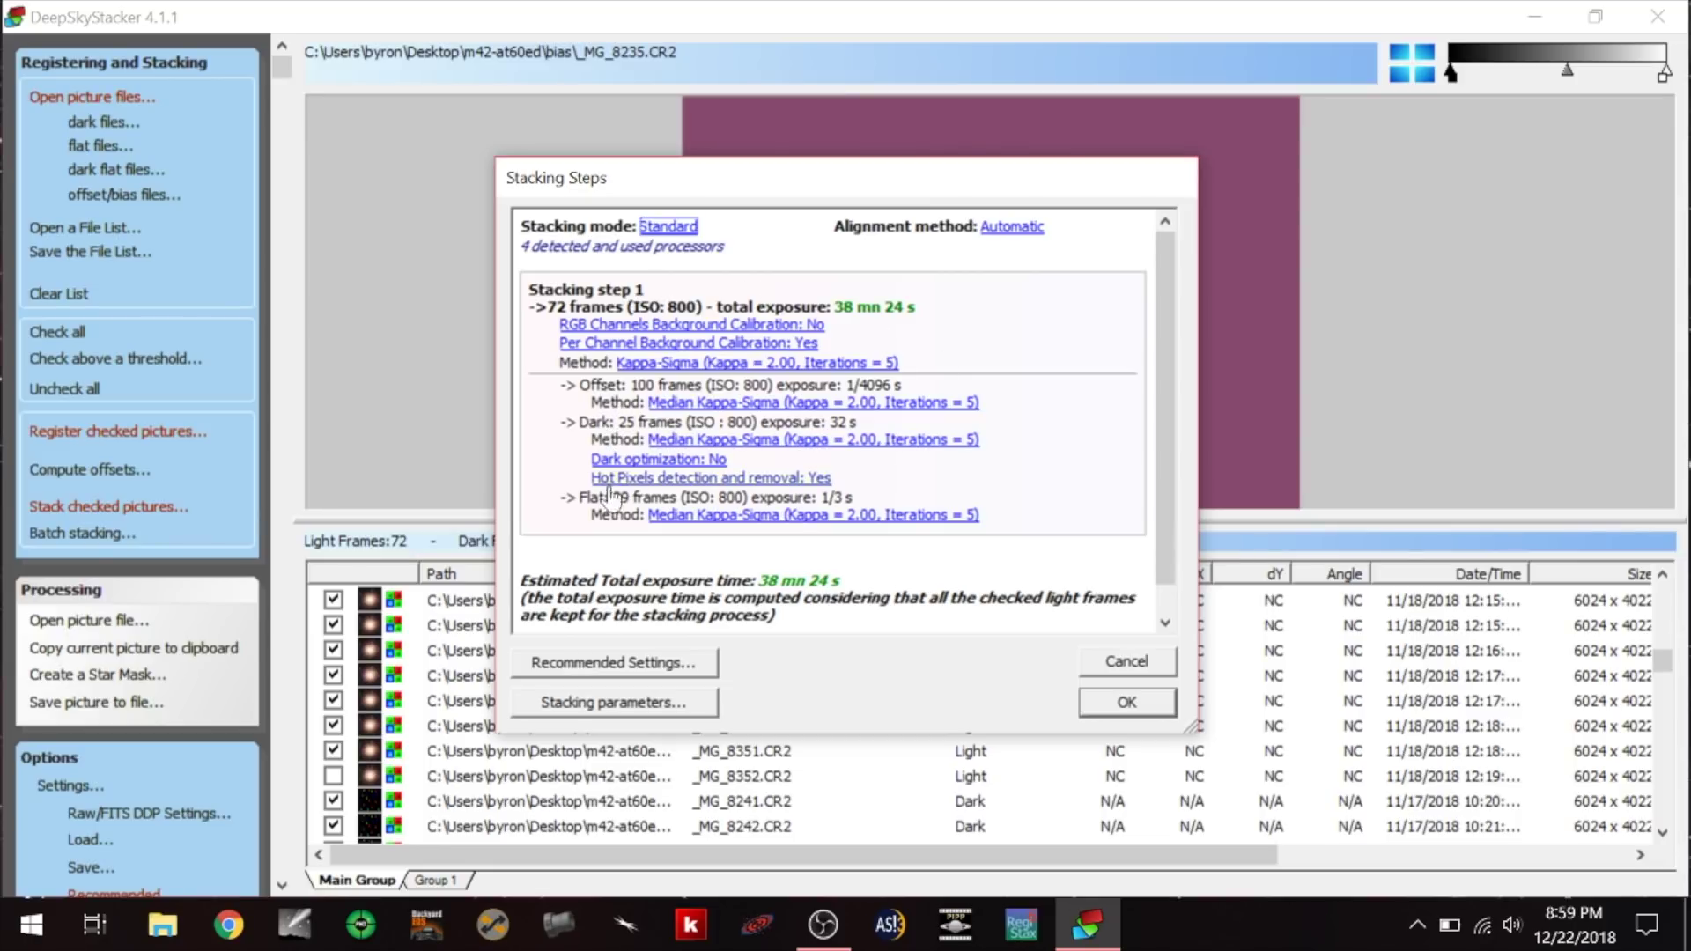
left_click_drag(1166, 403, 1174, 476)
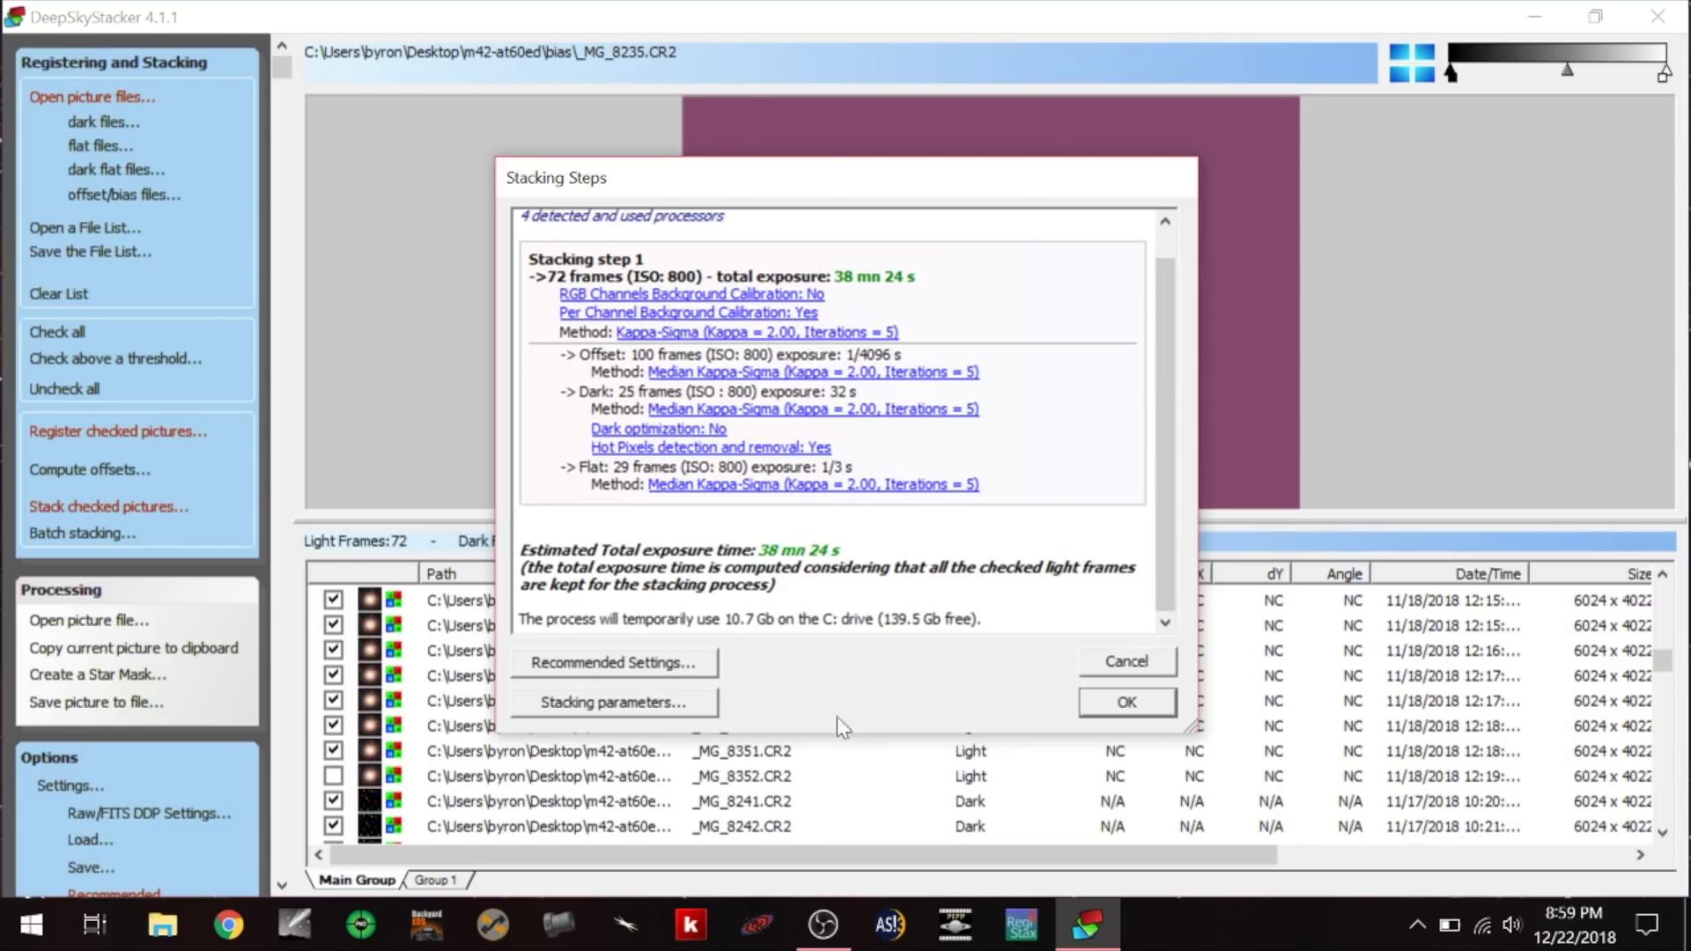
left_click(1127, 705)
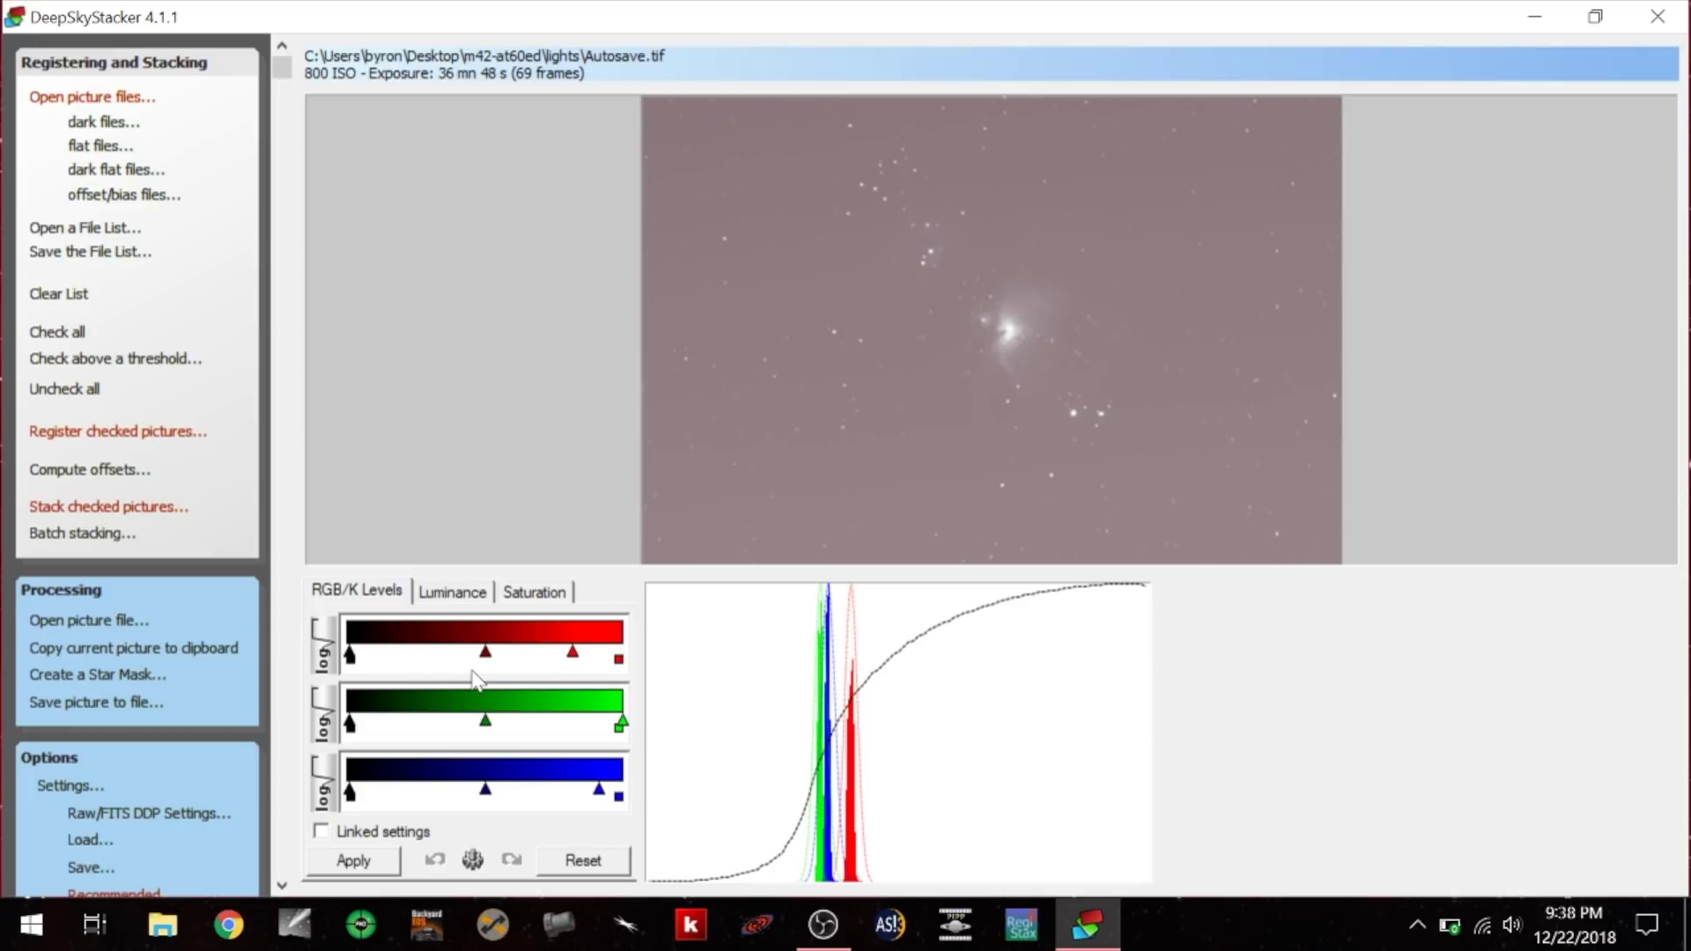
Save the stacked picture as a 16-bit TIFF named stack in the Desktop folder m42-at60ed, with adjustments embedded but not applied.
left_click(103, 712)
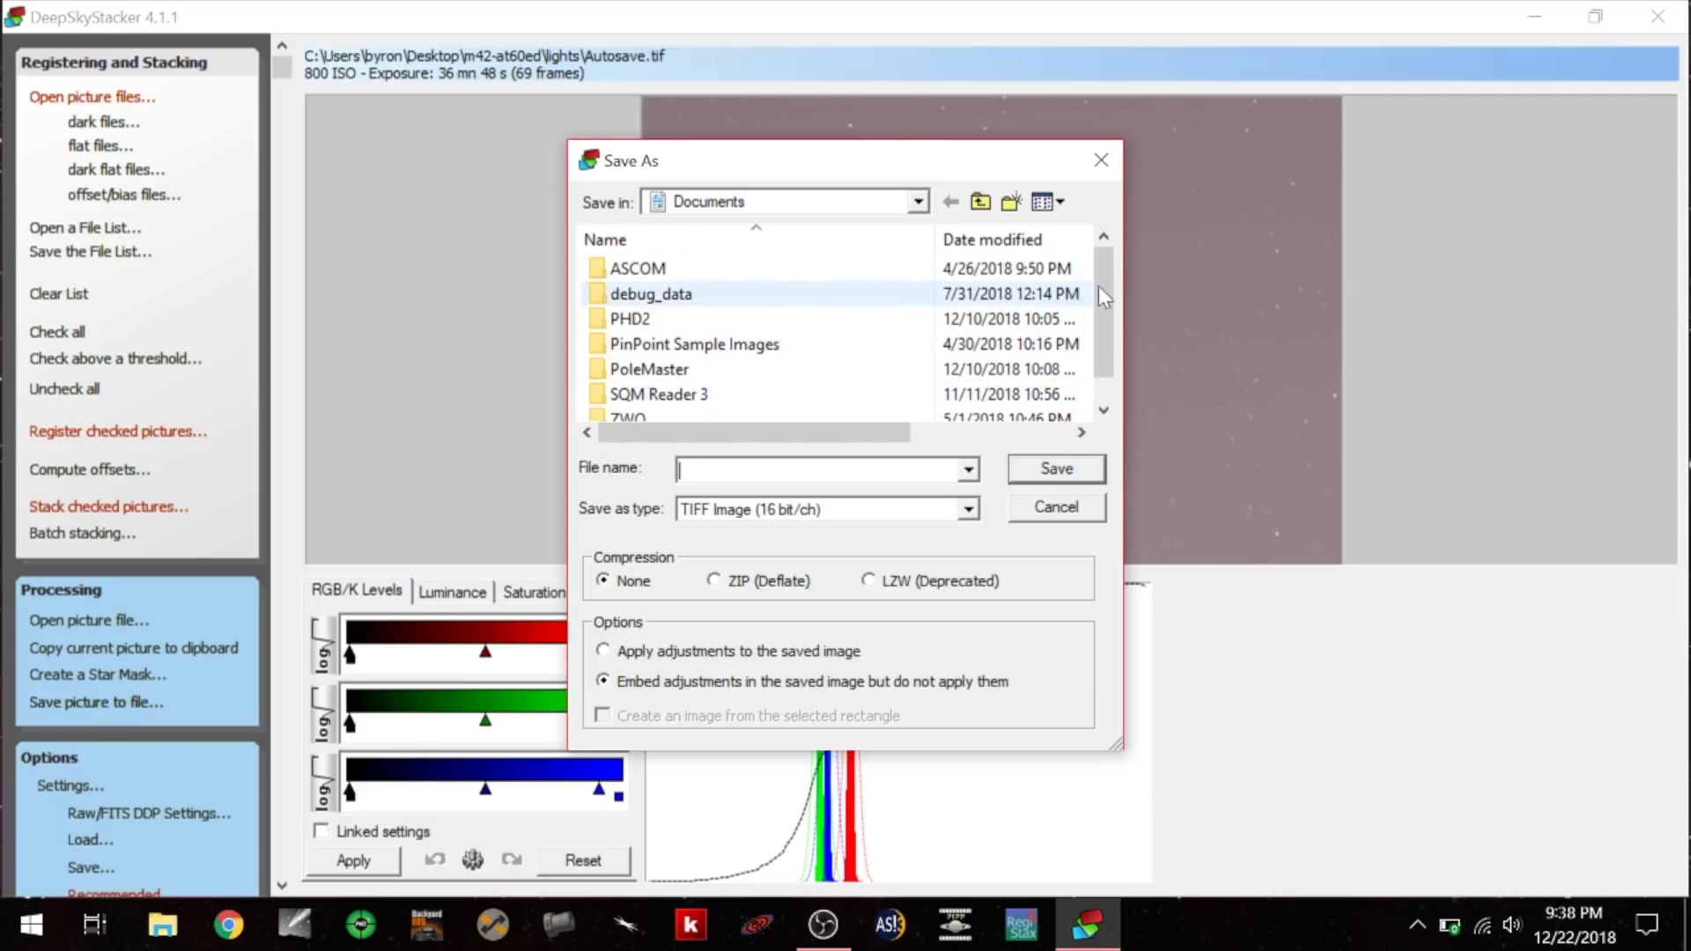
scroll(1104, 296, "down", 1)
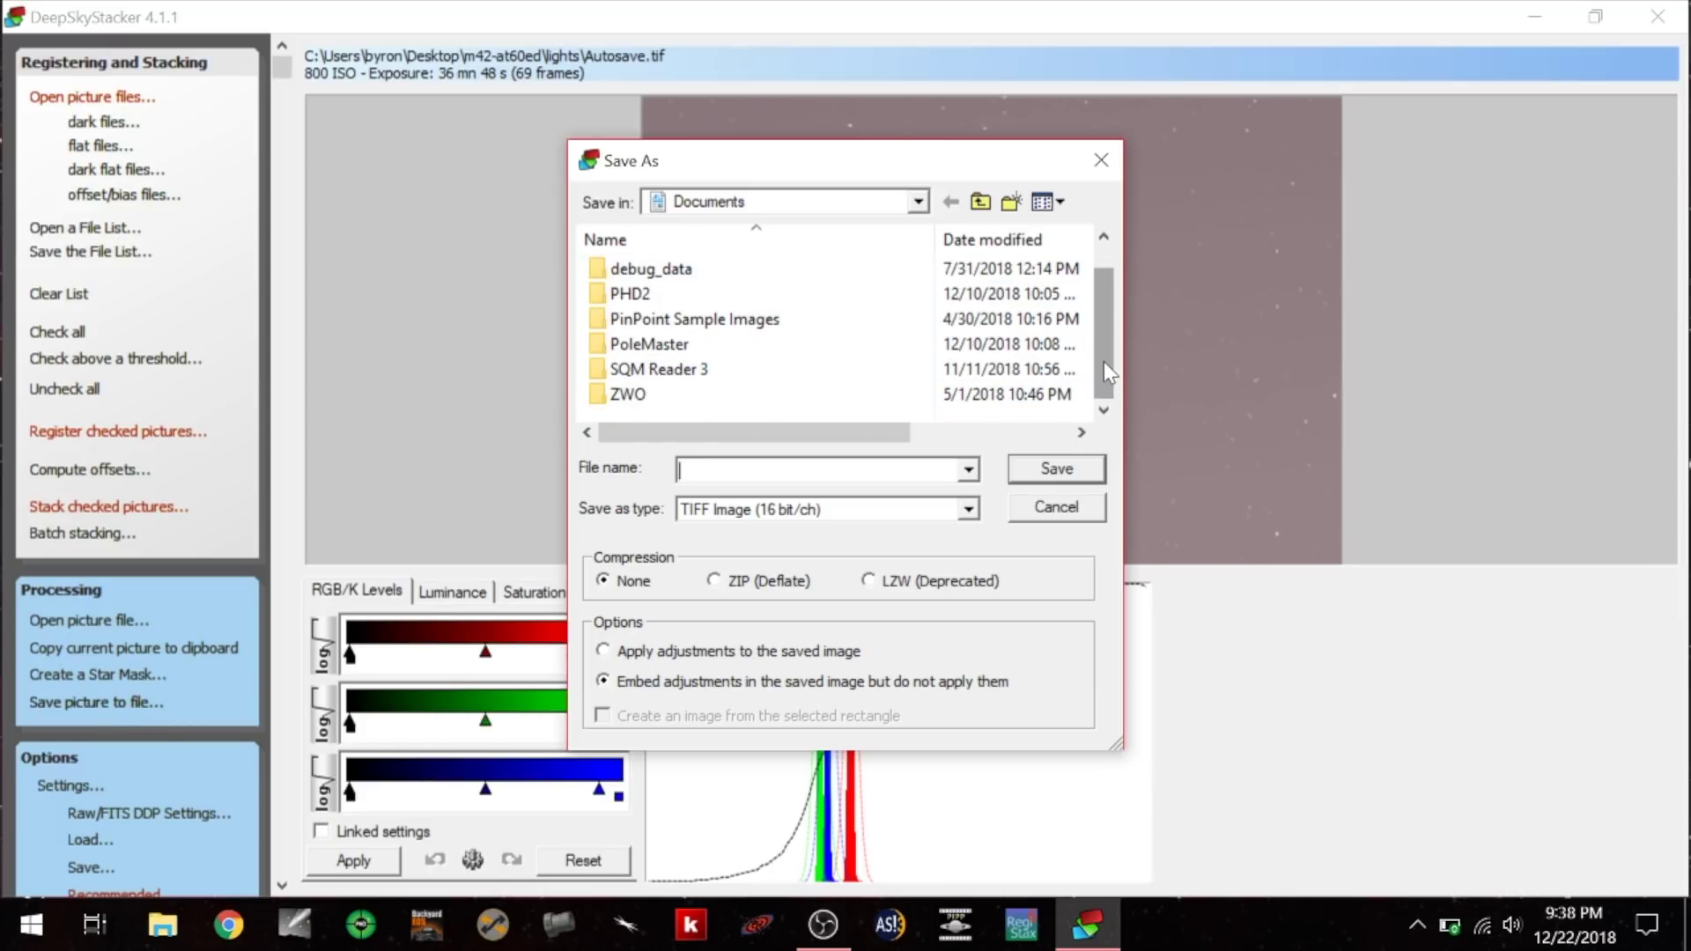
left_click(917, 202)
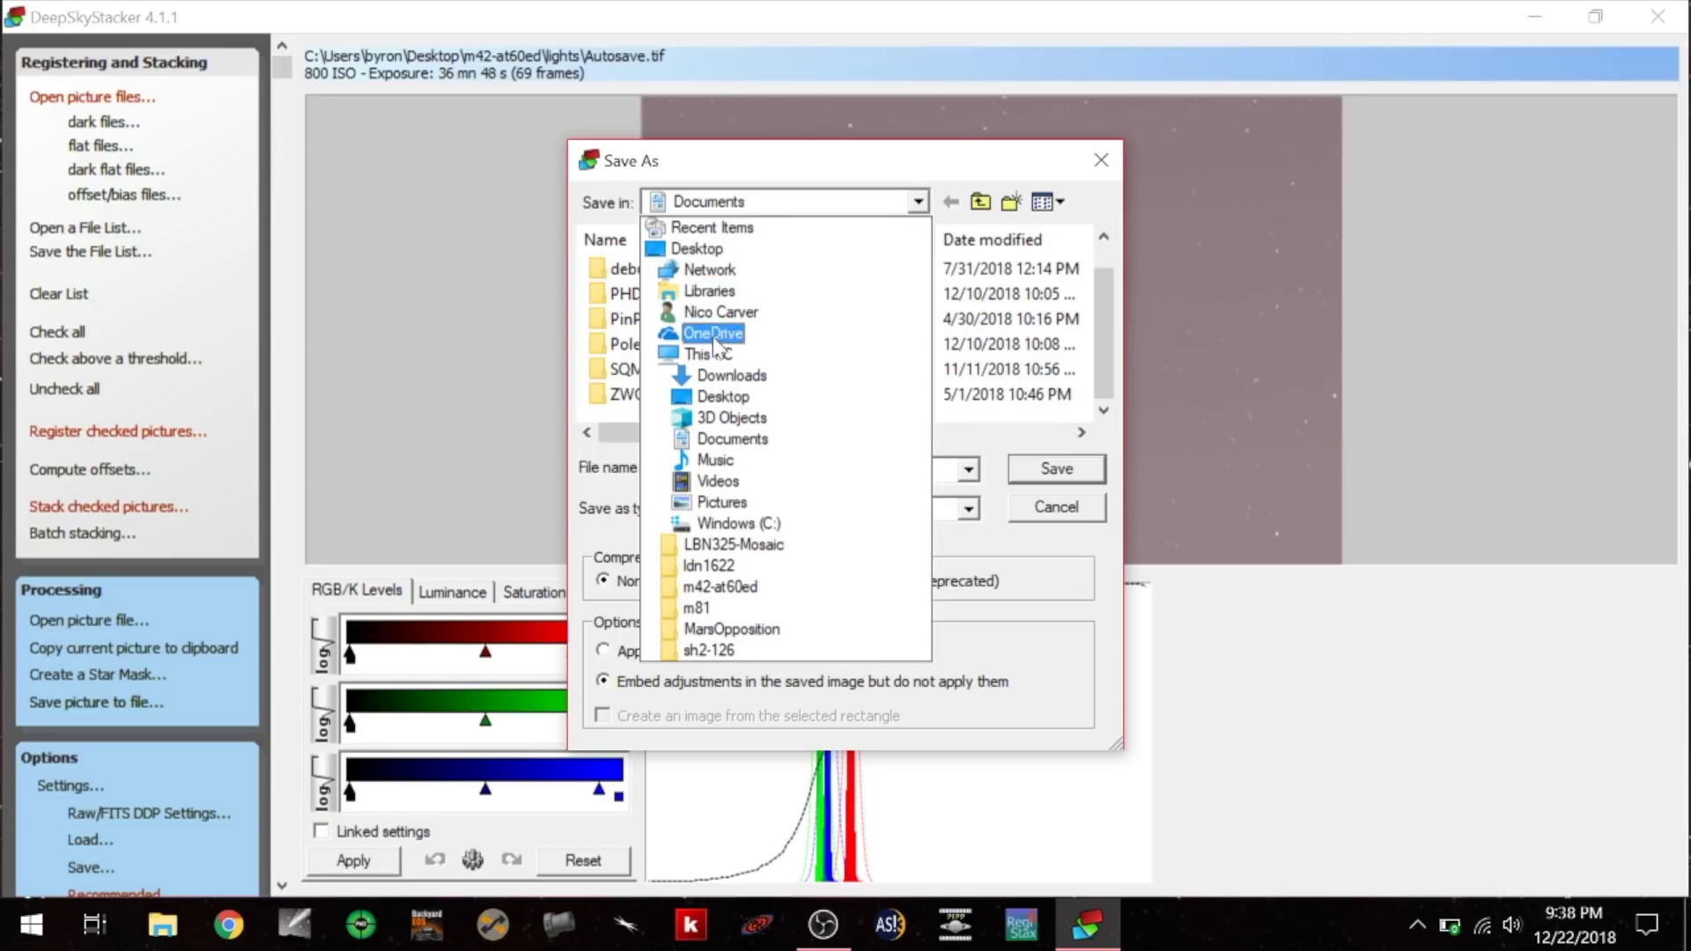
left_click(721, 396)
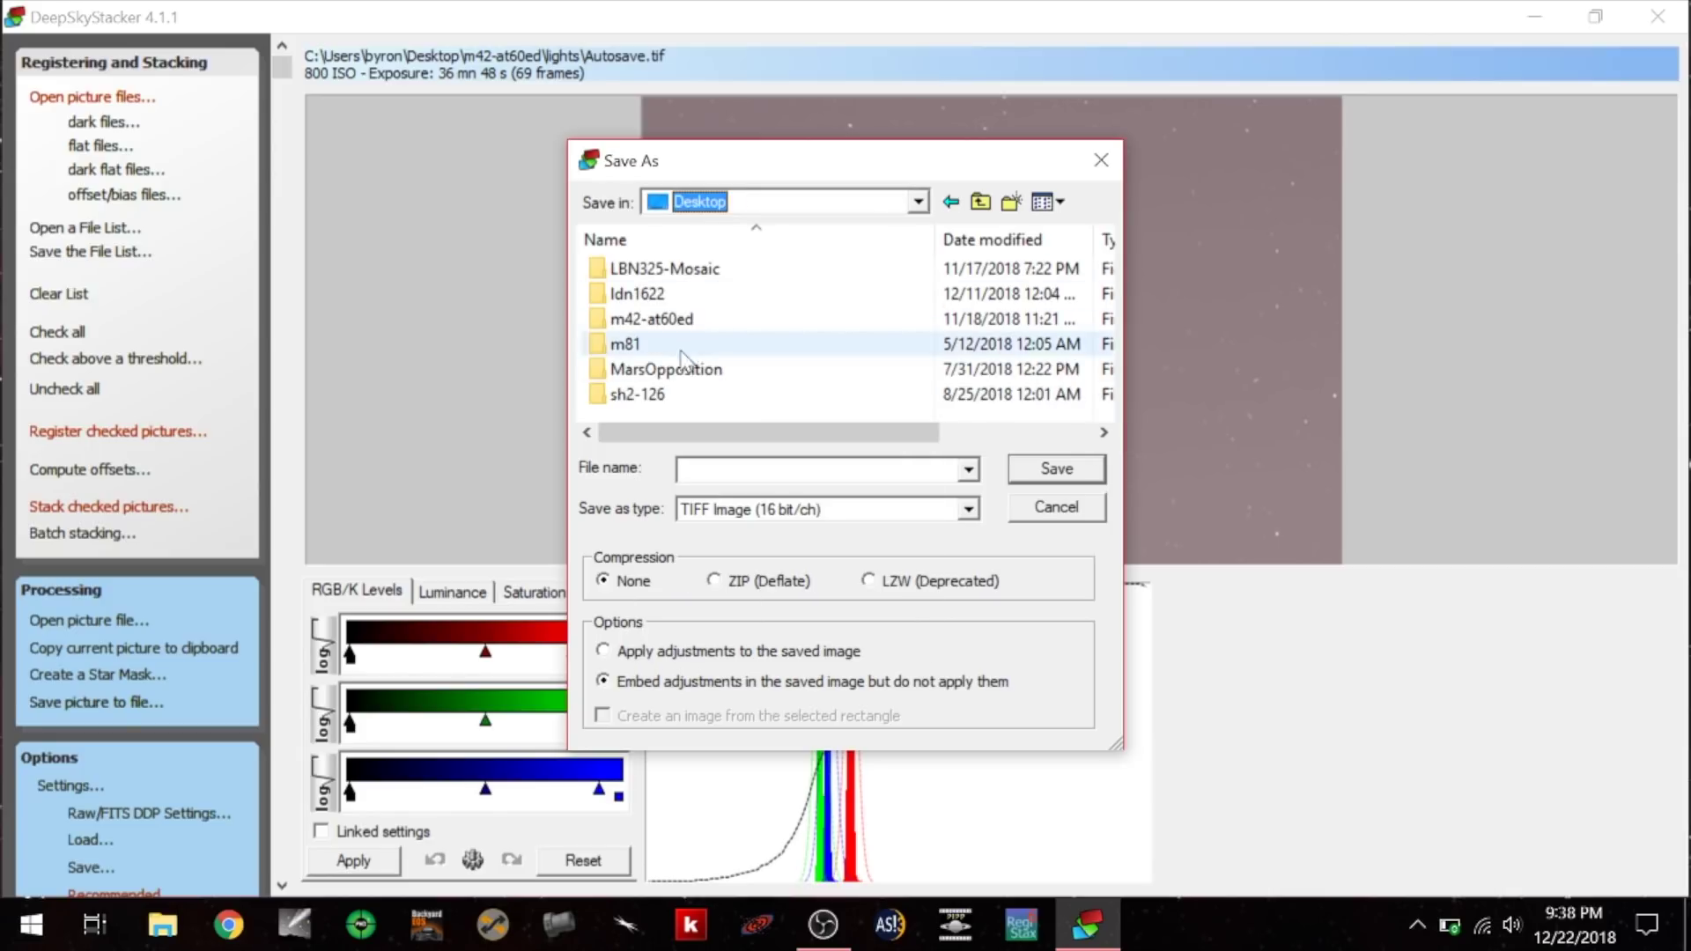
left_click(702, 330)
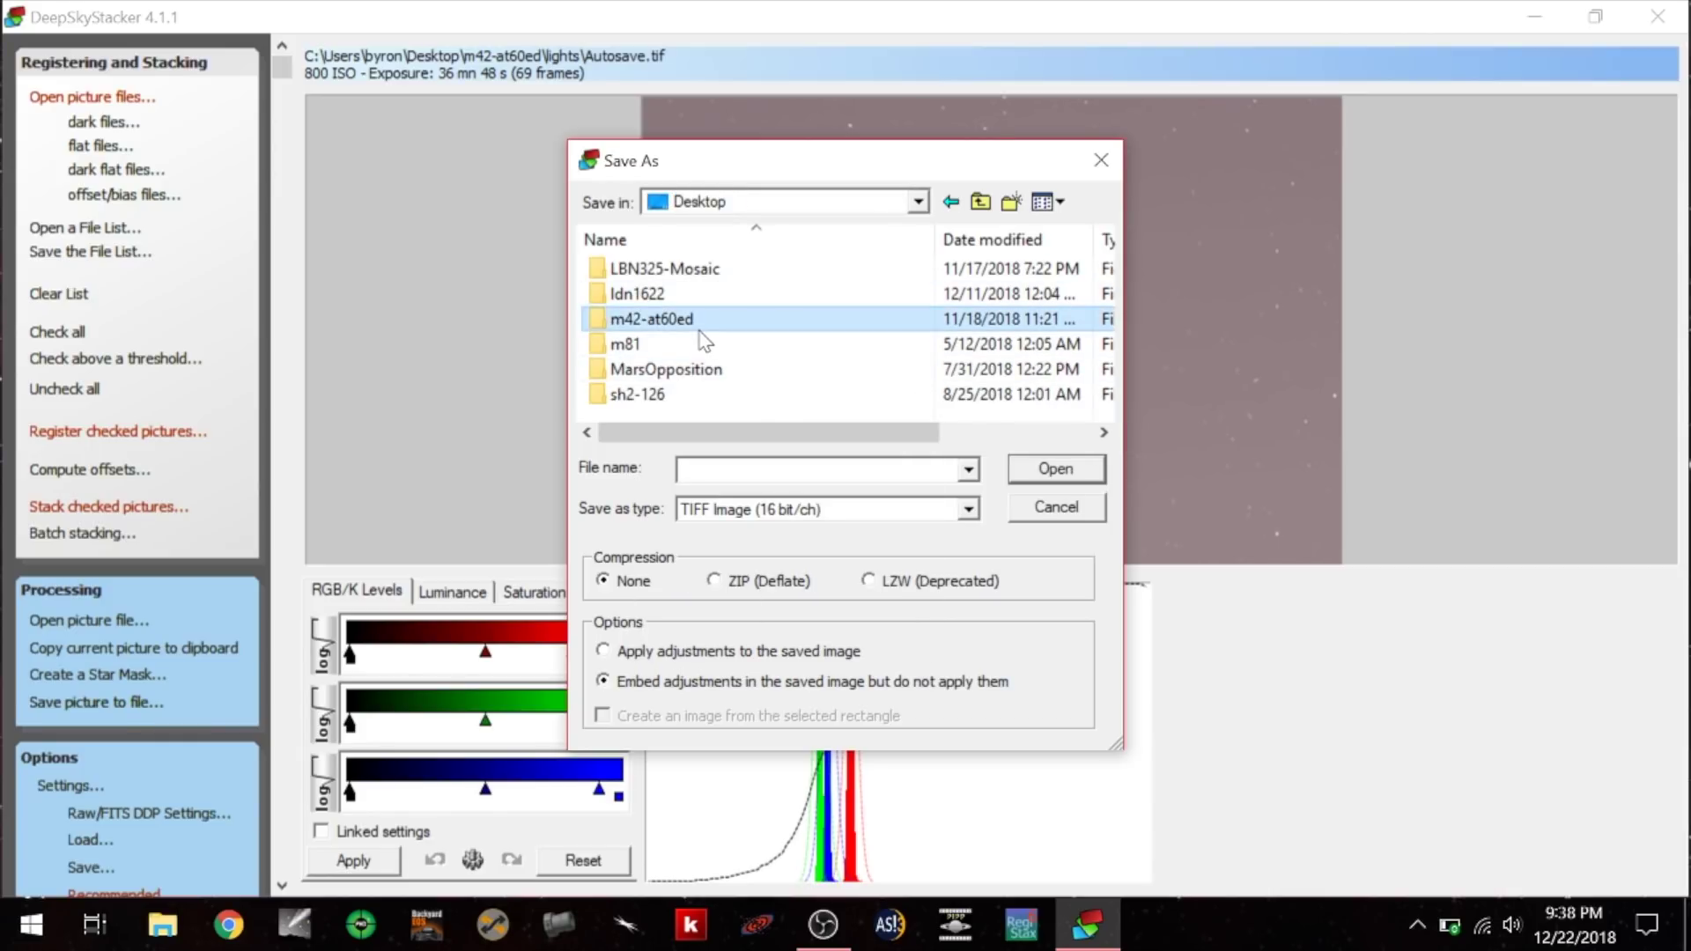
double_click(701, 328)
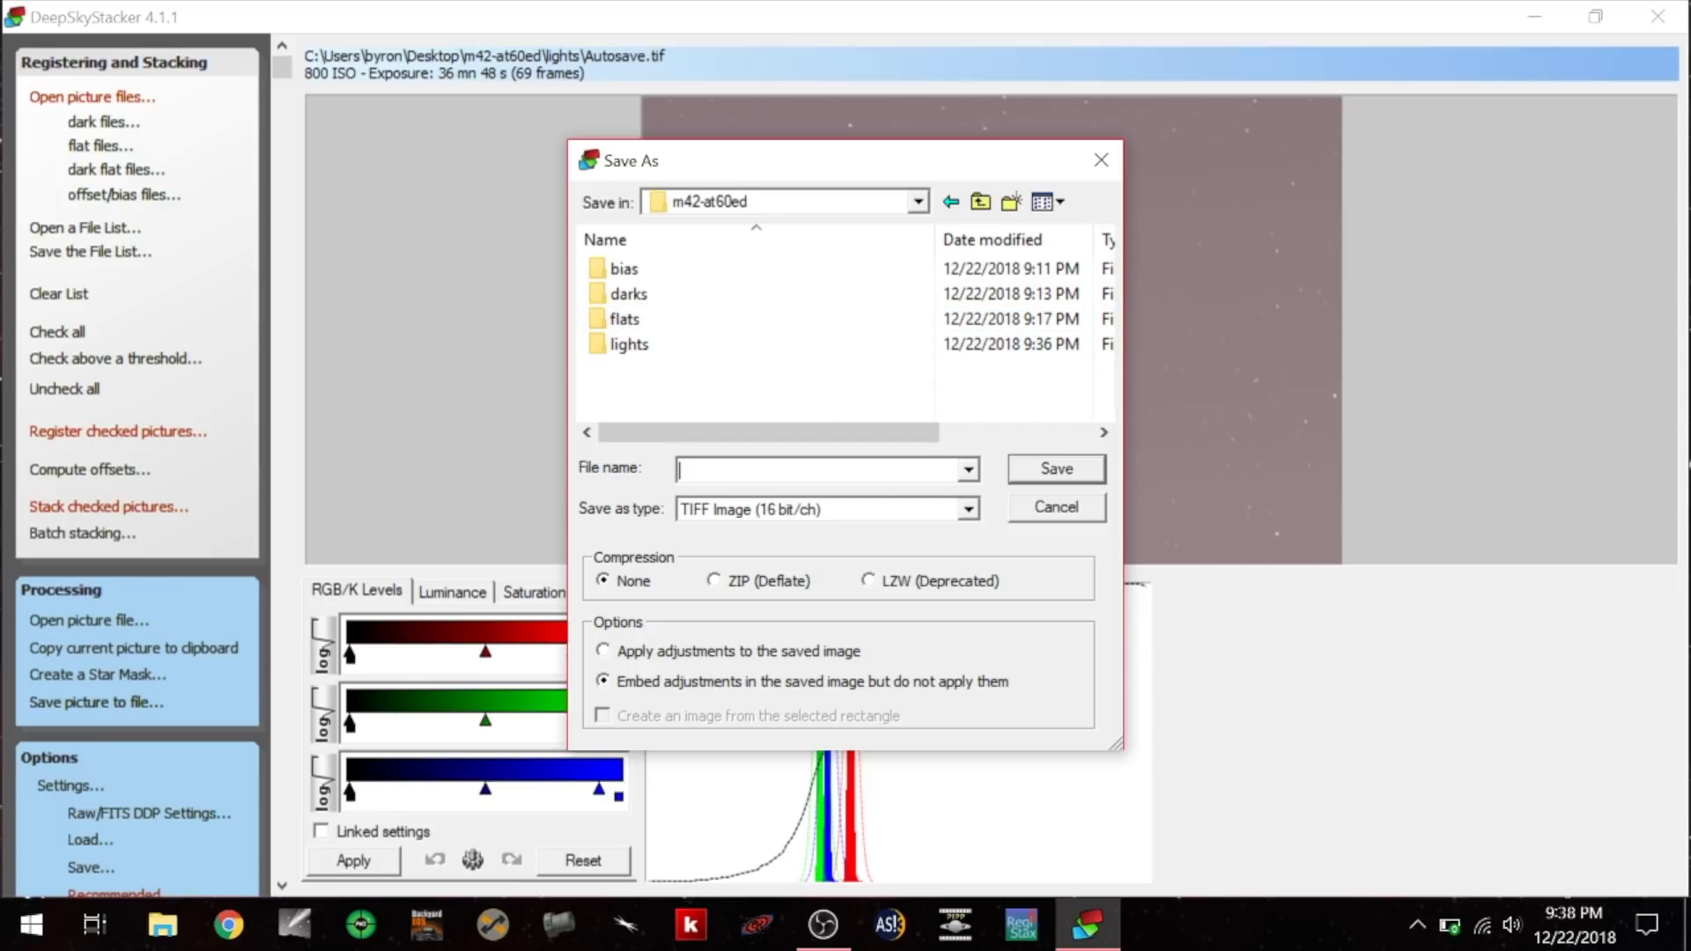
type("stack")
left_click(1070, 470)
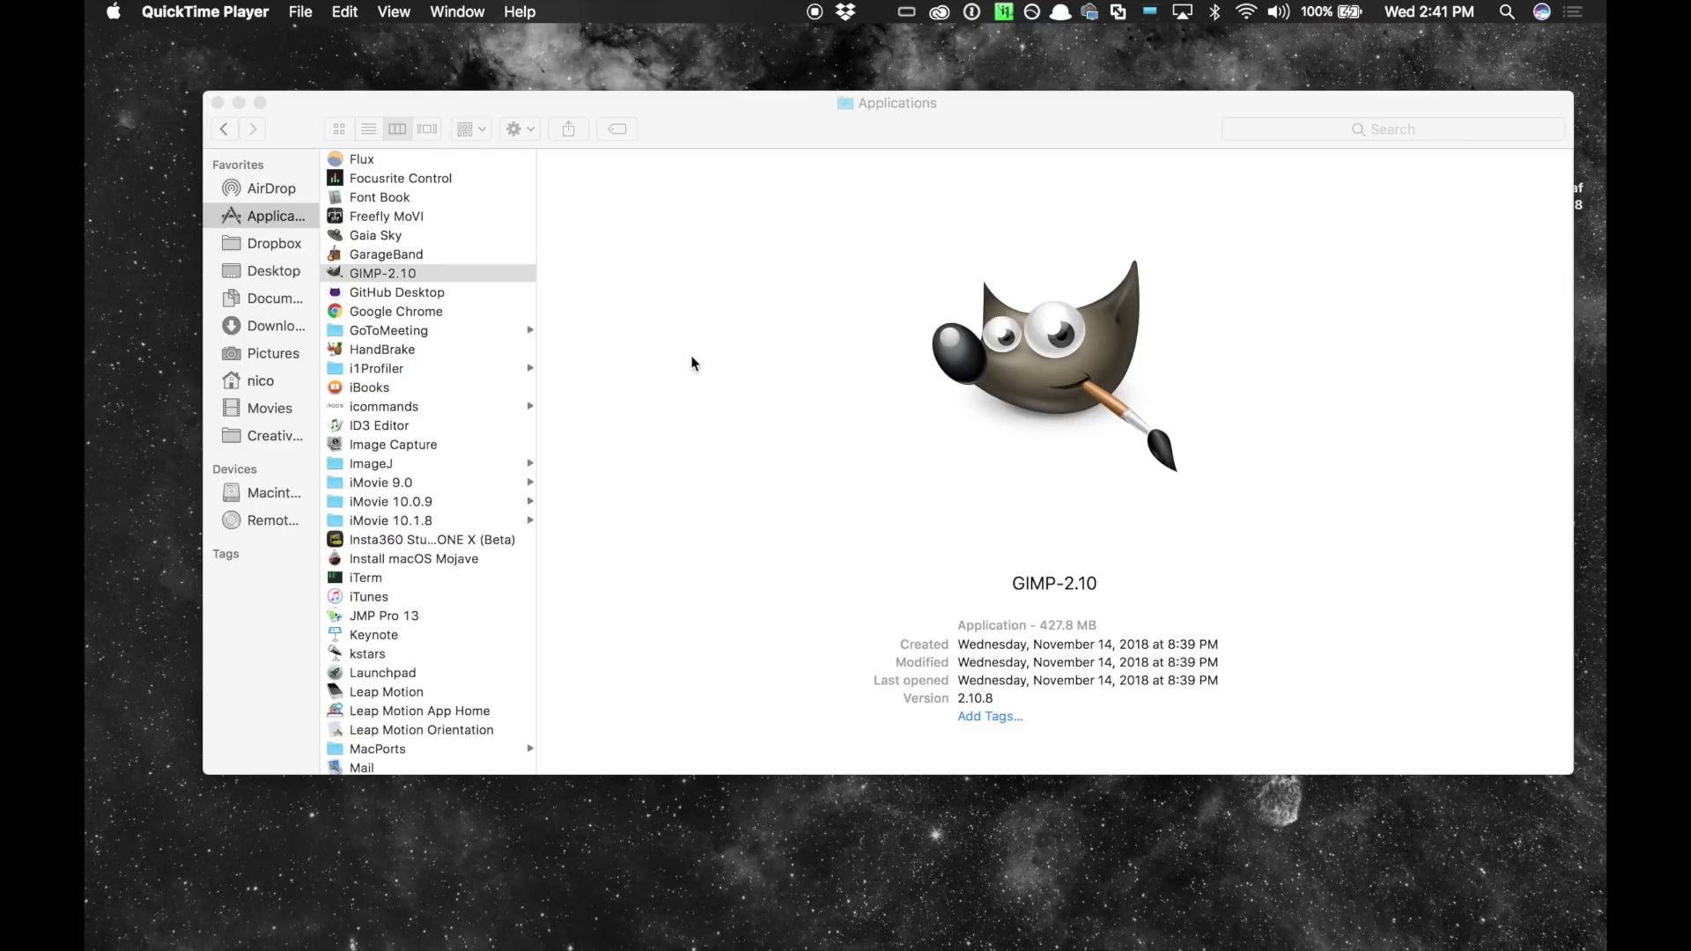
Launch GIMP-2.10 and open the recently used image stack.TIF.
left_click(446, 278)
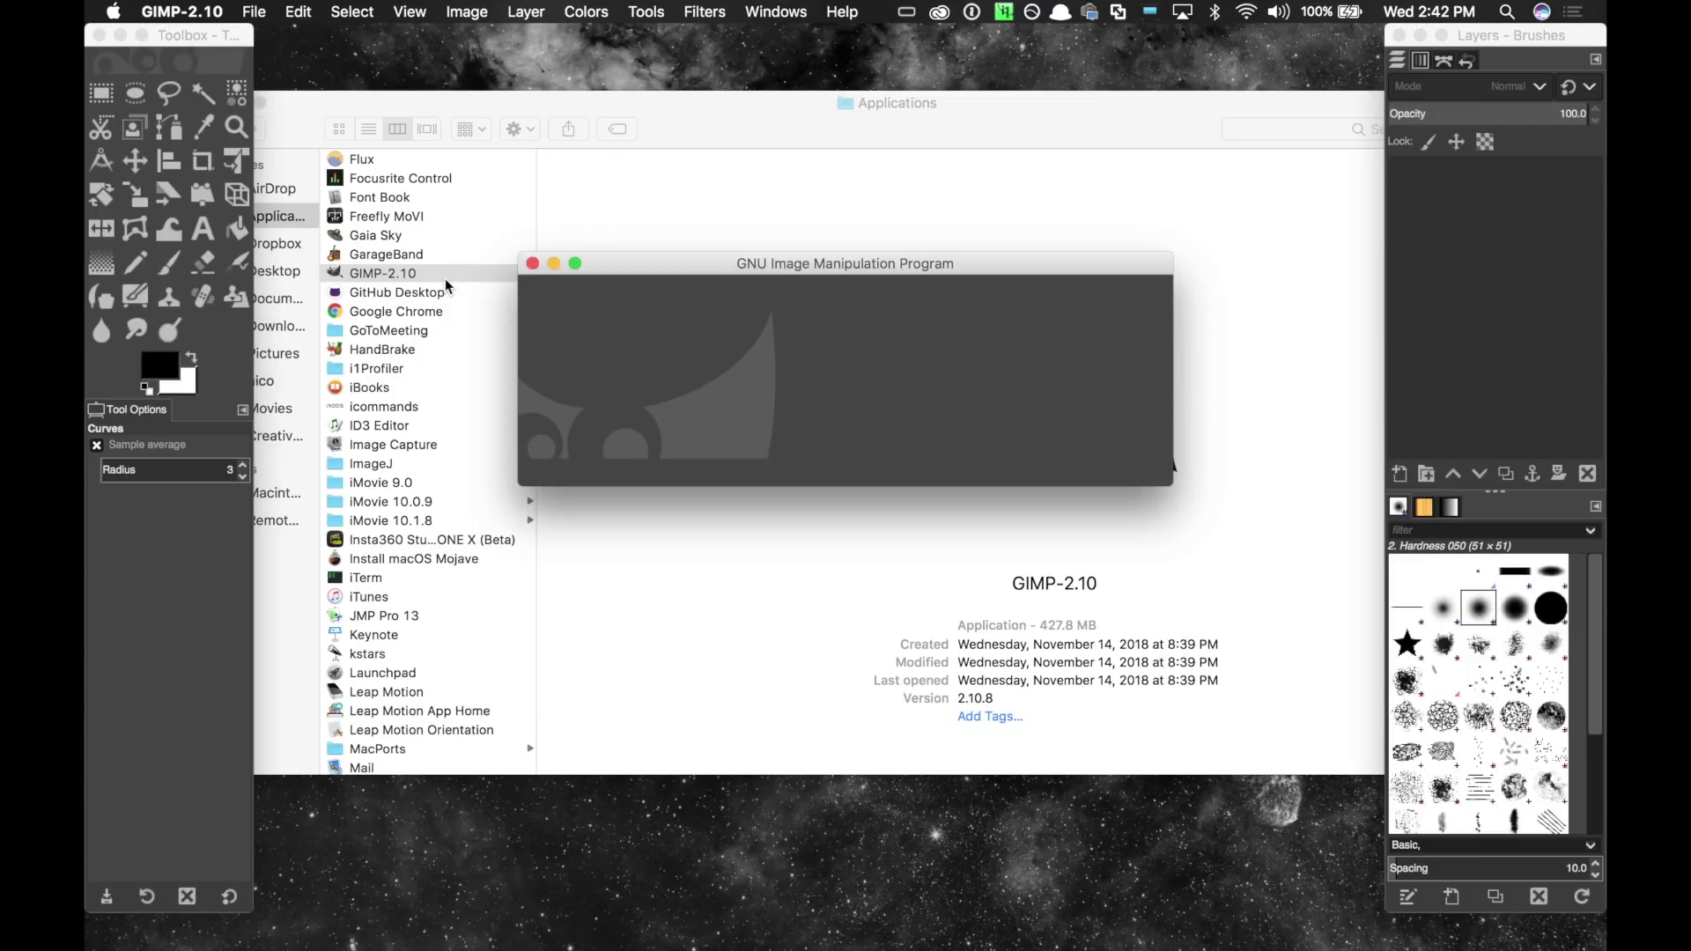
left_click(255, 12)
left_click(287, 74)
left_click(636, 162)
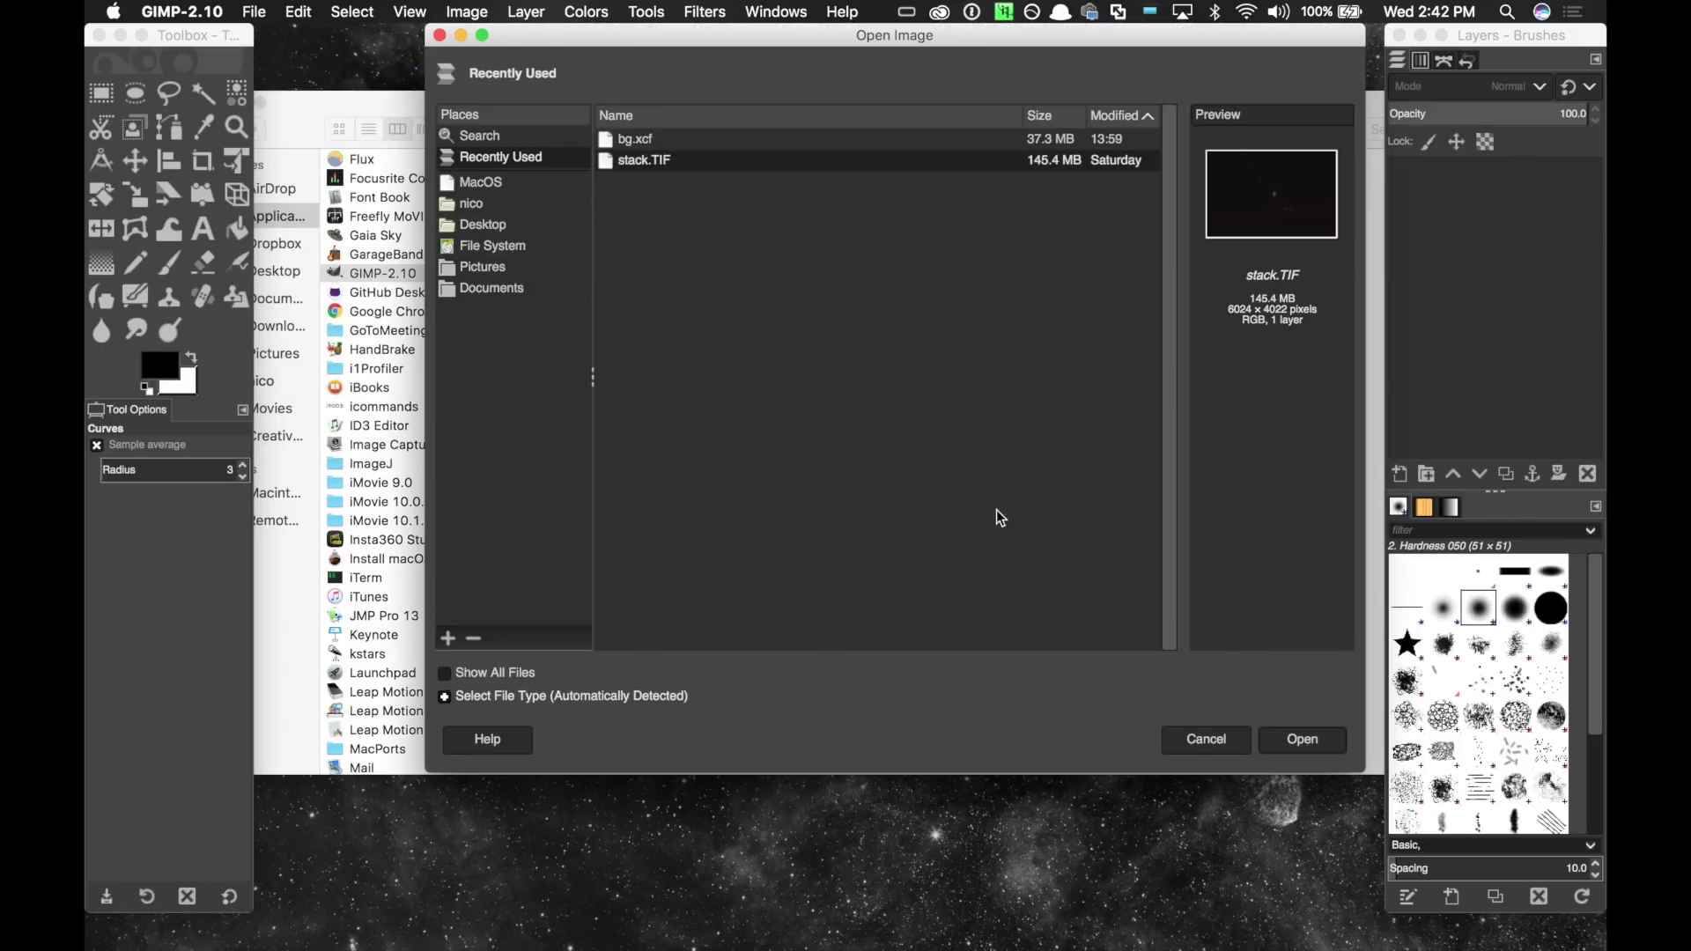
left_click(1298, 740)
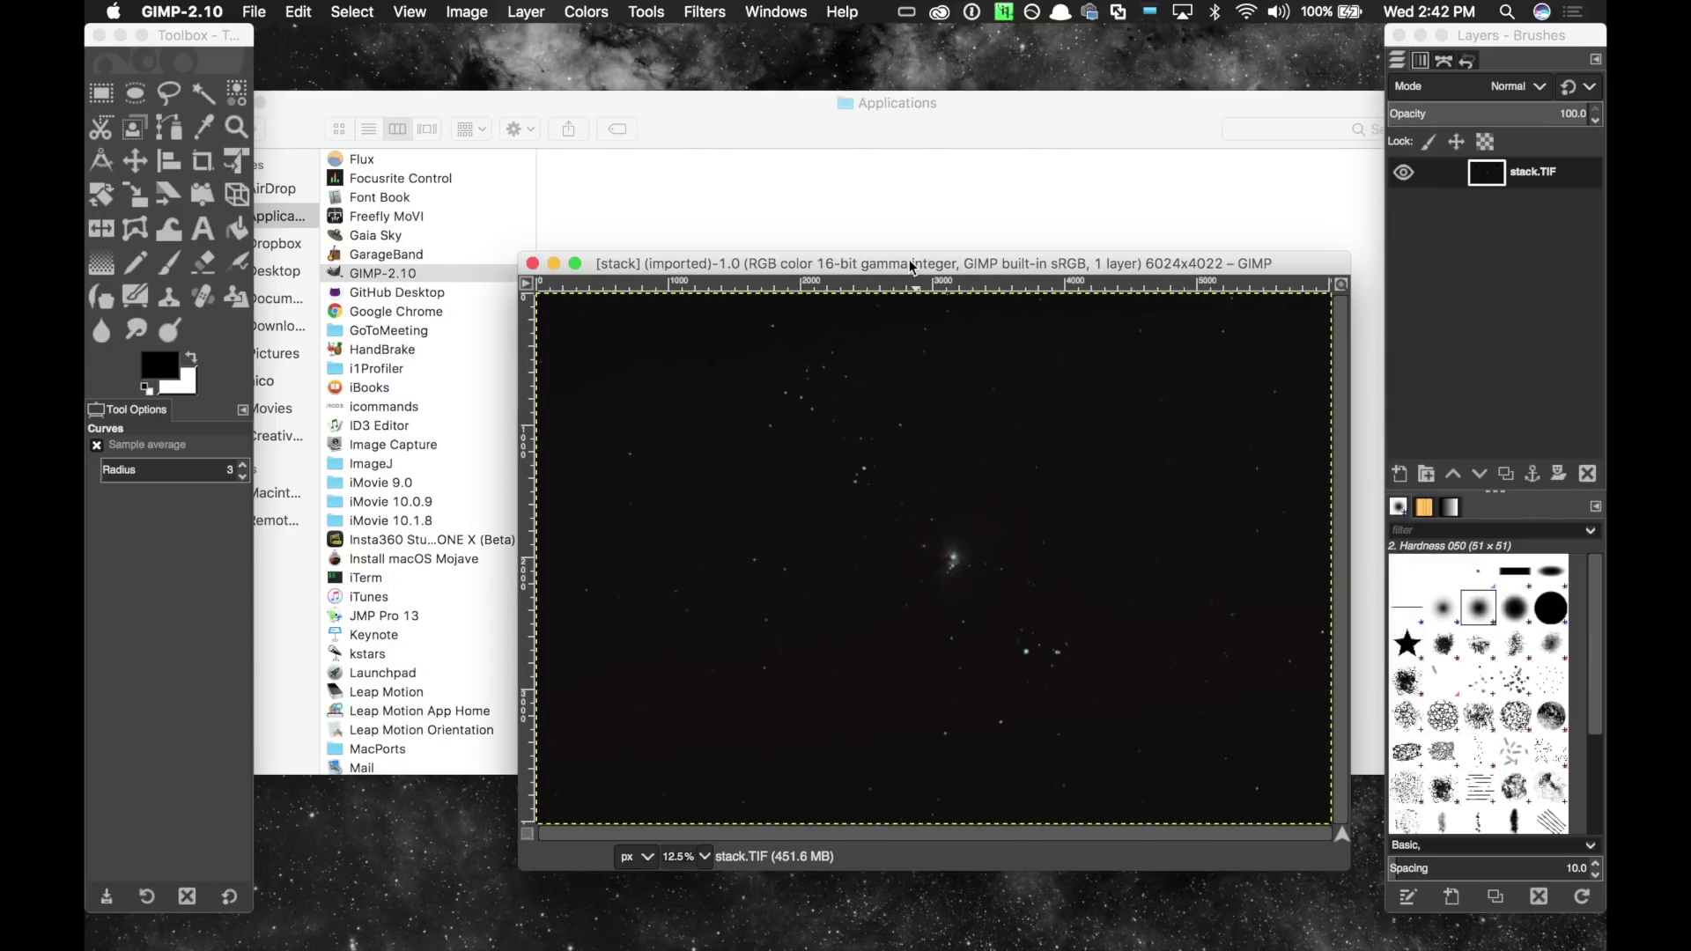
Enlarge the image window to fill the space between the toolbox and layers docks, and hide the rulers and layer boundary.
left_click_drag(909, 259, 646, 34)
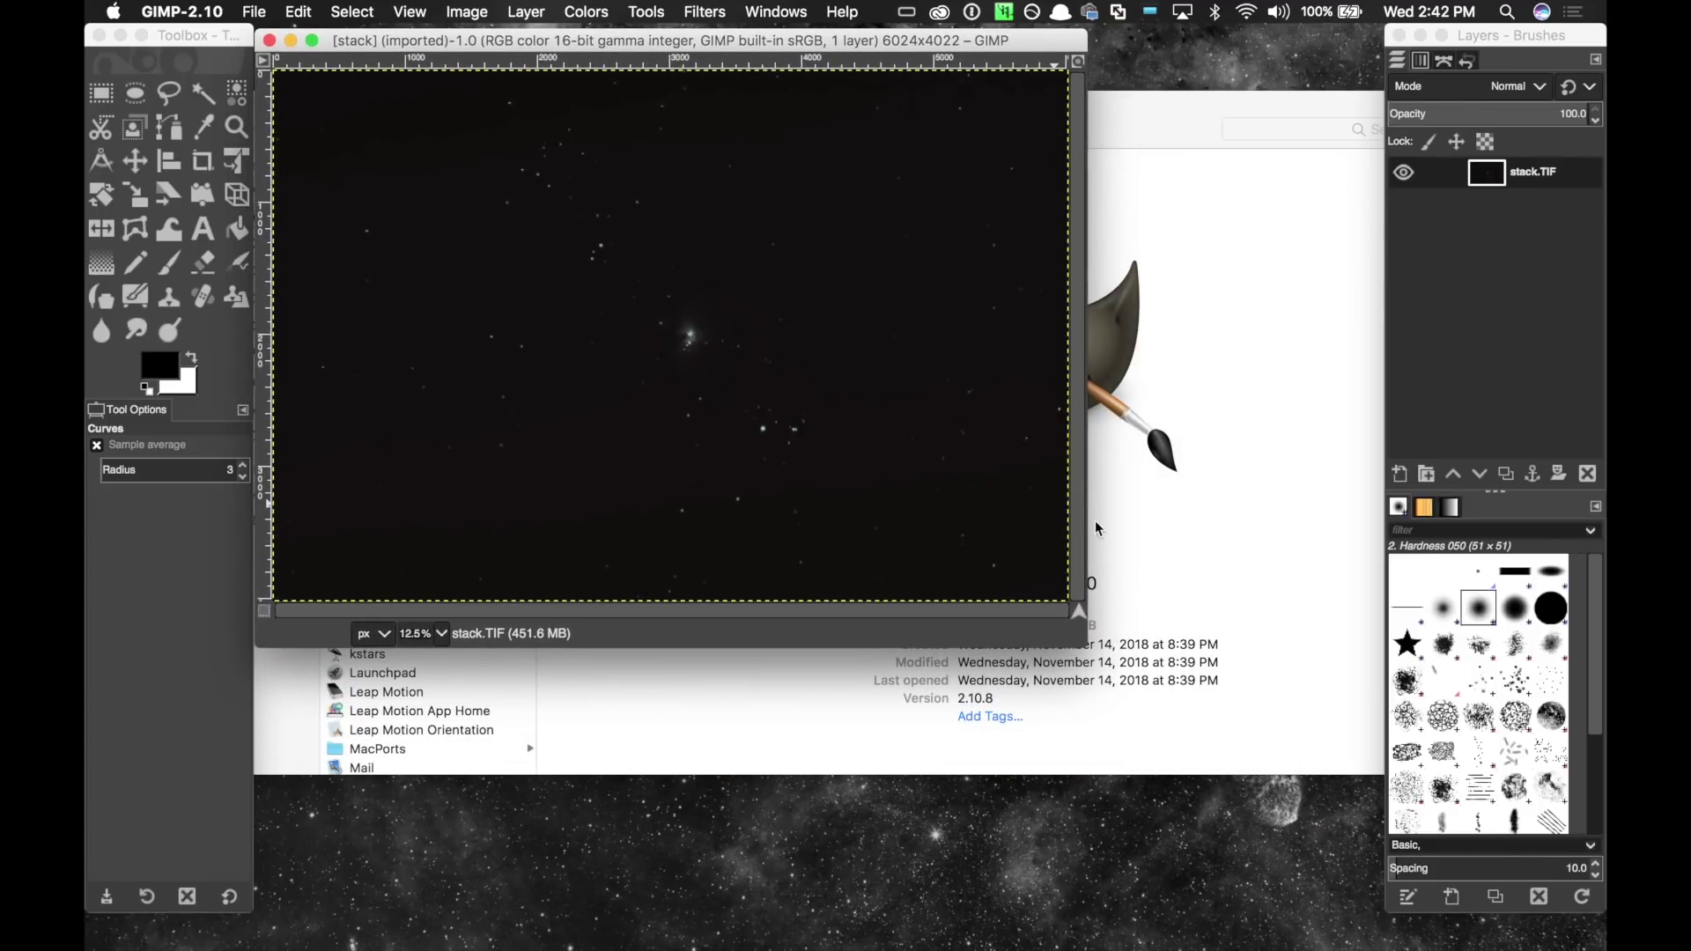
left_click_drag(1084, 642, 1376, 916)
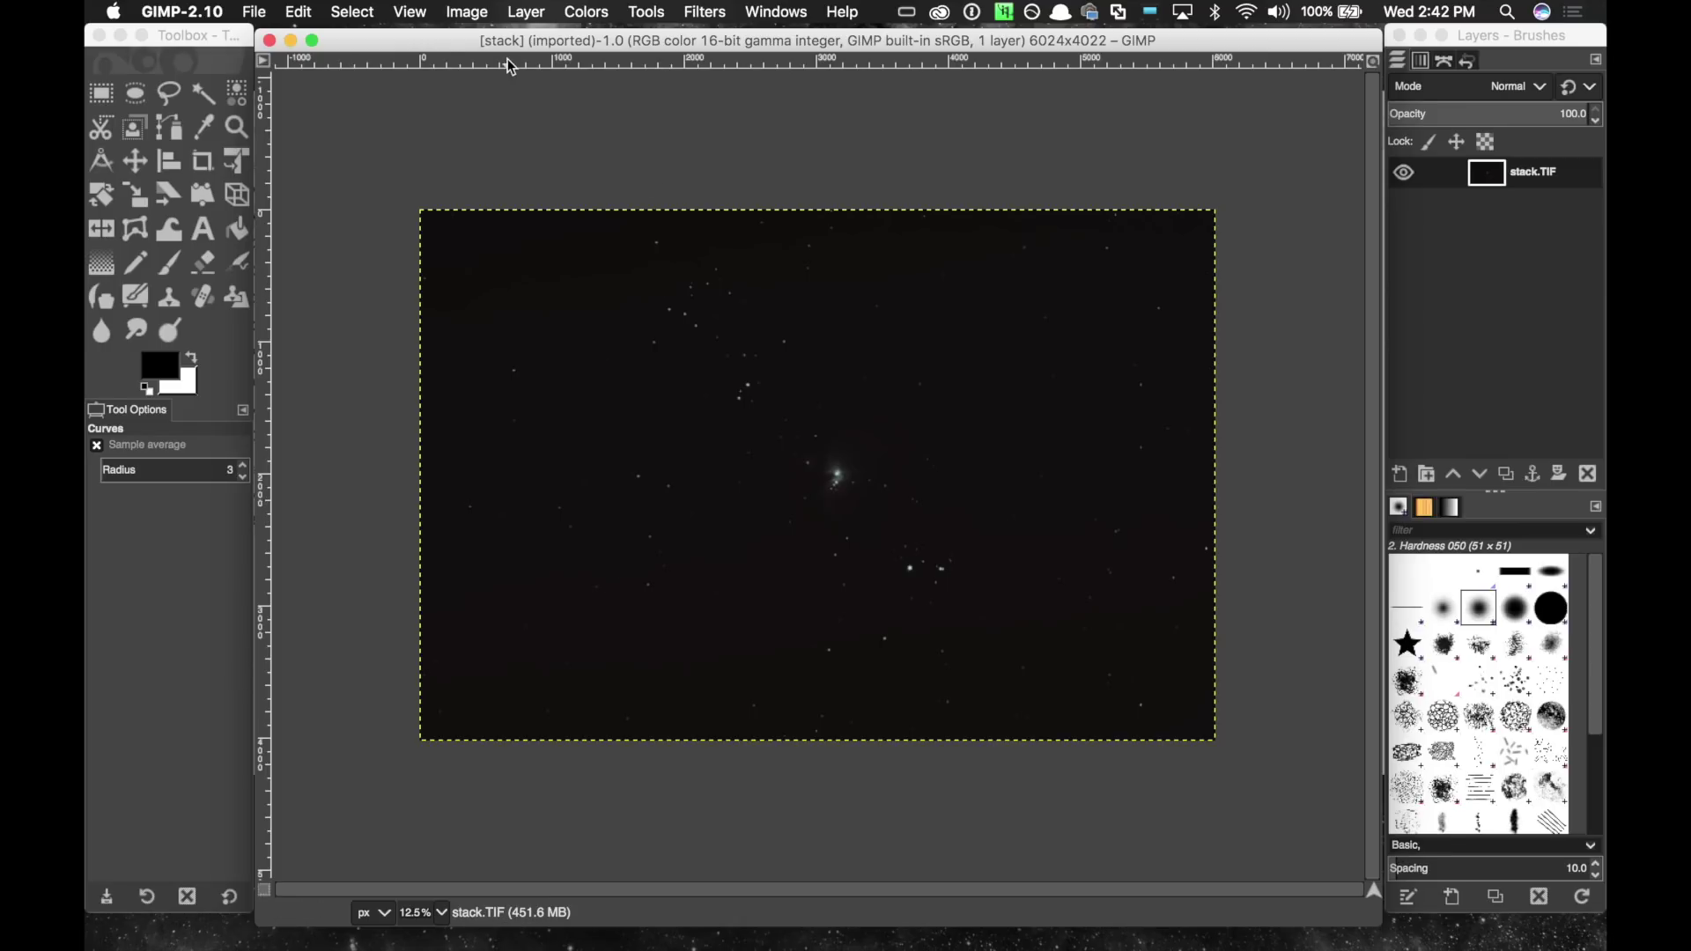
left_click(416, 20)
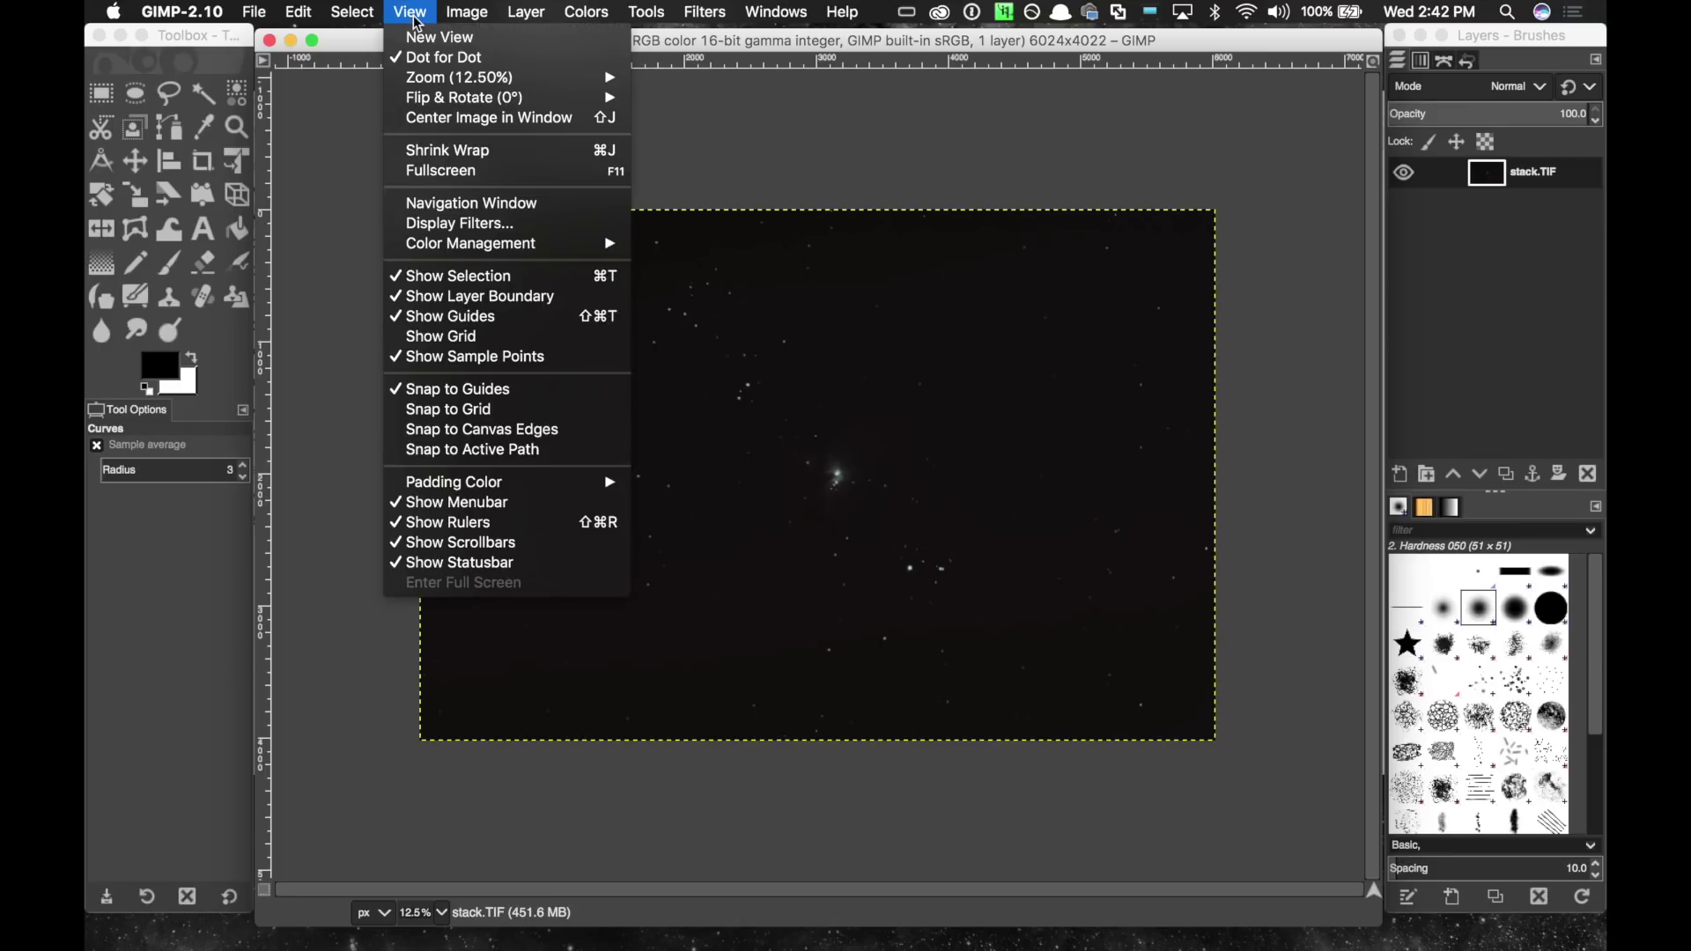
left_click(447, 527)
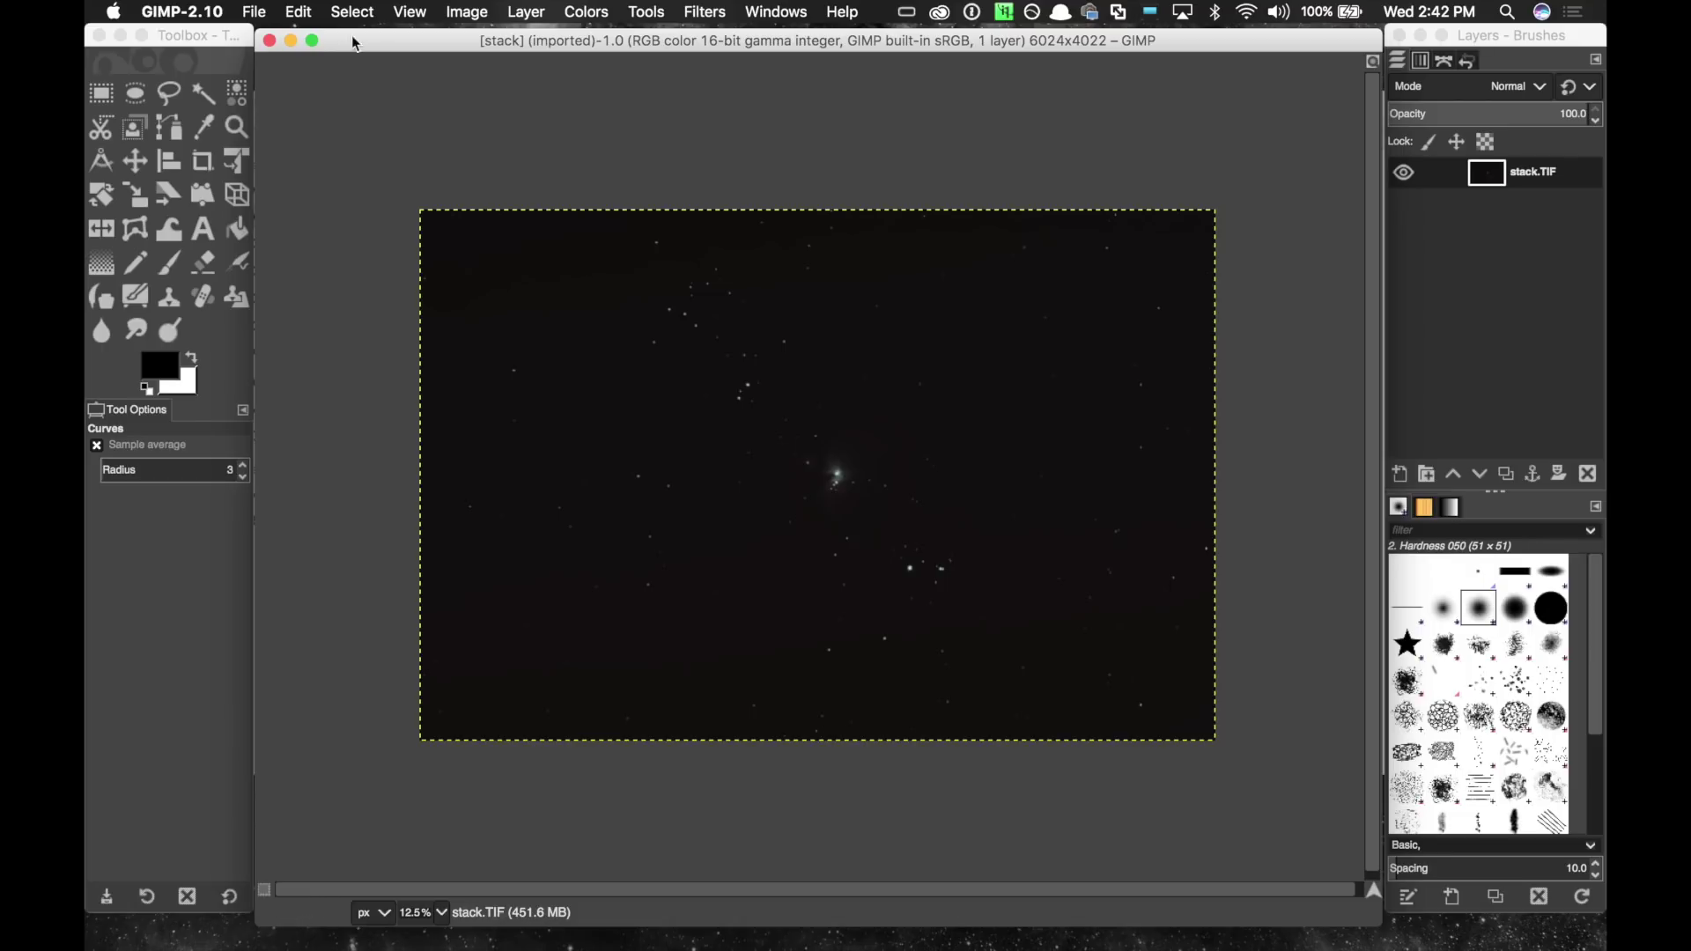
left_click(337, 12)
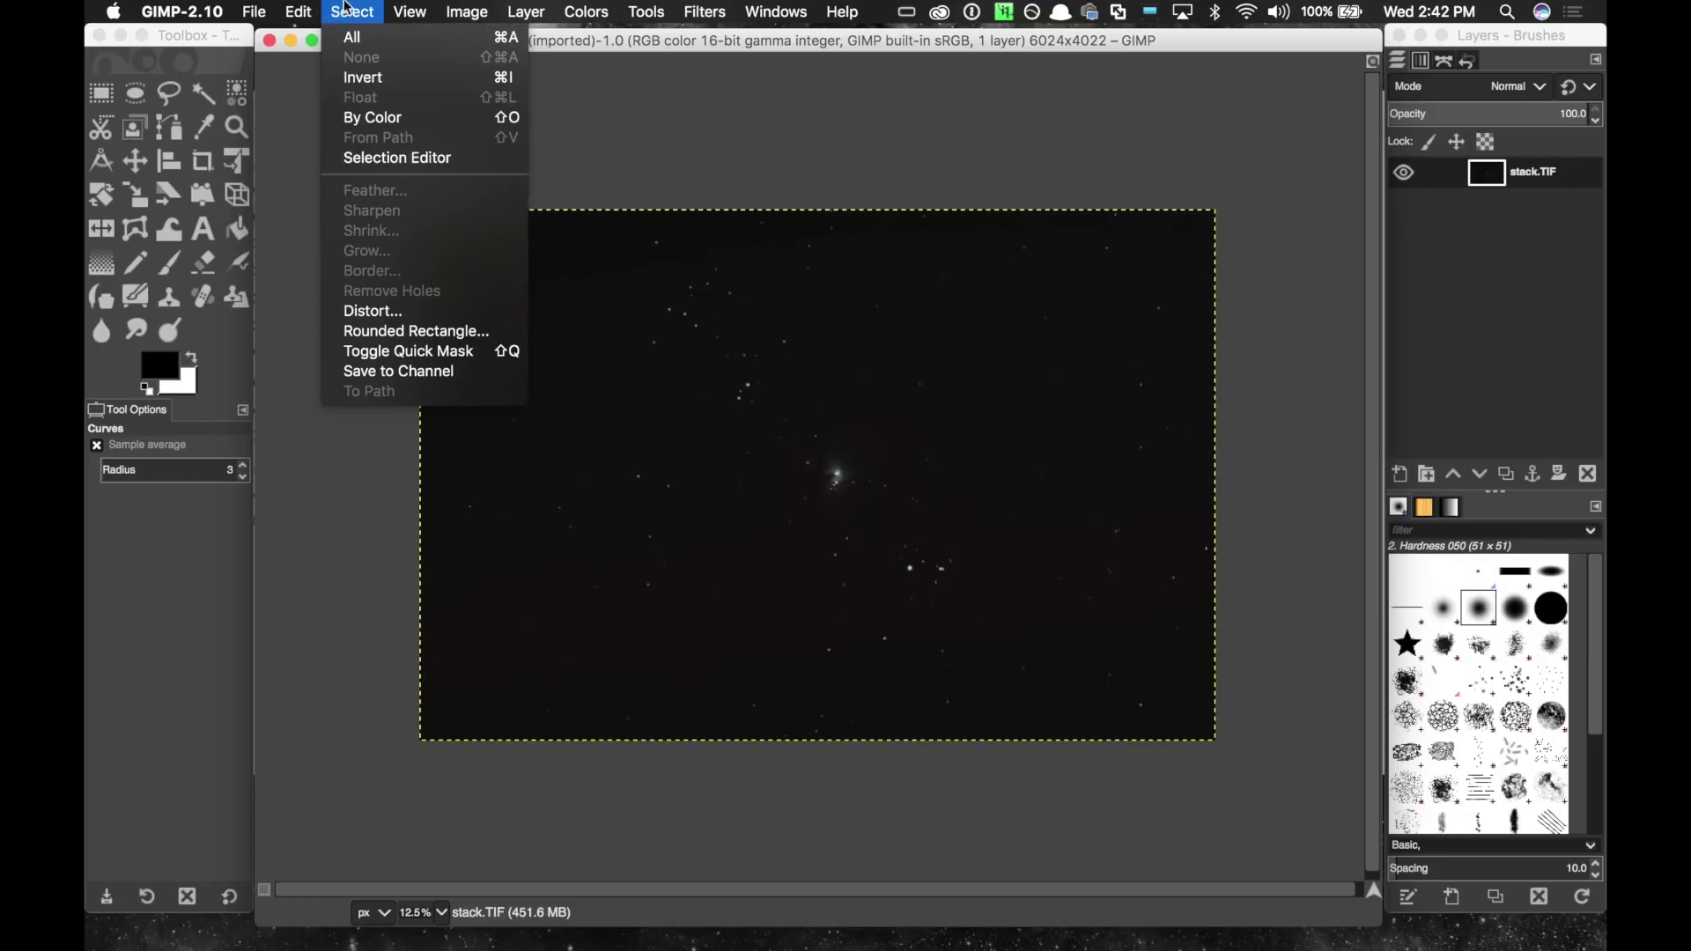
mouse_move(410, 12)
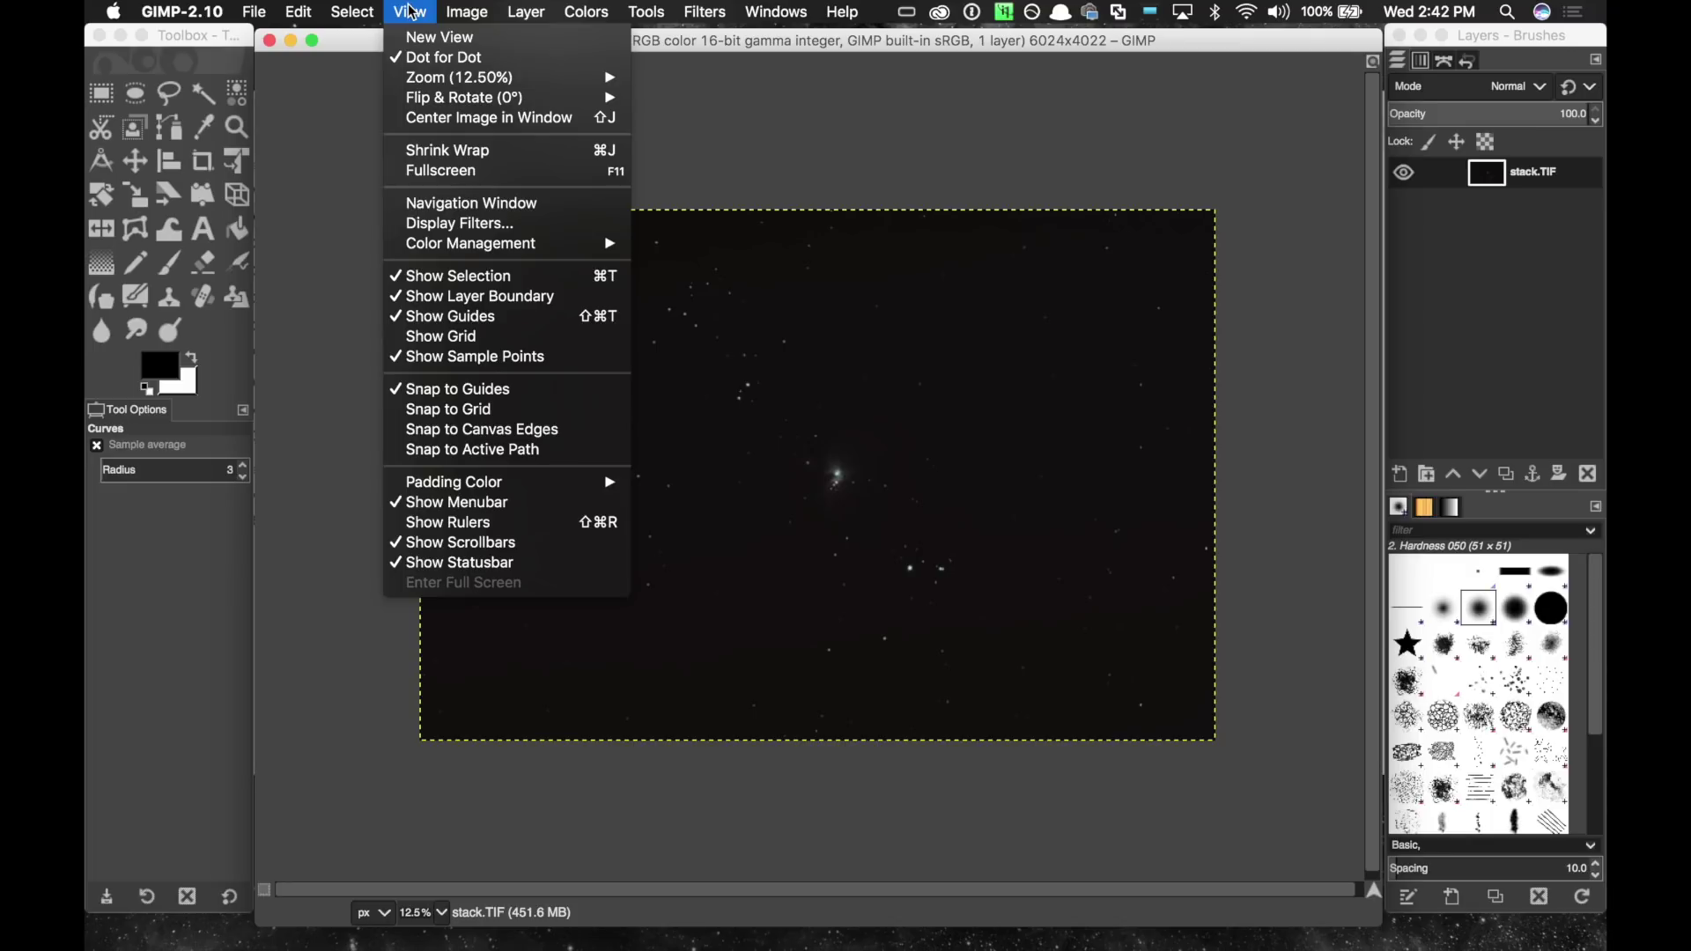
left_click(463, 297)
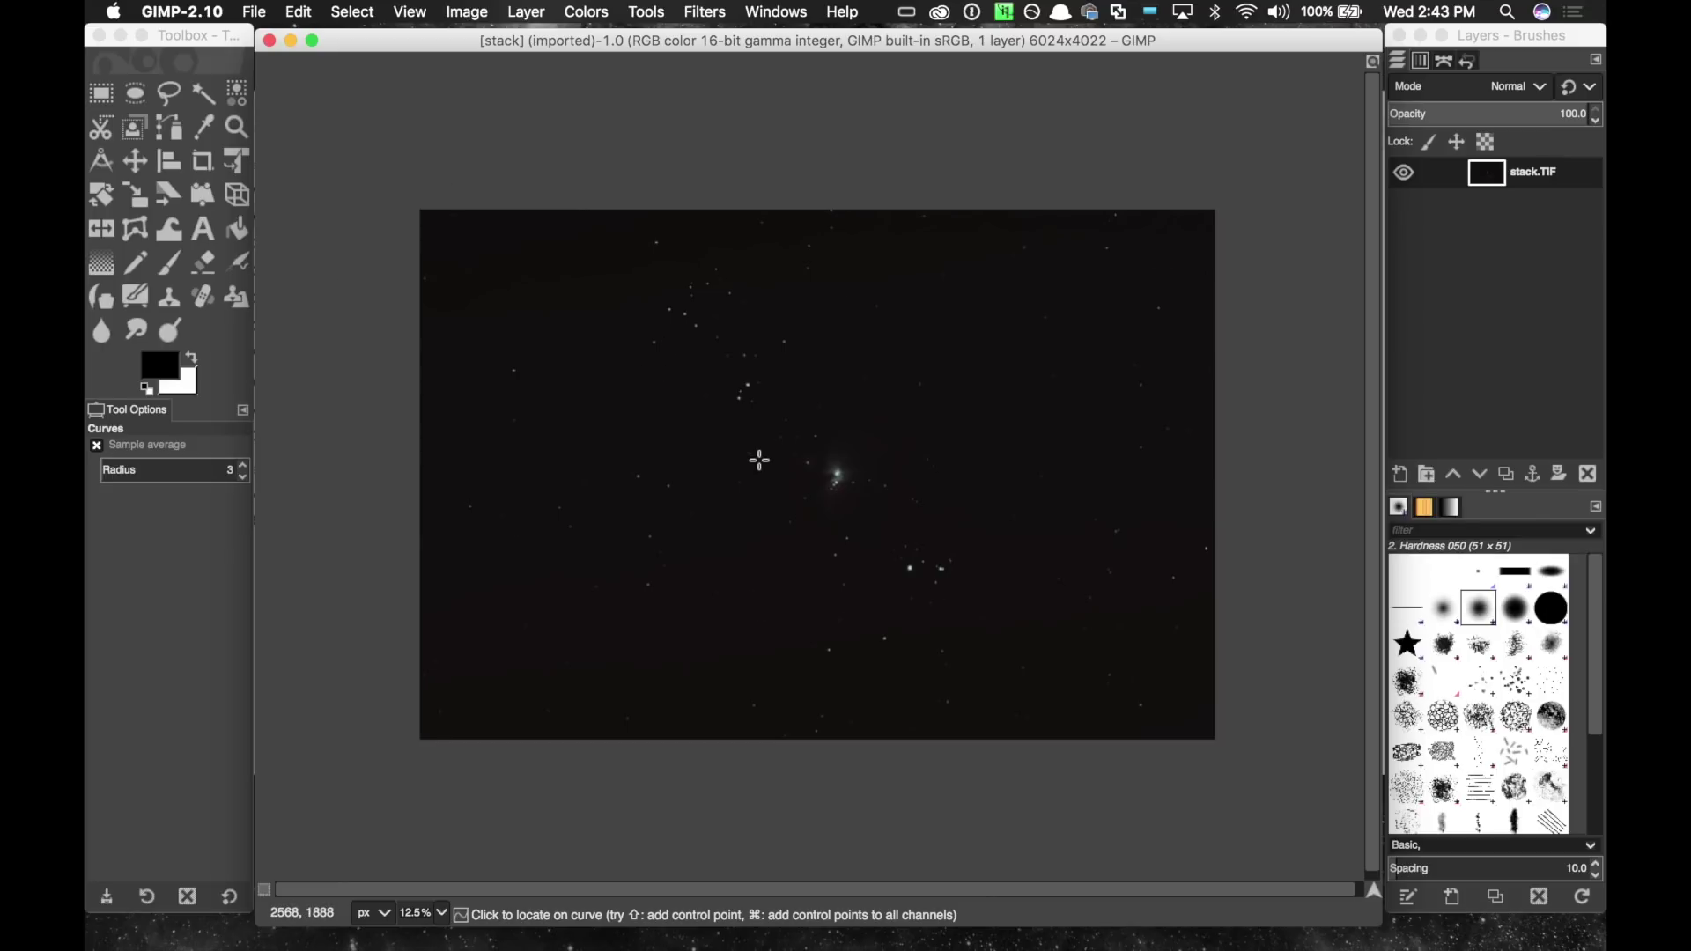
Examine the unstretched nebula core and surrounding stars up close, and return to a view of nearly the whole frame.
key("minus")
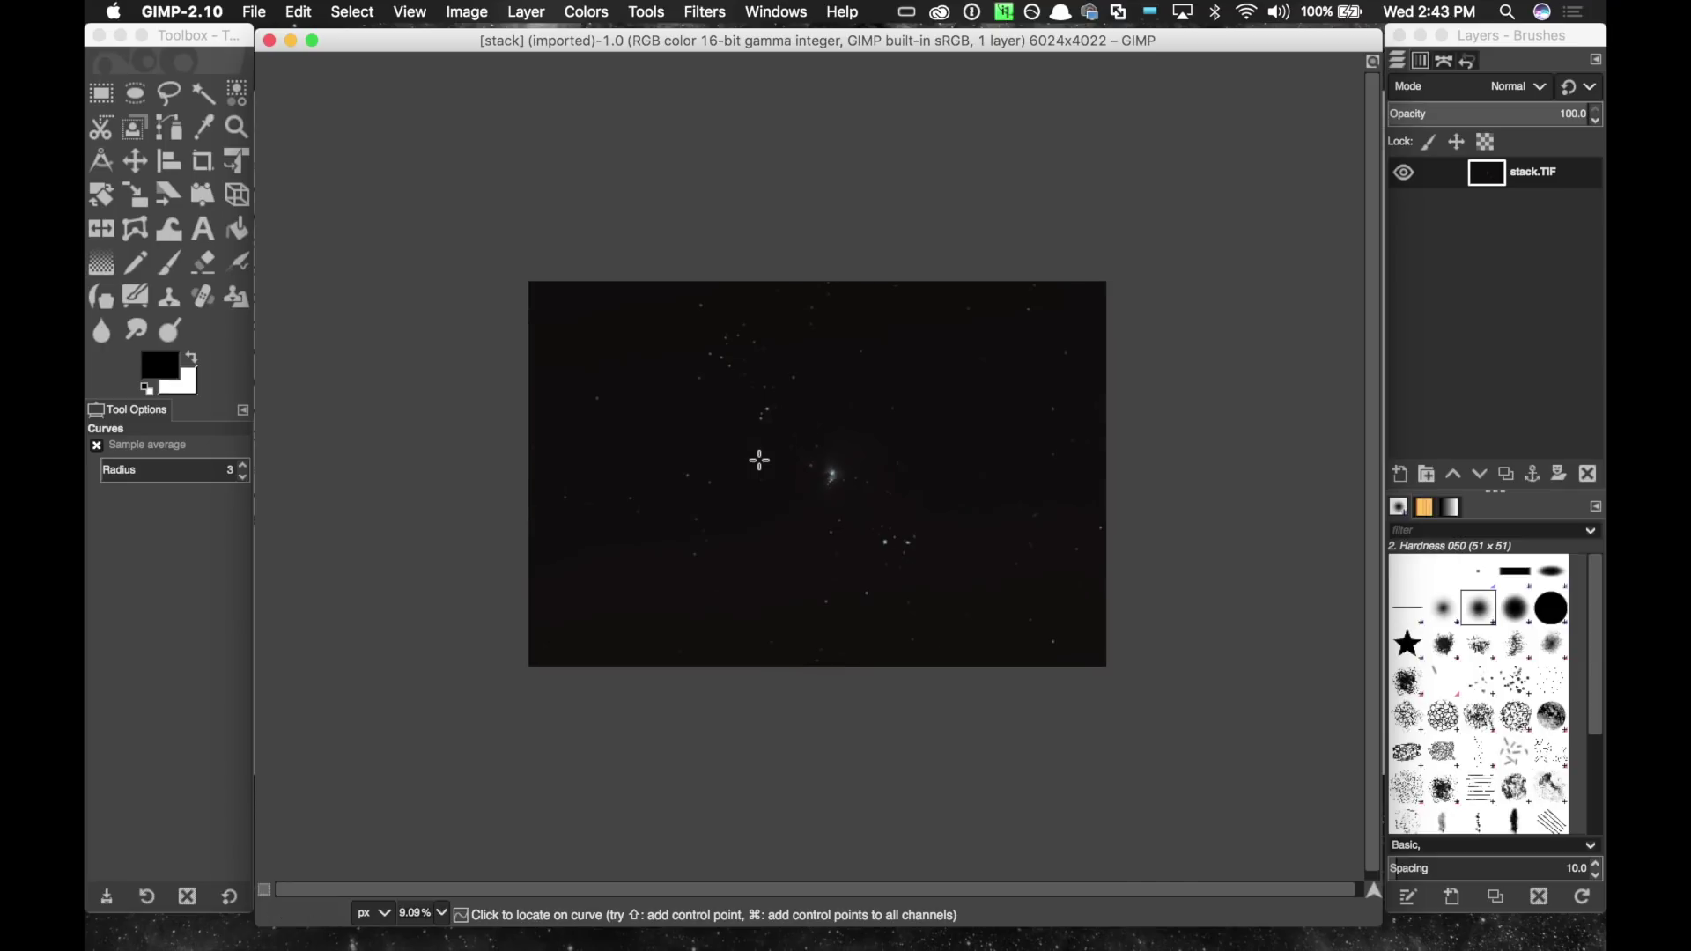
scroll(760, 459, "up", 5)
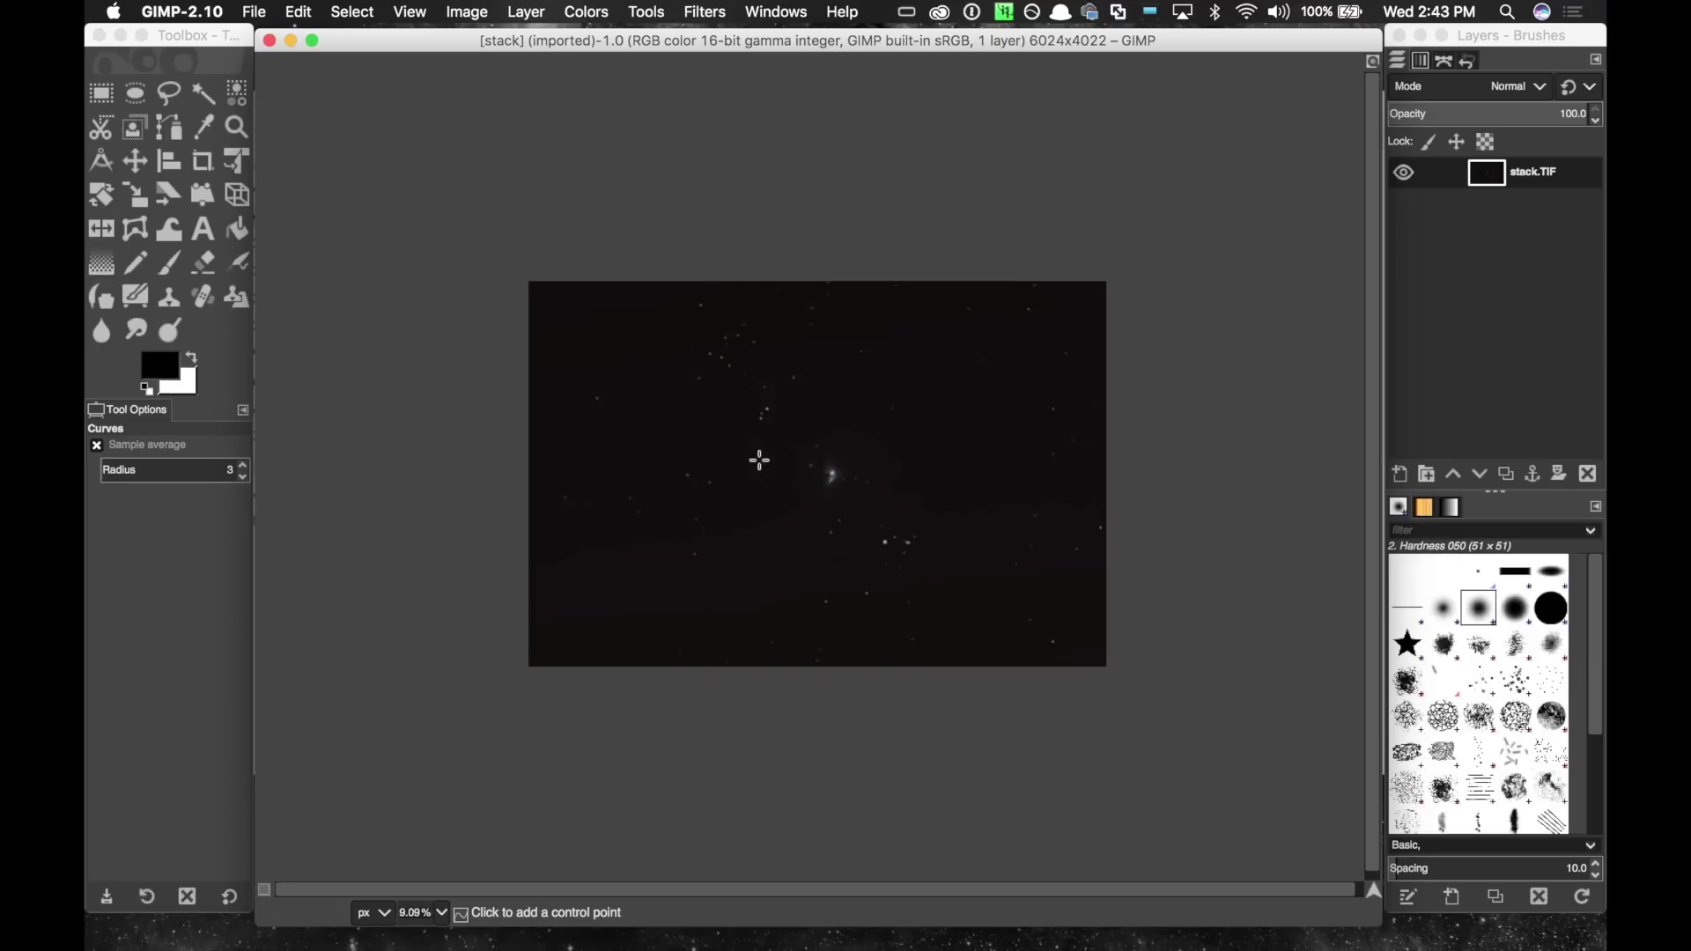
scroll(759, 460, "up", 1)
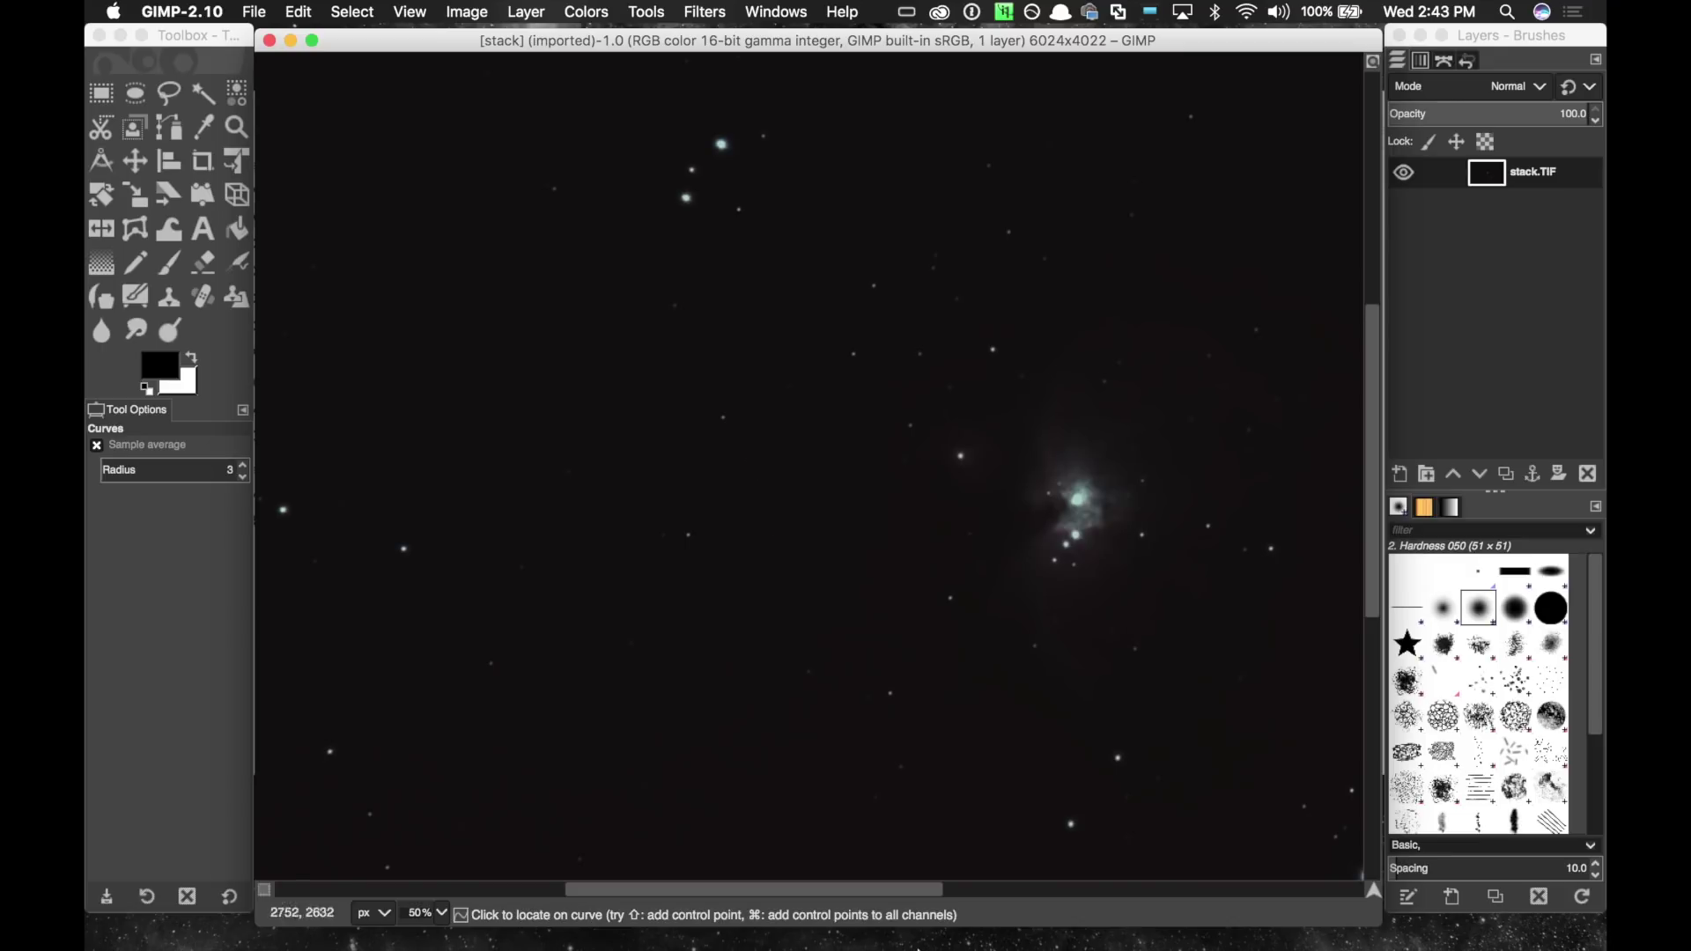
left_click_drag(795, 887, 895, 891)
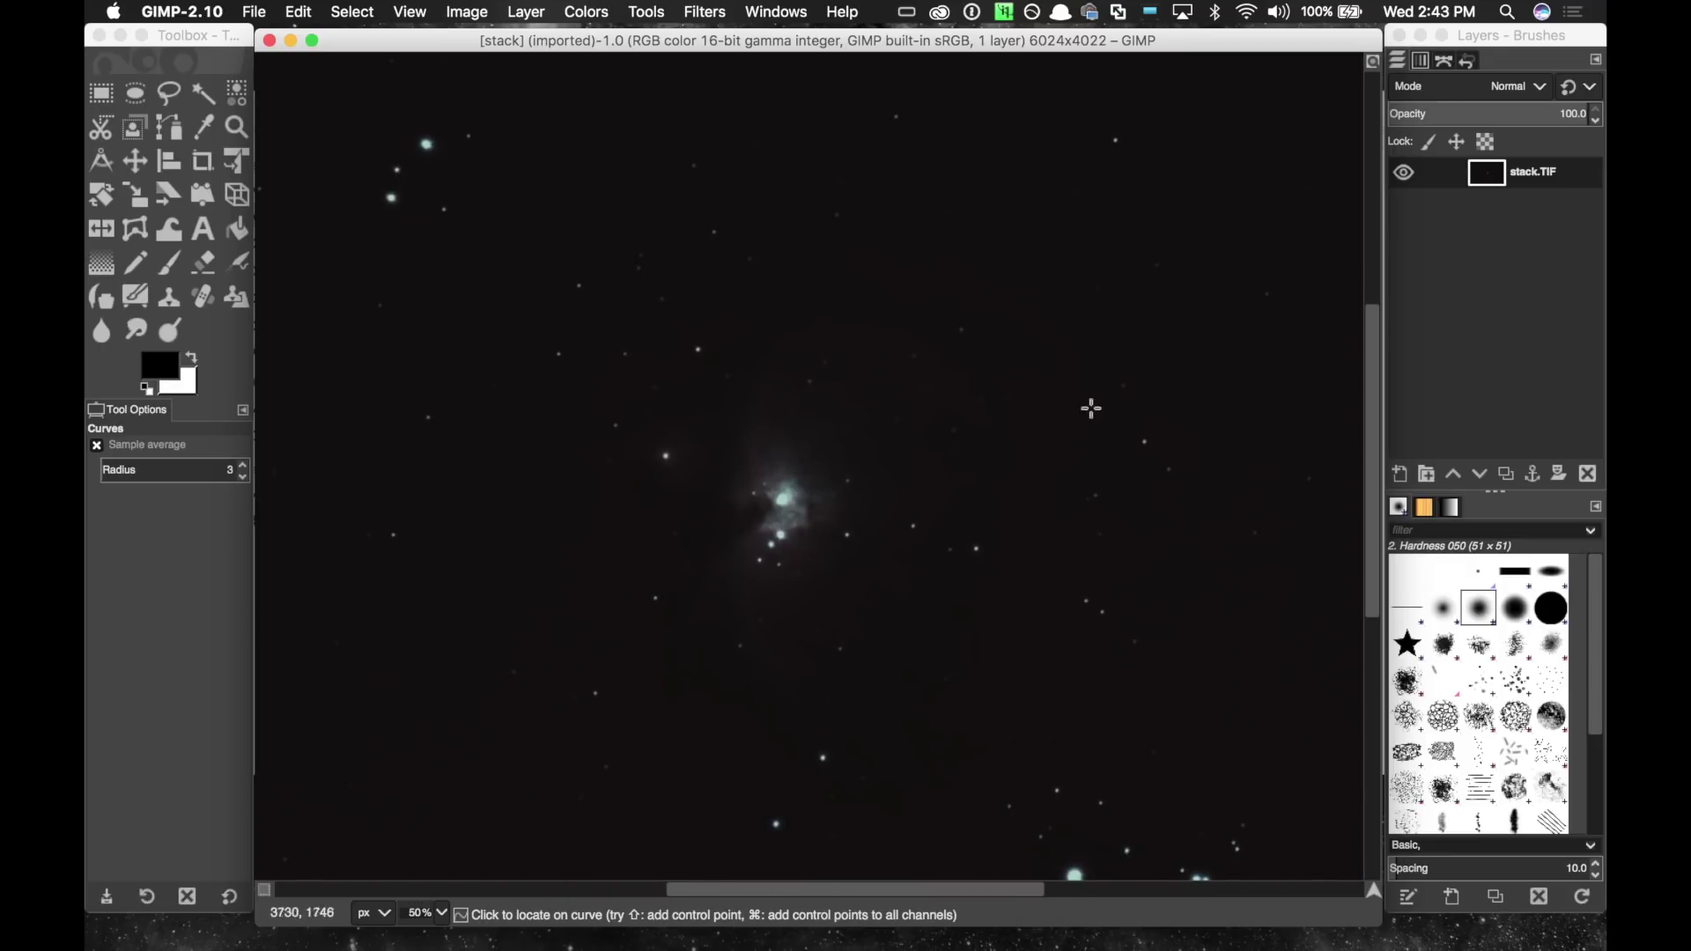
scroll(1031, 517, "up", 1)
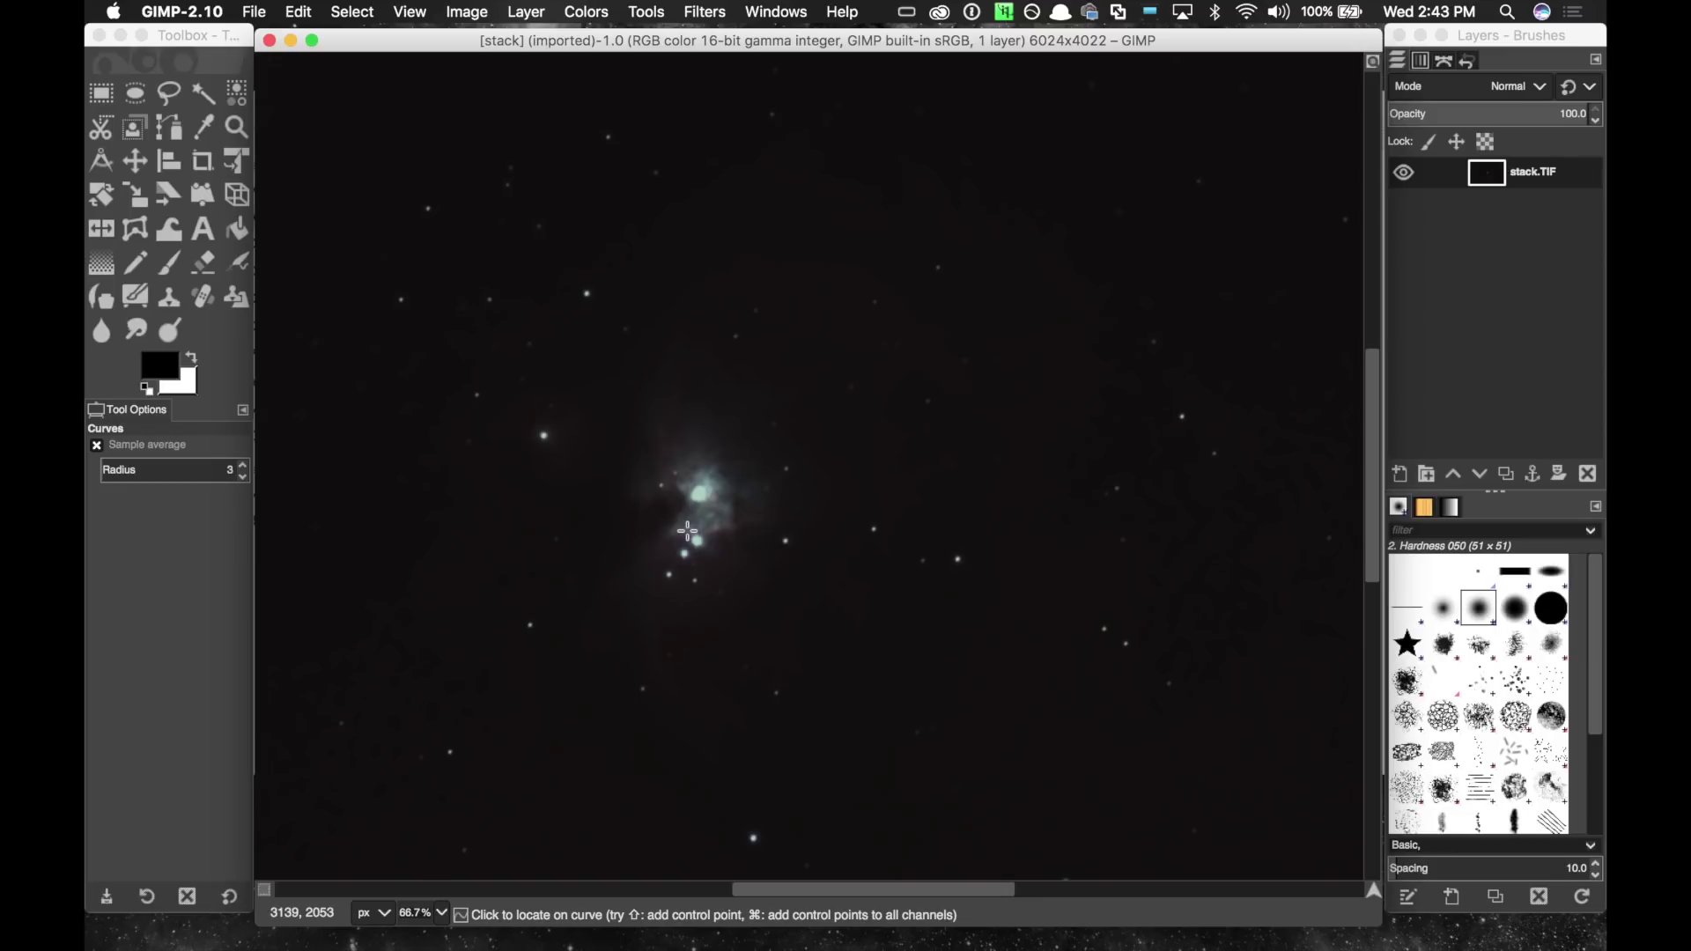
scroll(687, 531, "down", 4)
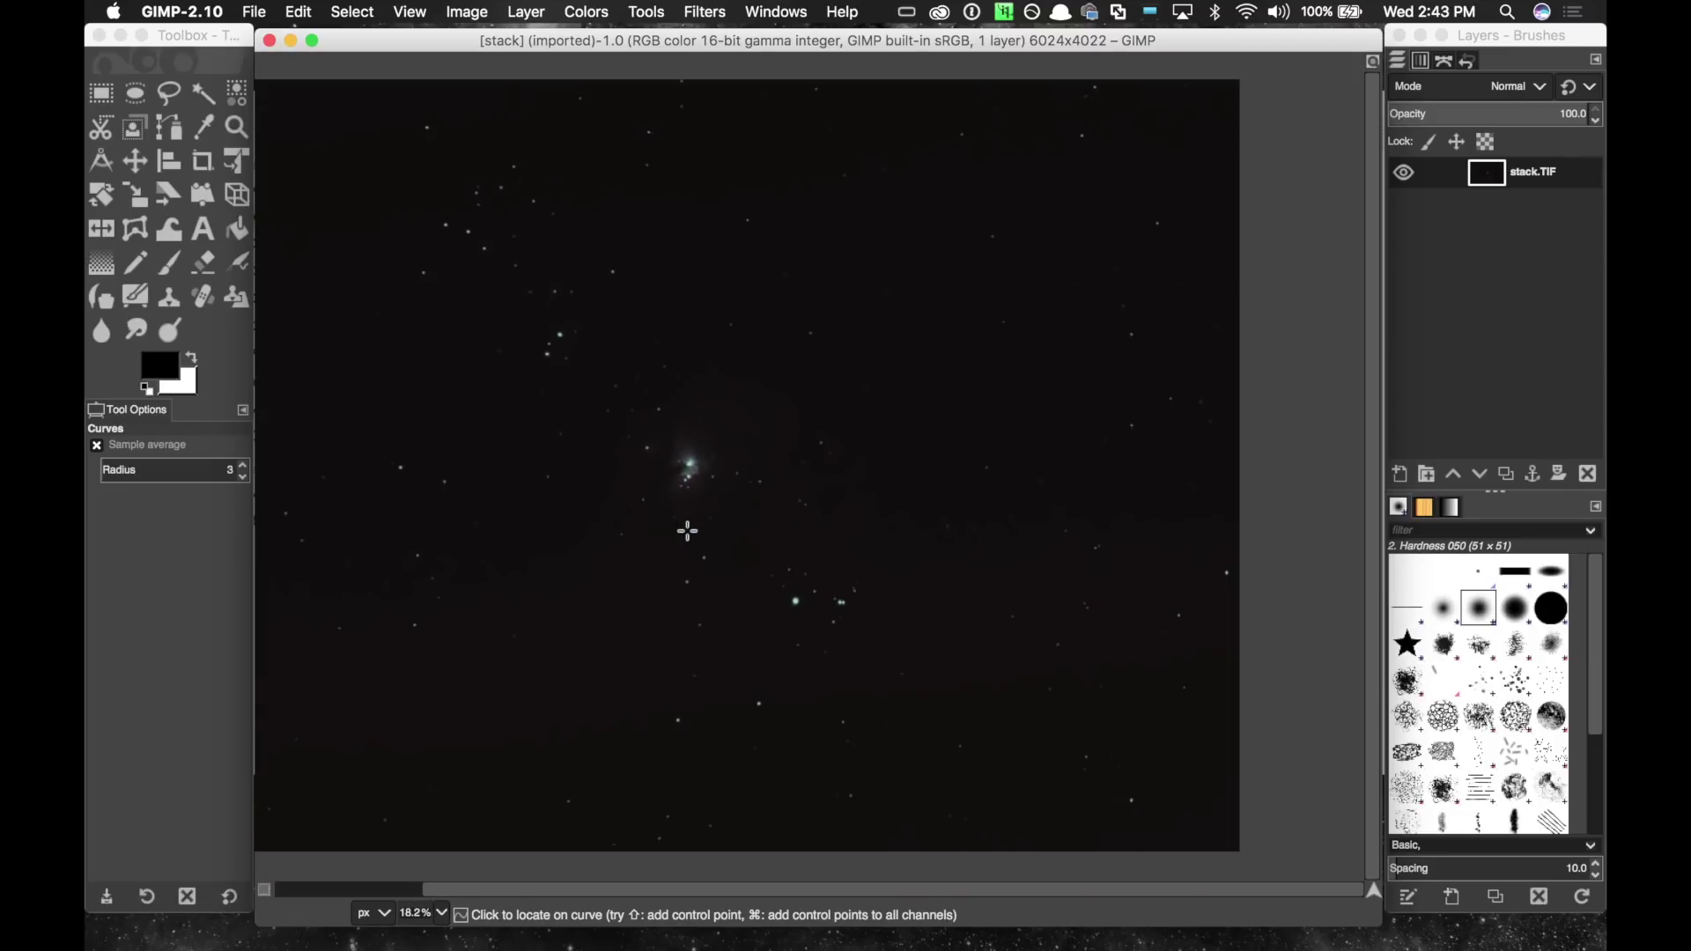
left_click_drag(997, 890, 858, 889)
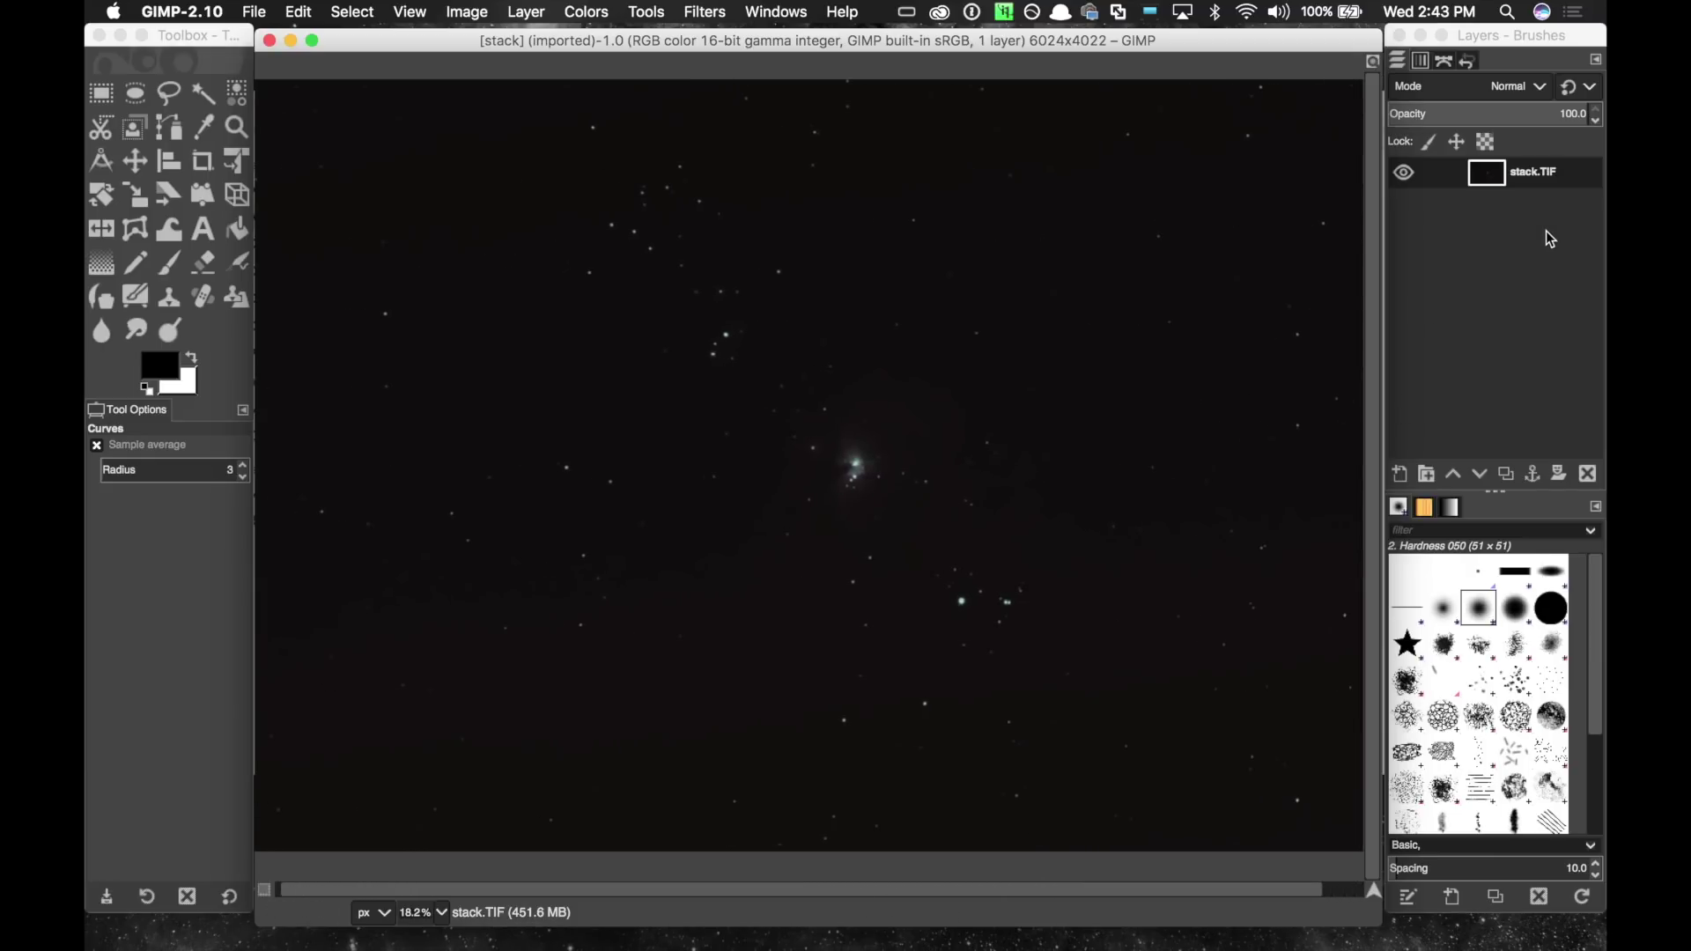
Duplicate the stack.TIF layer and rename the copy as first stretch.
left_click(1582, 38)
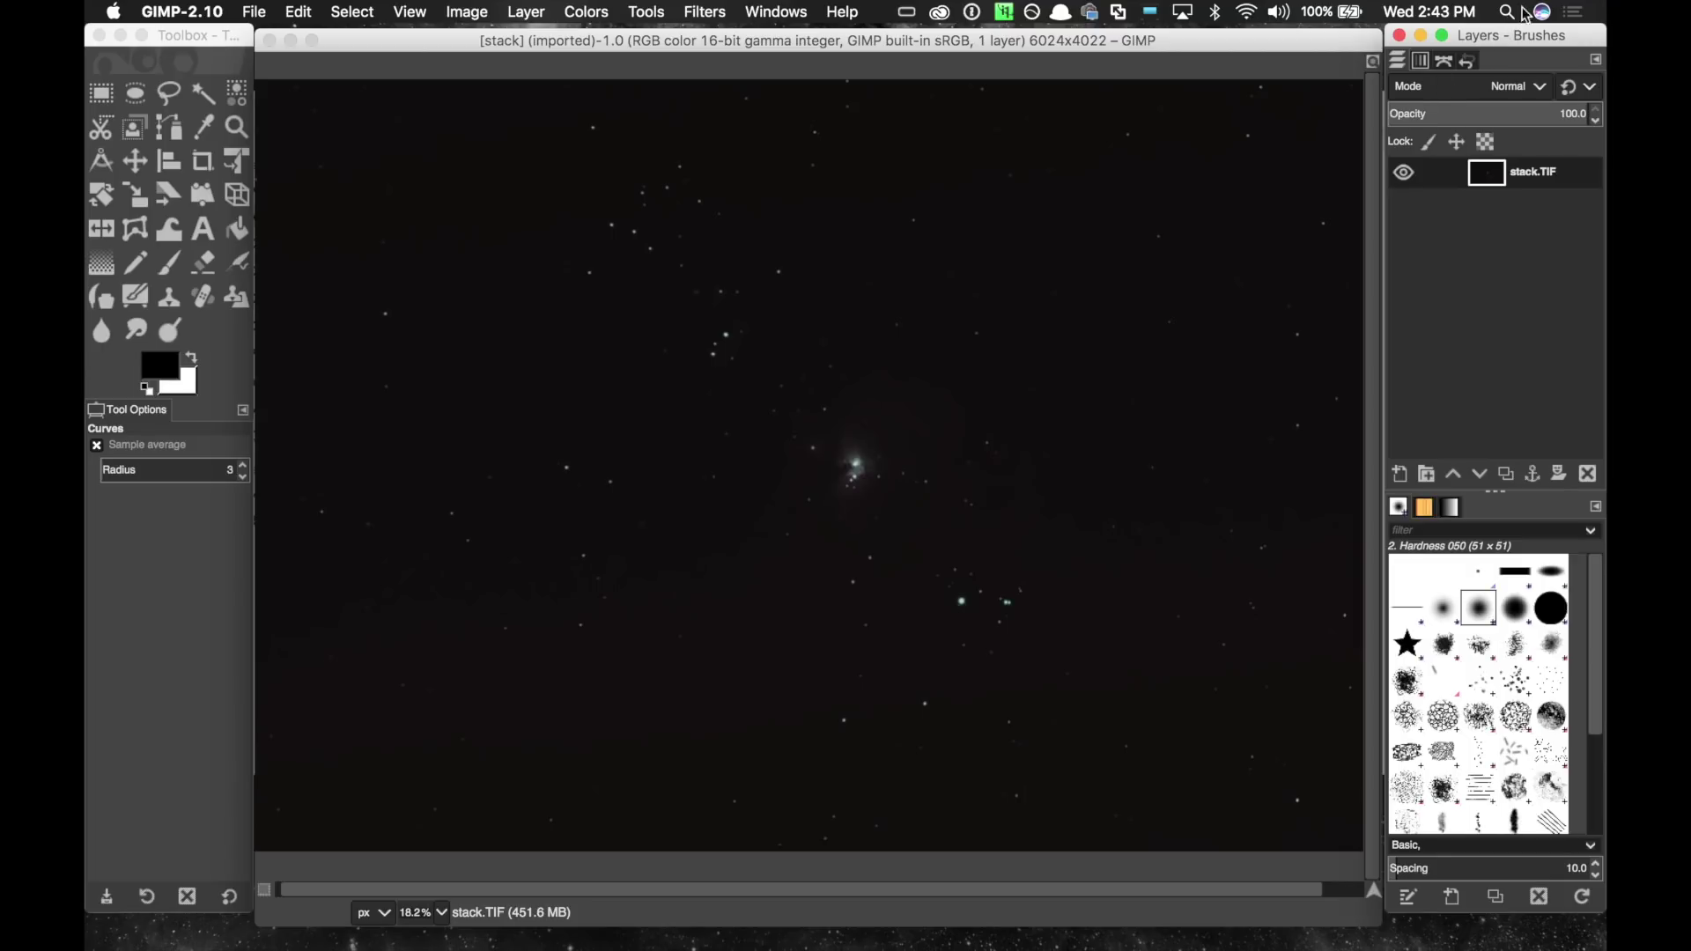
left_click(1534, 183)
right_click(1533, 188)
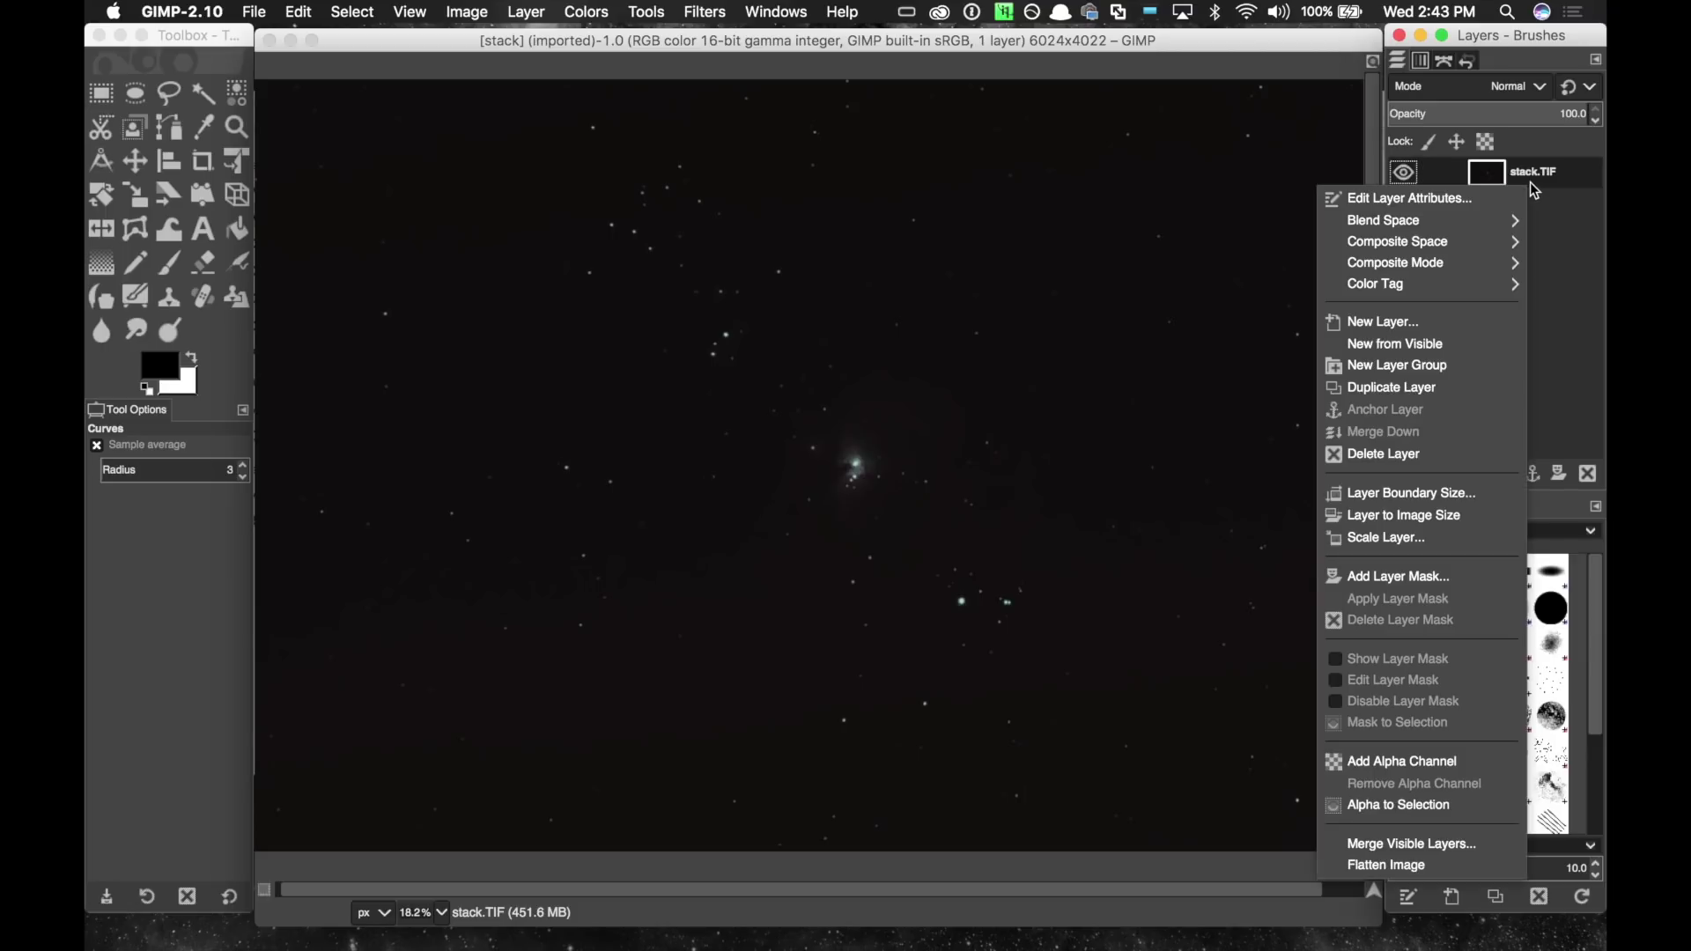
left_click(1462, 389)
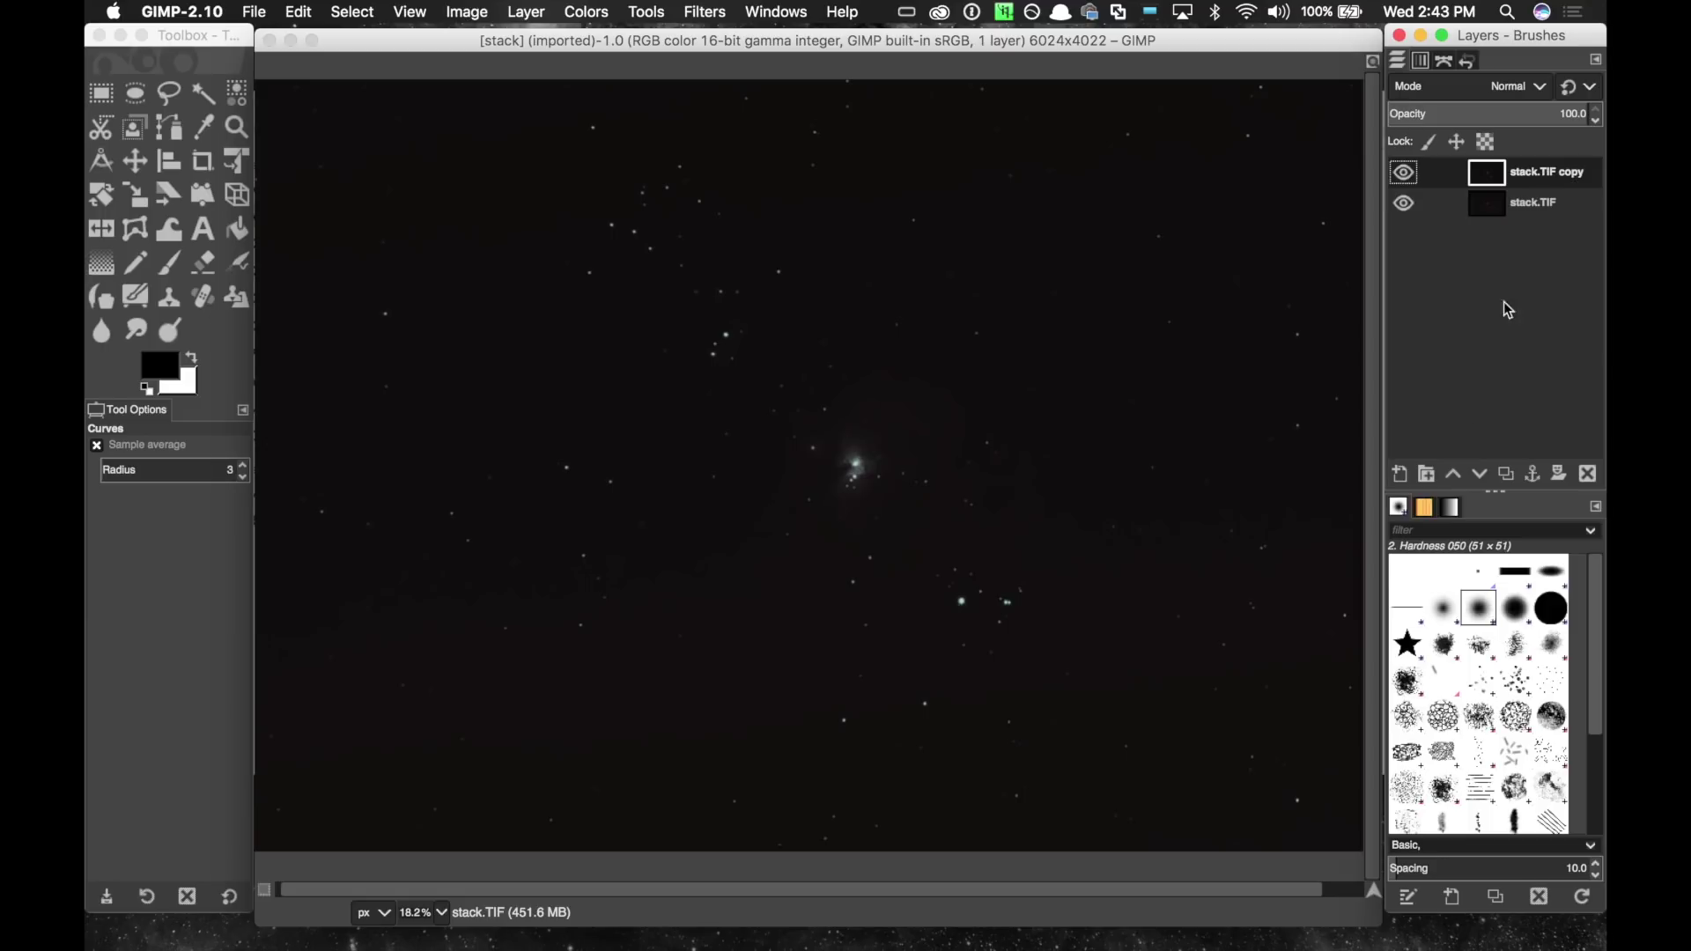
double_click(1555, 173)
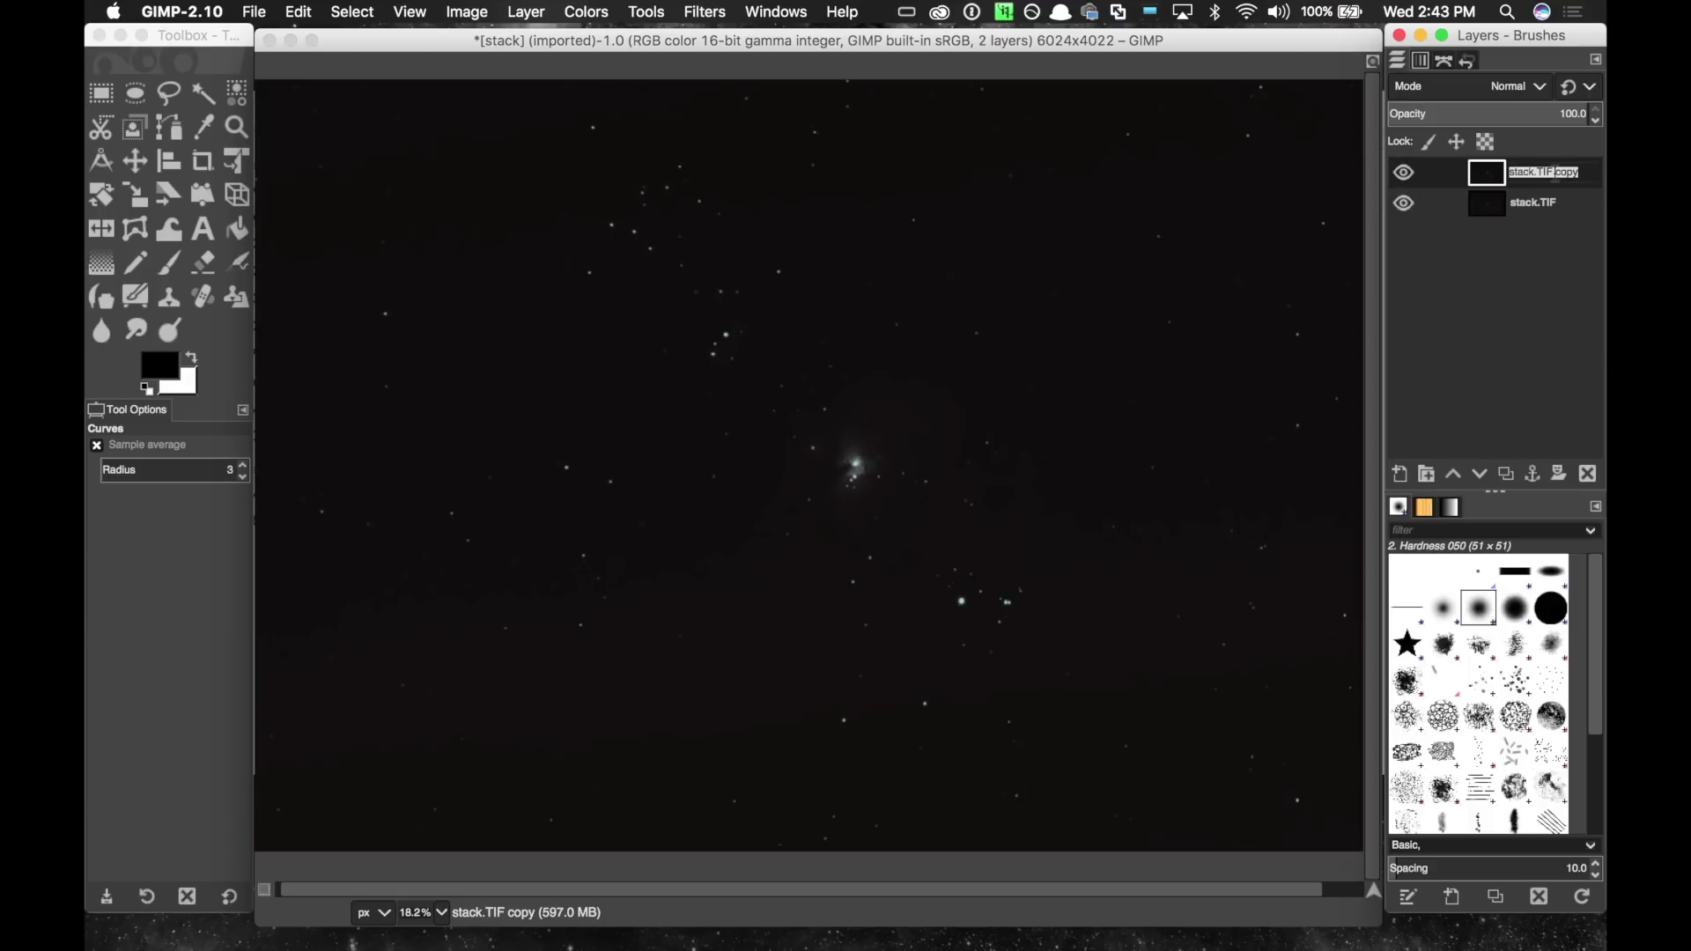
type("first stretch")
key("Return")
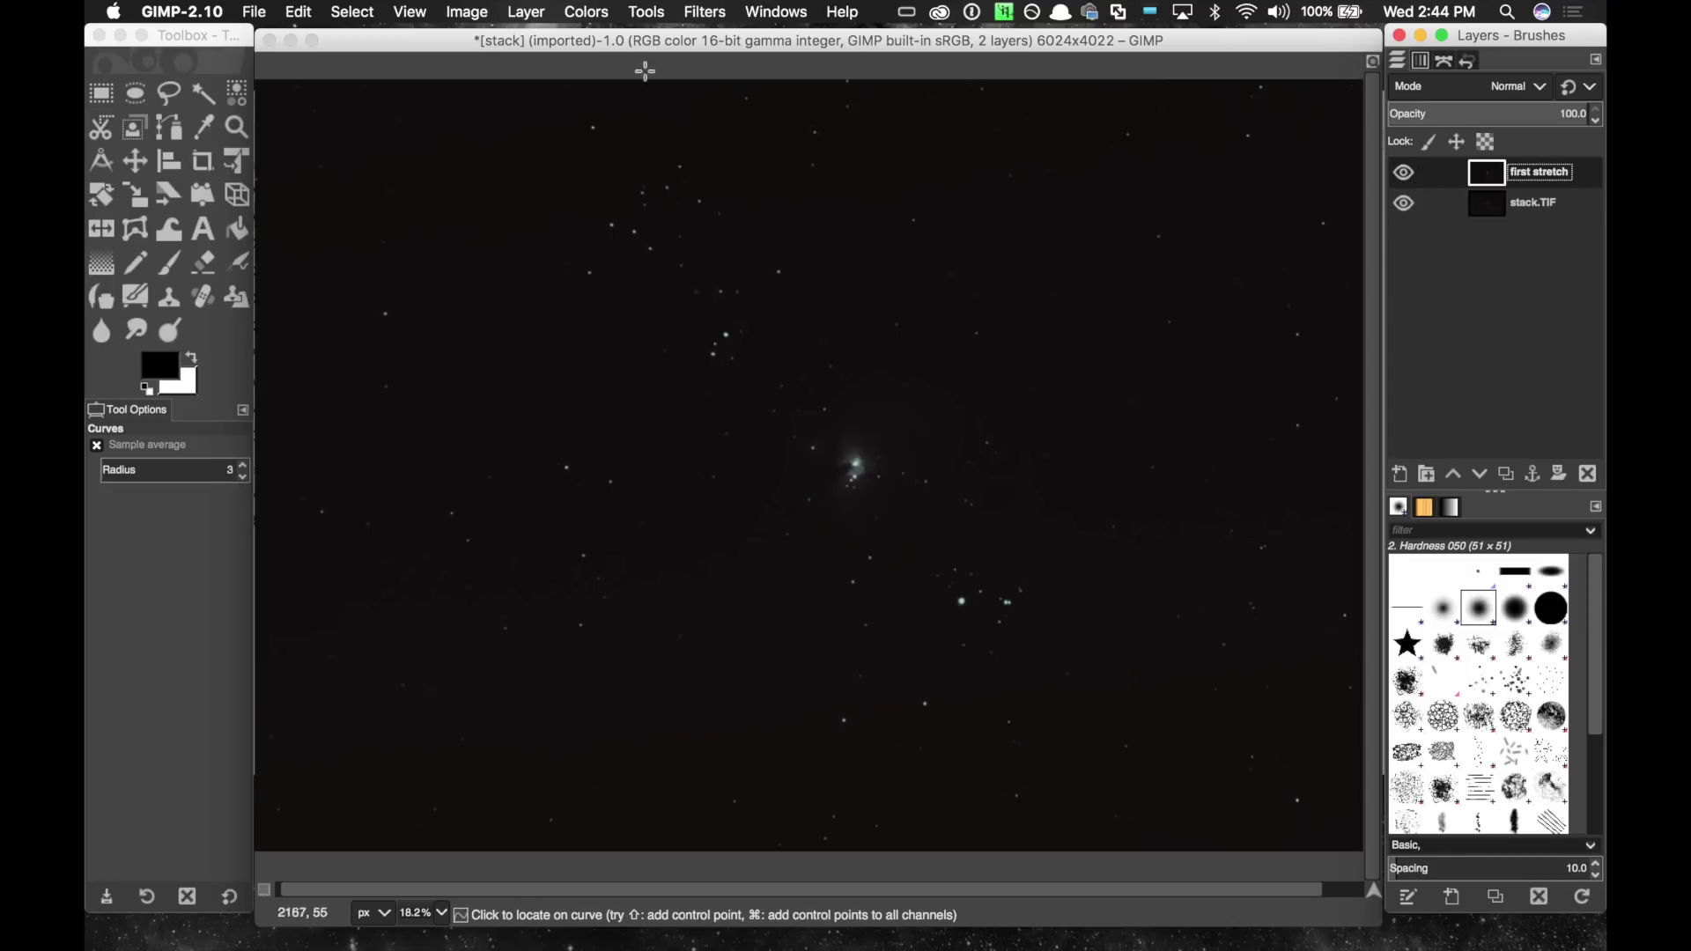
Apply Levels to the first stretch layer with the Value channel's input gamma raised to 2.36.
left_click(587, 7)
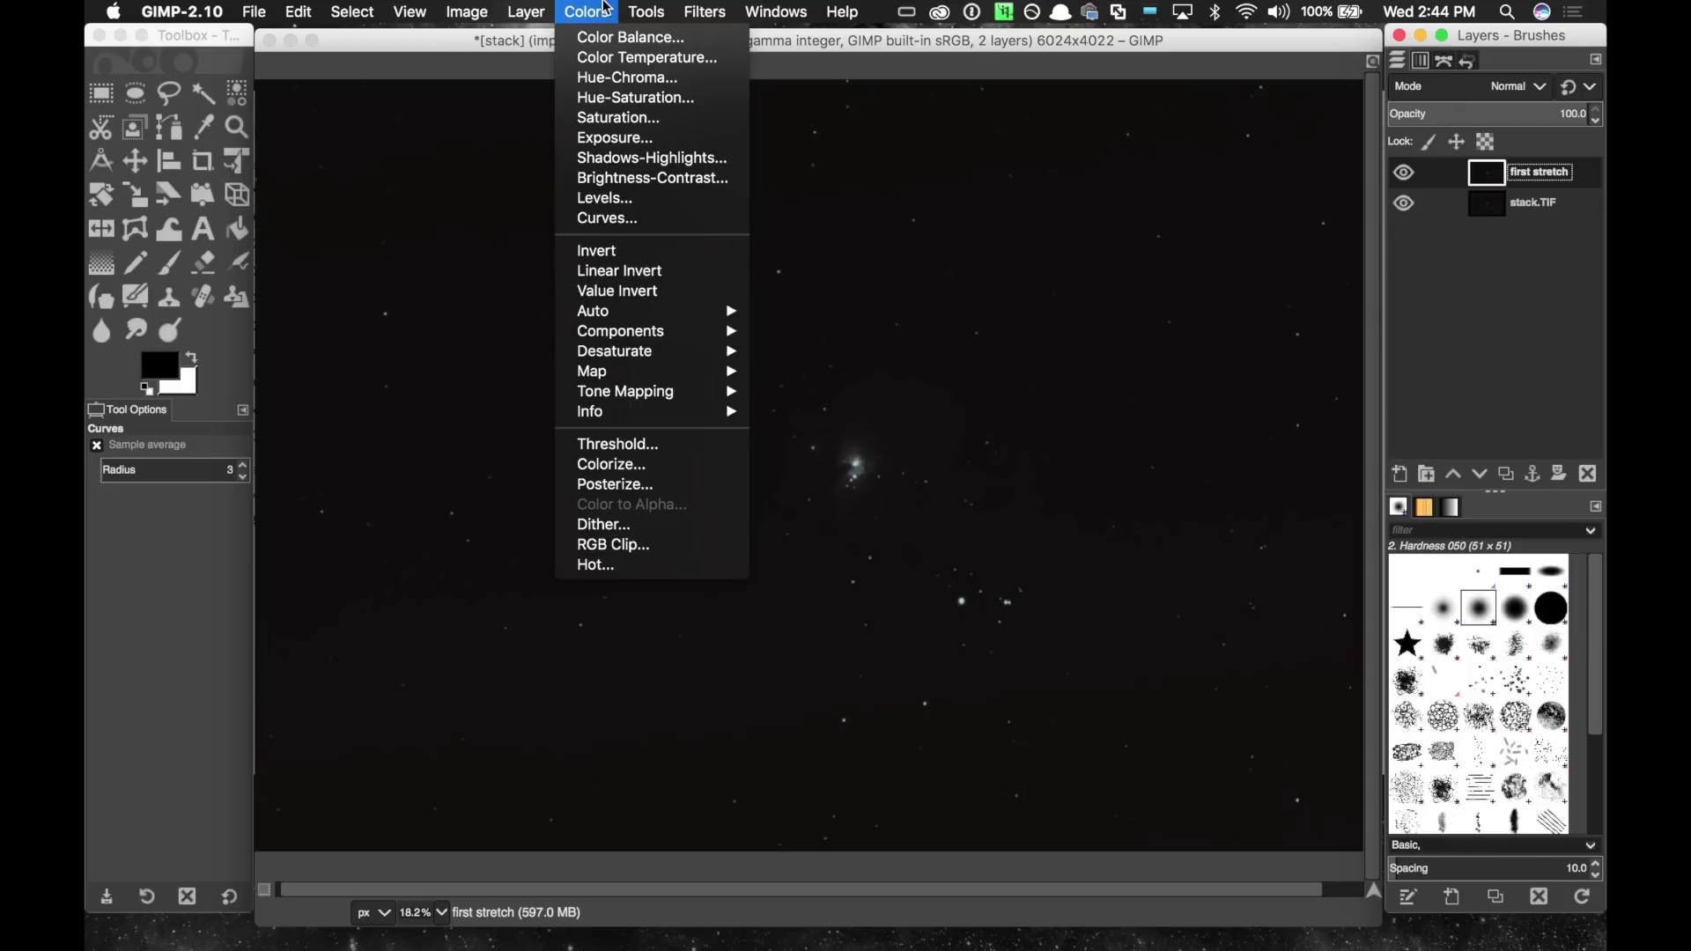
left_click(607, 202)
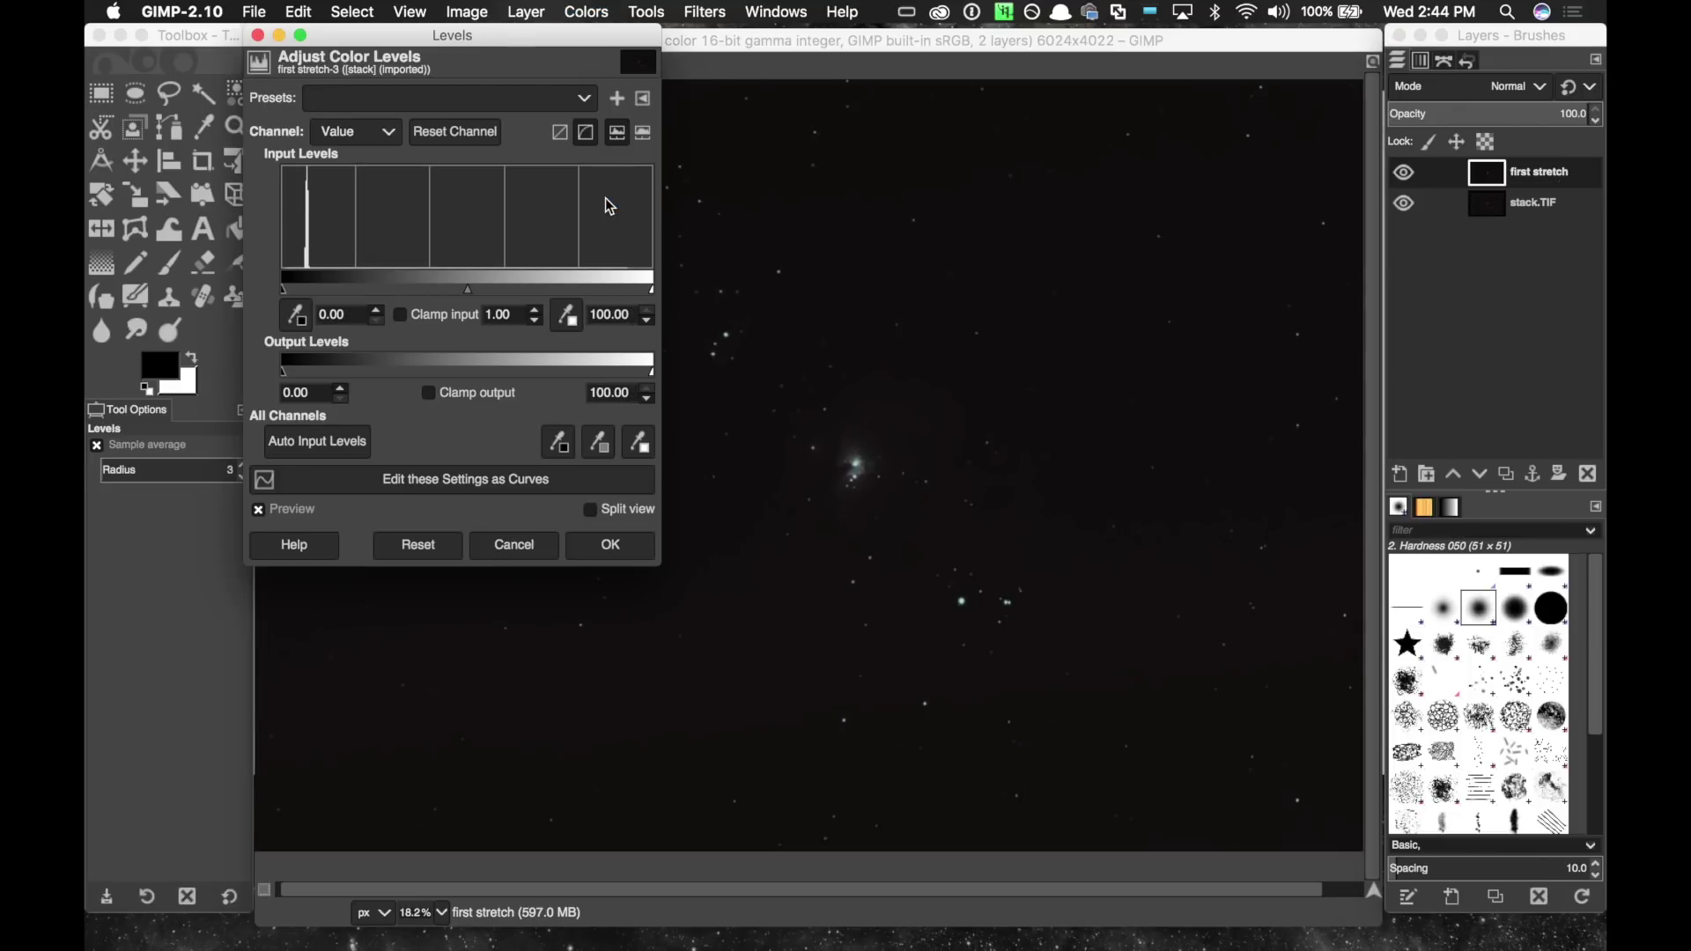
left_click_drag(413, 40, 864, 199)
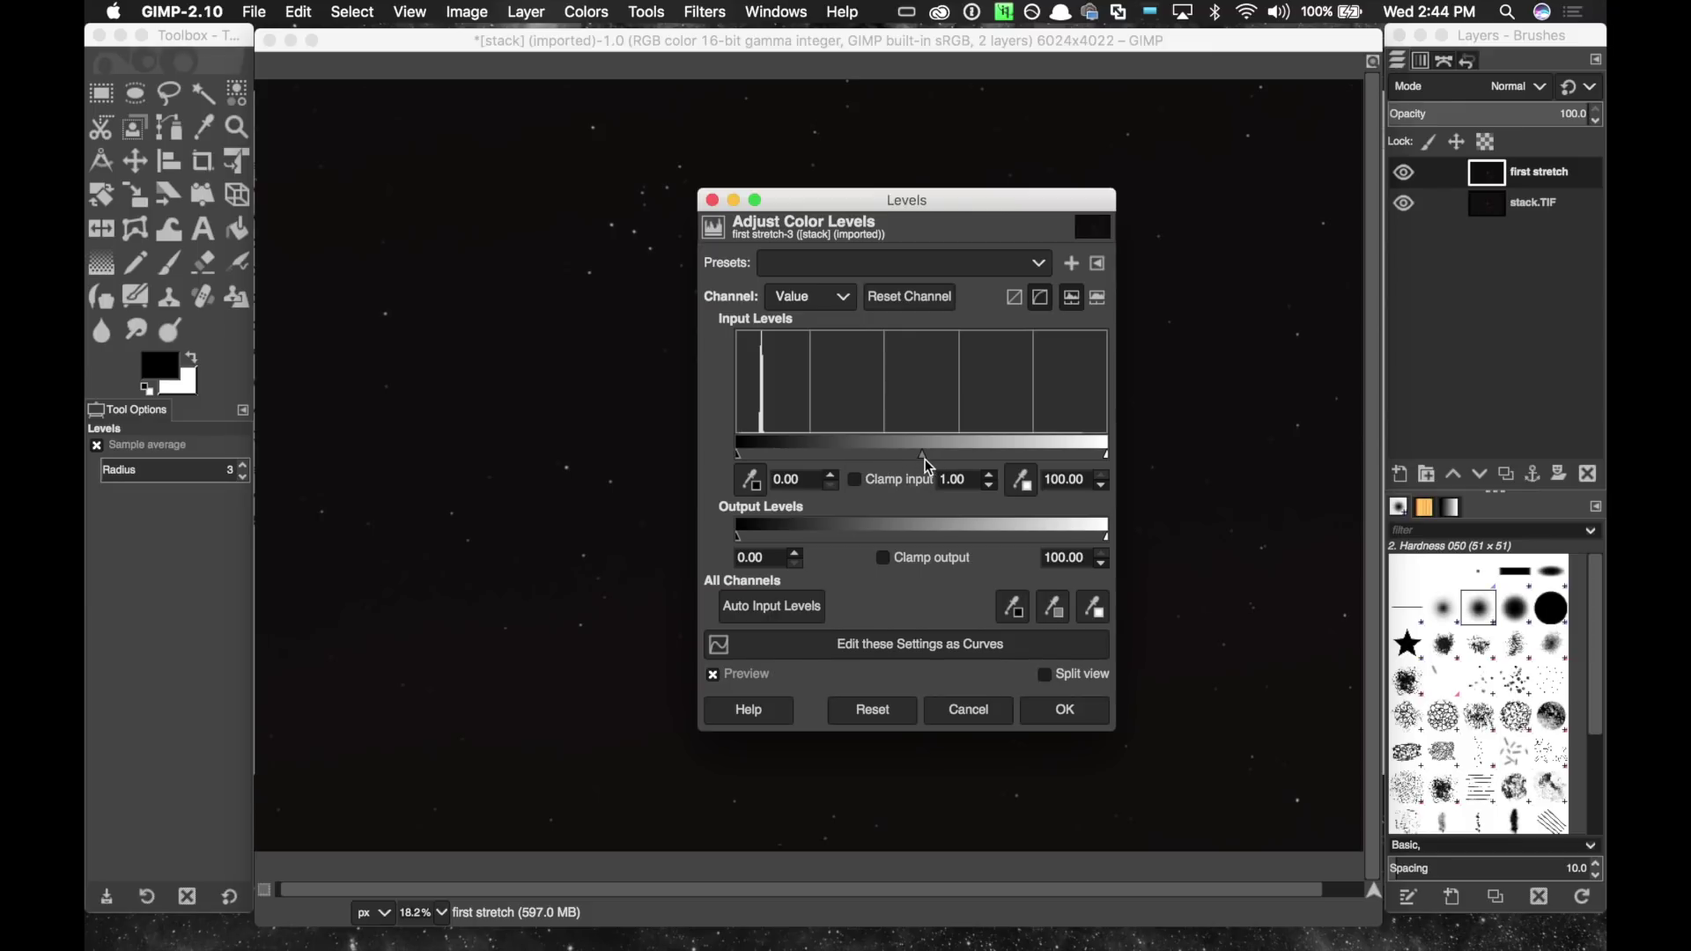
left_click_drag(922, 456, 853, 456)
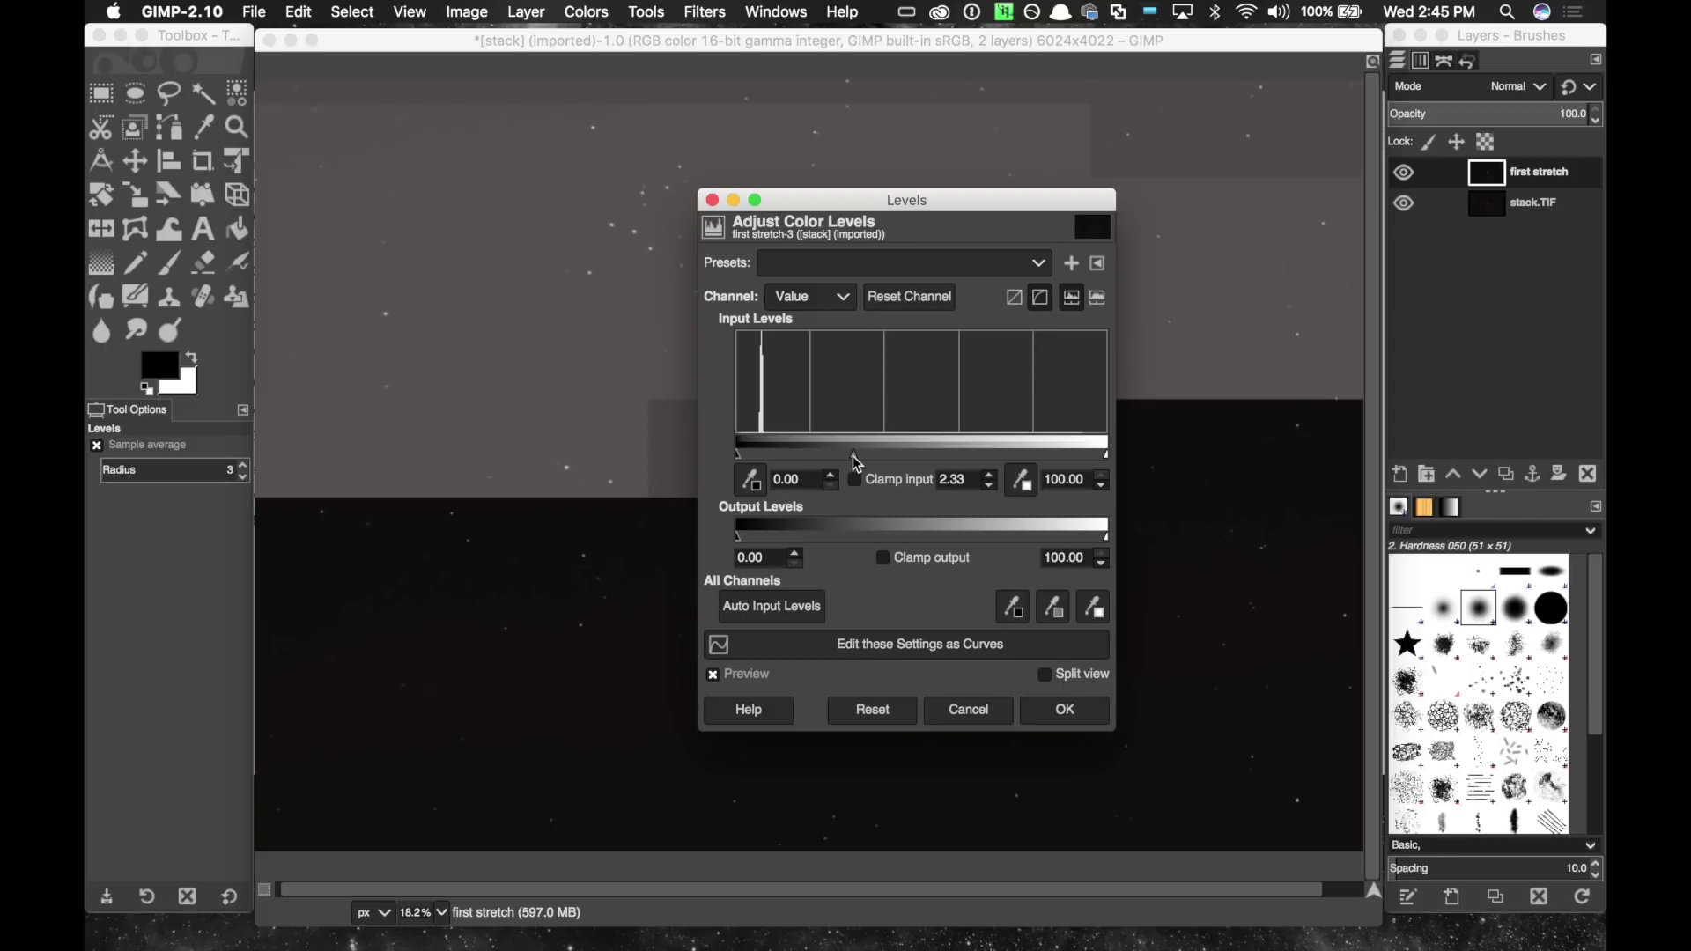
left_click_drag(792, 201, 1195, 300)
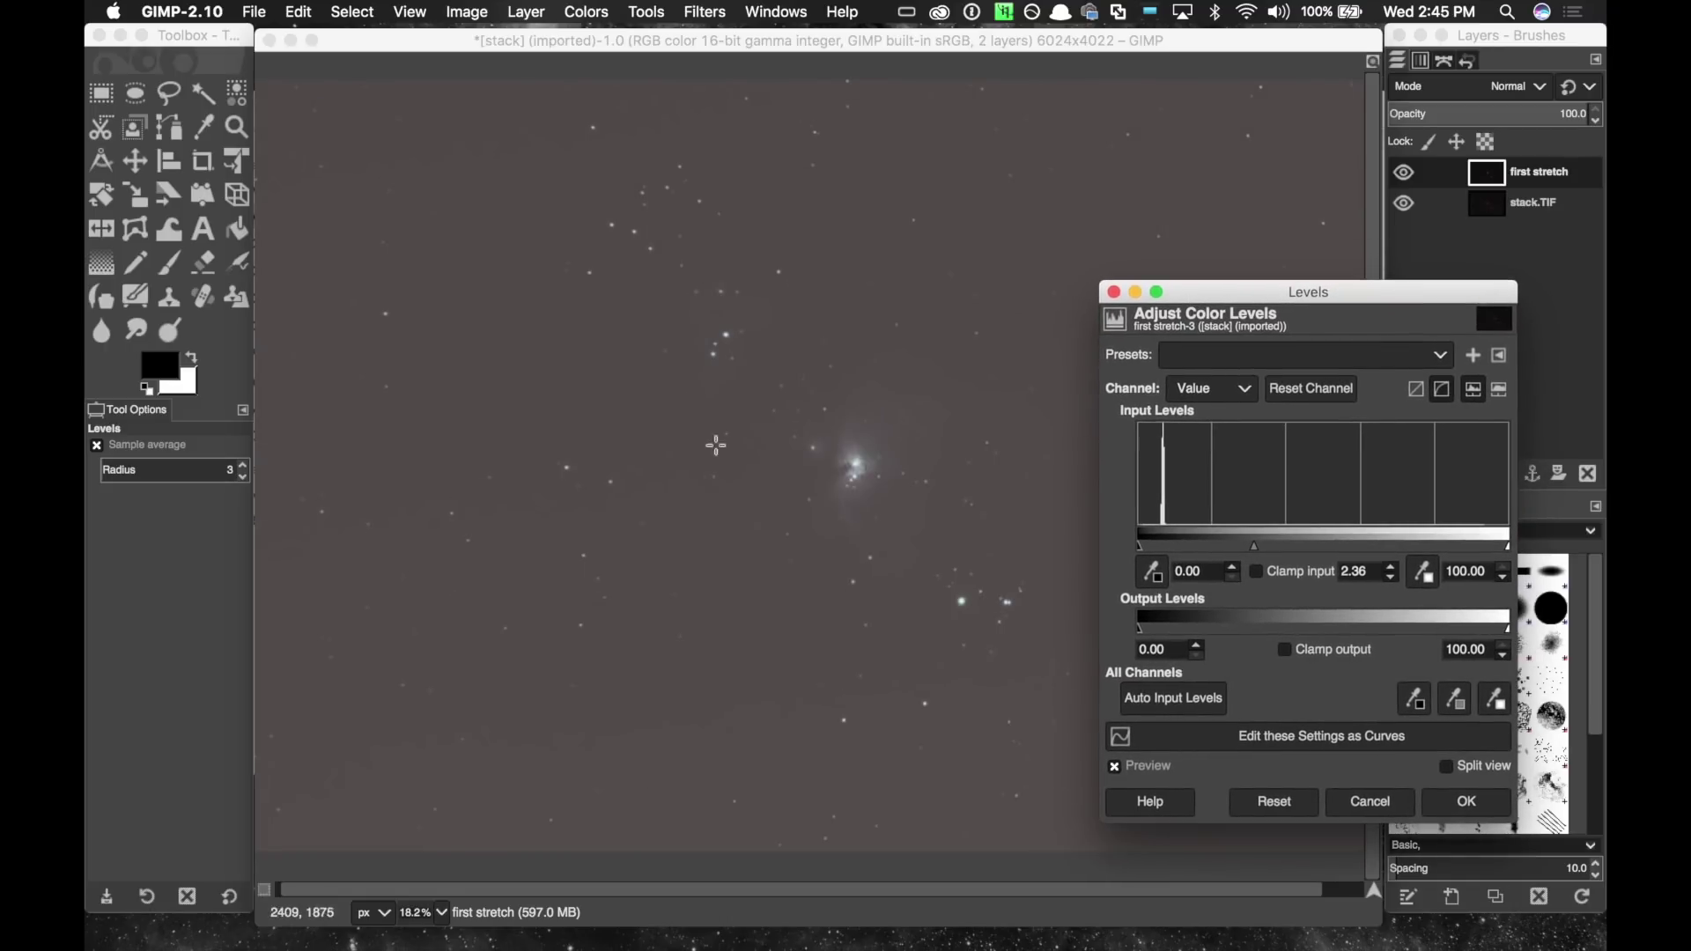
left_click_drag(1243, 288, 784, 210)
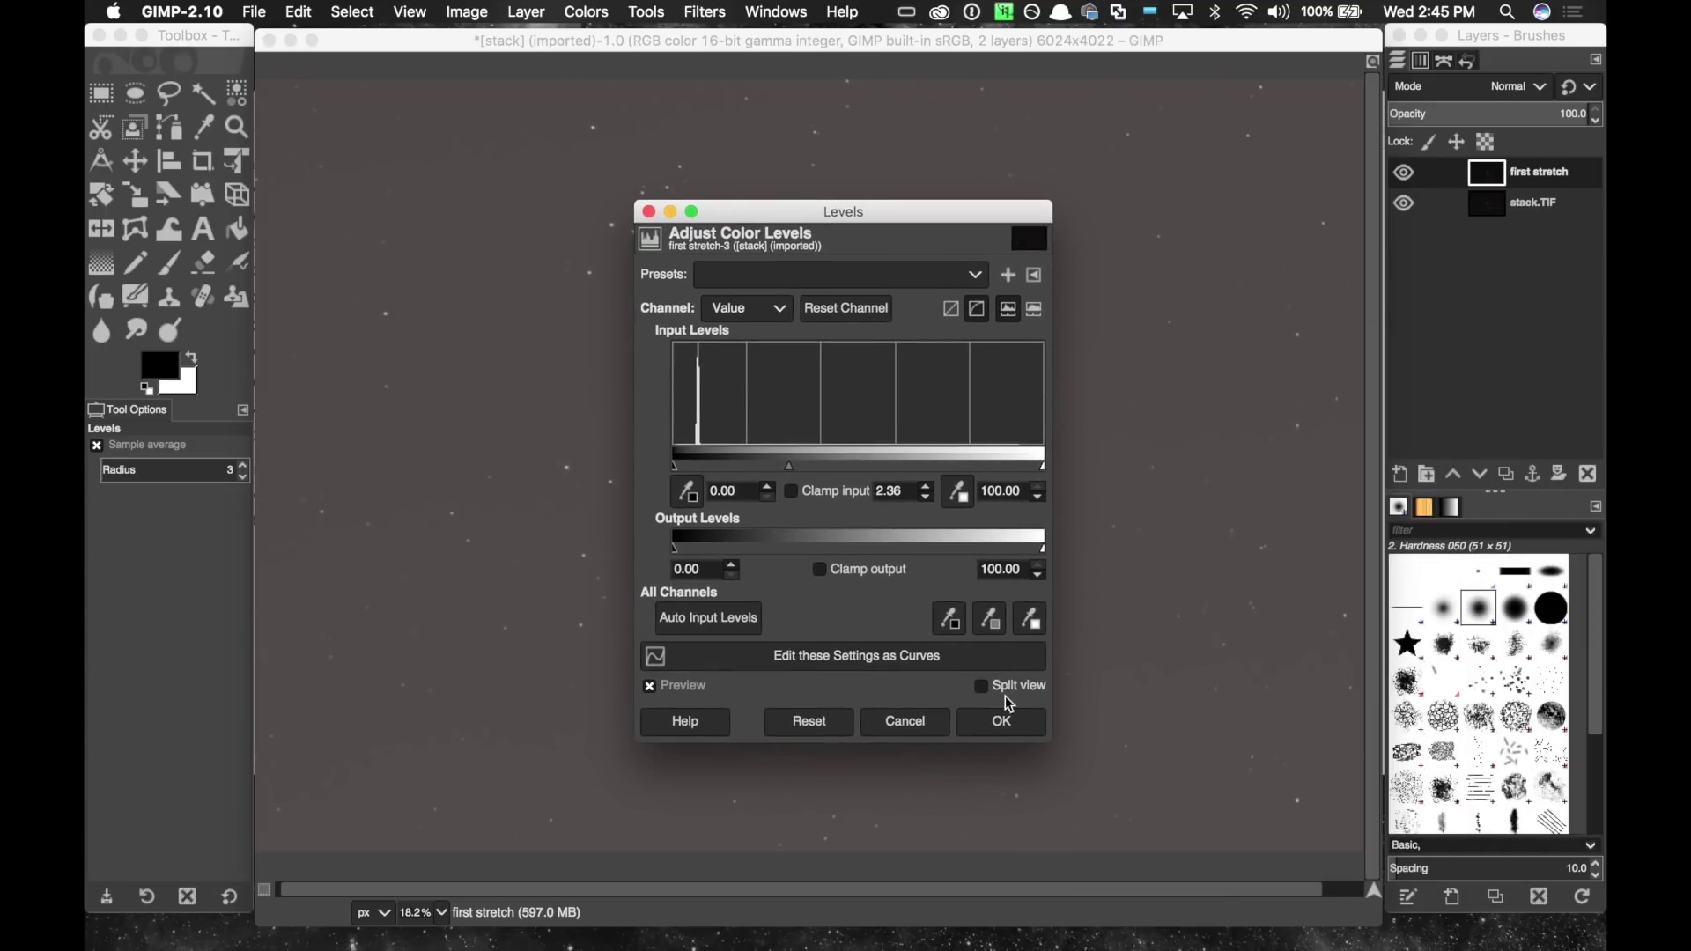
left_click(1005, 724)
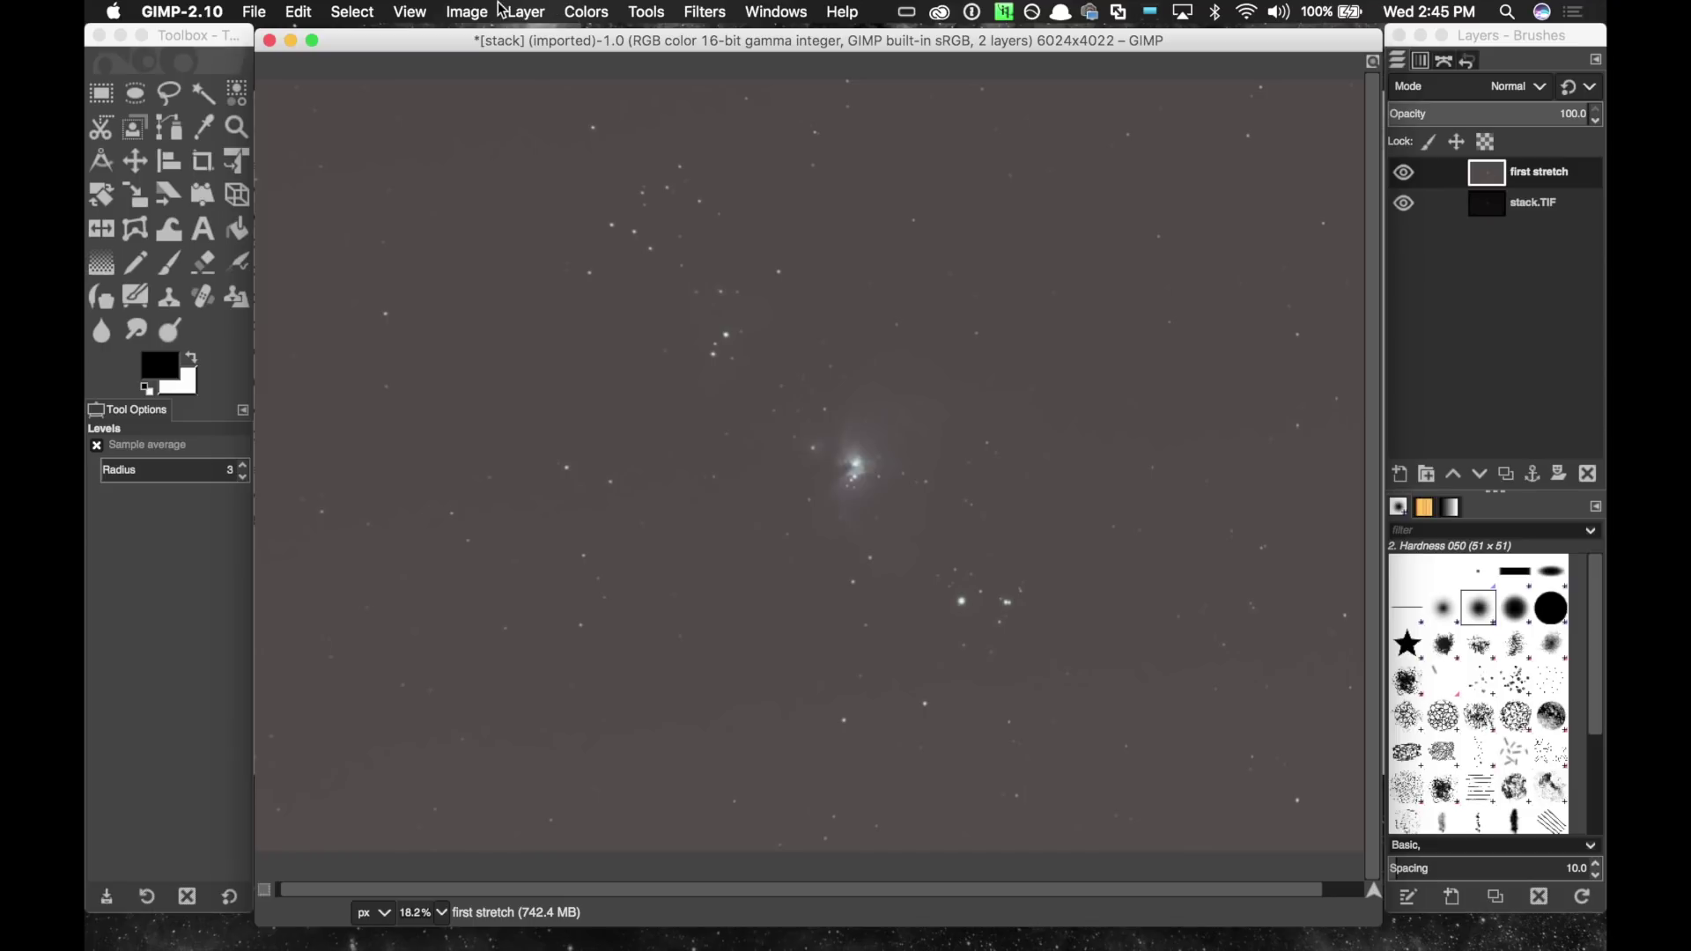
left_click(586, 12)
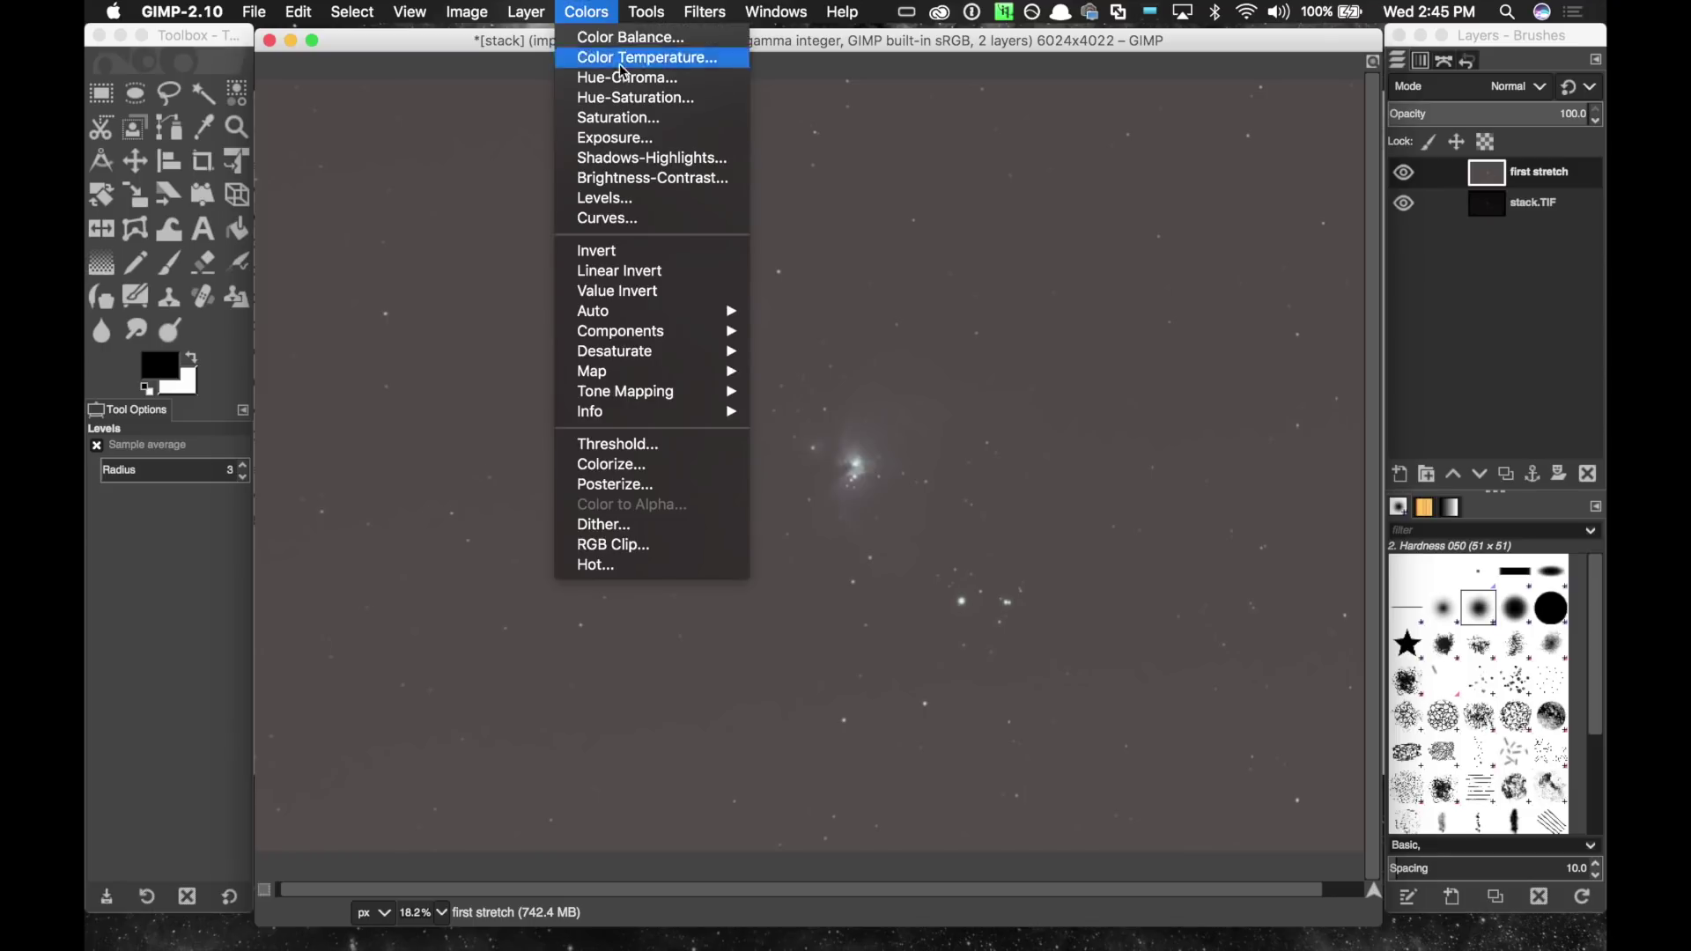
left_click(656, 208)
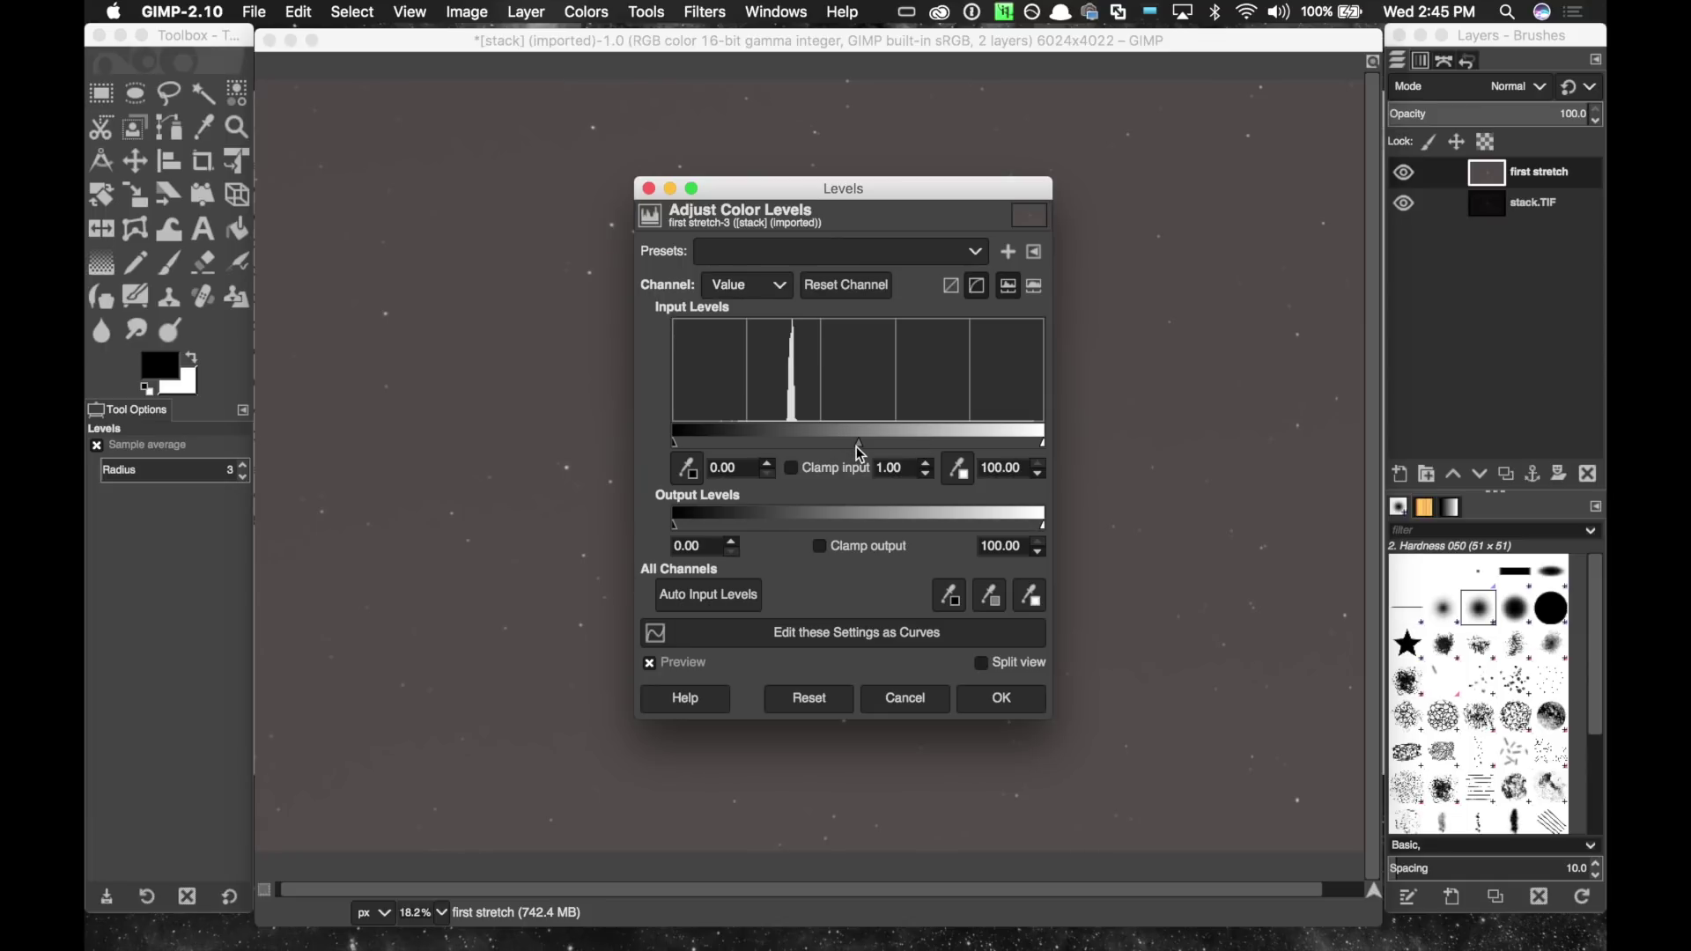
left_click(857, 447)
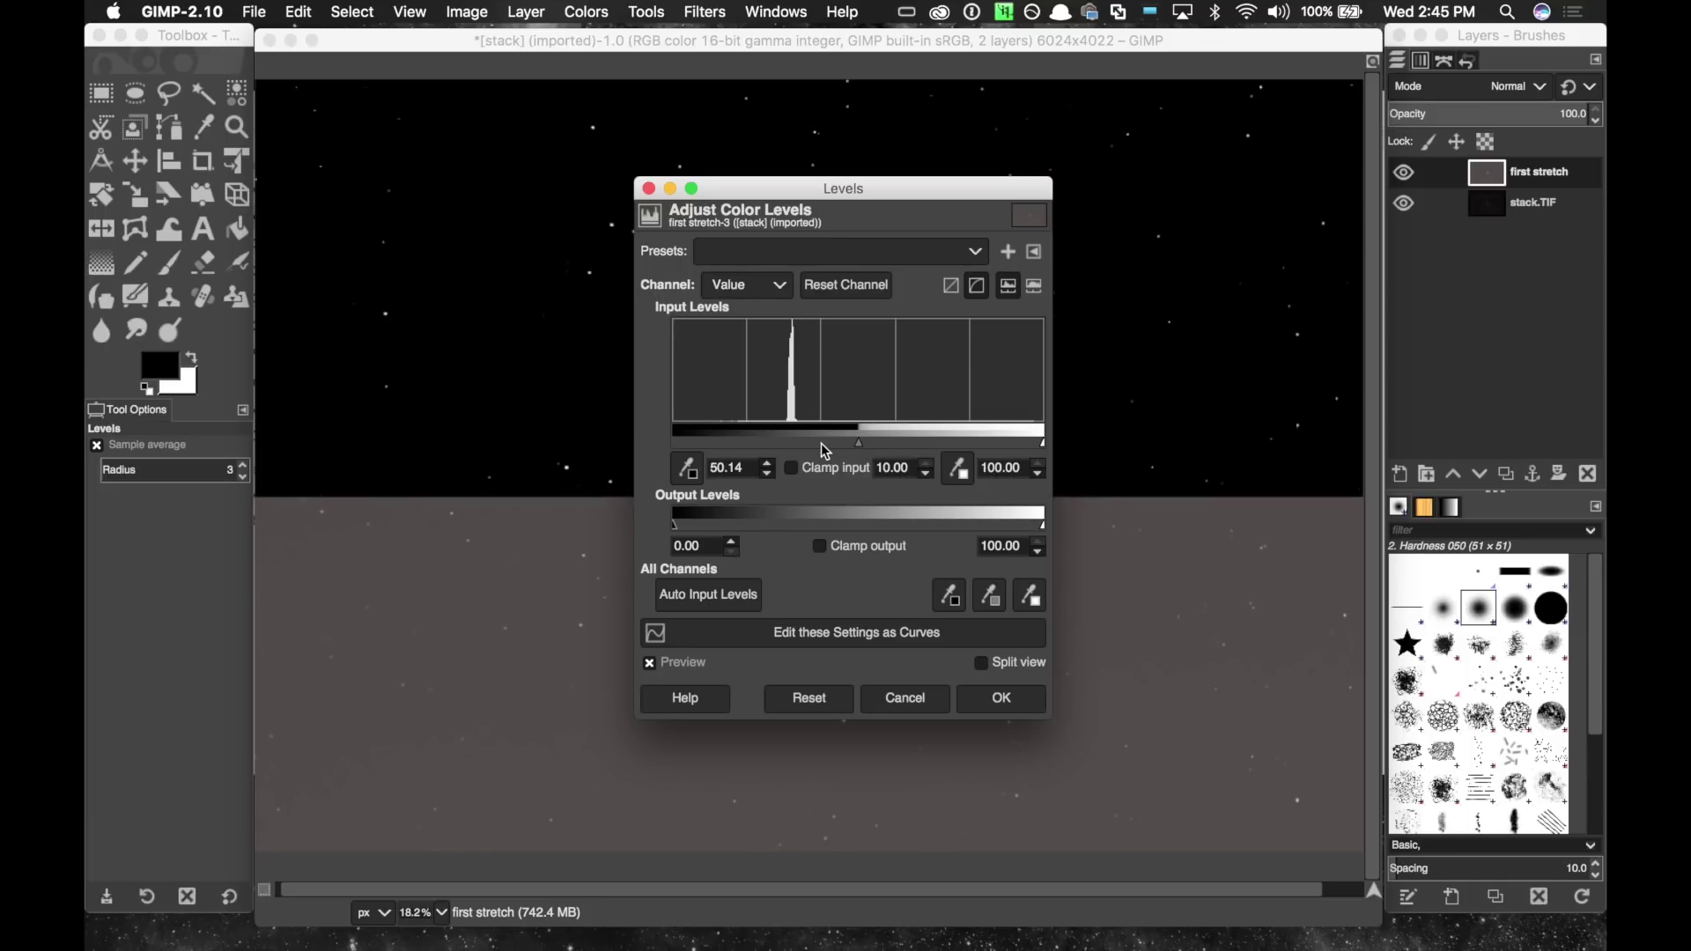
left_click_drag(858, 444, 830, 444)
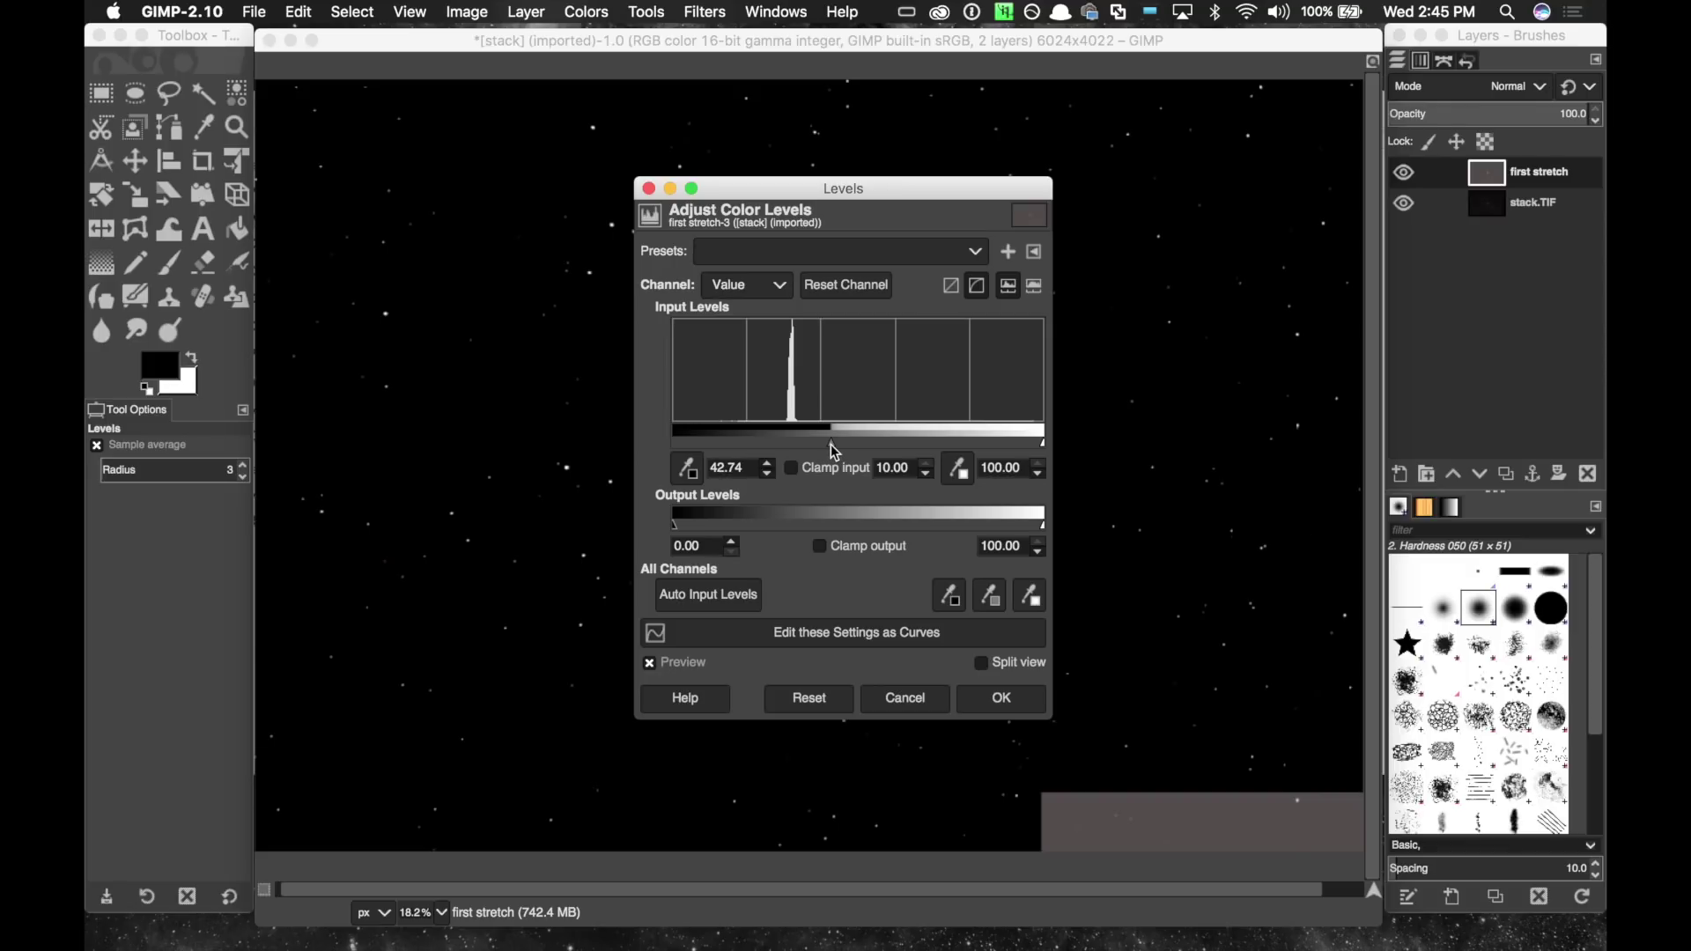
left_click_drag(792, 194, 1015, 252)
left_click(1163, 764)
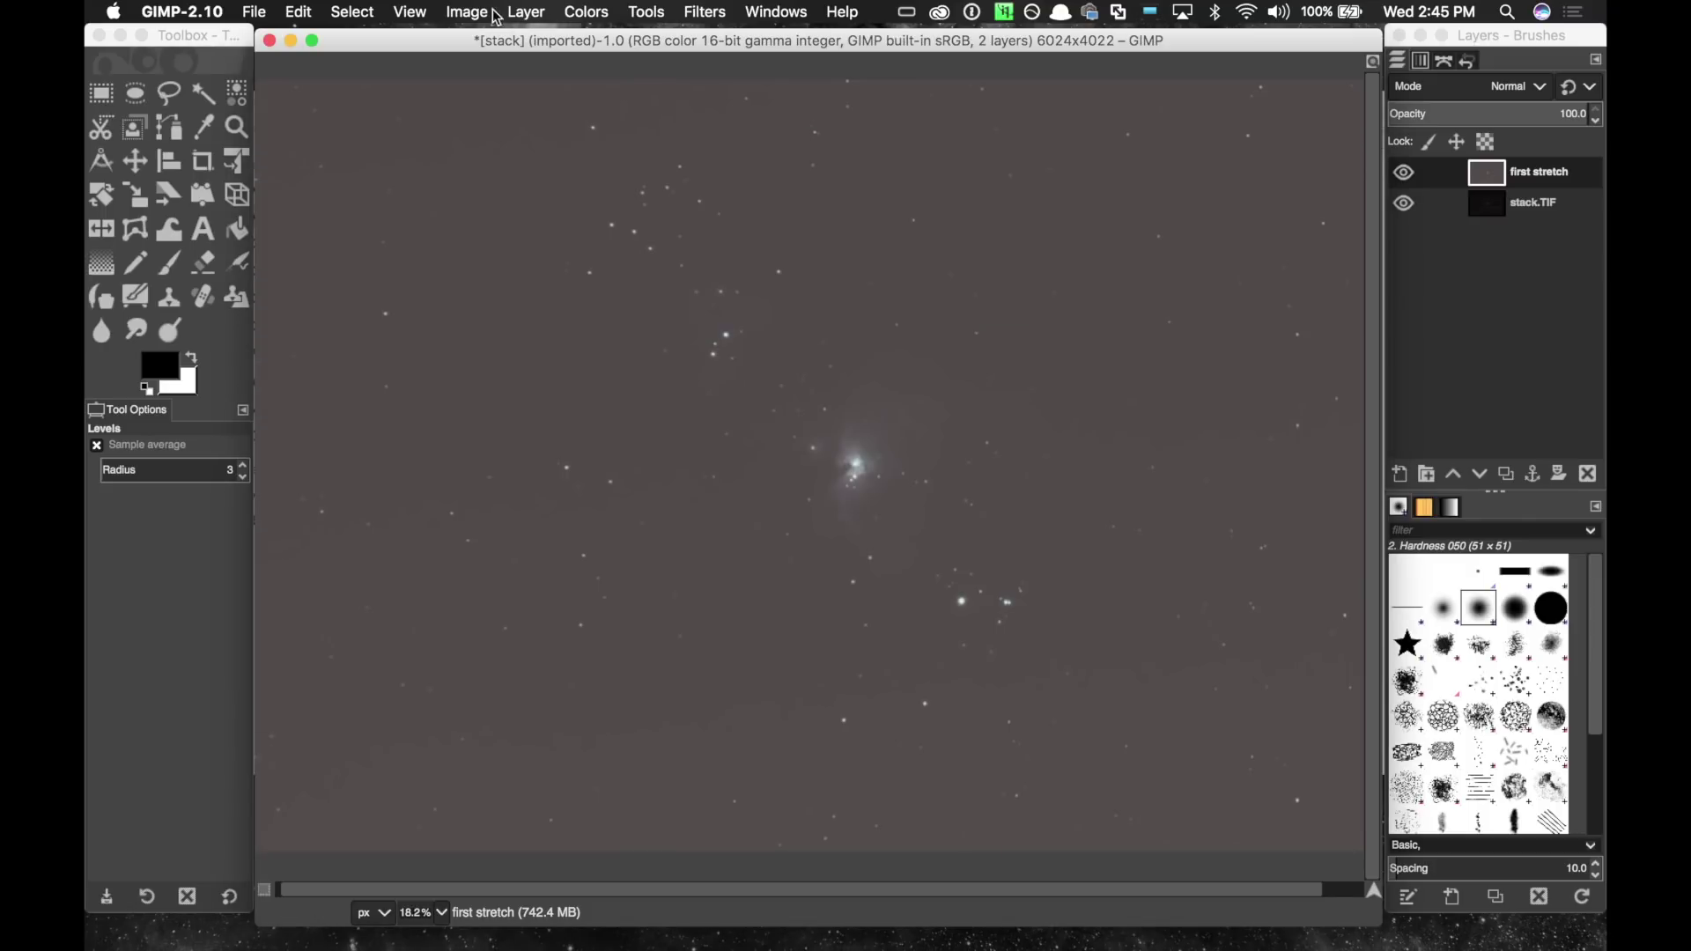
Apply Levels to the first stretch layer with the Value channel's input gamma at 1.31 and black point at 21.08.
left_click(527, 13)
mouse_move(585, 12)
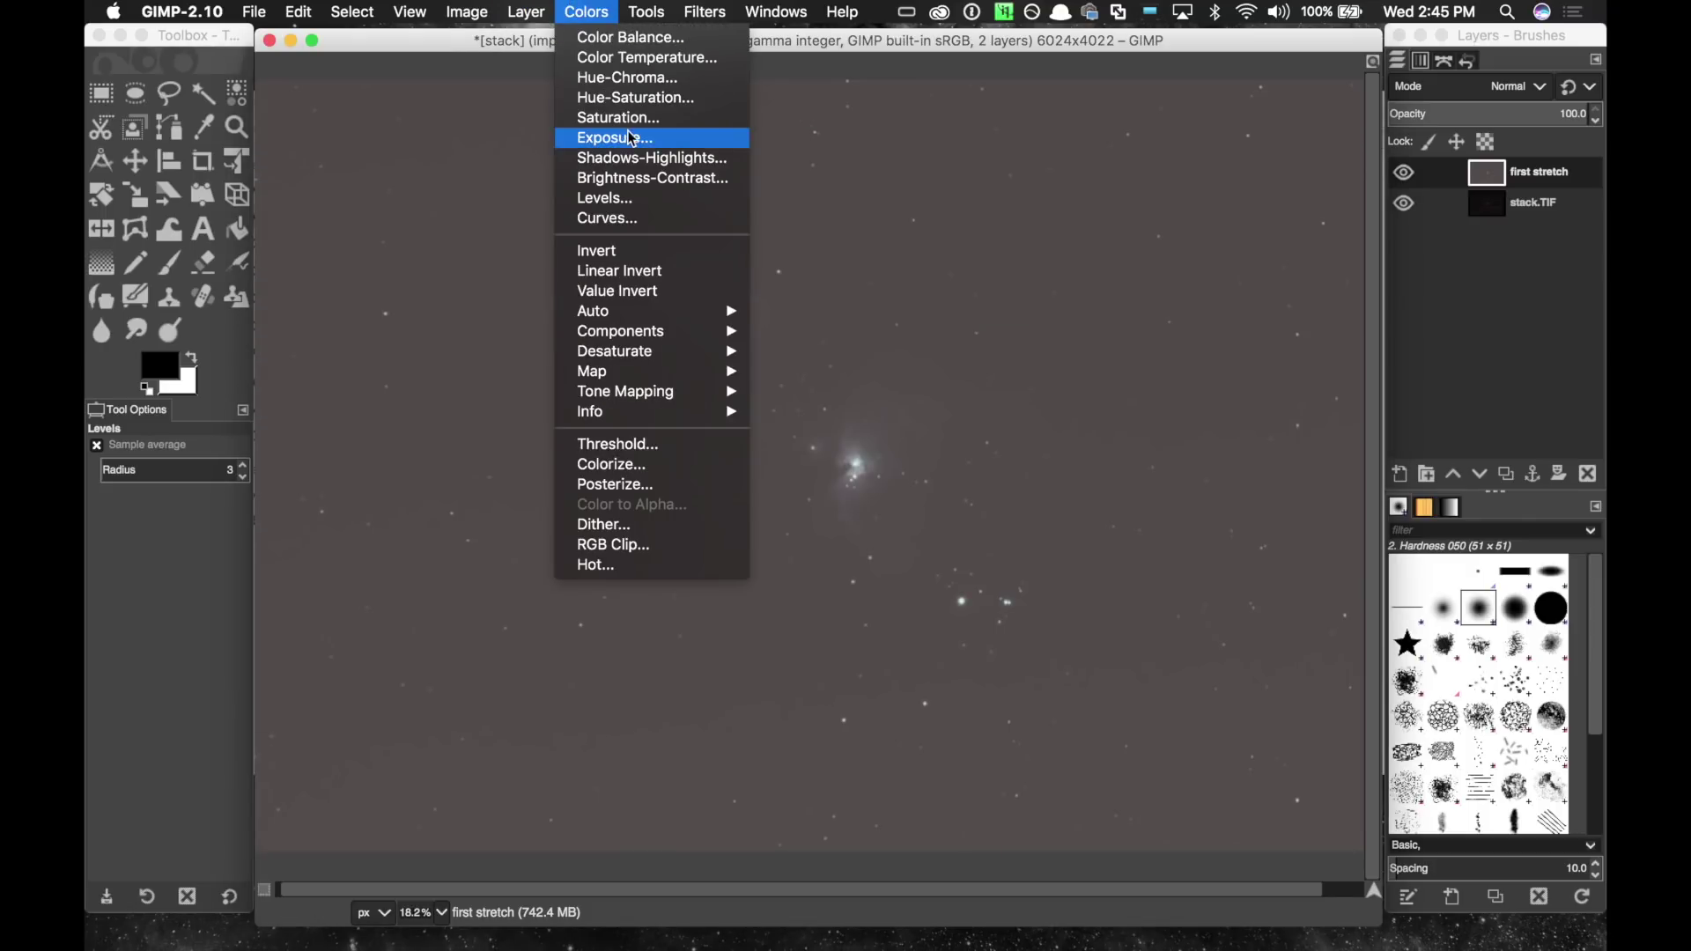
left_click(624, 201)
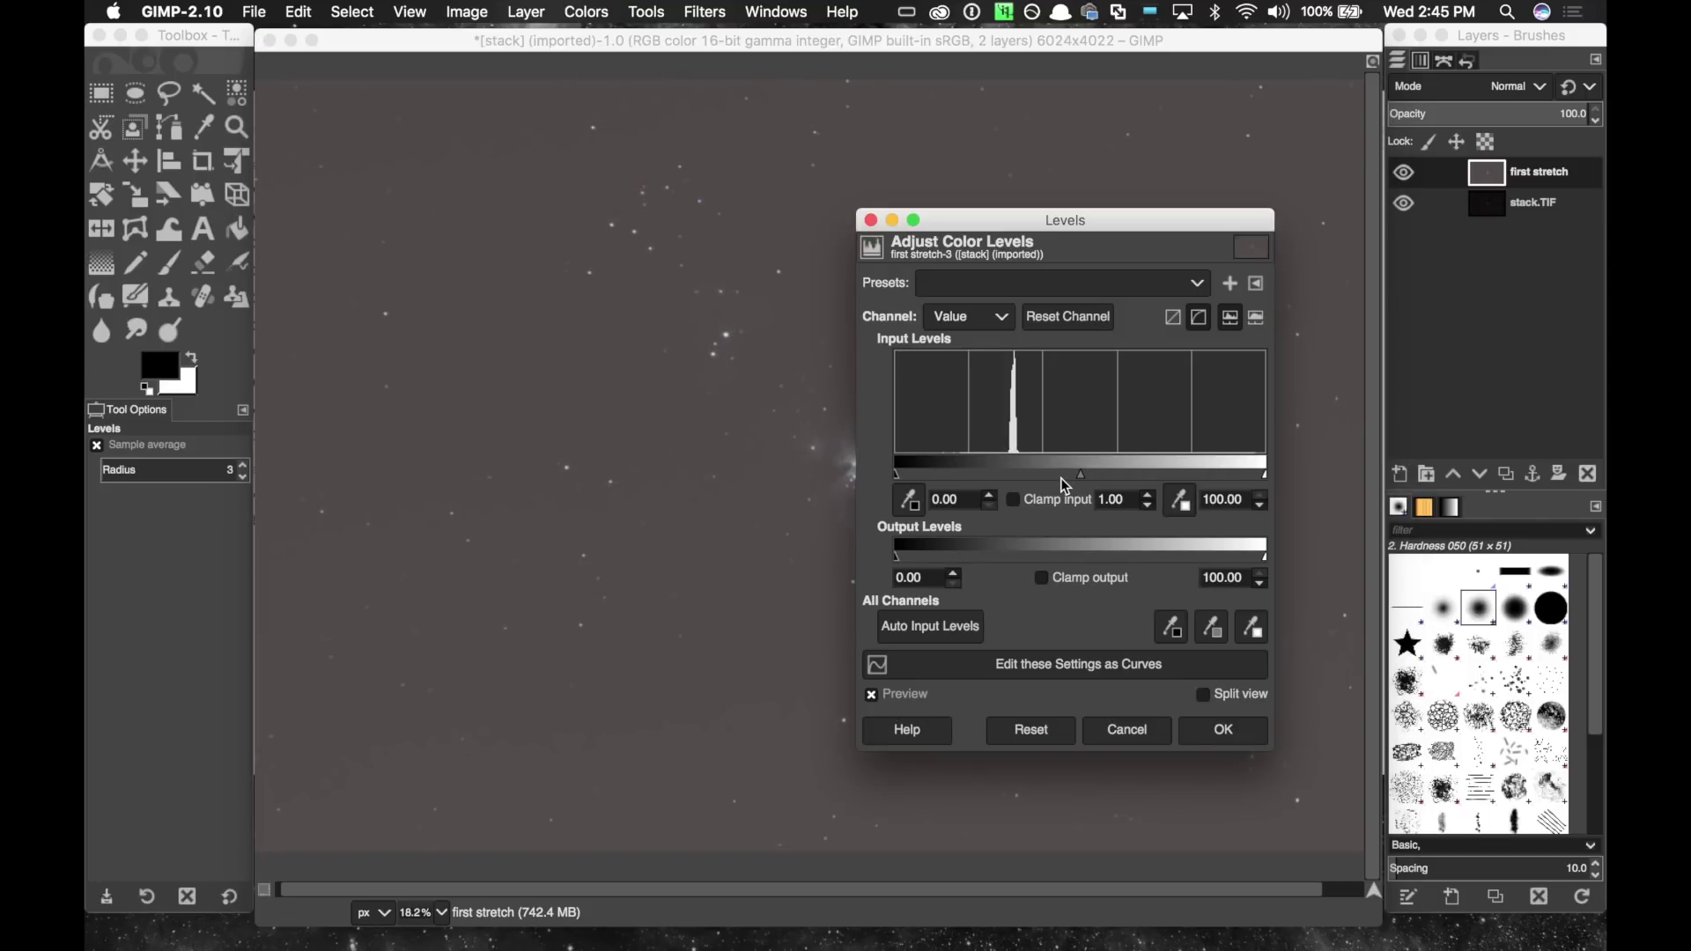
left_click_drag(1082, 478, 1059, 478)
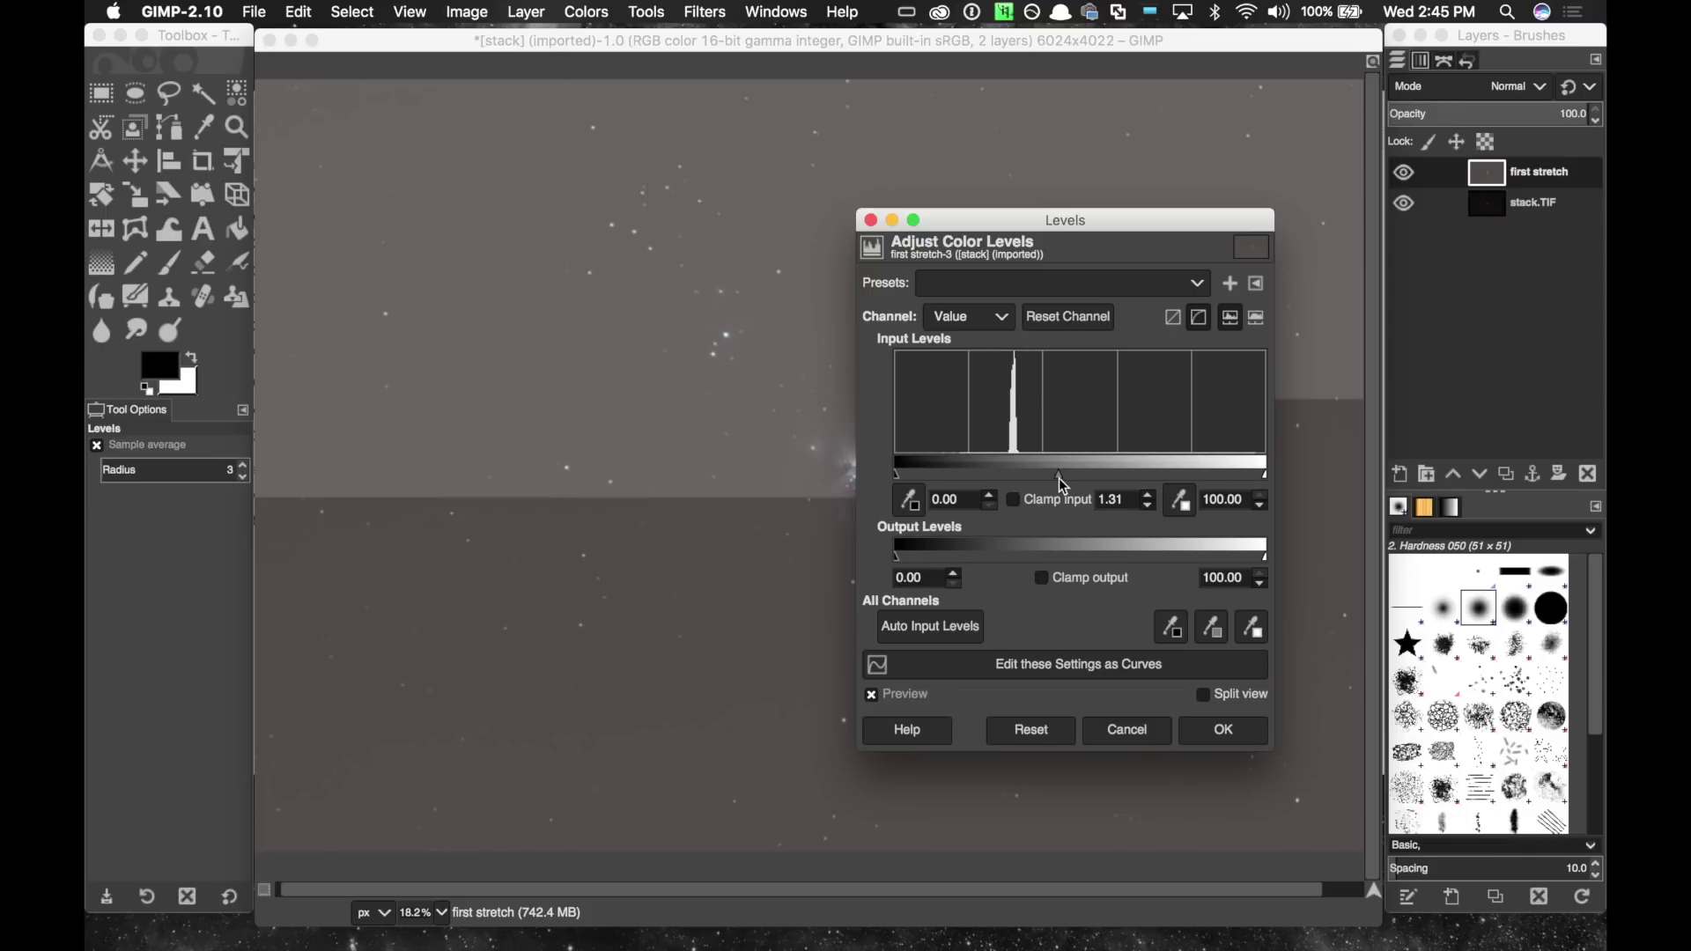
left_click_drag(895, 473, 972, 476)
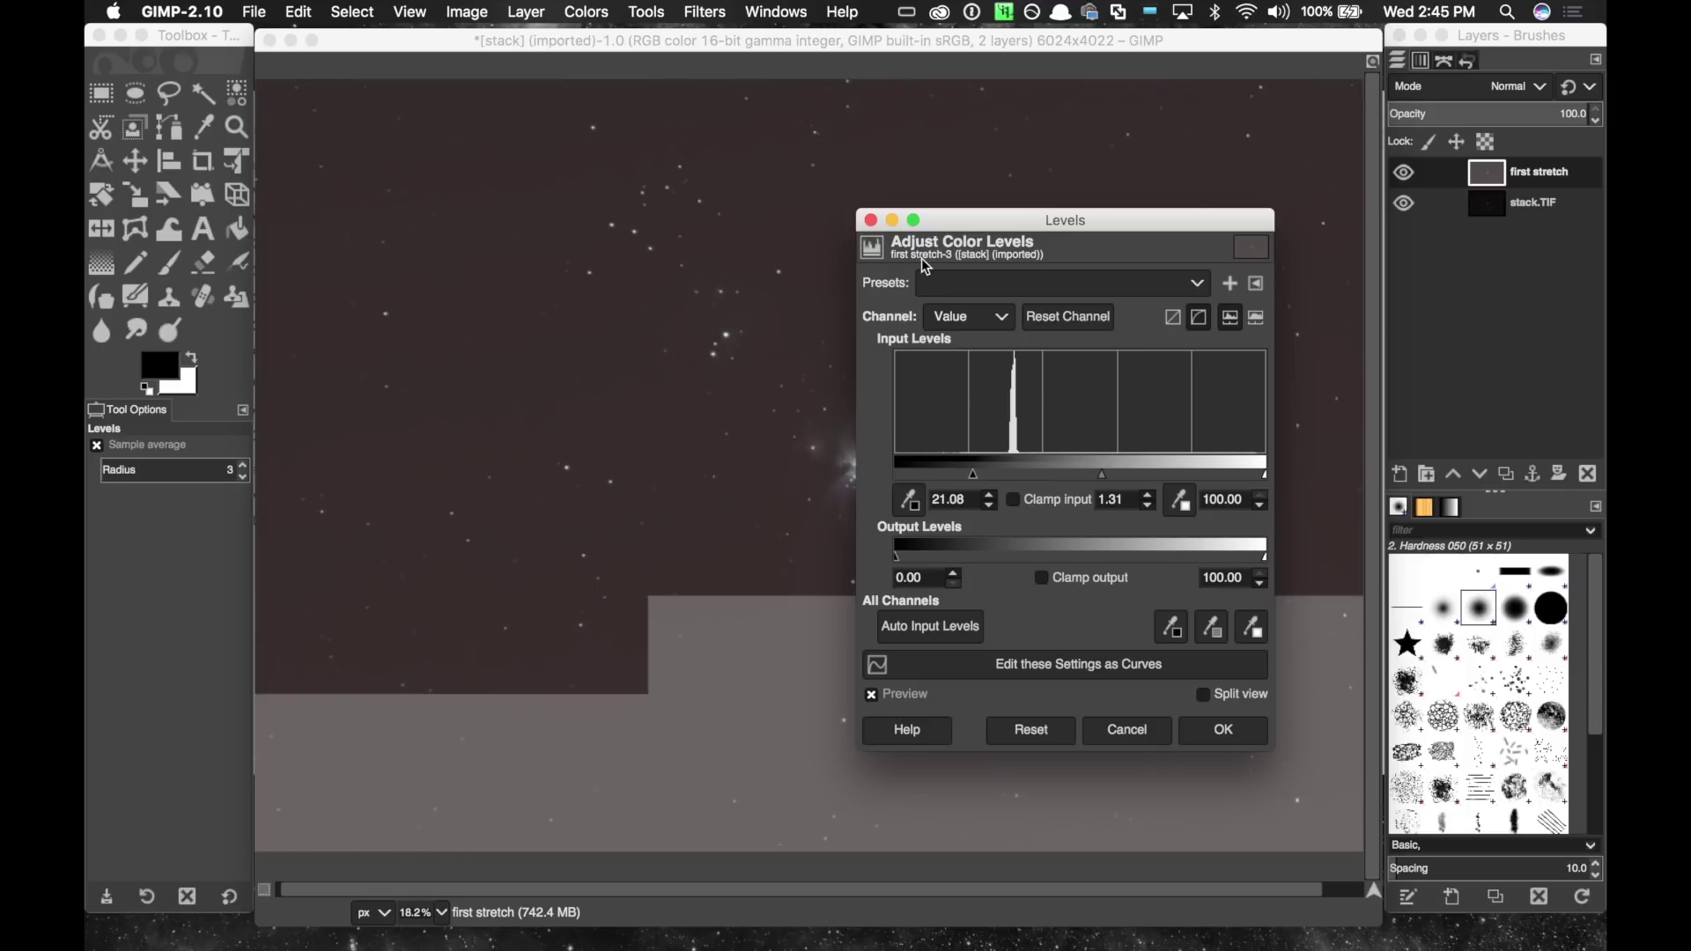
left_click_drag(942, 216, 891, 205)
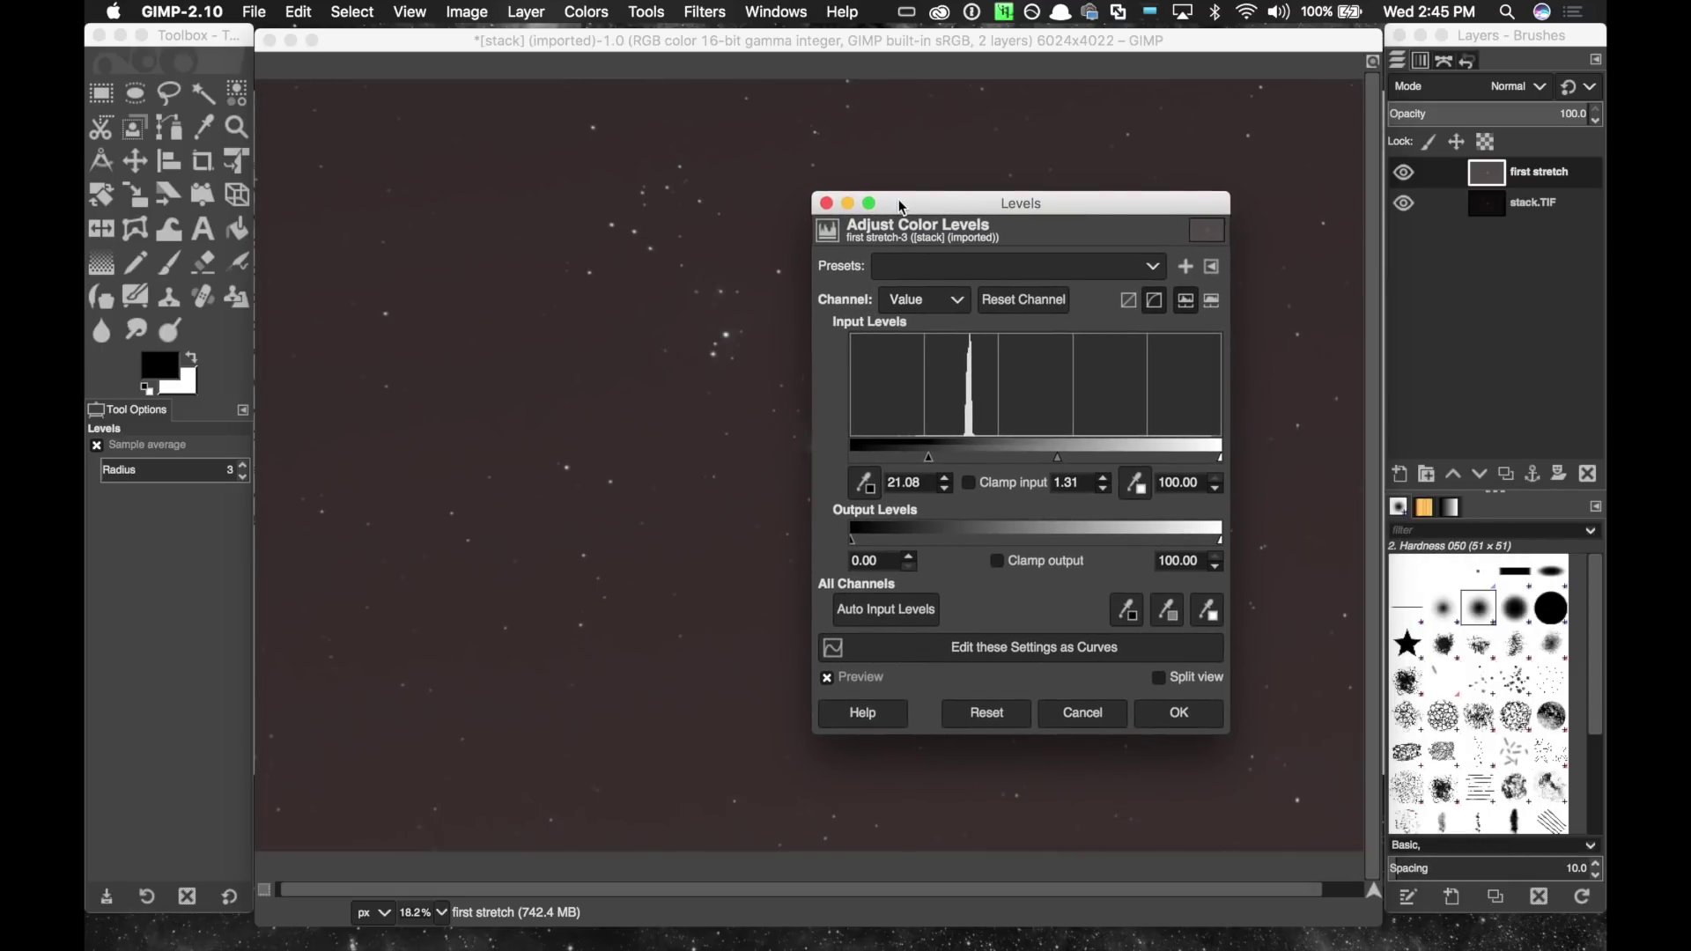
left_click(1178, 715)
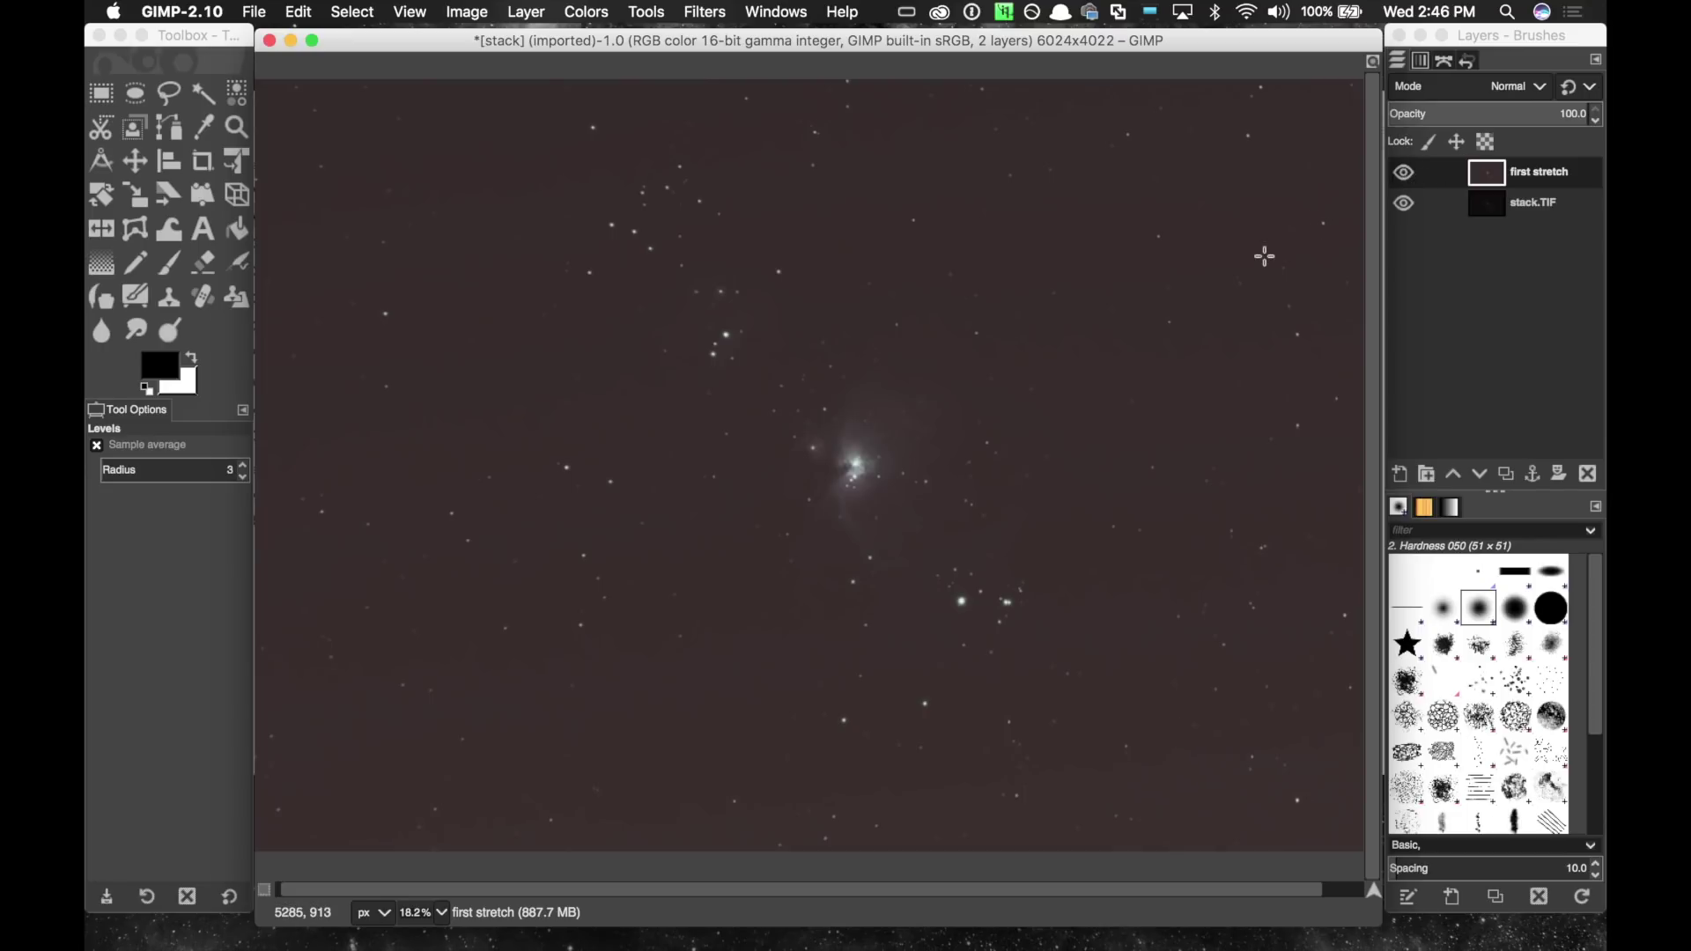
Examine the nebula up close and compare it with the first stretch layer hidden and shown.
scroll(1264, 256, "up", 2)
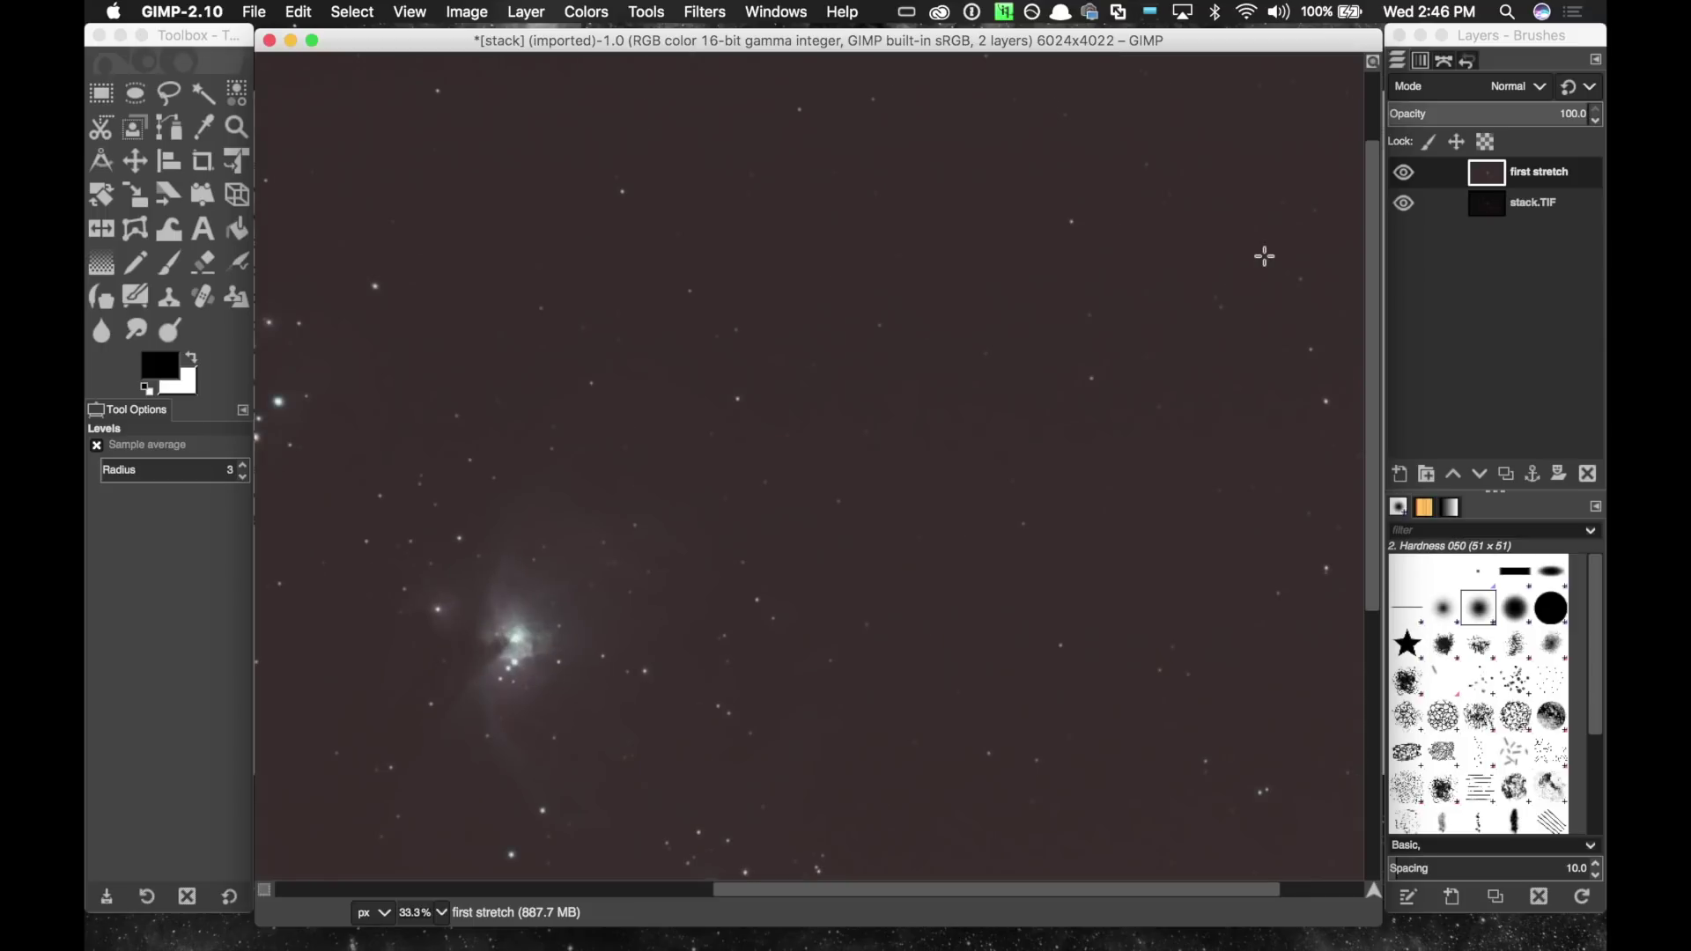
scroll(1057, 891, "left", 5)
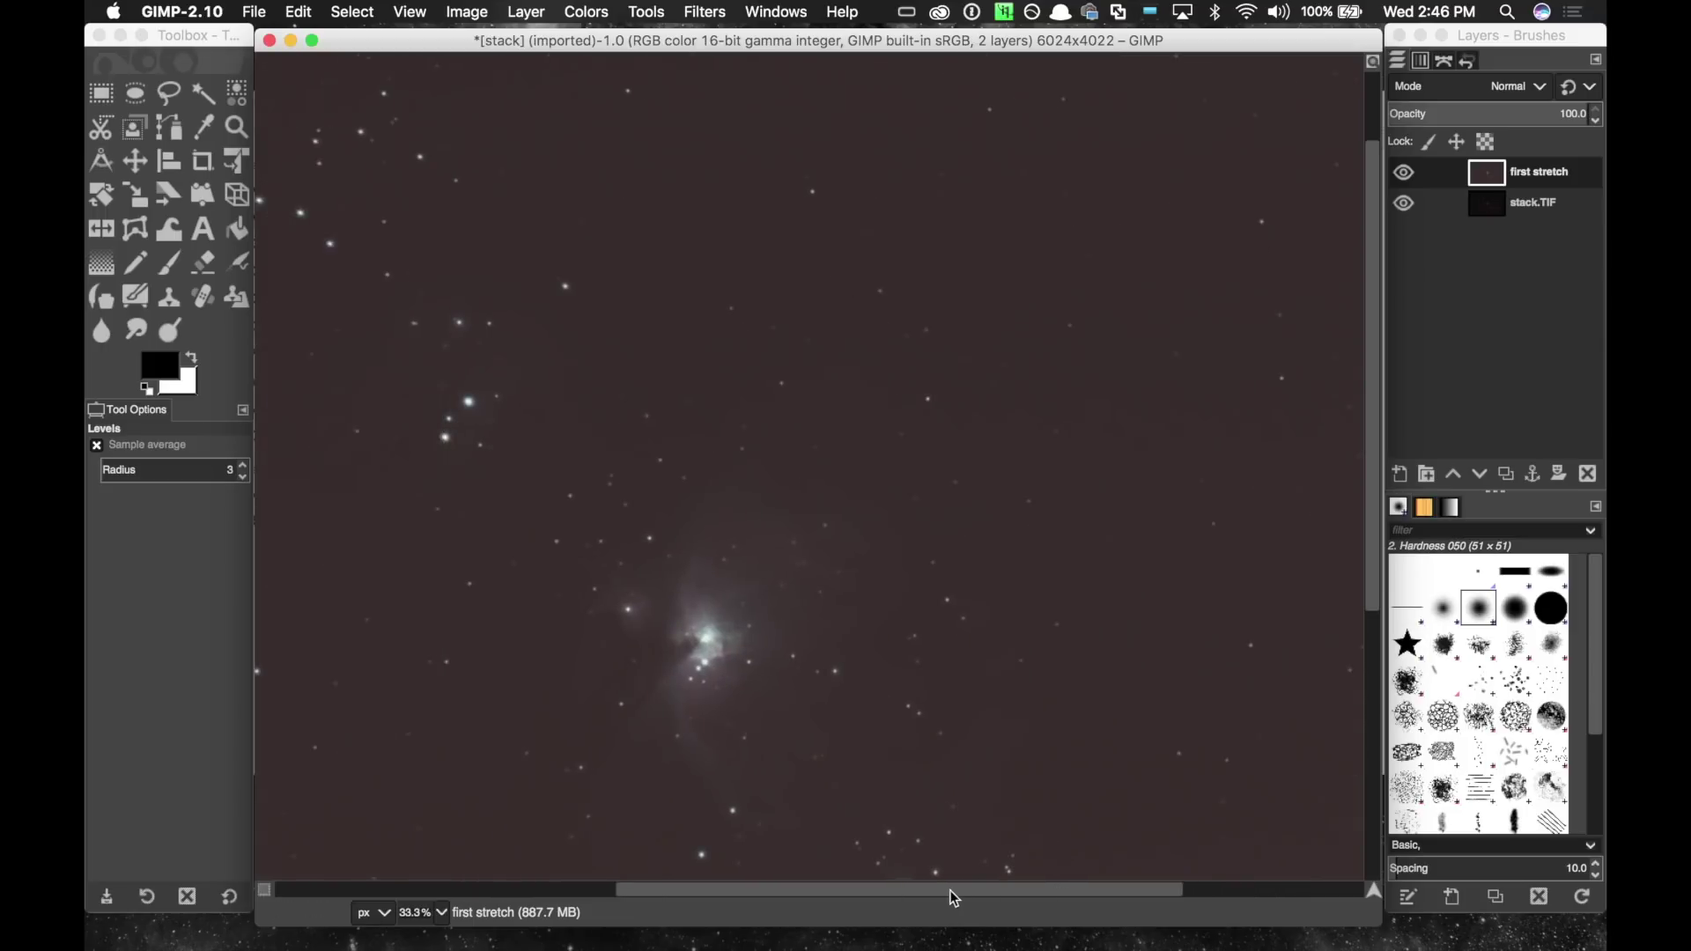
left_click_drag(1370, 438, 1372, 548)
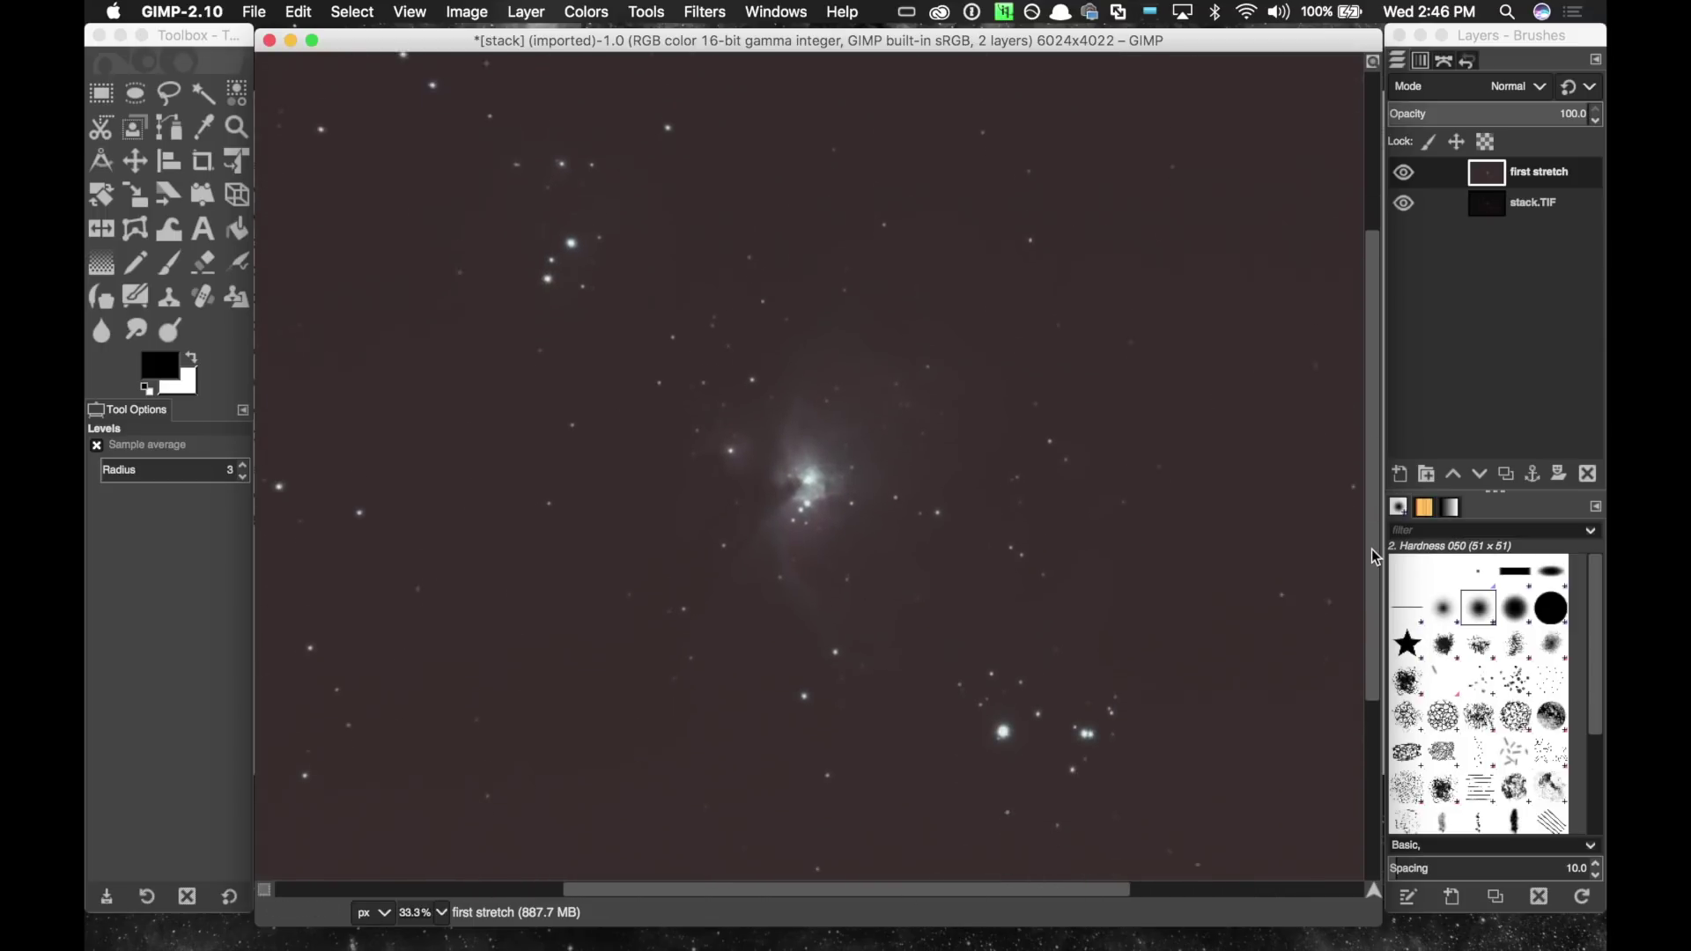
left_click(1406, 173)
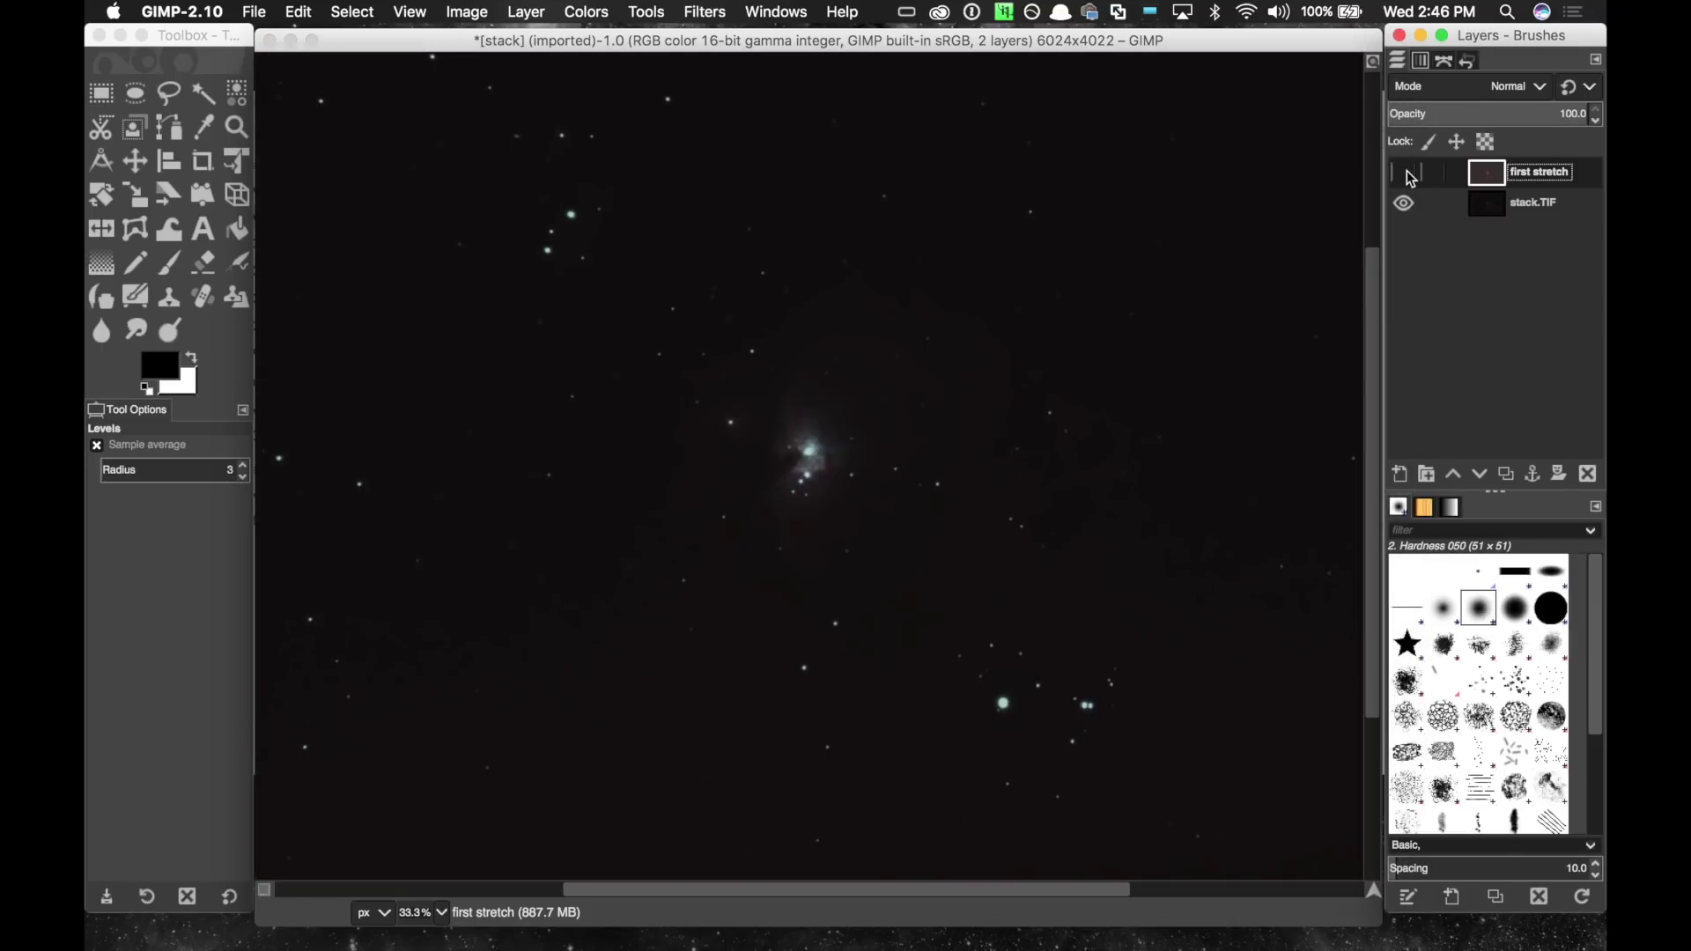
left_click(1406, 172)
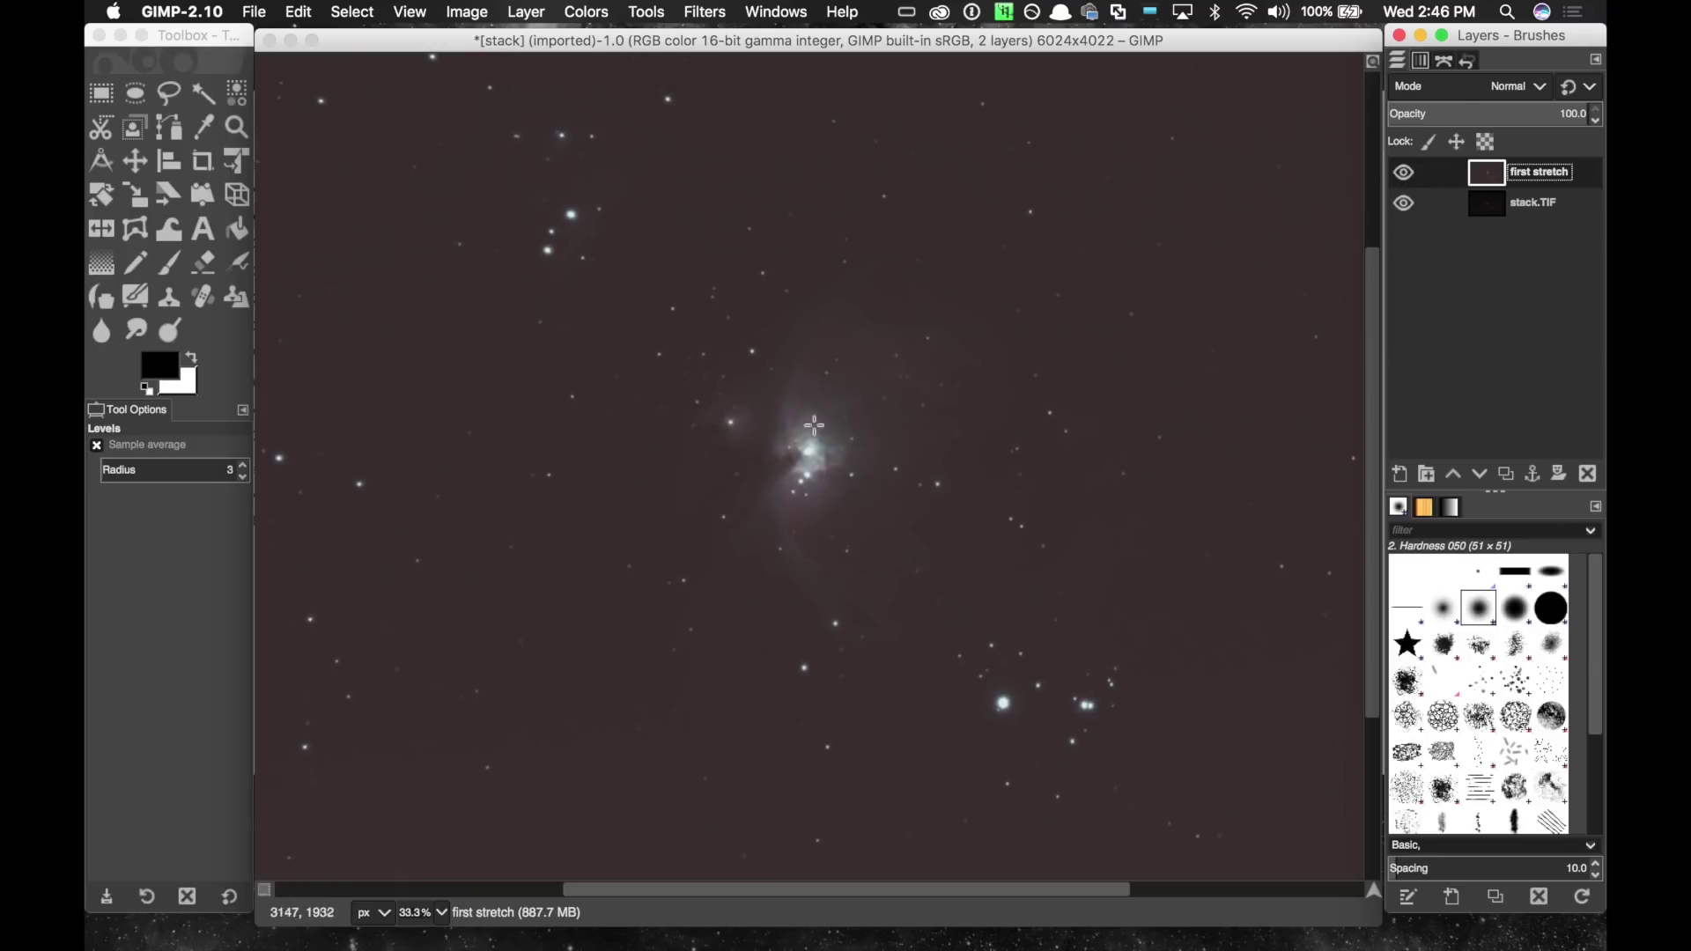
left_click(1404, 173)
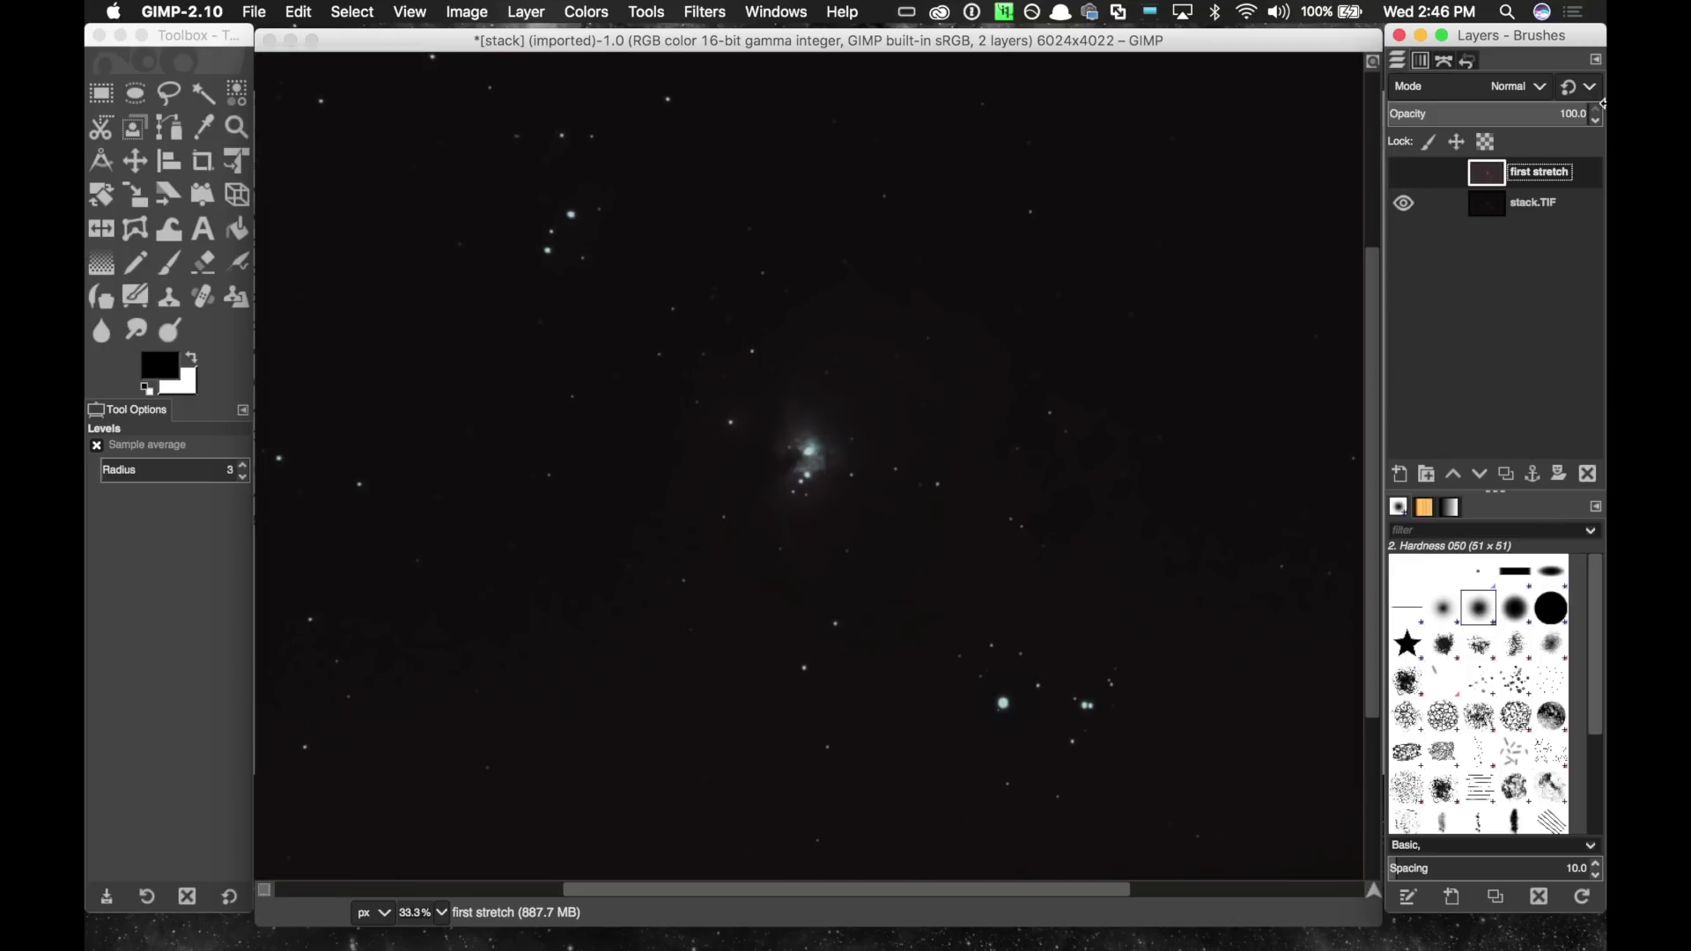
left_click(1404, 172)
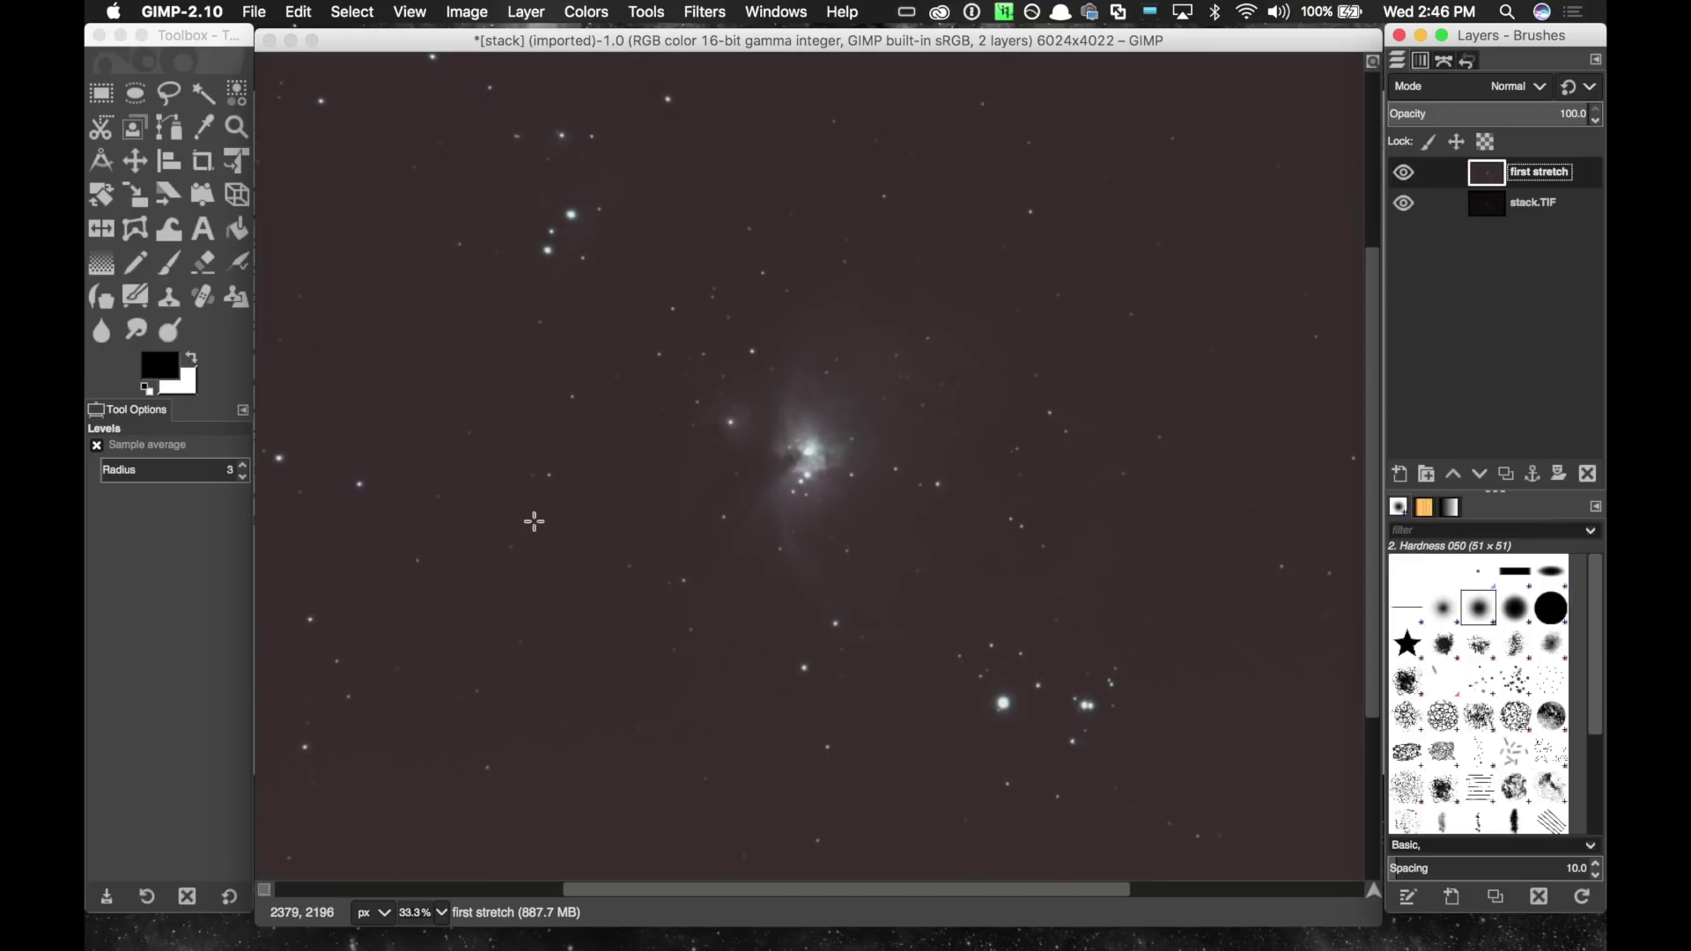
left_click_drag(695, 892, 770, 893)
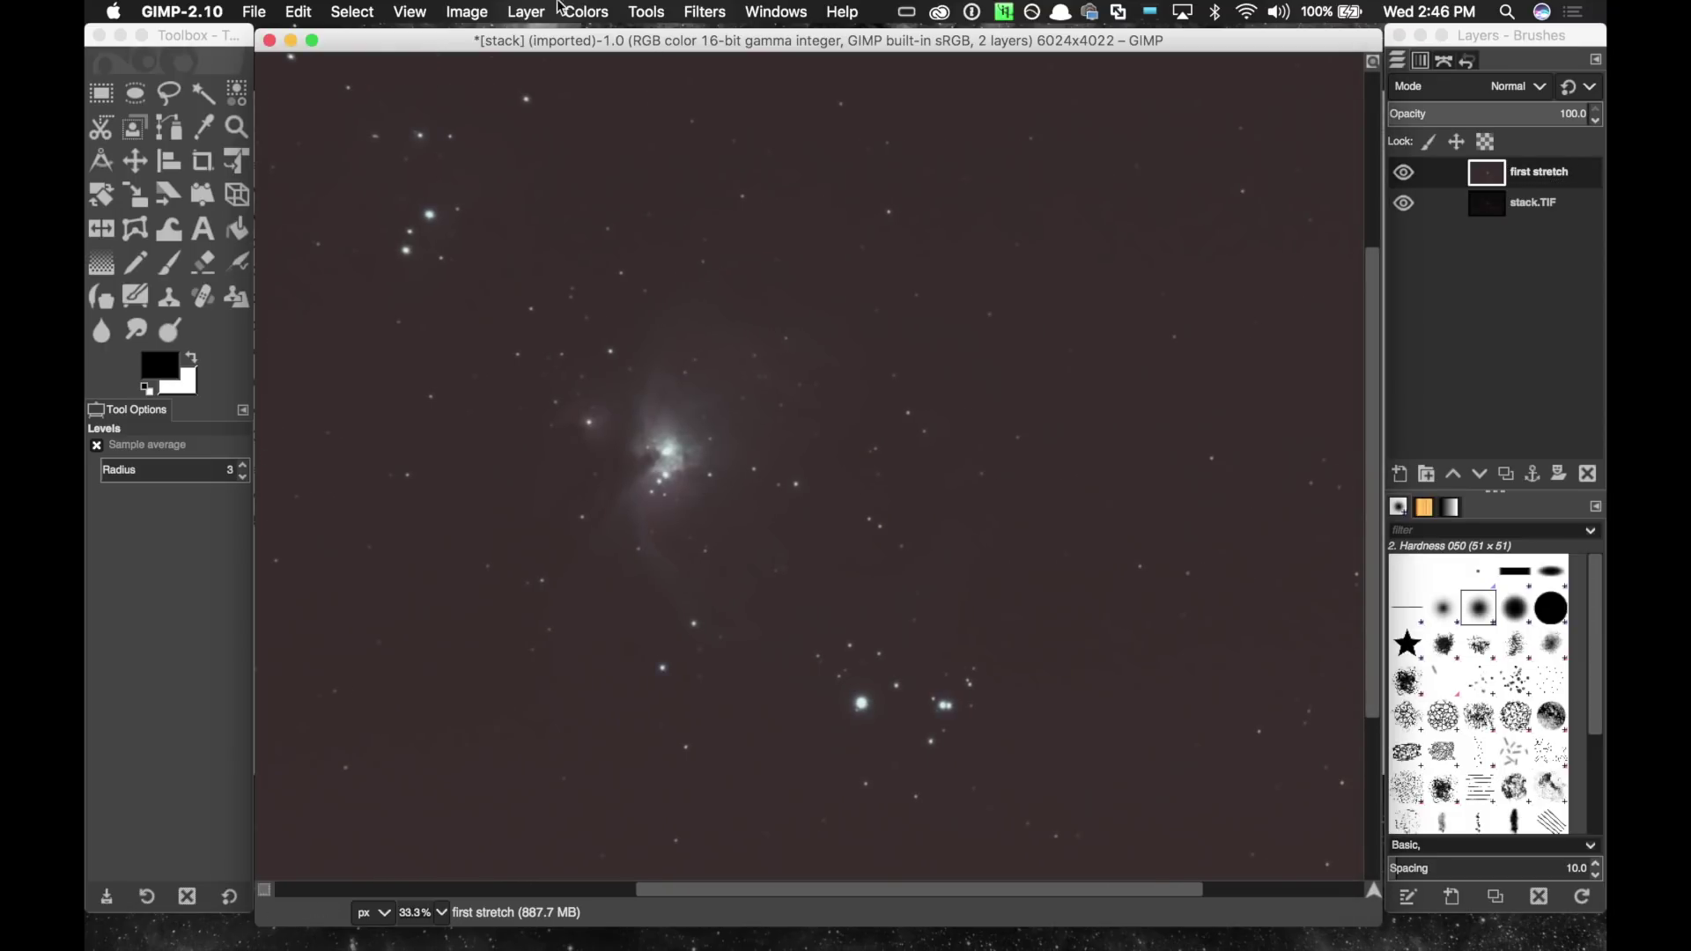
left_click(586, 12)
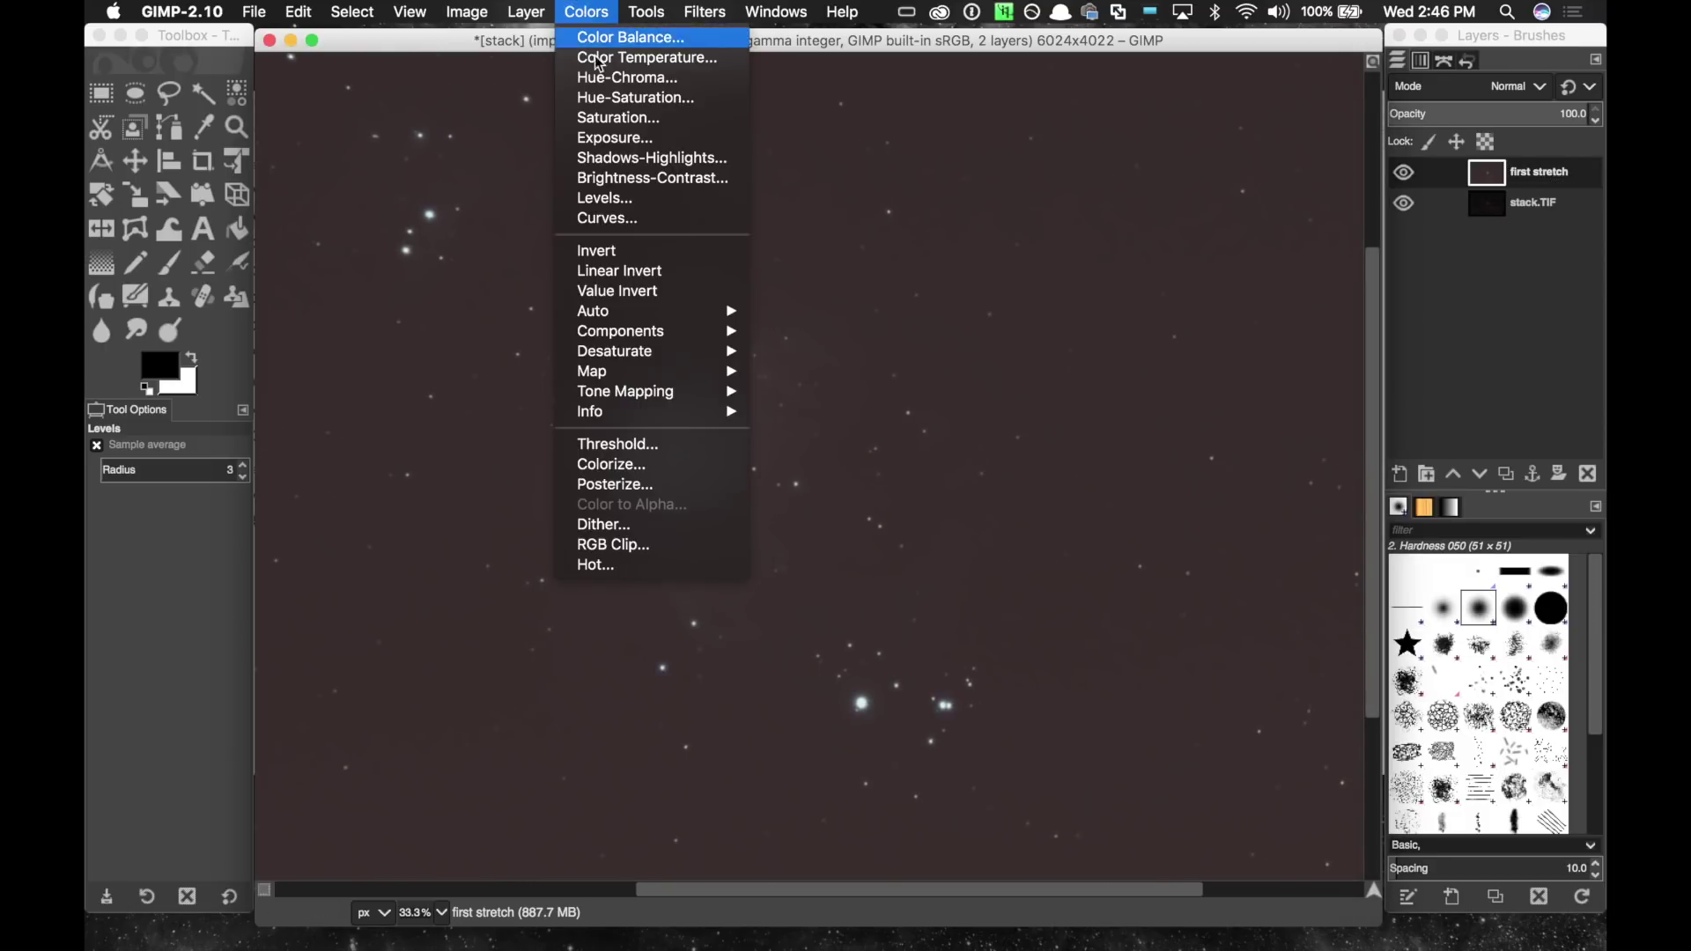
left_click(631, 201)
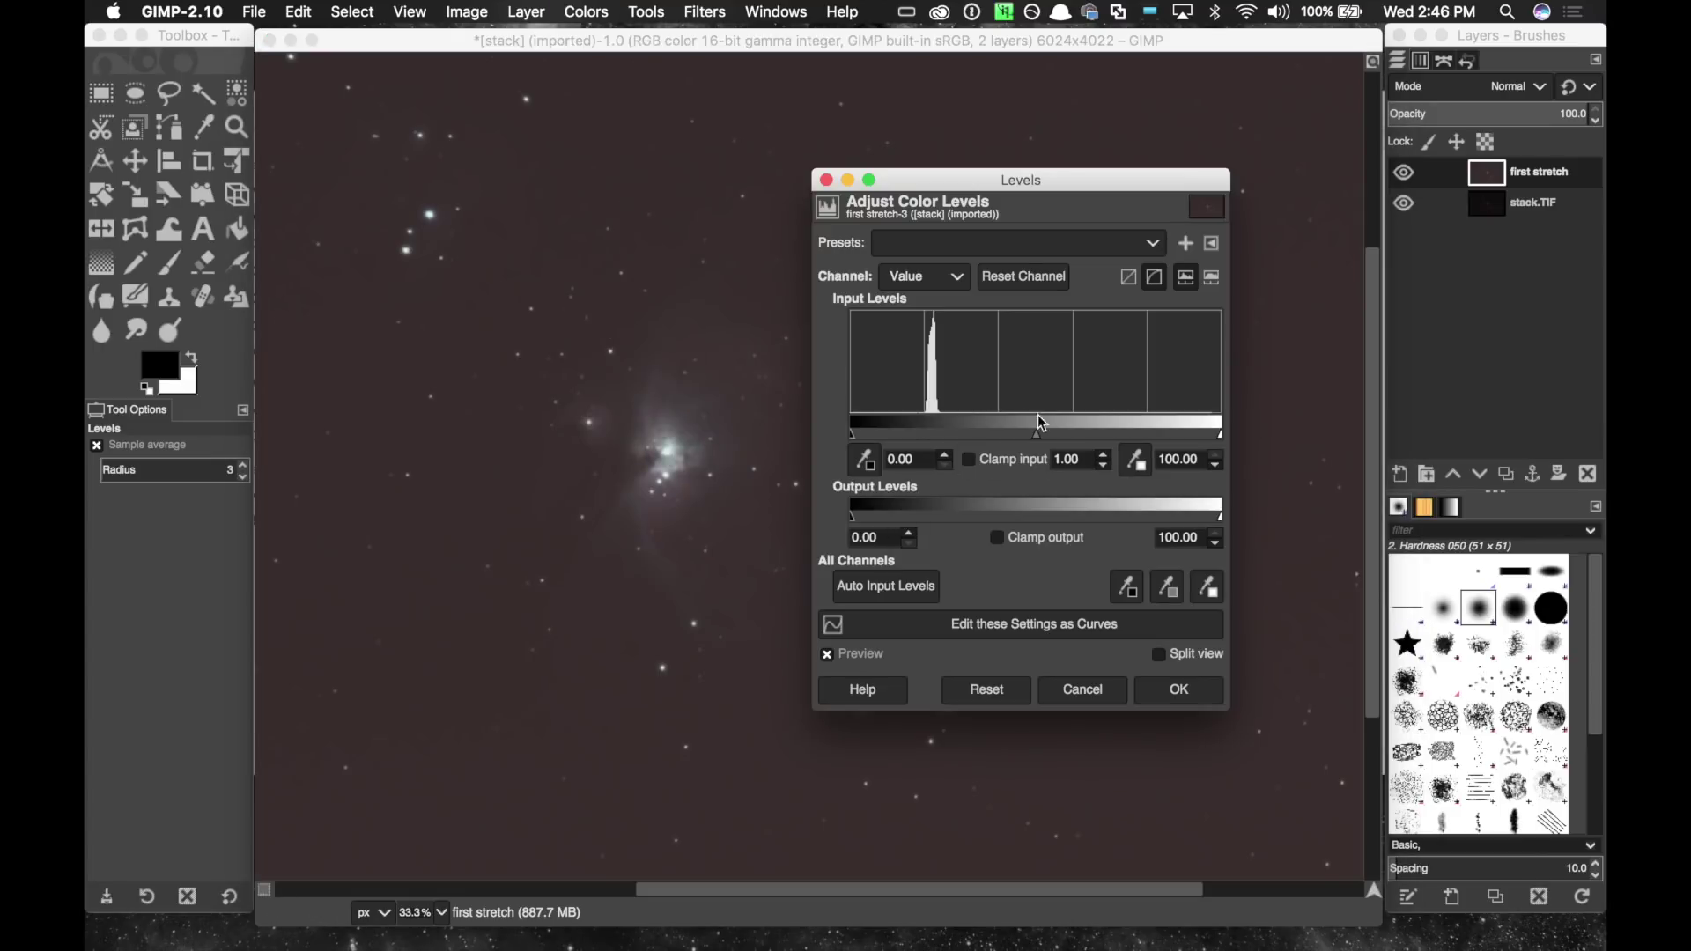
left_click_drag(1035, 436, 1011, 436)
left_click_drag(851, 435, 1028, 433)
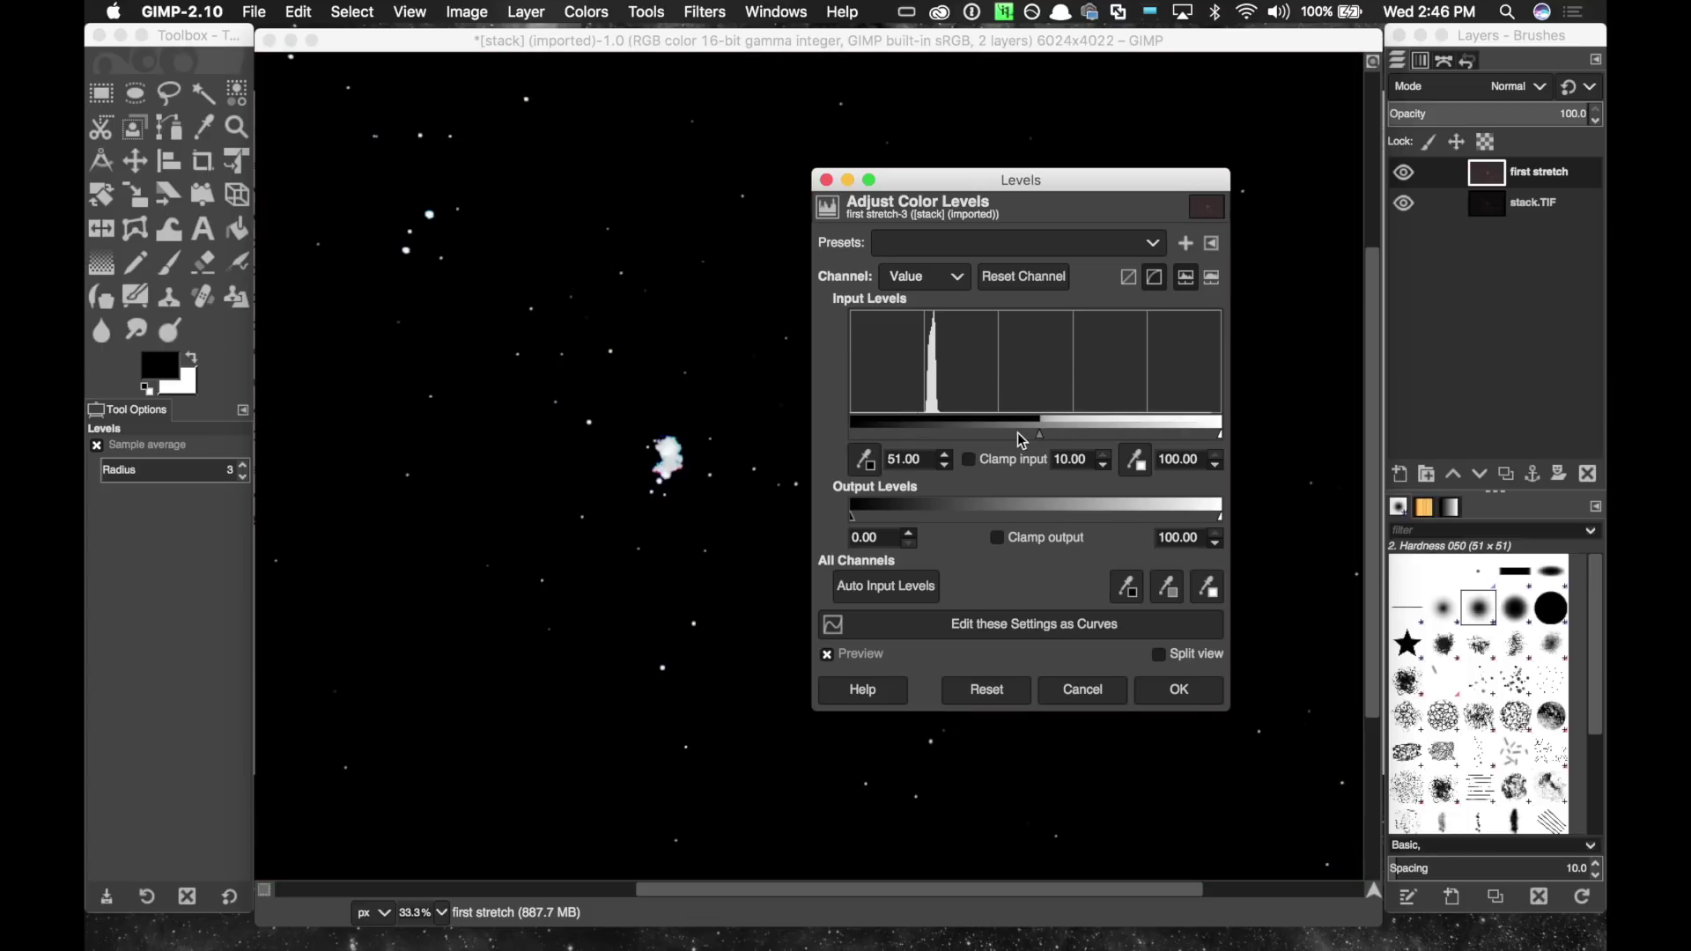
left_click(1083, 691)
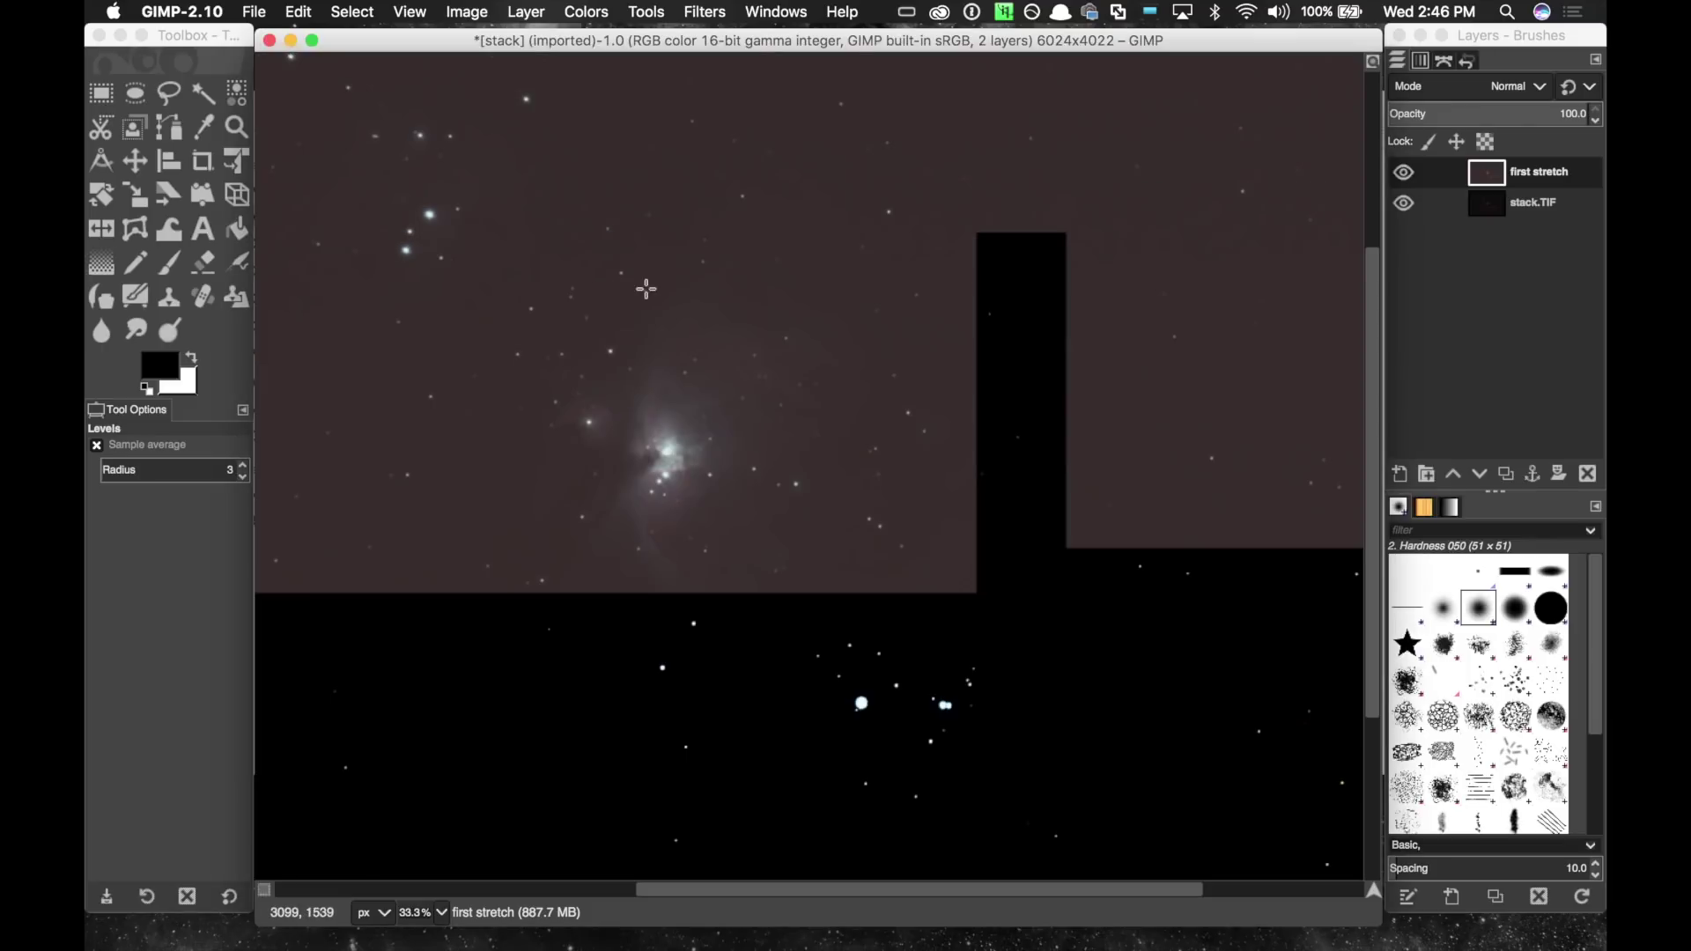
Apply Levels to the first stretch layer with the Value channel's input gamma raised to 1.97.
left_click(574, 11)
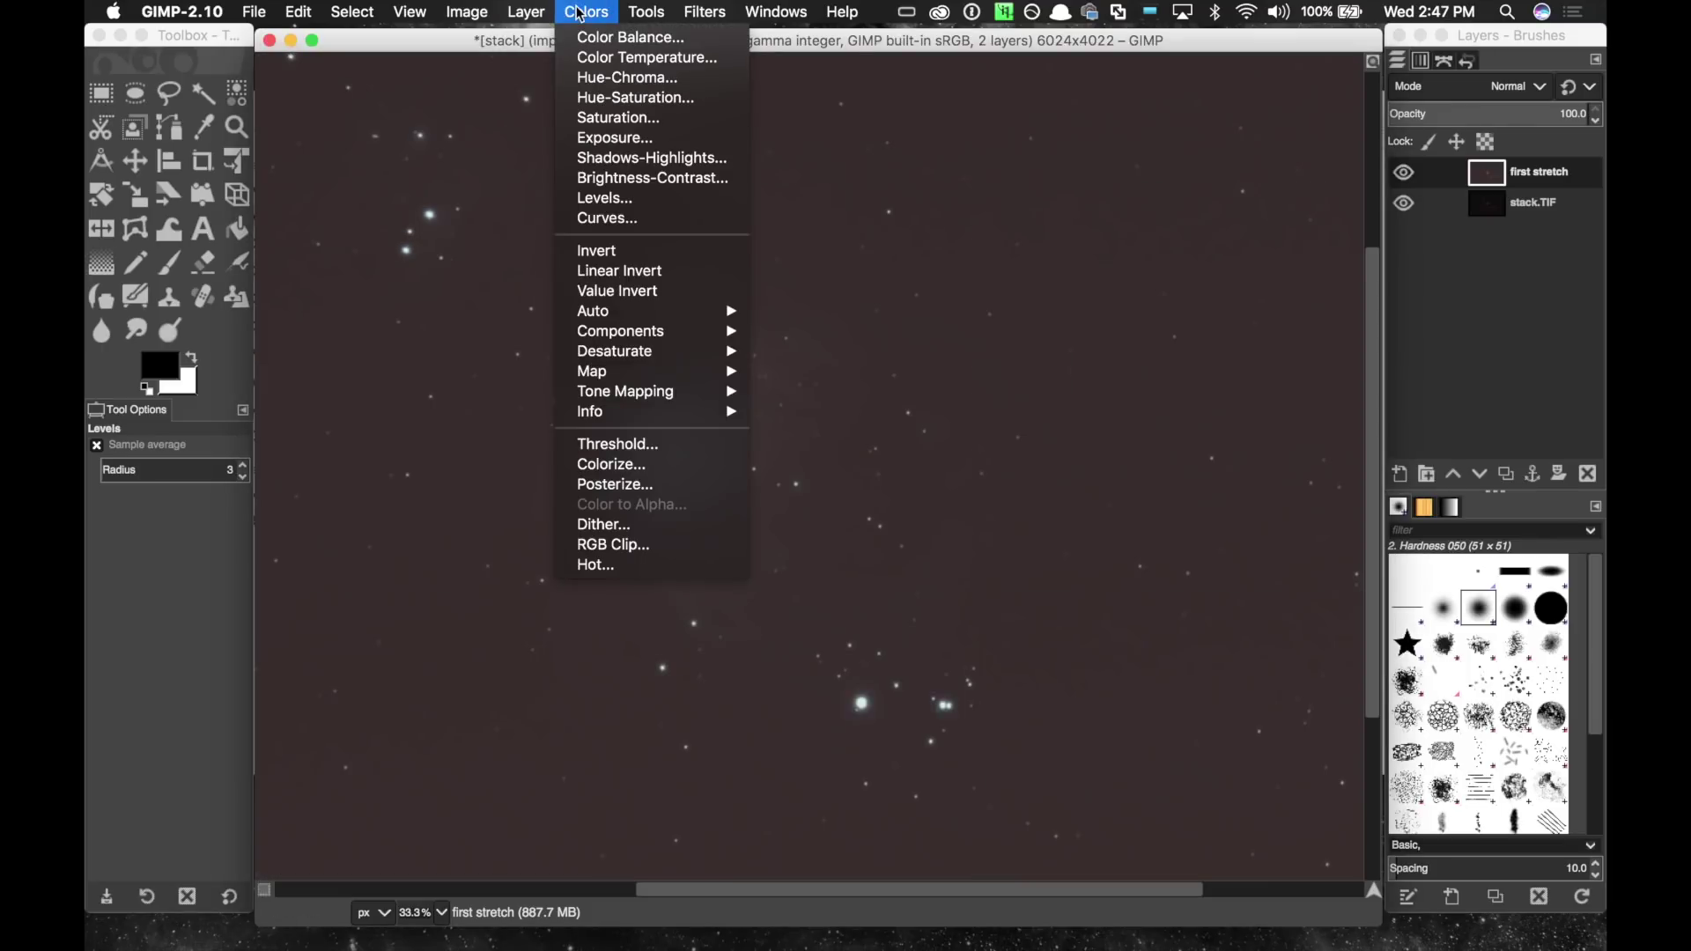
left_click(604, 198)
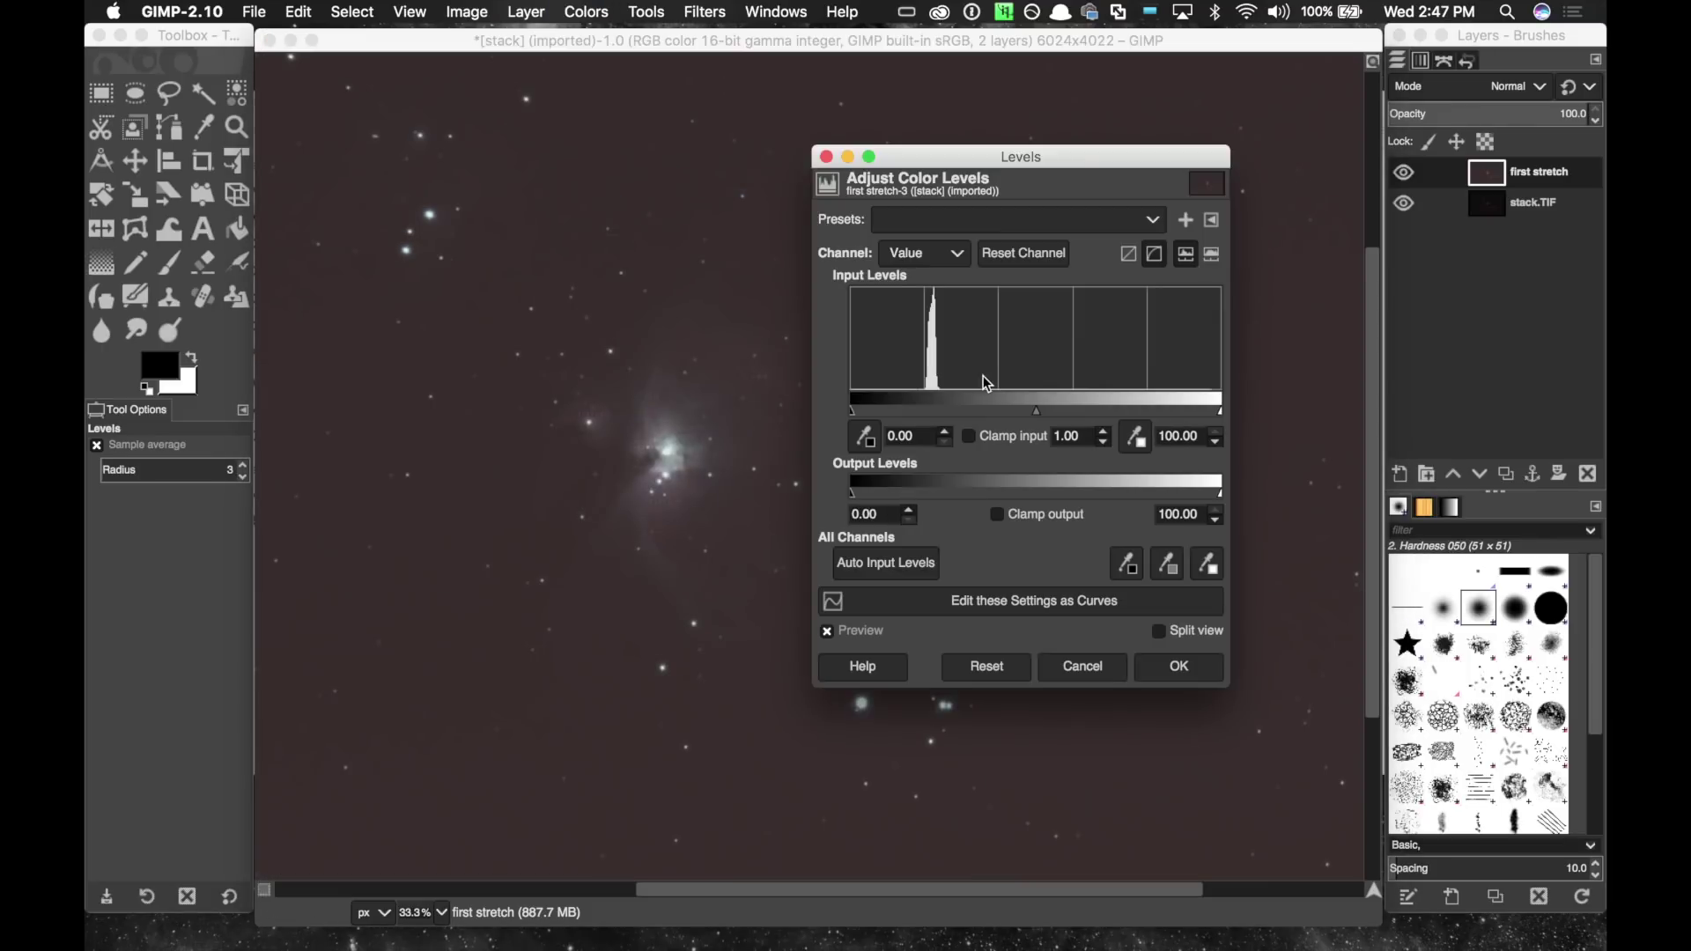
left_click_drag(1033, 413, 1012, 414)
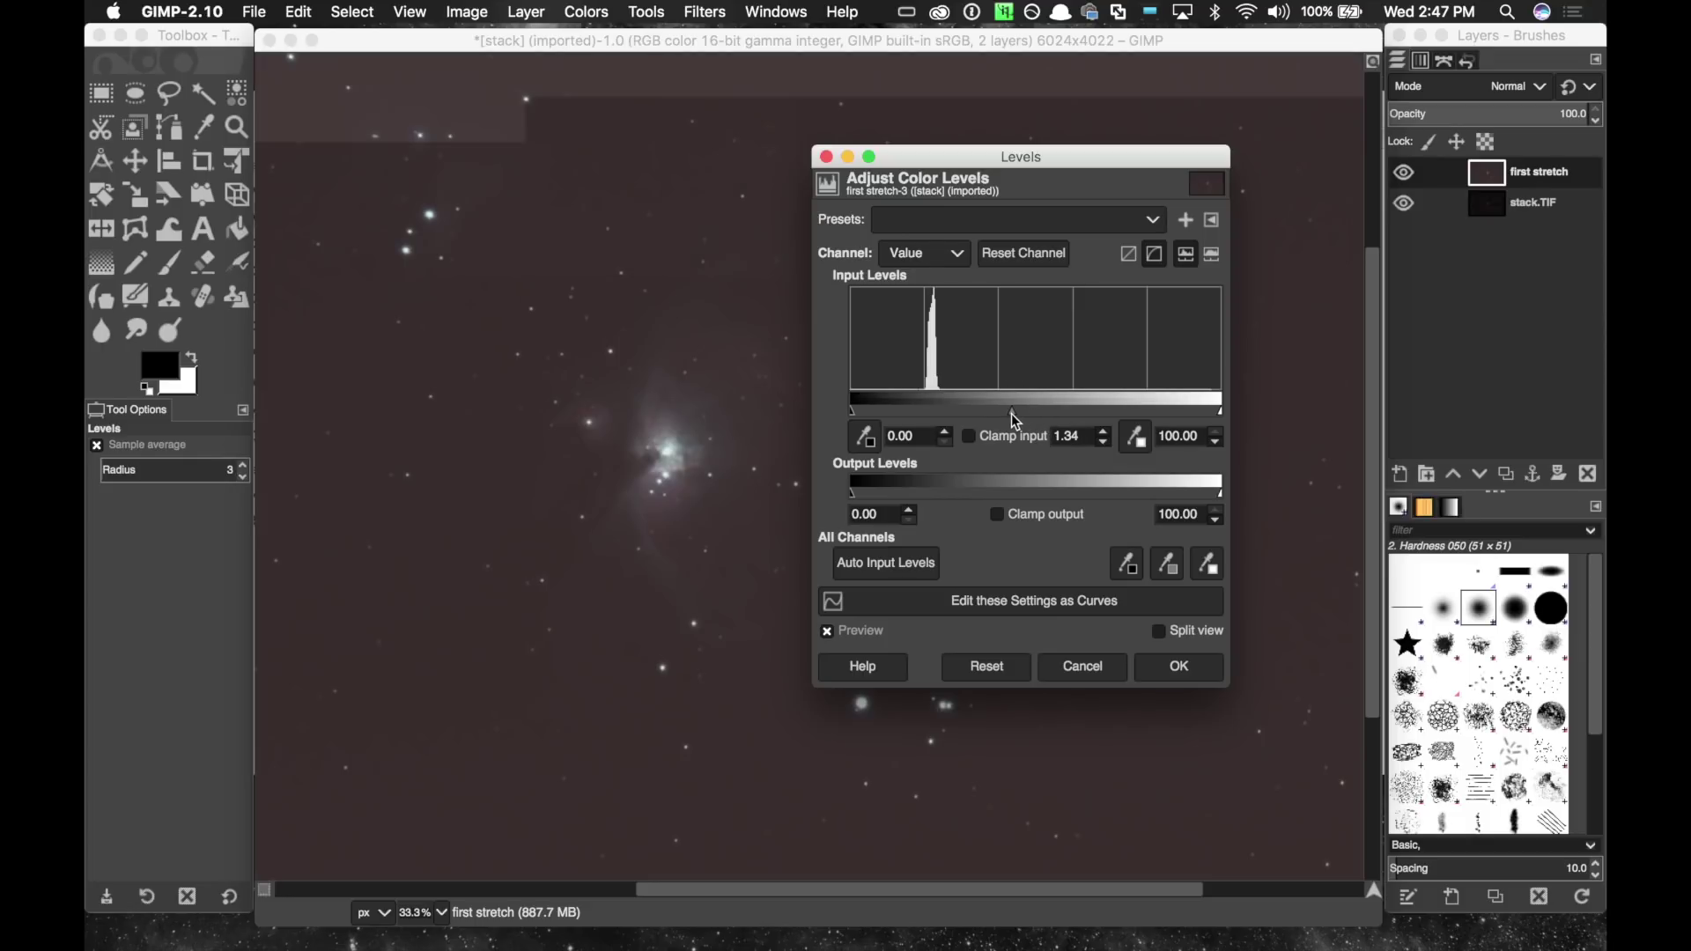
left_click_drag(1012, 414, 982, 414)
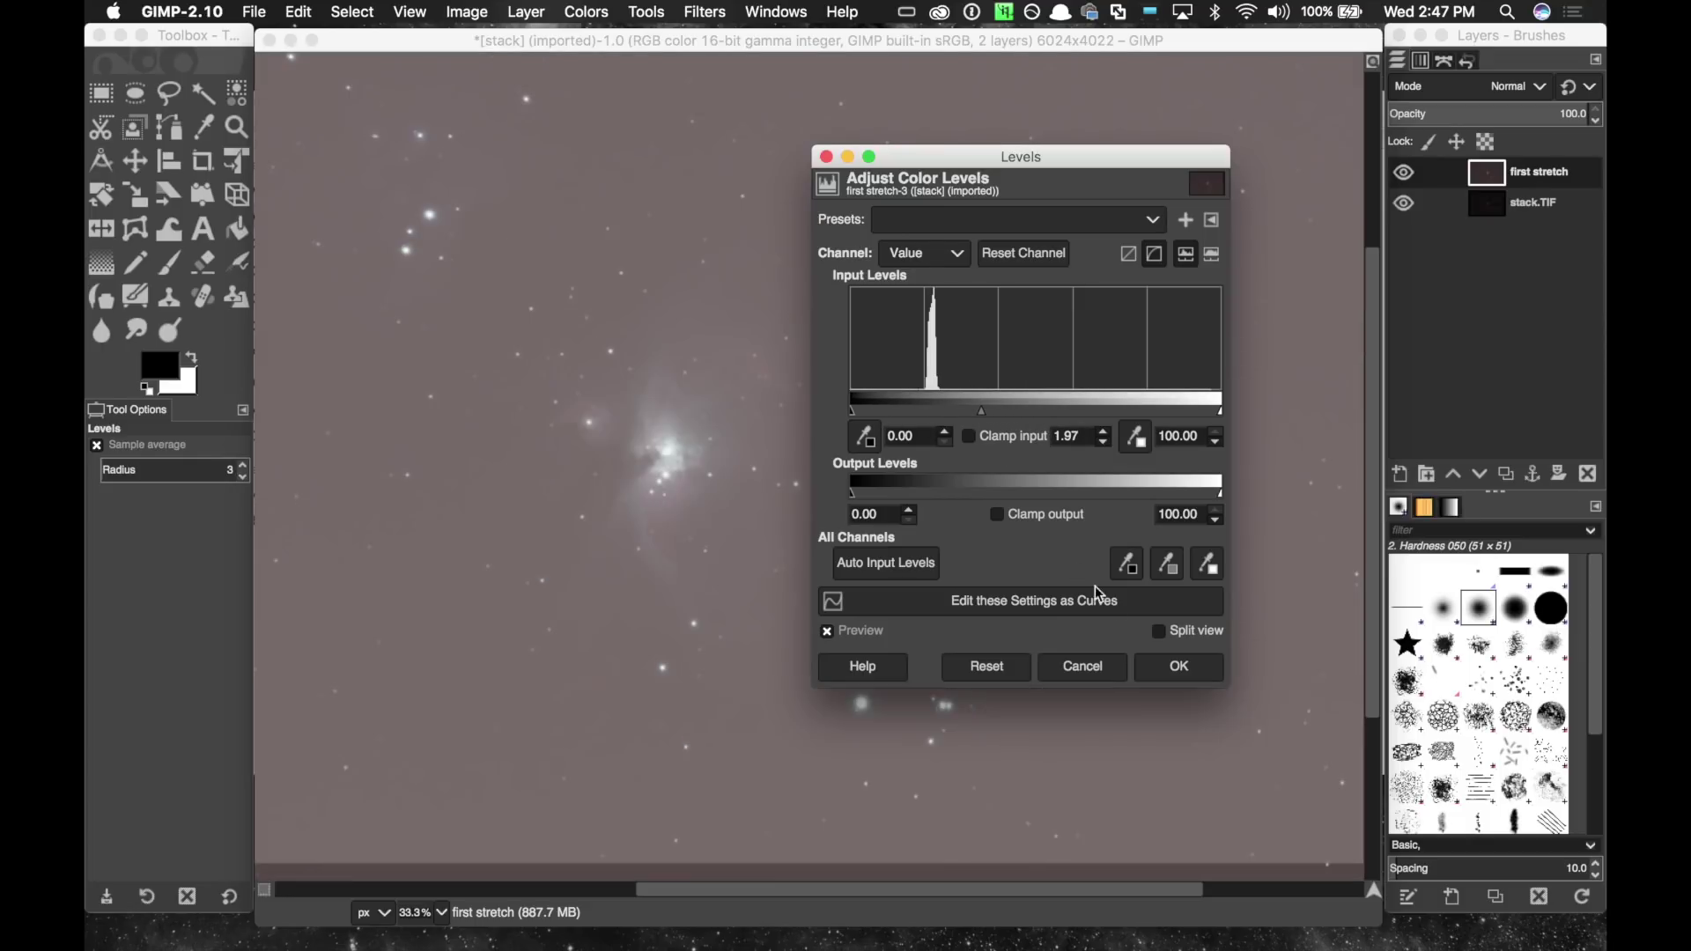
left_click(1175, 671)
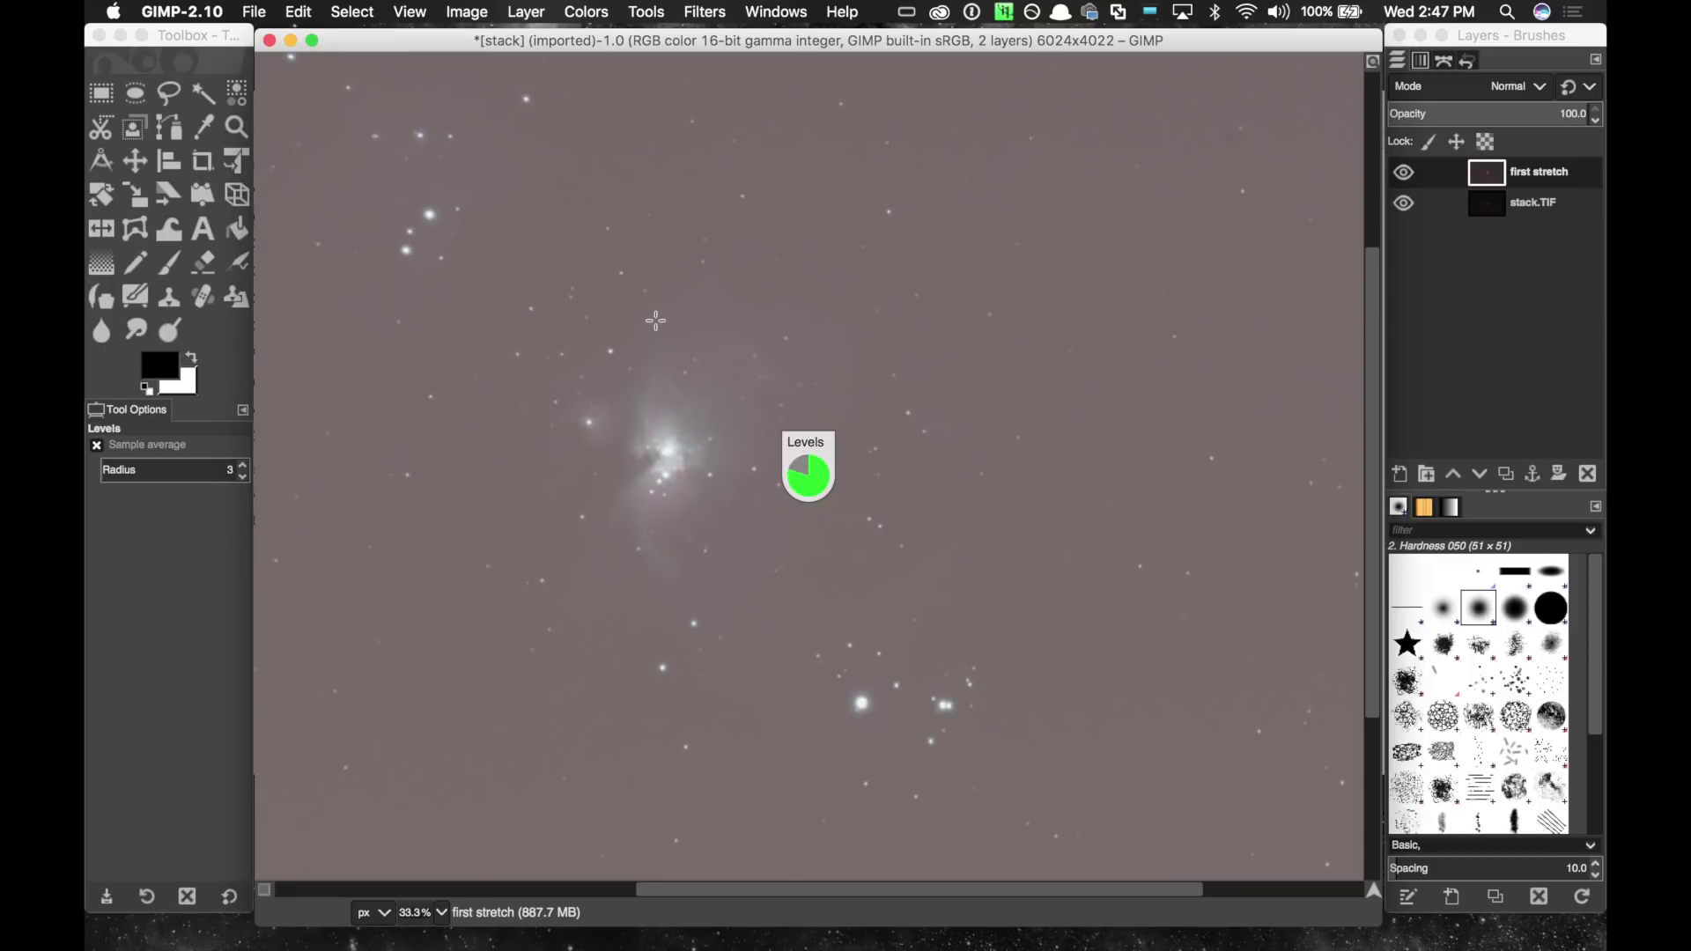
Apply Levels to the first stretch layer with the Value channel's black point at 40.17 and input gamma at 1.93.
left_click(546, 11)
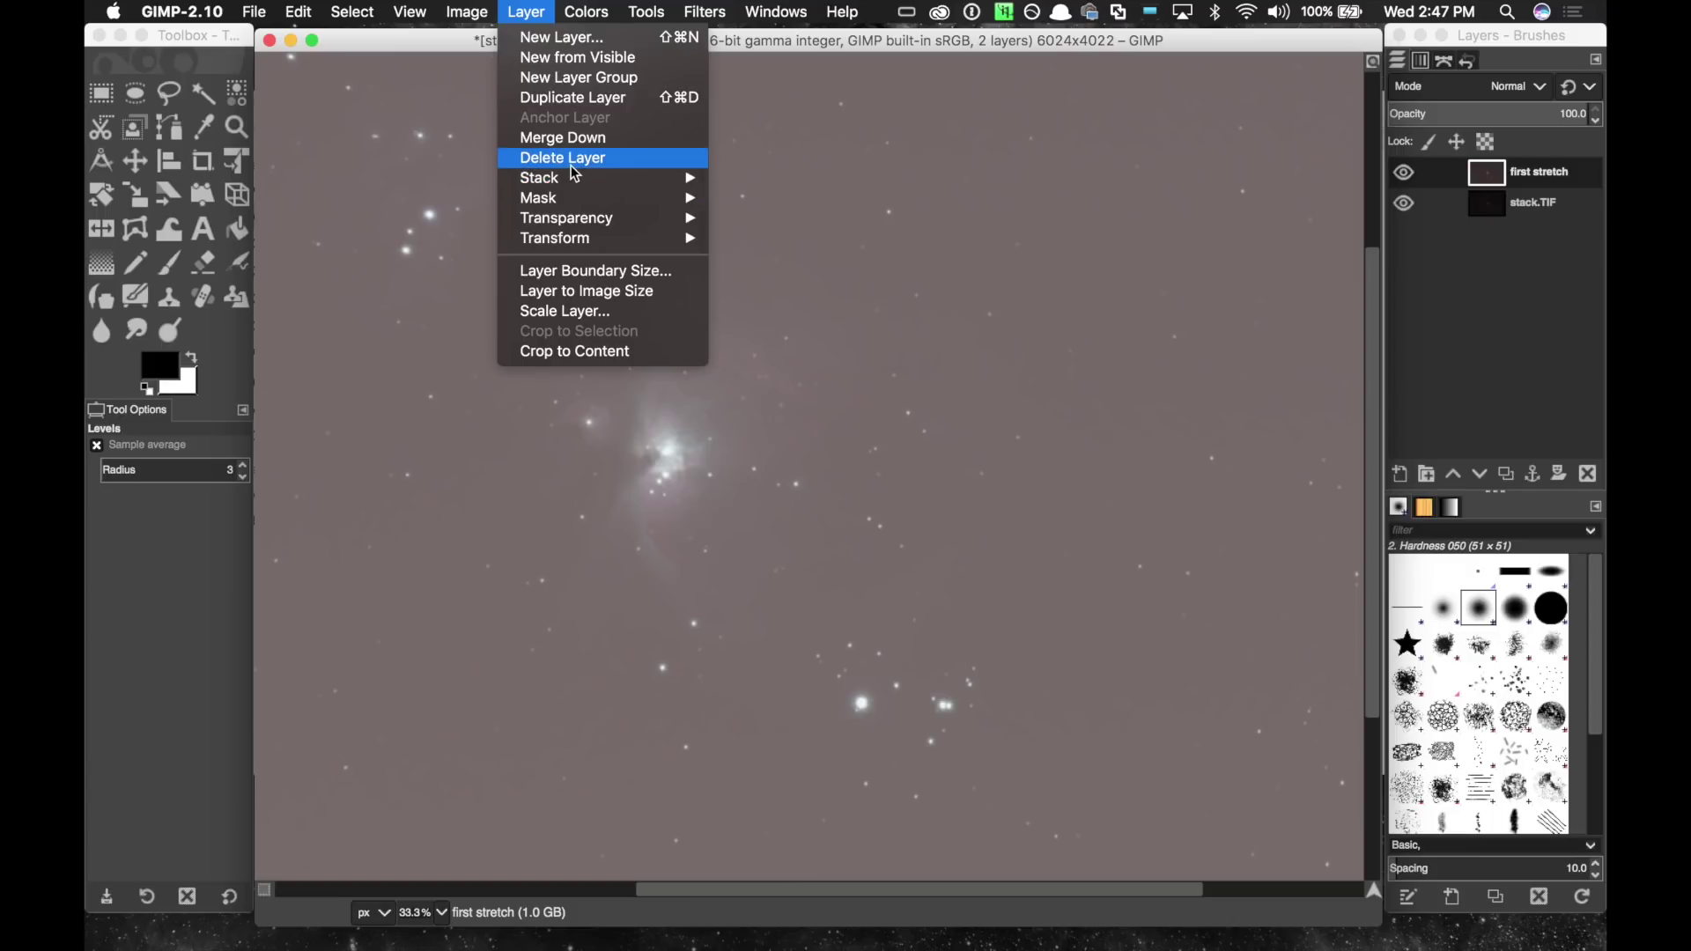
mouse_move(583, 12)
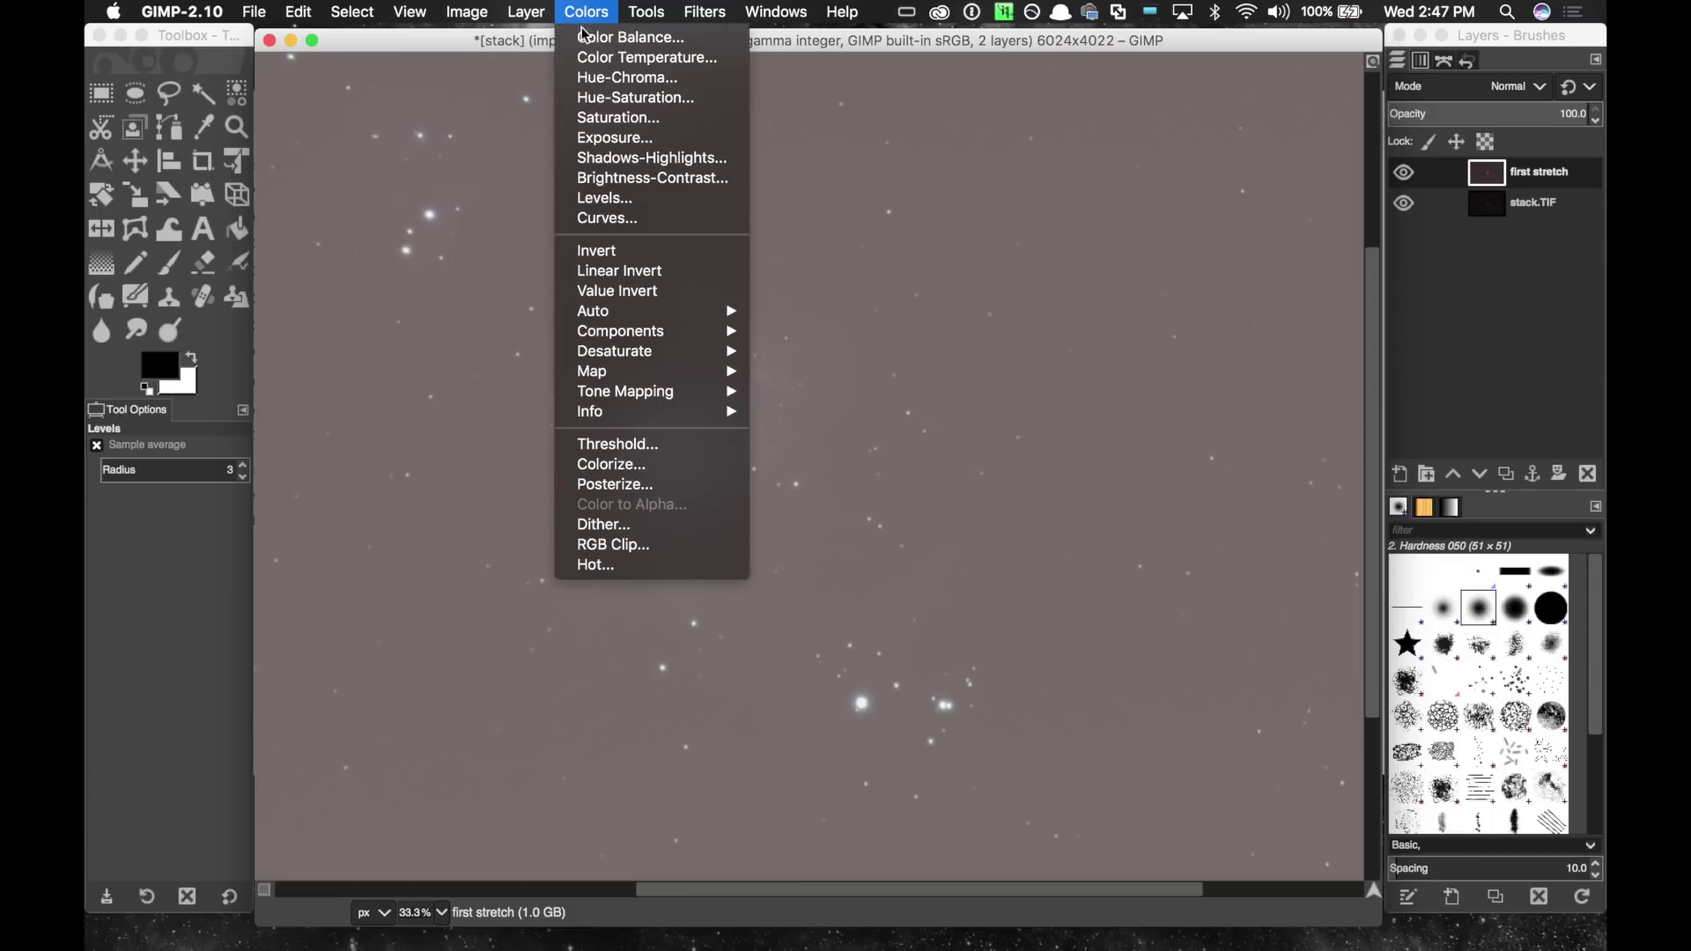
left_click(623, 198)
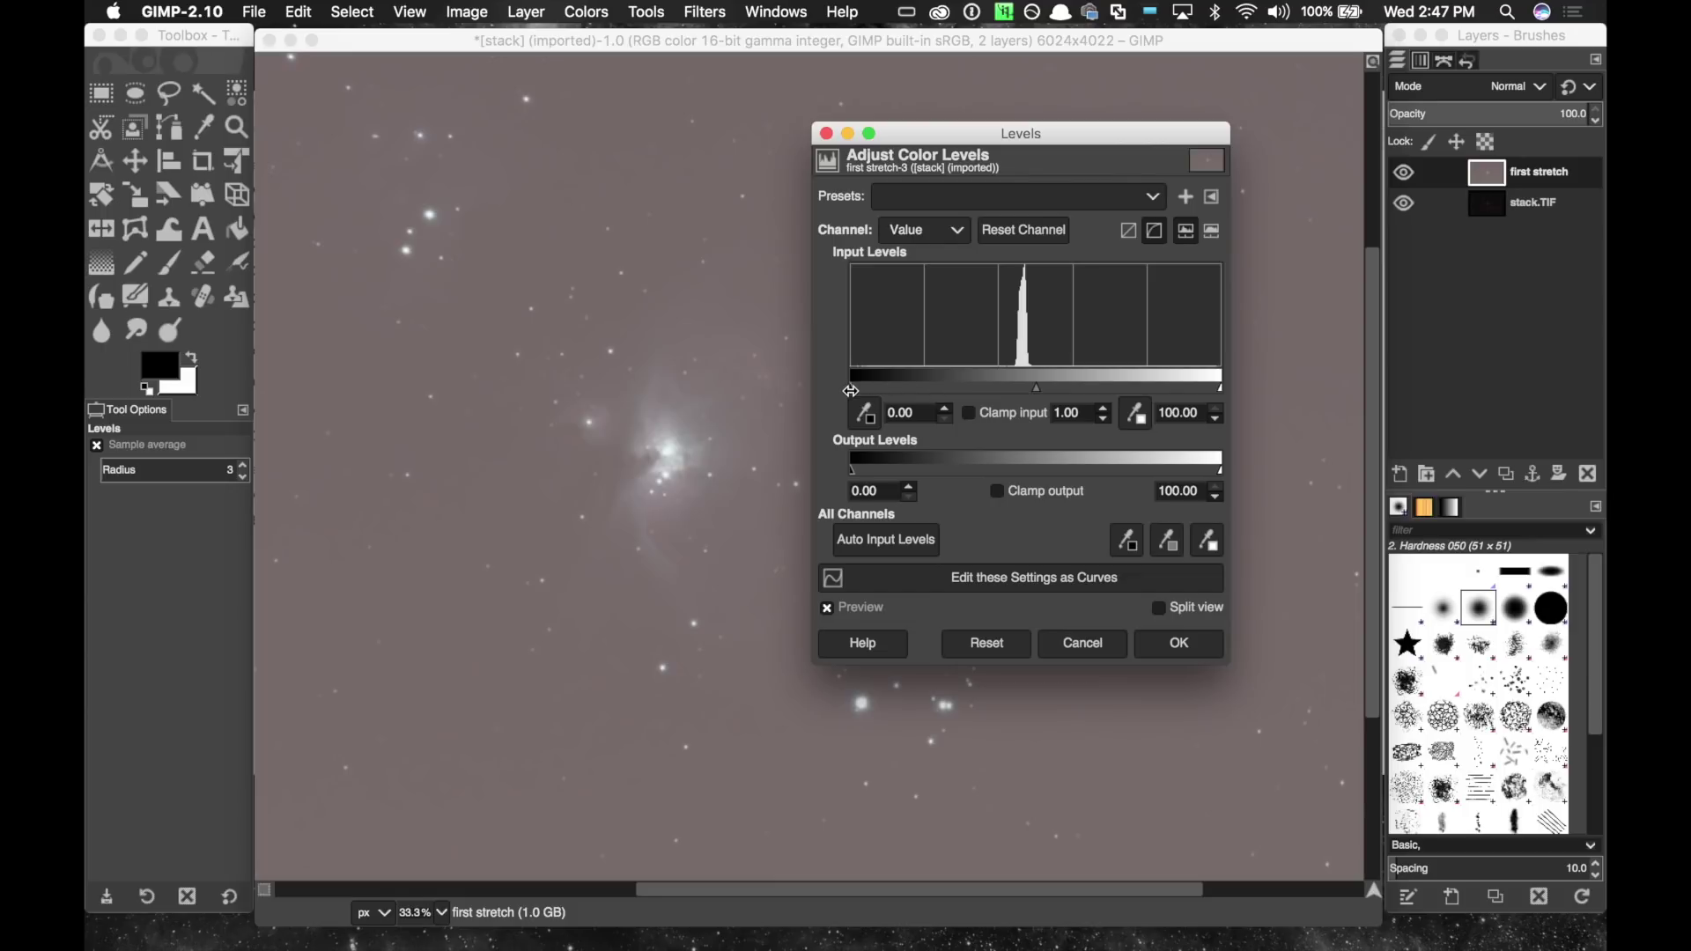
left_click_drag(852, 389, 999, 386)
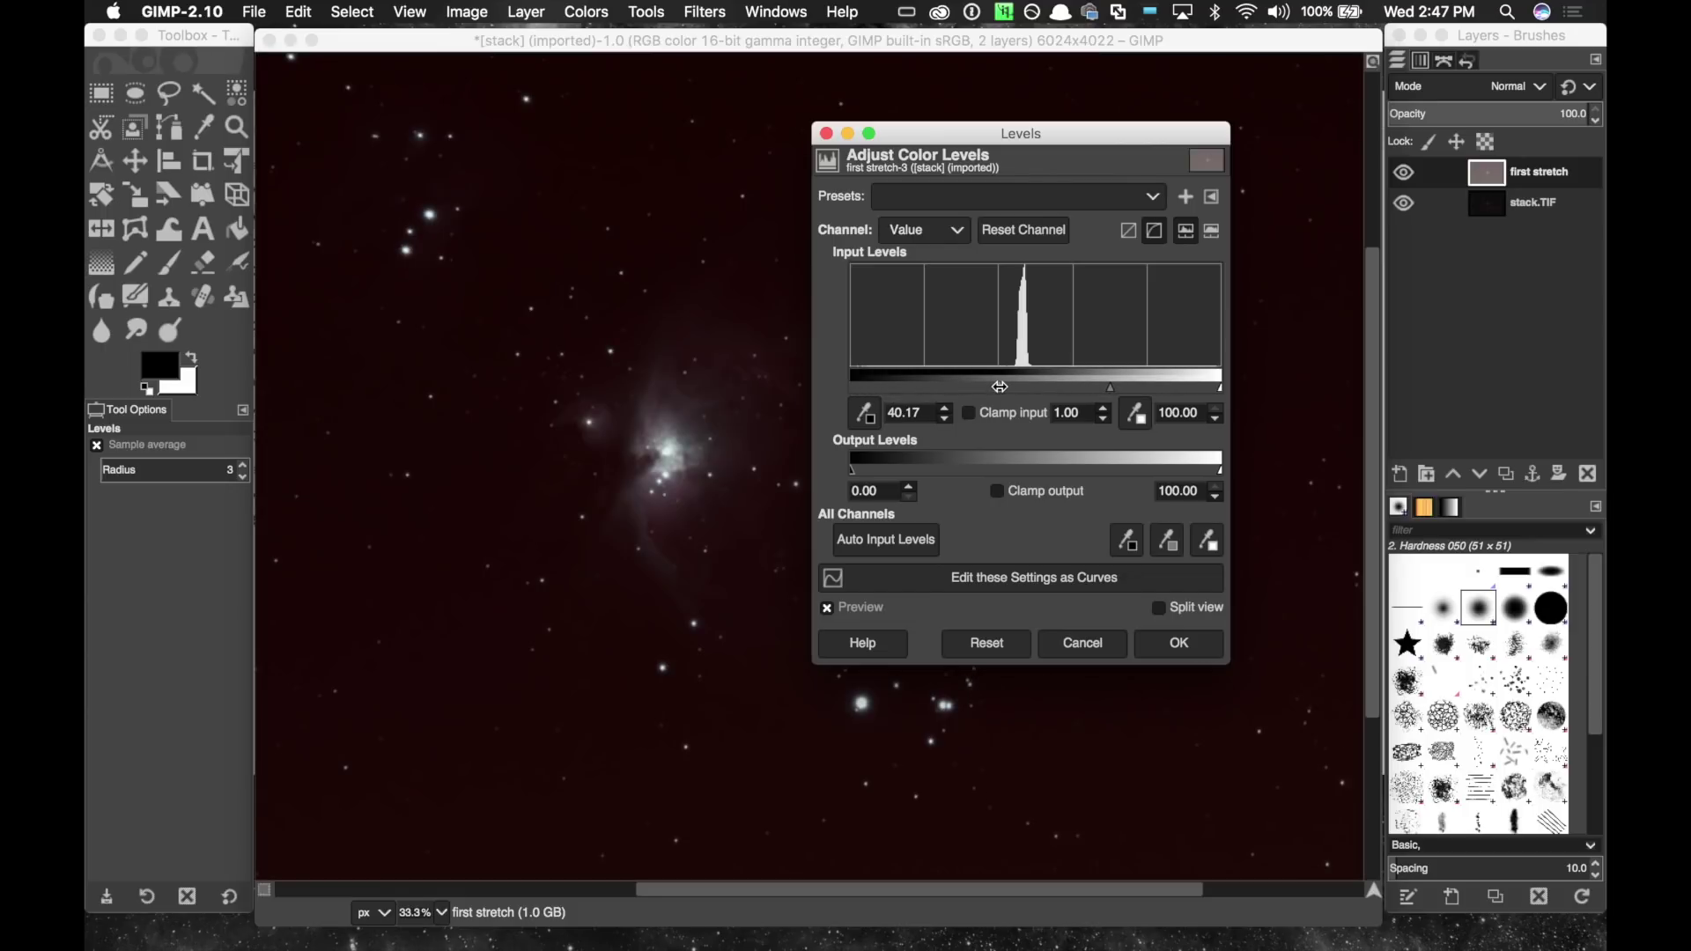
left_click_drag(1109, 388, 1080, 389)
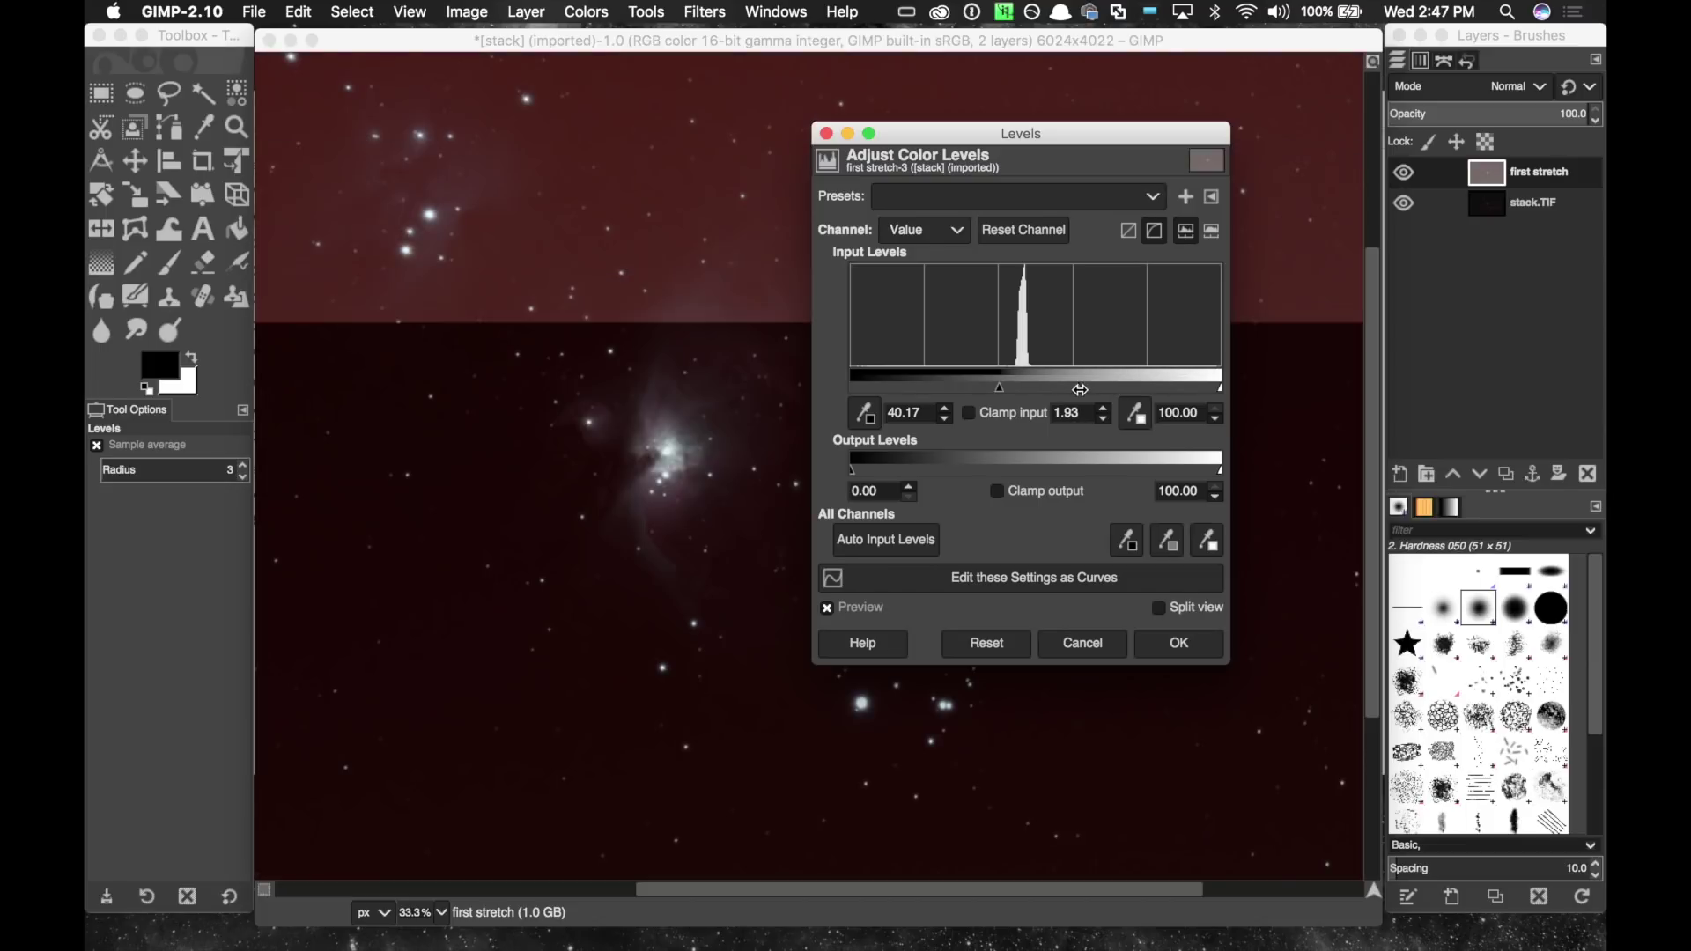
left_click(1161, 644)
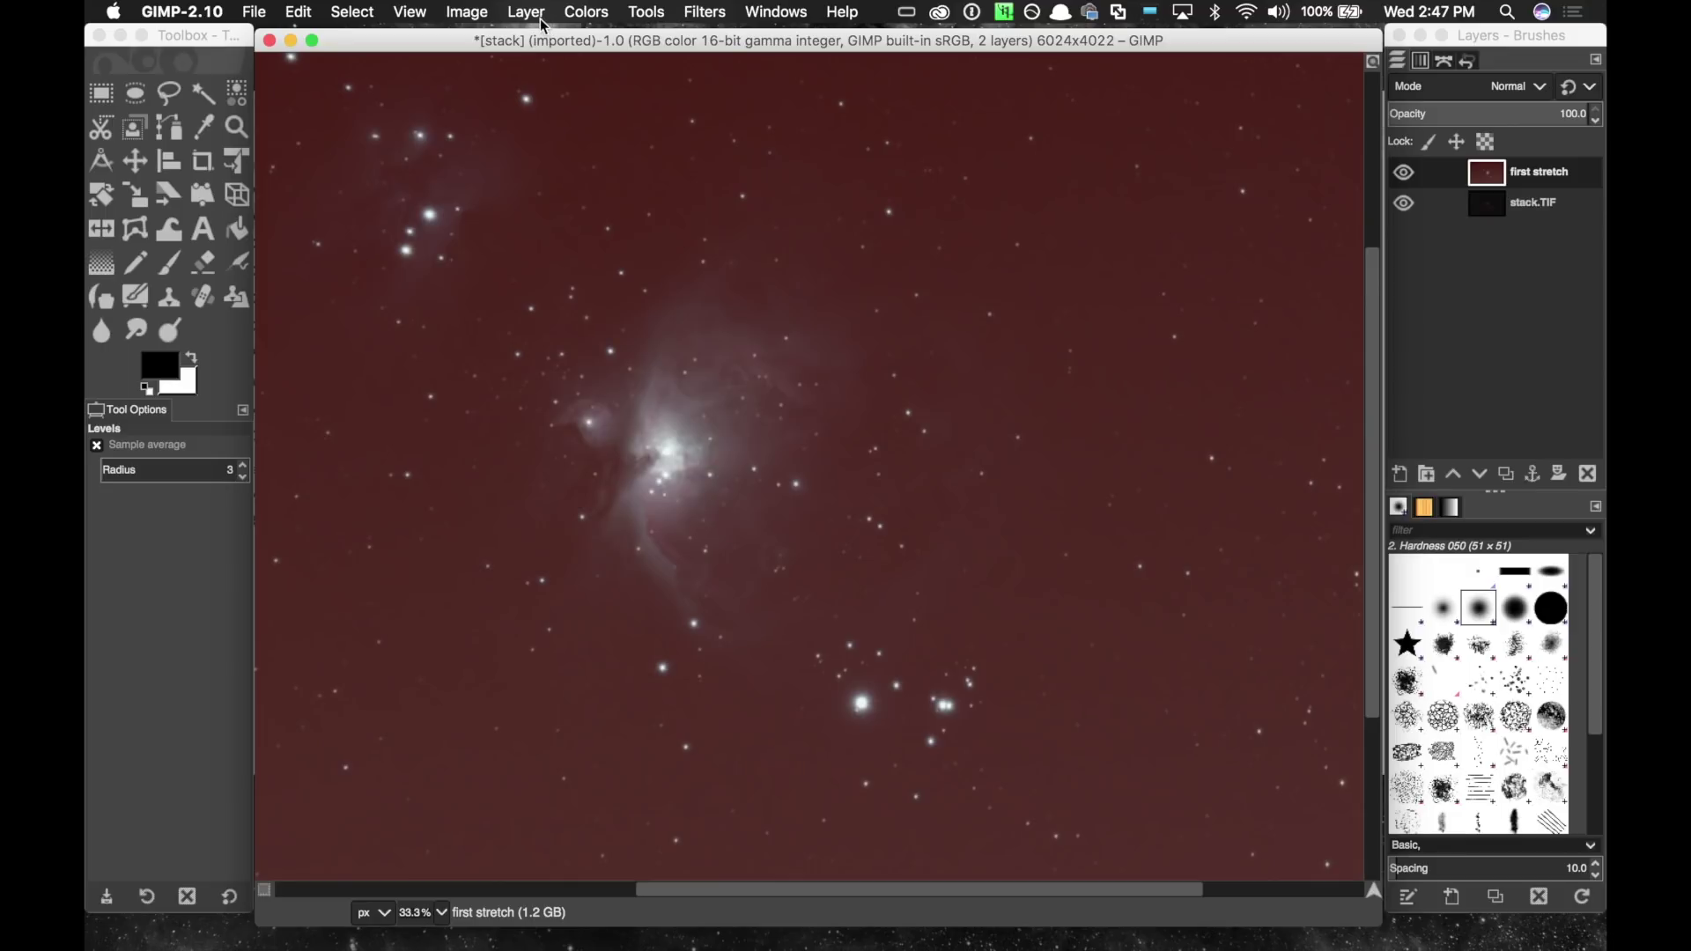
left_click(588, 11)
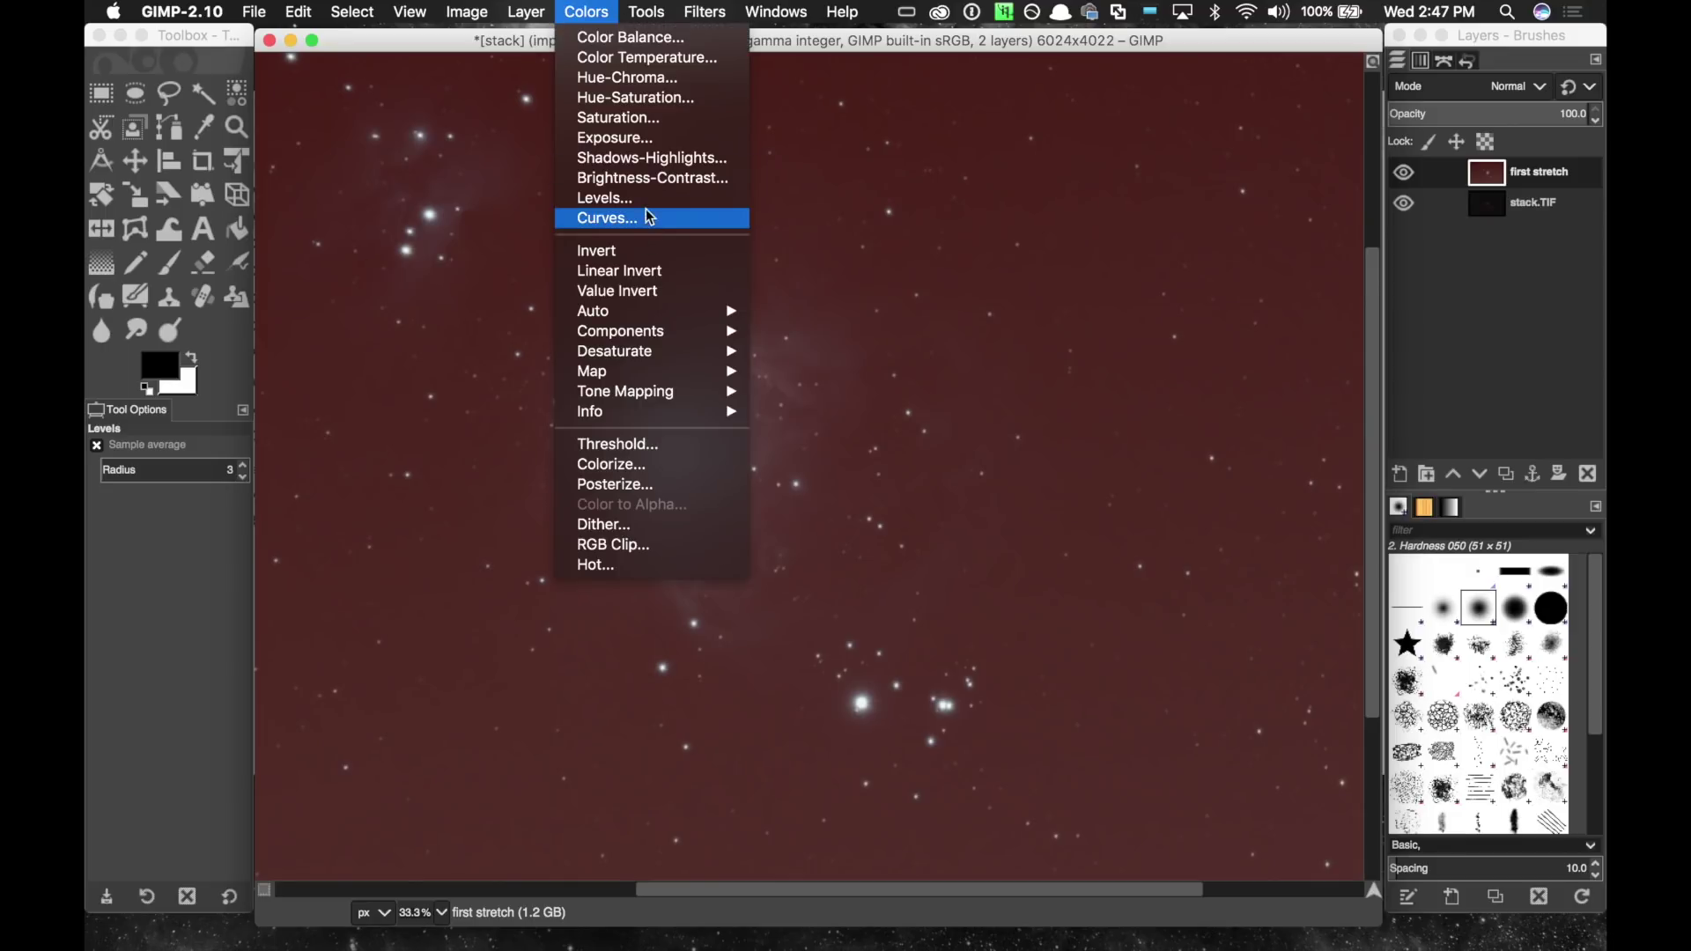
left_click(646, 200)
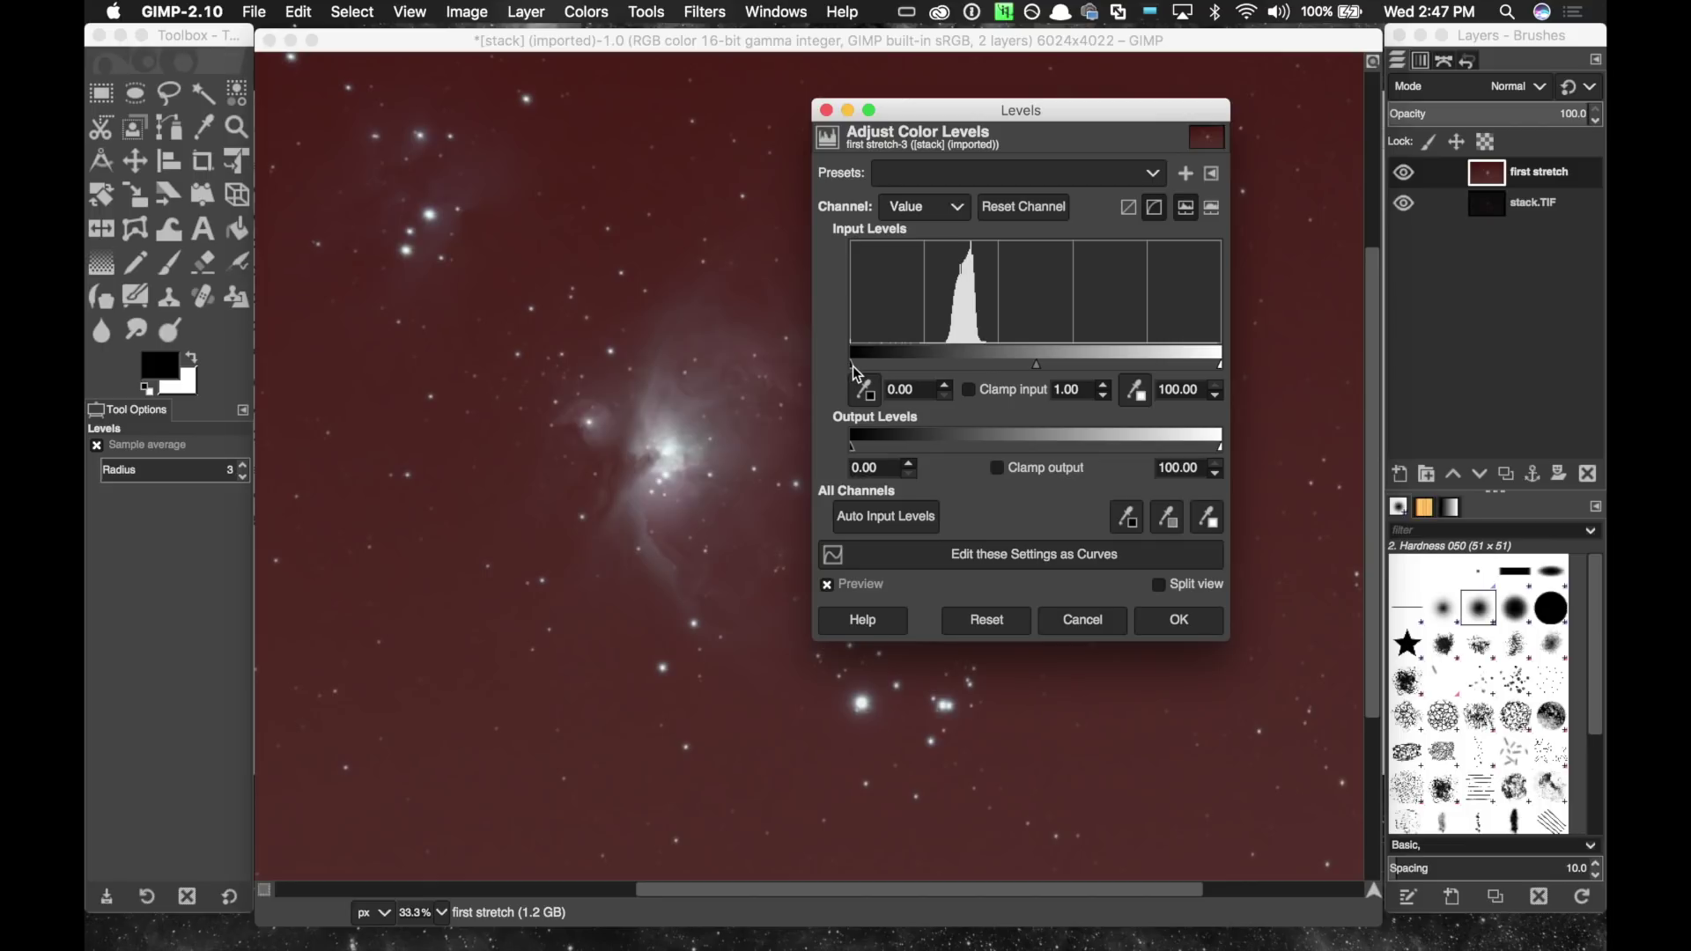
left_click_drag(851, 365, 869, 366)
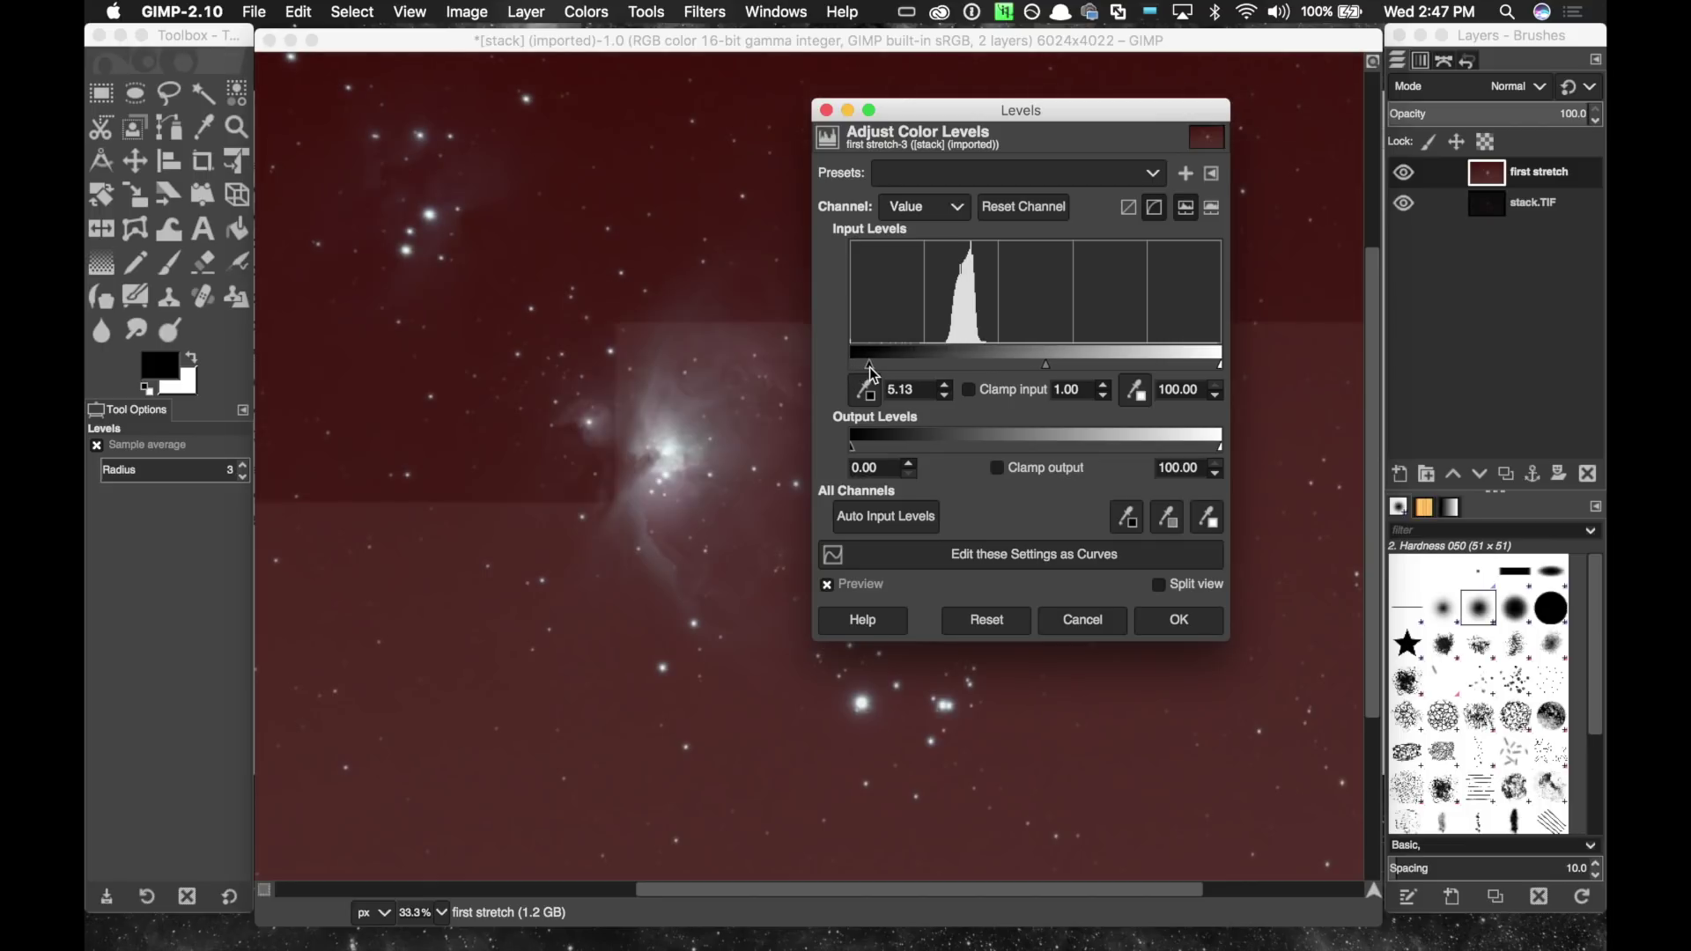
left_click(1044, 362)
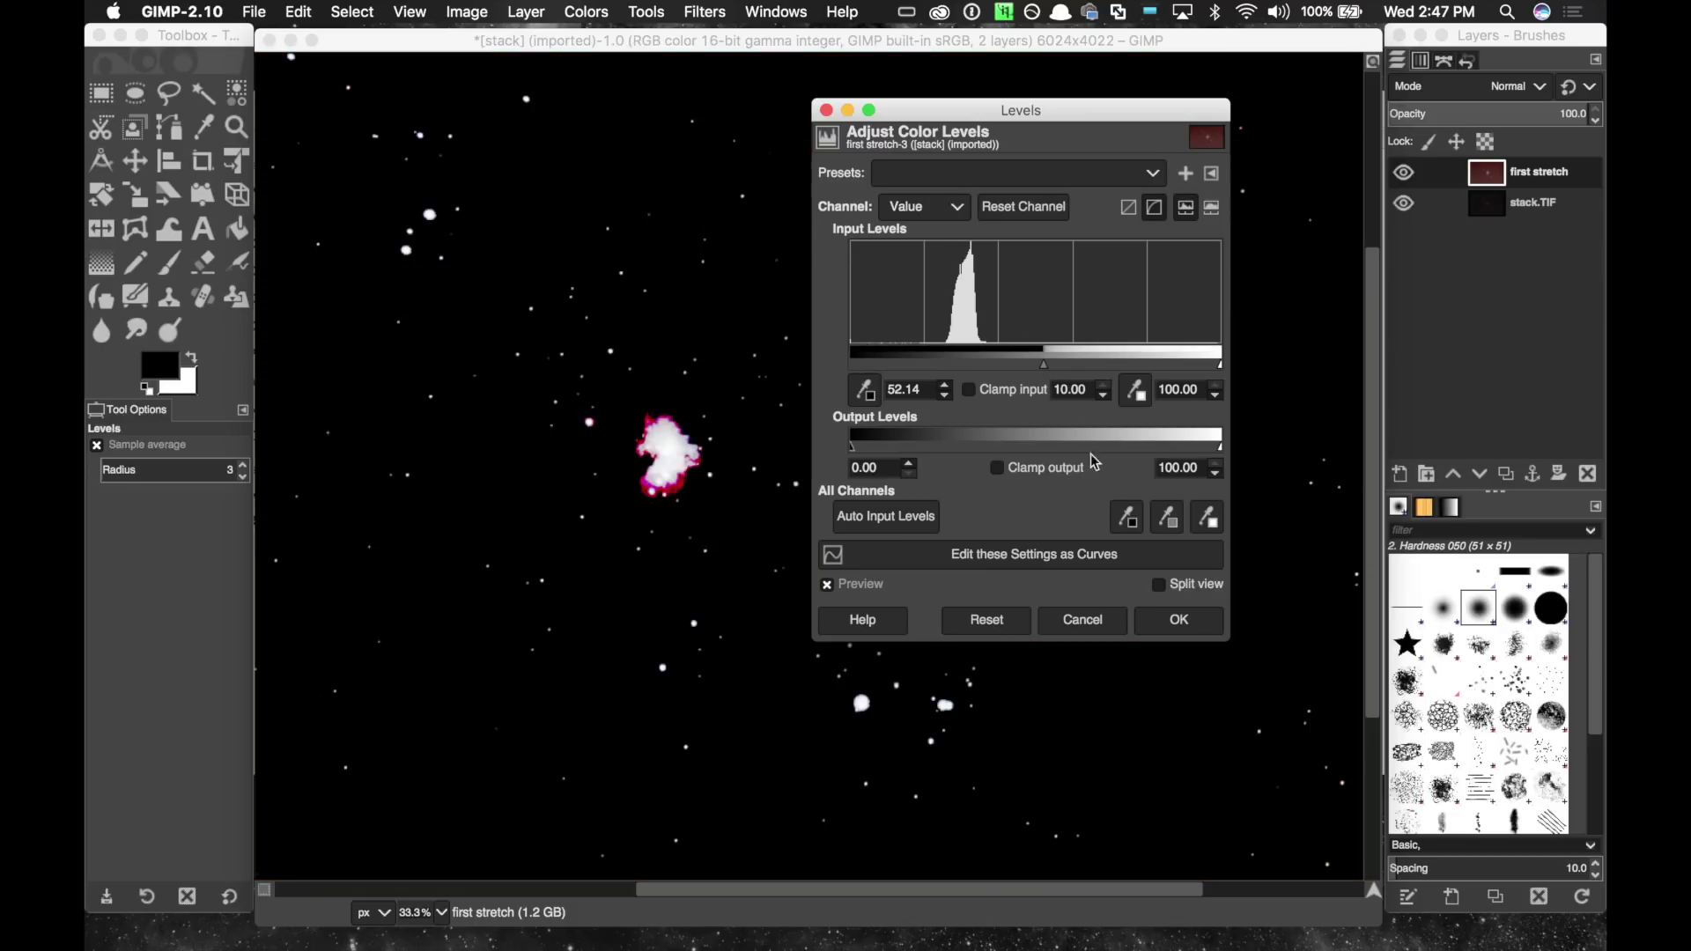
left_click(1101, 625)
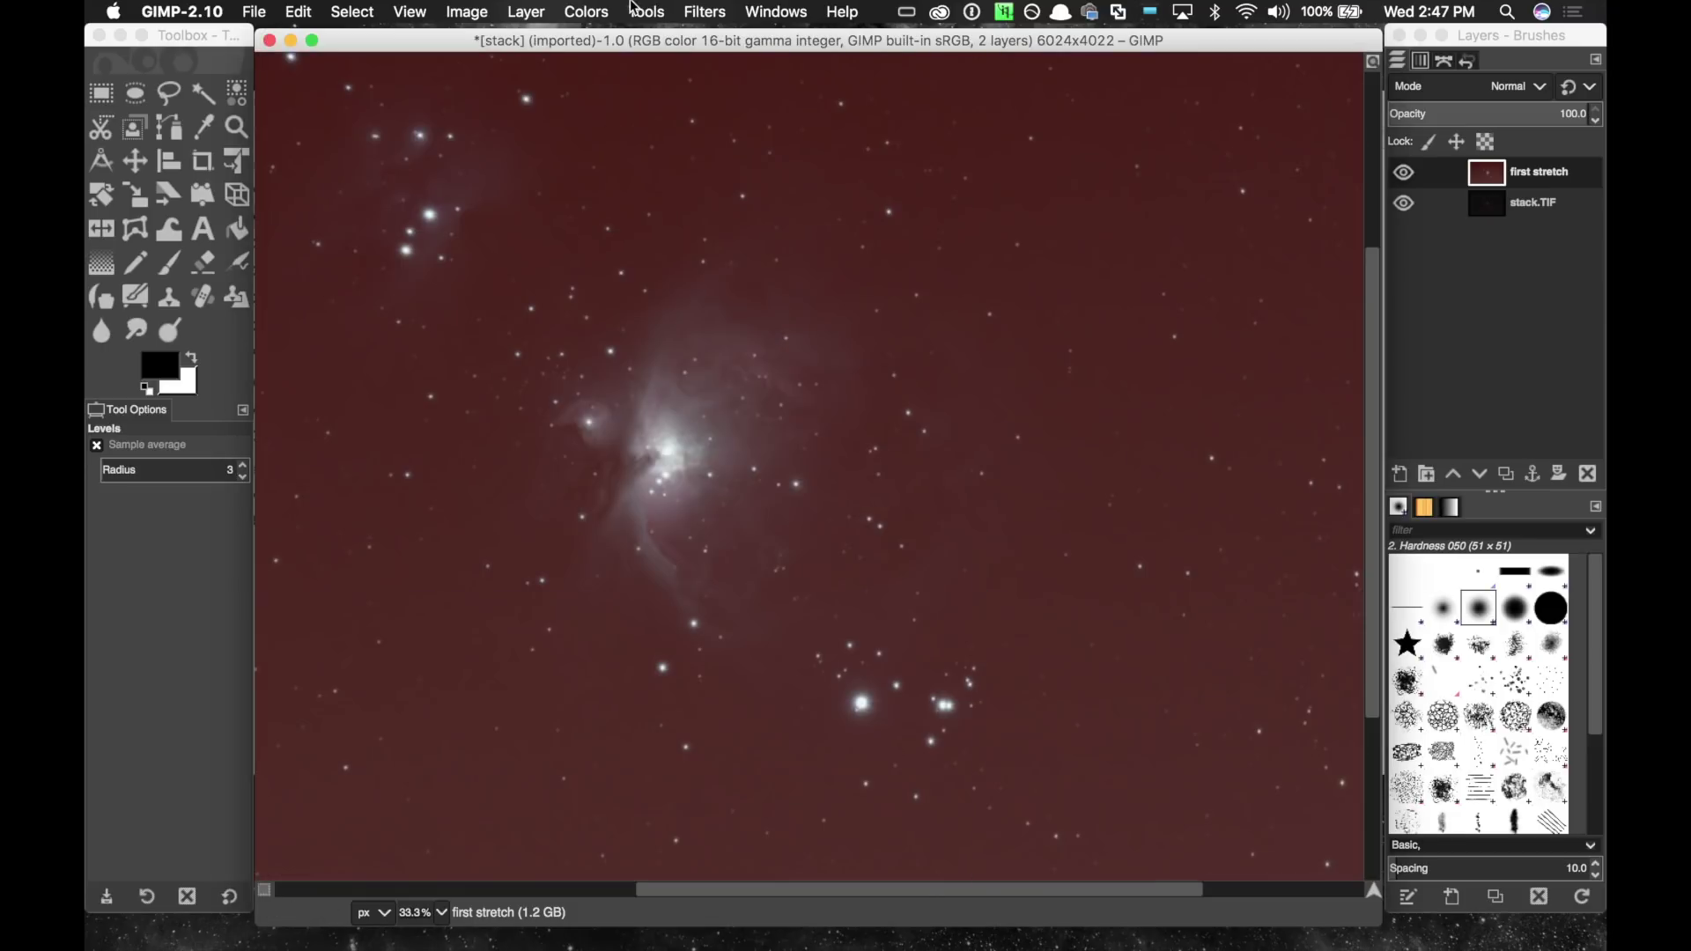
Apply Levels to the first stretch layer with the Value channel's black point at 7.41 and input gamma at 1.24, and compare with the layer hidden.
left_click(539, 12)
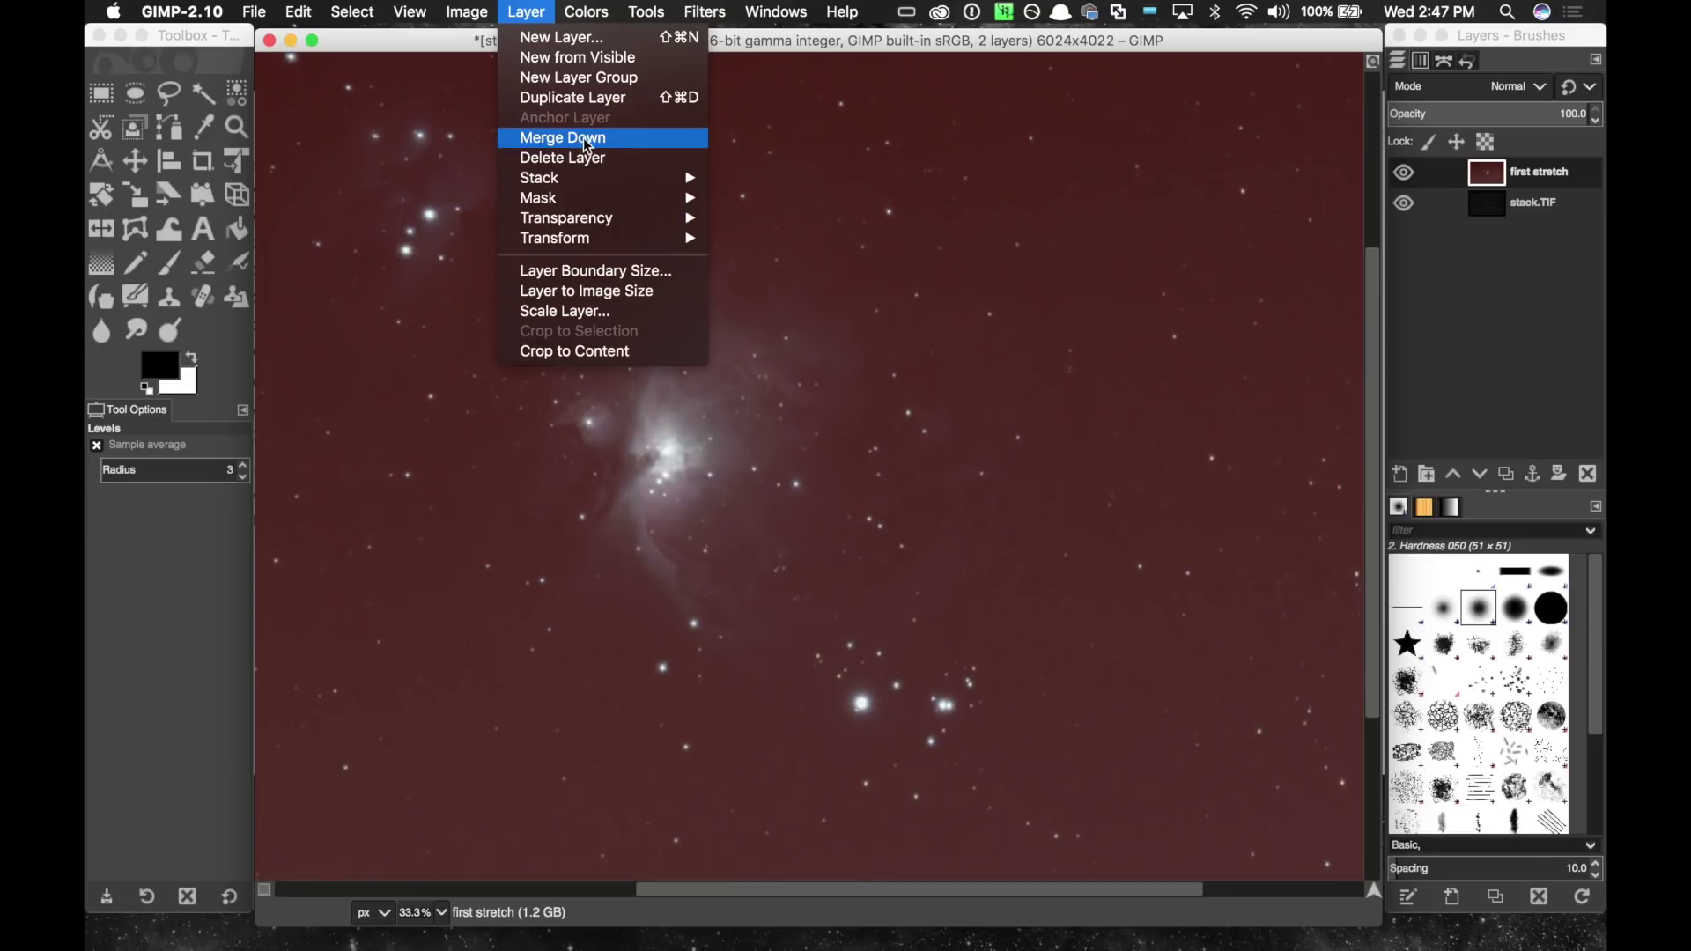
mouse_move(568, 12)
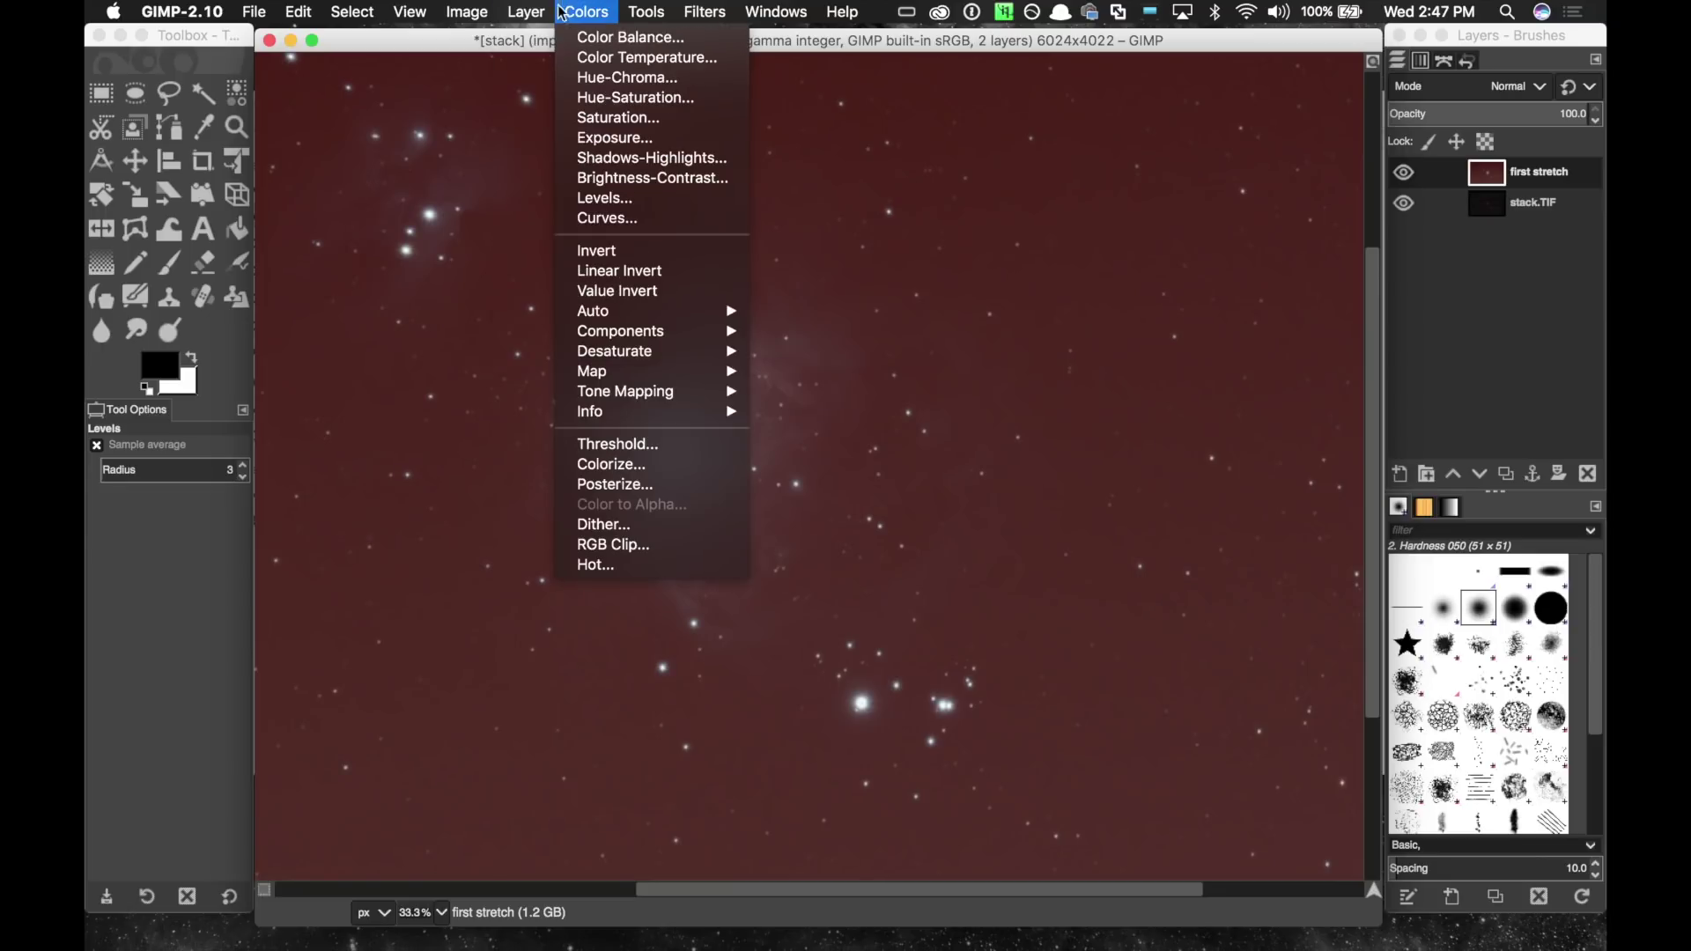
left_click(638, 199)
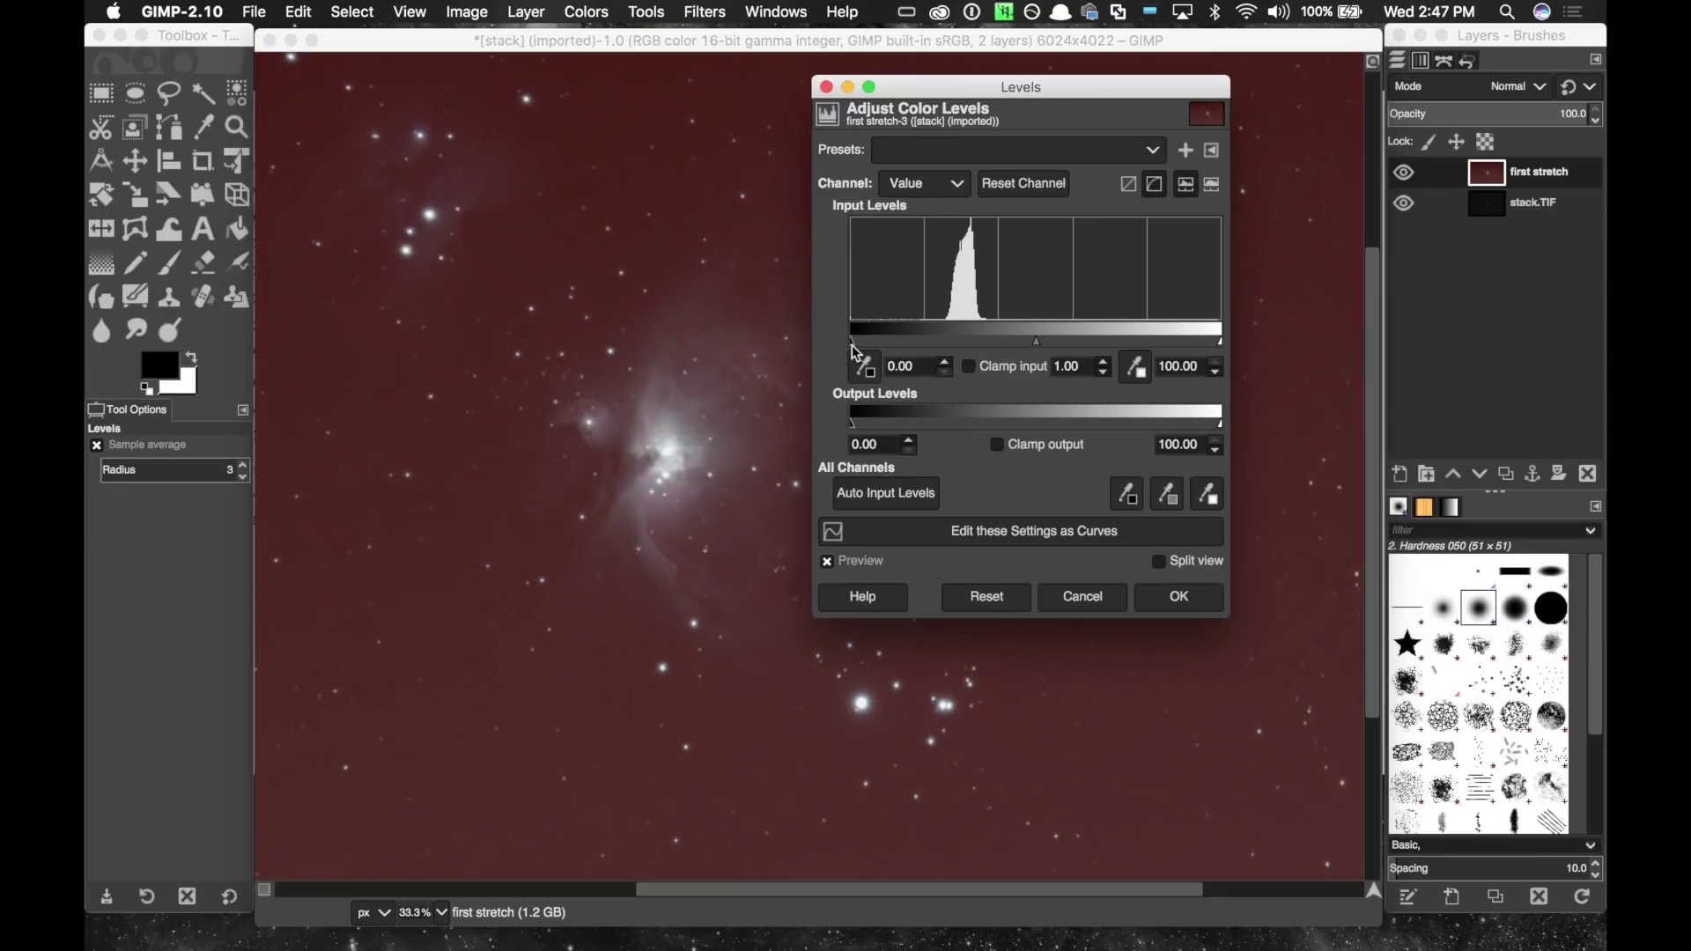
left_click_drag(853, 342, 868, 342)
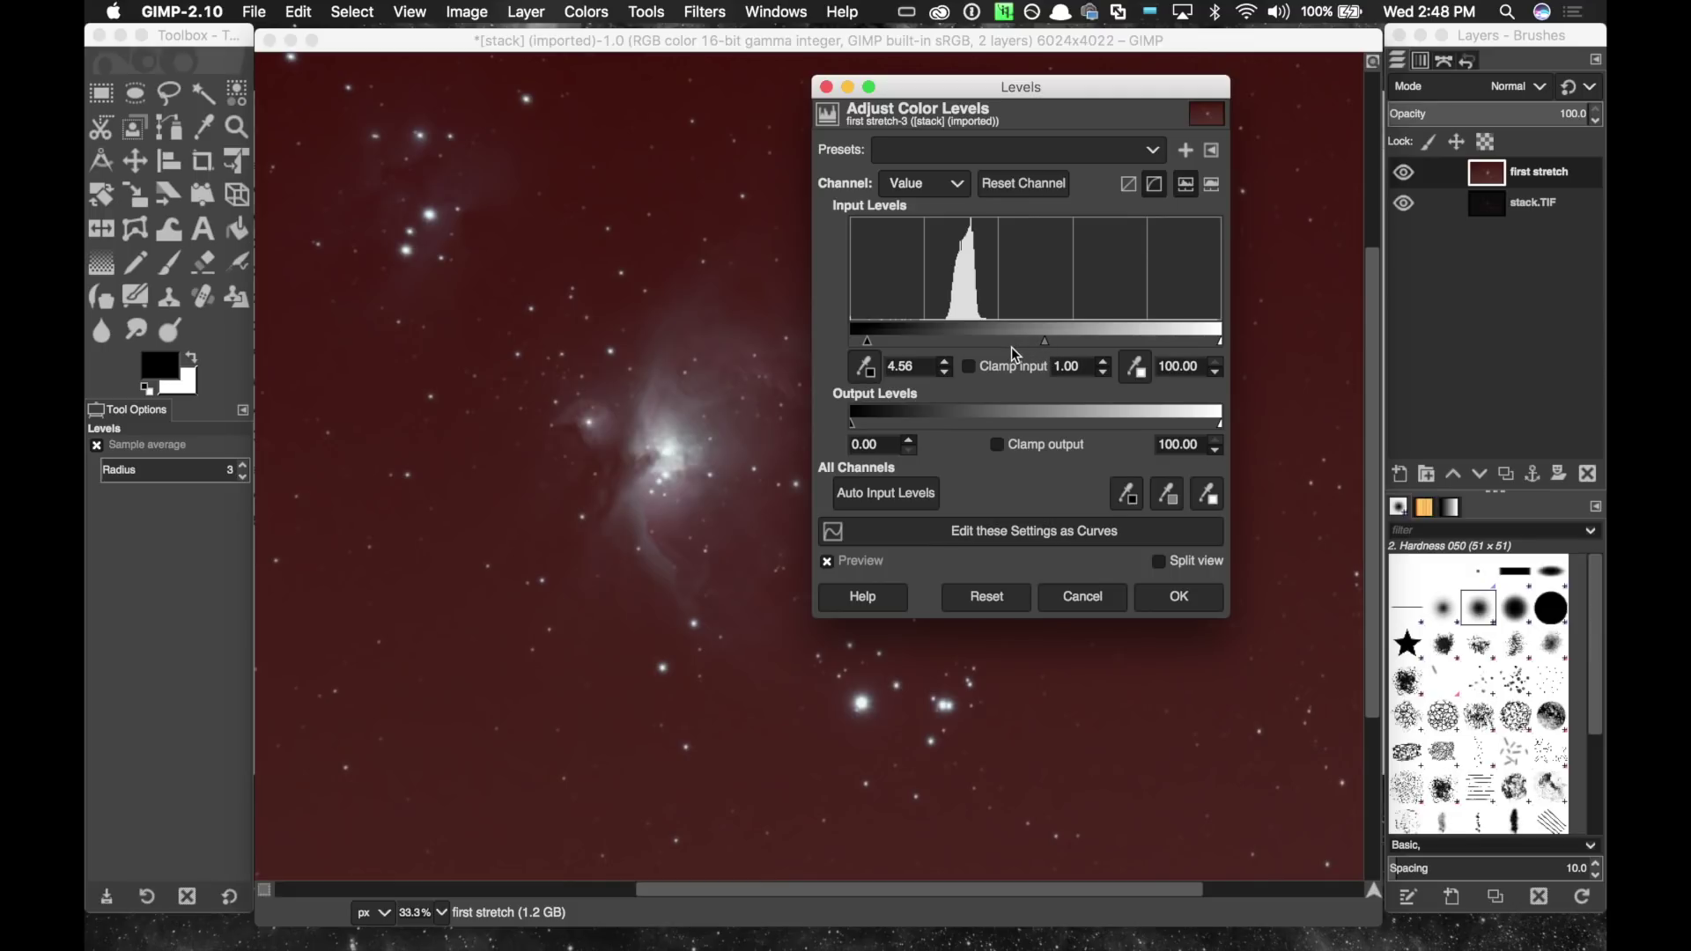
left_click_drag(1046, 343, 1029, 343)
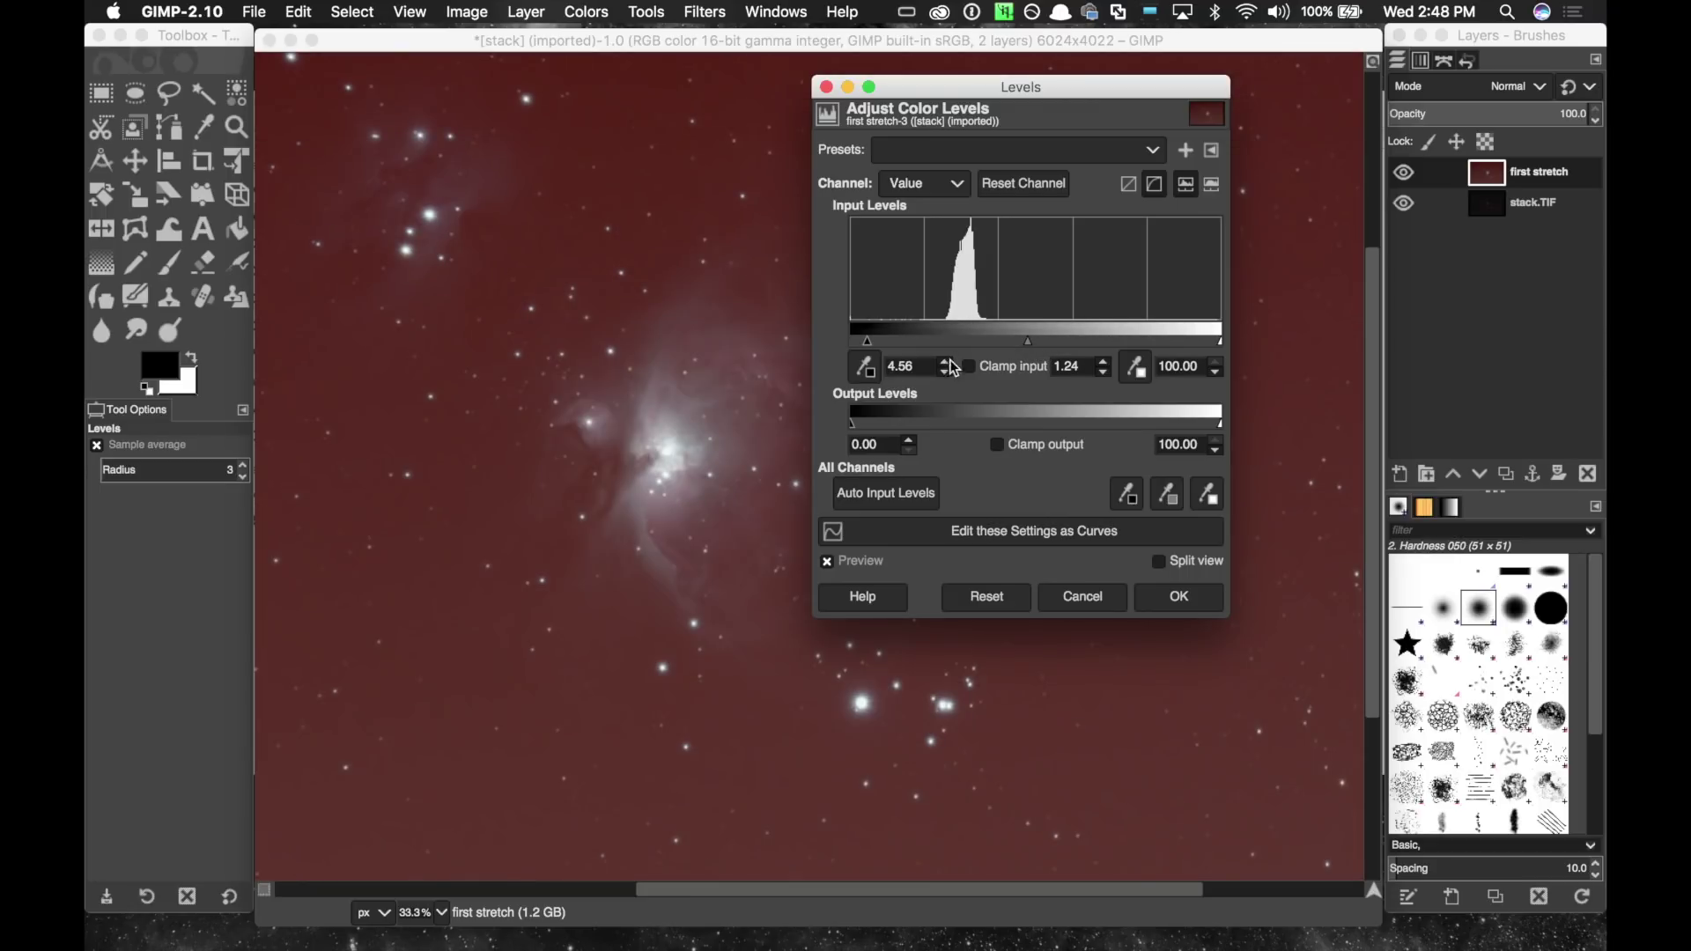
left_click_drag(872, 343, 878, 344)
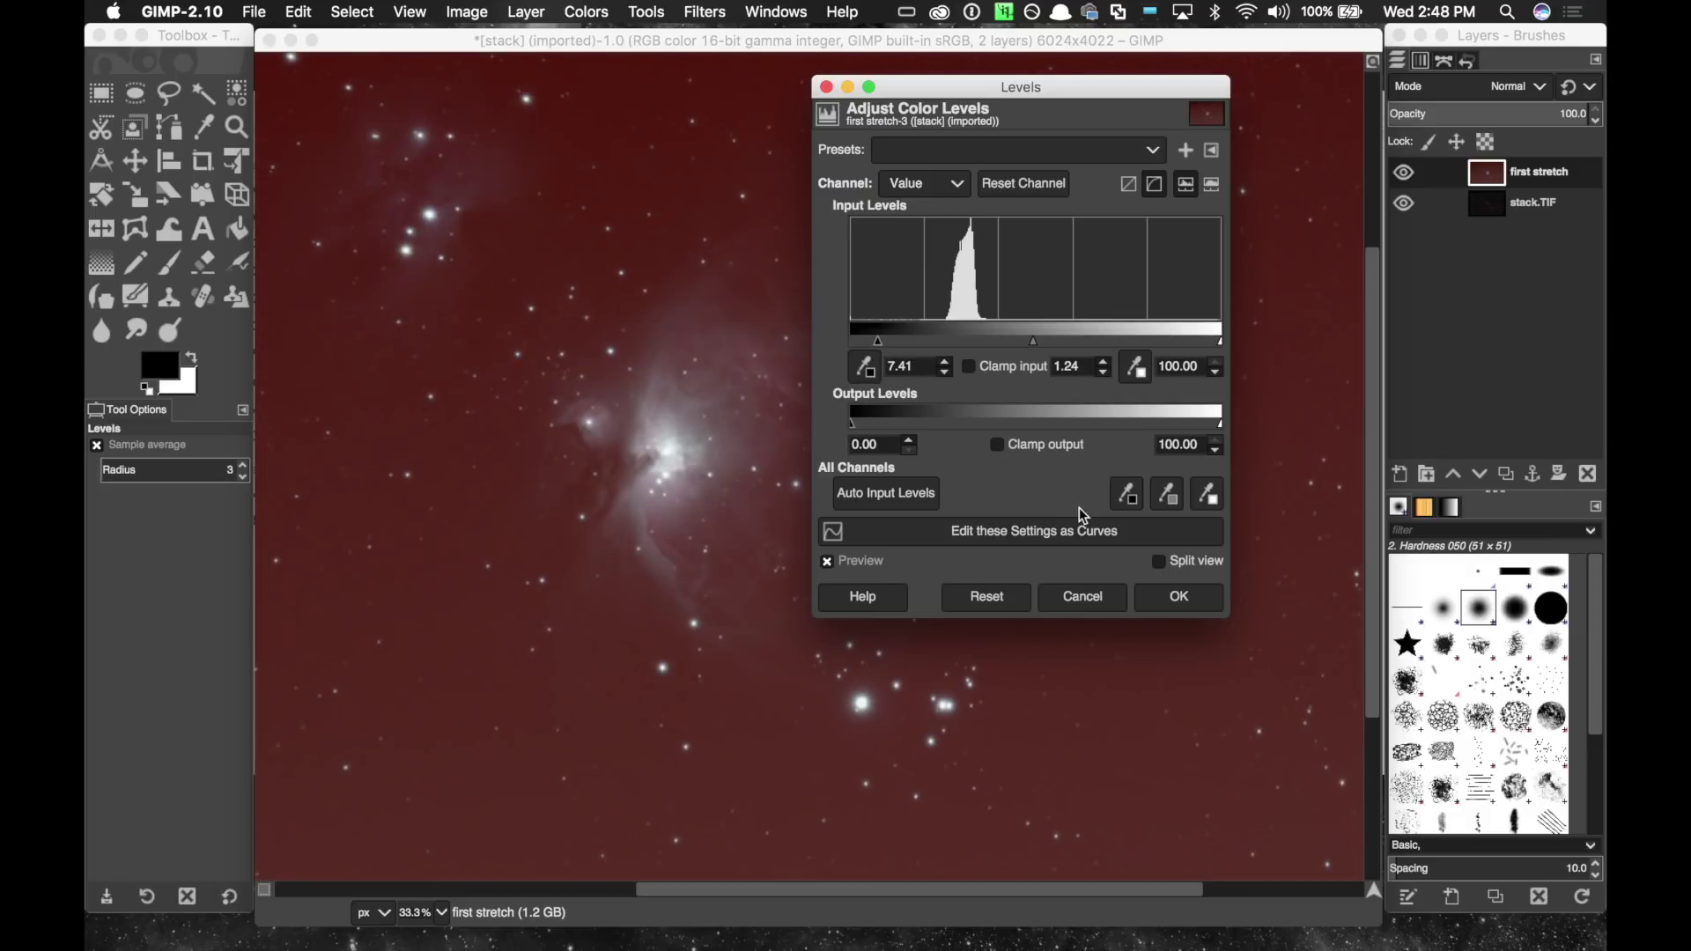
left_click(1178, 598)
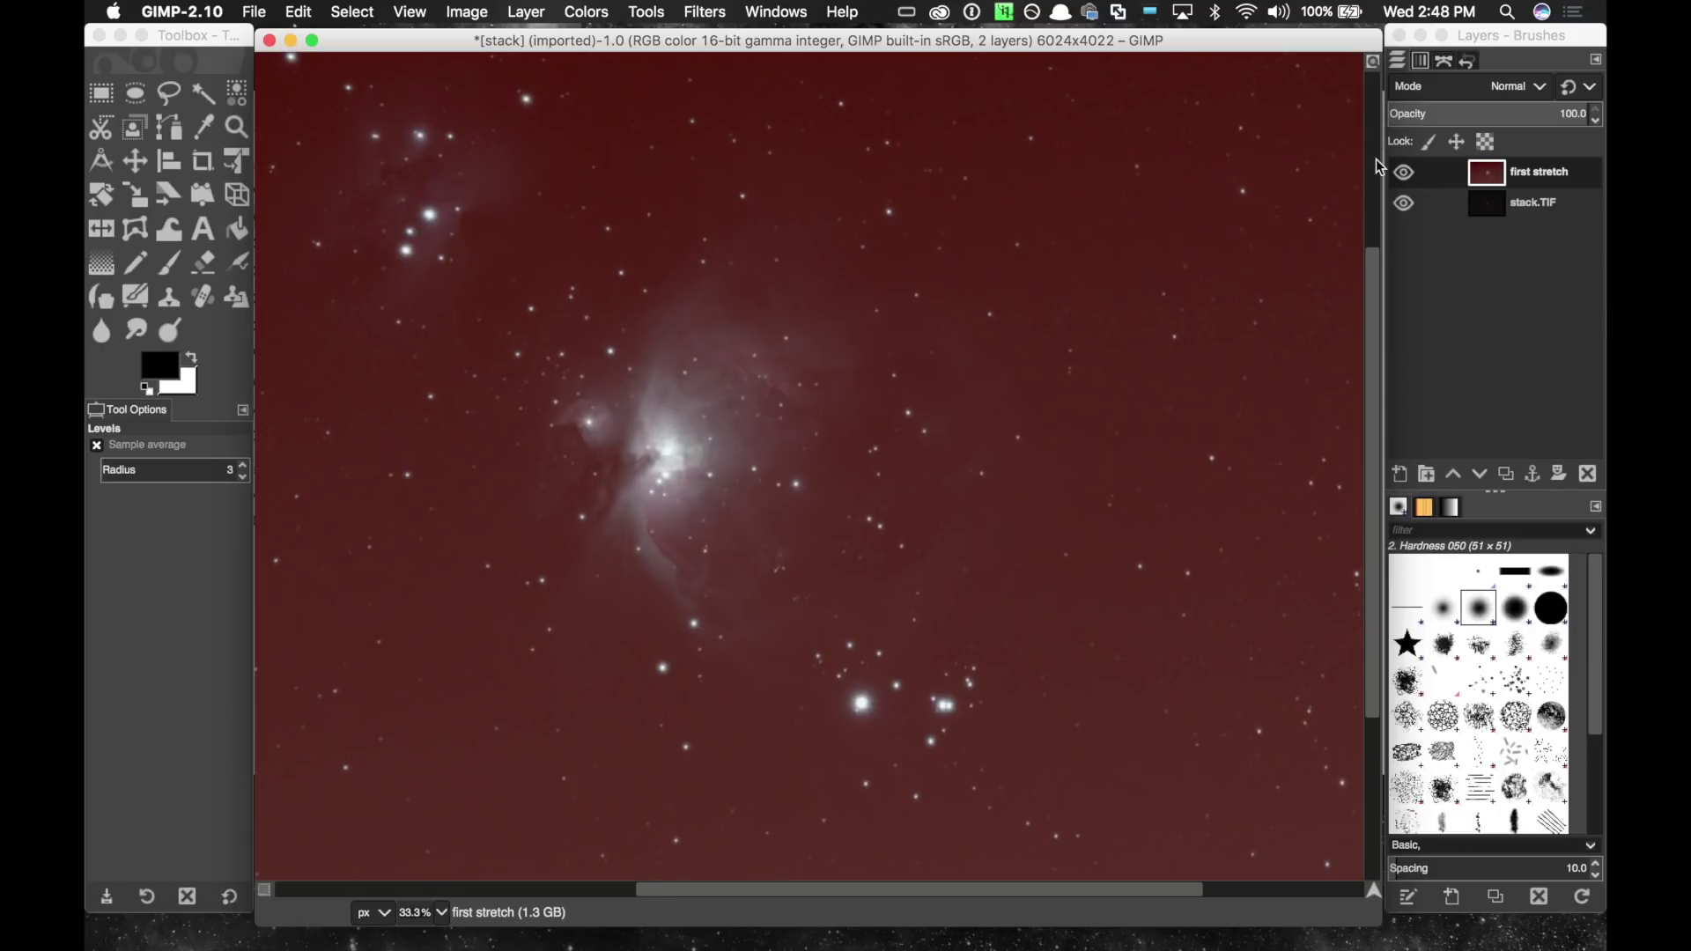
left_click(1403, 173)
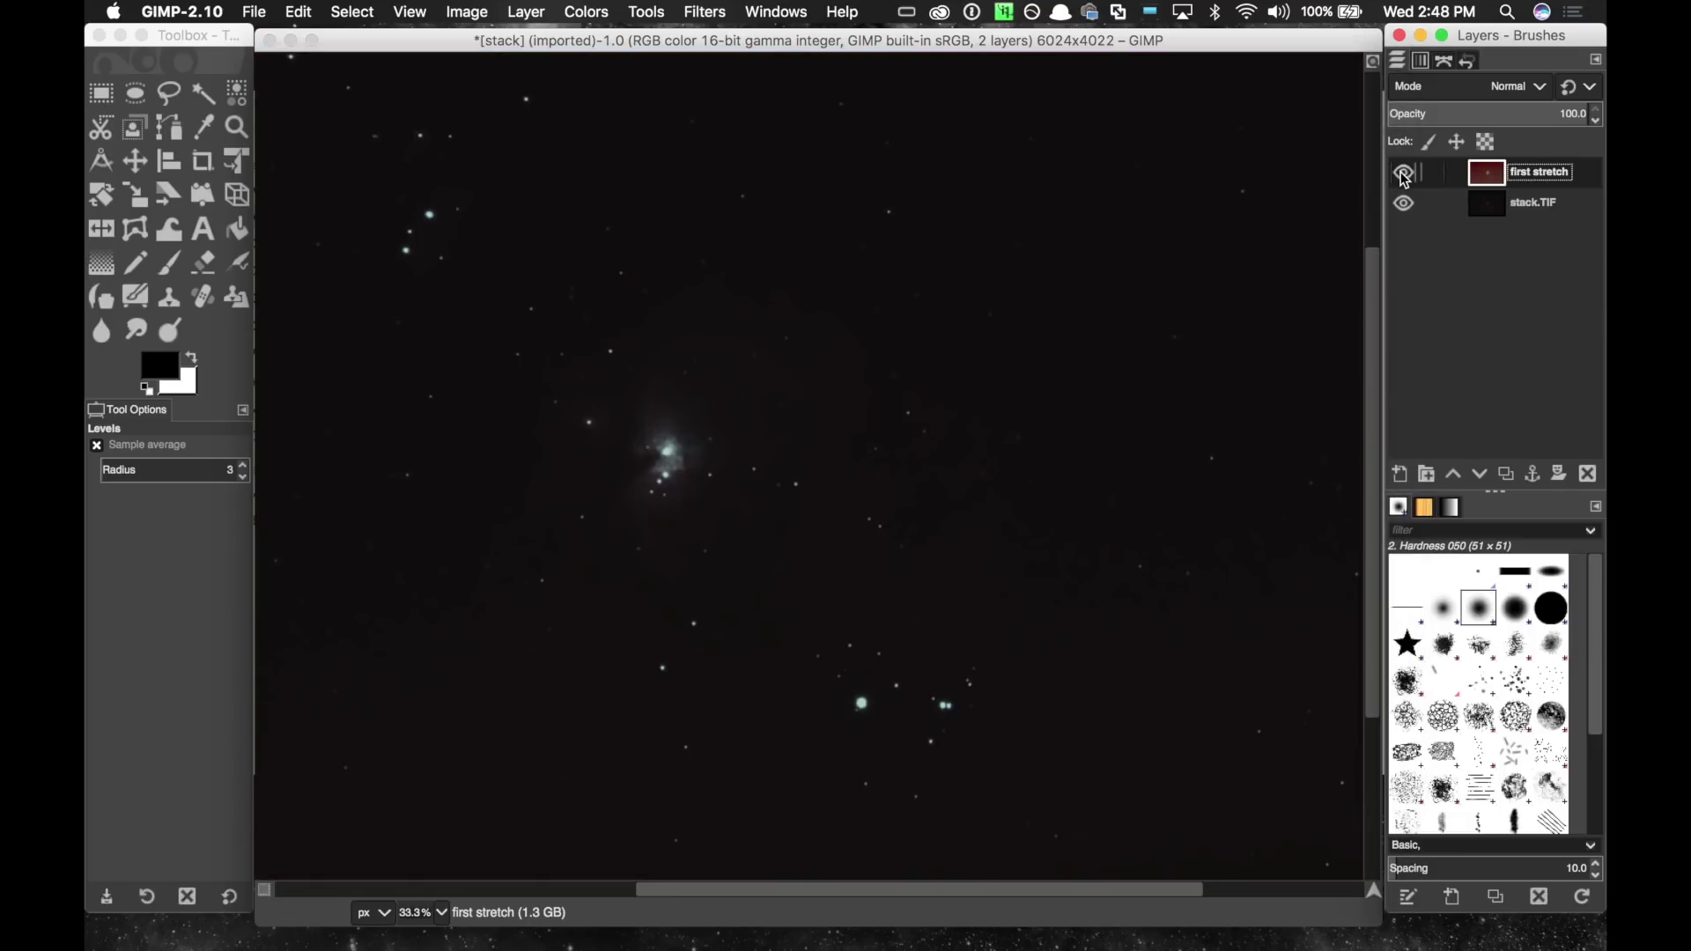
left_click(1403, 174)
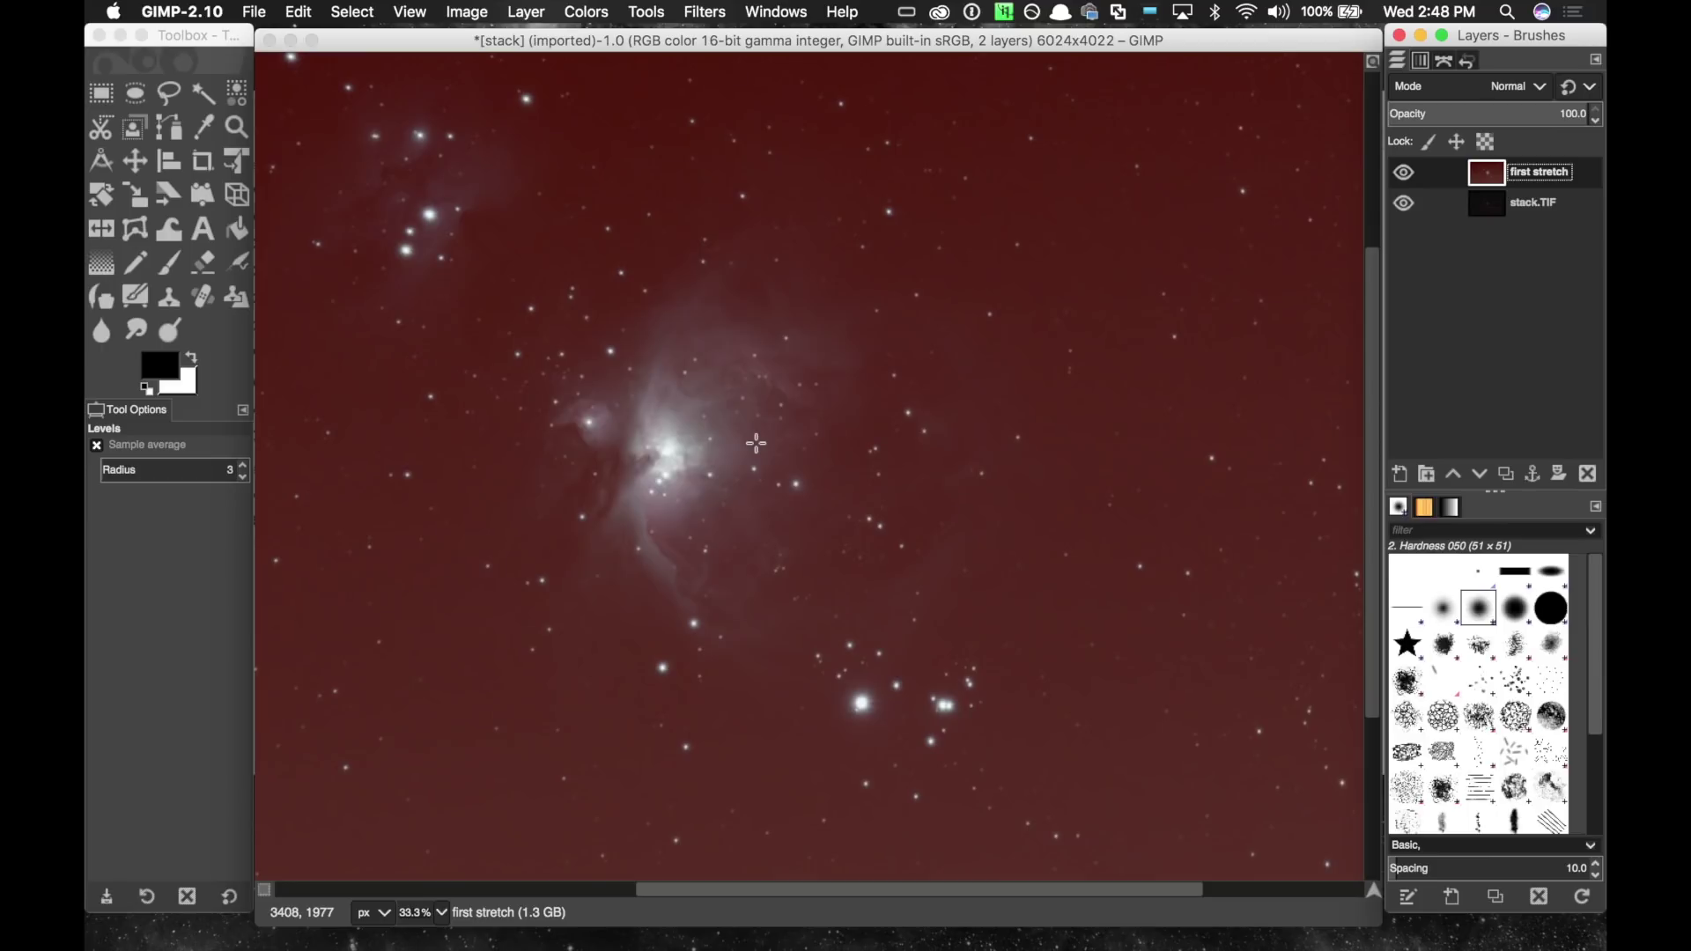
Pick the foreground color from the sky at the image's bottom edge and the background color from the sky at its top edge.
scroll(756, 443, "down", 3)
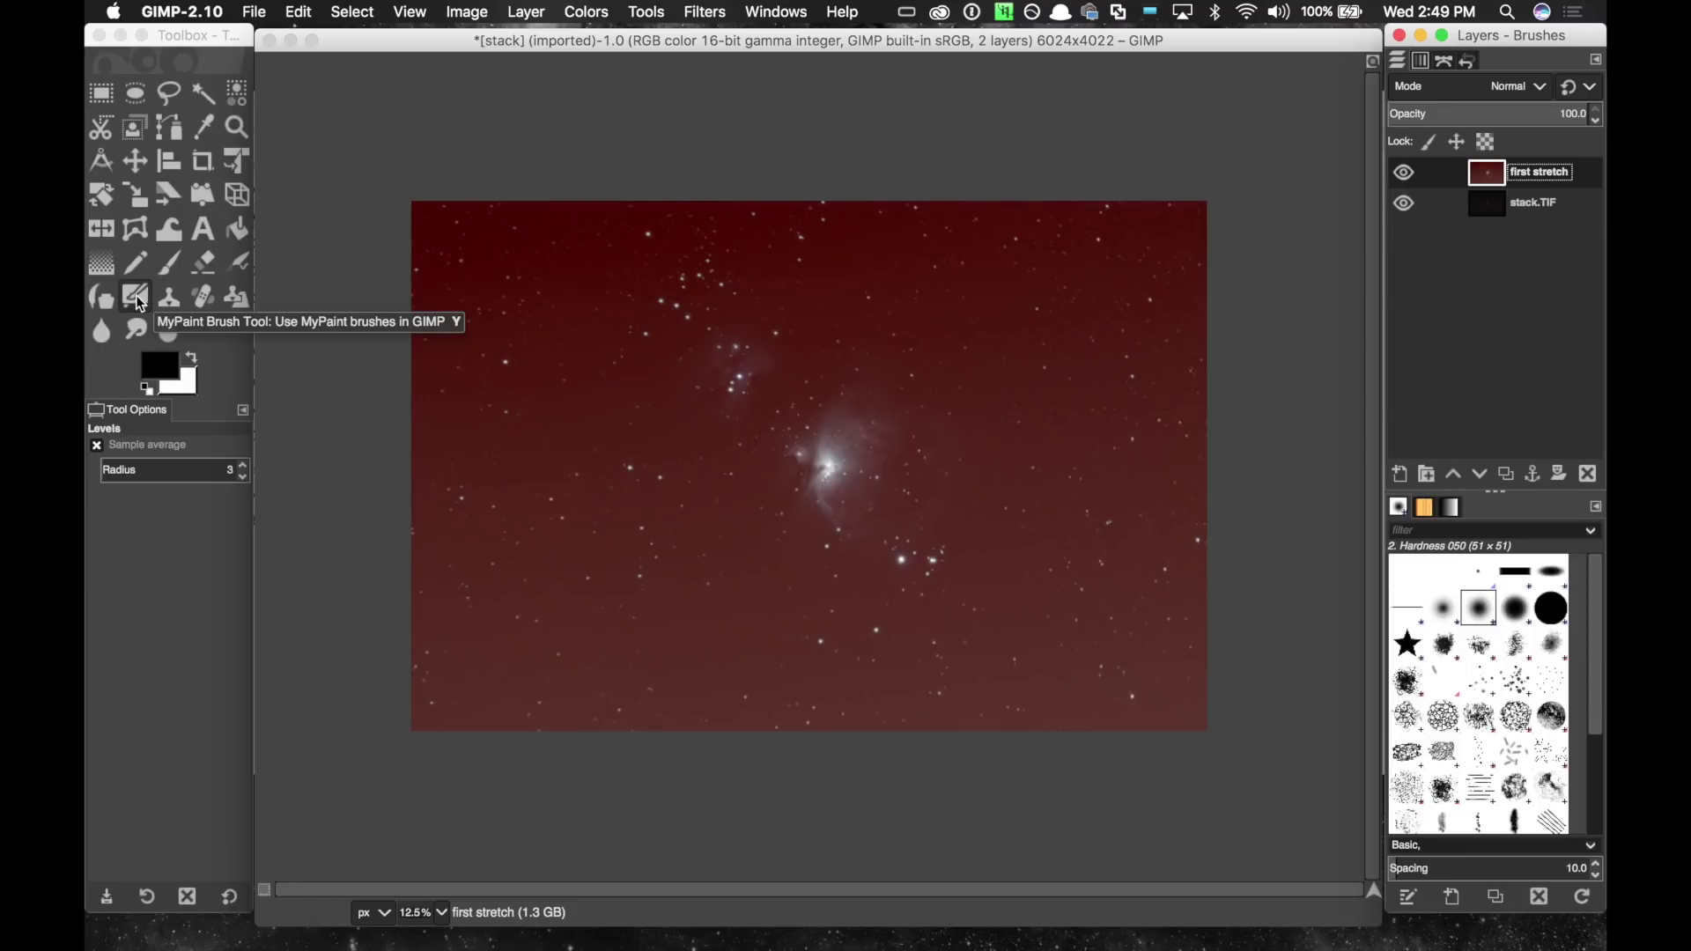
left_click(203, 129)
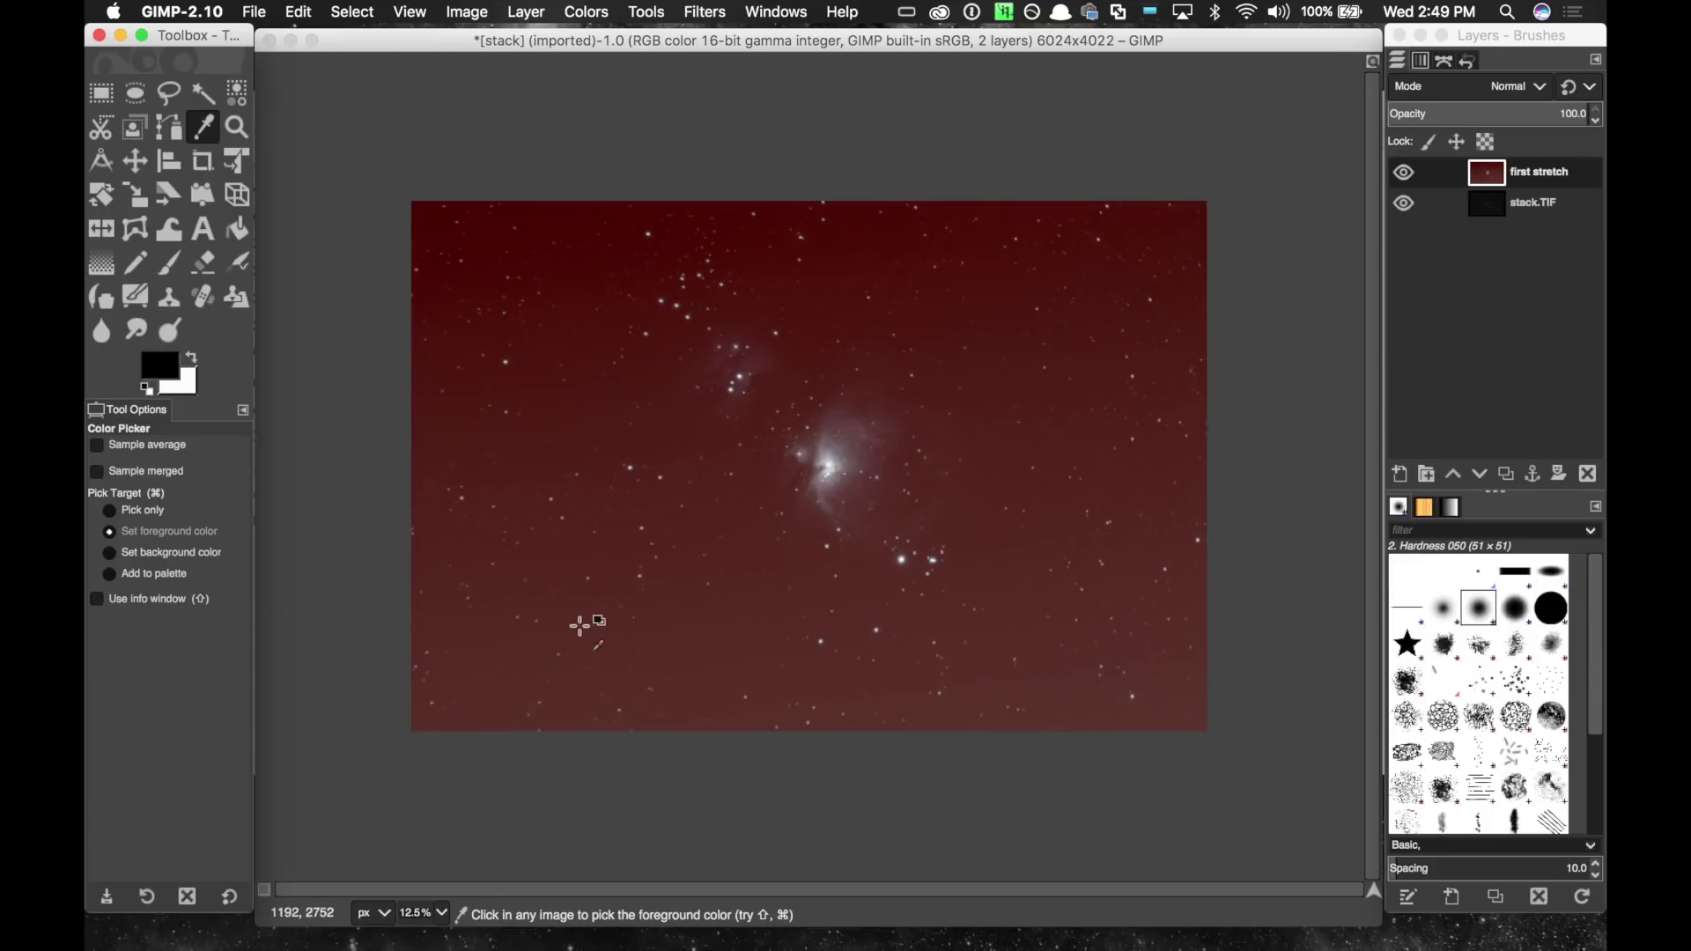
left_click(649, 729)
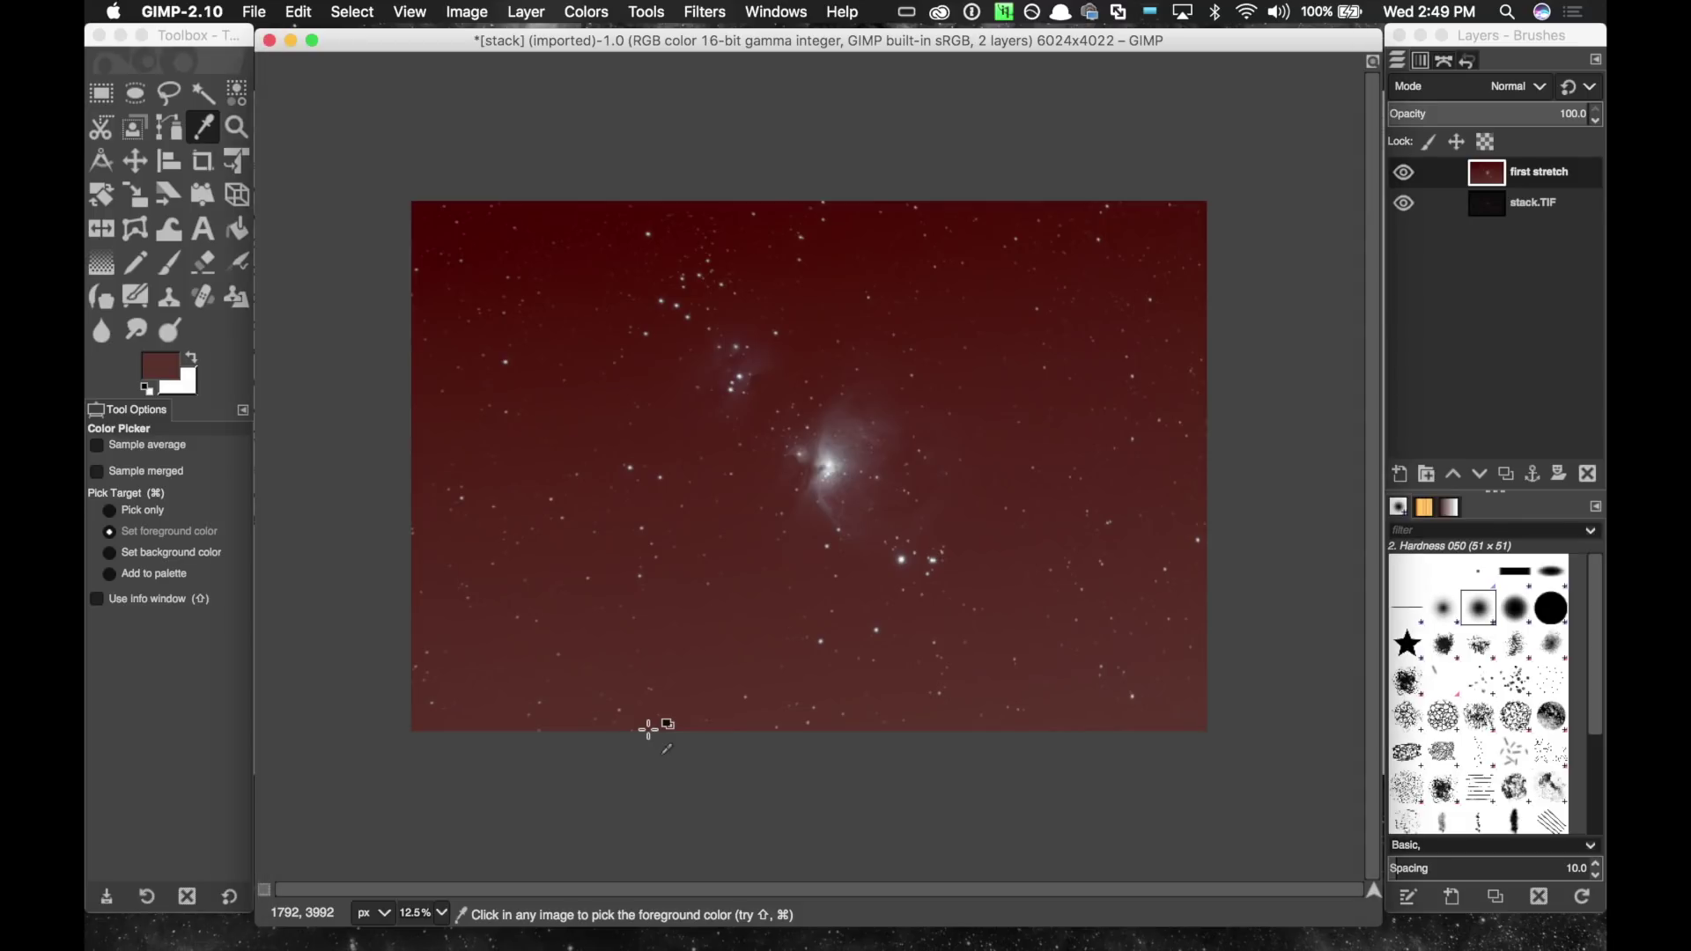
left_click(198, 552)
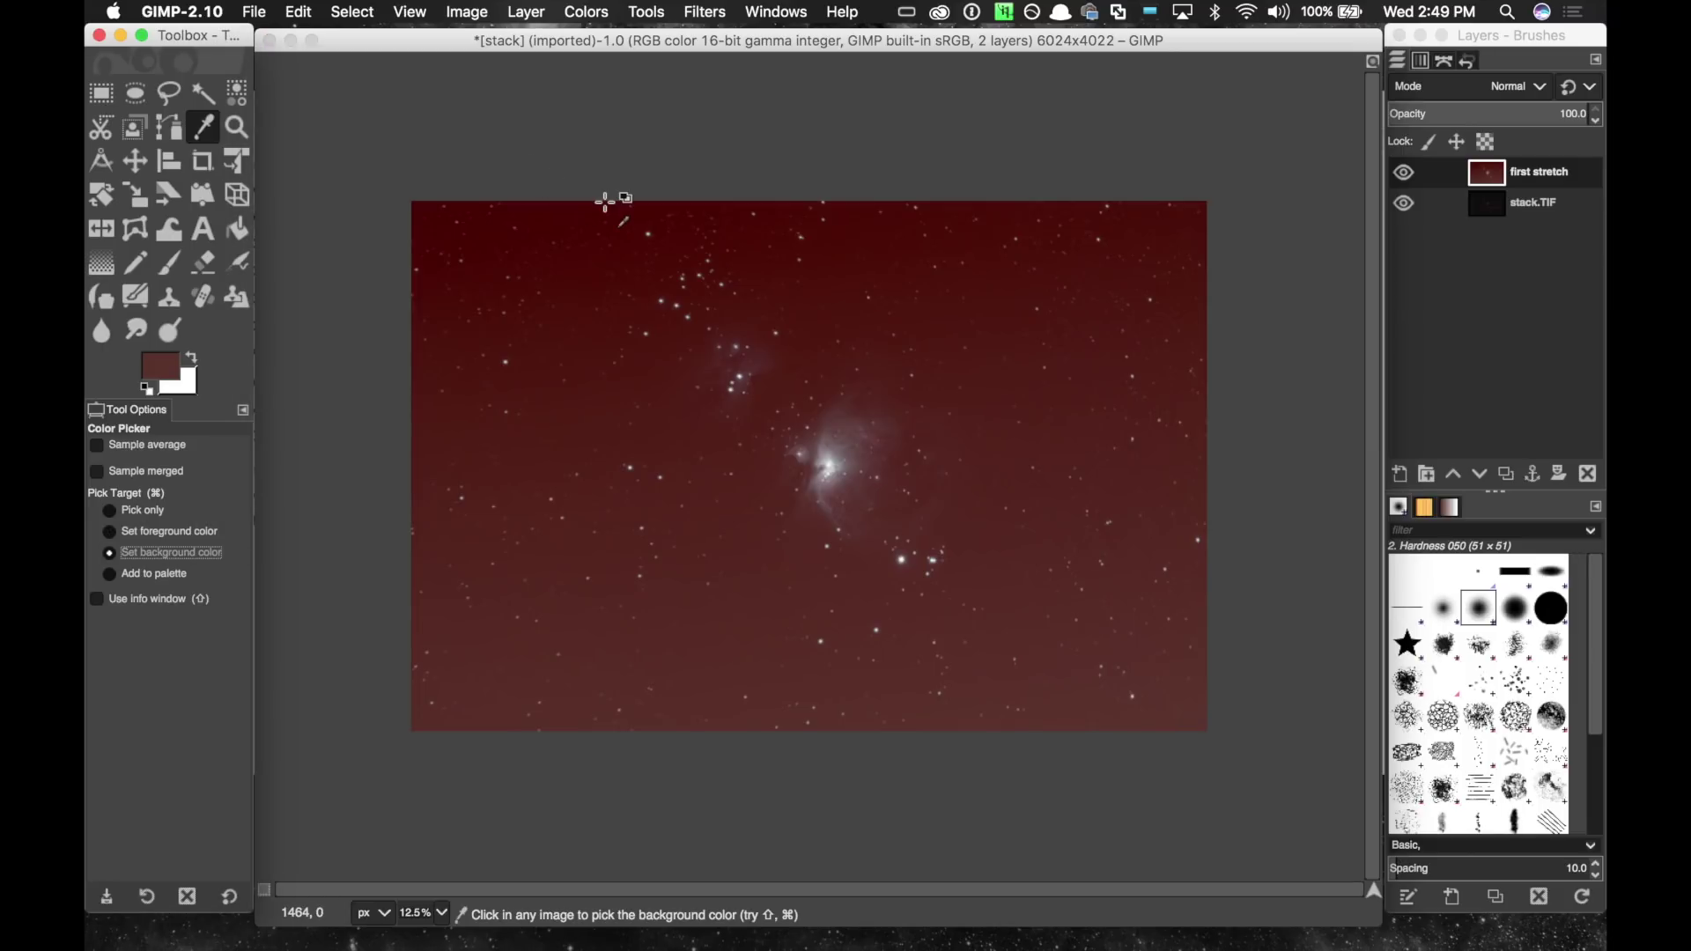
left_click(525, 202)
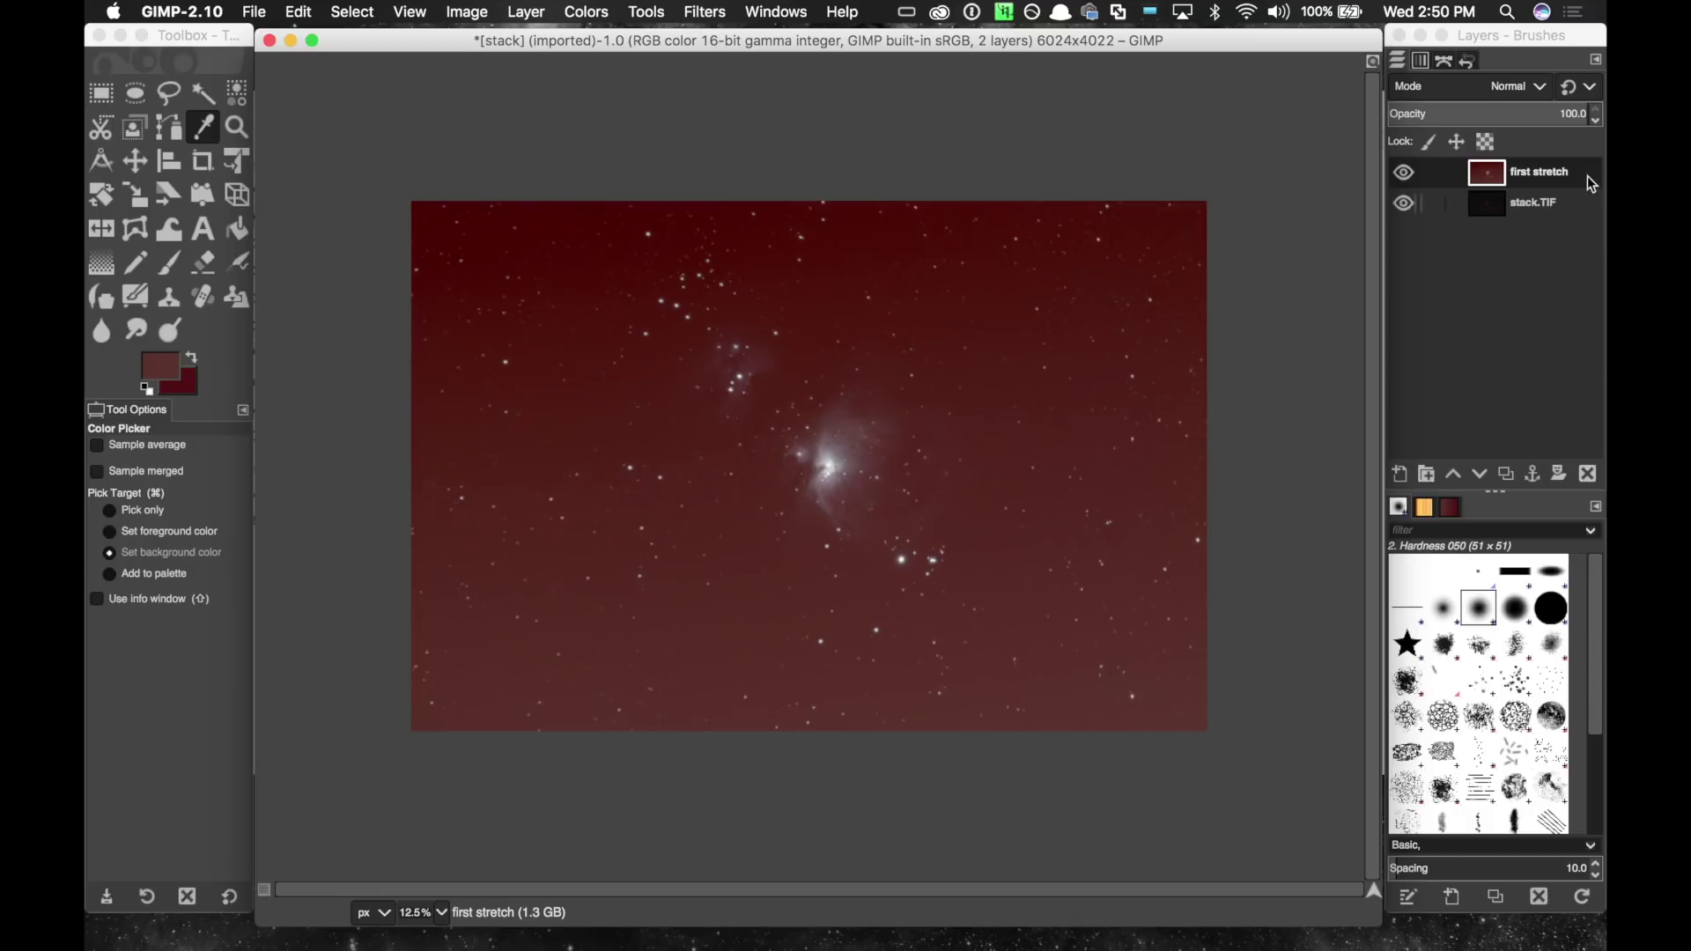
Add a transparent 6024 × 4022 px layer above first stretch and ready the Gradient tool with the Custom gradient and Linear shape.
left_click(1402, 473)
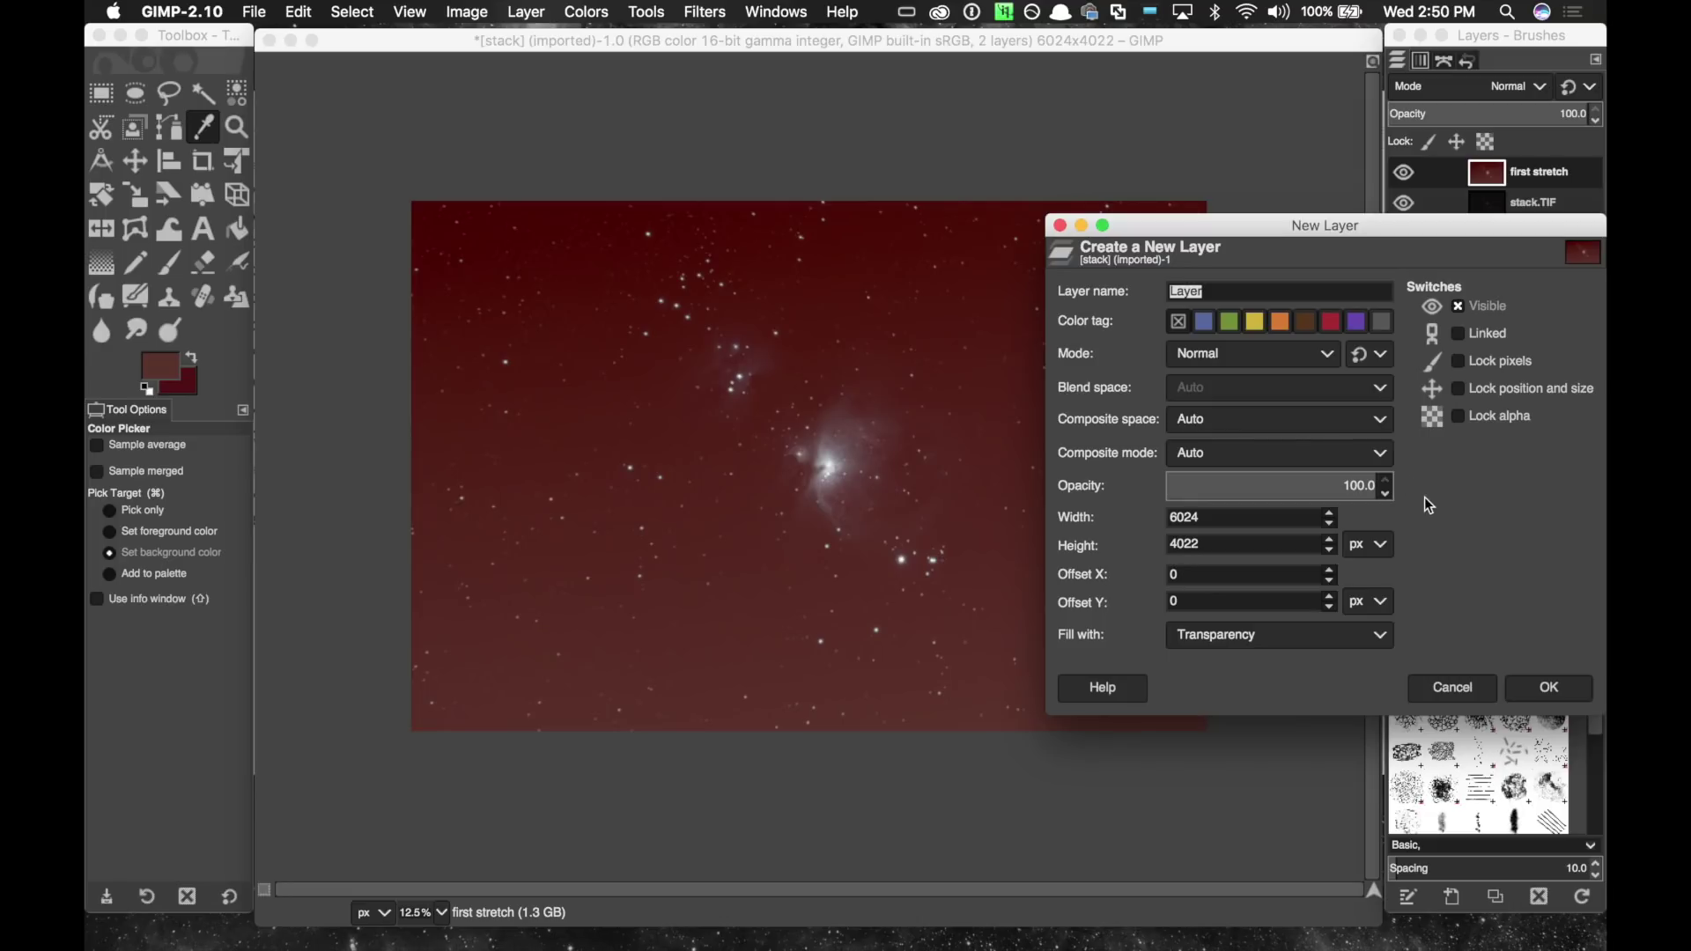
left_click(1546, 688)
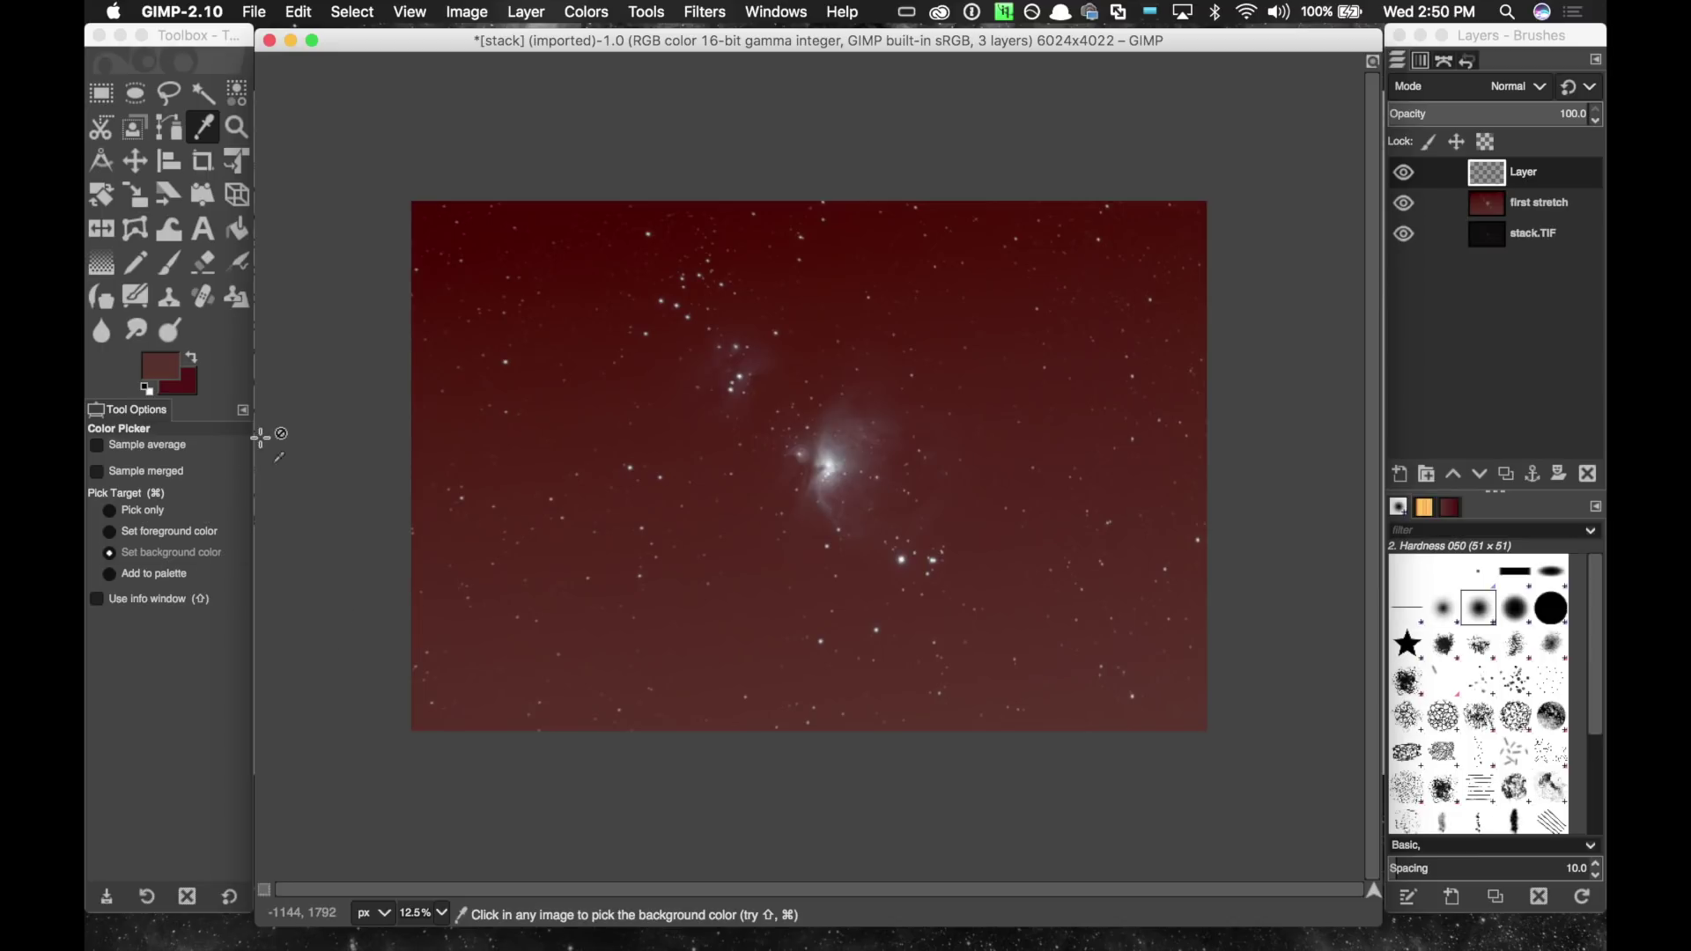
left_click(108, 269)
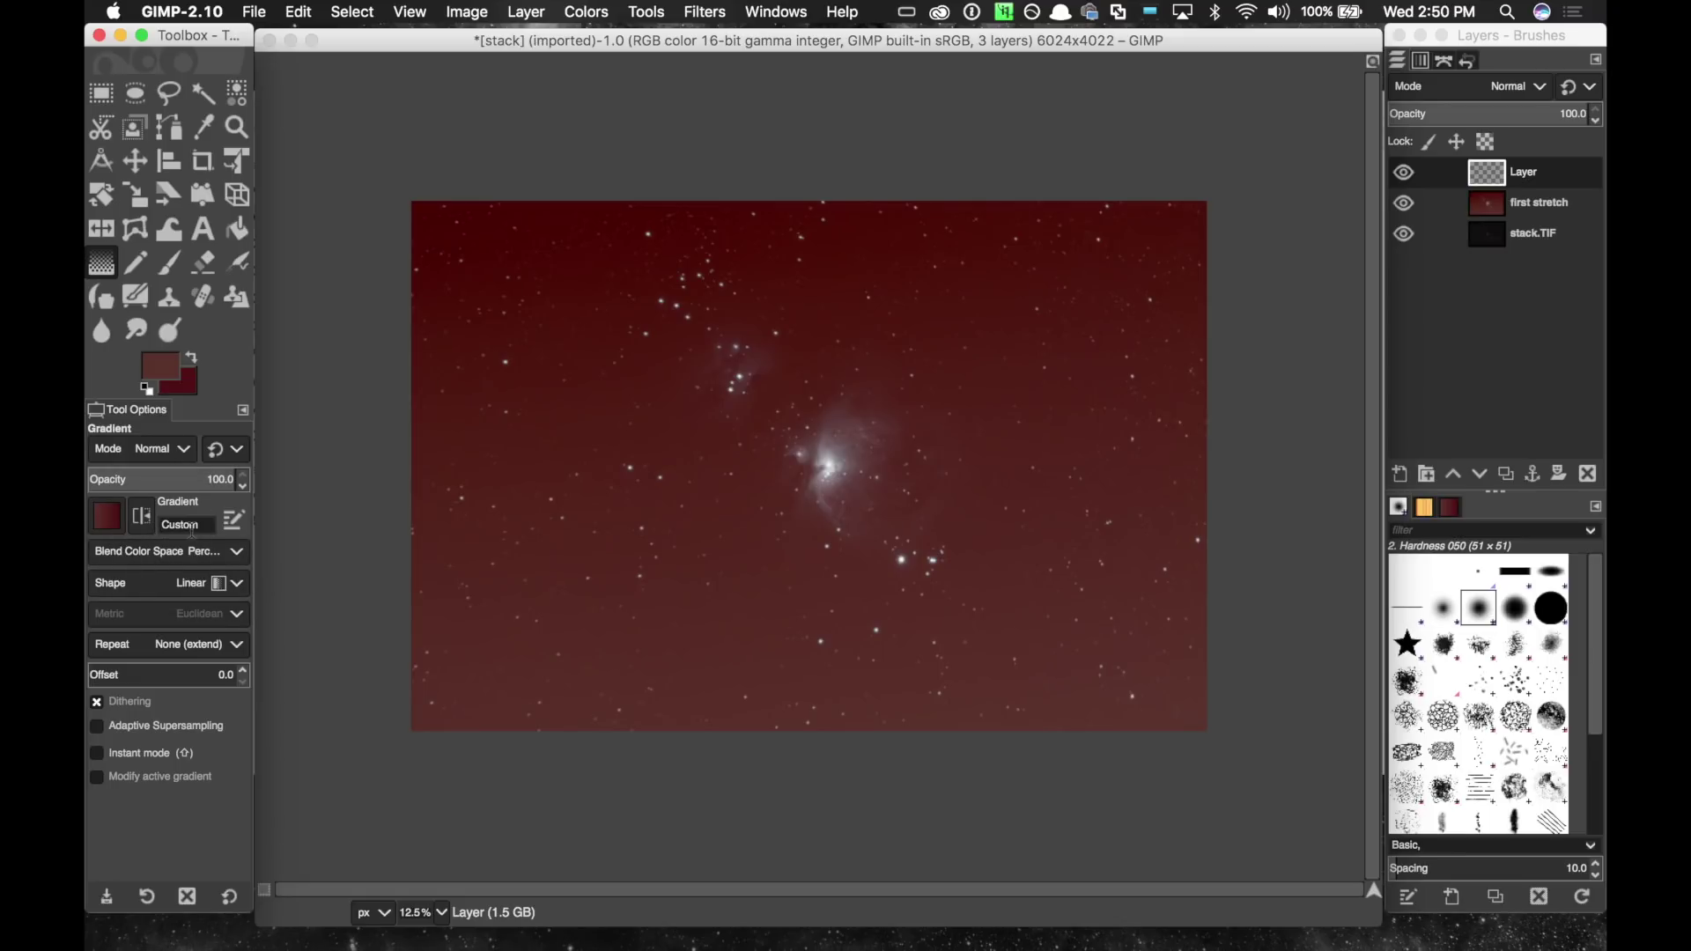
left_click(119, 523)
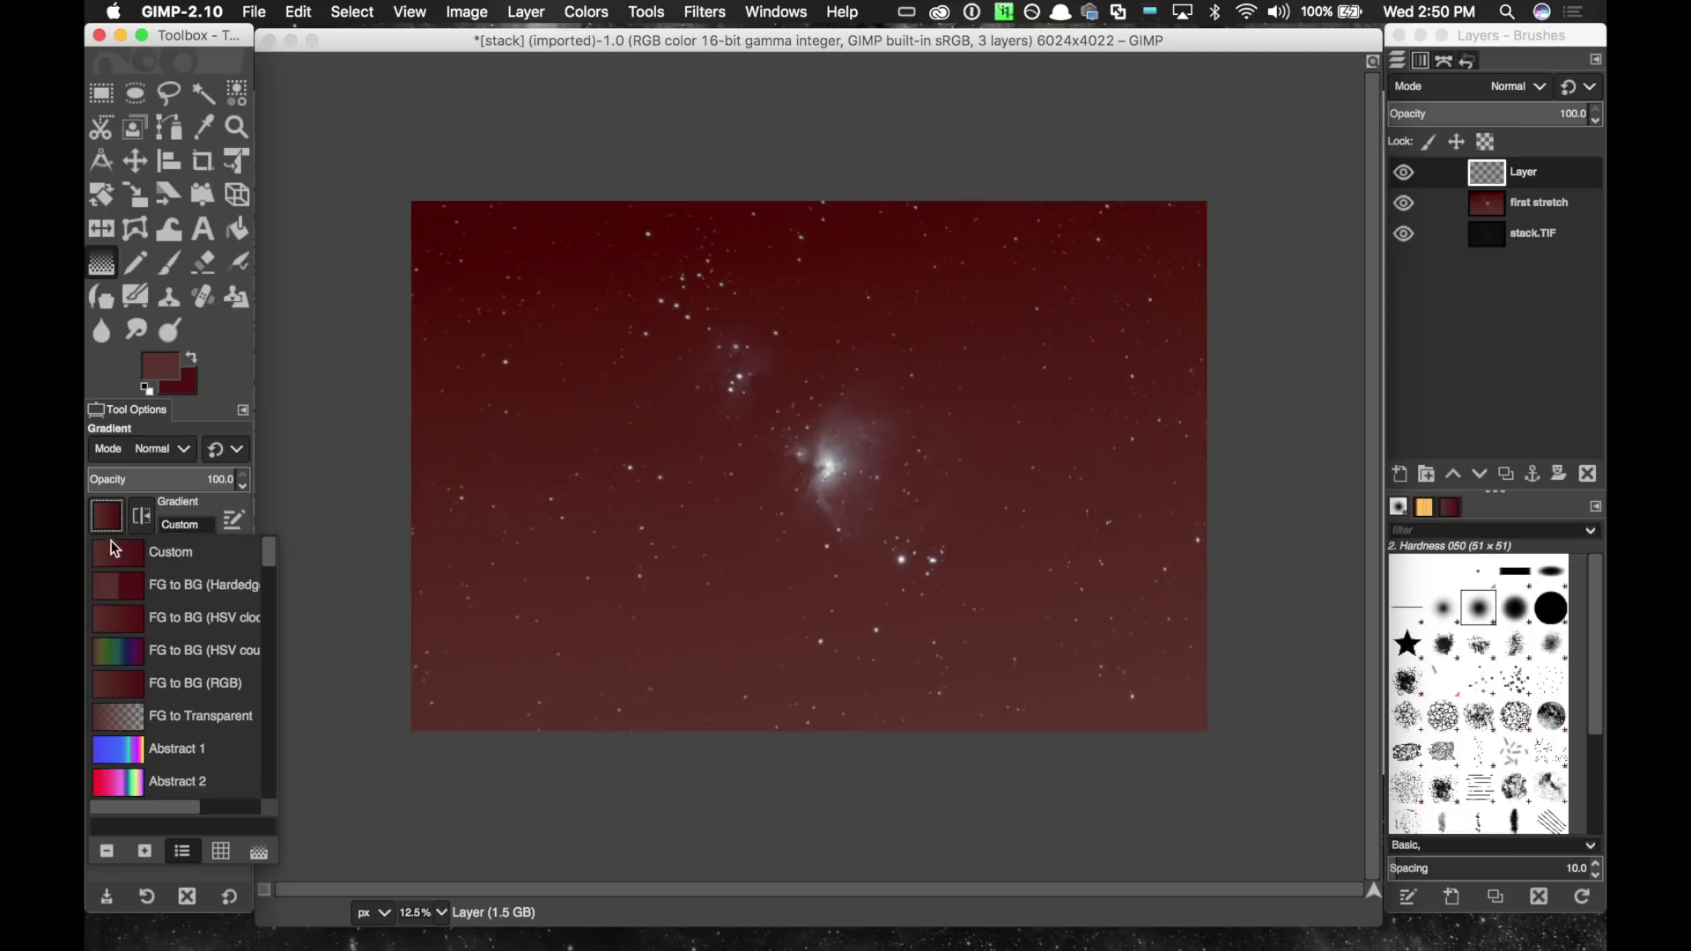
left_click(105, 515)
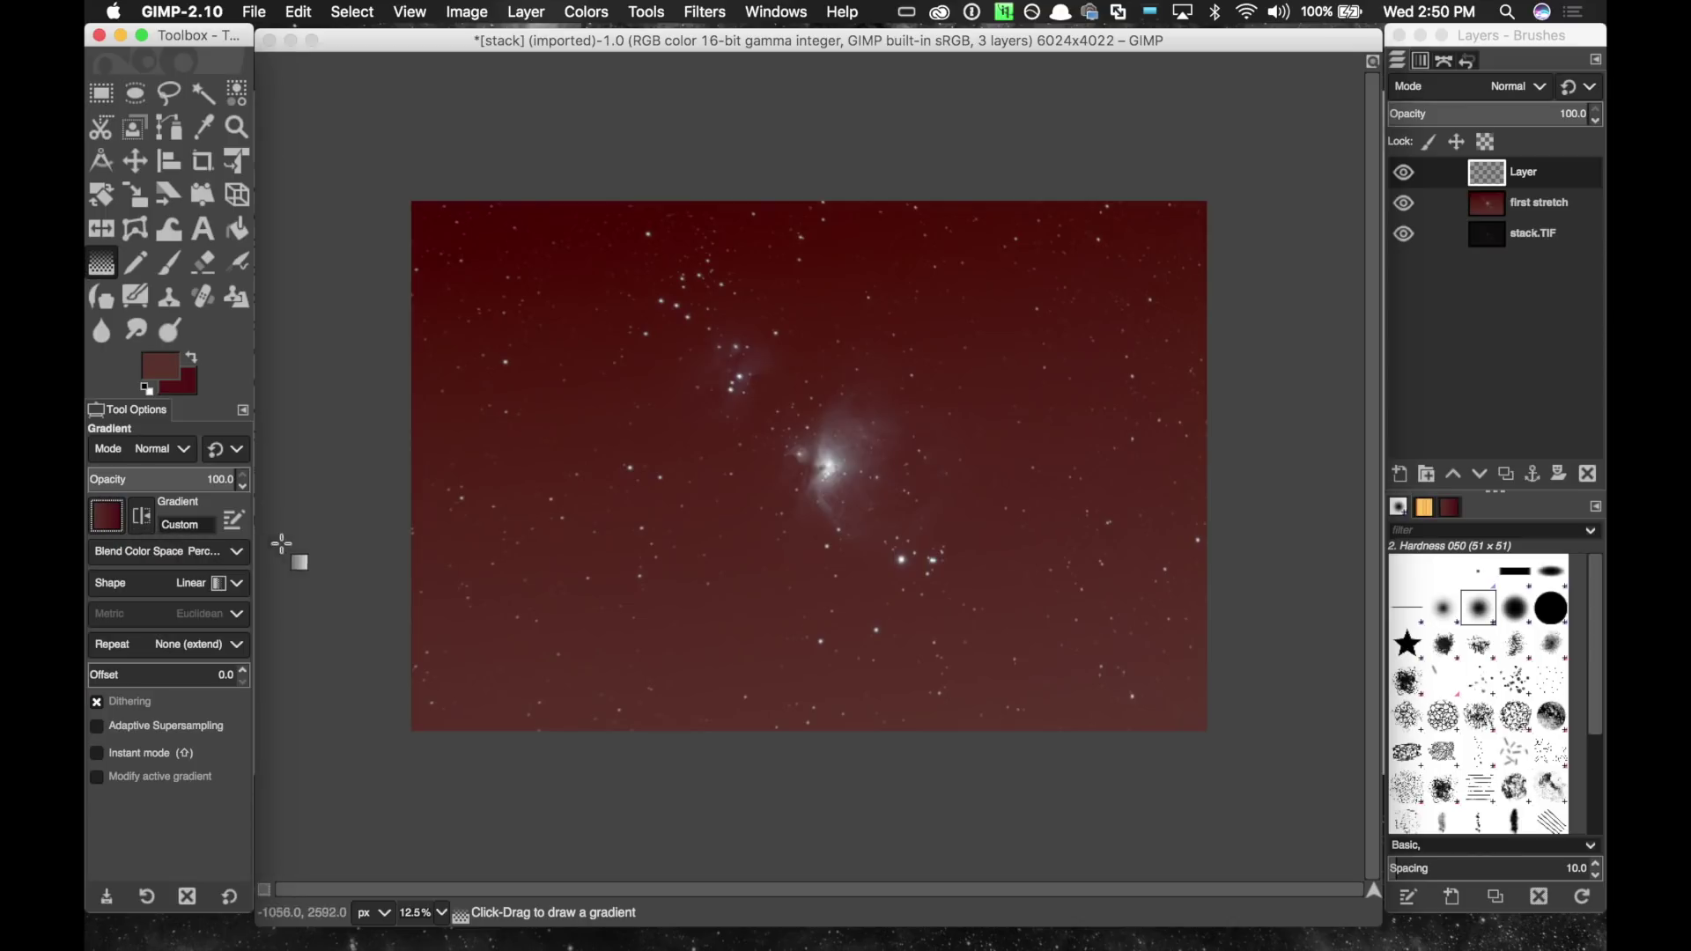
left_click(235, 521)
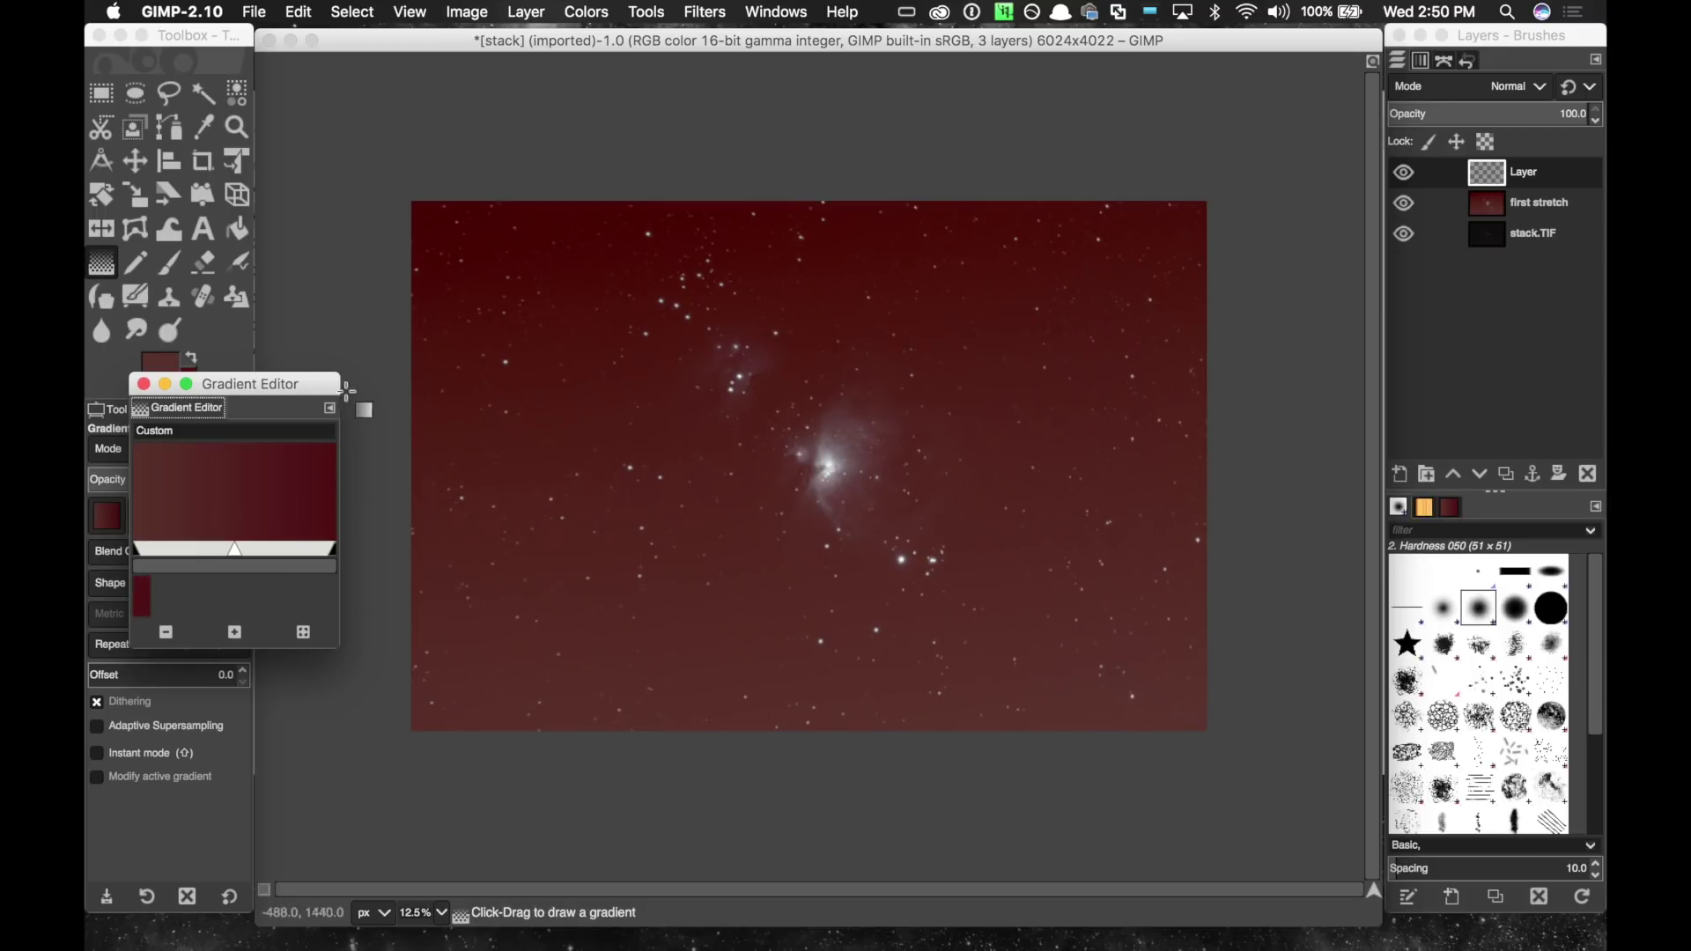
left_click(143, 384)
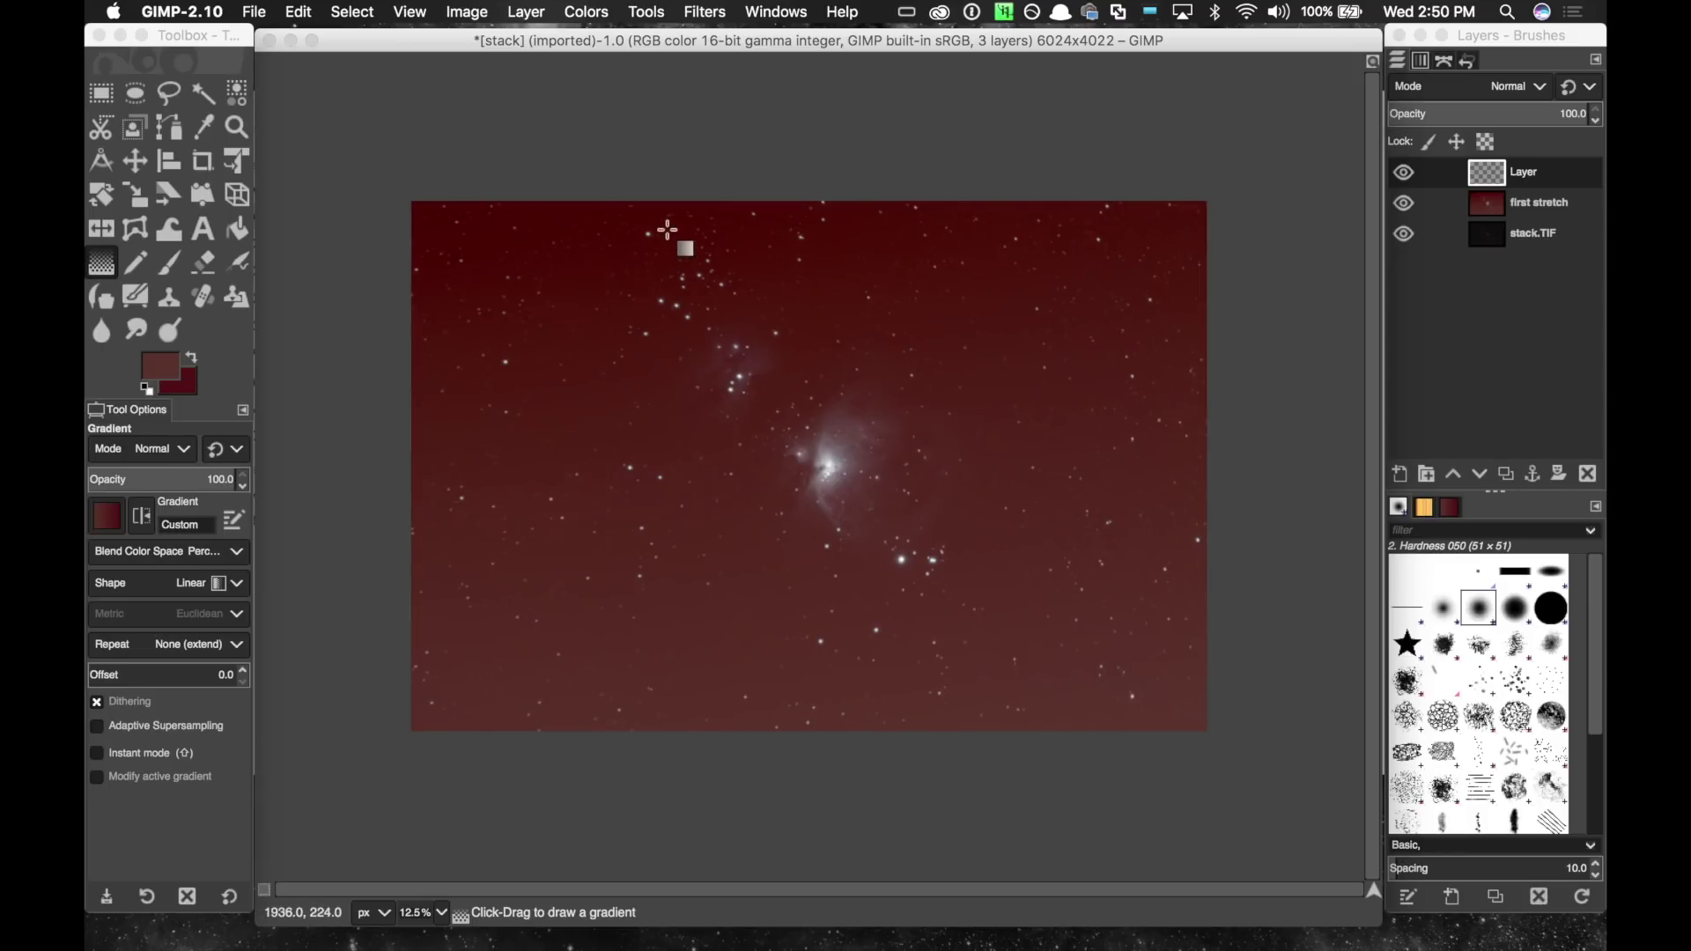
Draw a linear gradient on the new layer from the bottom edge up to about X 1864, Y 960, and compare it with the sky underneath.
left_click(1196, 561)
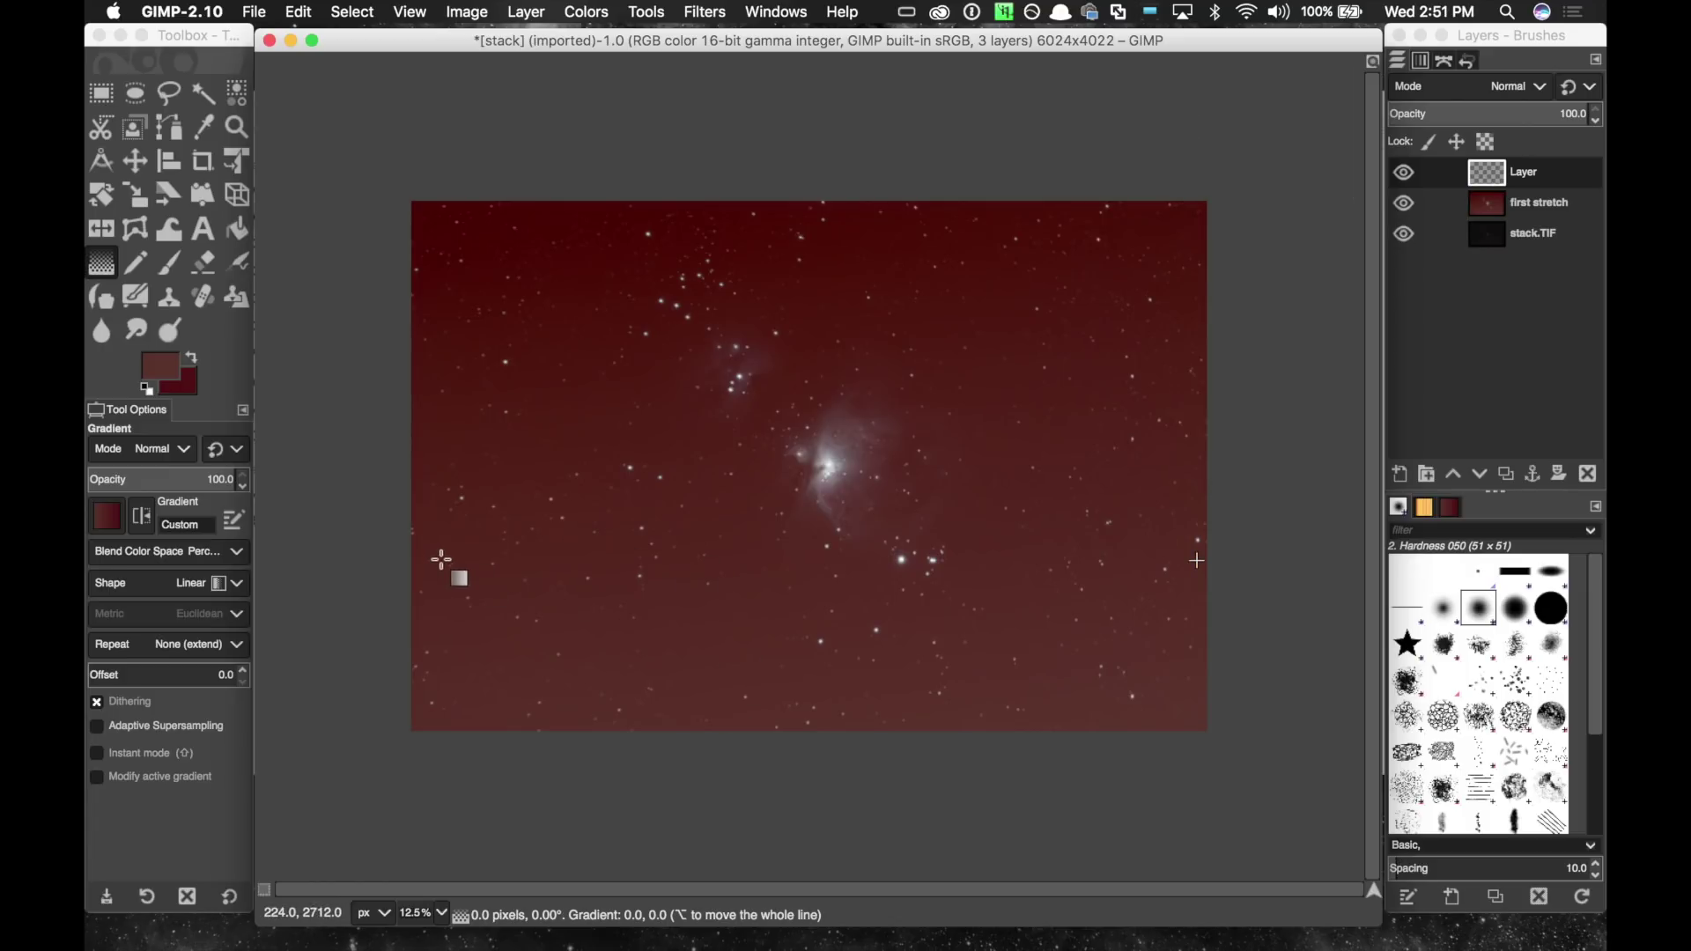
key("Return")
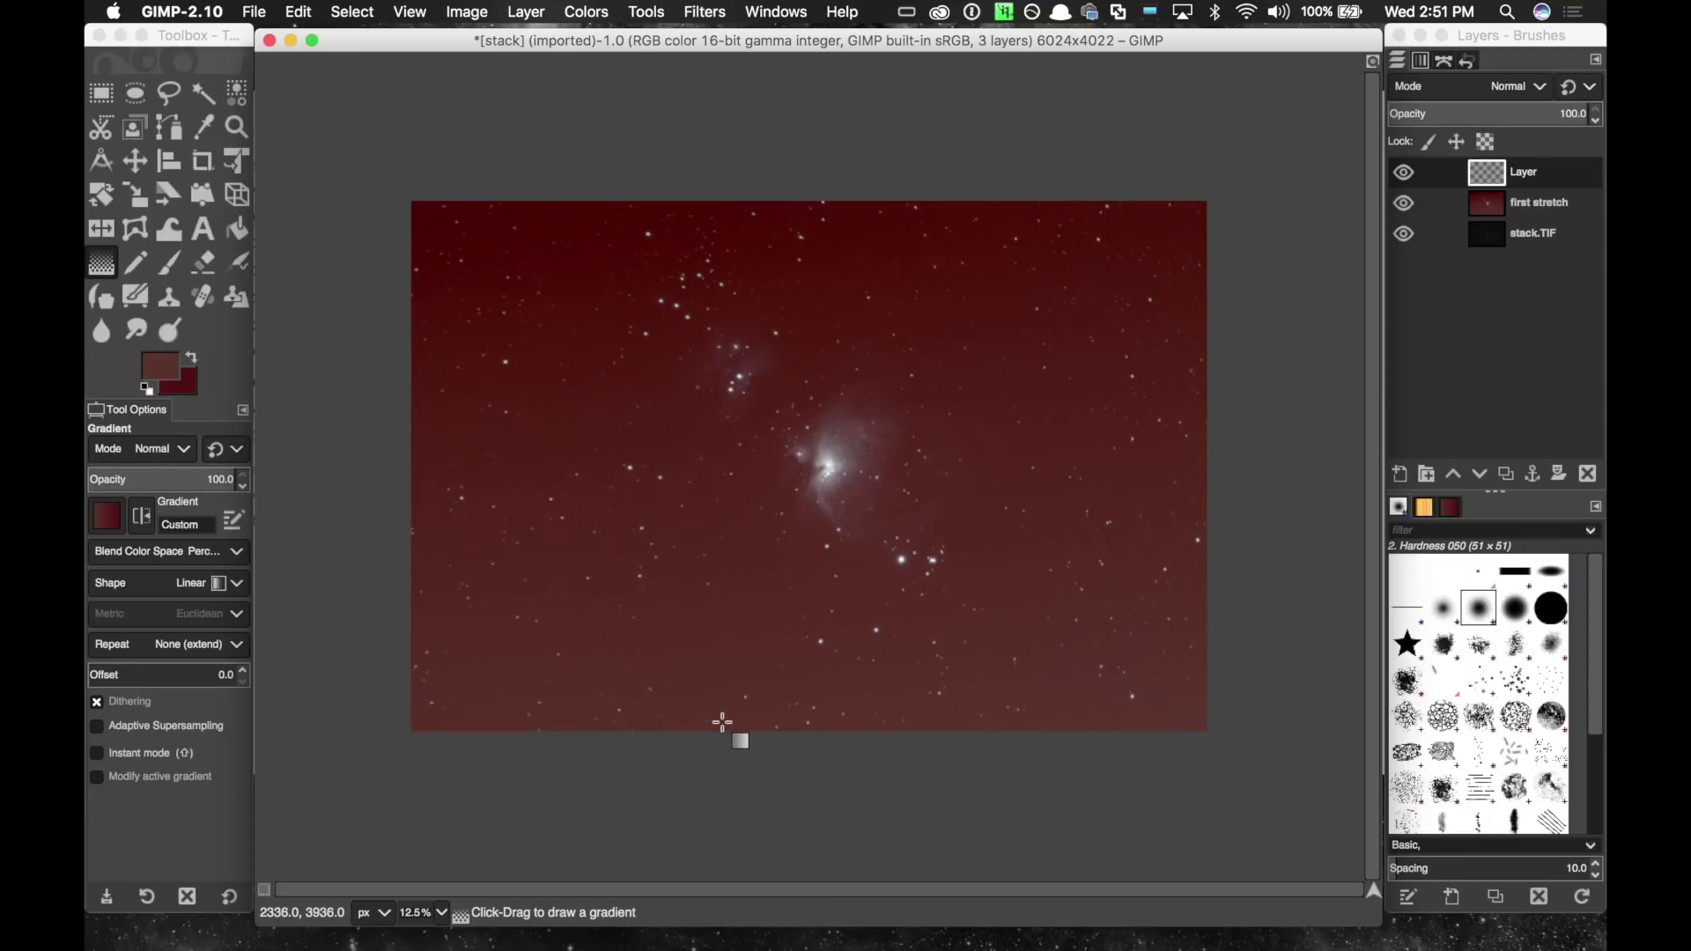
left_click_drag(728, 723, 652, 316)
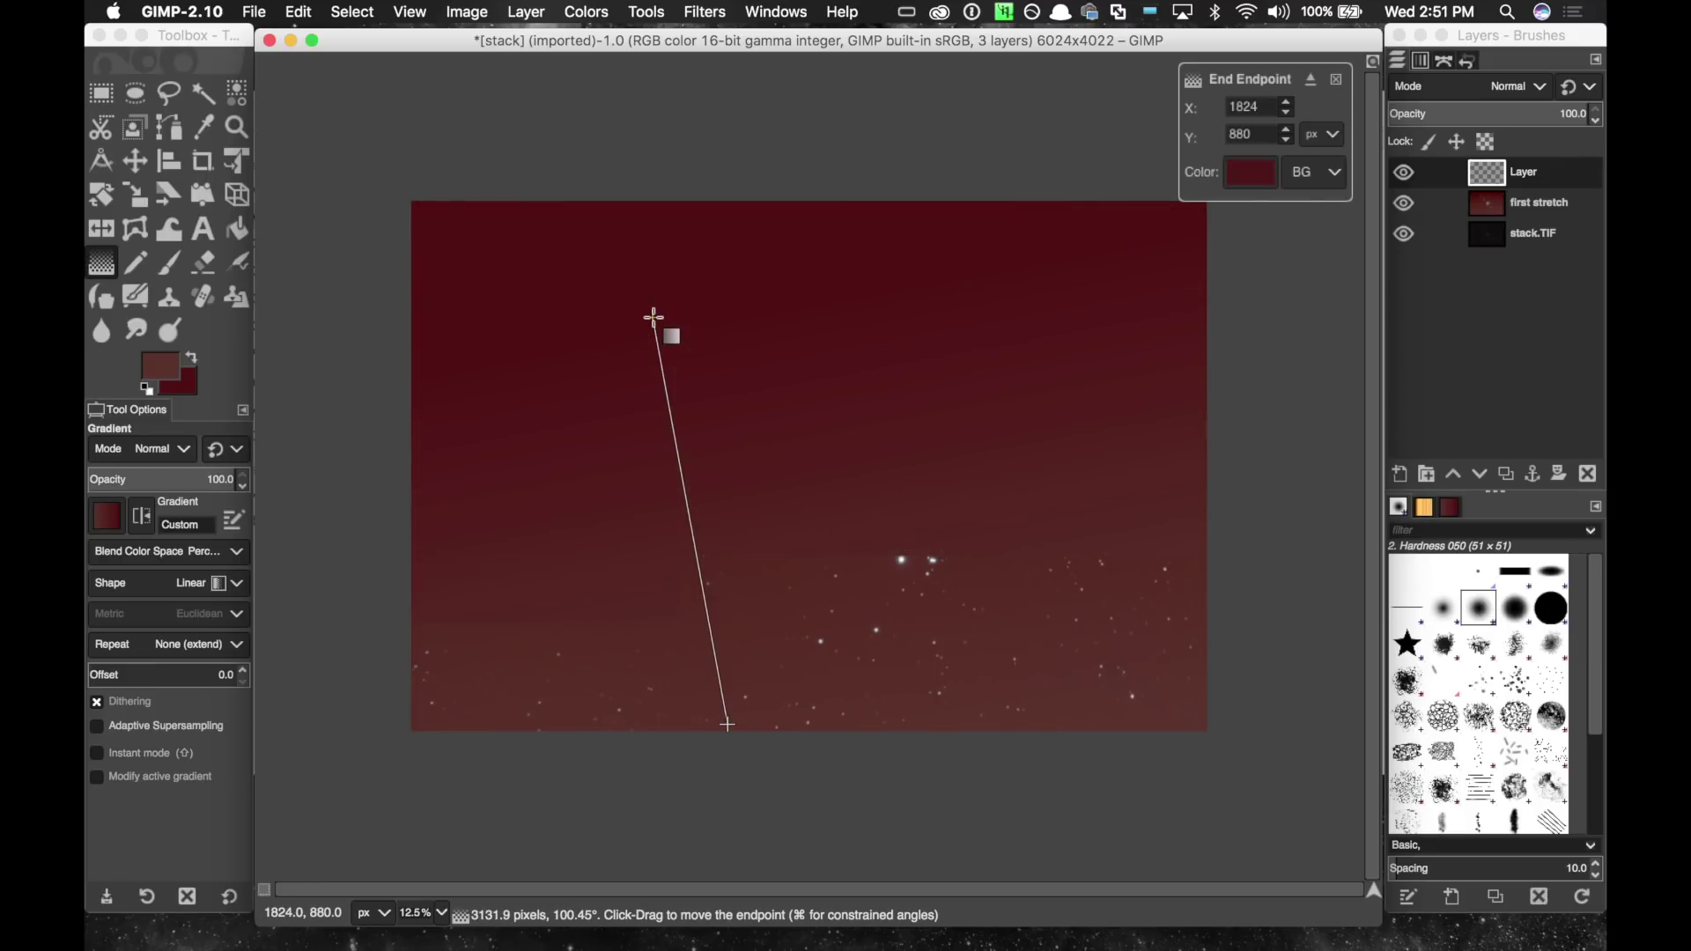
mouse_move(654, 317)
left_mouse_down()
mouse_move(652, 303)
mouse_move(658, 329)
left_mouse_up()
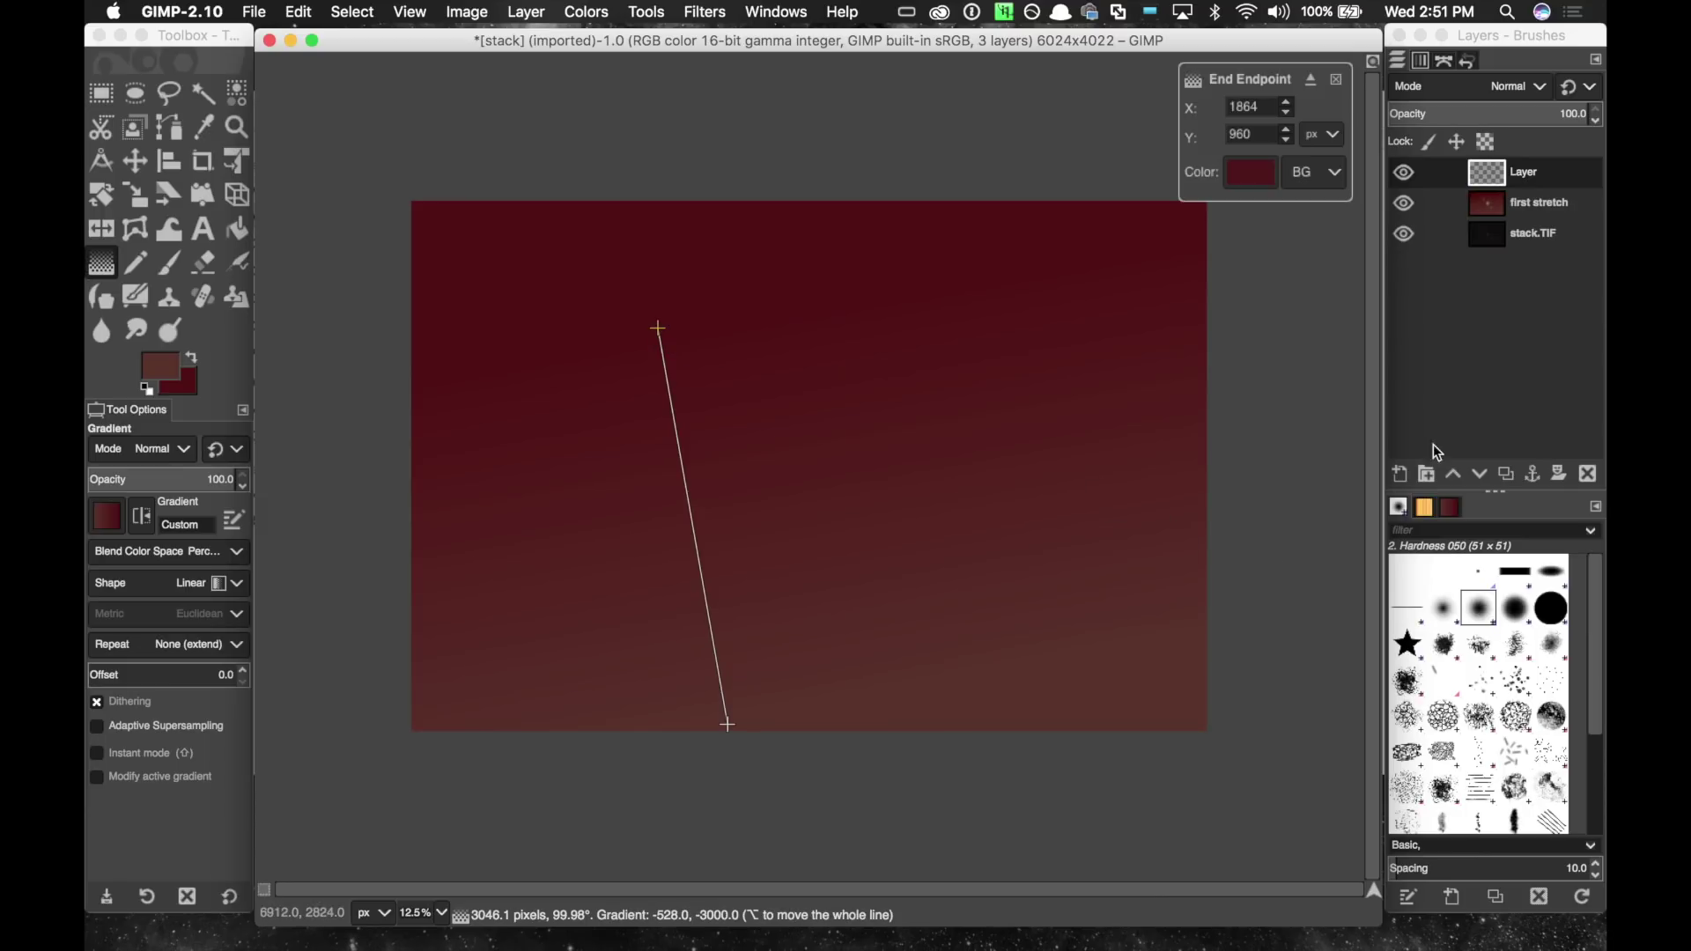
left_click(1404, 173)
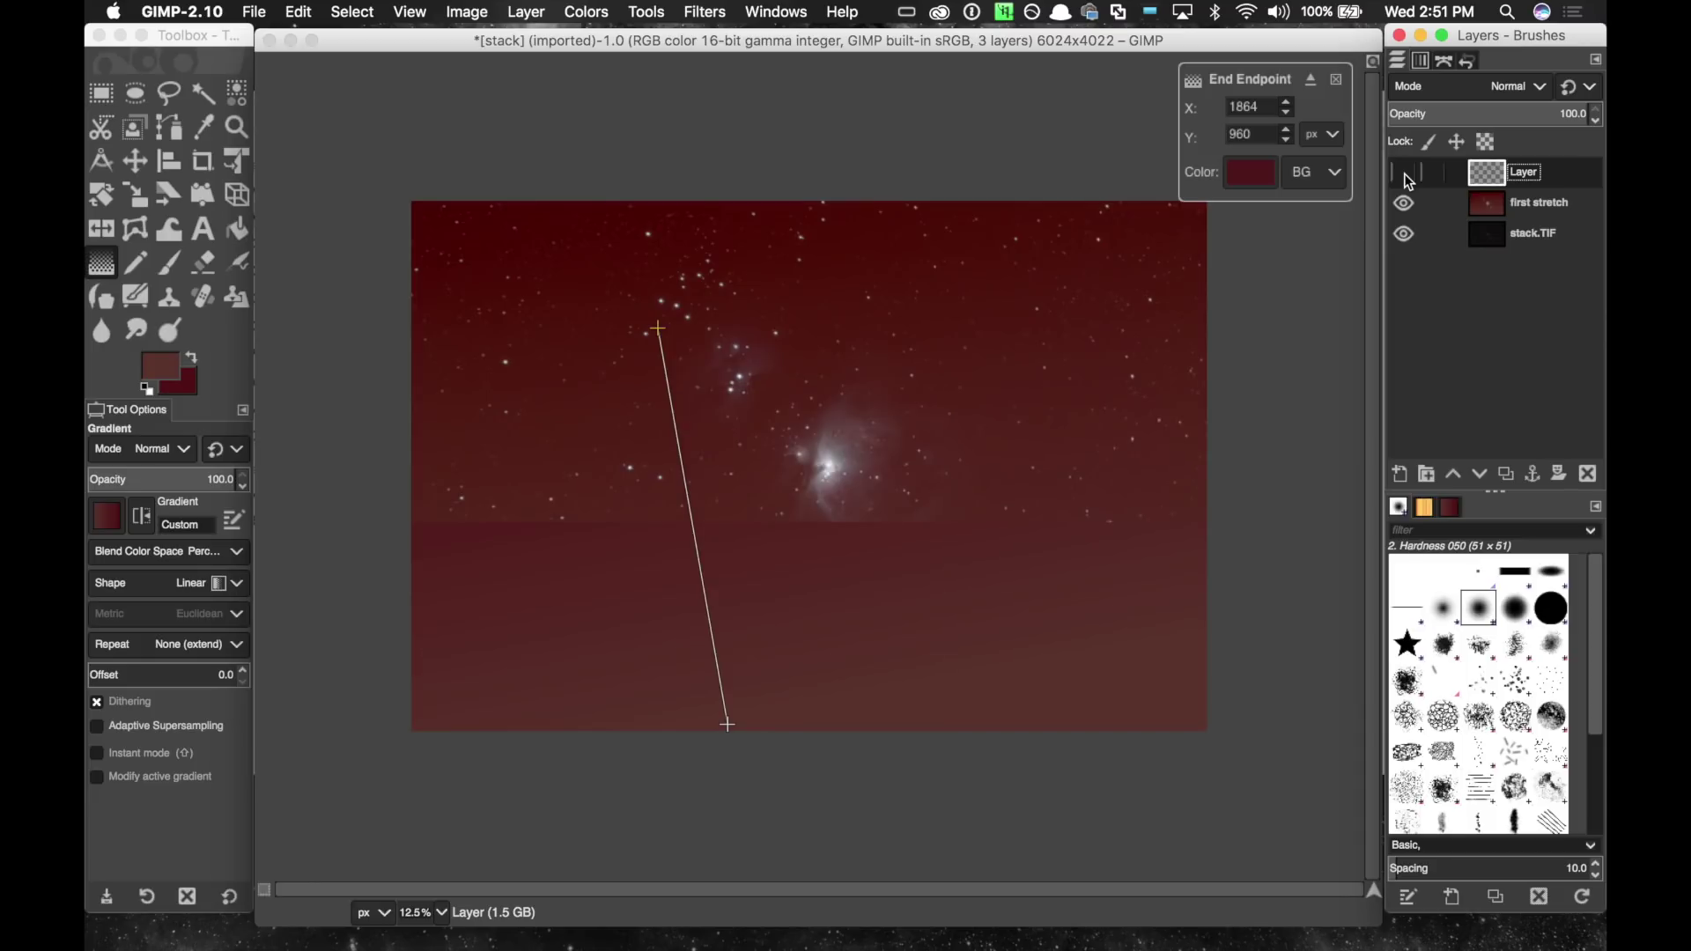
left_click(1404, 173)
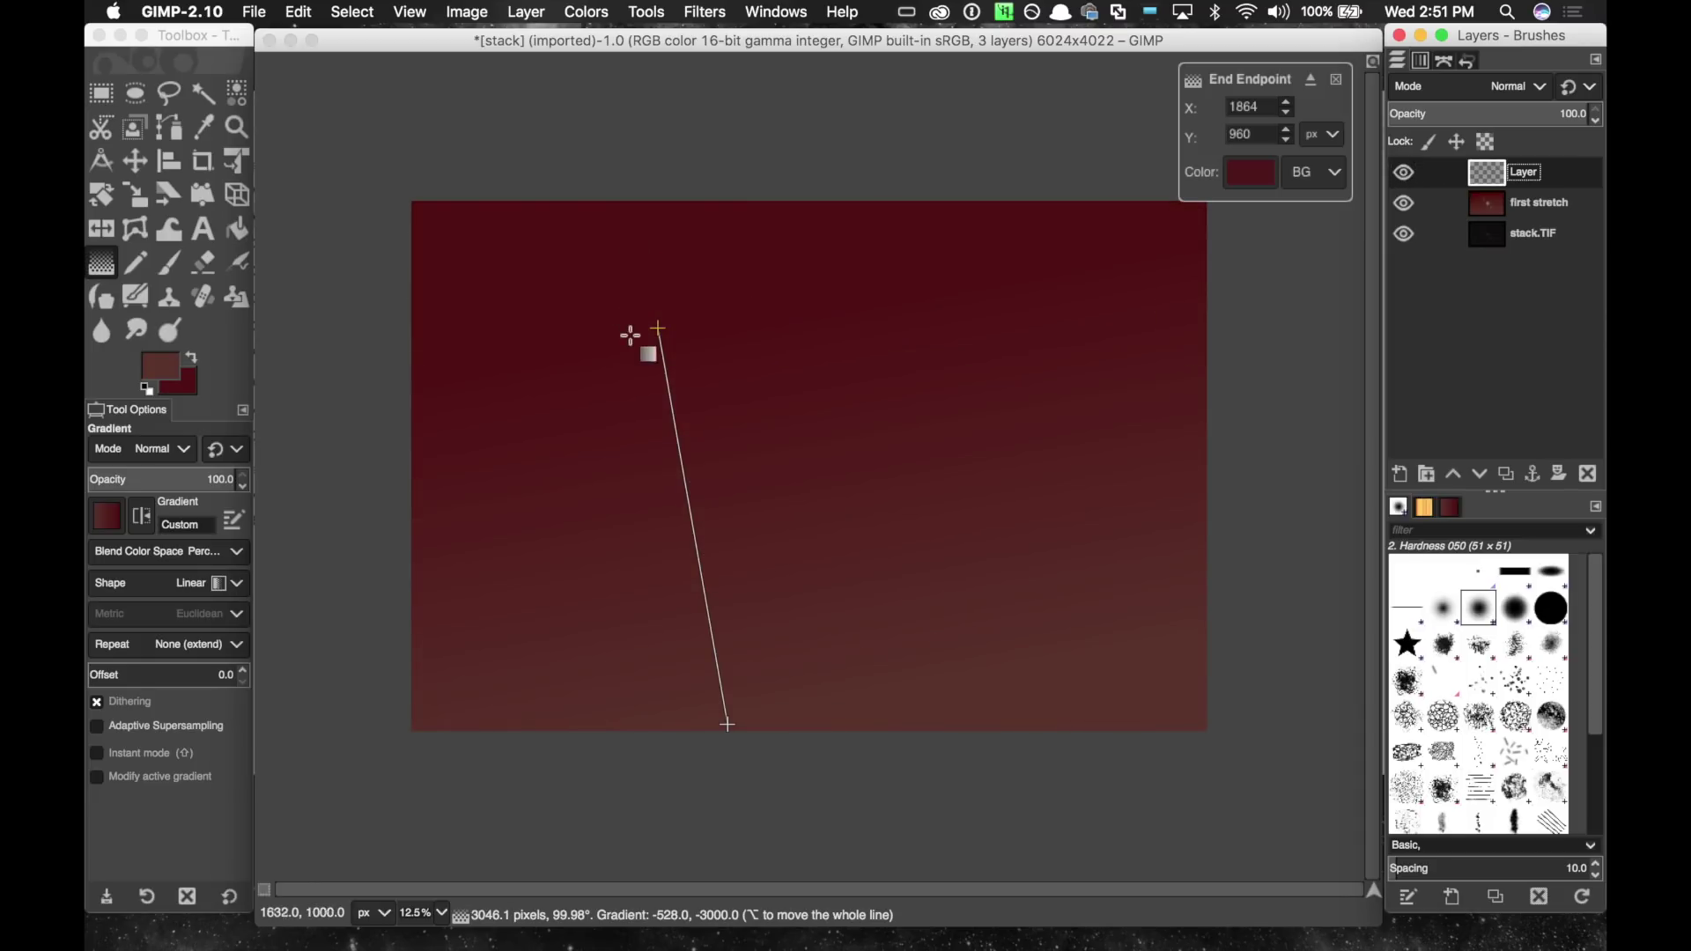
Move the gradient's end point up to about X 1584, Y 56 and compare the layer with the sky underneath.
left_click_drag(657, 326, 621, 209)
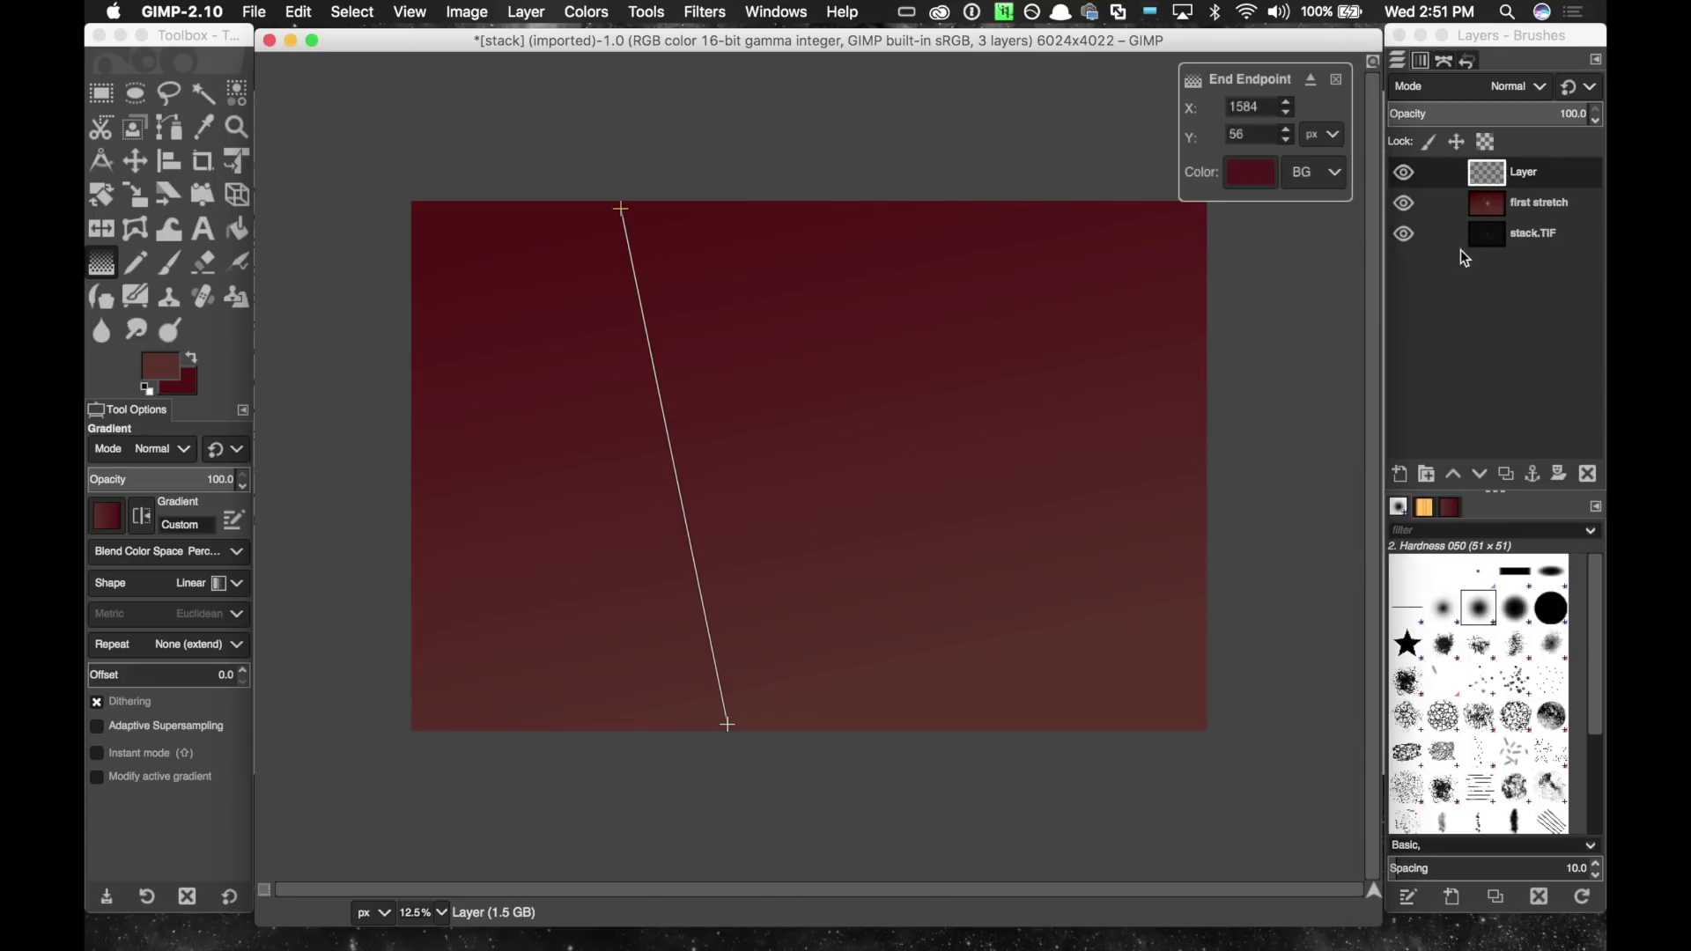
left_click(1406, 173)
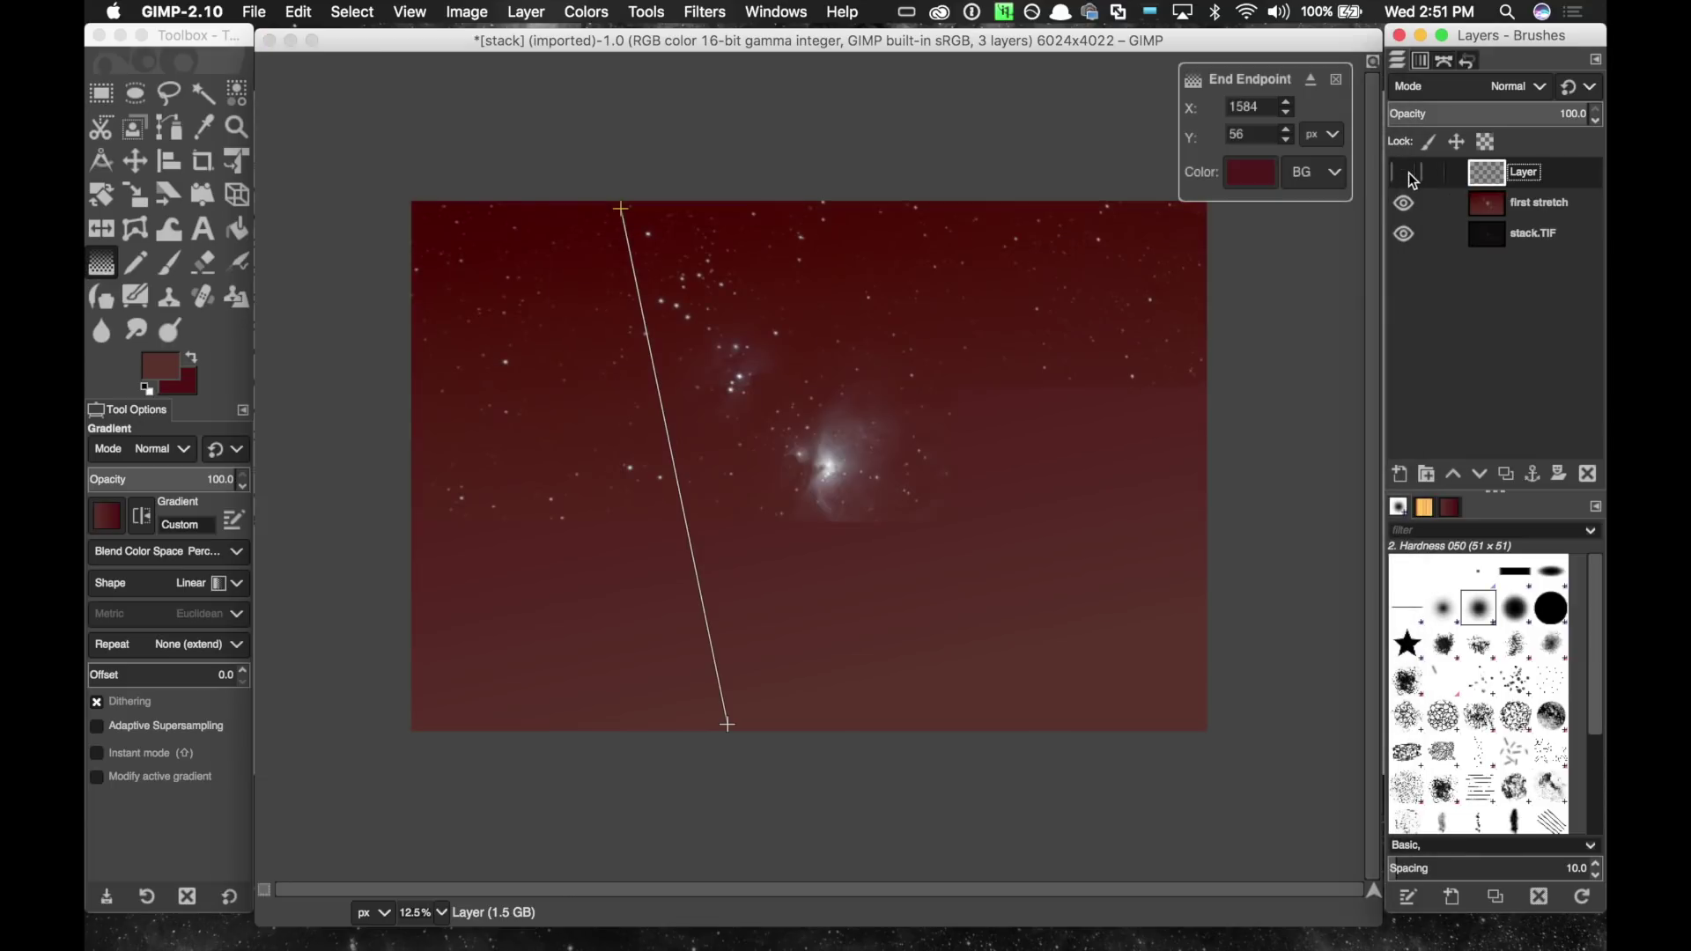
left_click(1406, 172)
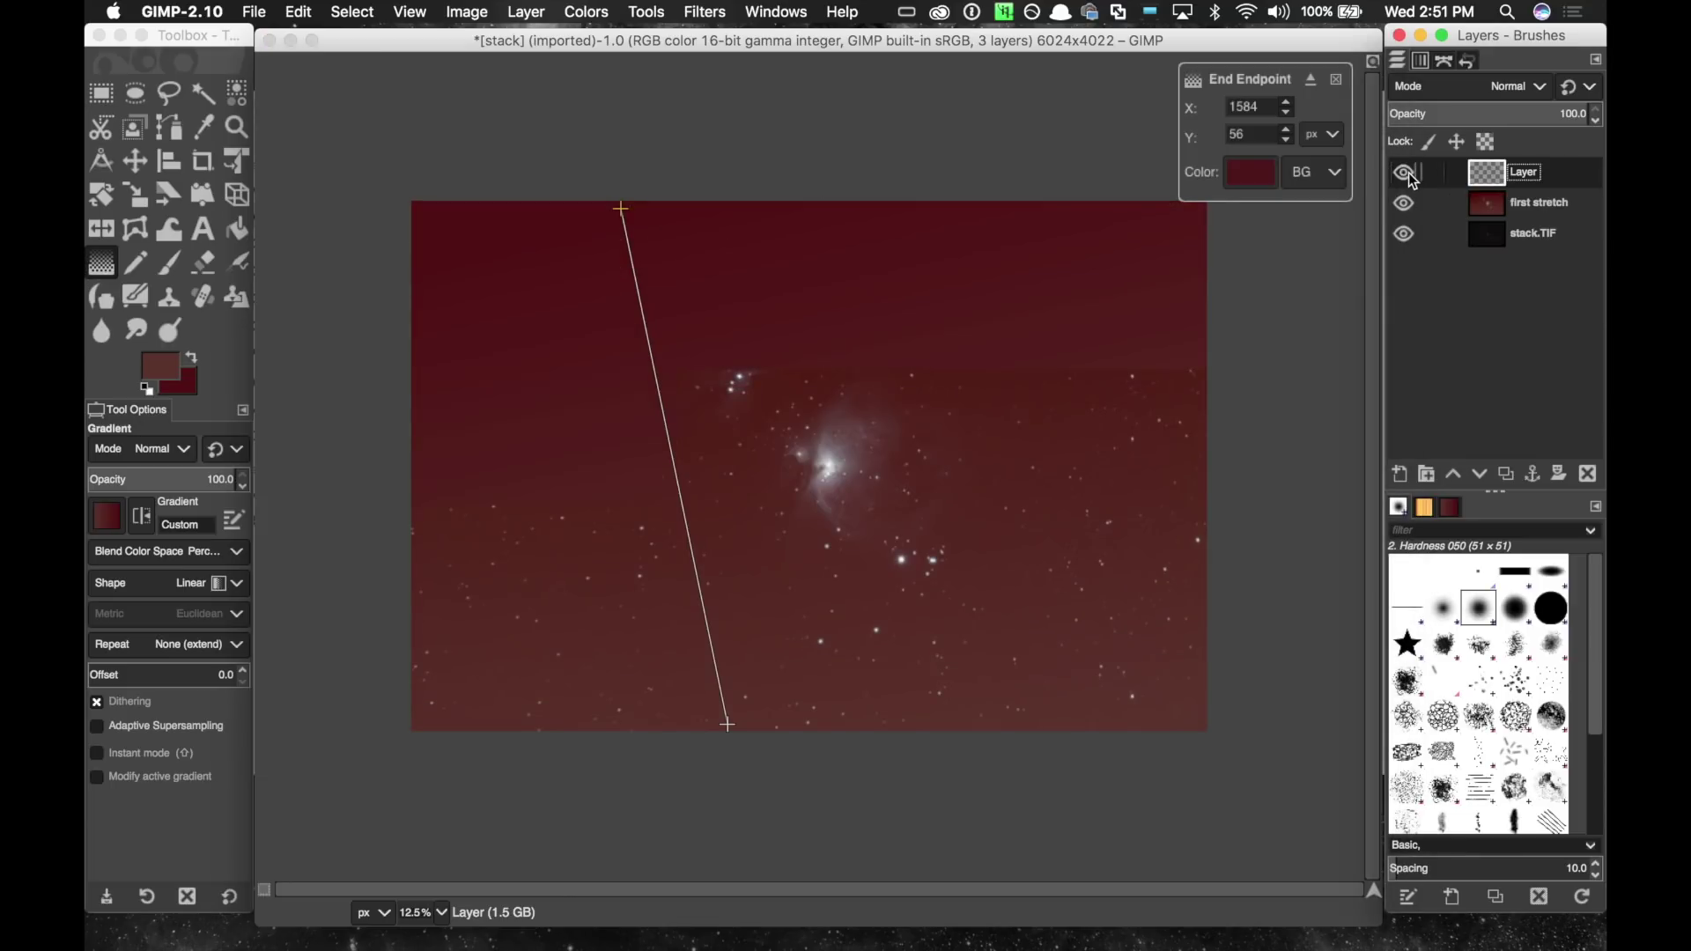
left_click(1406, 173)
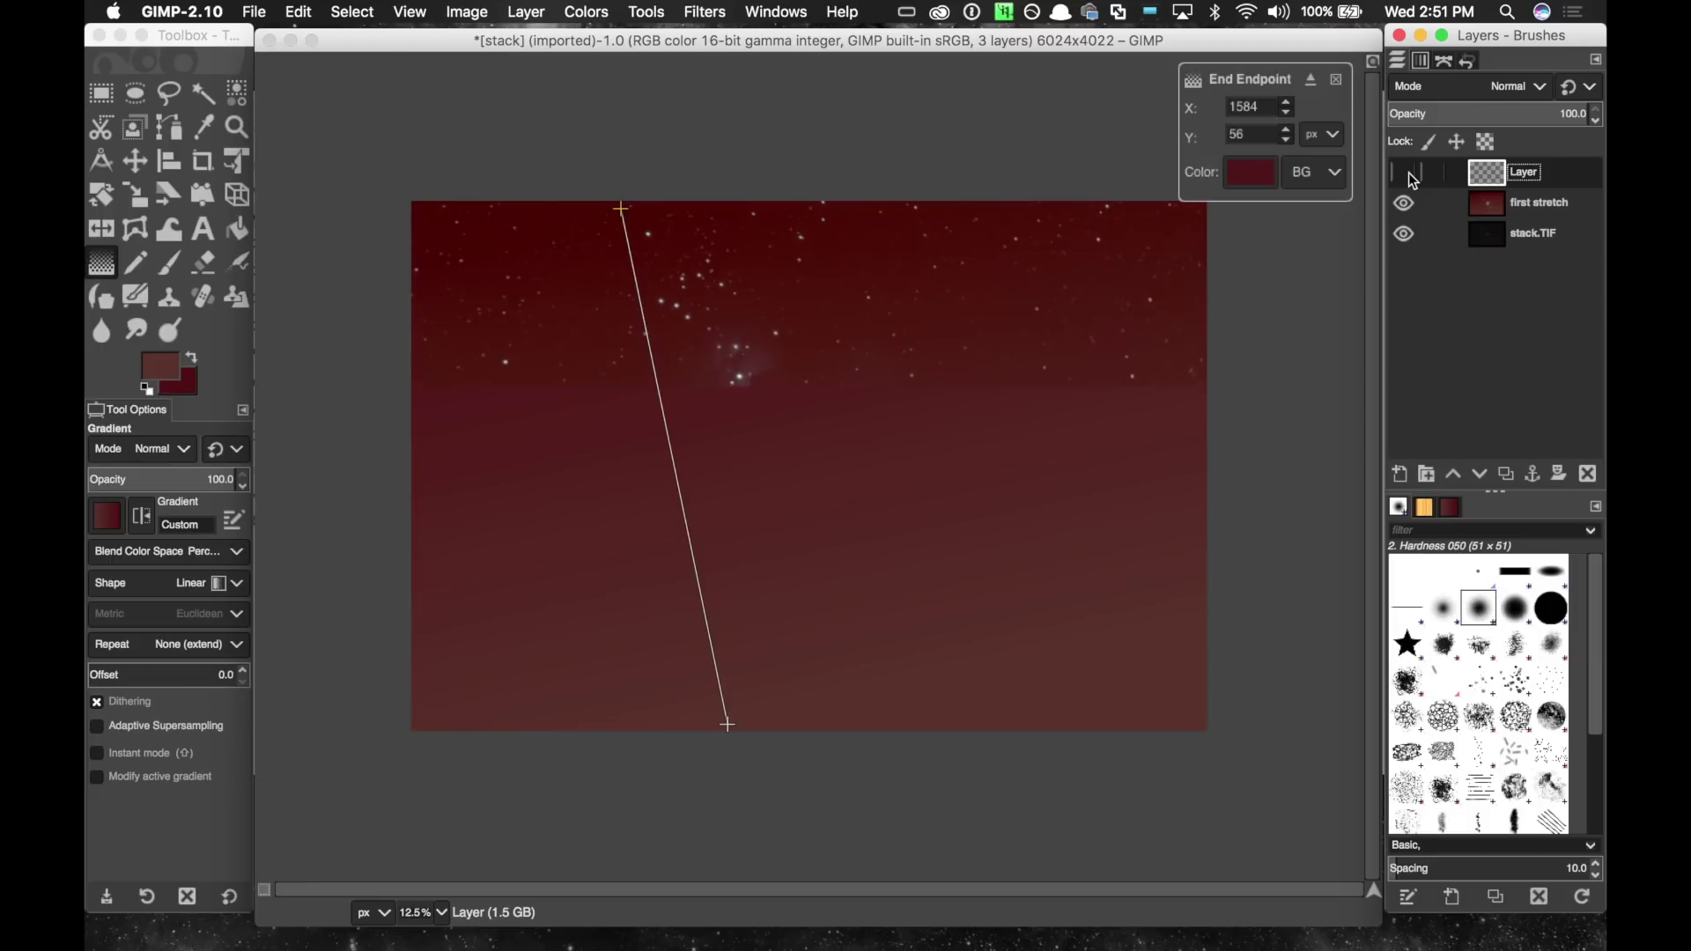
left_click(1407, 173)
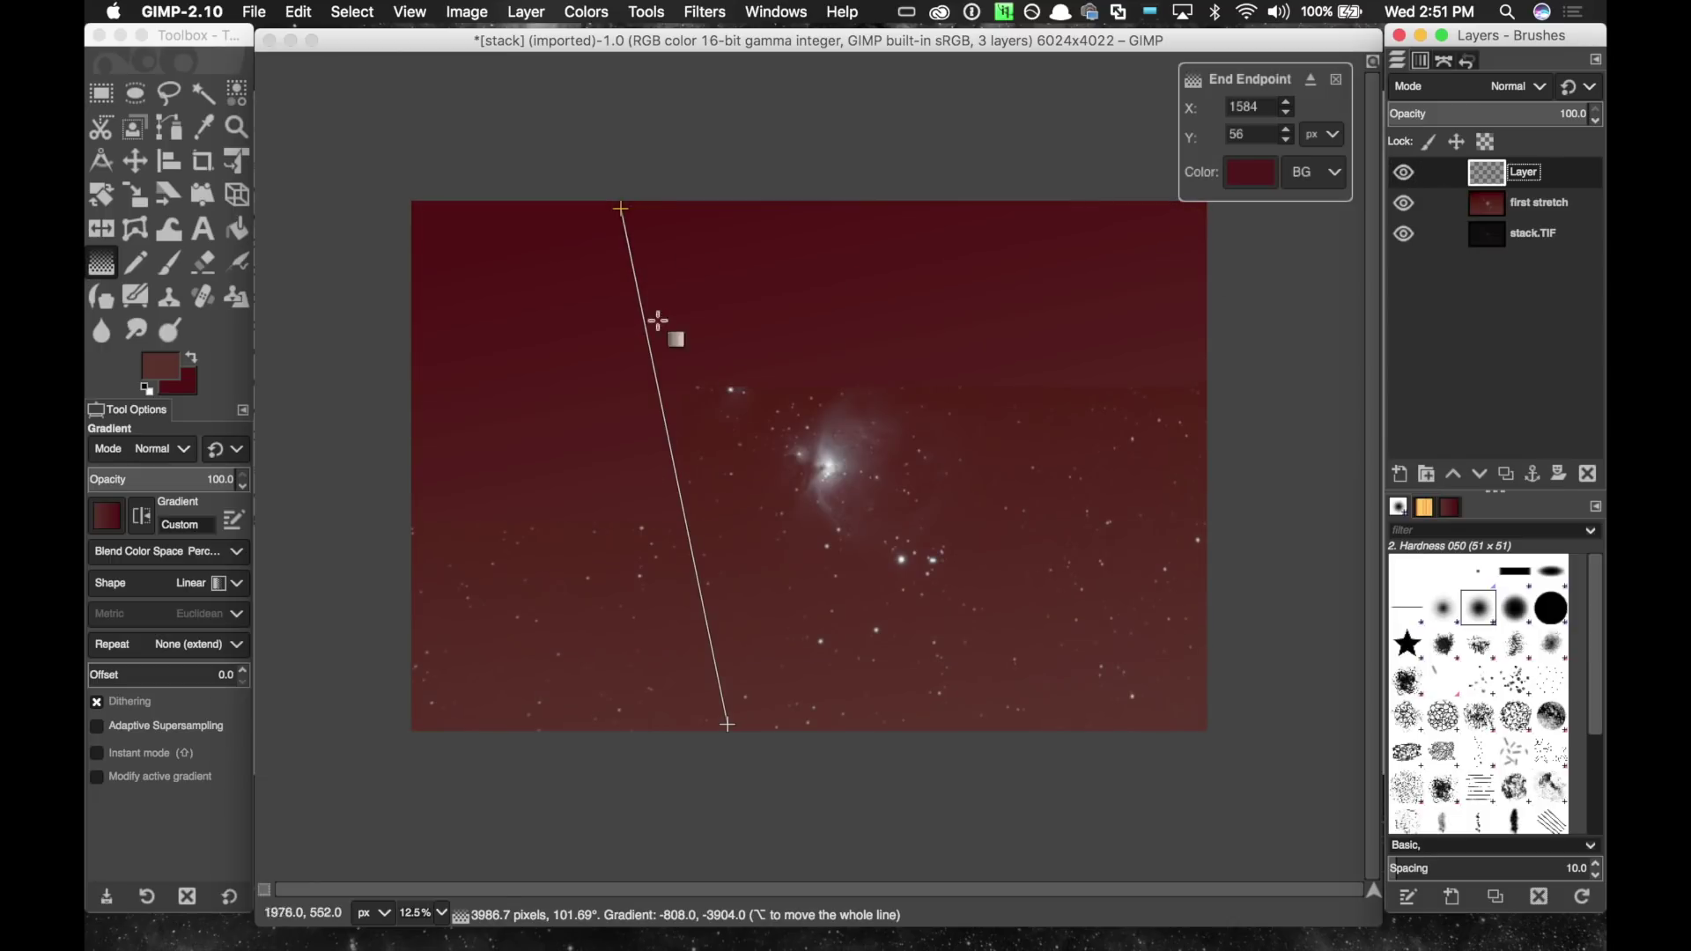
Move the gradient's start point along the bottom edge to about X 3072, Y 3976 and compare the layer with the sky underneath.
left_click_drag(727, 725, 818, 725)
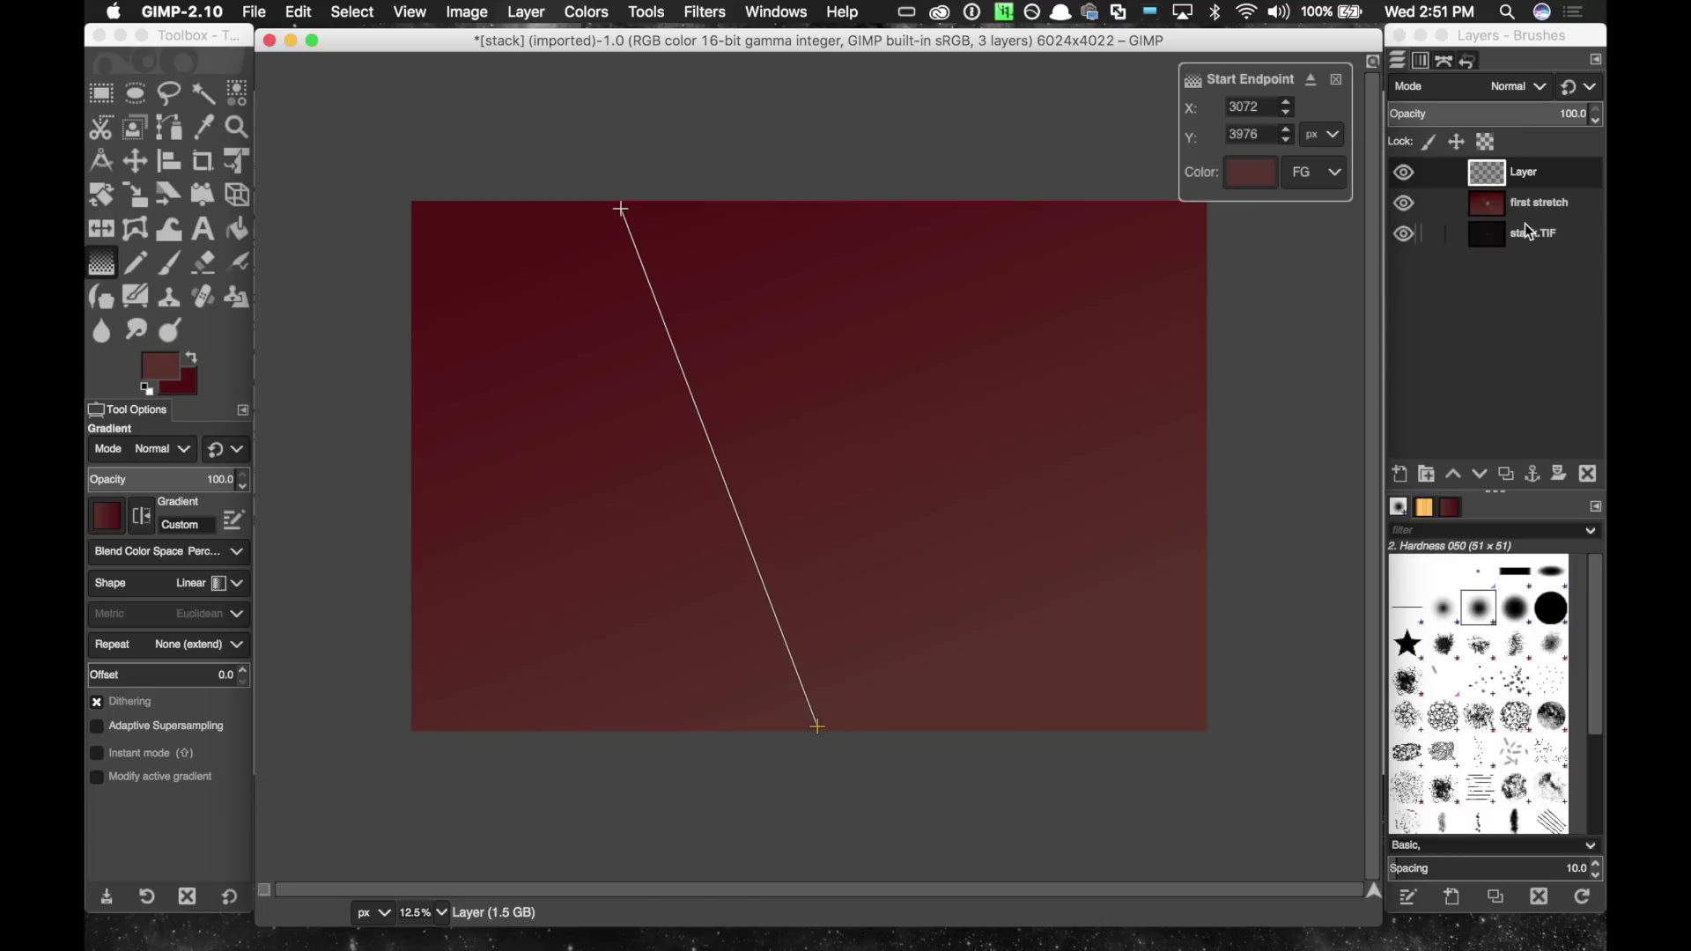
left_click(1403, 173)
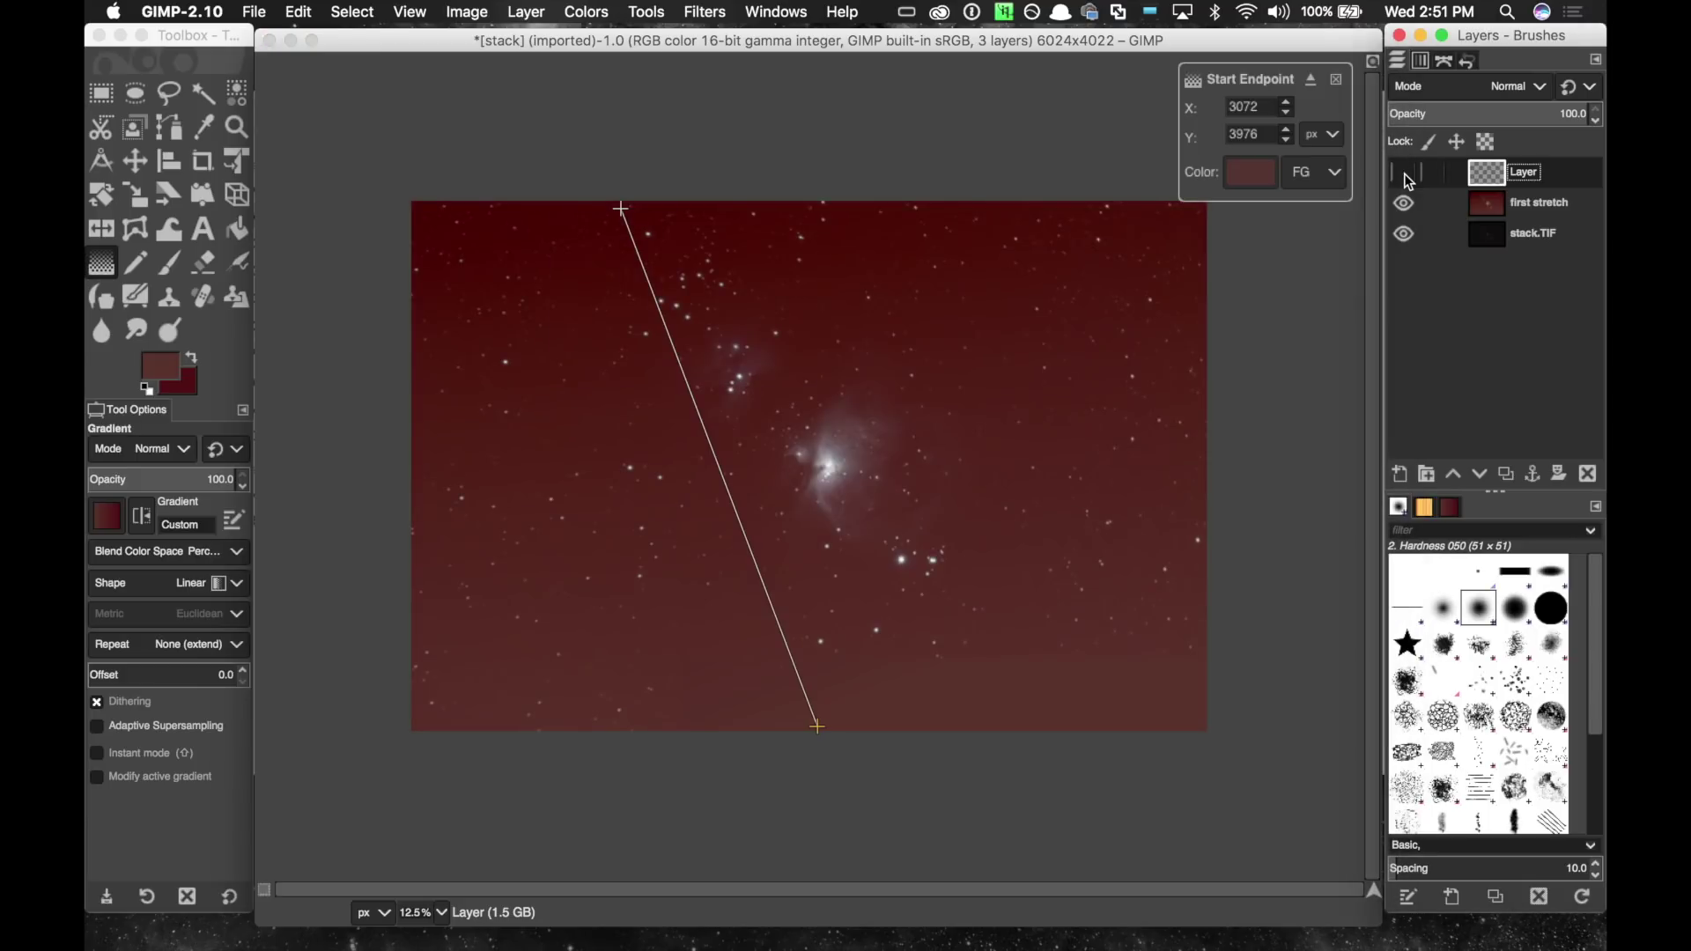
left_click(1403, 172)
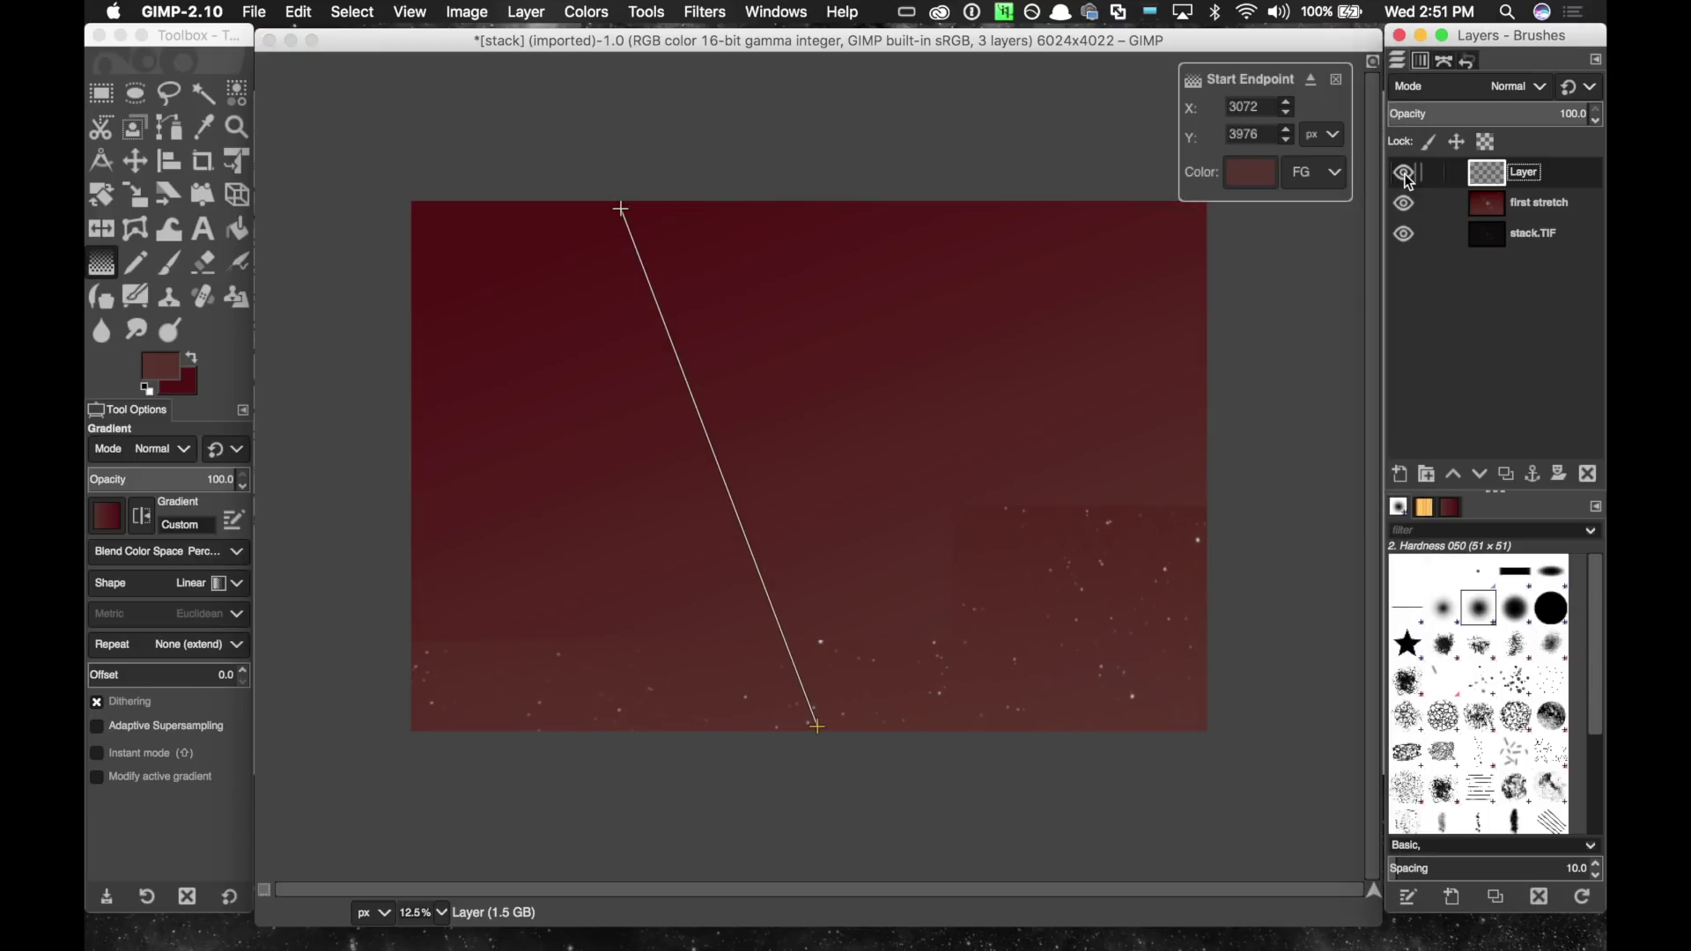
Move the gradient's start point along the bottom edge to about X 2648, Y 3936 and apply the gradient to the new layer.
left_click_drag(814, 724, 763, 728)
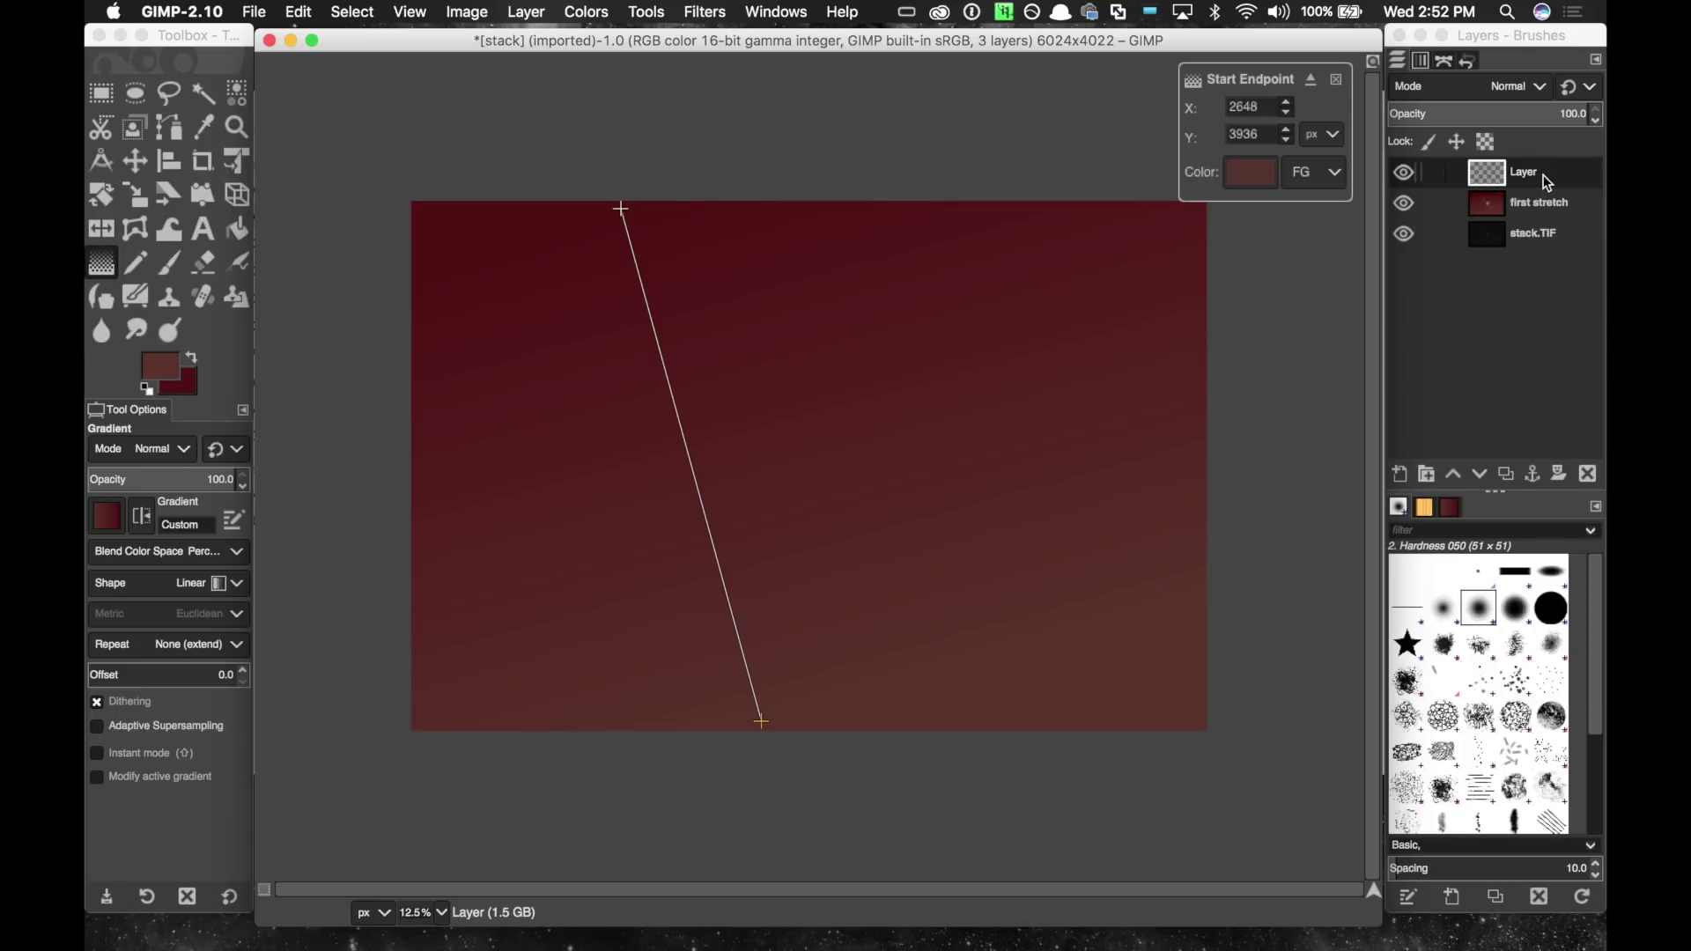
left_click(1339, 80)
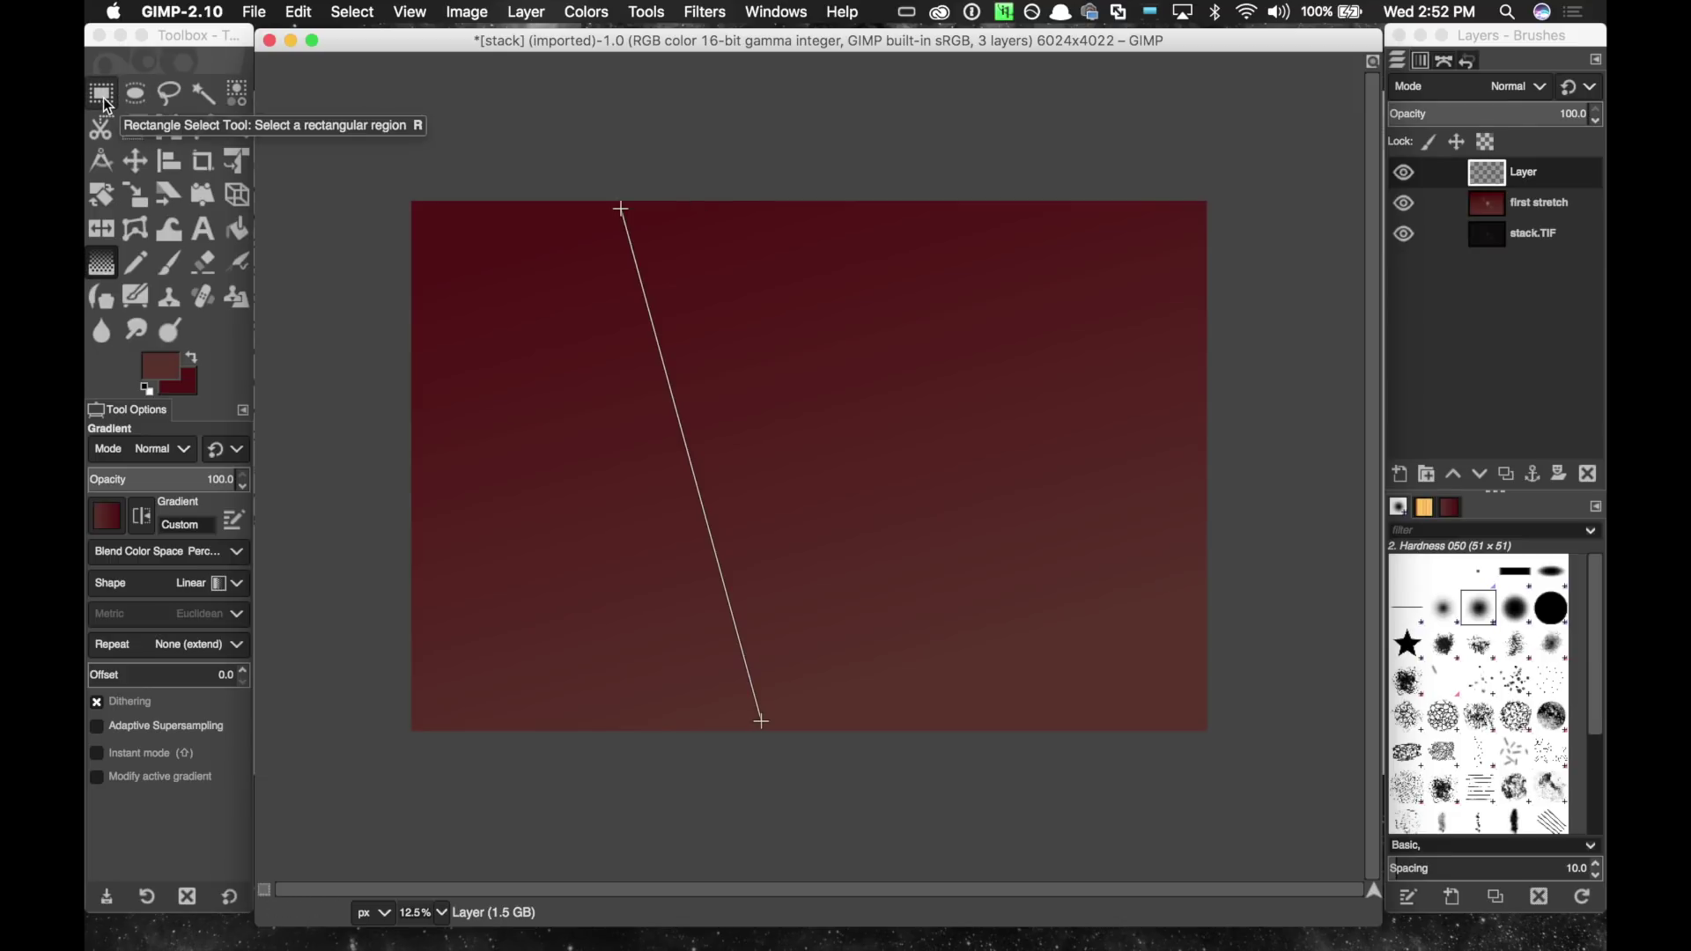
key("Return")
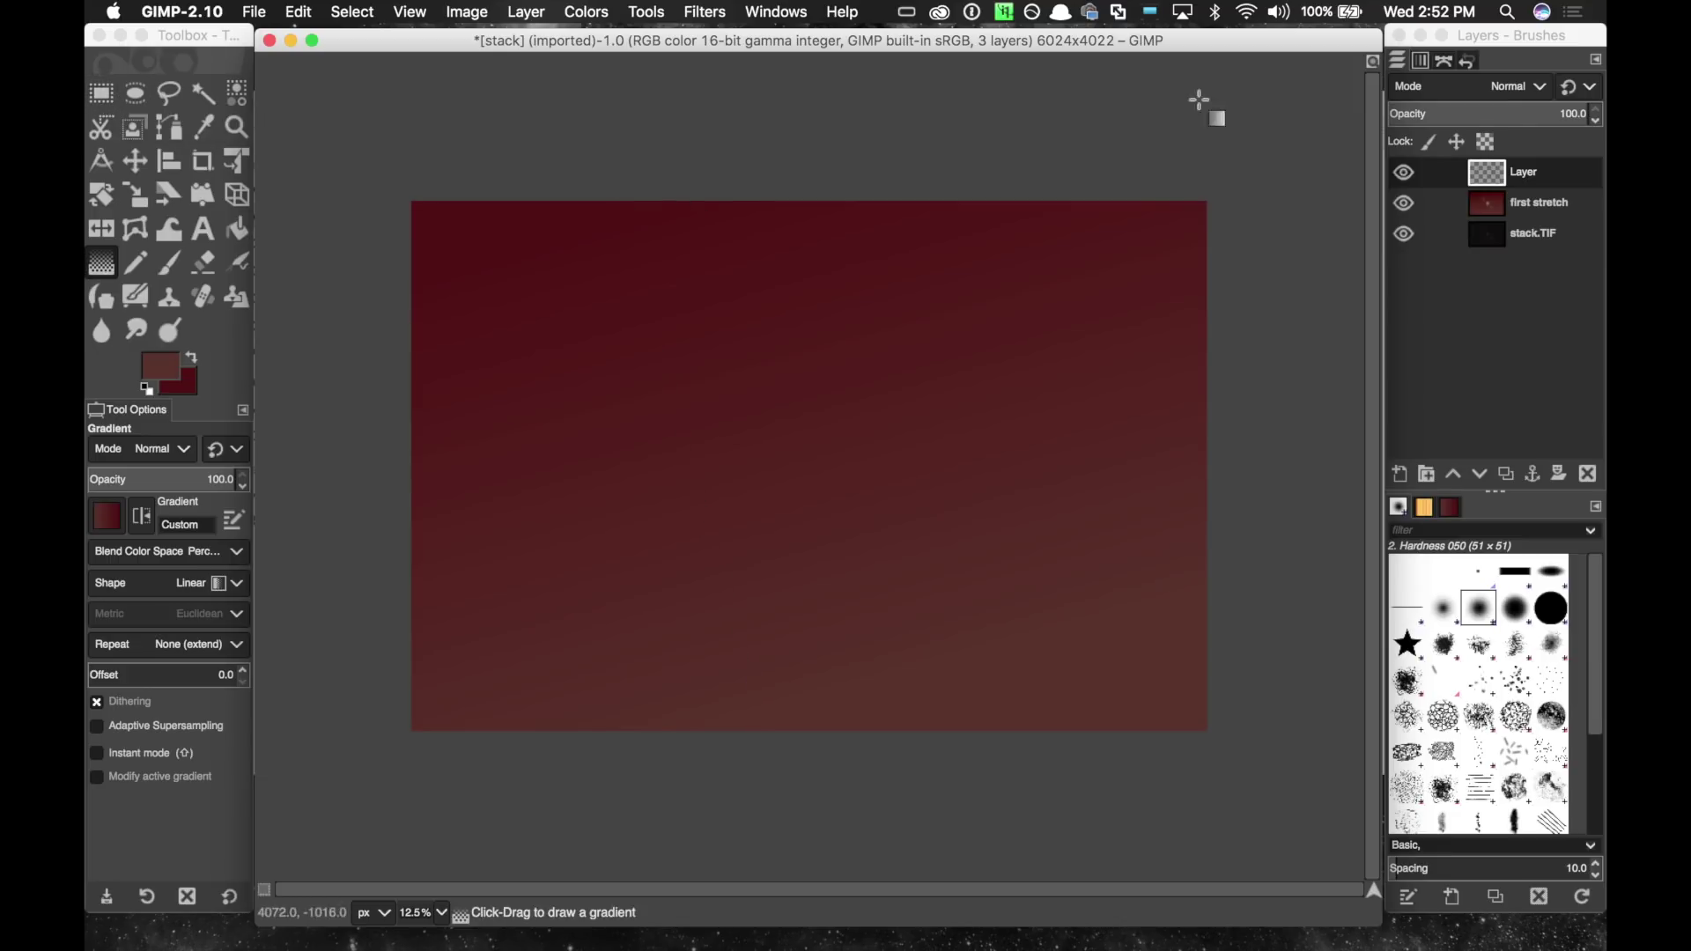
Set the gradient layer's blend mode to Subtract.
left_click(1545, 171)
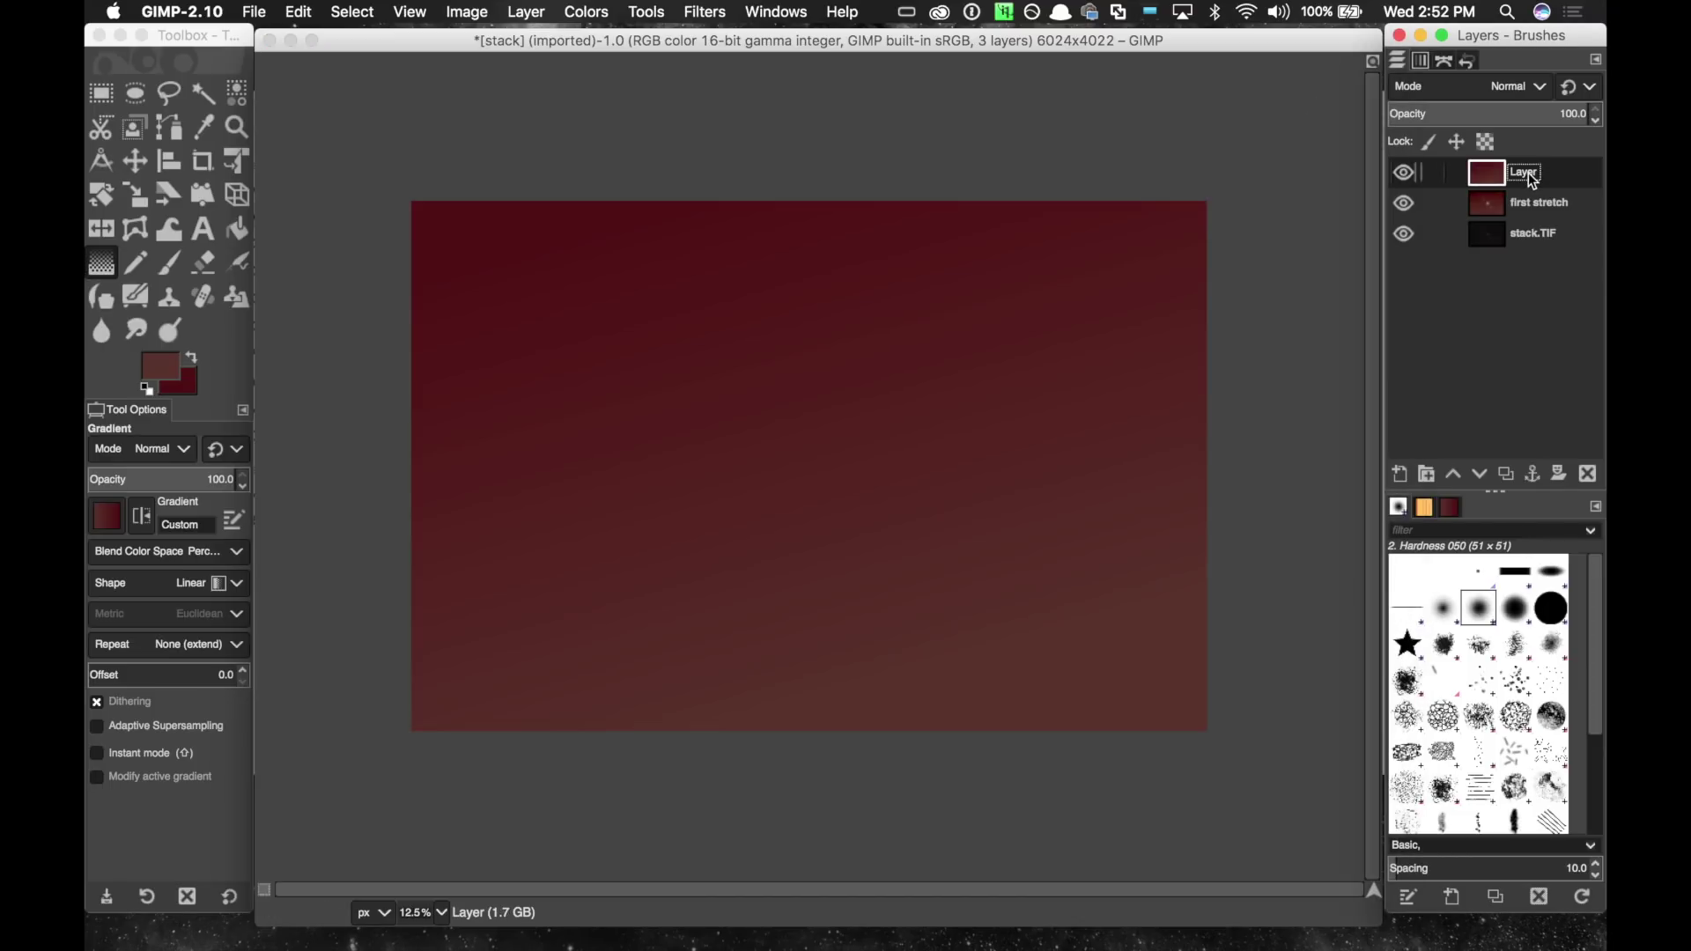
left_click(1539, 91)
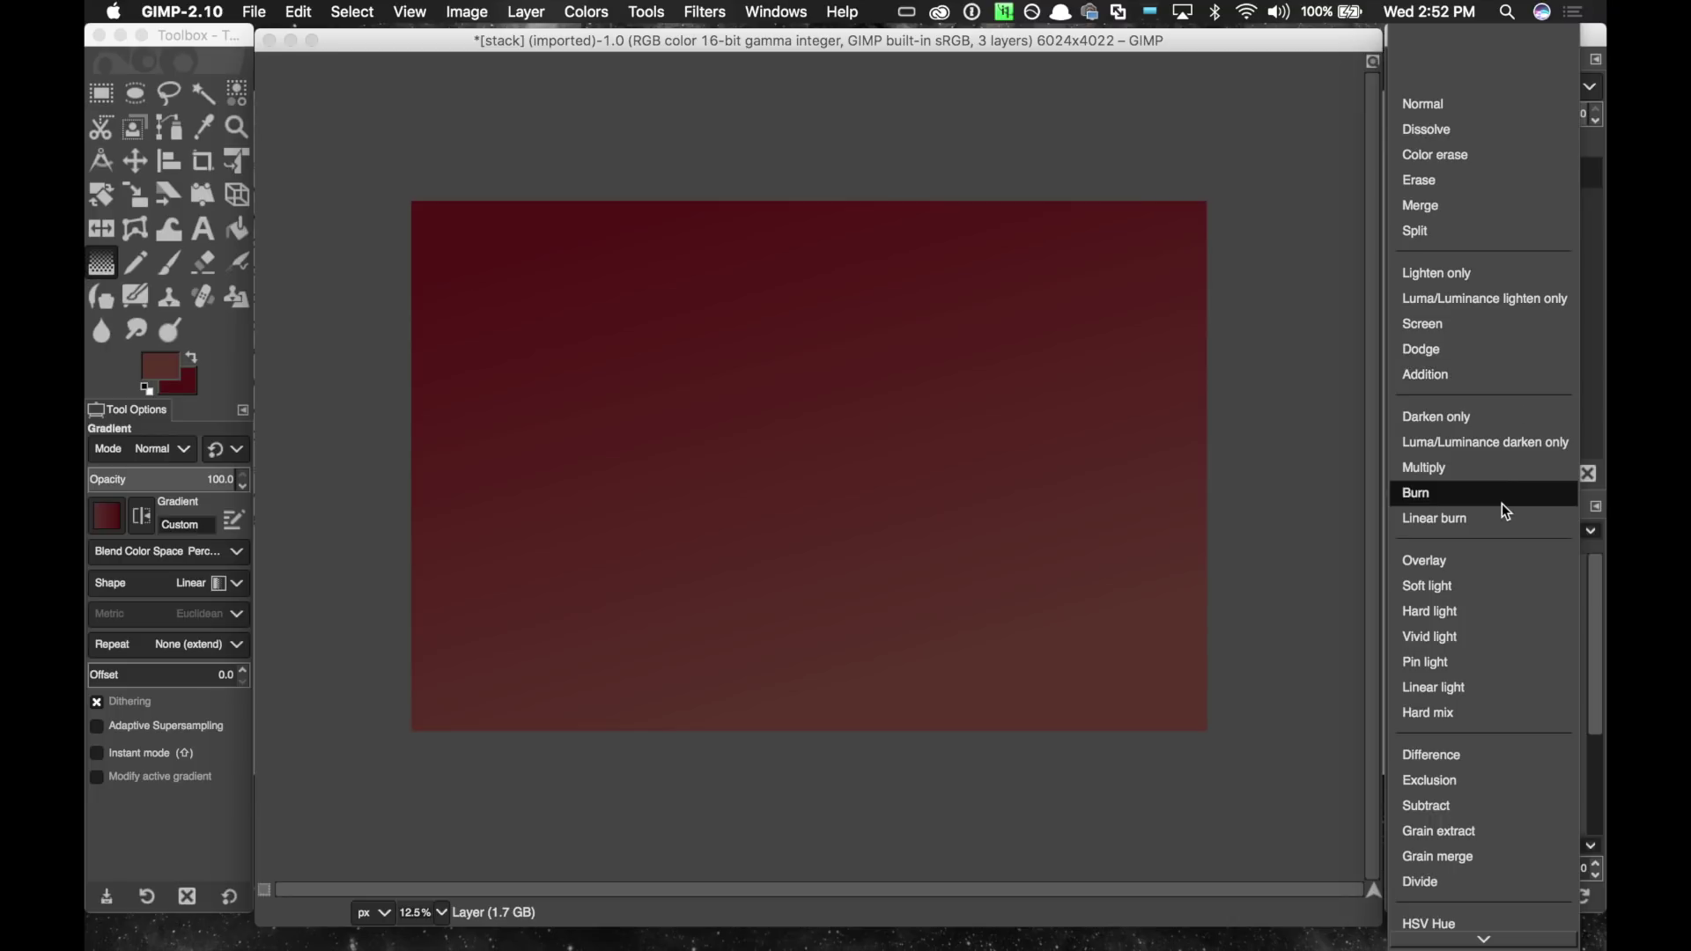
scroll(1503, 504, "down", 2)
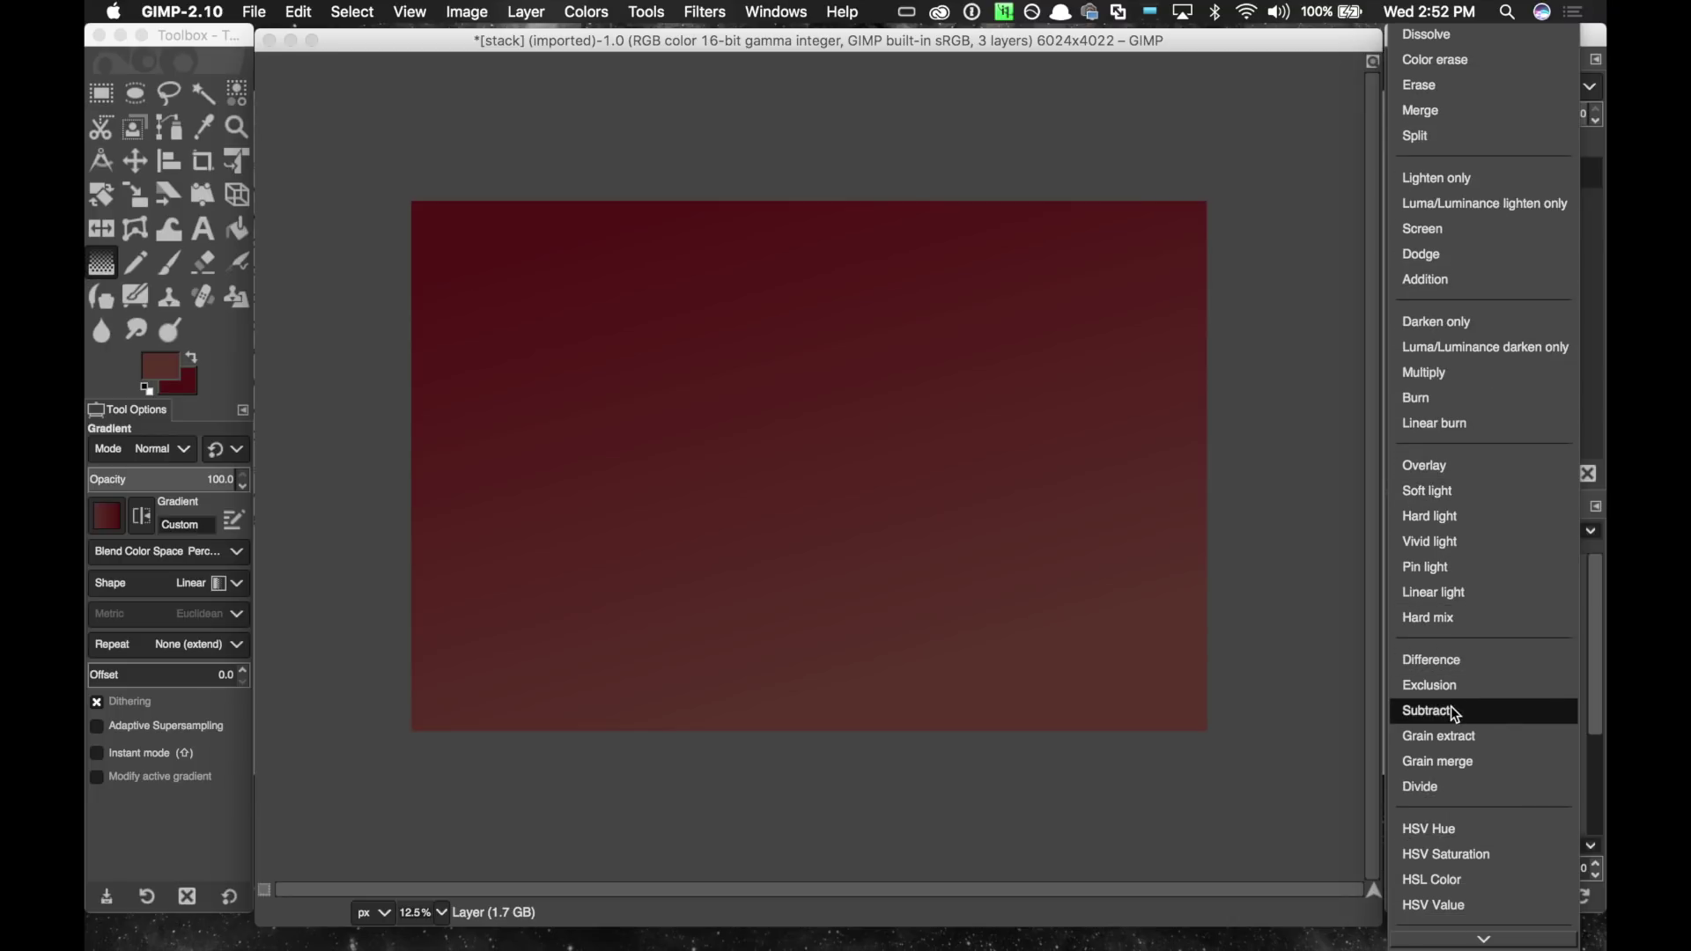
left_click(1451, 710)
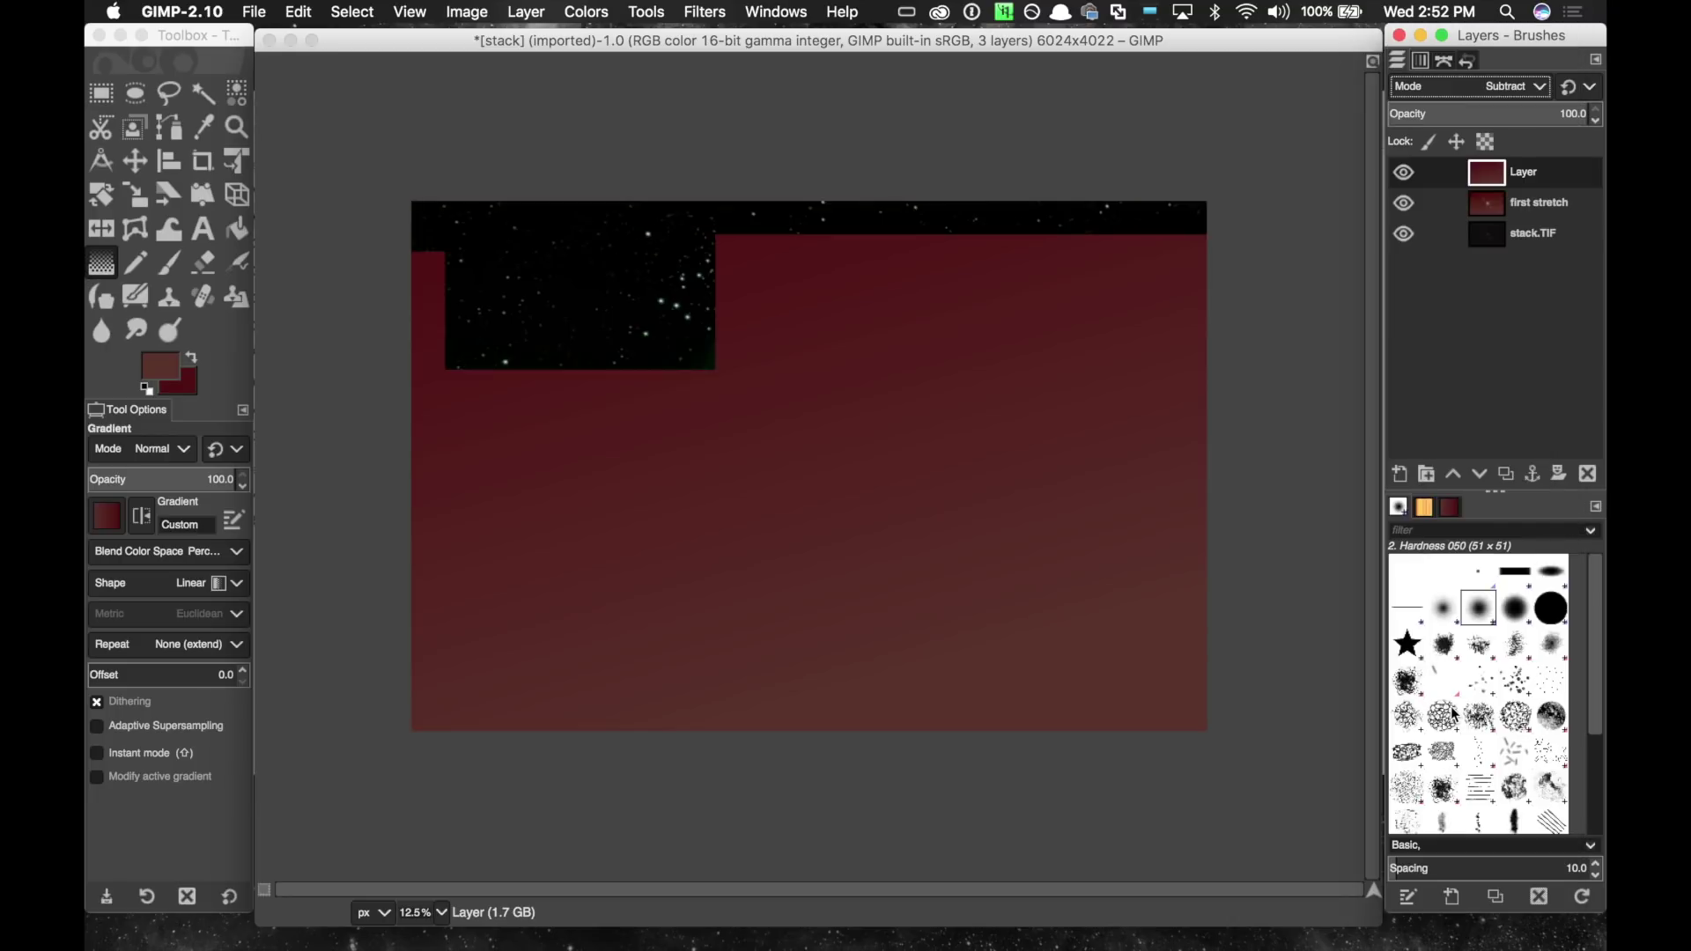
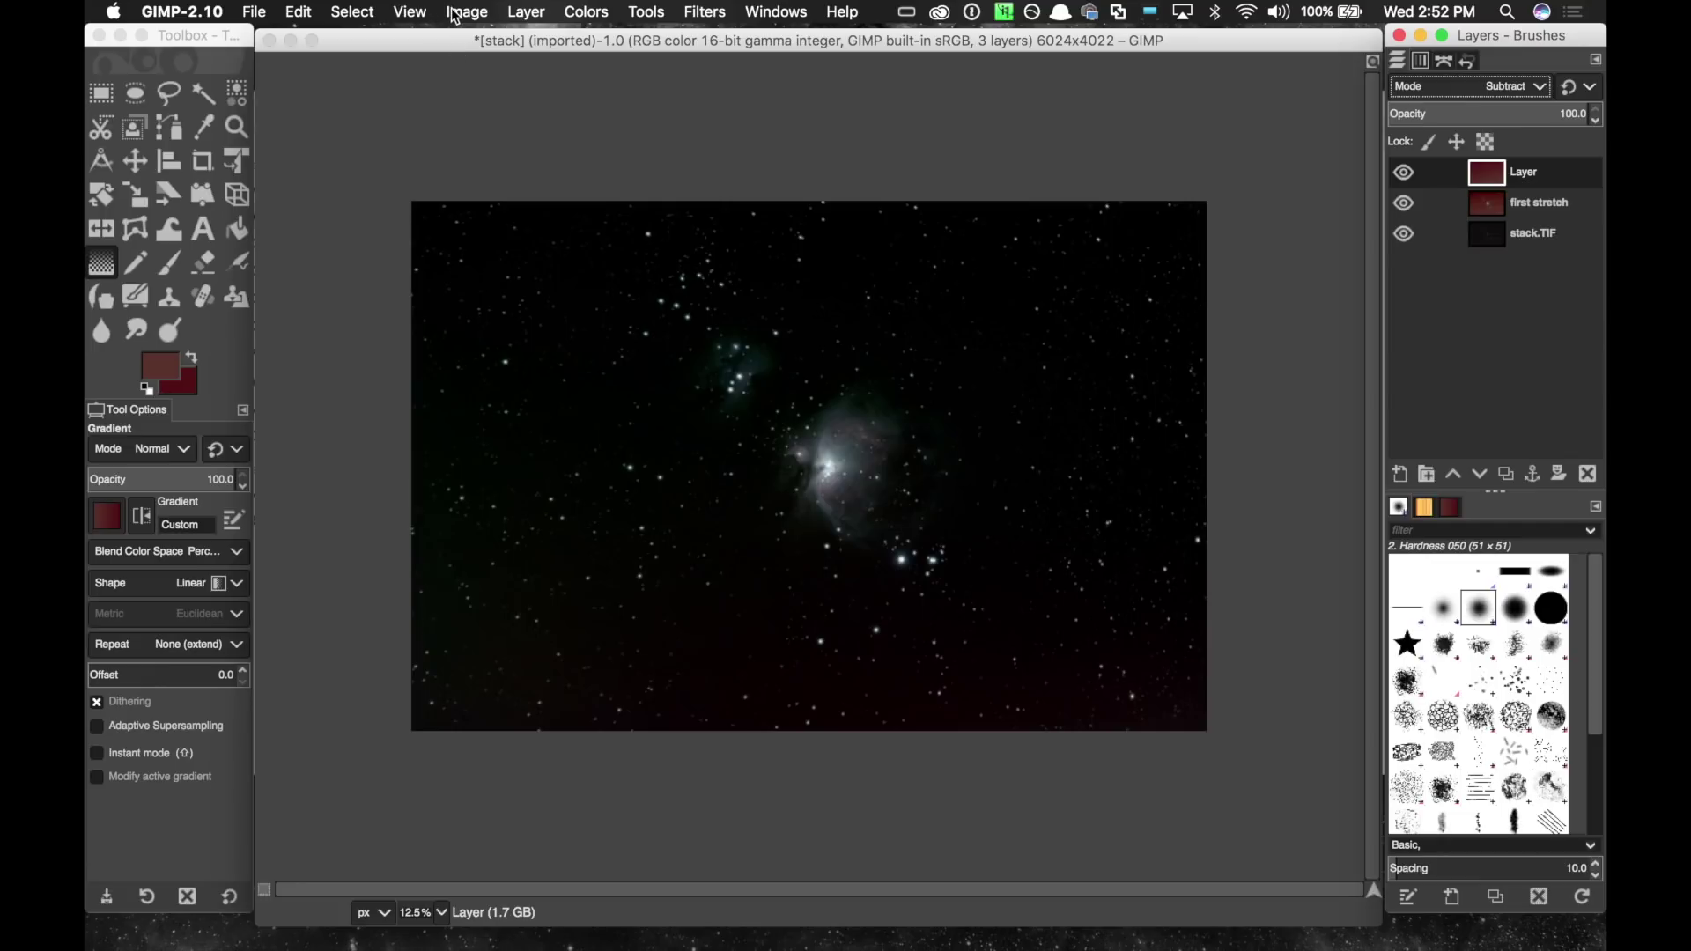
Open the layer commands with the gradient layer active.
left_click(525, 14)
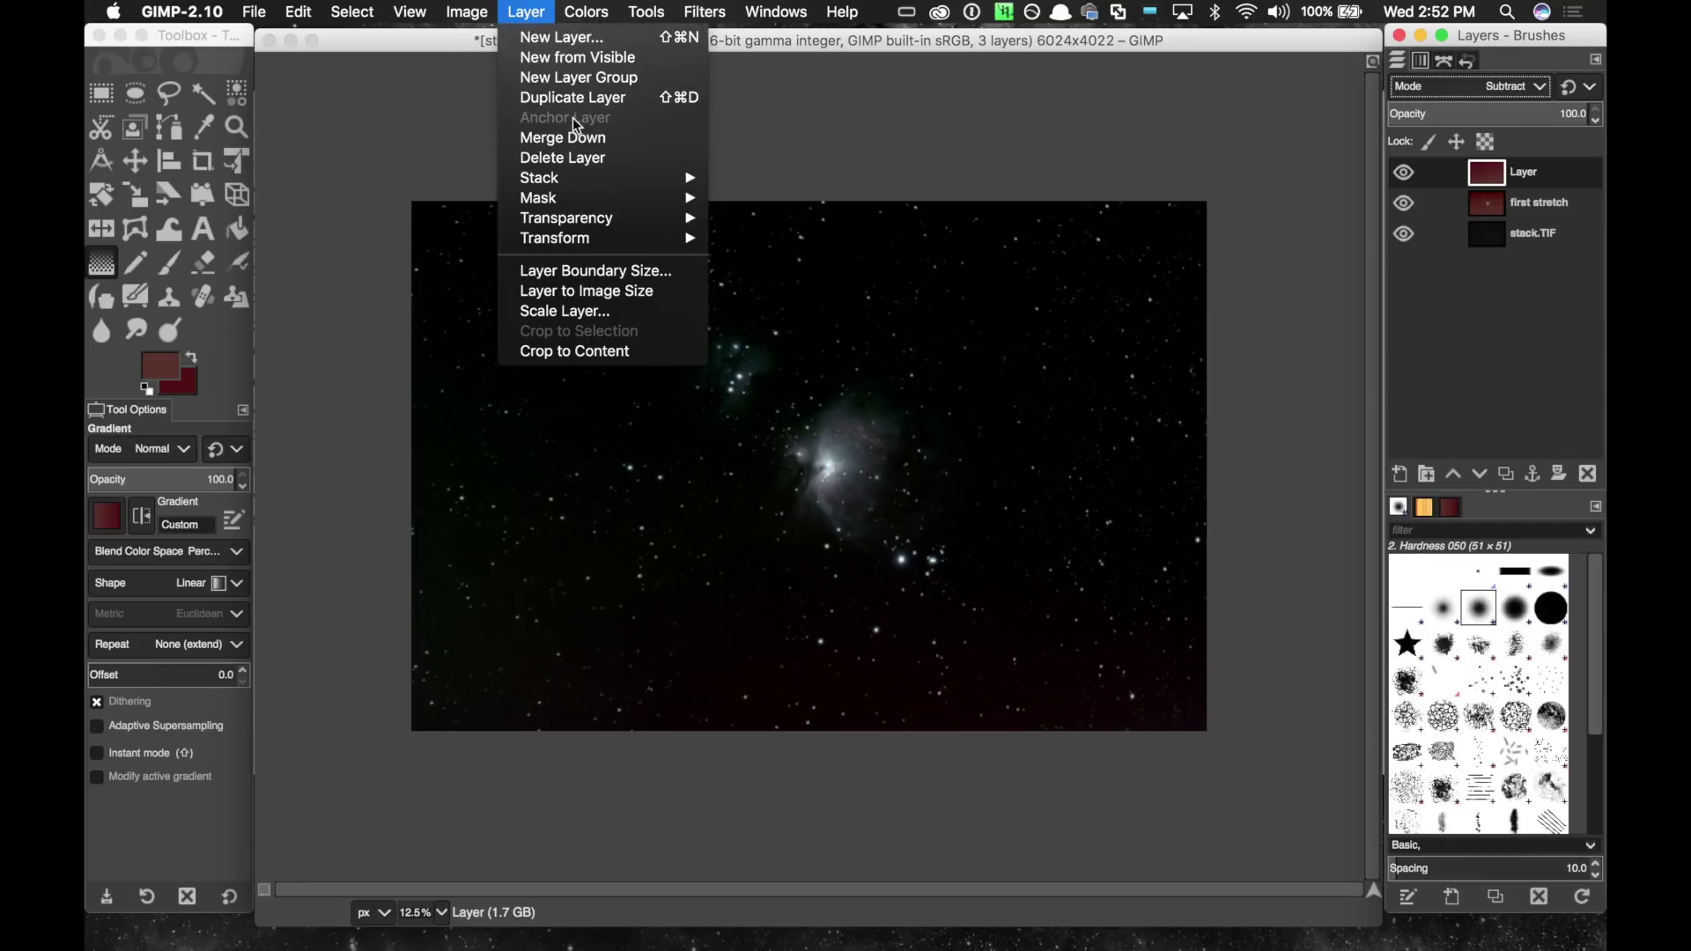
Merge the Subtract-mode gradient layer down into the first stretch layer and duplicate the merged layer.
left_click(576, 139)
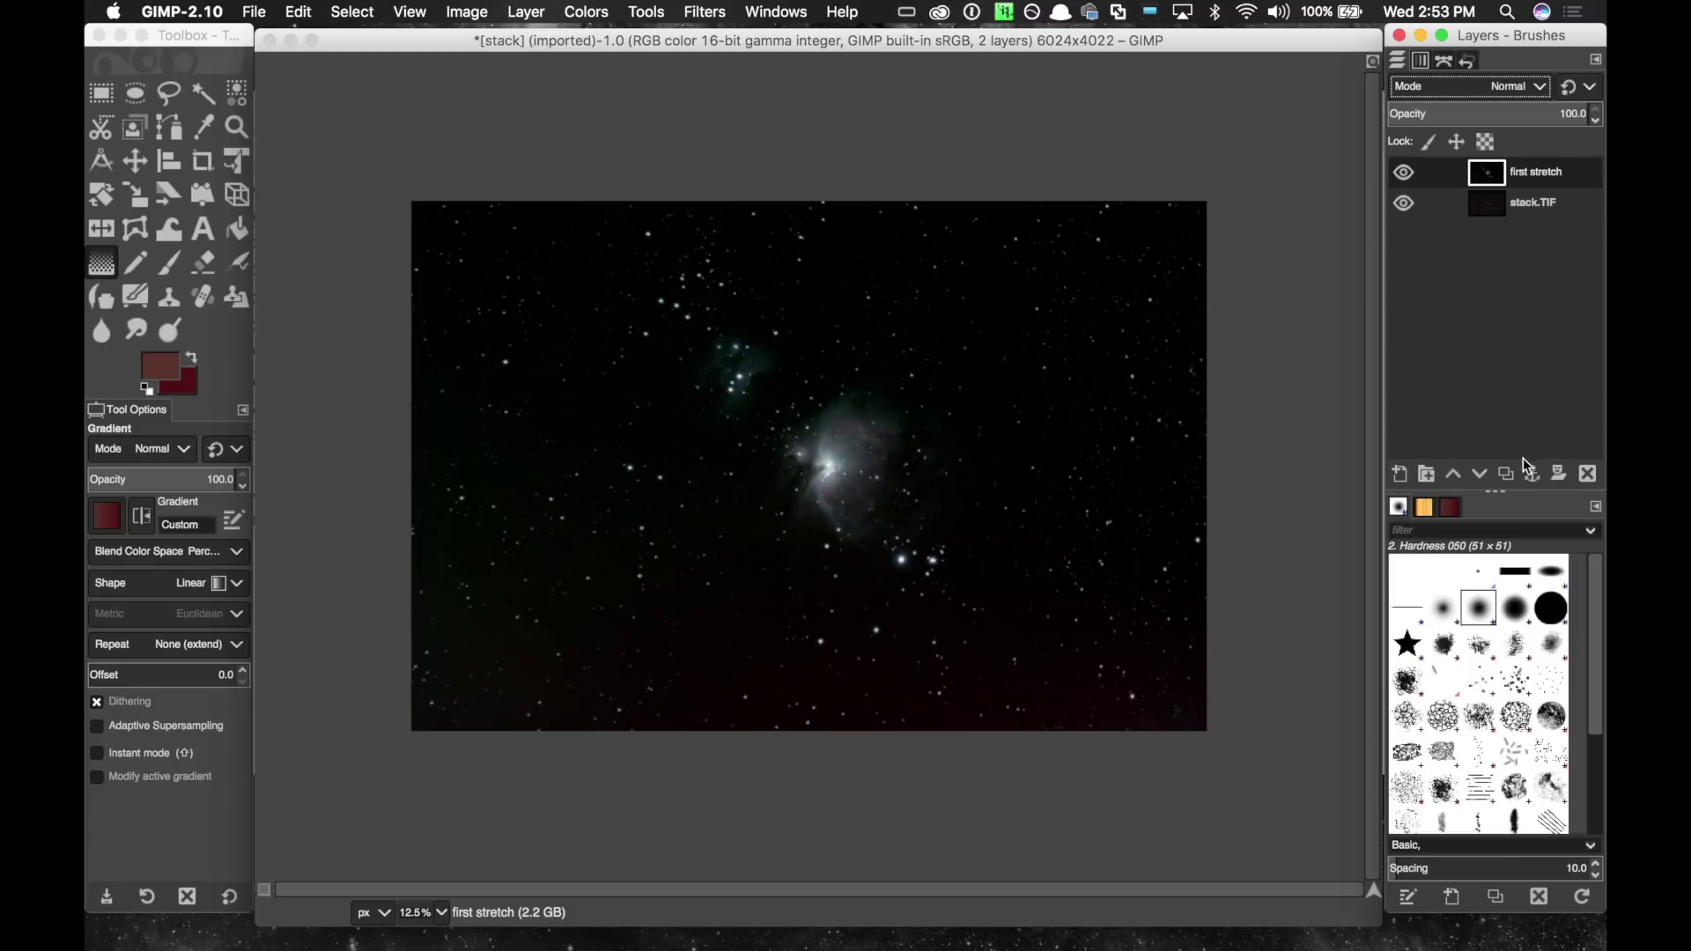
right_click(1577, 174)
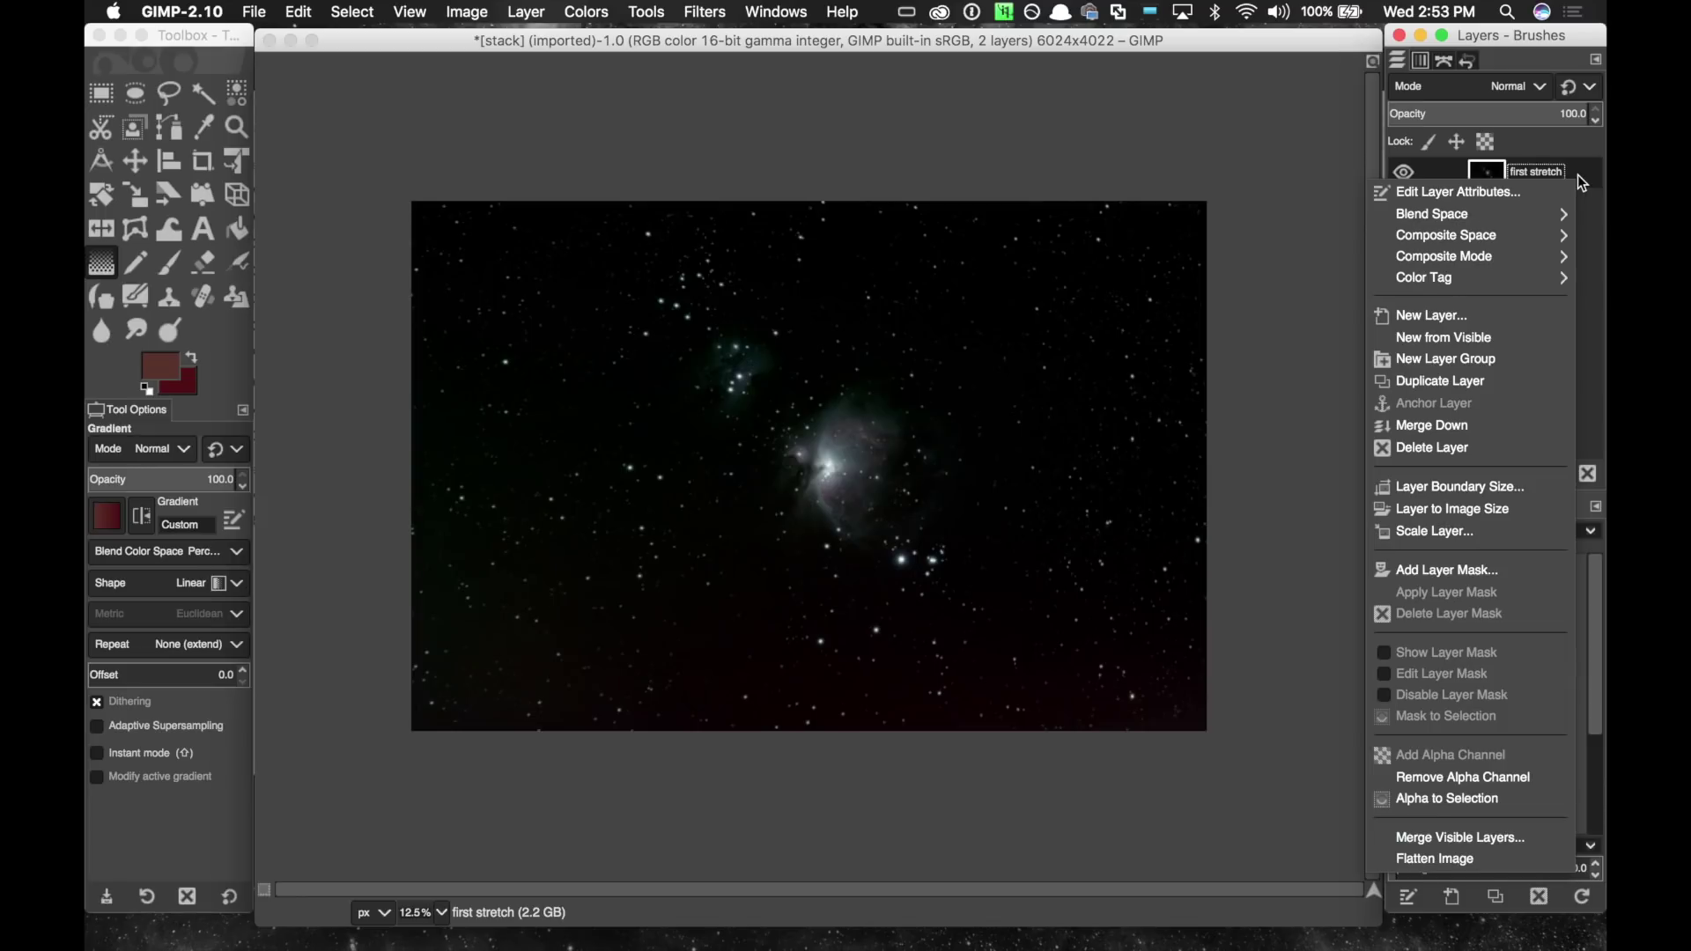
left_click(1487, 381)
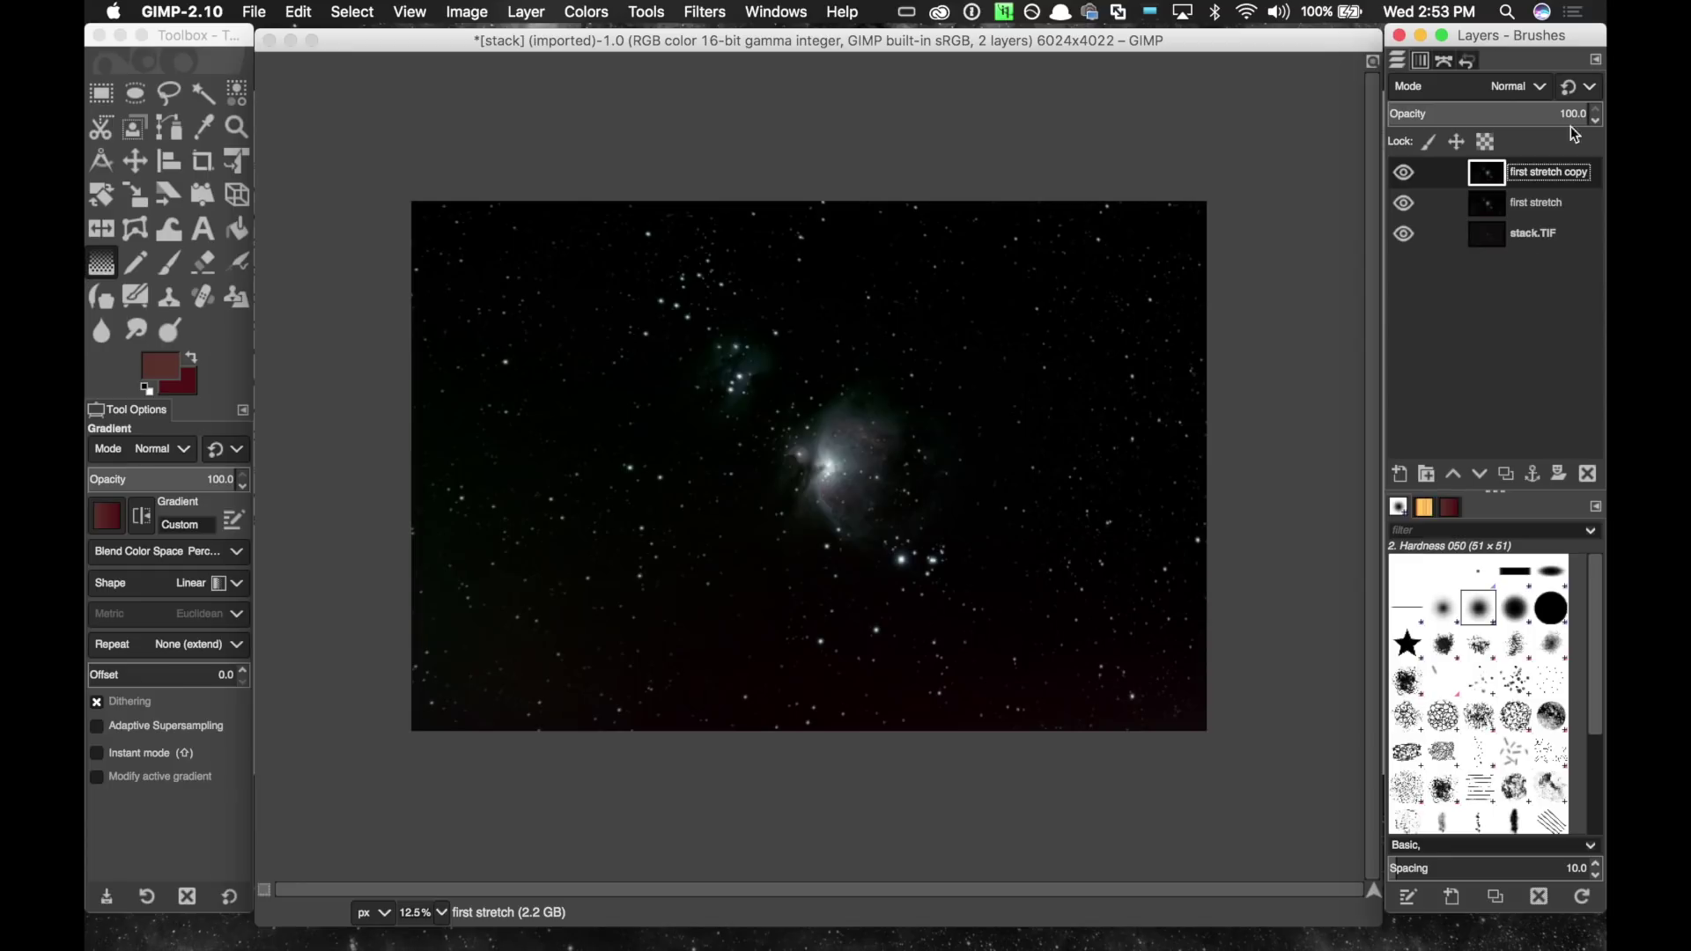
Rename the duplicated layer as curves.
double_click(1540, 172)
type("d")
key("Return")
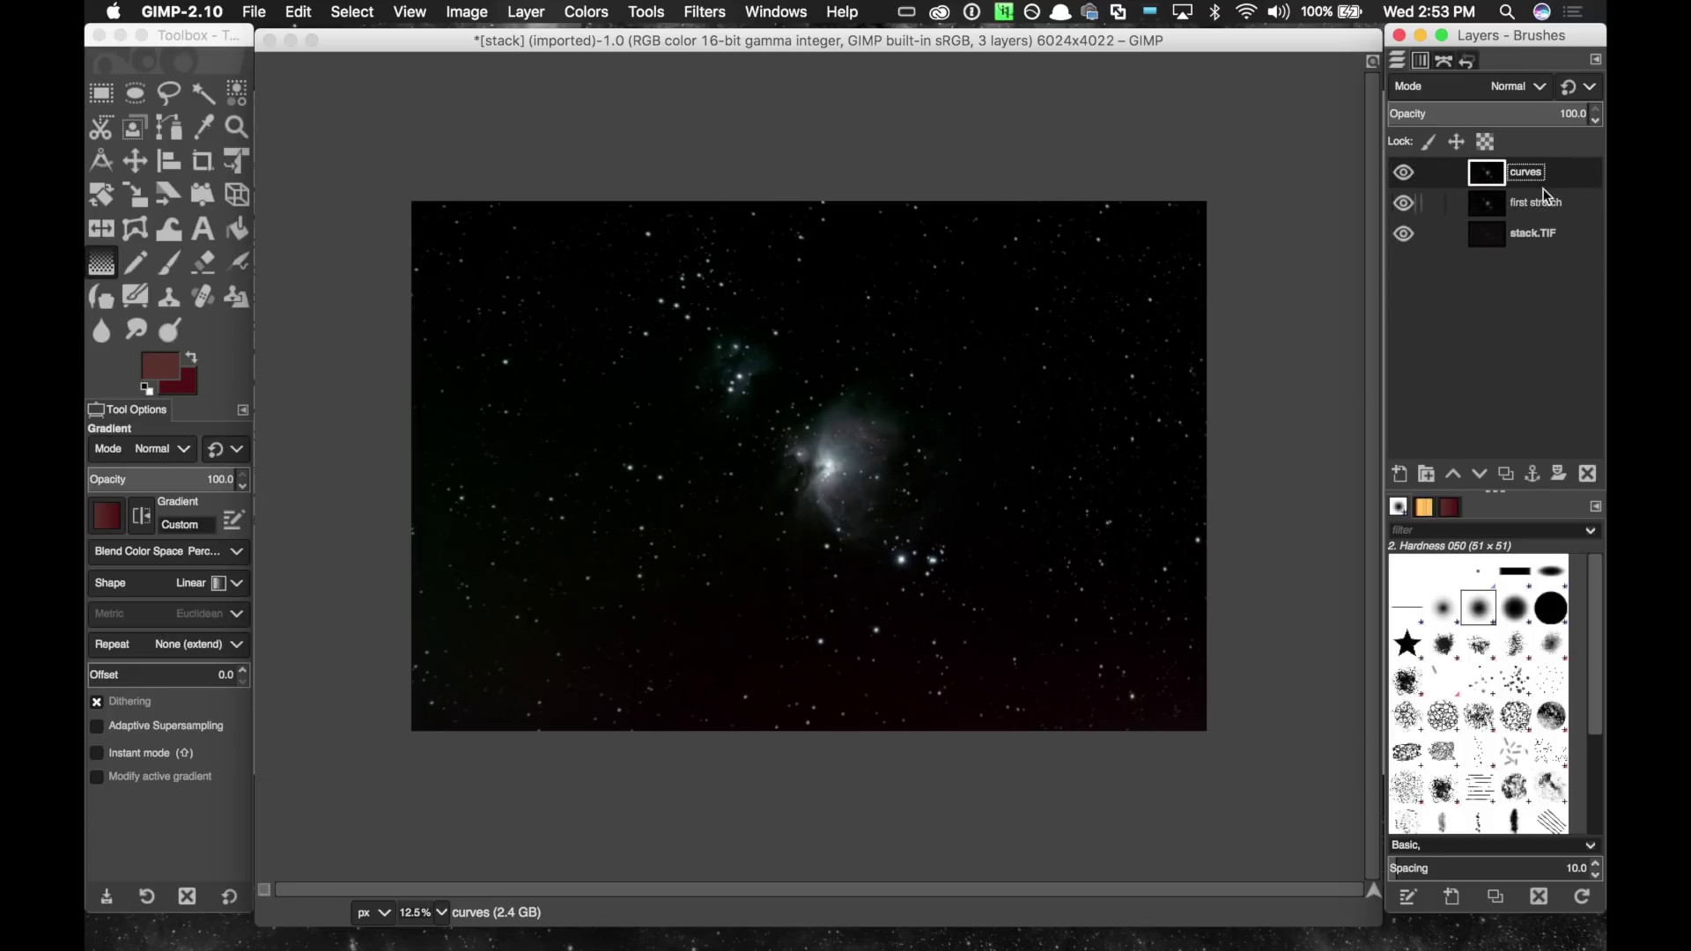
Try brightening the curves layer with a smooth Value curve whose midpoint is lifted well above the diagonal.
left_click(527, 11)
mouse_move(579, 13)
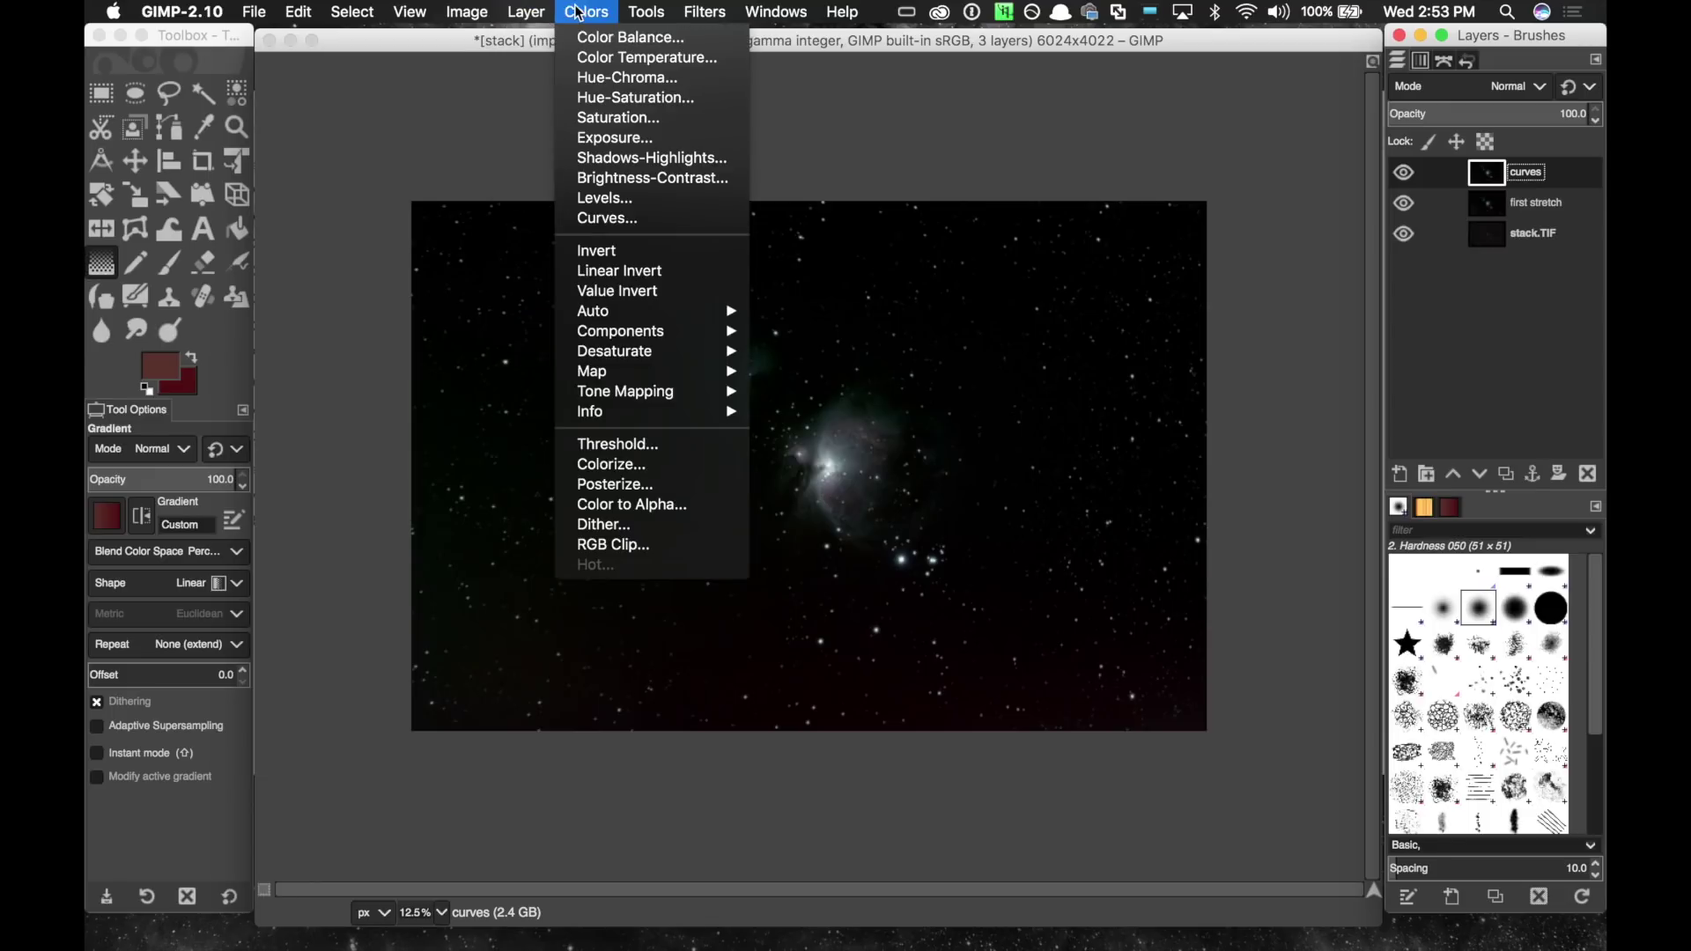
left_click(616, 217)
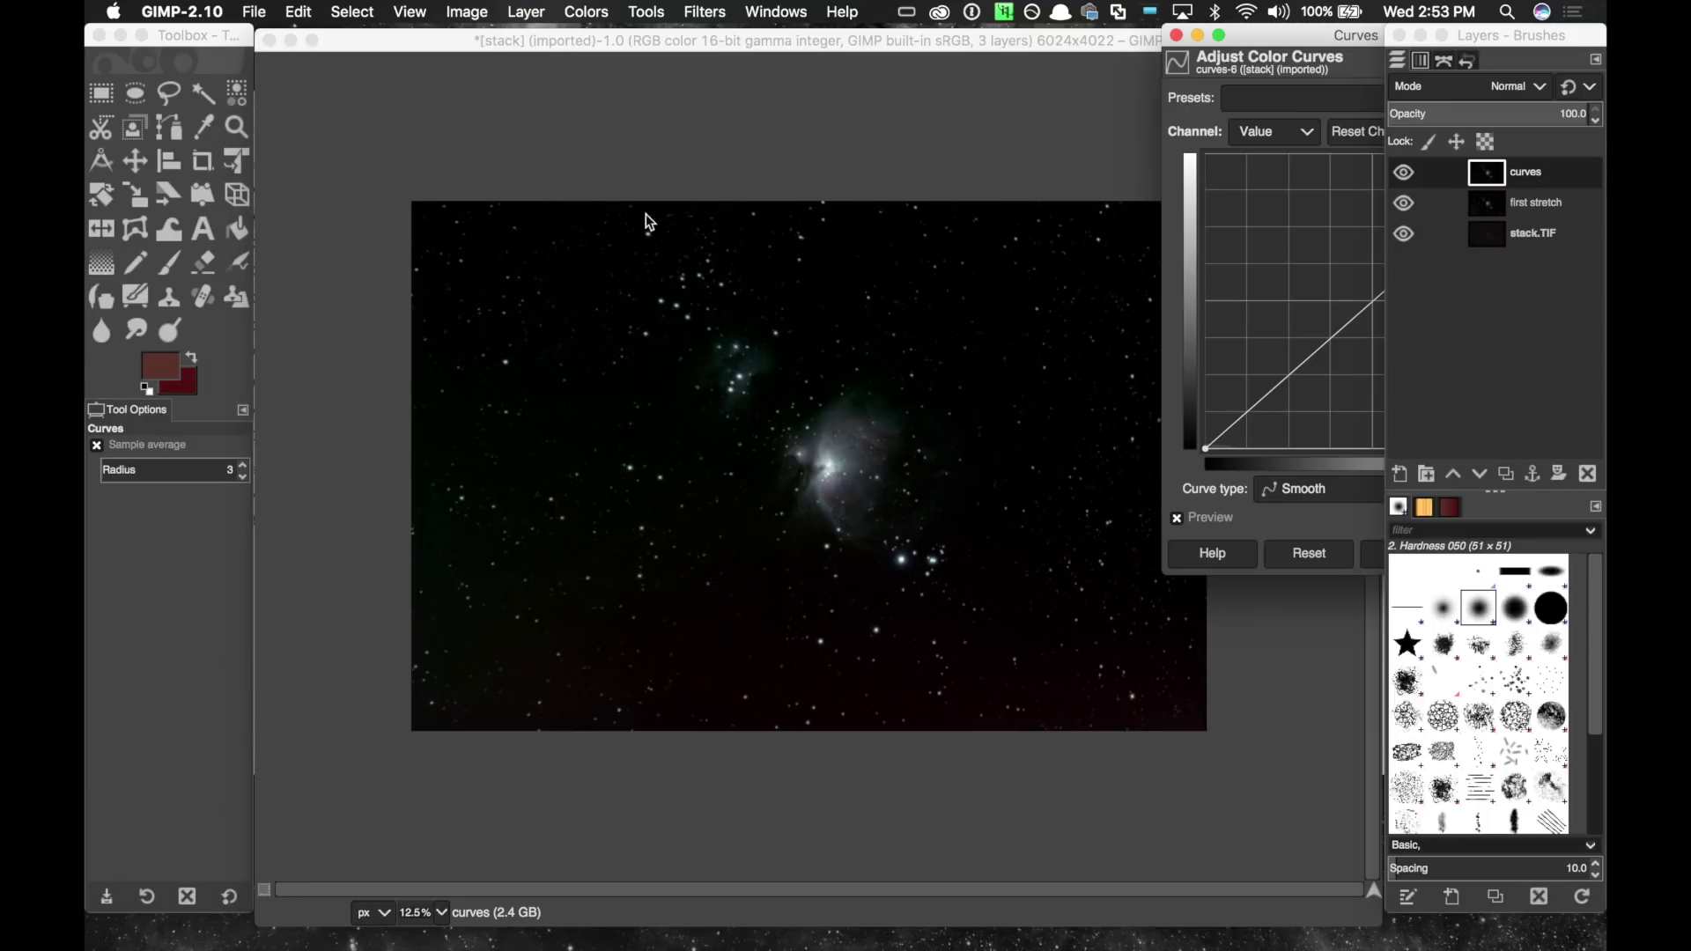
double_click(1344, 37)
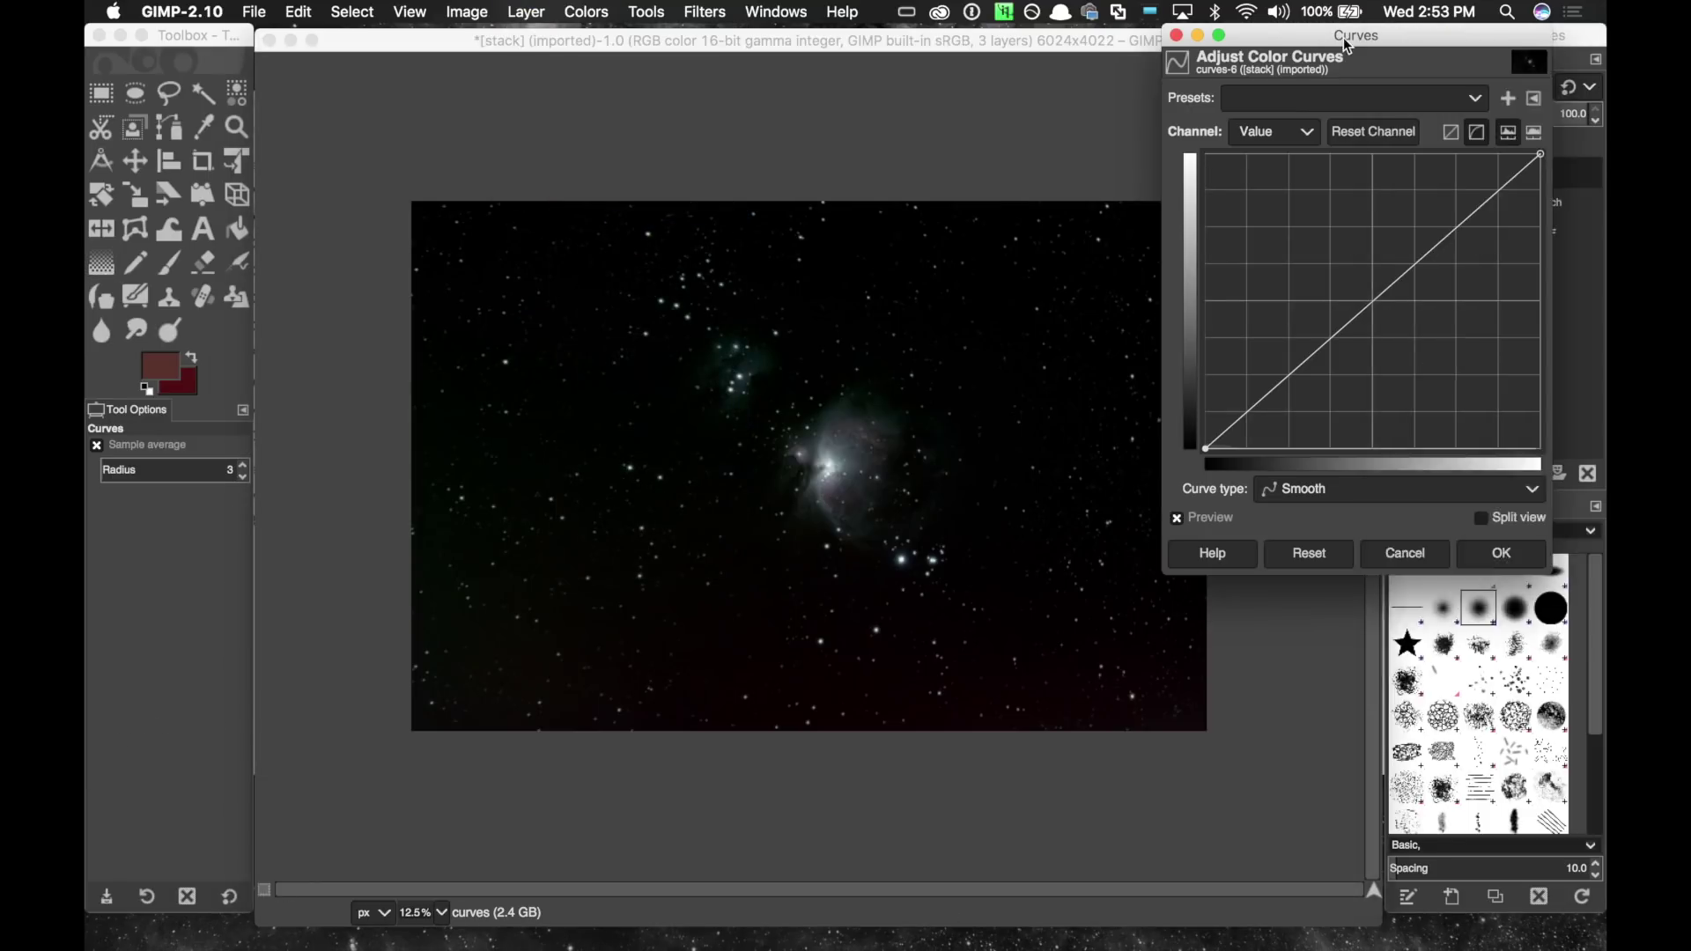
left_click_drag(1344, 37, 1212, 117)
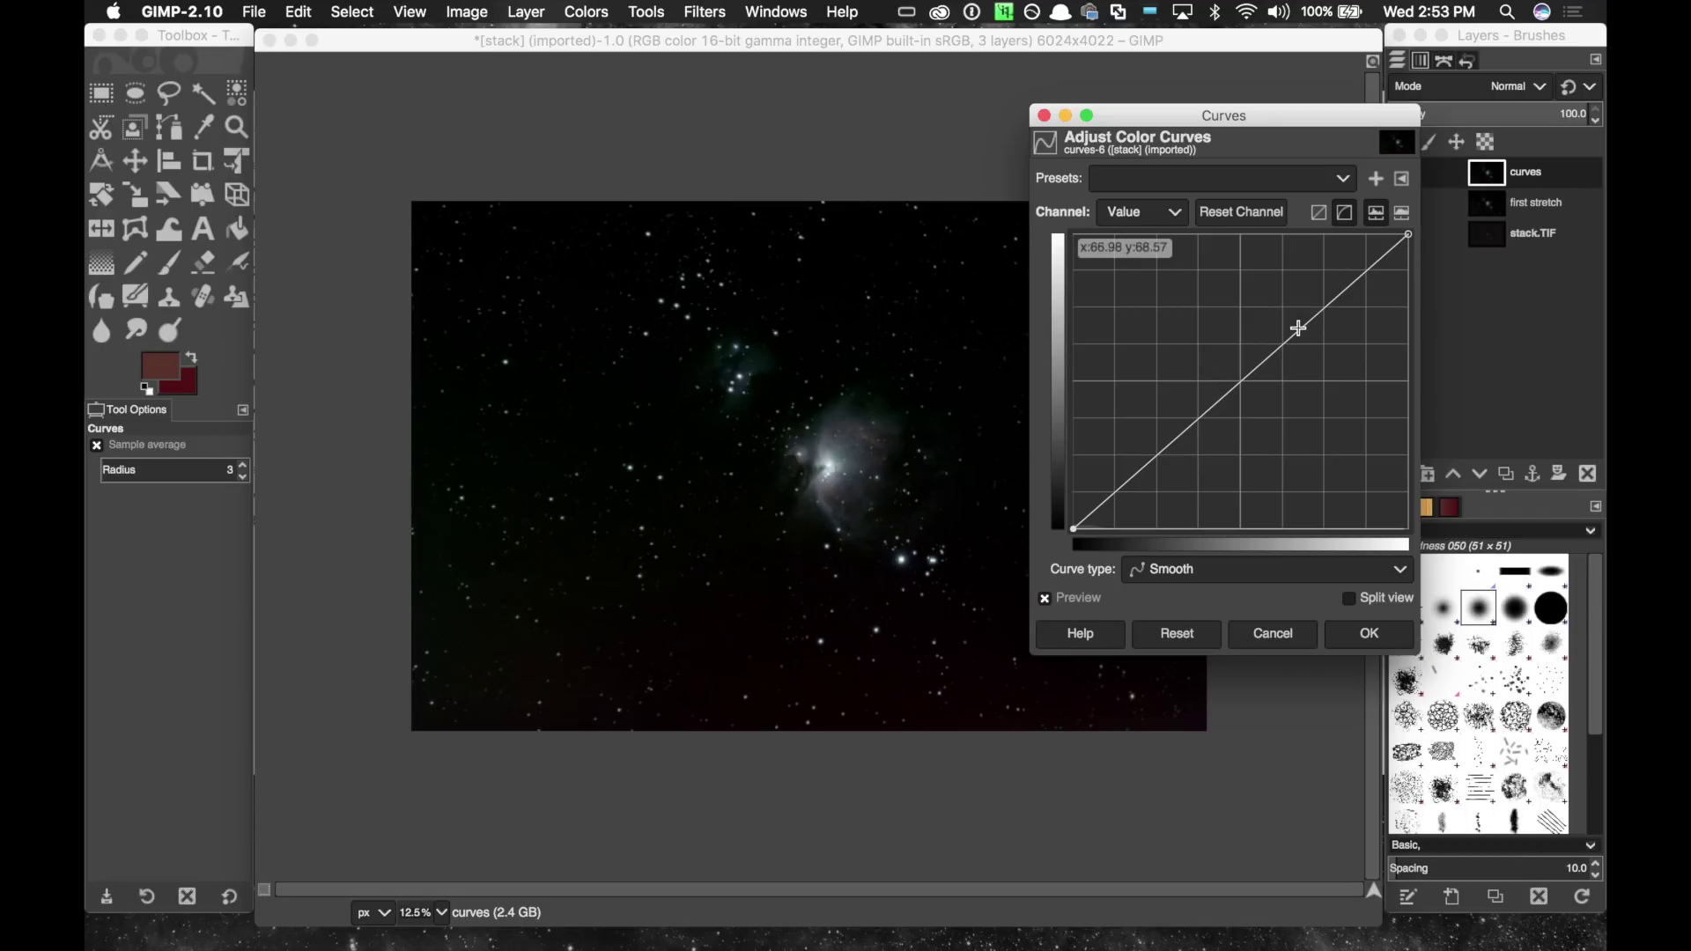
left_click_drag(1303, 328, 1251, 308)
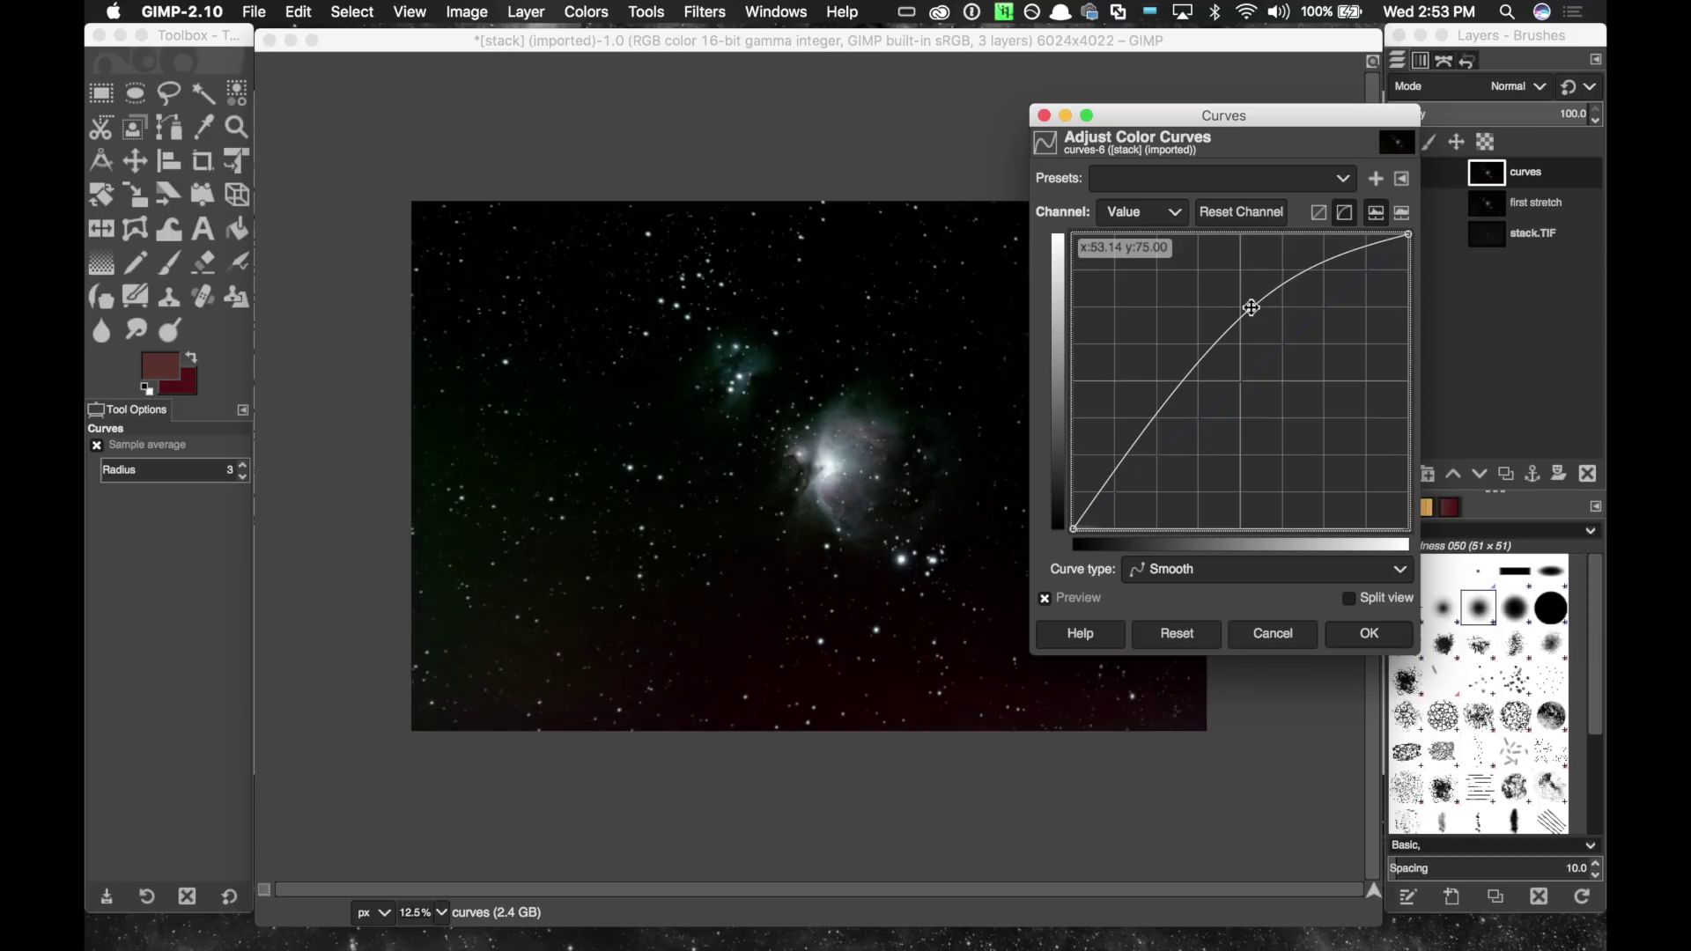
left_click_drag(1251, 308, 1242, 294)
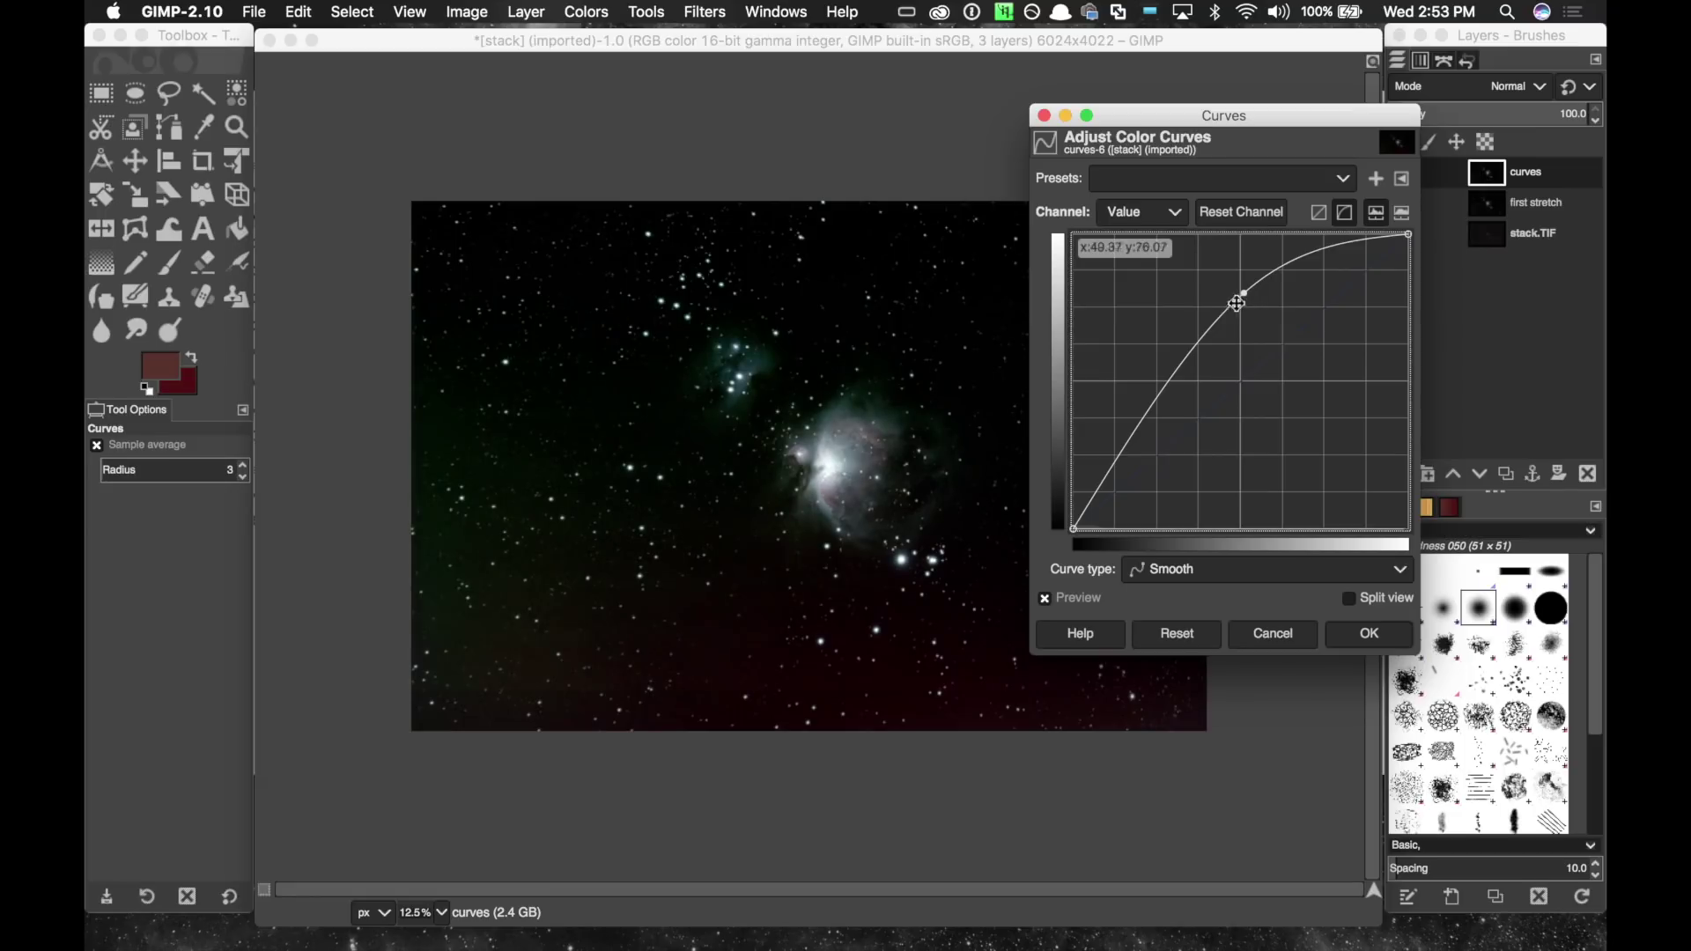
left_click_drag(1176, 116, 1323, 129)
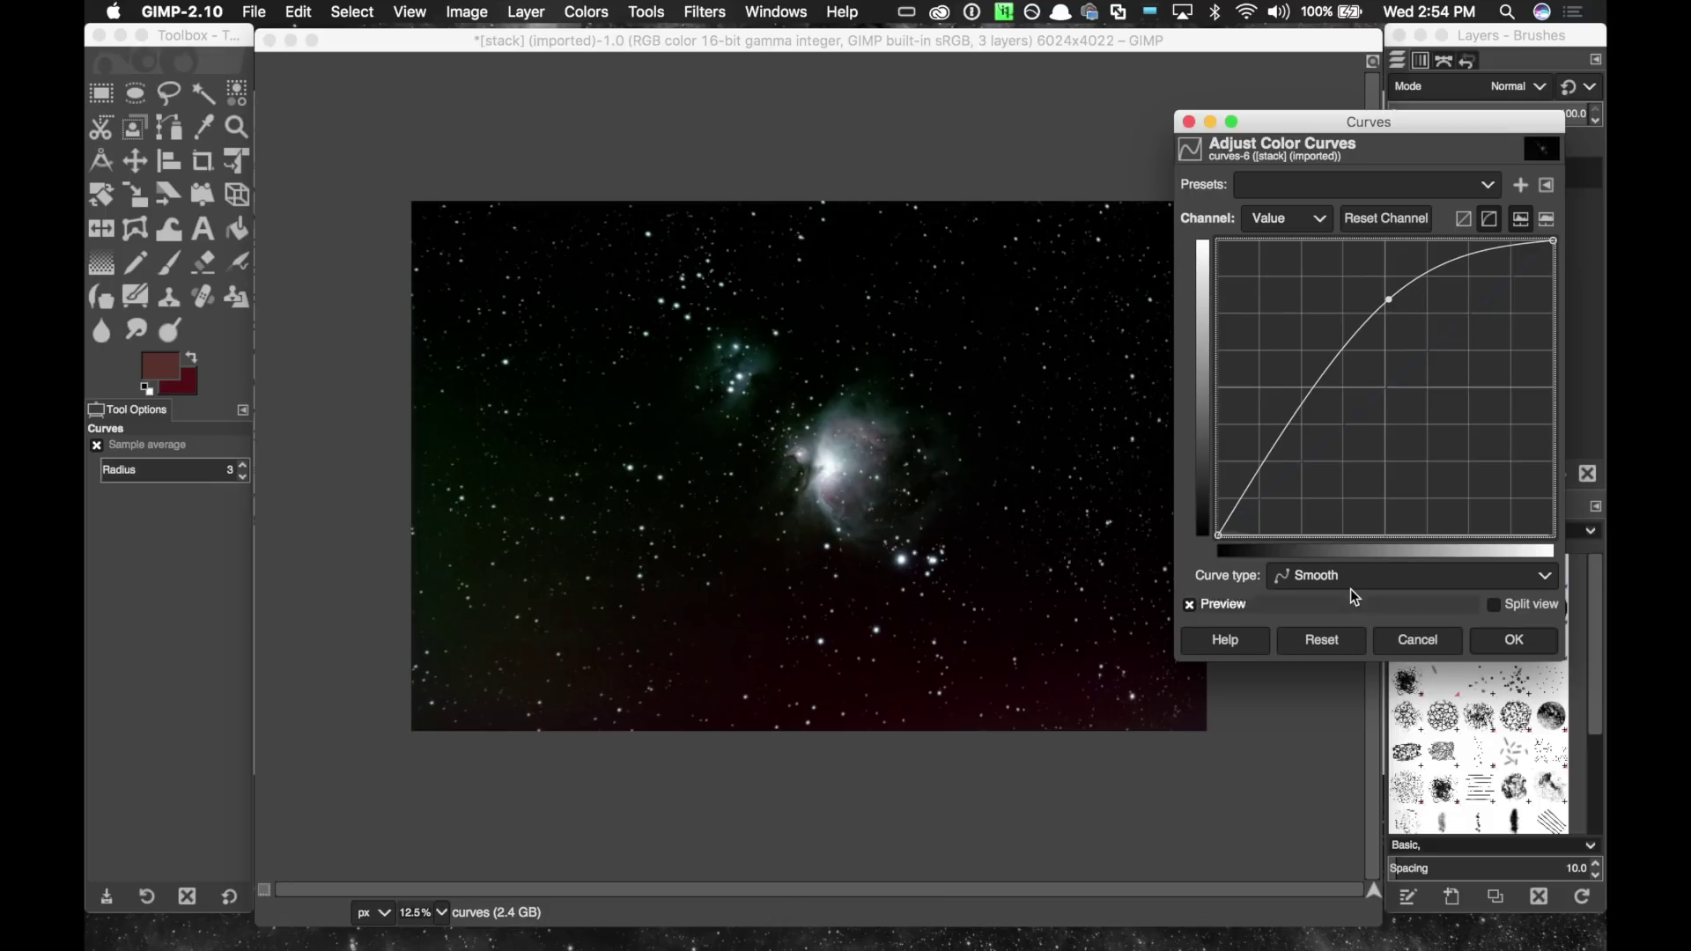
left_click(1419, 638)
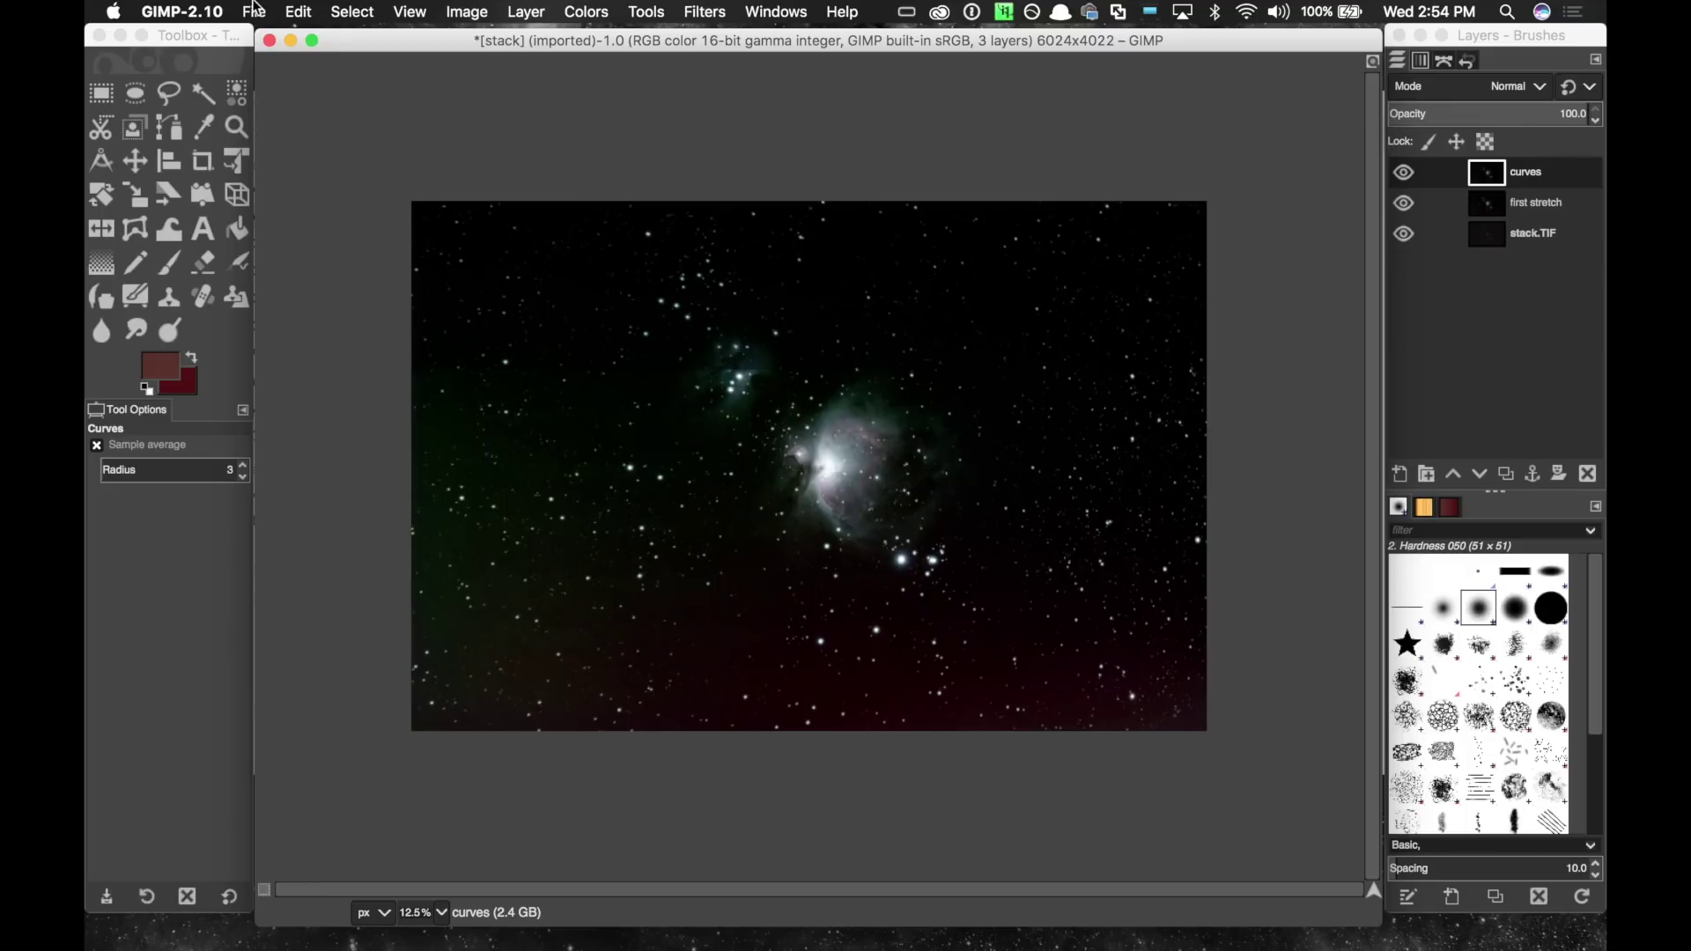
Undo the layer rename, the layer duplication and the merge to restore the separate gradient layer.
left_click(316, 9)
left_click(321, 32)
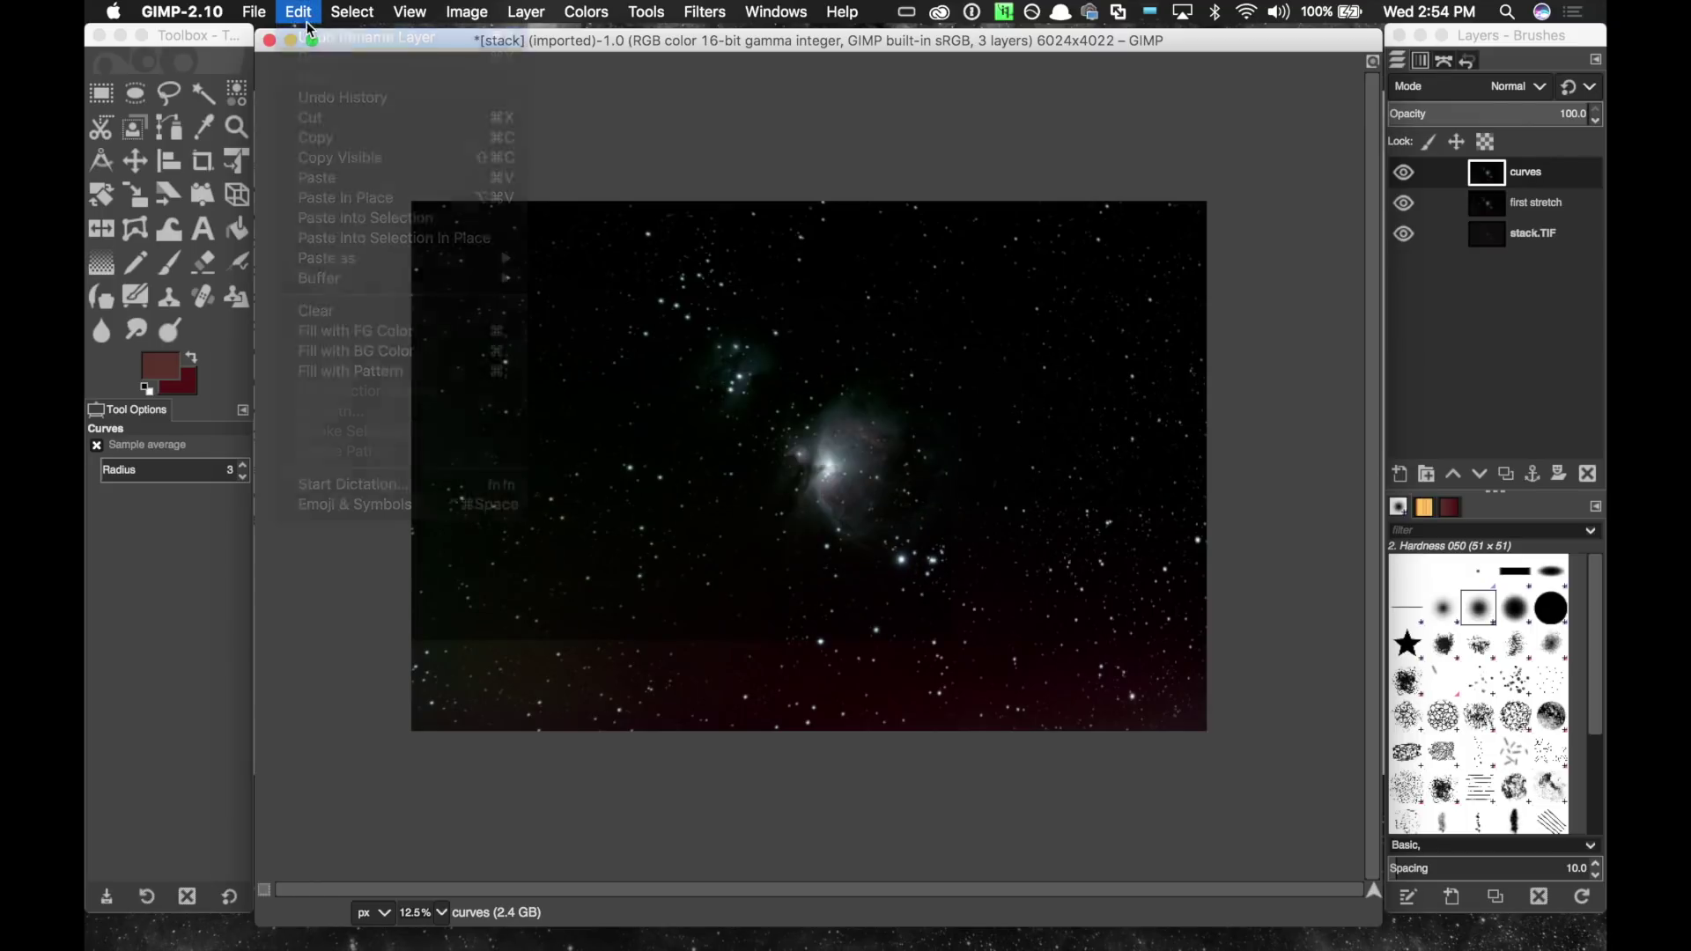
left_click(300, 12)
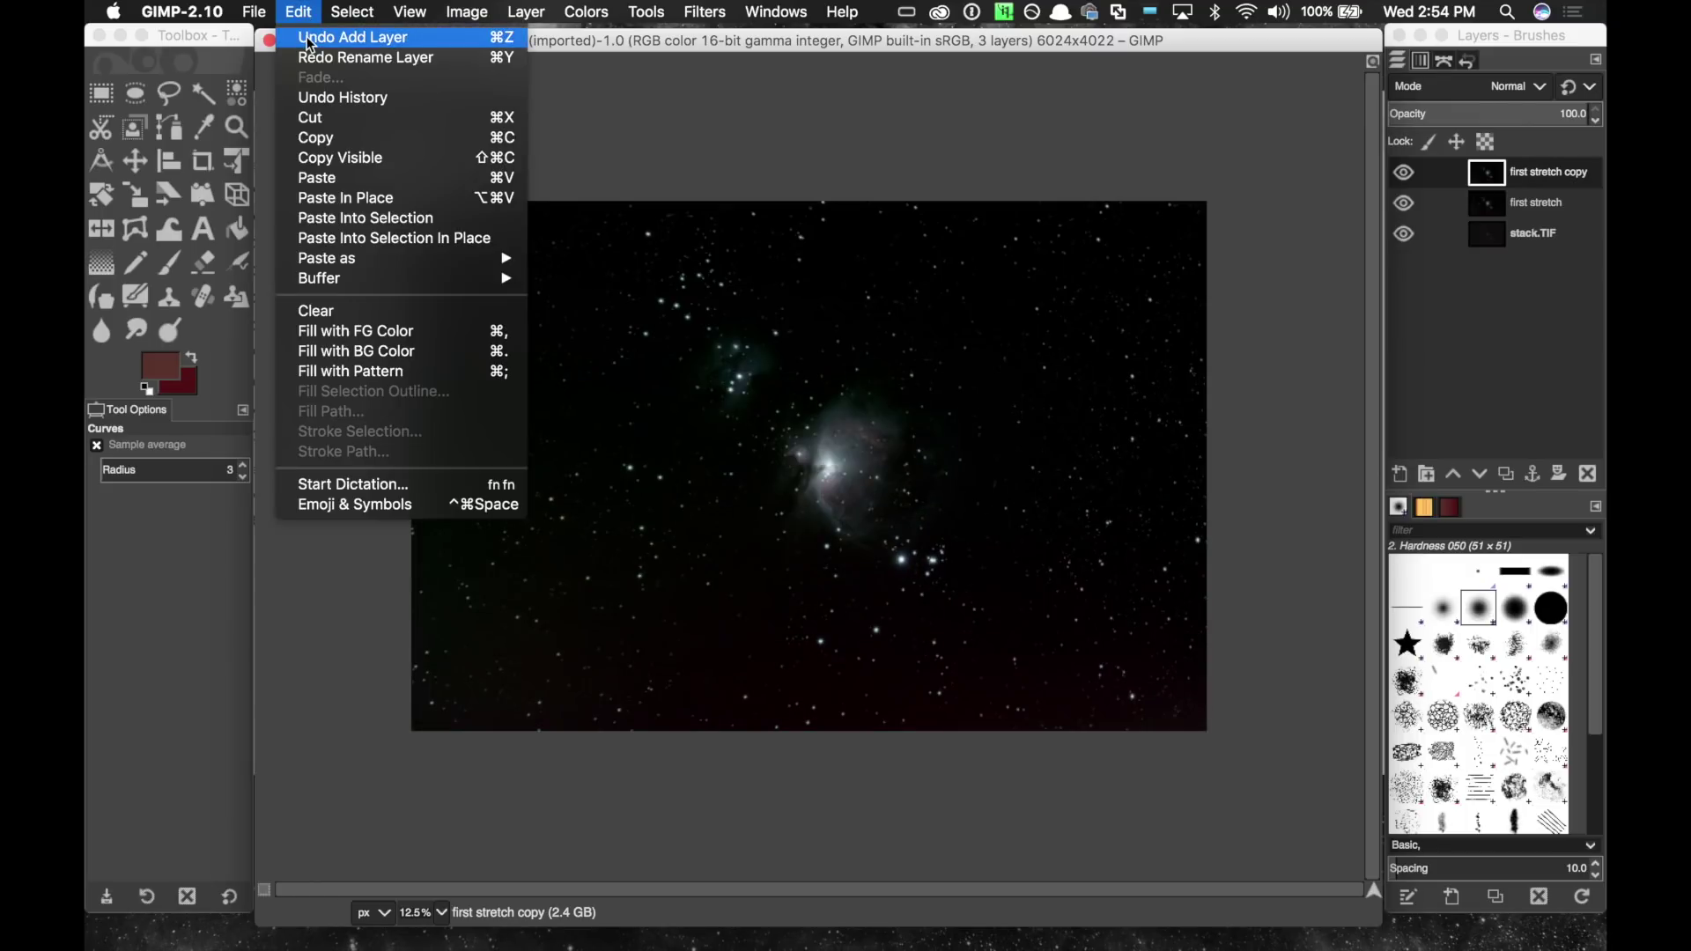
left_click(310, 38)
left_click(304, 12)
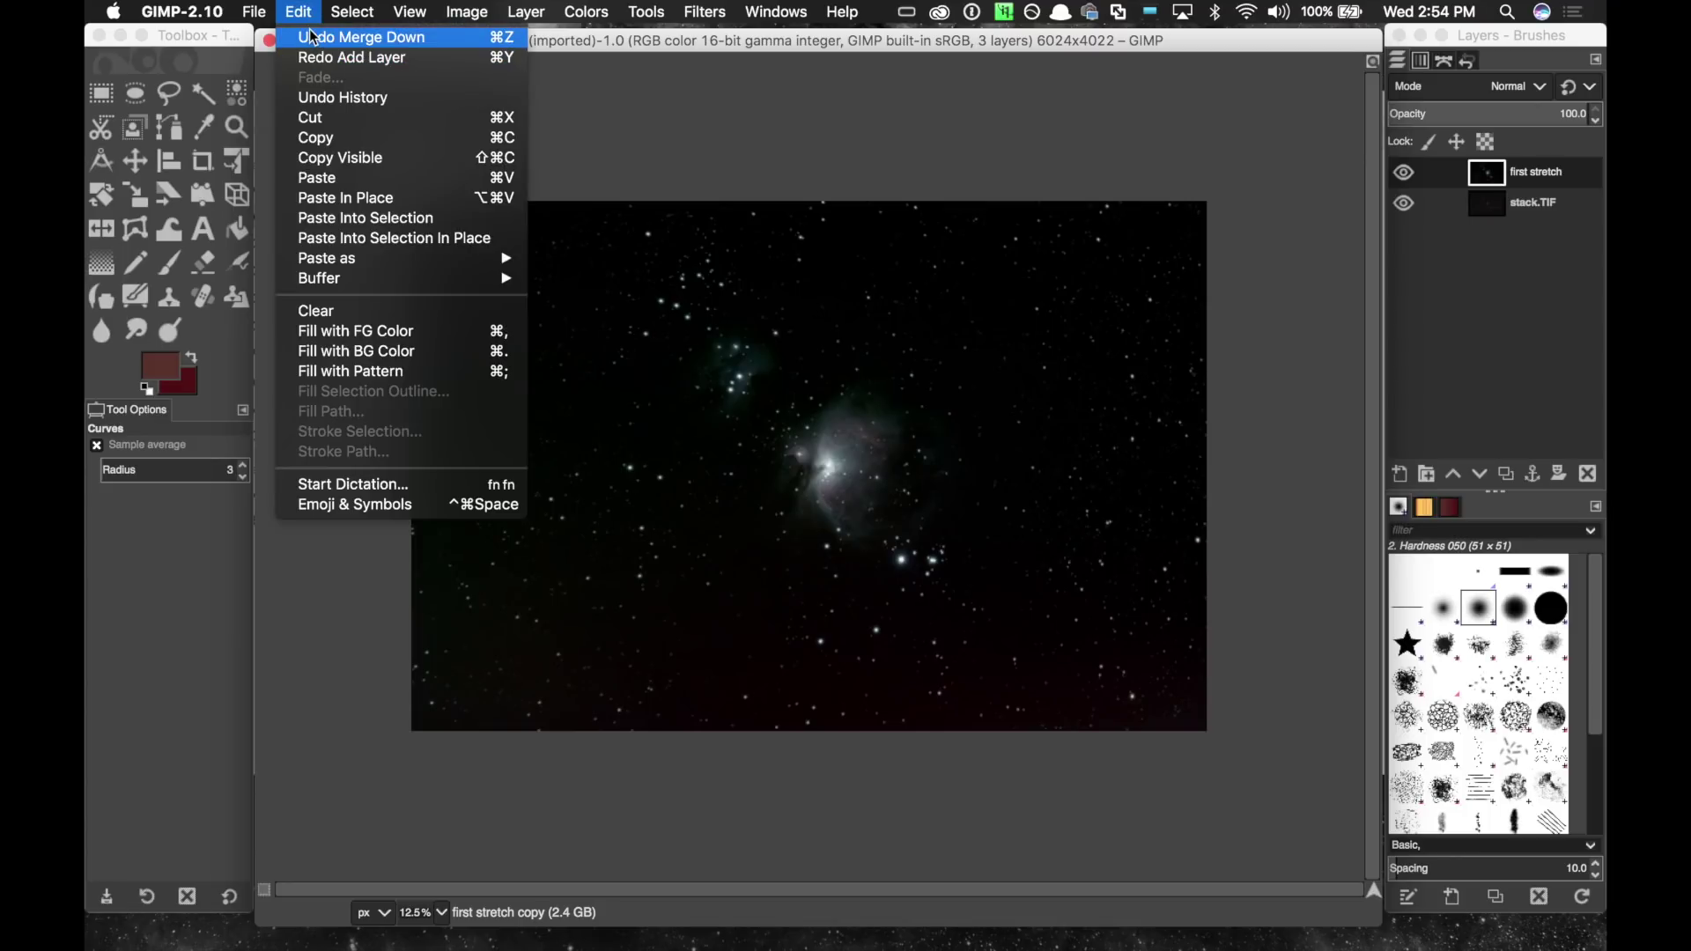
left_click(313, 38)
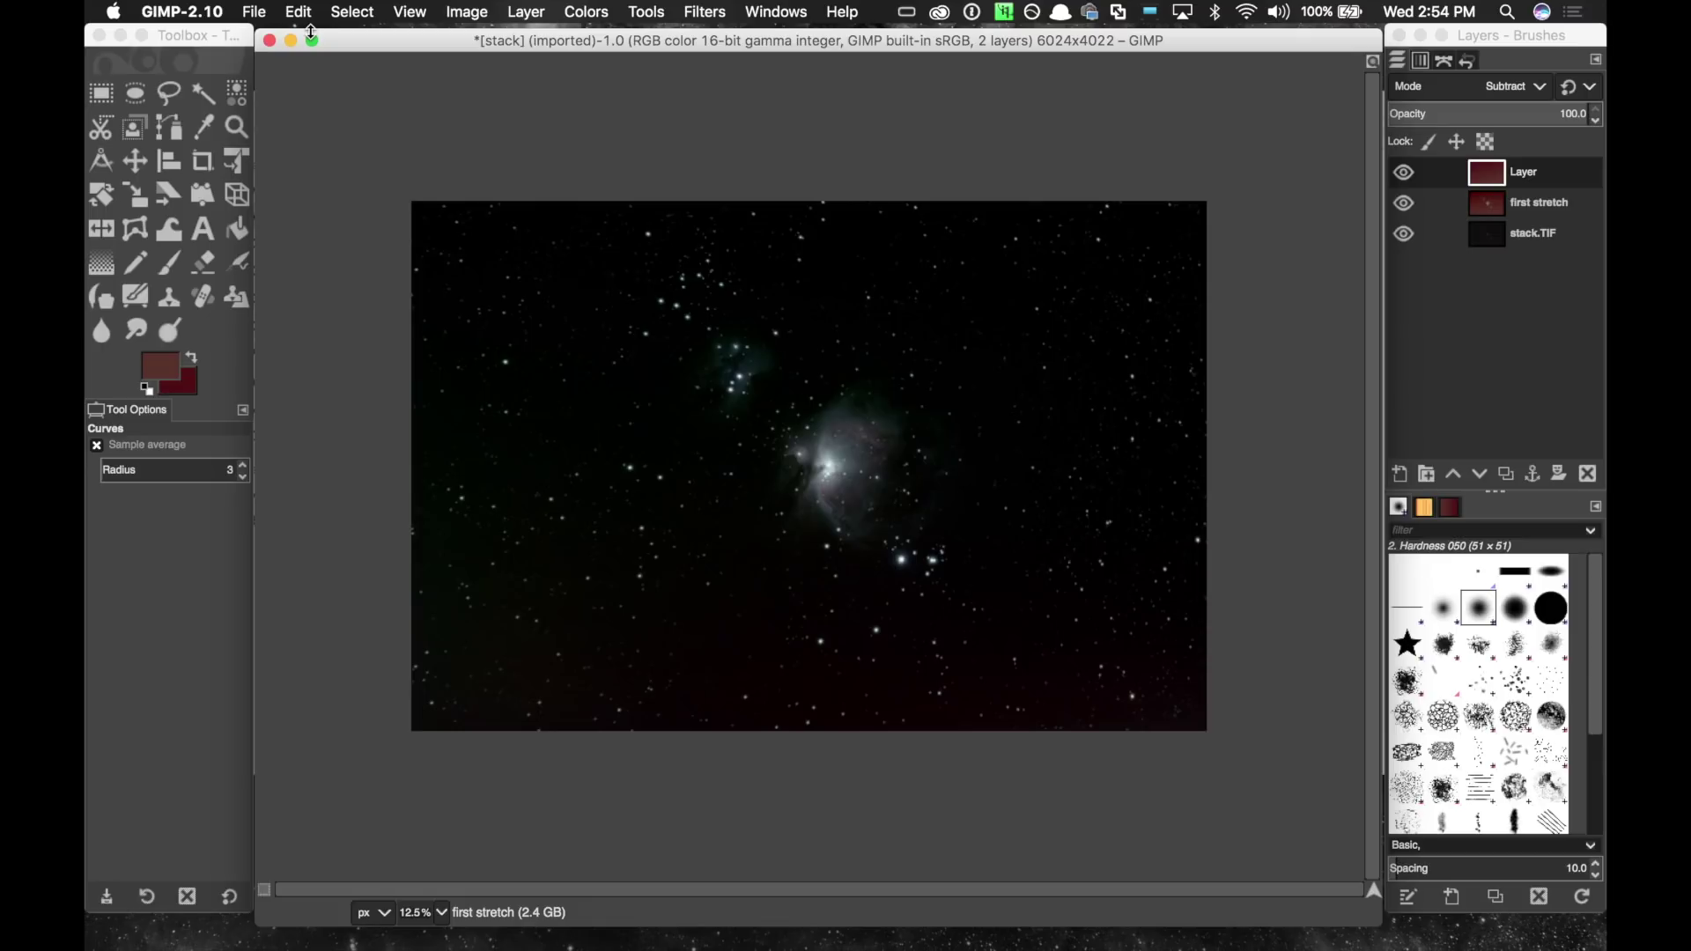
Hide the gradient layer and make the first stretch layer active.
left_click(1404, 173)
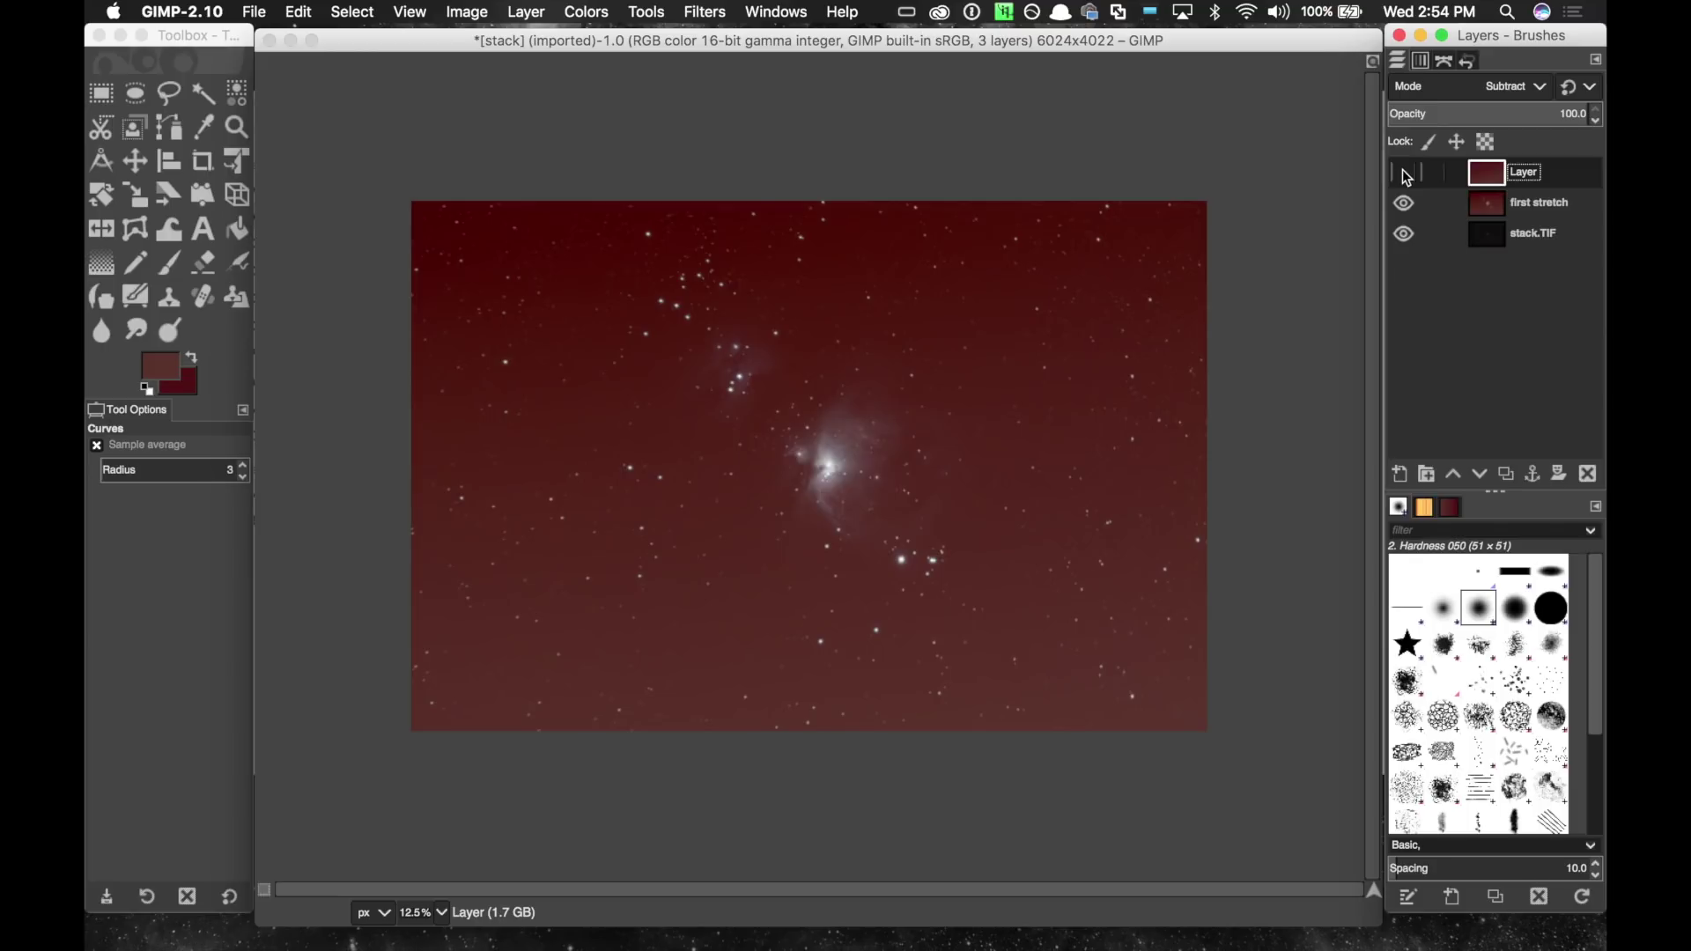
left_click(1590, 202)
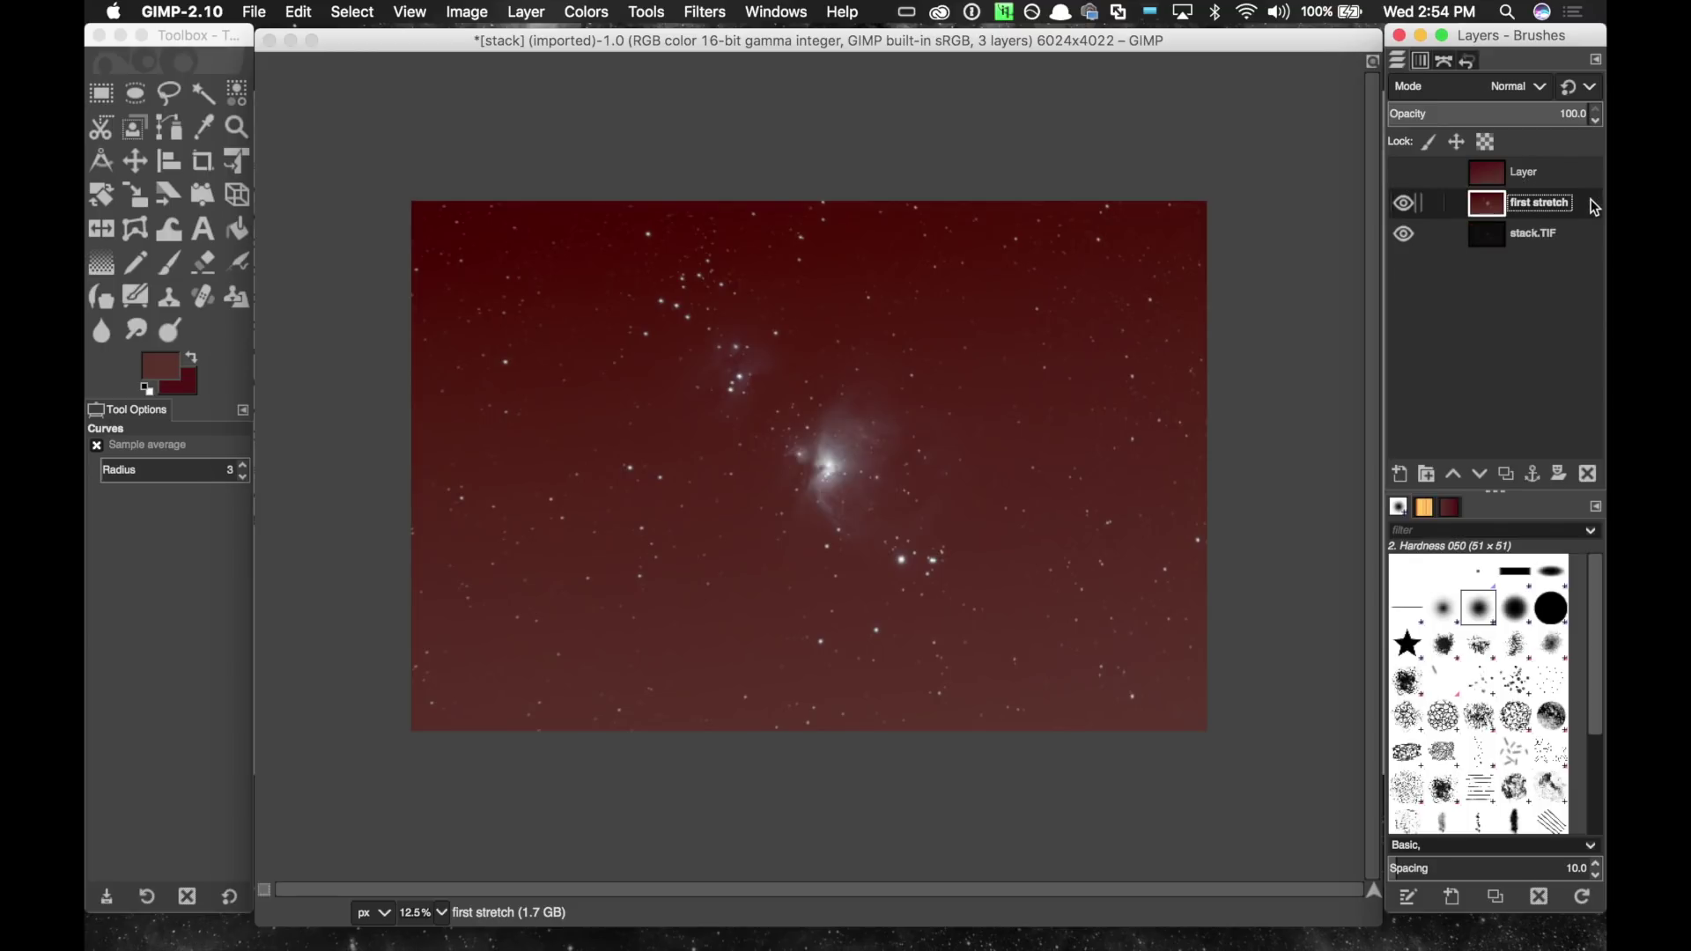
left_click(534, 14)
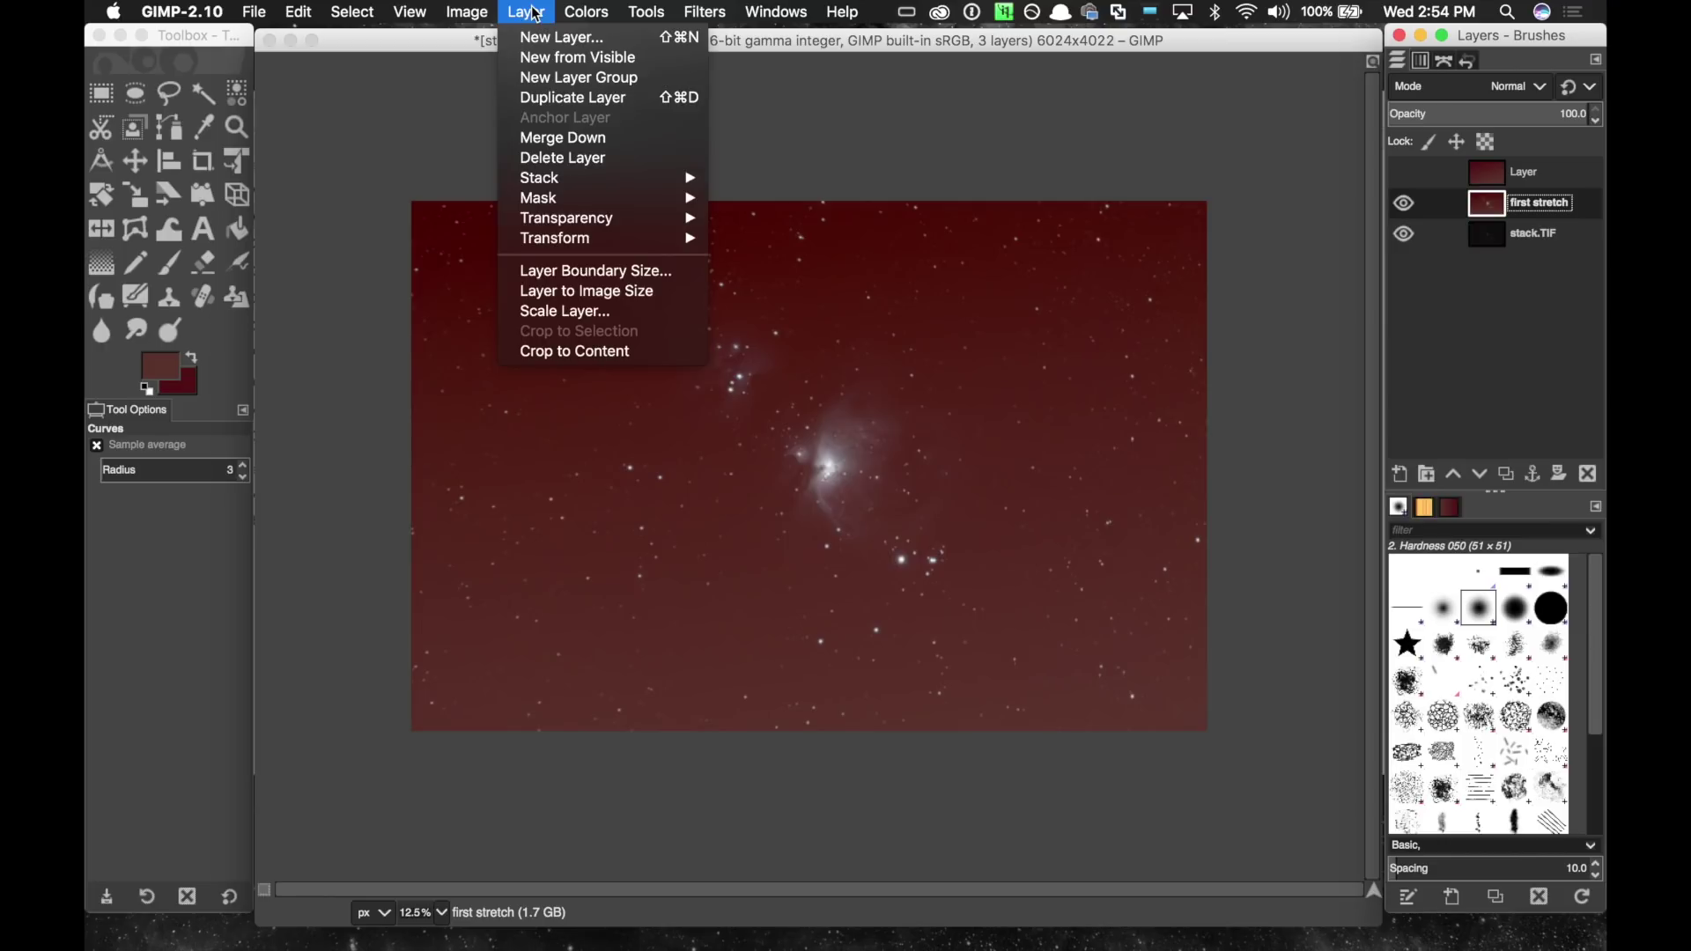
left_click(636, 212)
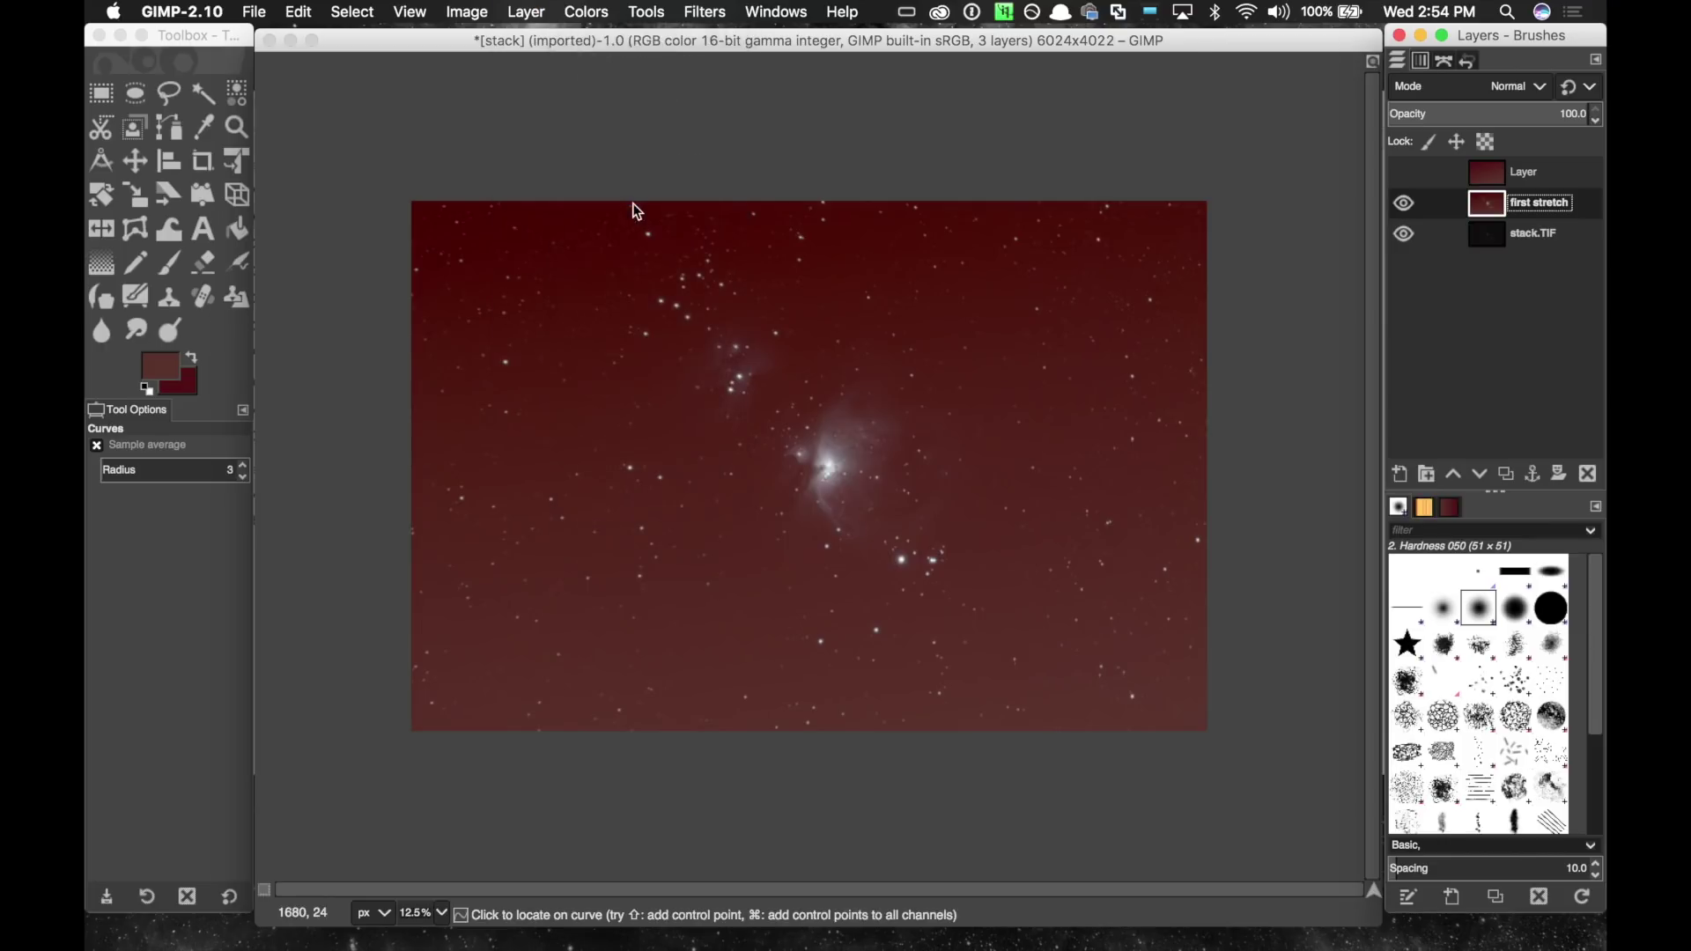
left_click_drag(1038, 322, 1032, 321)
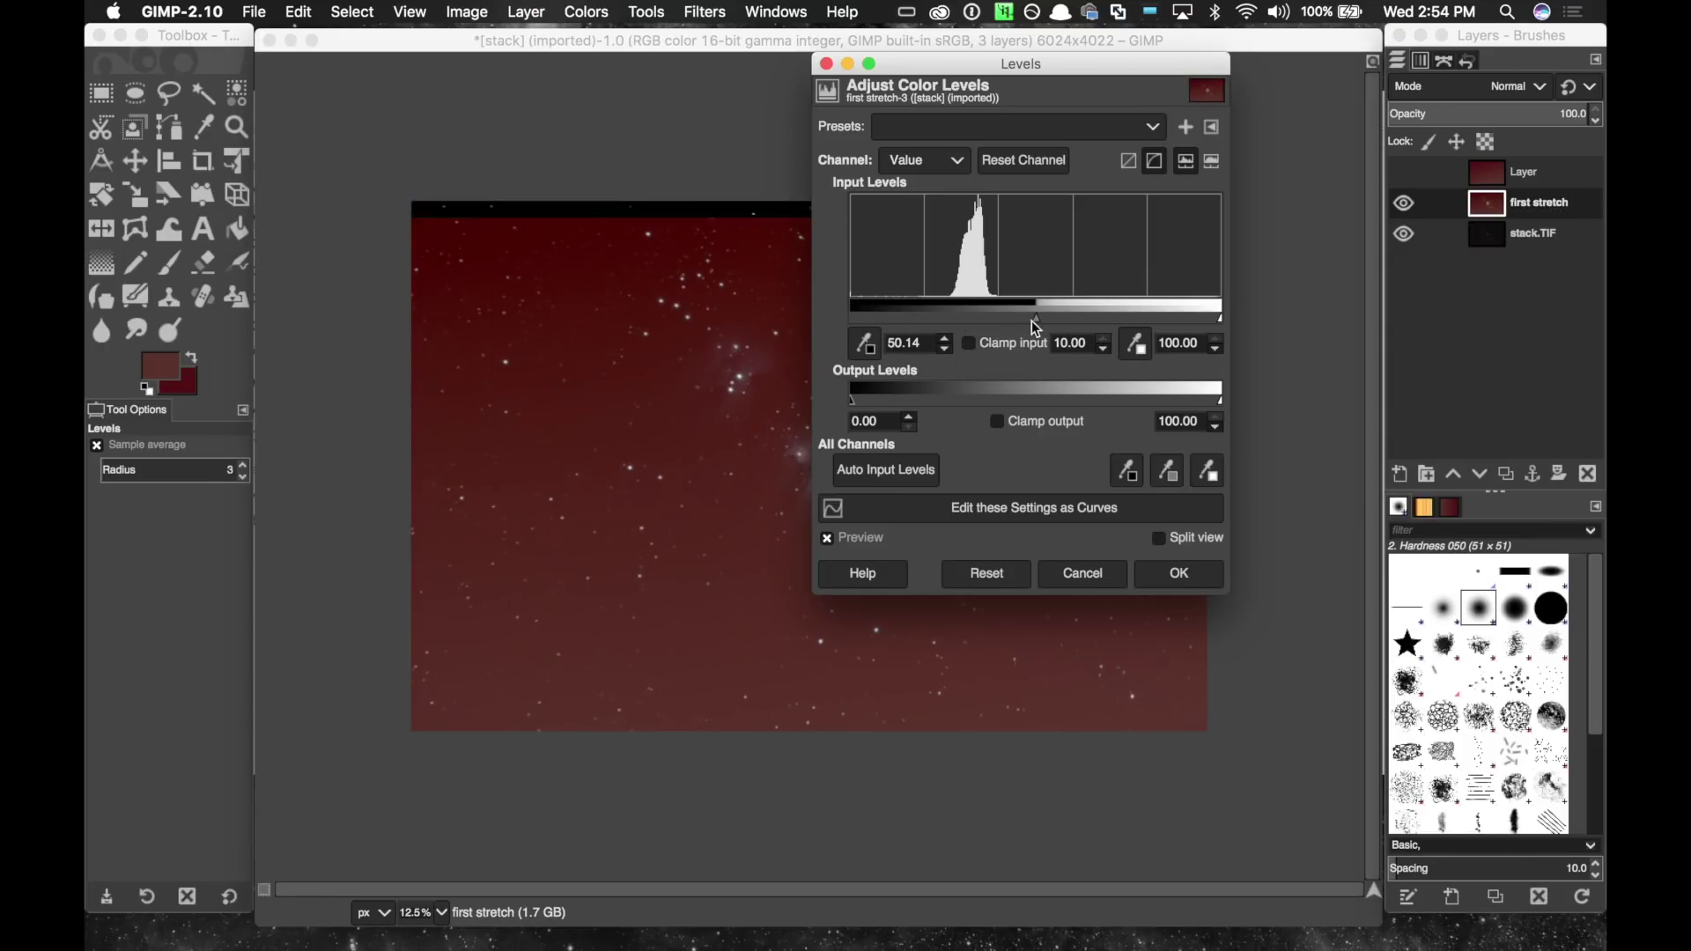
left_click(1082, 574)
Try a Levels adjustment on the first stretch layer with input gamma 1.24 and black point 4.84.
left_click(539, 12)
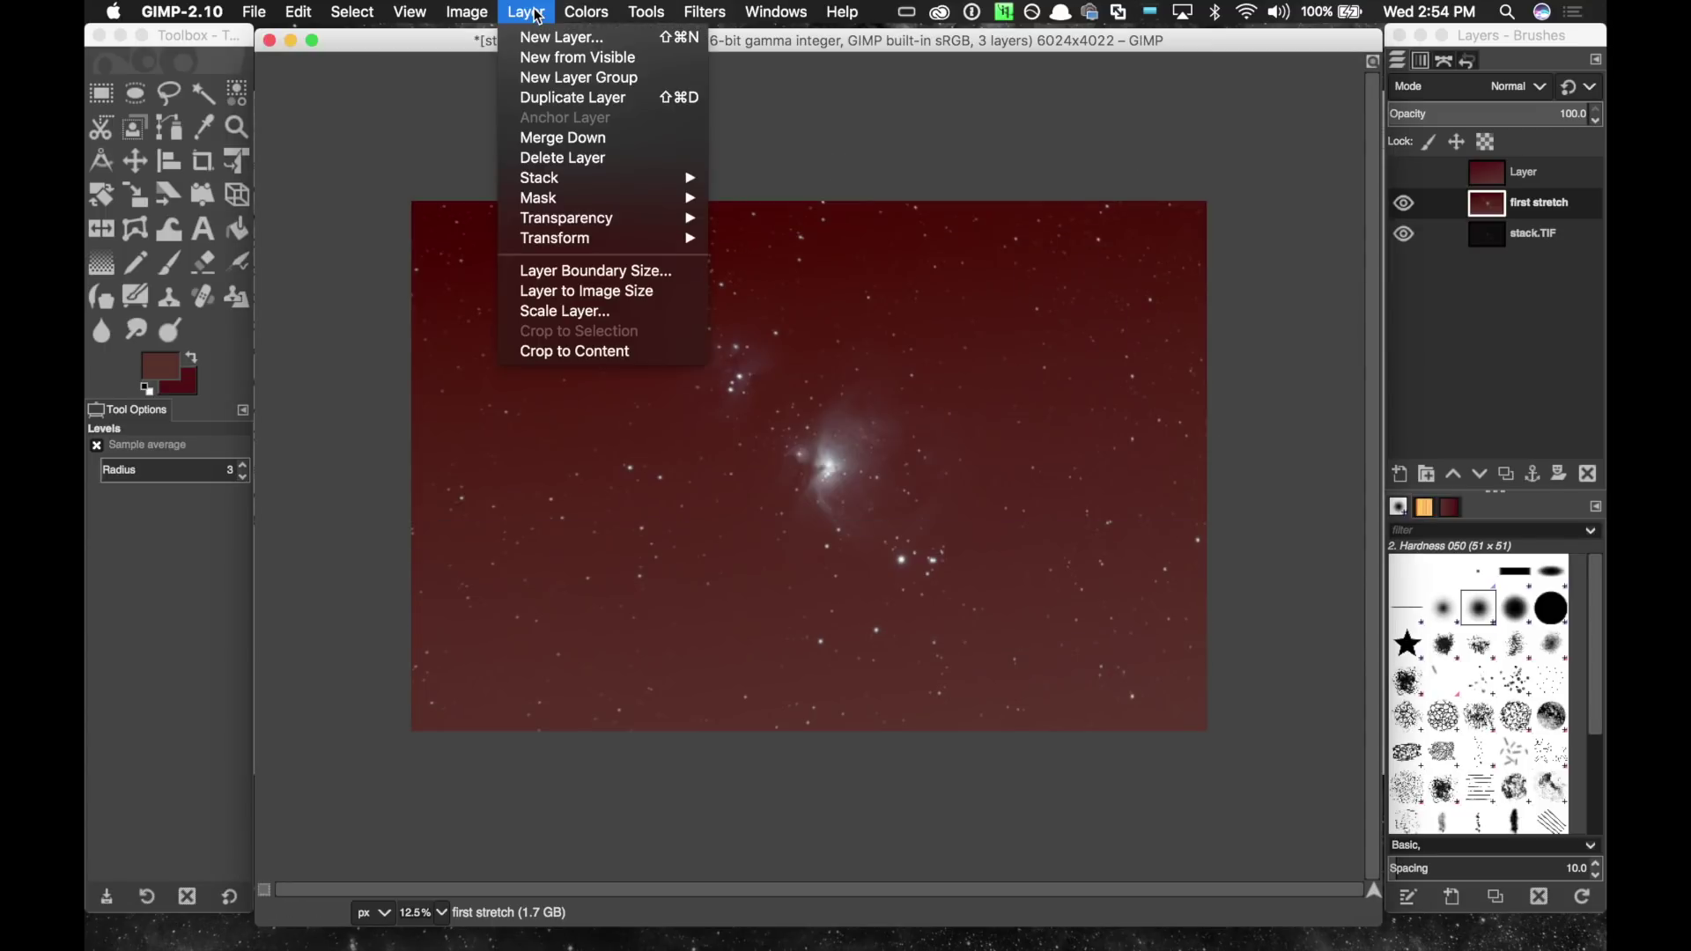
mouse_move(586, 12)
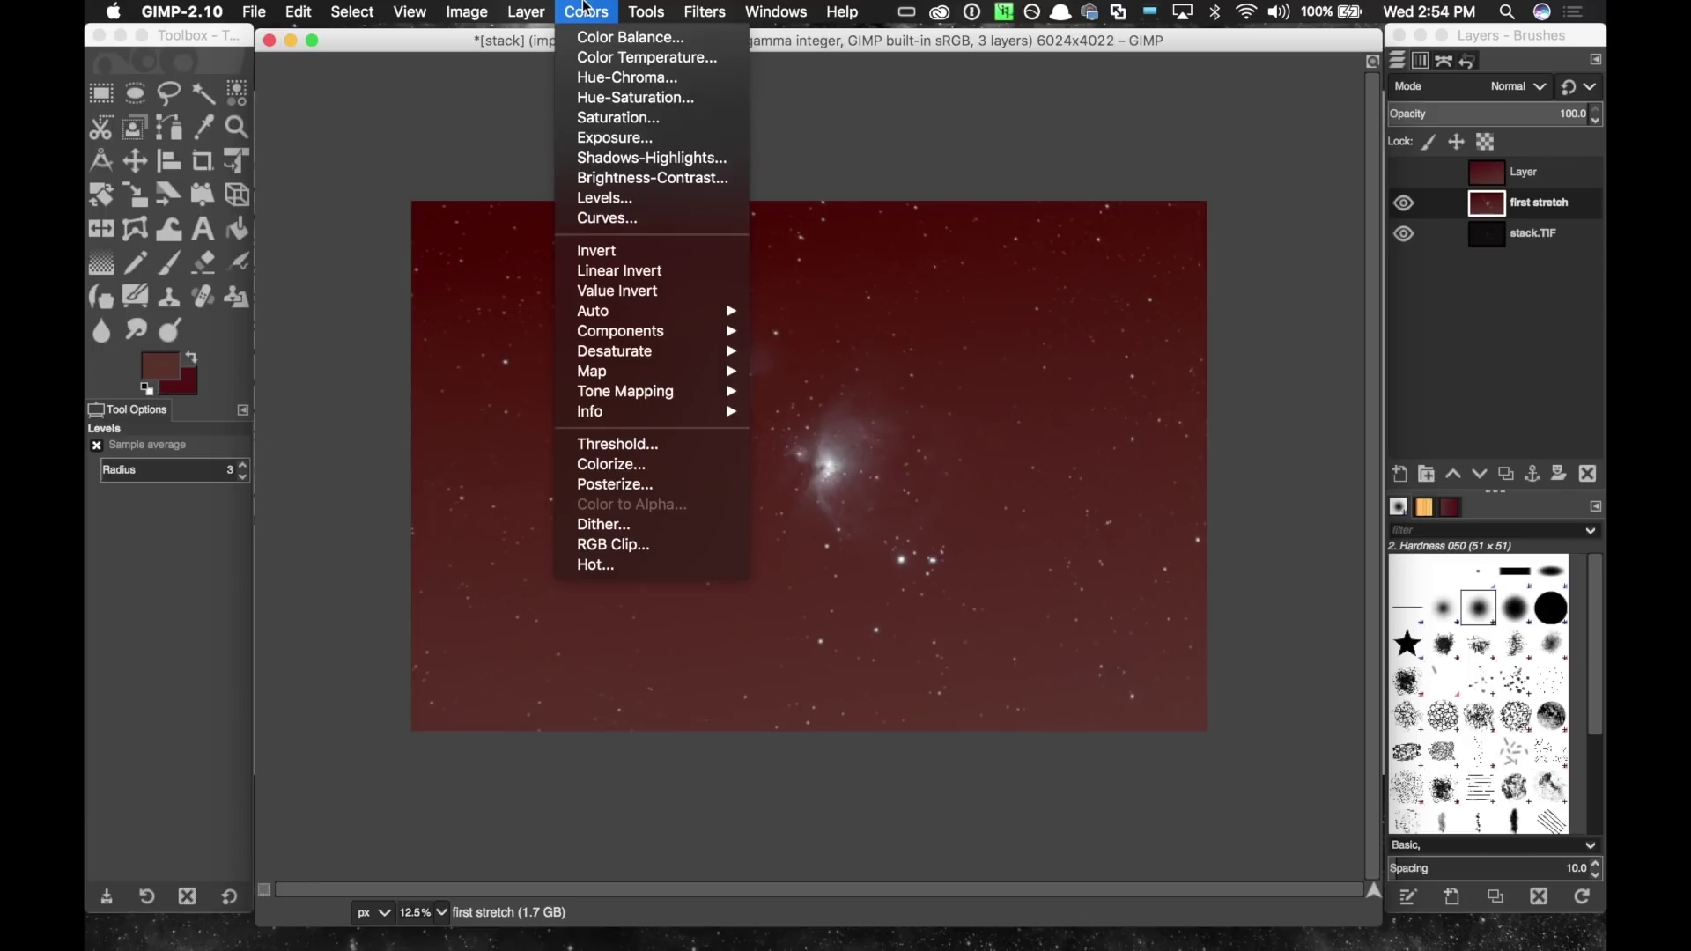
left_click(639, 202)
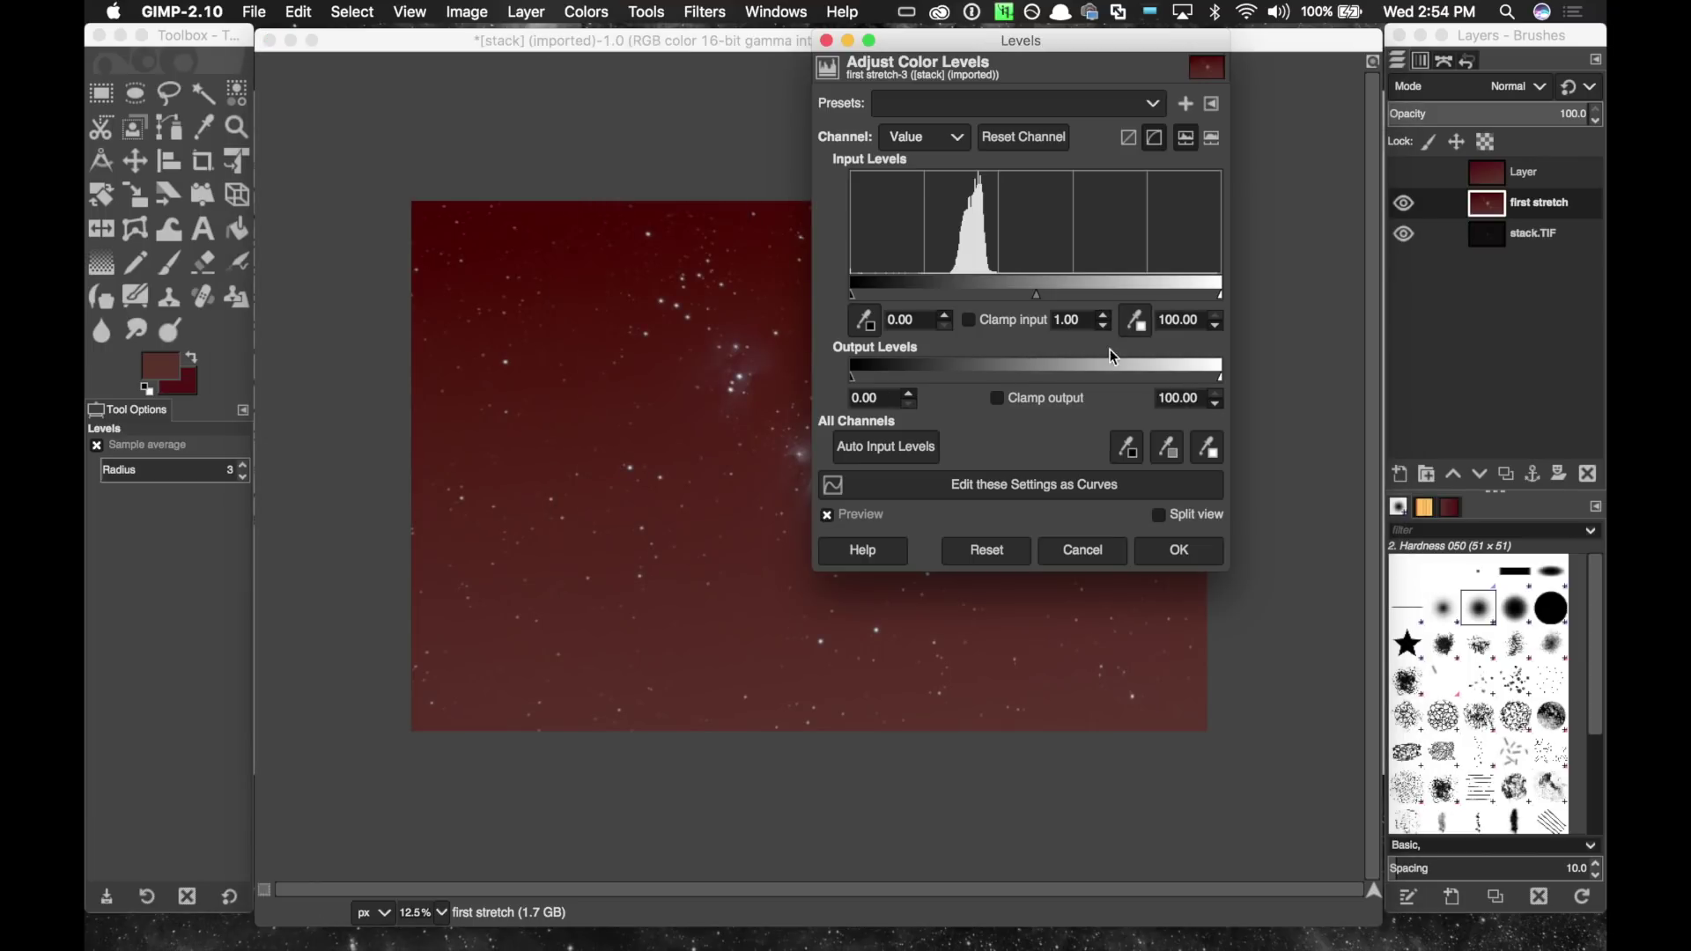
left_click_drag(1039, 302, 1022, 303)
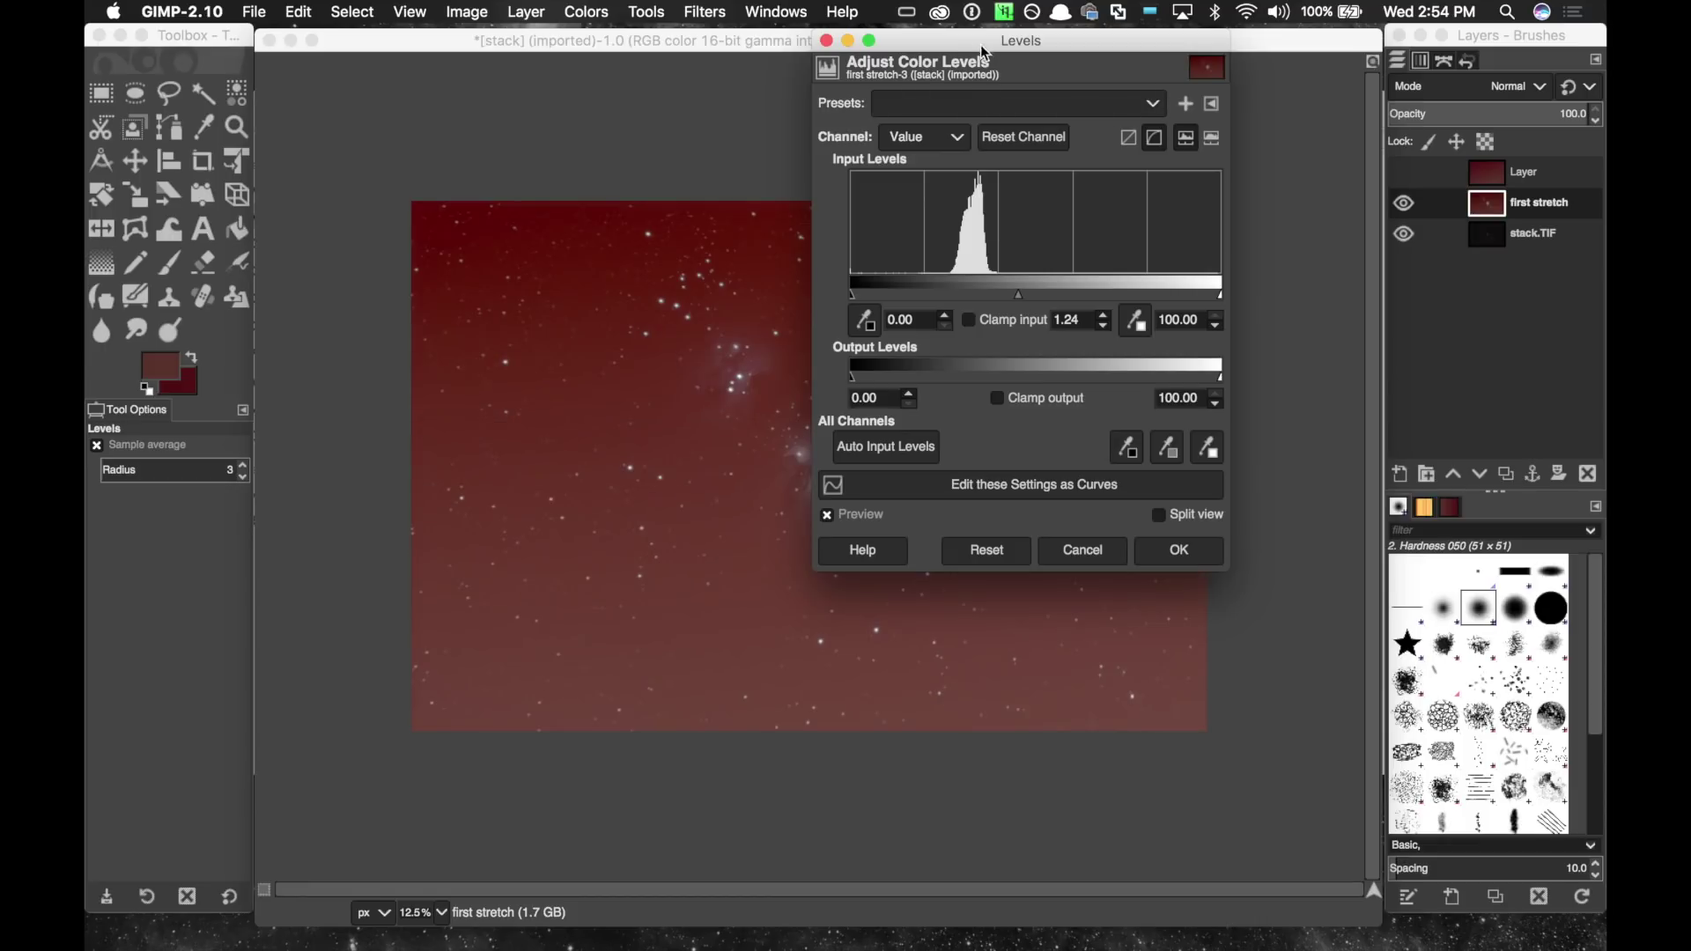
left_click_drag(980, 43, 1186, 84)
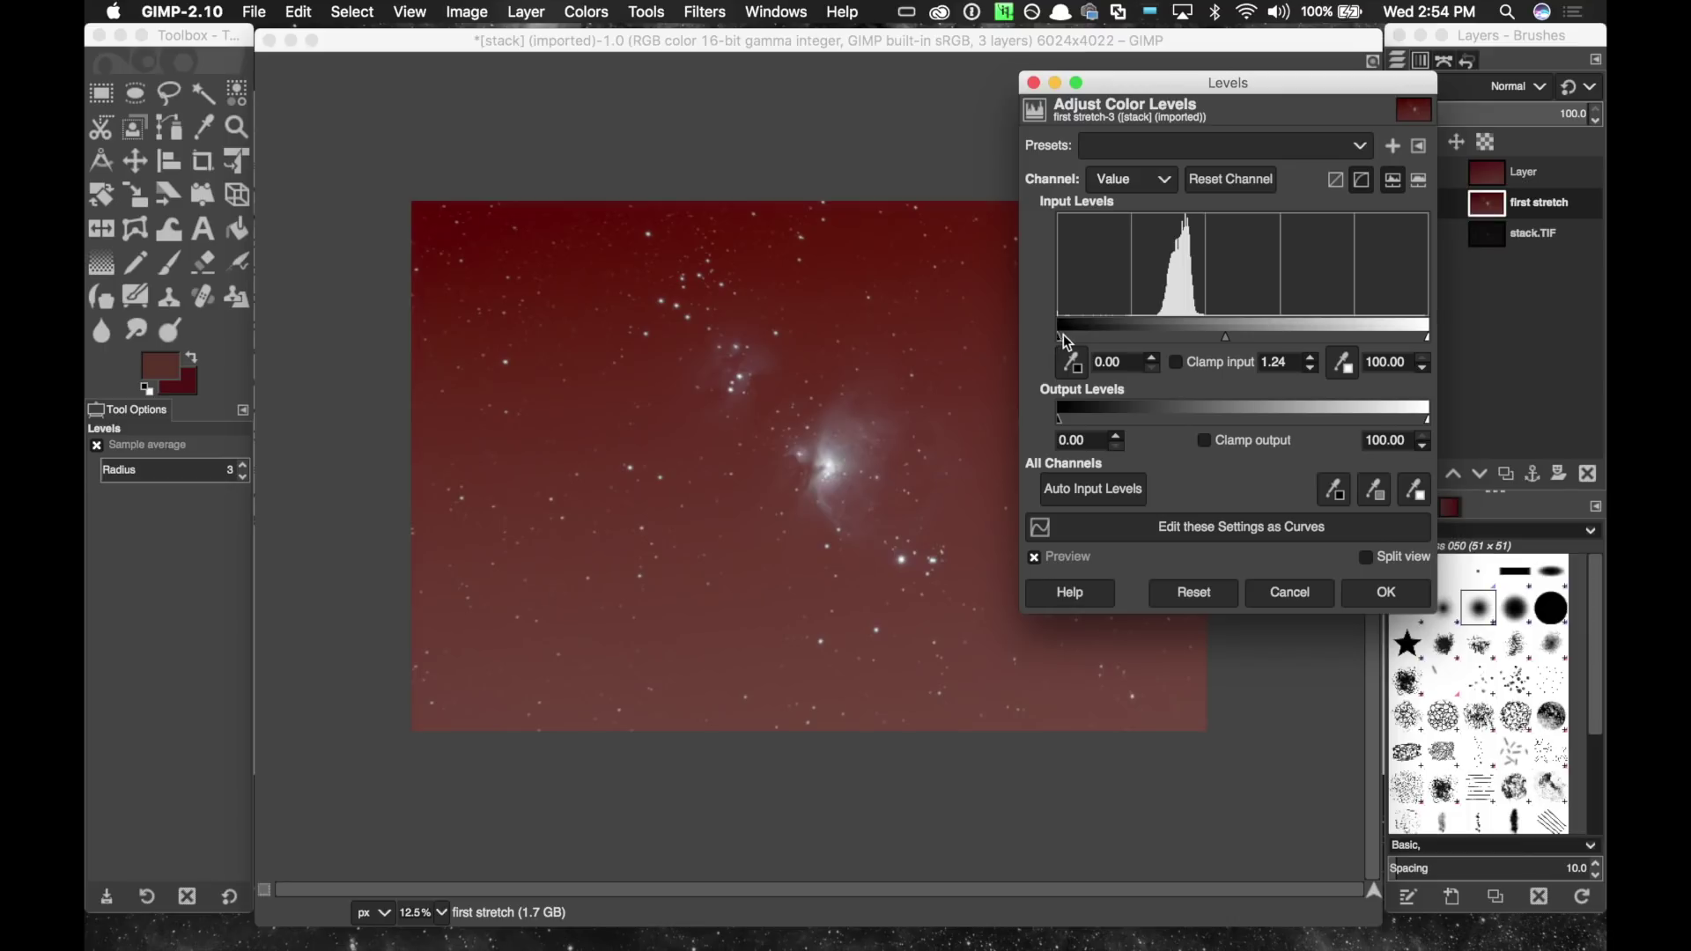
left_click_drag(1058, 336, 1076, 339)
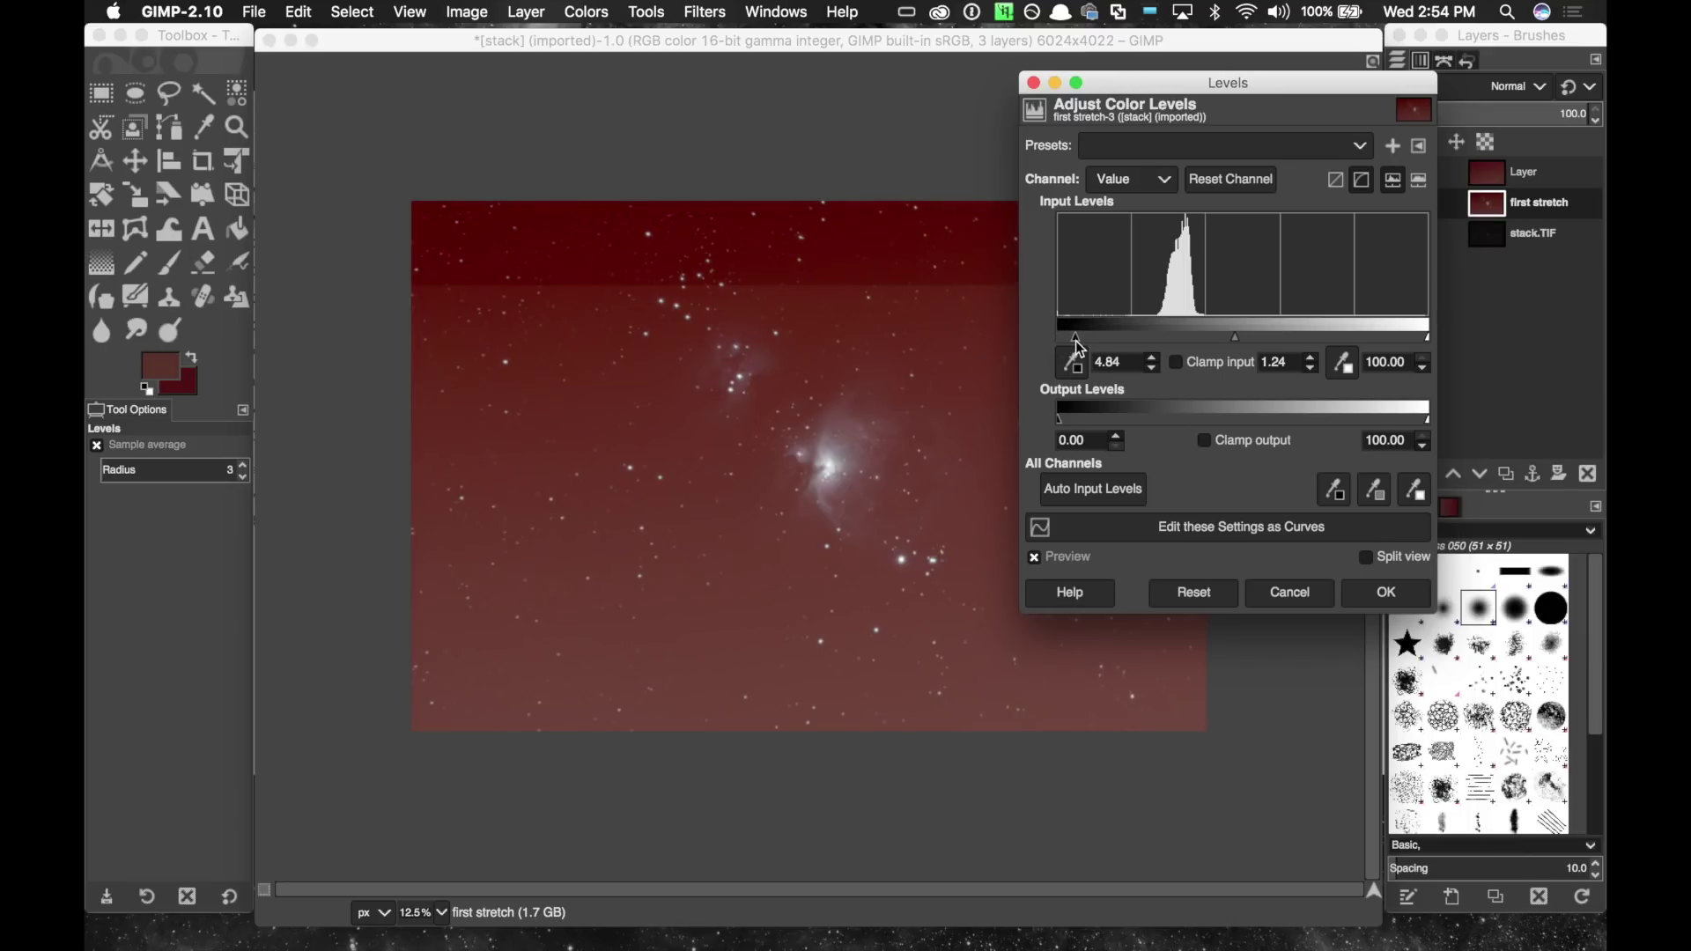
left_click(1234, 340)
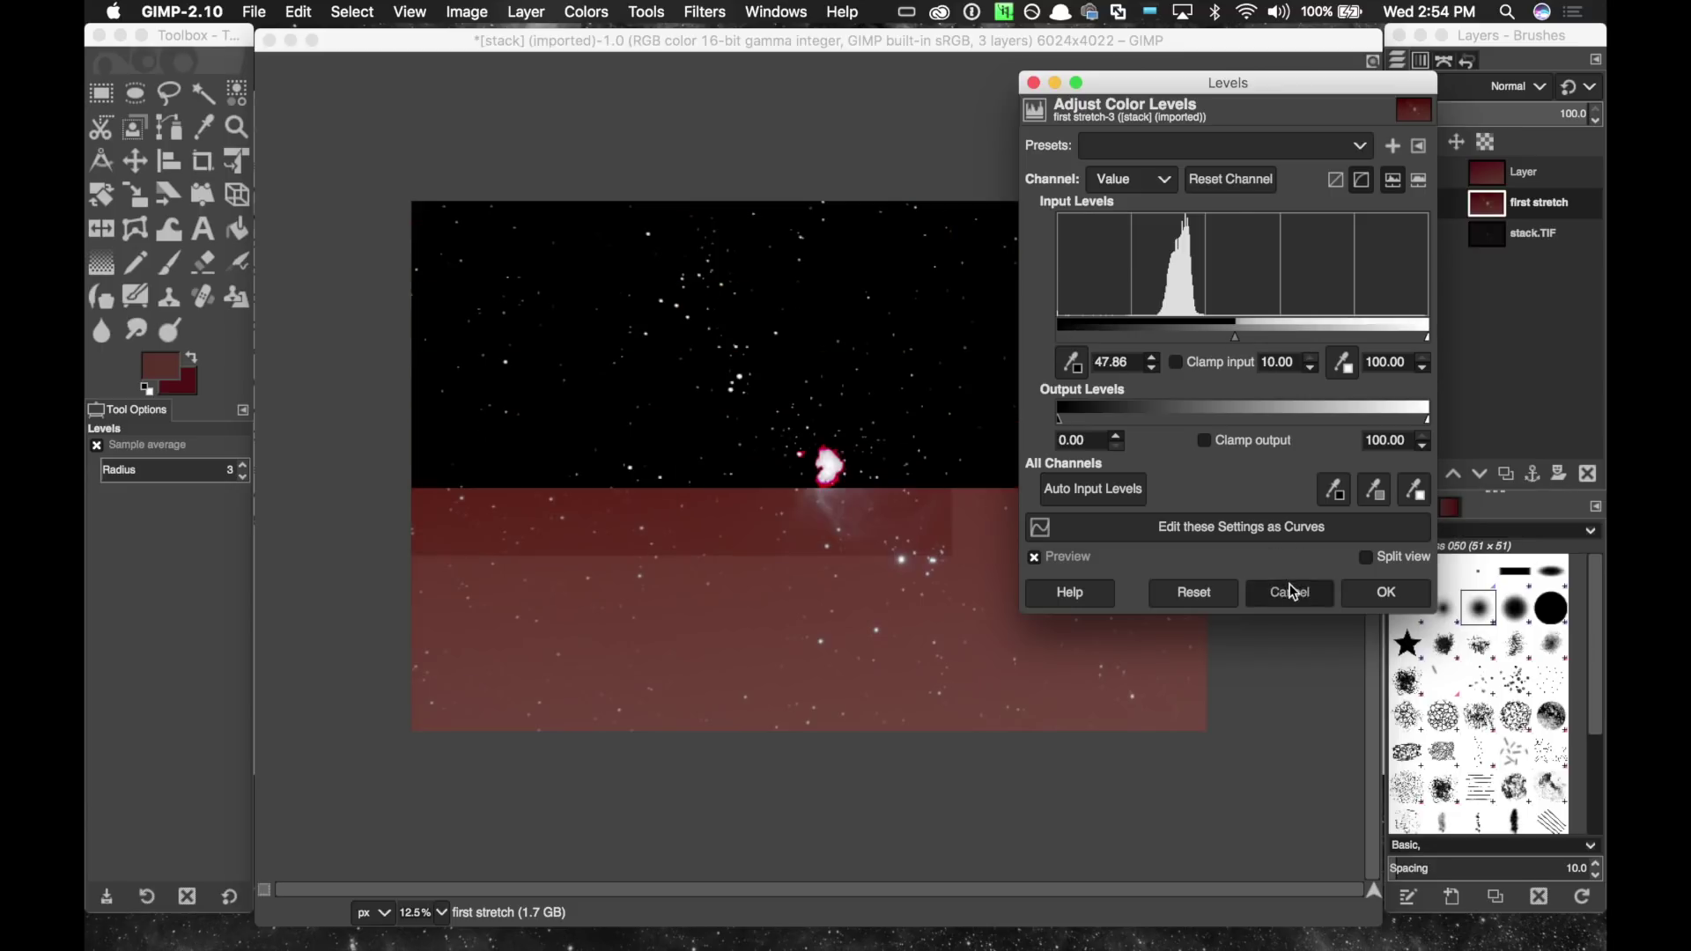
left_click(1291, 591)
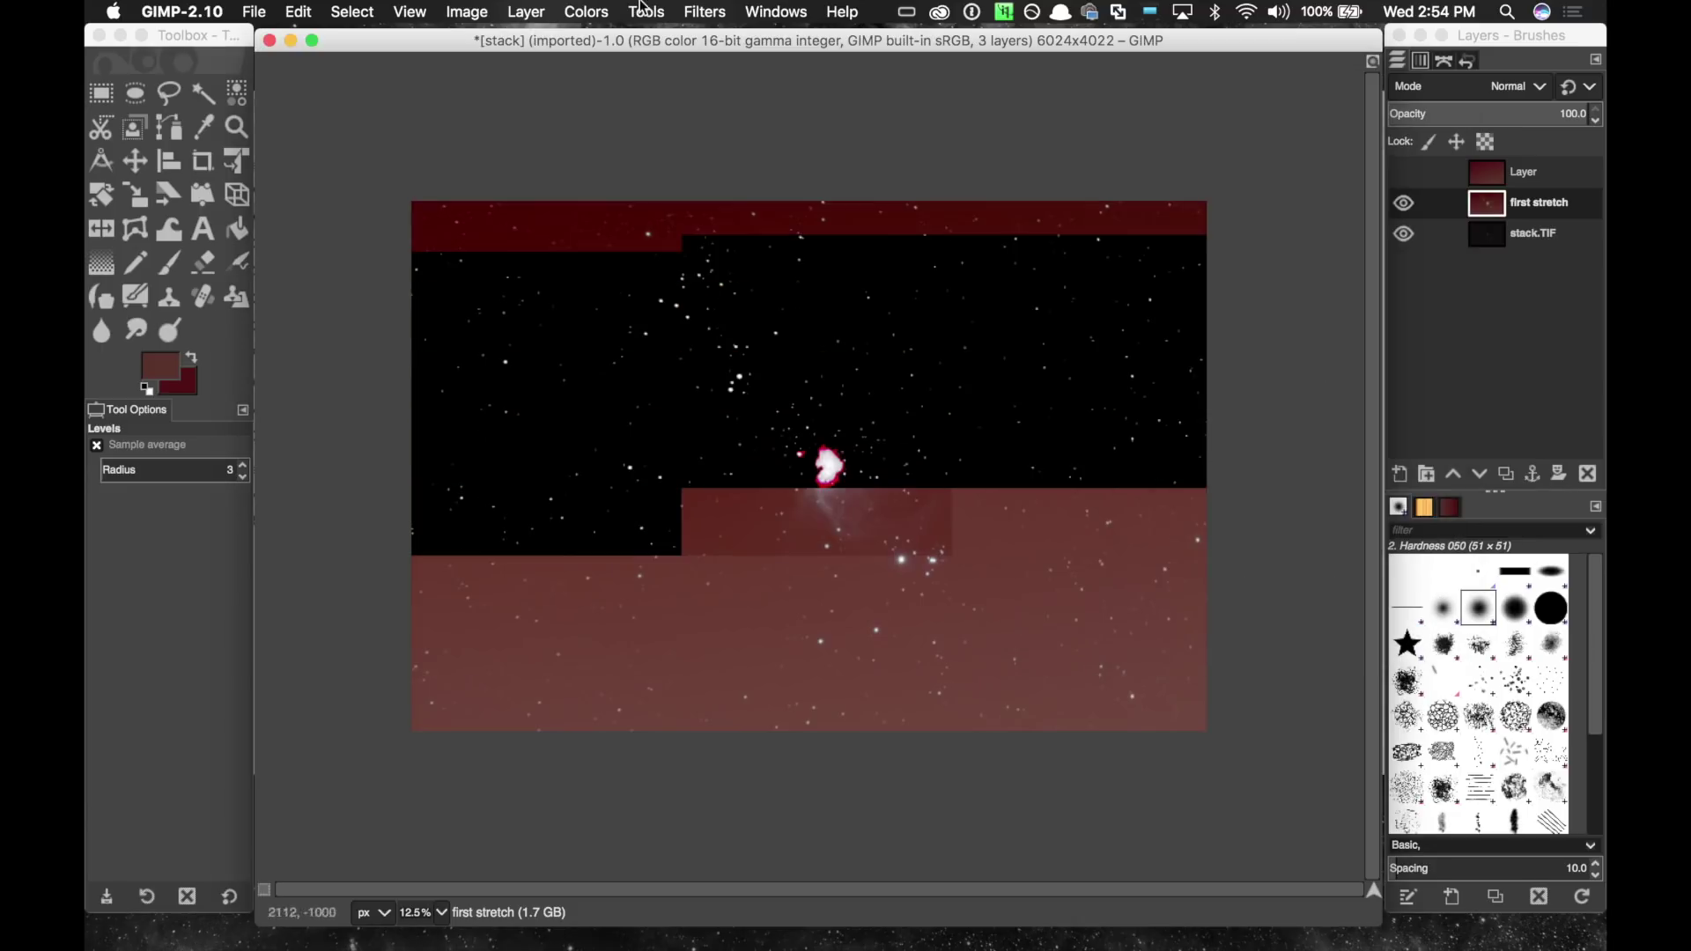
Try a Levels adjustment on the first stretch layer with input gamma 1.23 and a slightly raised black point.
left_click(586, 11)
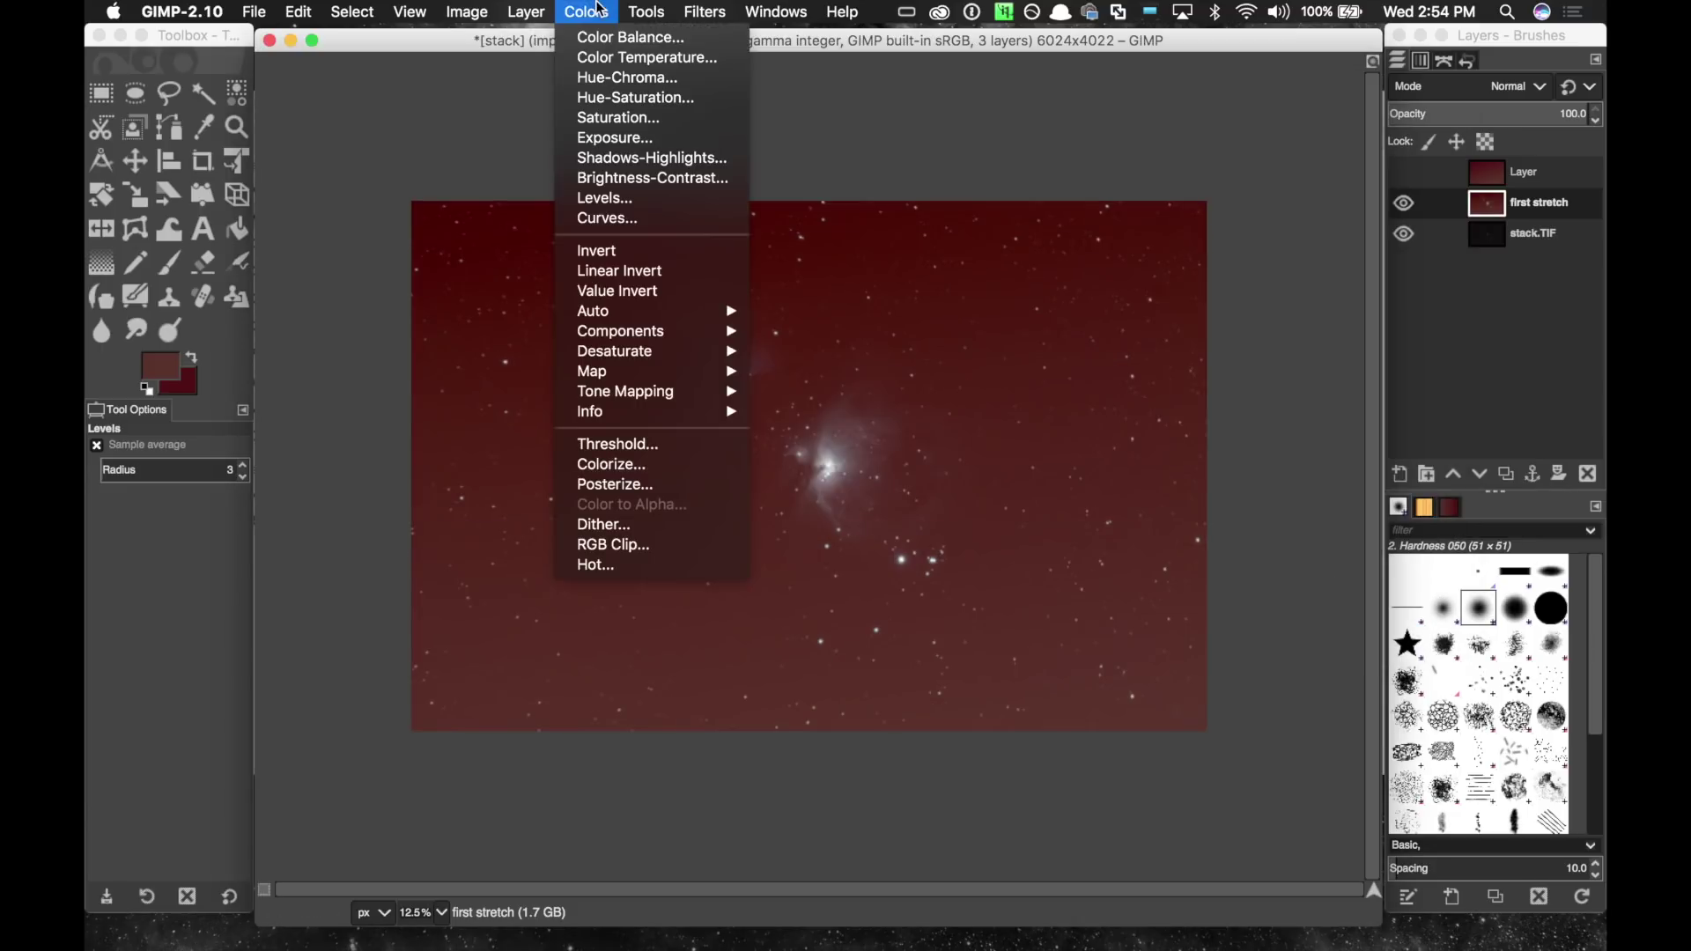
left_click(617, 199)
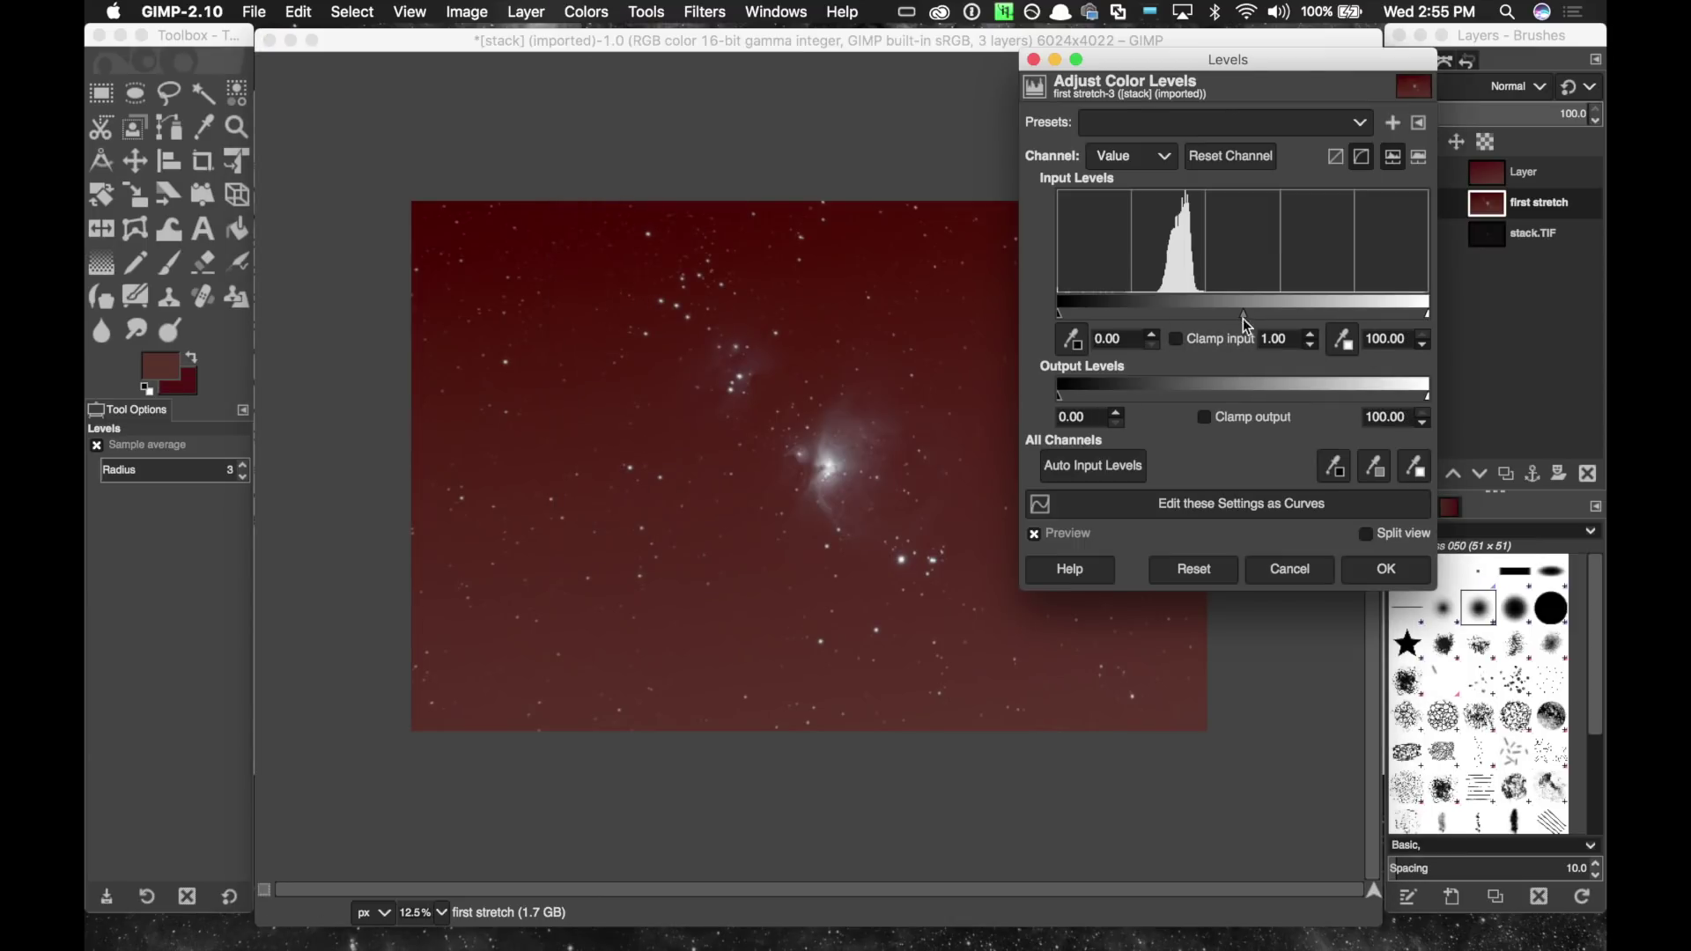
left_click_drag(1244, 317, 1228, 316)
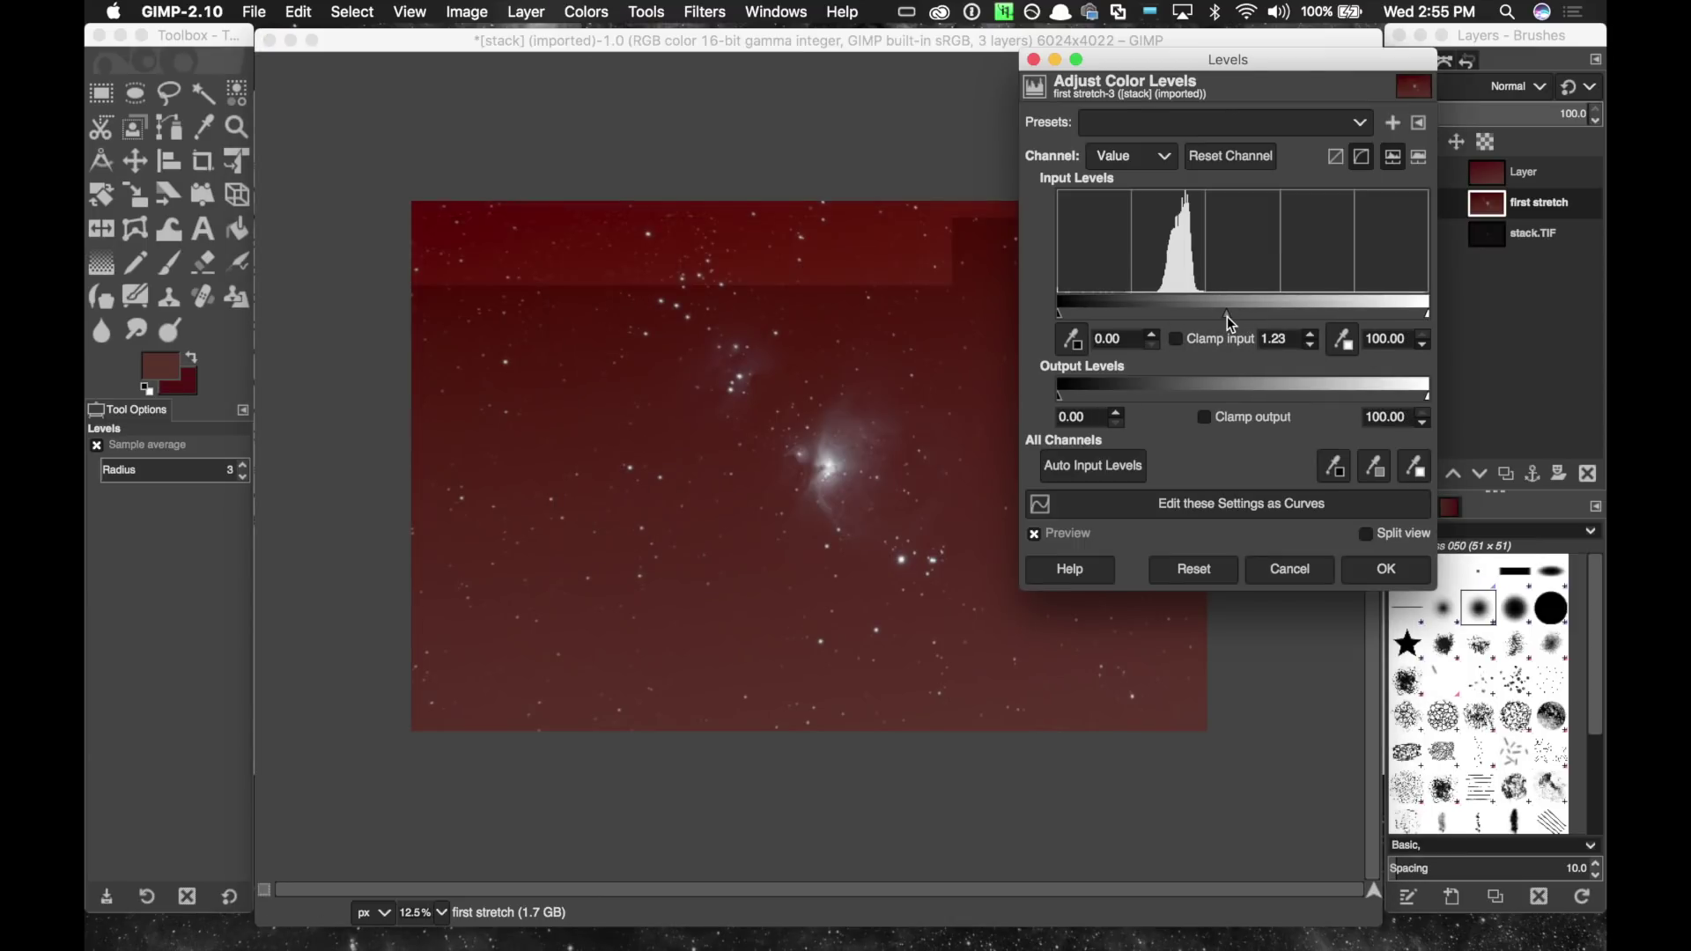
left_click_drag(1060, 314, 1068, 319)
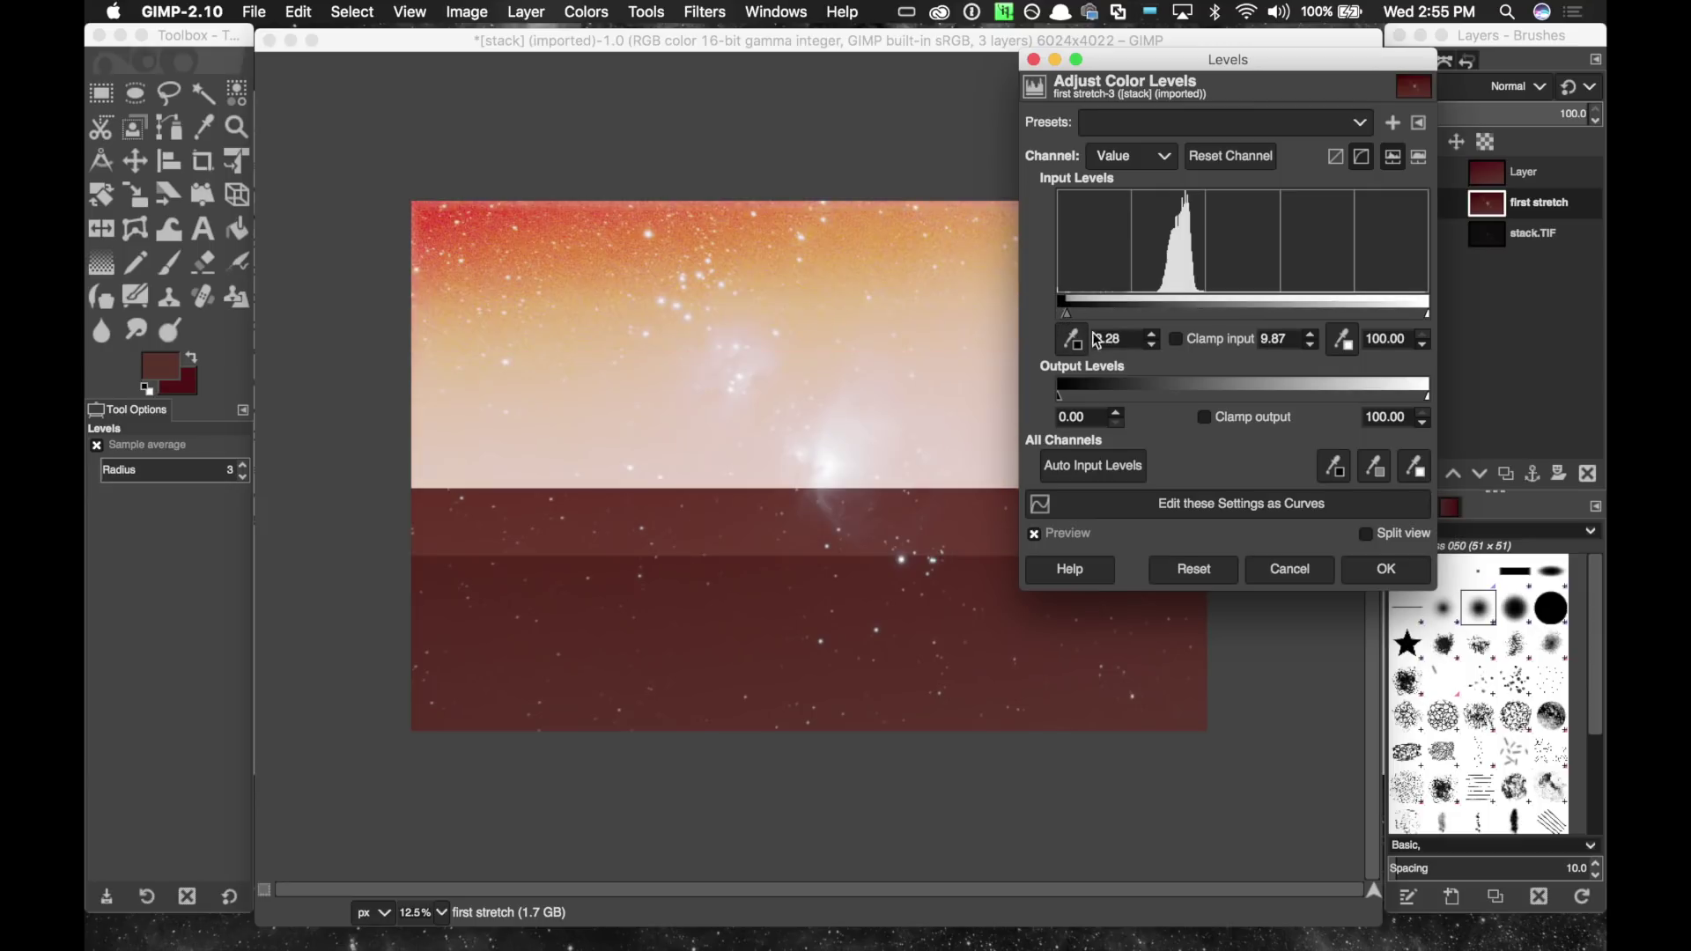
left_click(1290, 570)
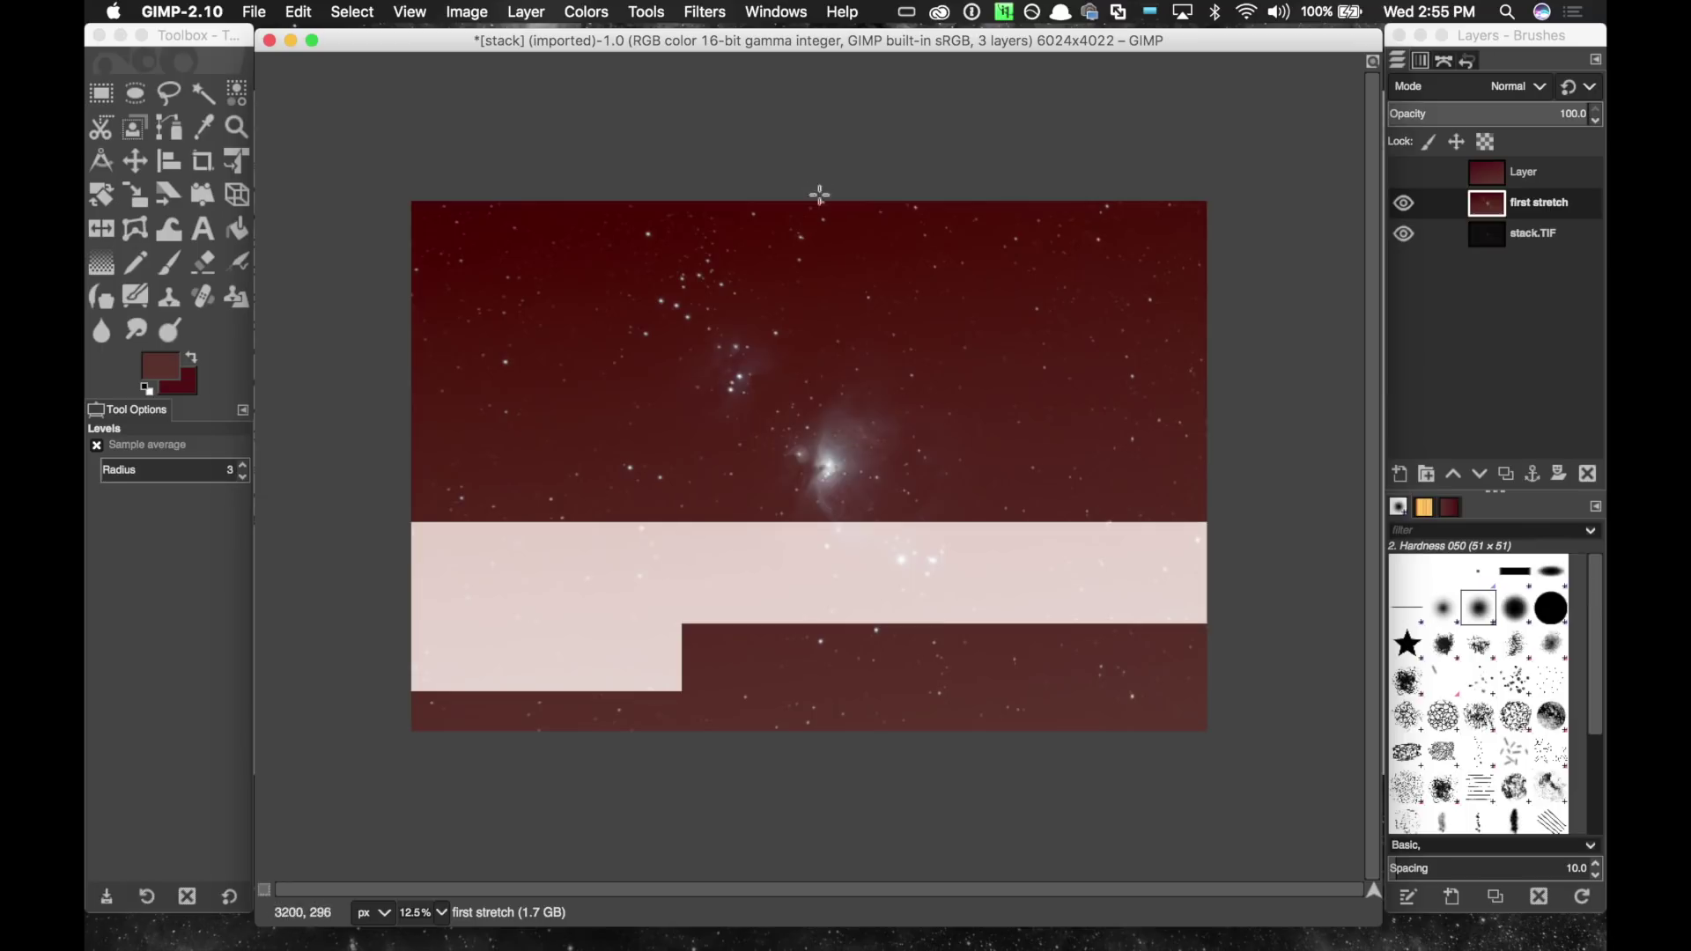
Apply a Levels adjustment to the first stretch layer with input gamma 1.21.
left_click(558, 10)
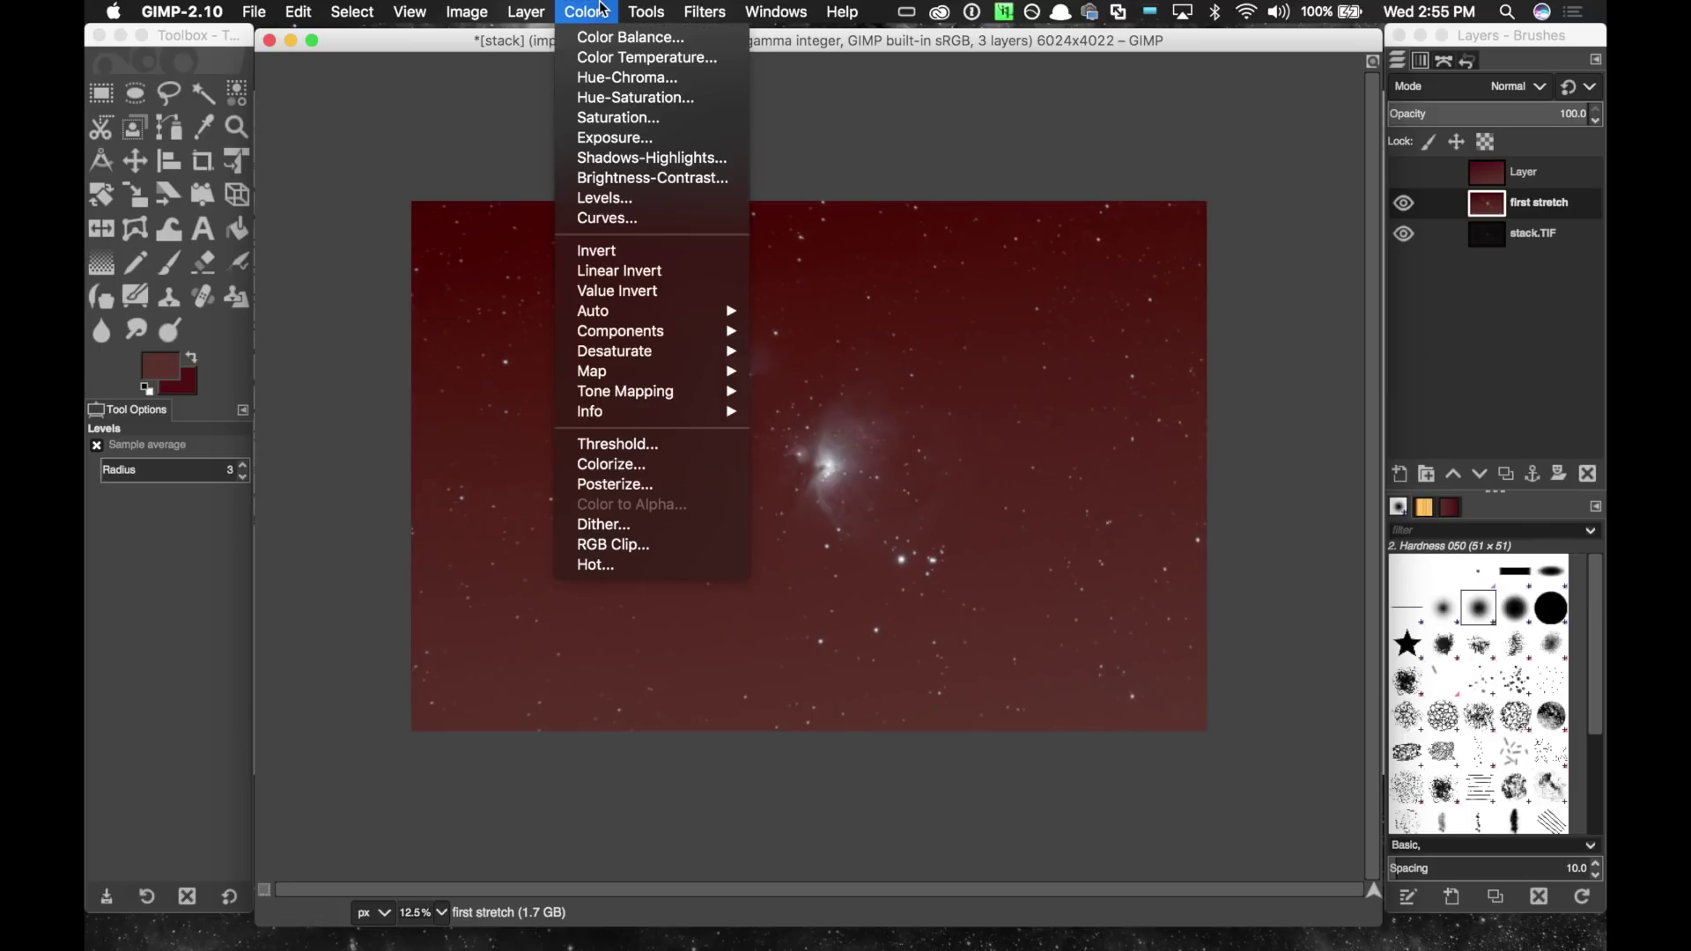
left_click(634, 204)
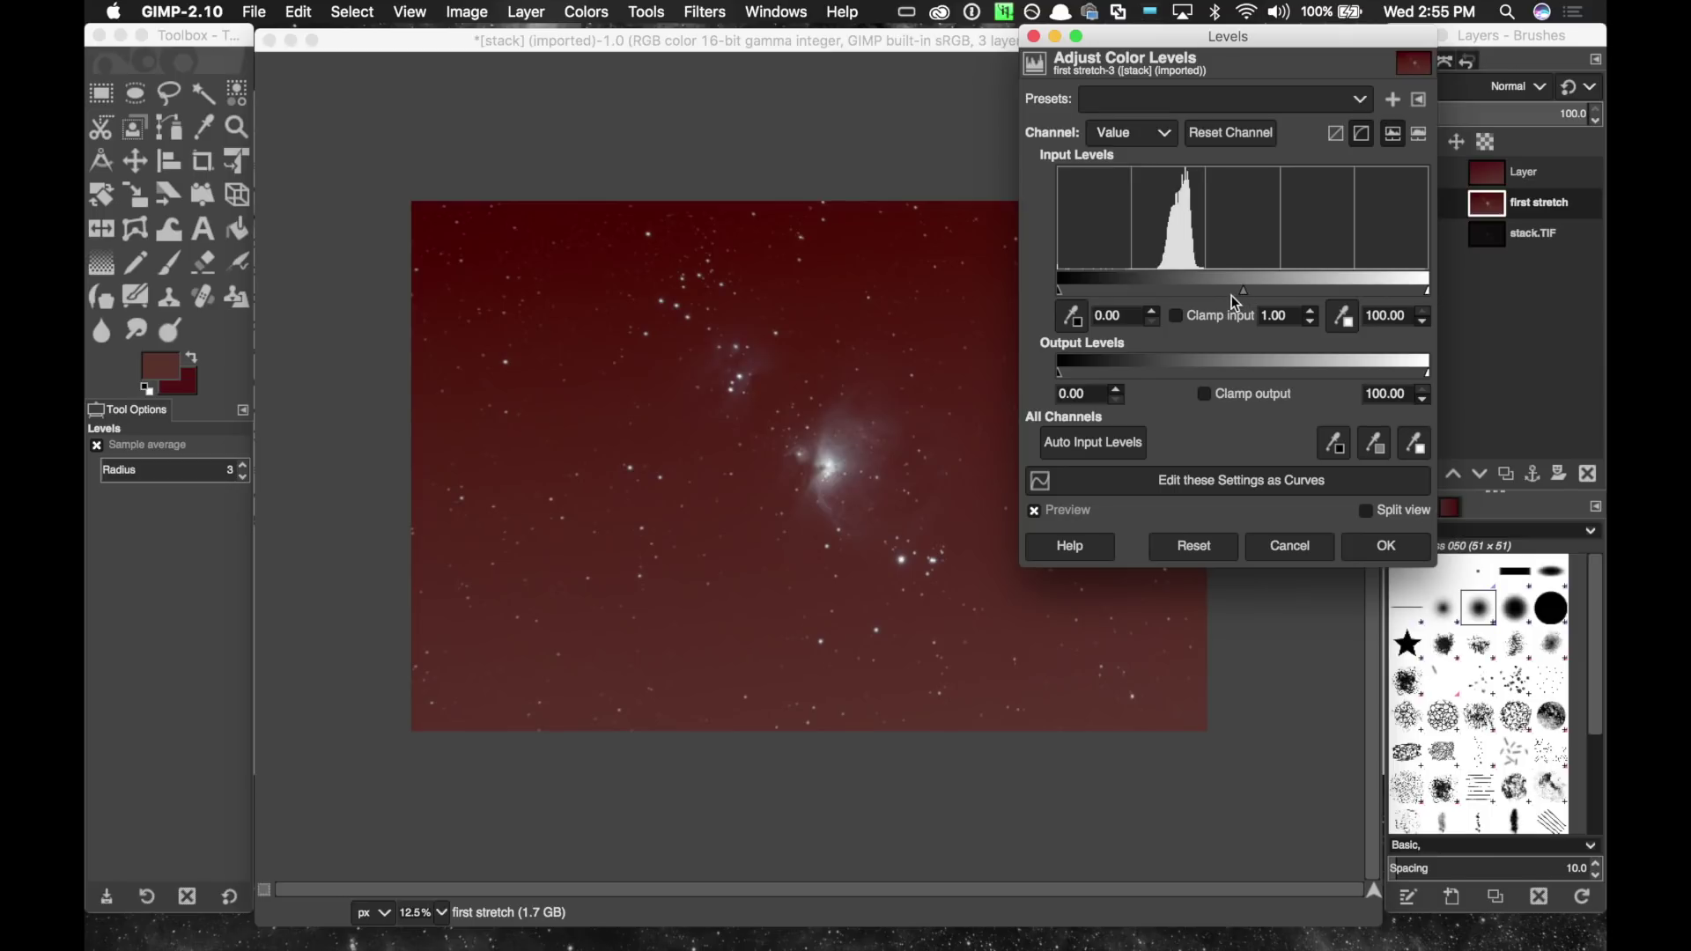
left_click_drag(1244, 294, 1228, 291)
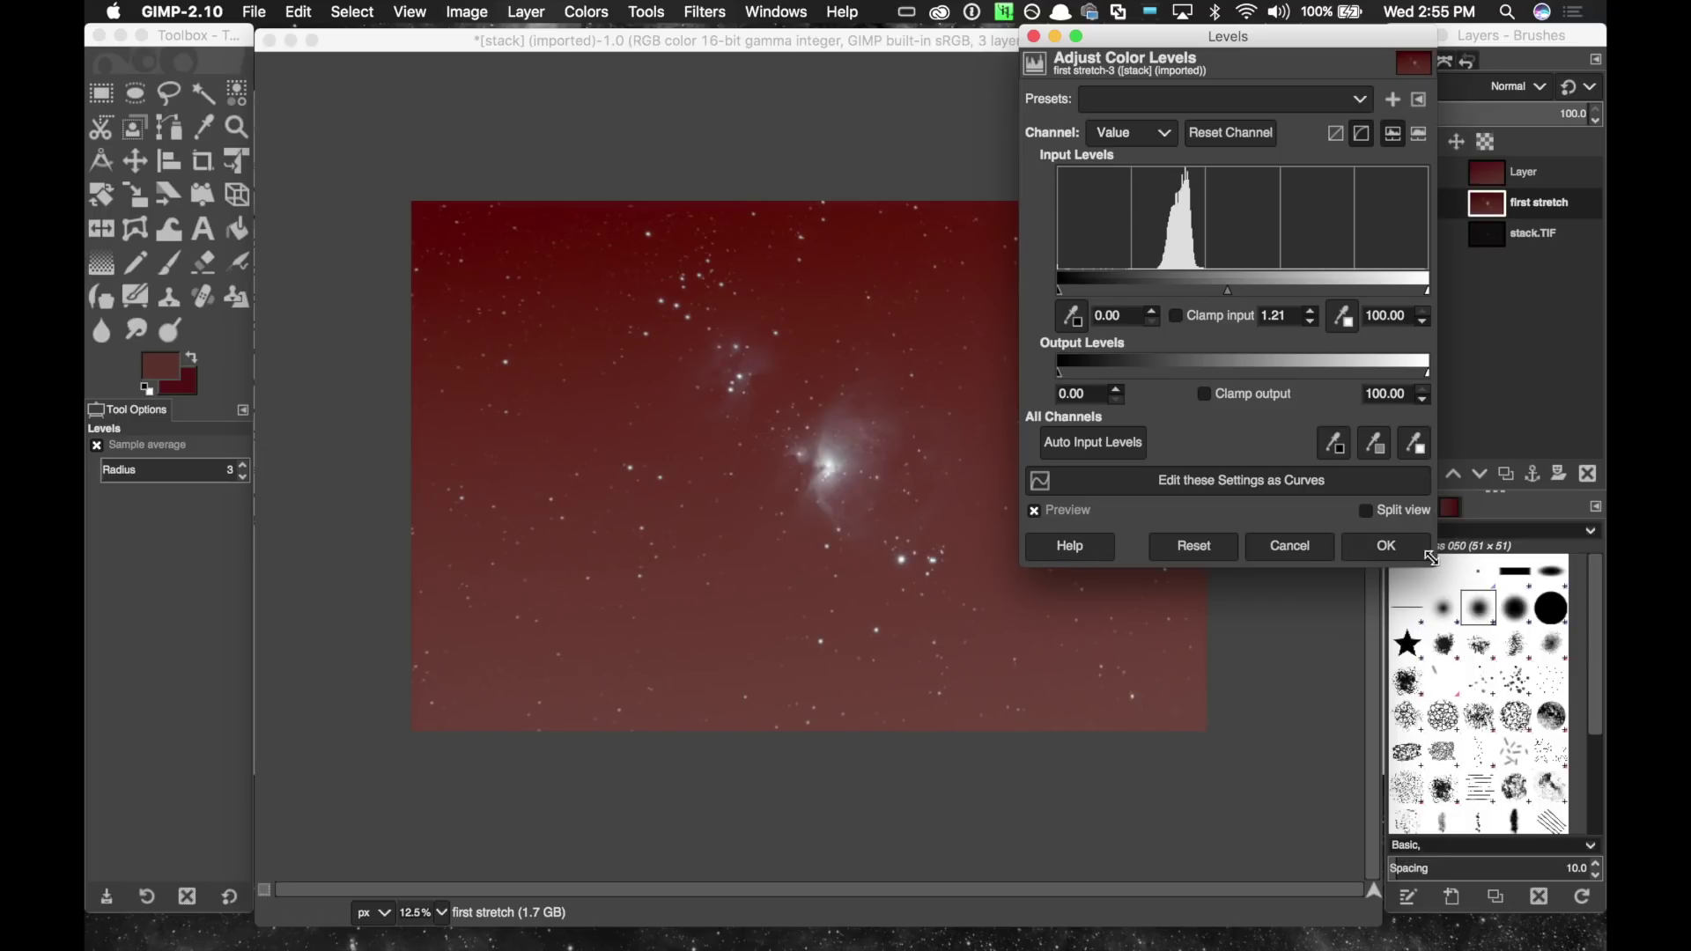
left_click(1396, 551)
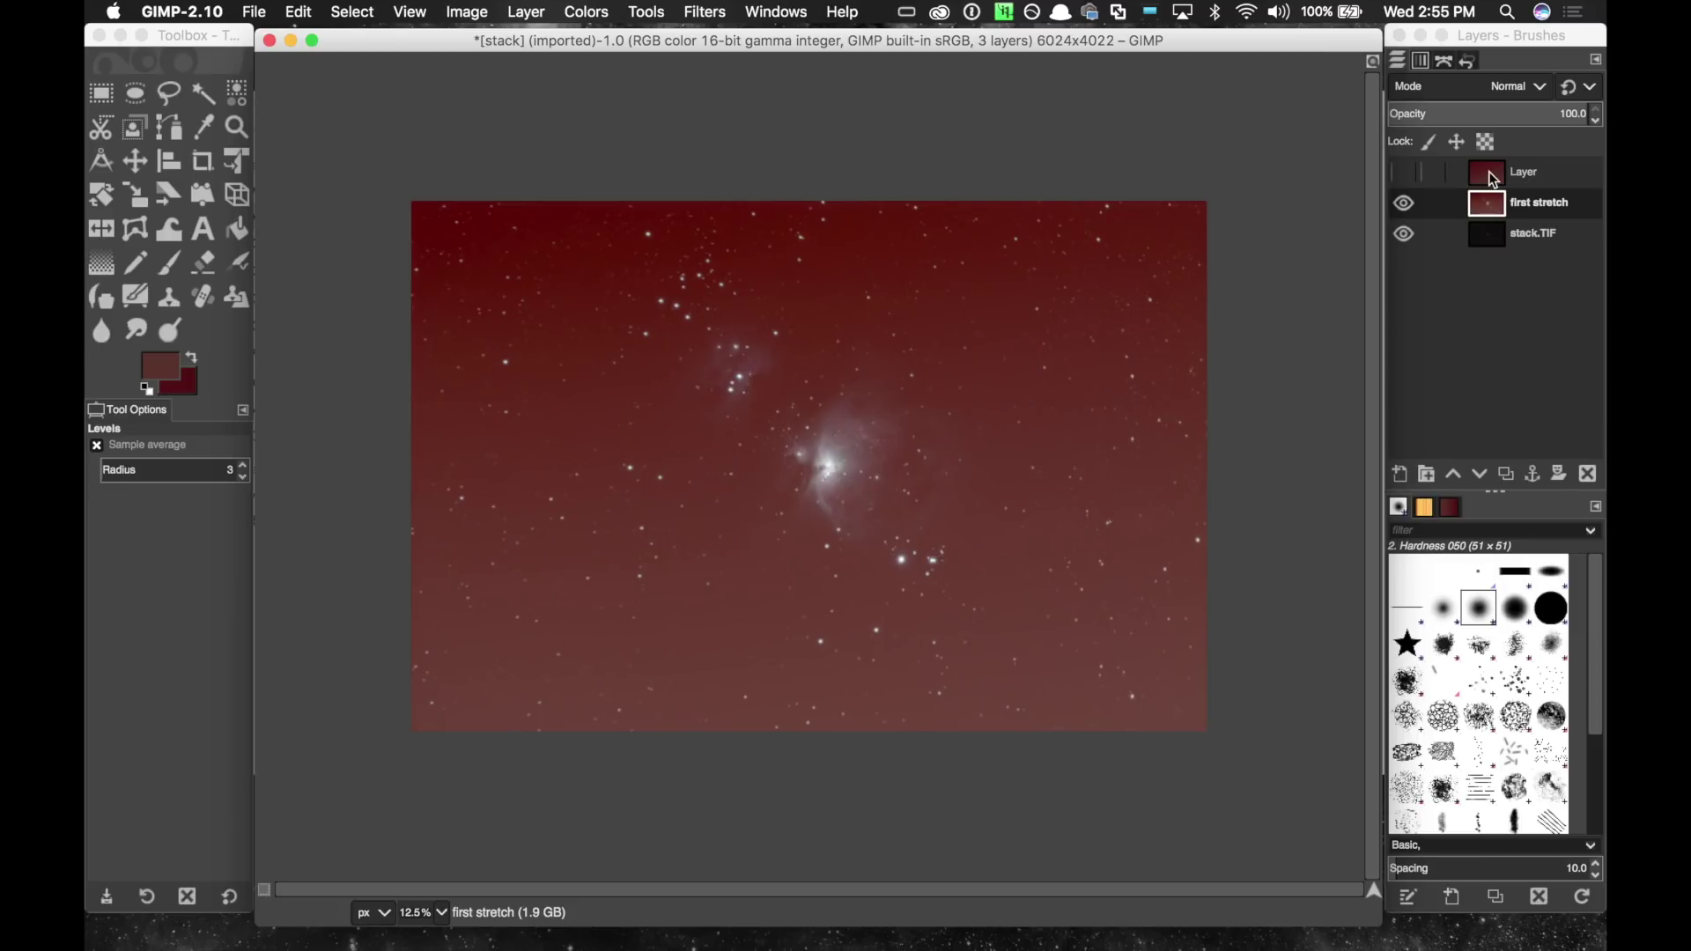
Show the red gradient layer again and merge it down into the first stretch layer.
left_click(1399, 178)
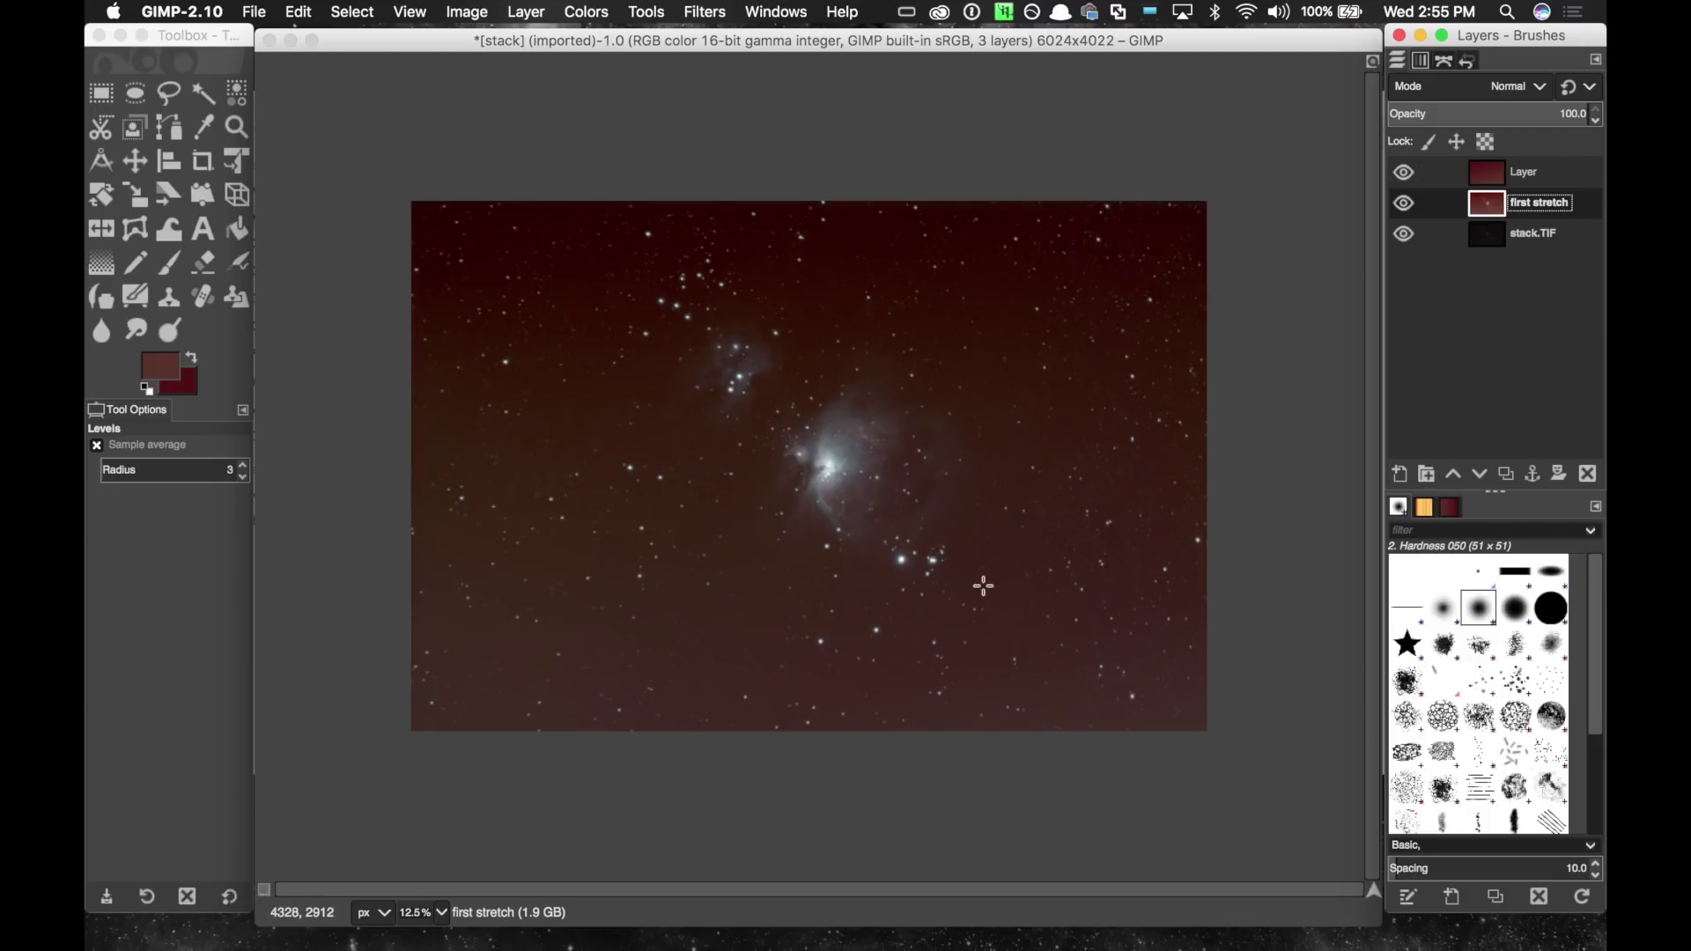
left_click(1573, 173)
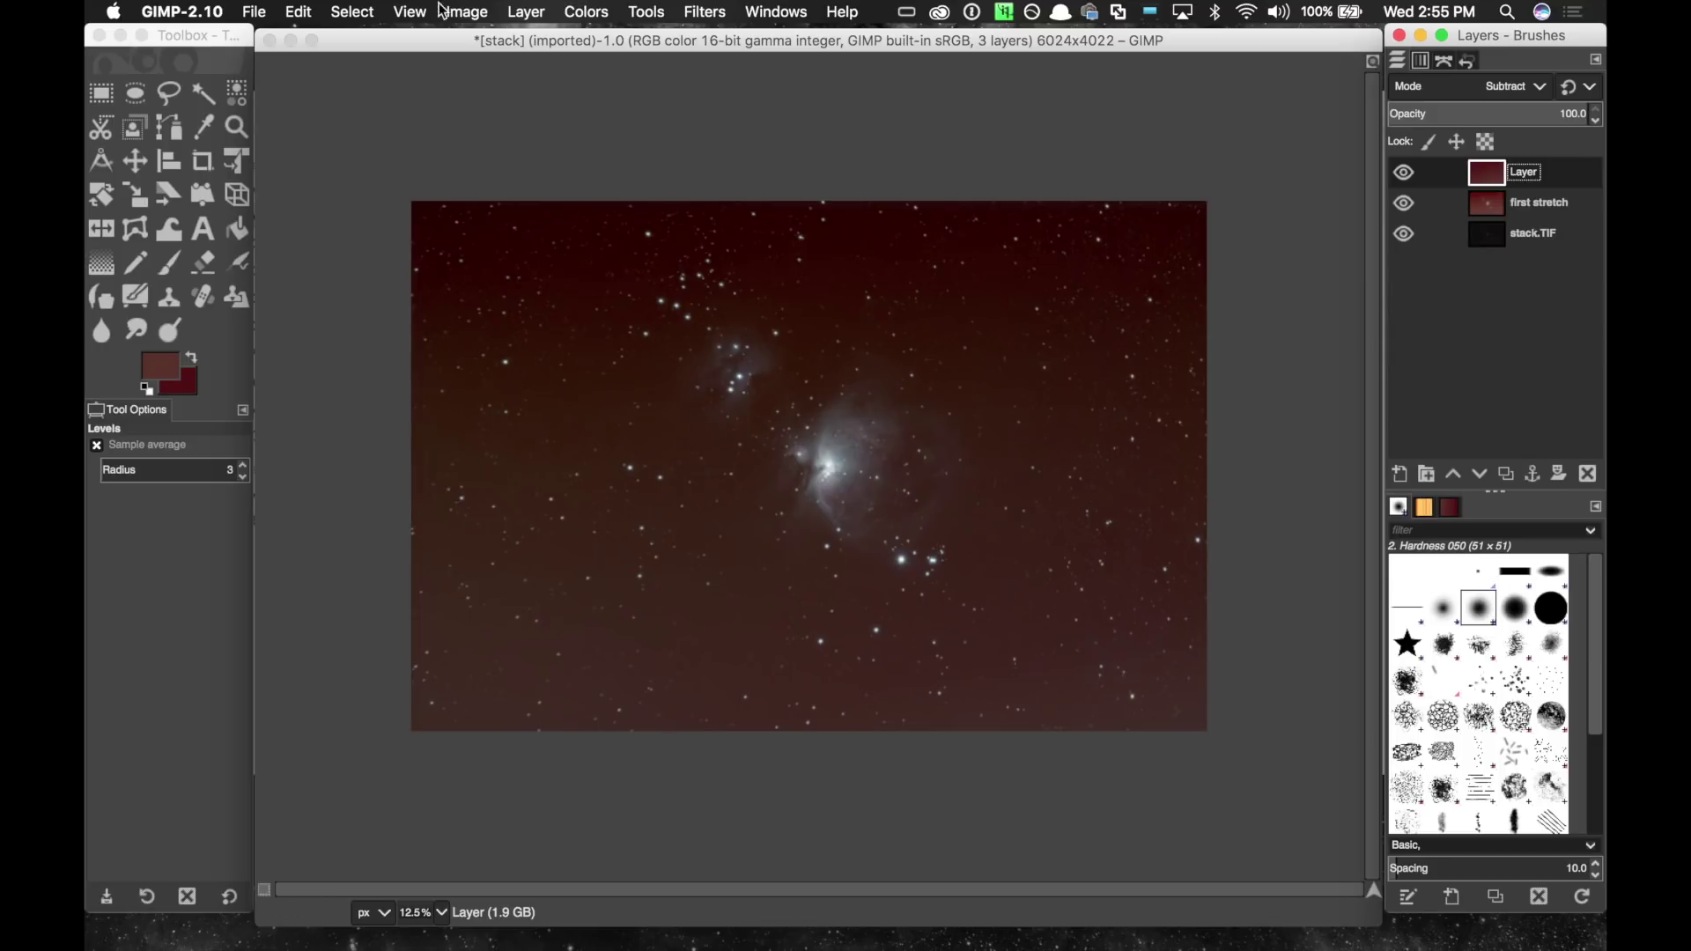
left_click(466, 10)
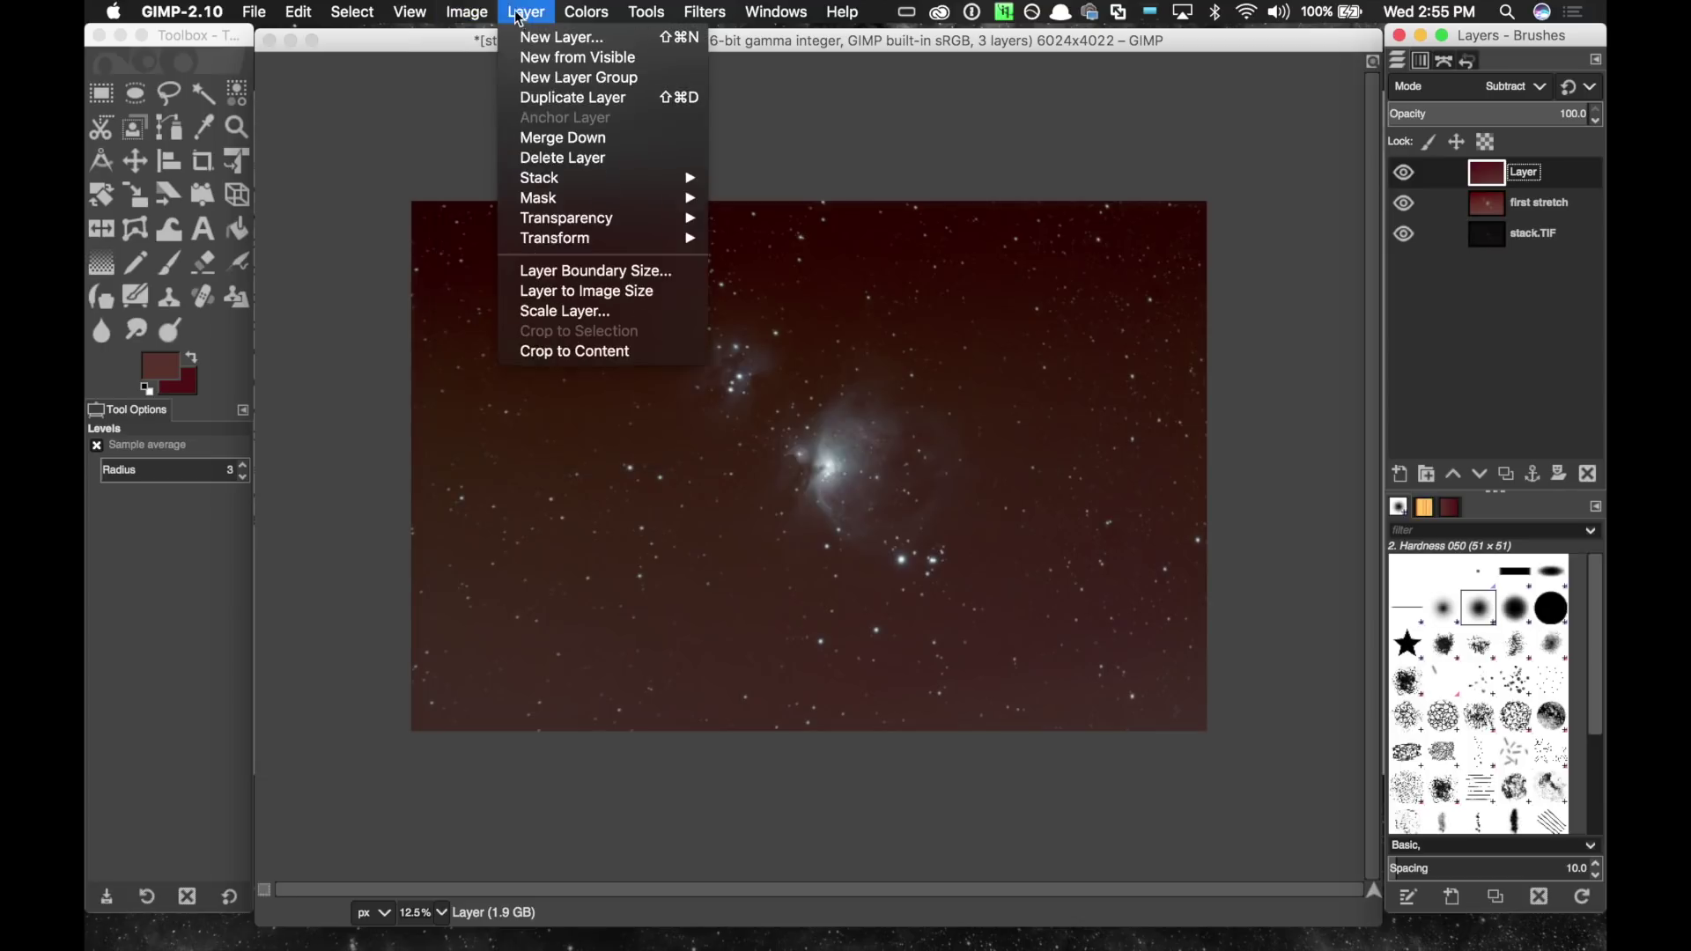
mouse_move(526, 11)
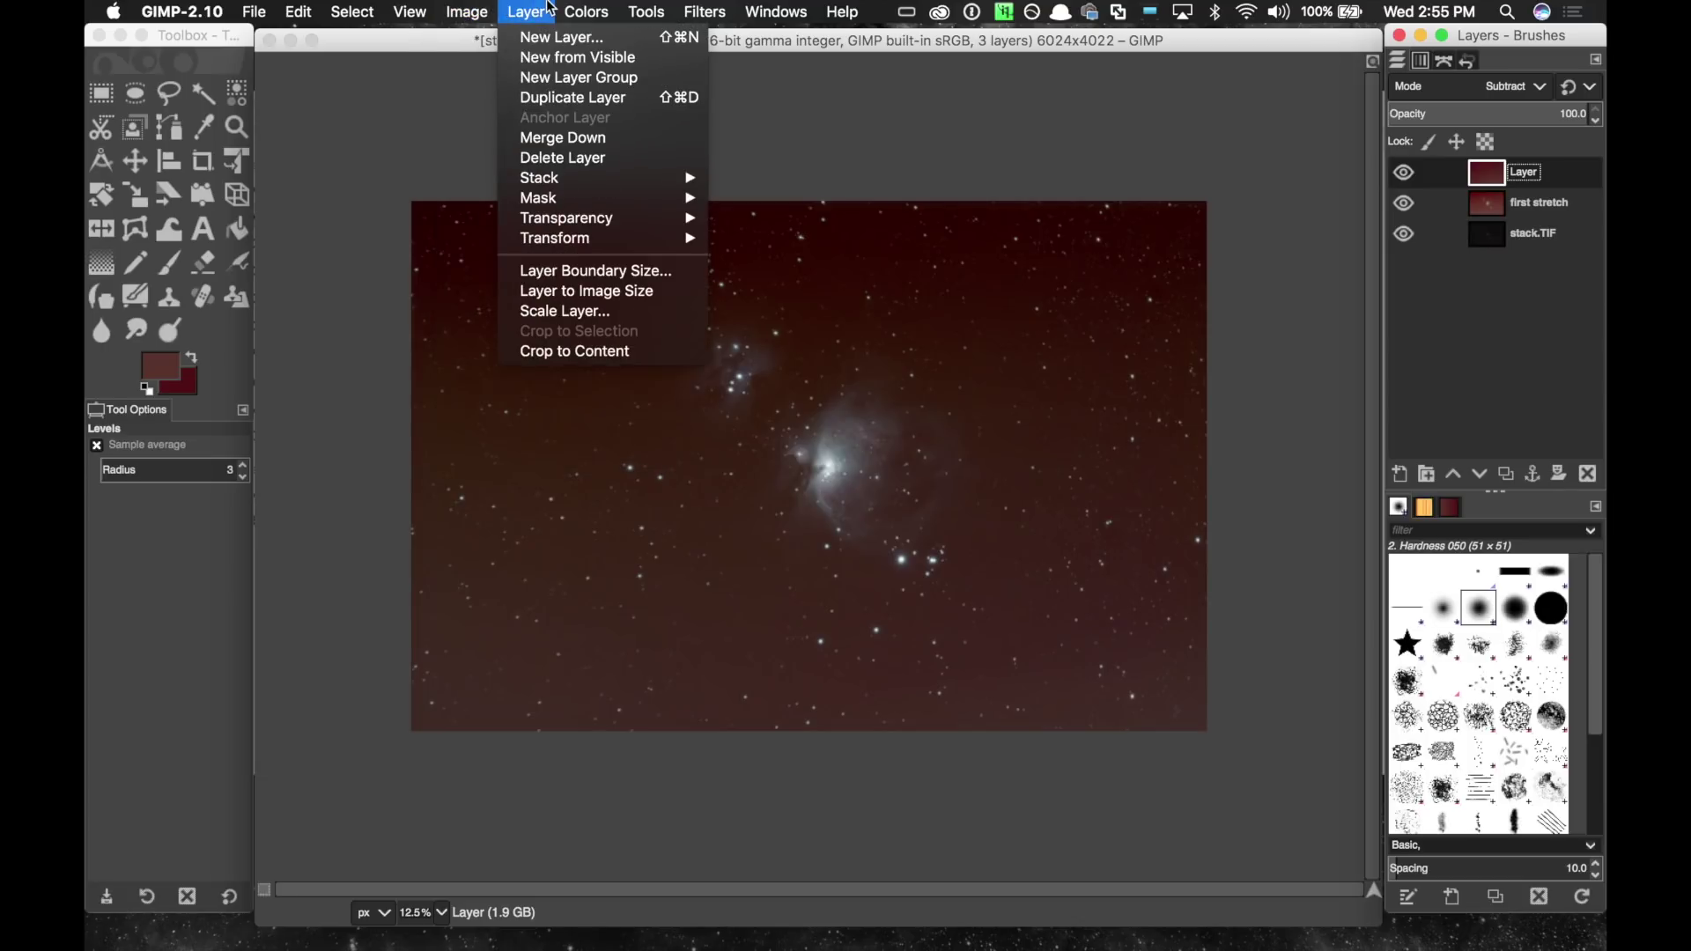
left_click(546, 136)
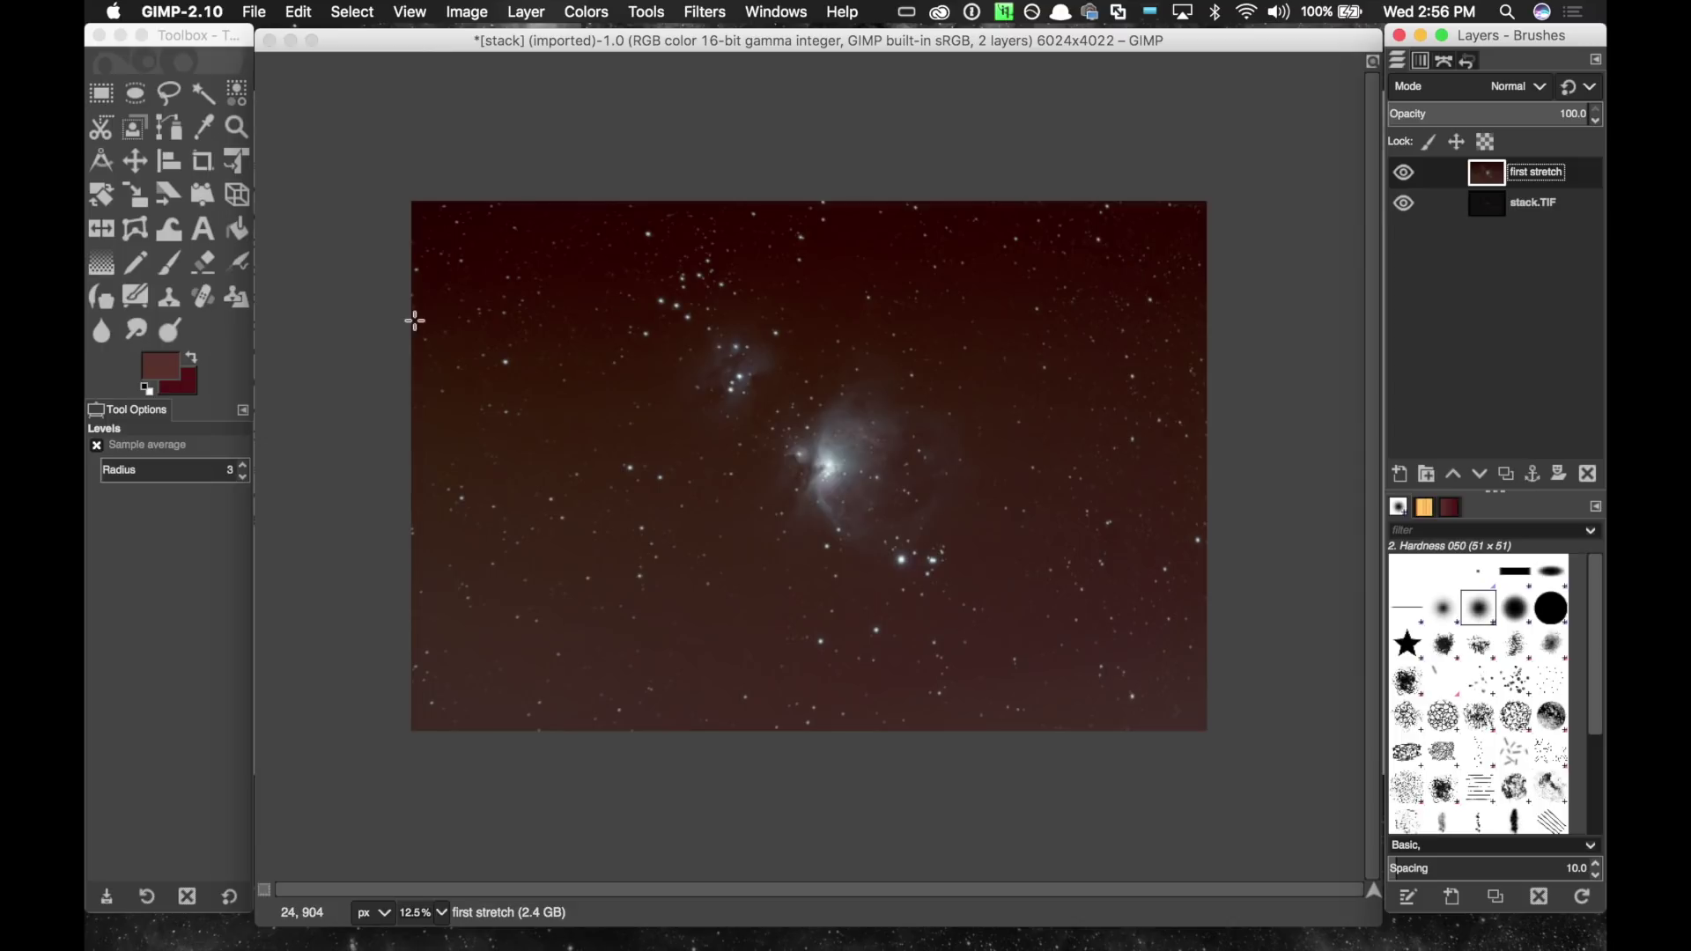
Sample the dark red sky at the image's upper edge as foreground color and the brownish lower sky as background color.
left_click(203, 127)
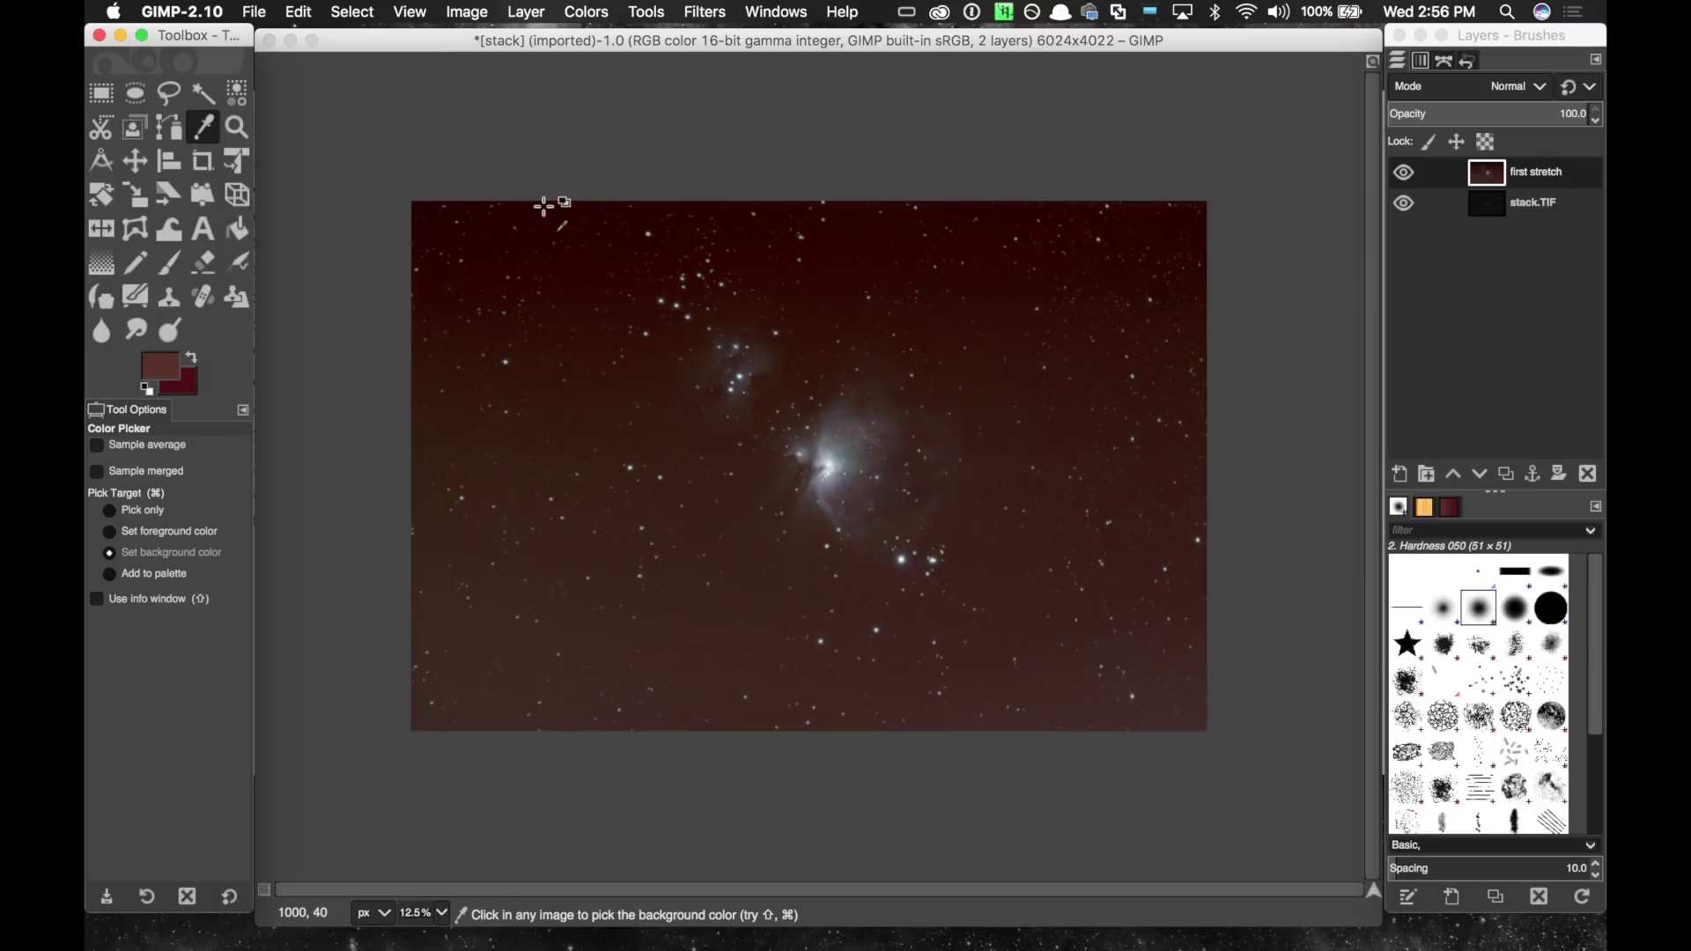
left_click(544, 206)
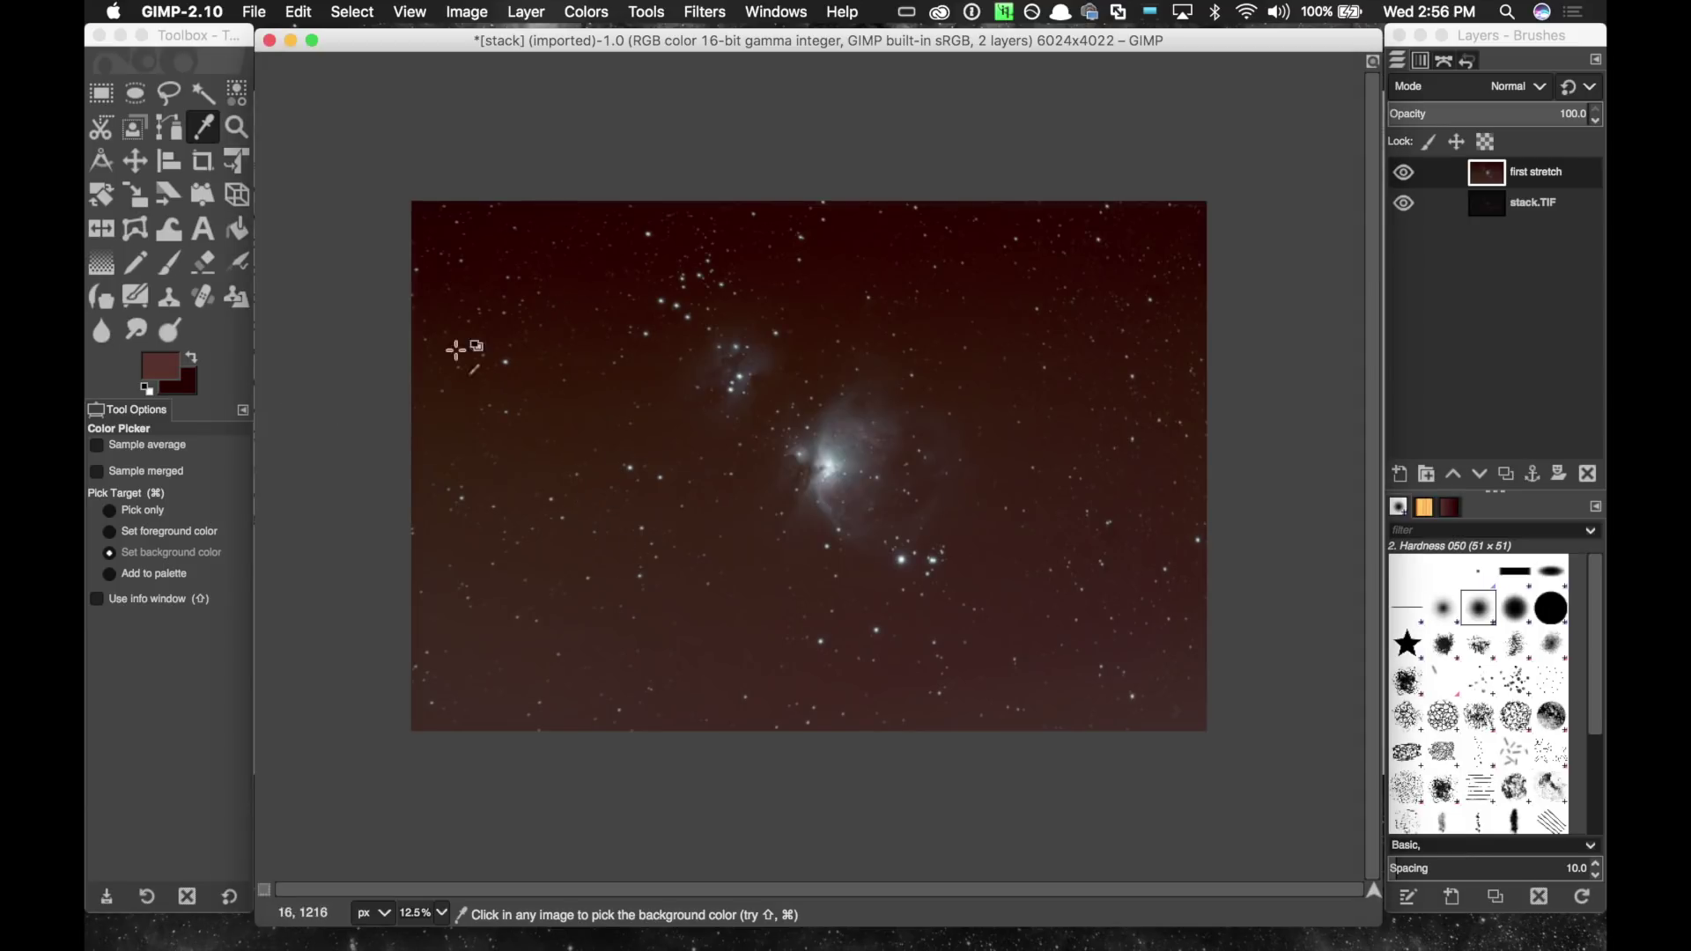
left_click(163, 531)
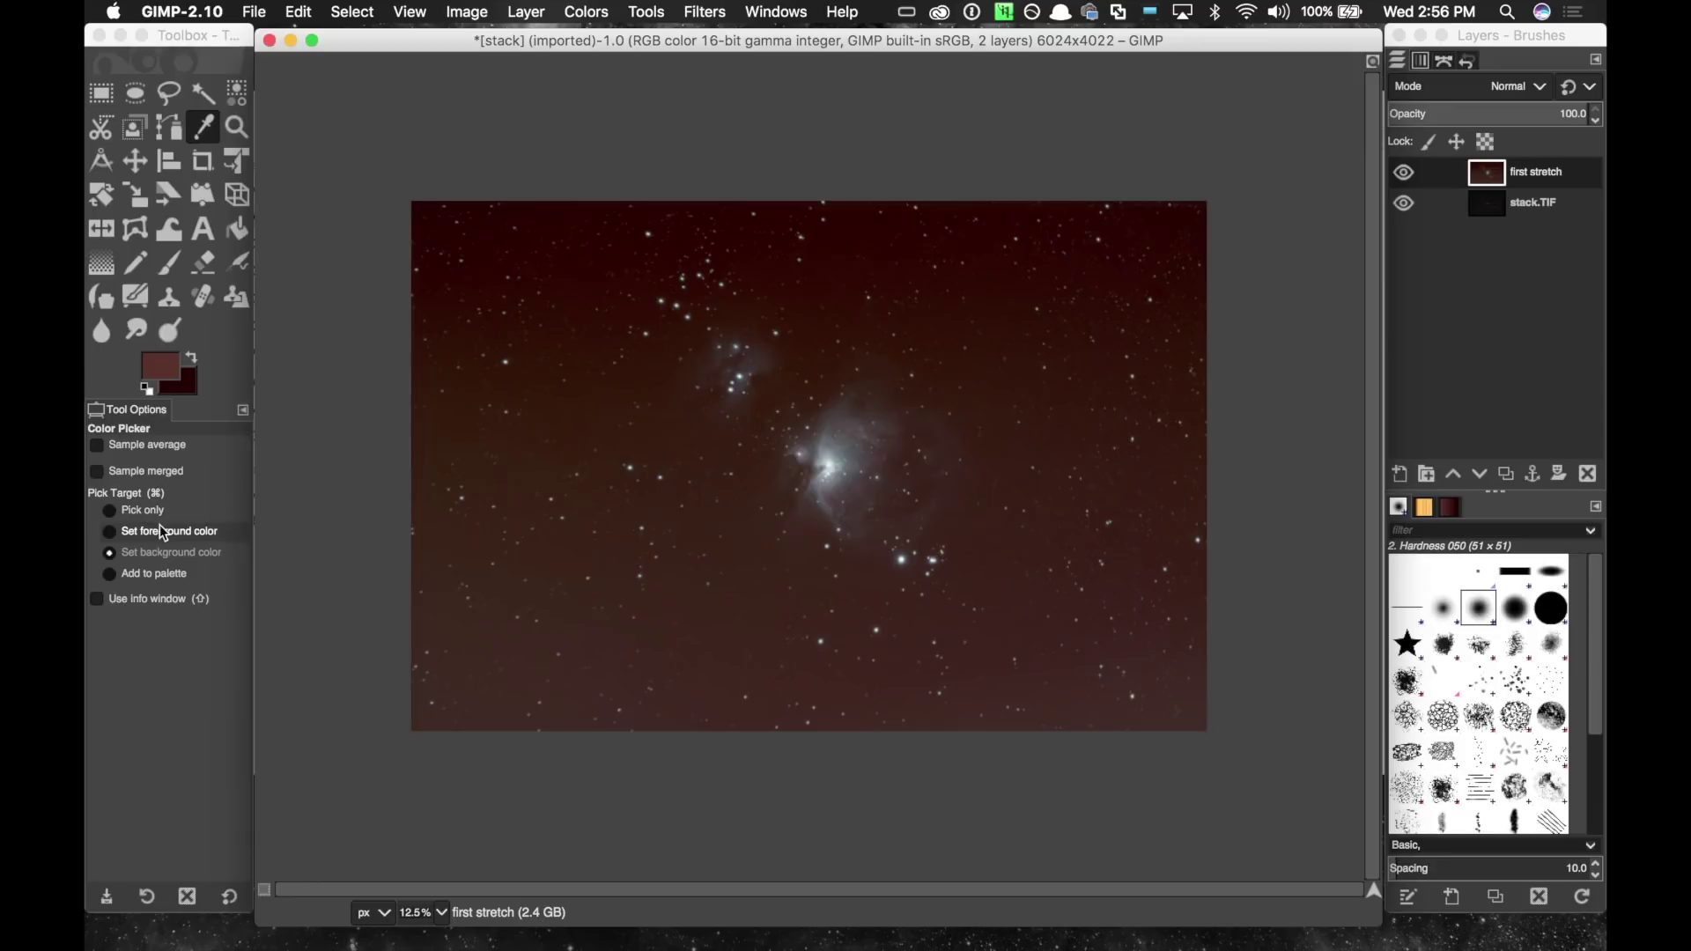
left_click(547, 205)
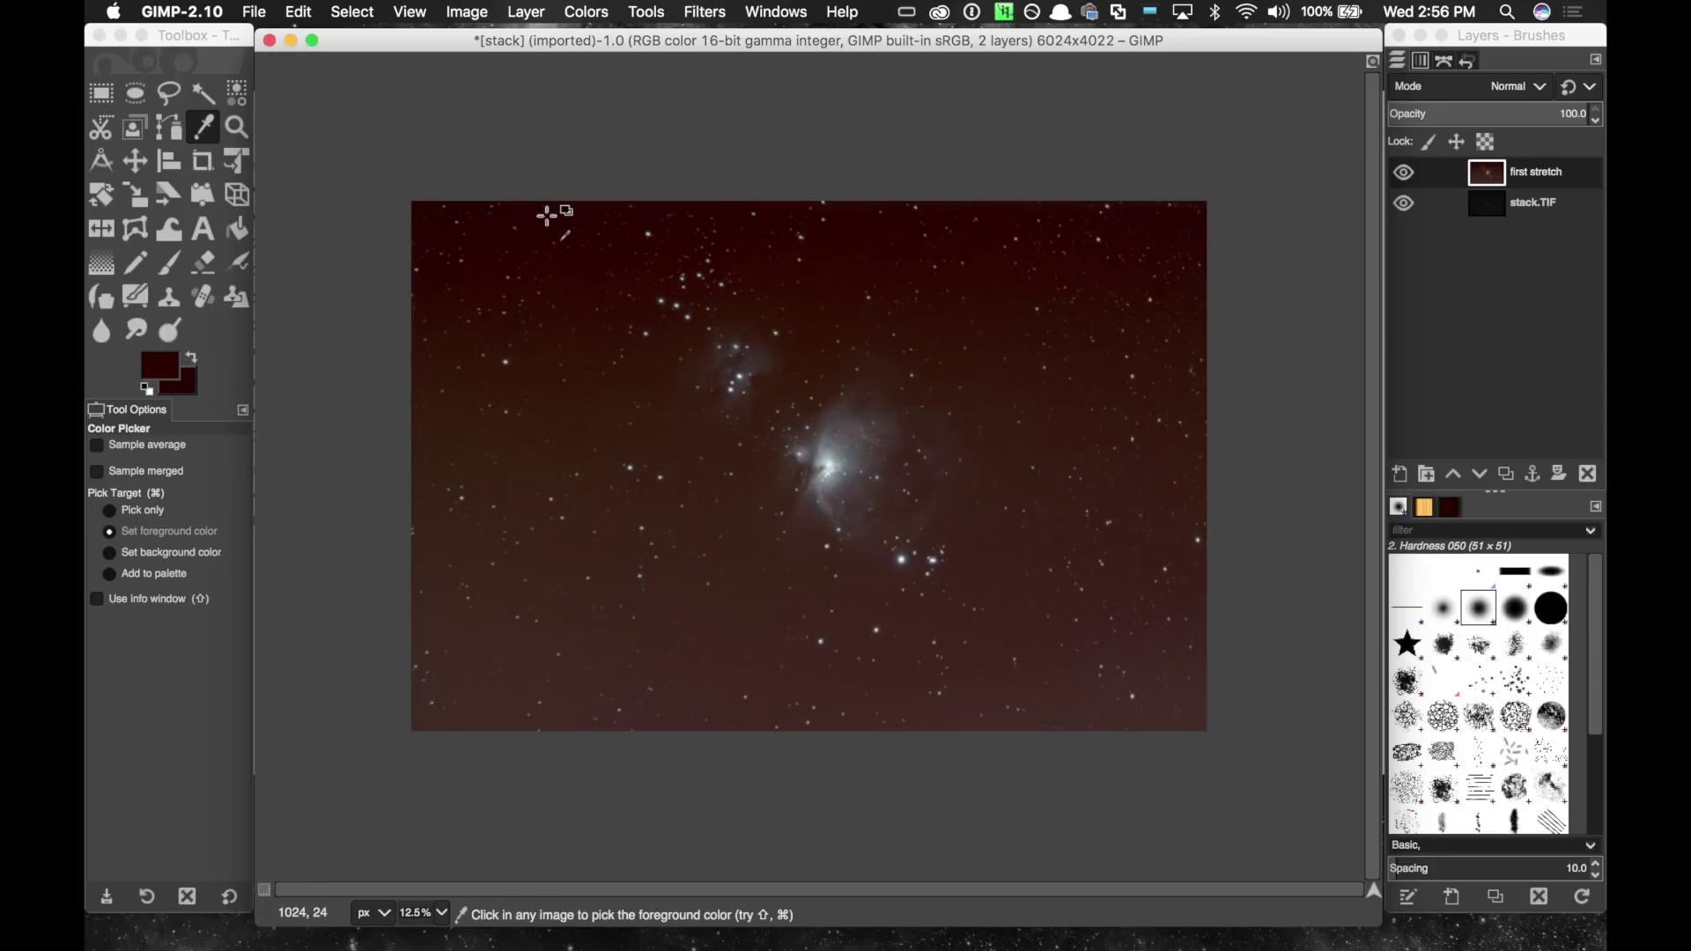
left_click(167, 552)
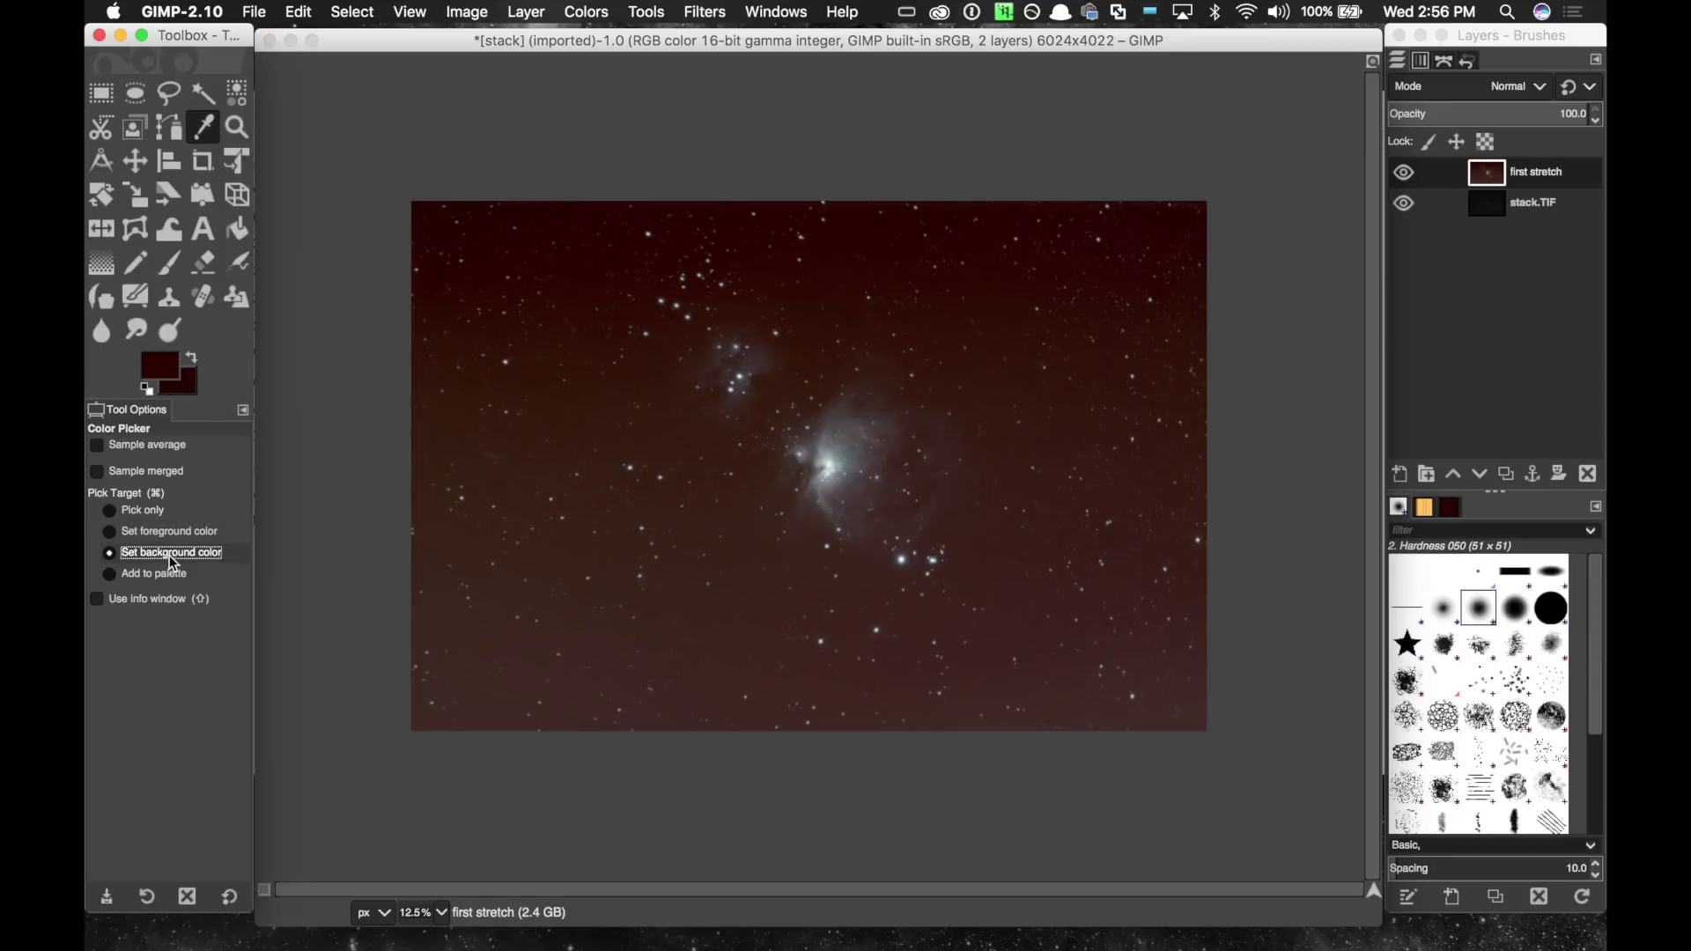
left_click(700, 656)
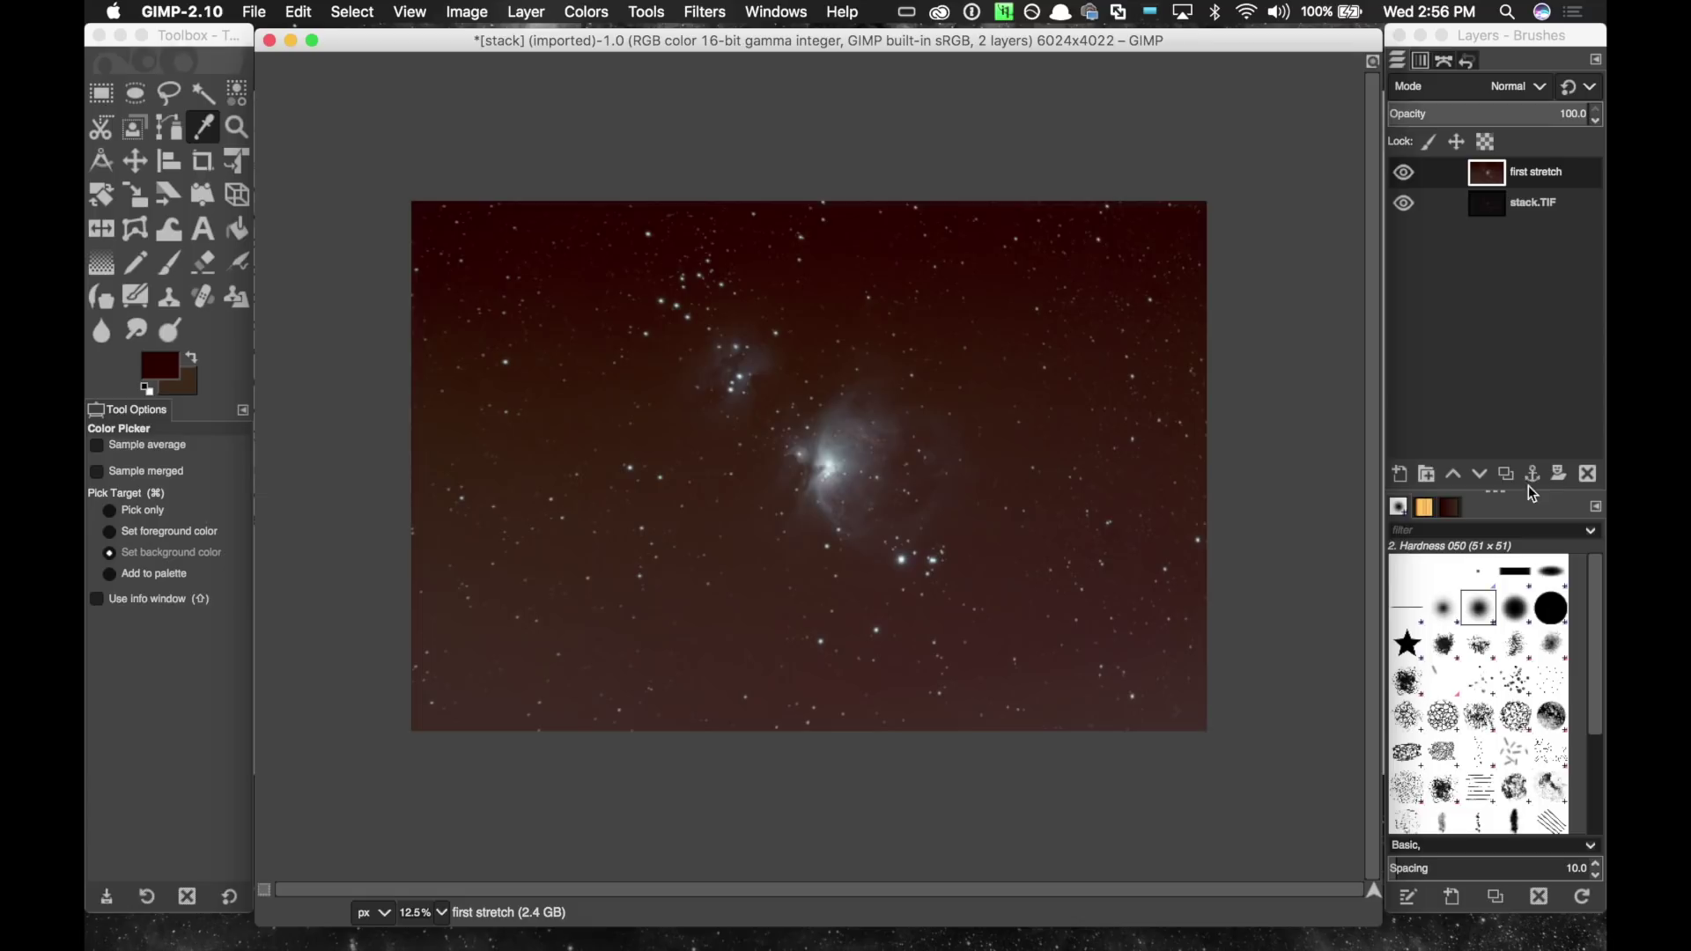
Add a transparent layer and draw a linear gradient on it from the upper-left sky to just below the image, ending about 1688, 4256 px.
left_click(1409, 475)
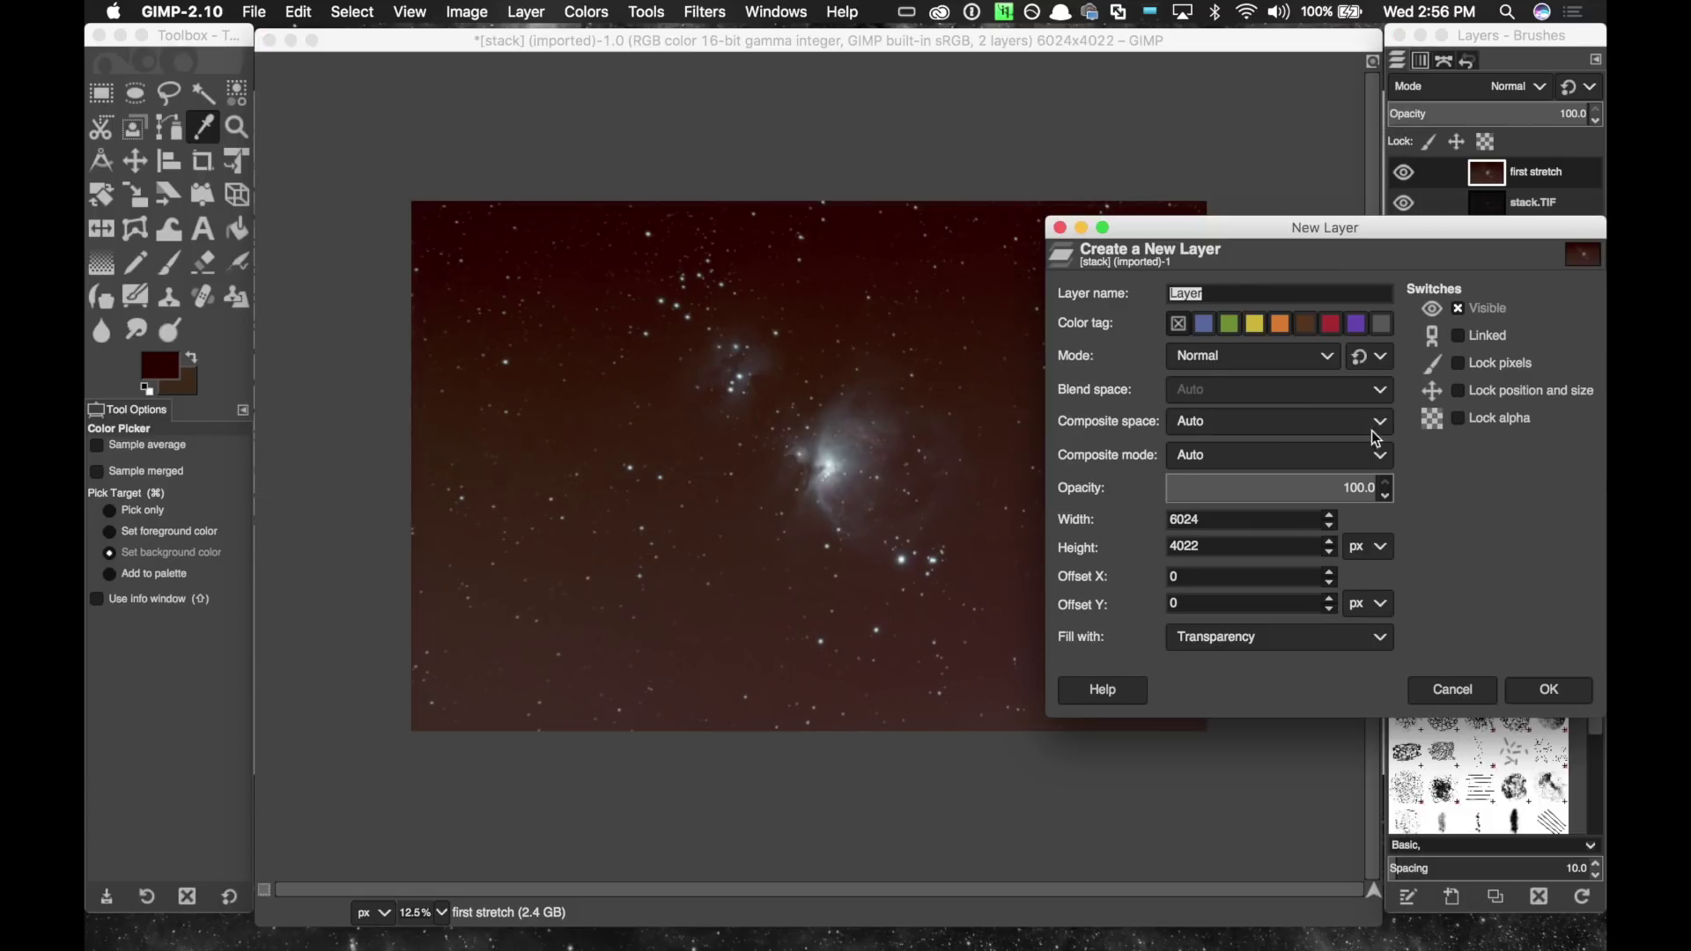
left_click(1537, 680)
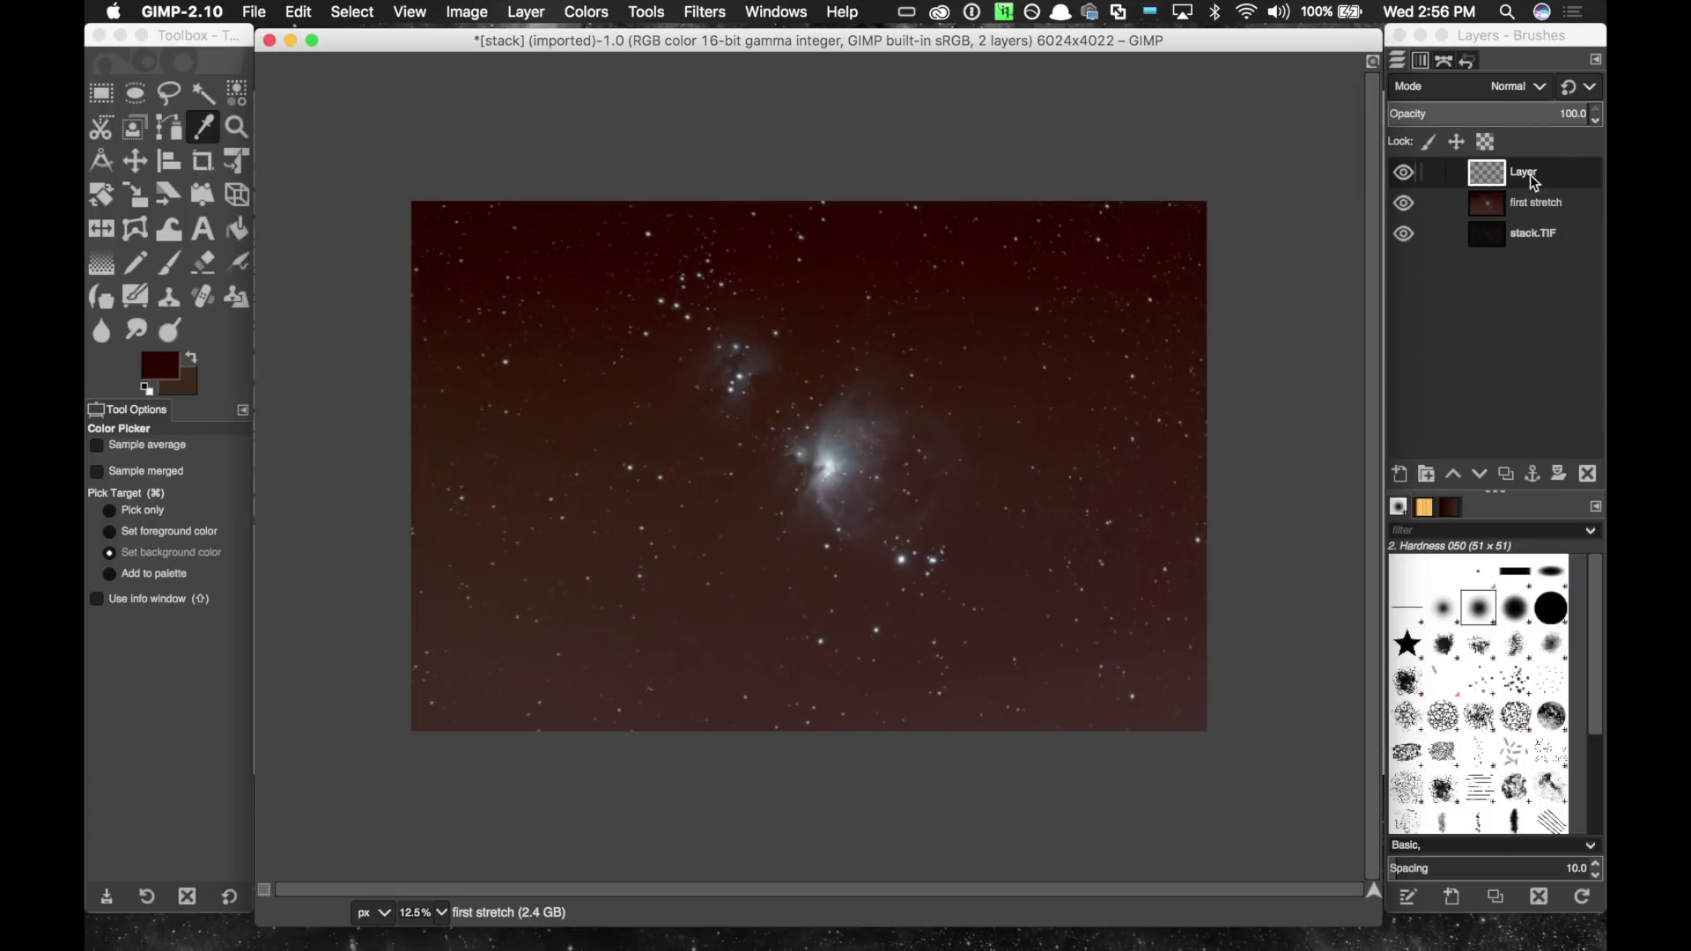
left_click(101, 262)
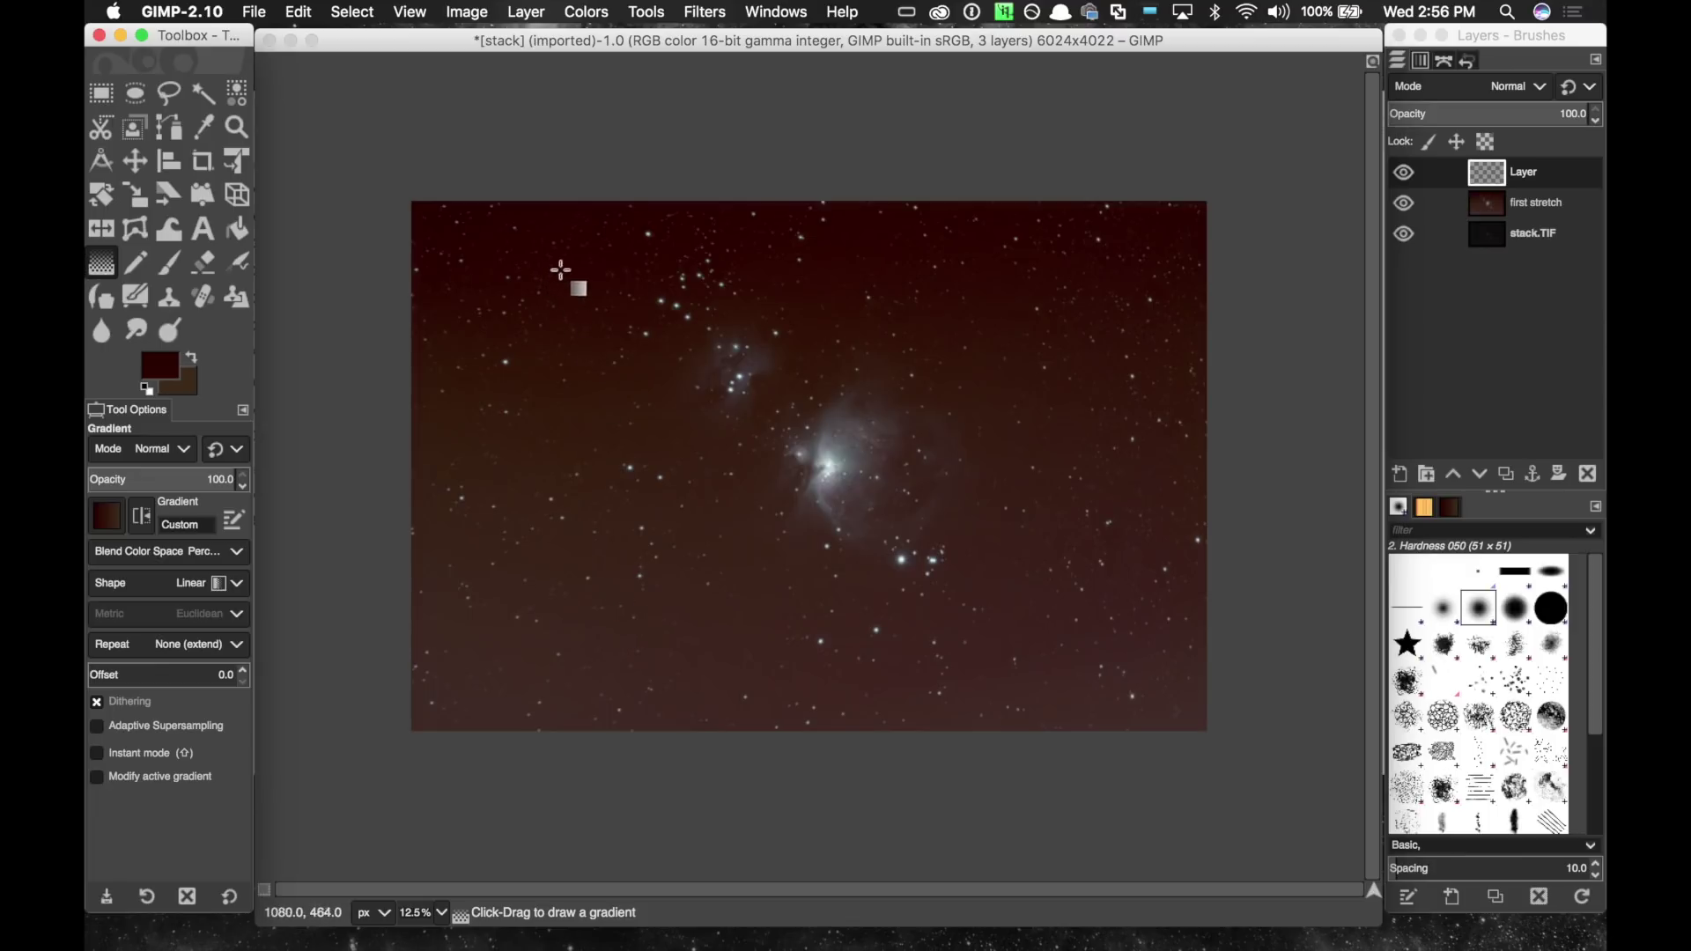
left_click_drag(523, 248, 592, 620)
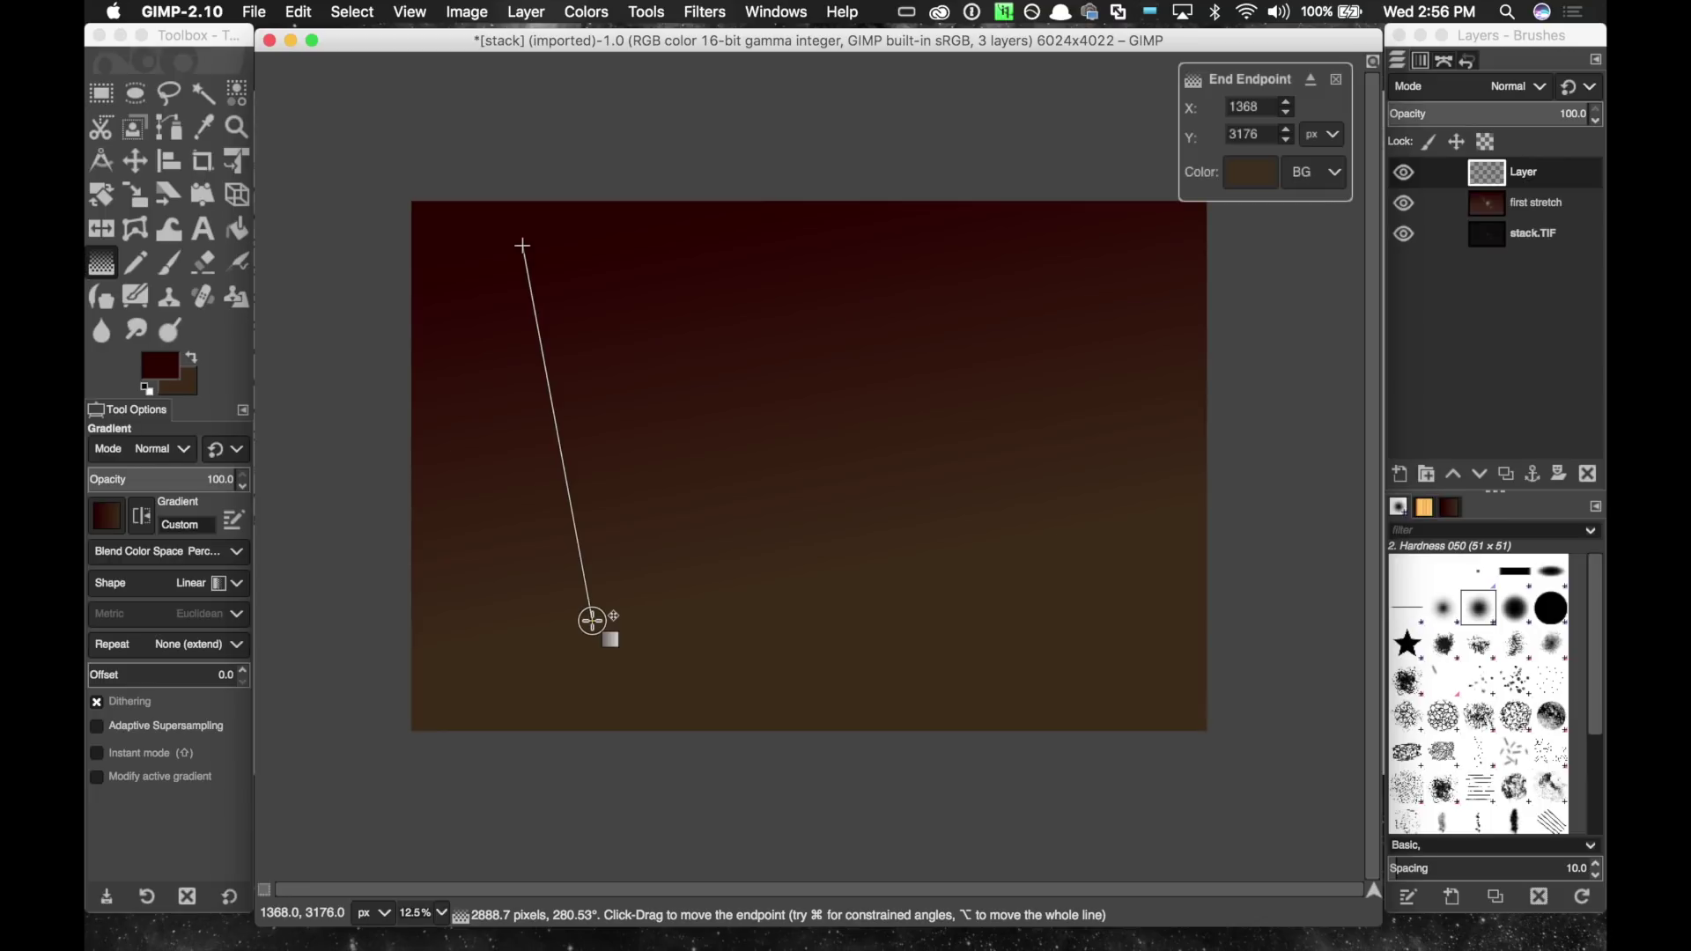
left_click_drag(592, 621, 643, 825)
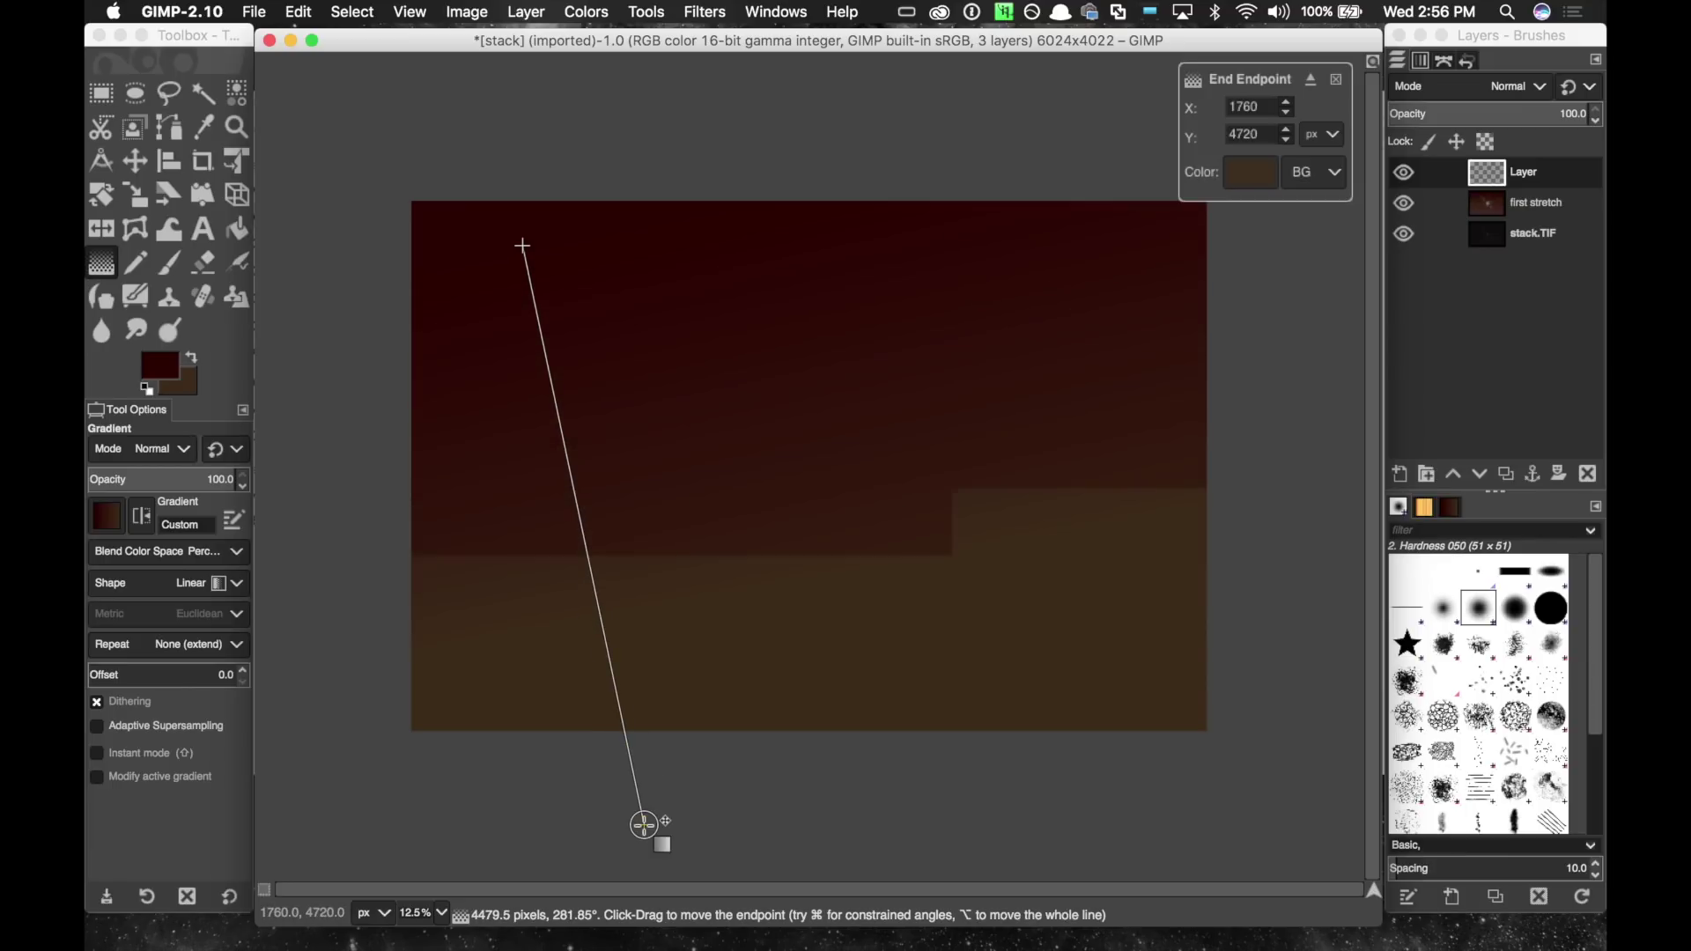
left_click_drag(644, 825, 635, 763)
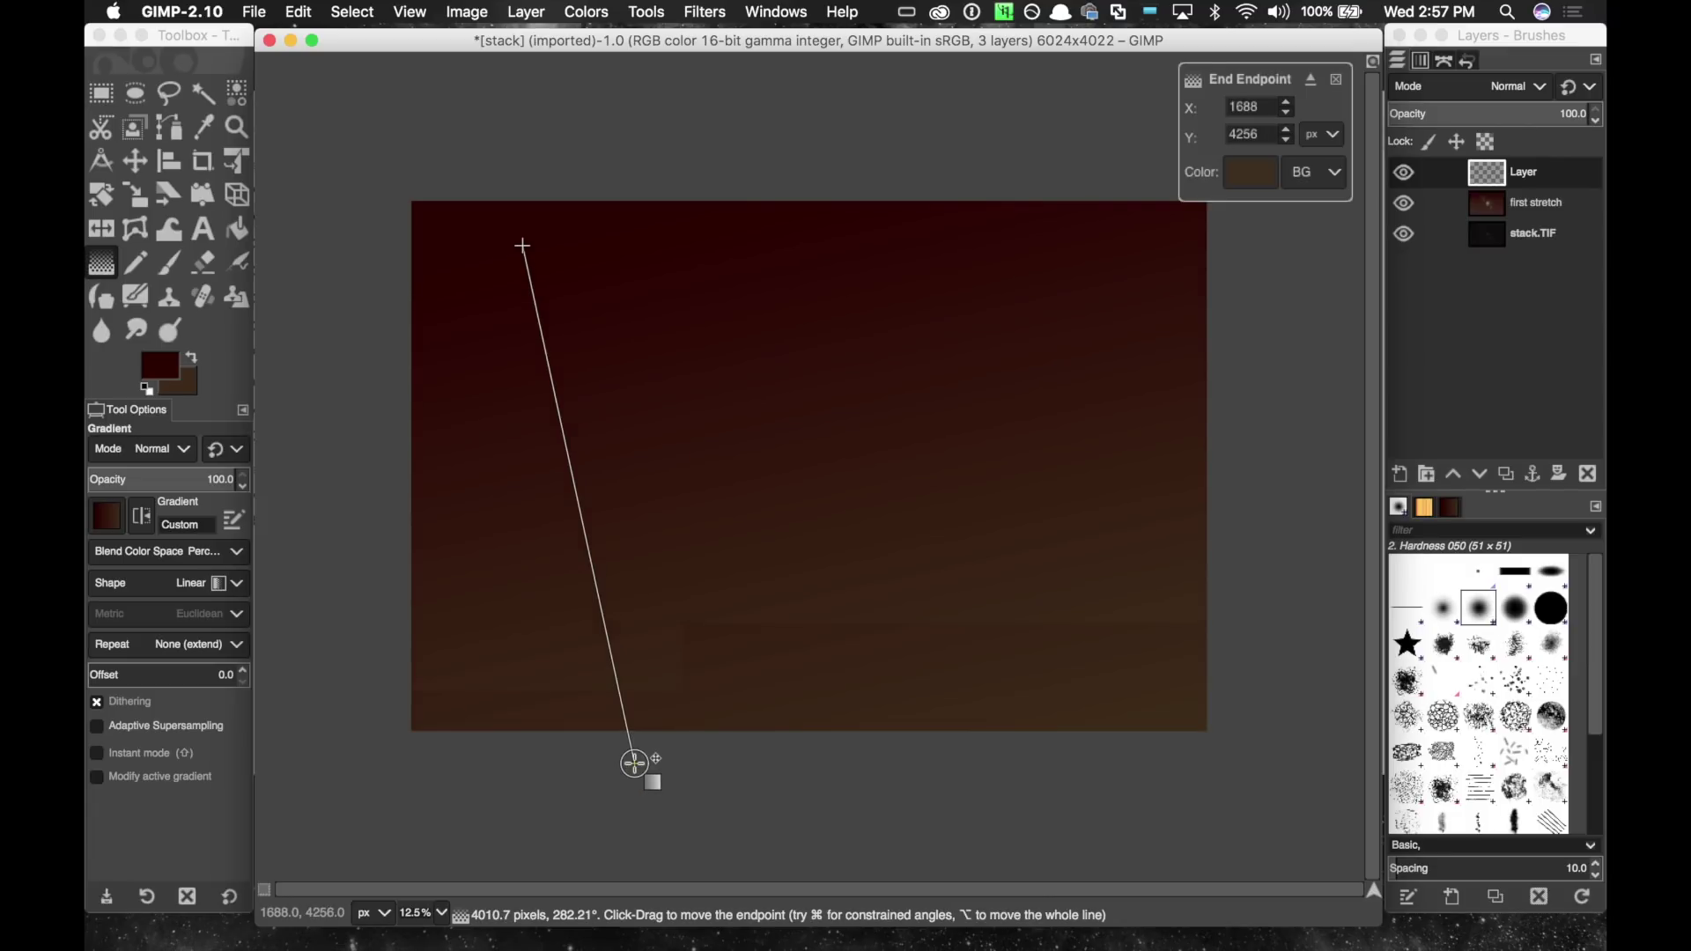
Set the new gradient layer's mode to Subtract and move the gradient's end point to about 1928, 4456 px.
left_click(1407, 173)
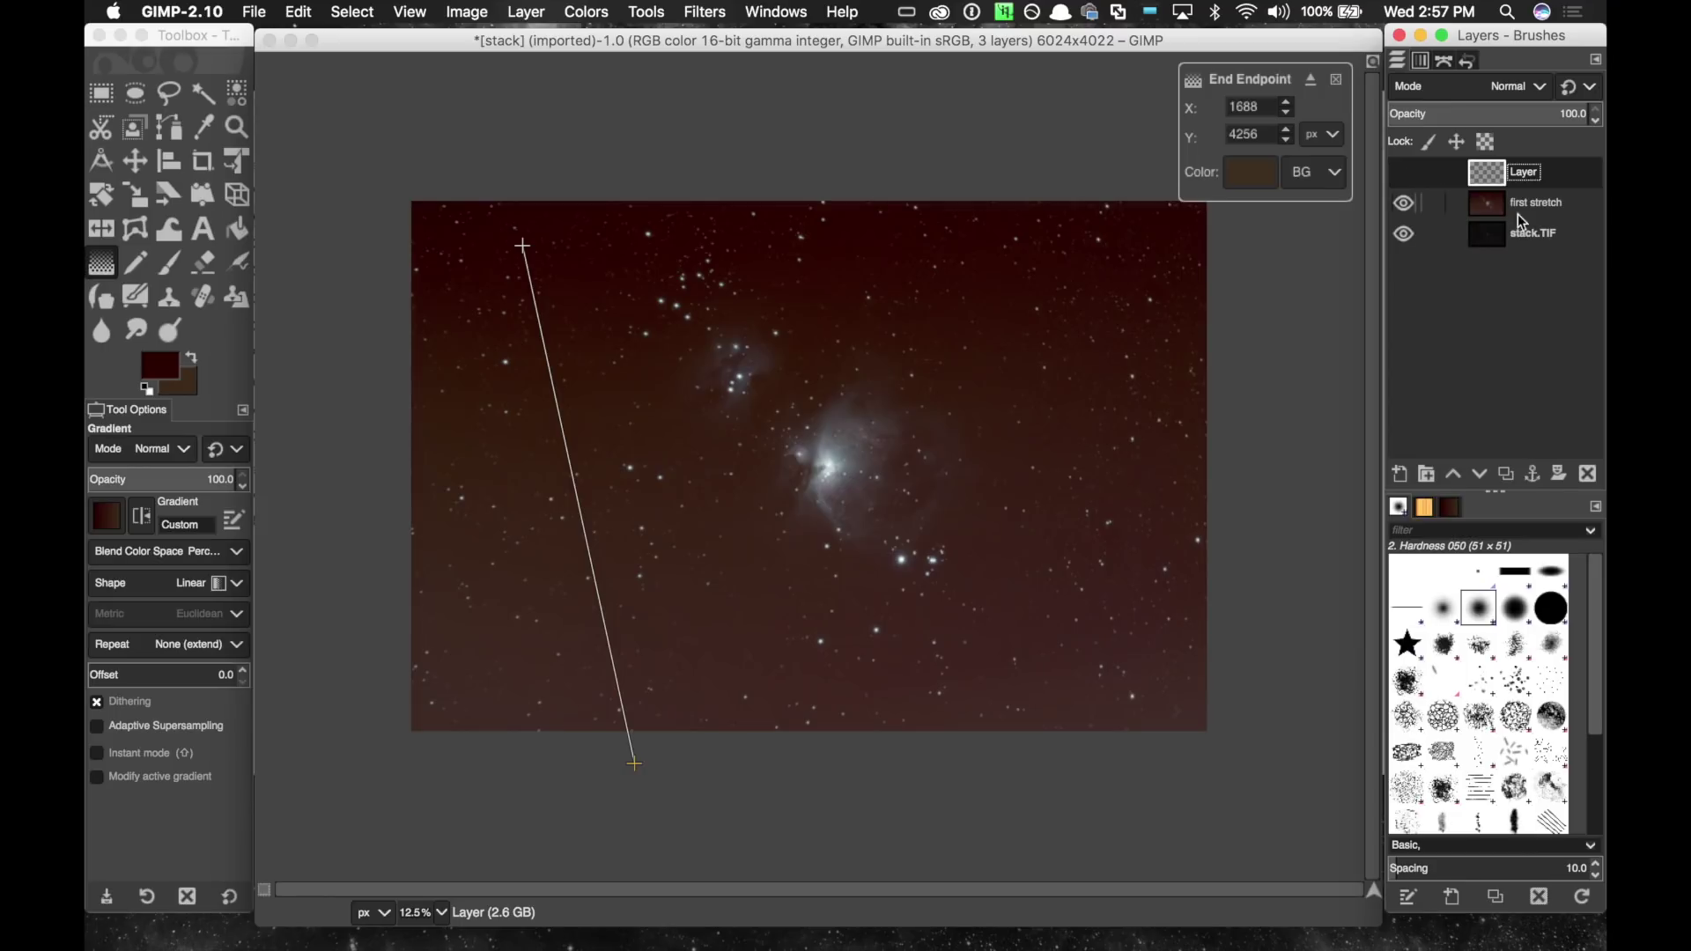
left_click(1407, 180)
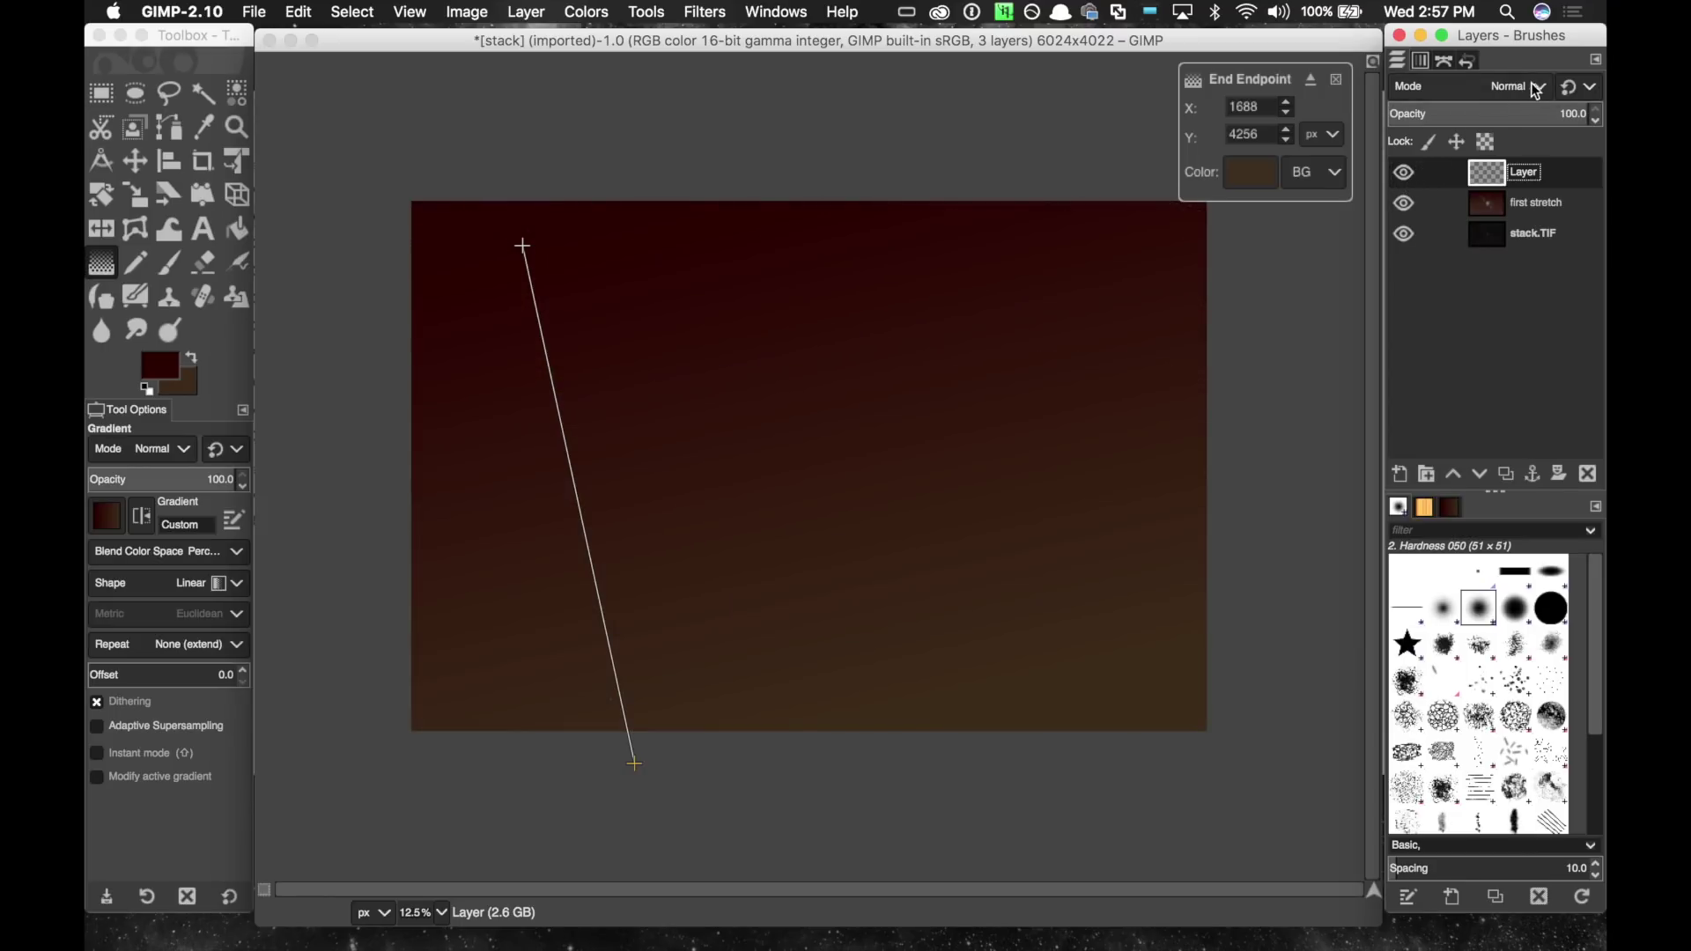
left_click(1517, 87)
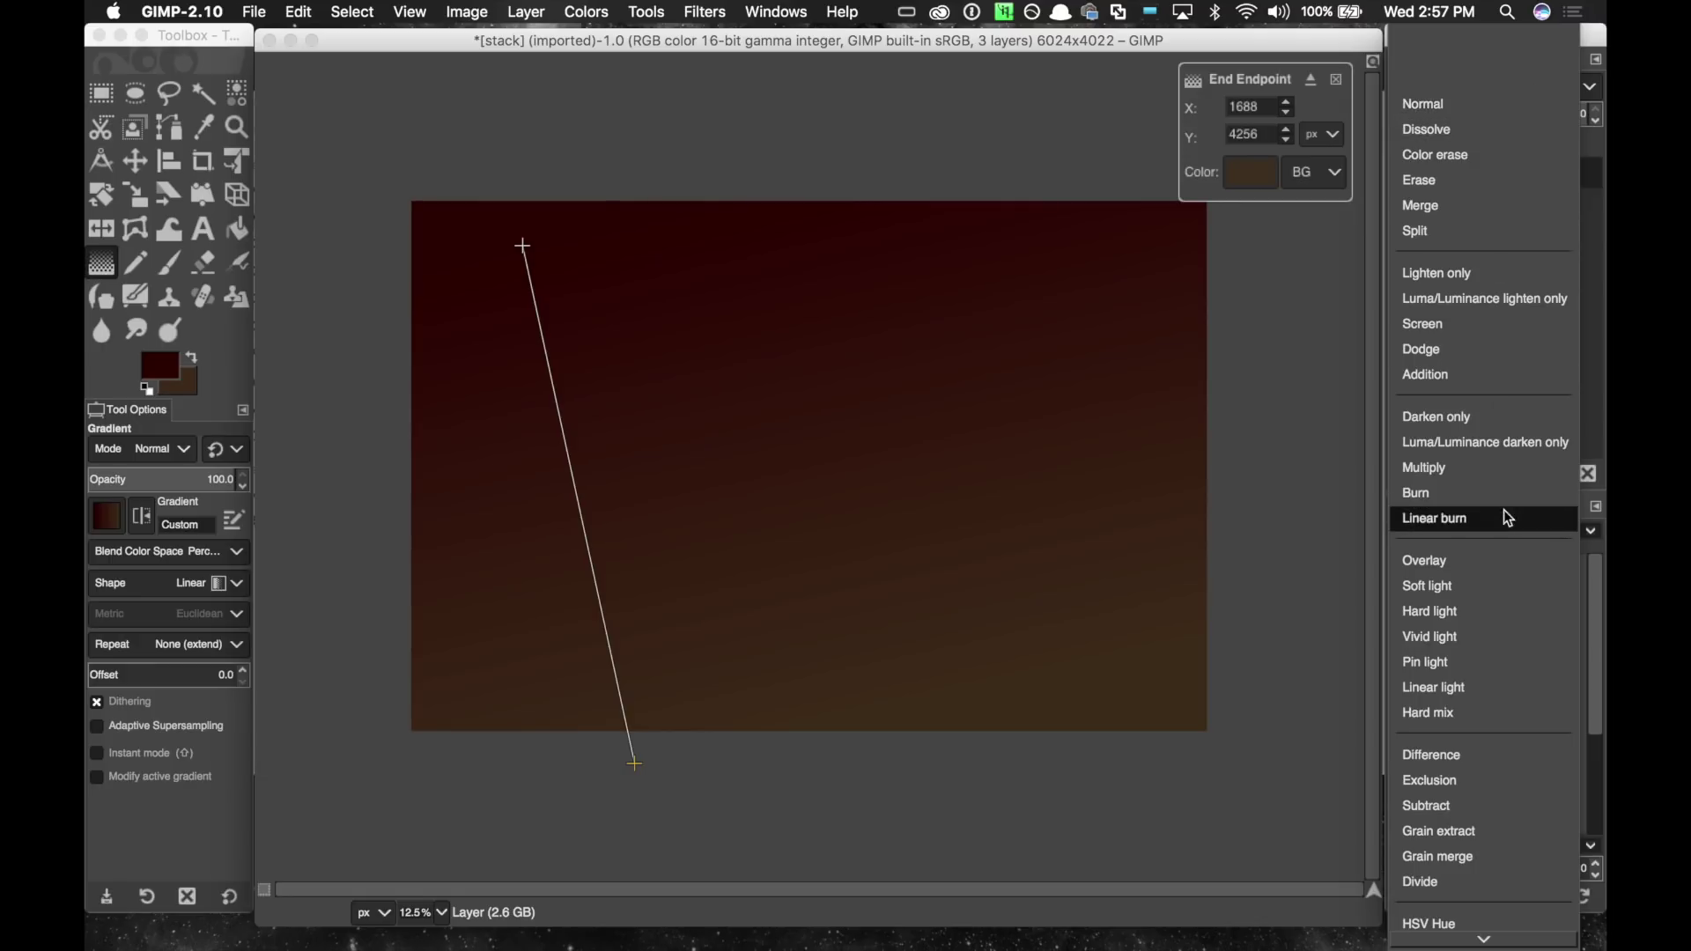
left_click(1485, 805)
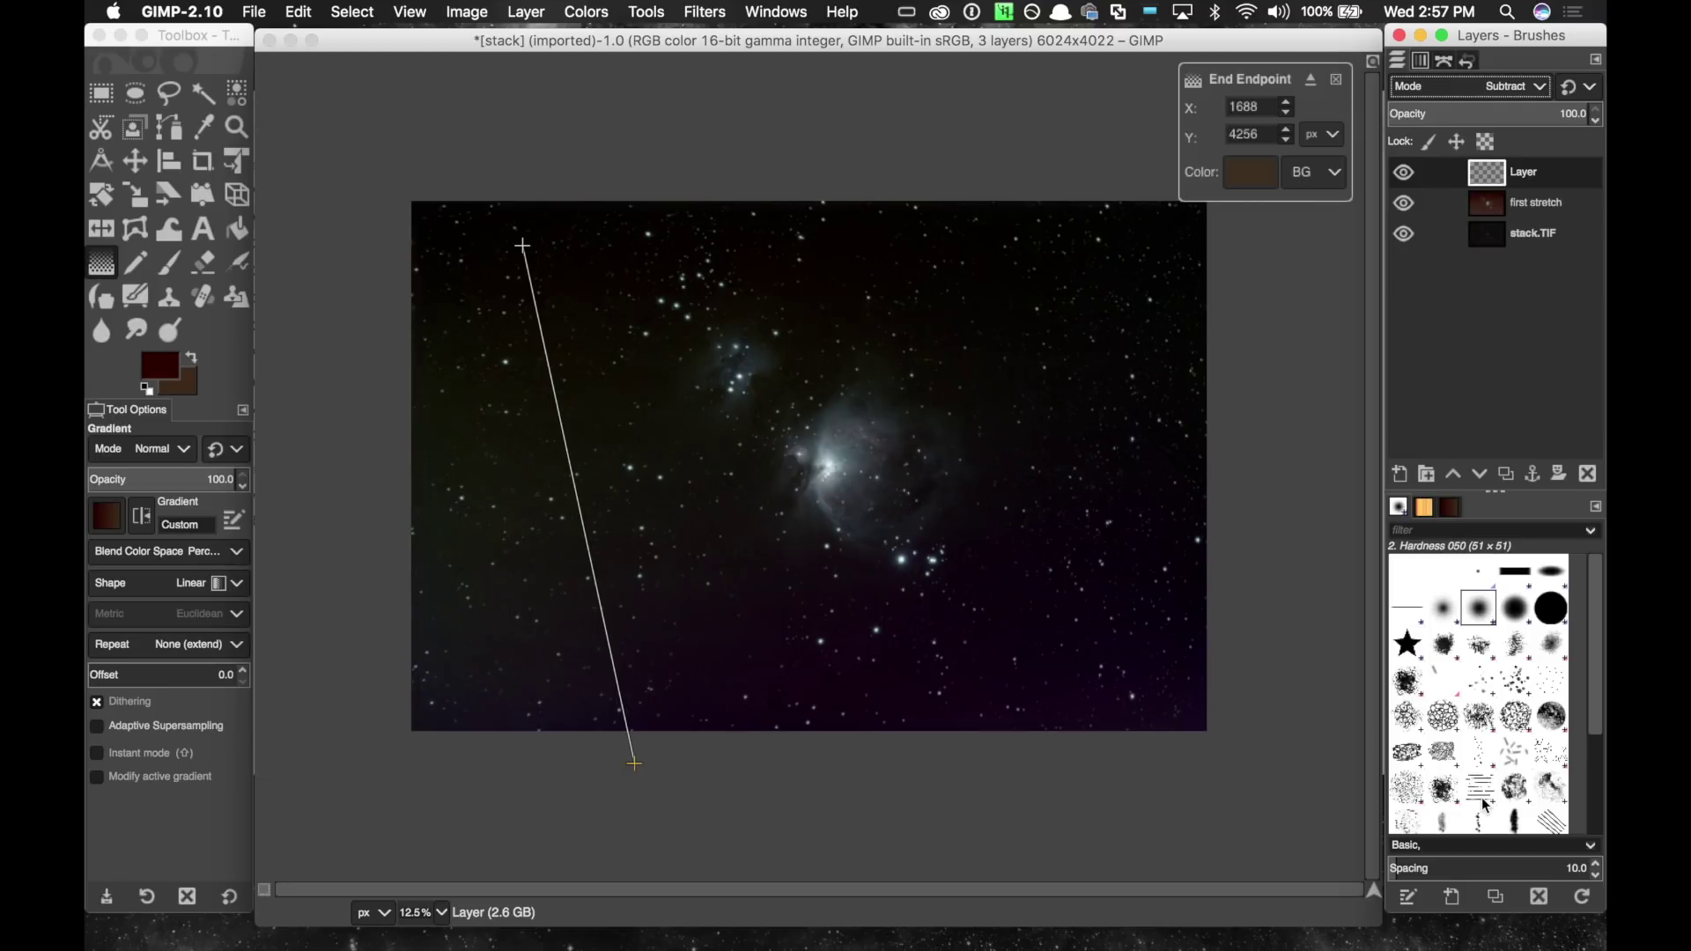
left_click_drag(633, 765, 601, 647)
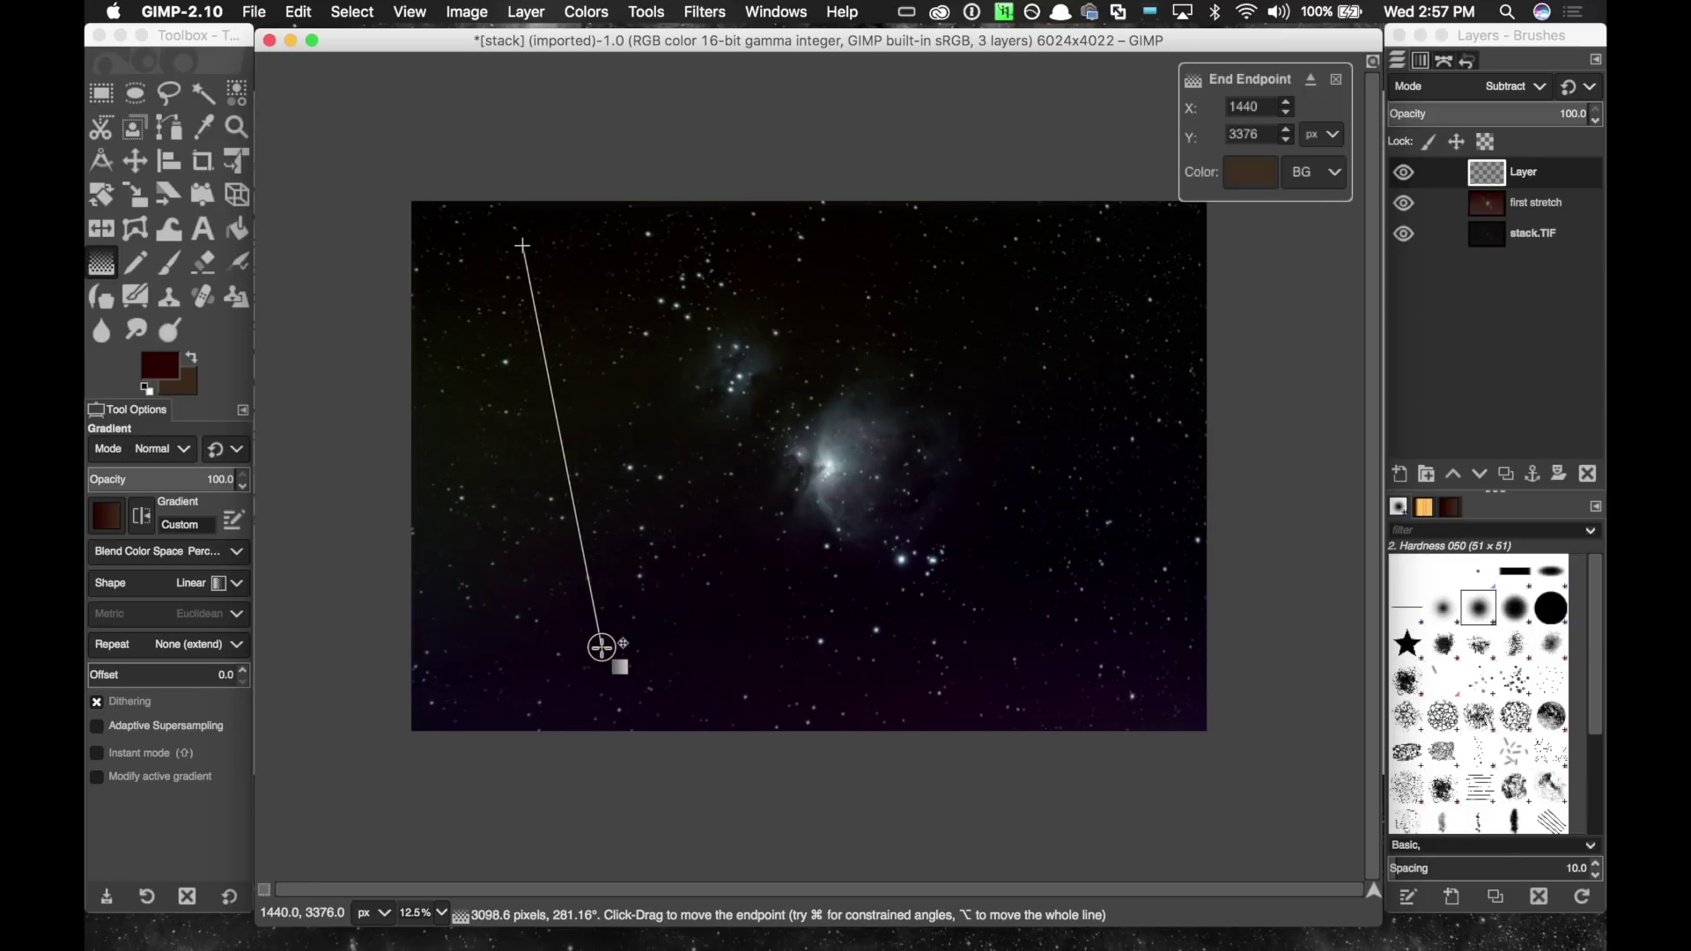
left_click_drag(602, 647, 667, 789)
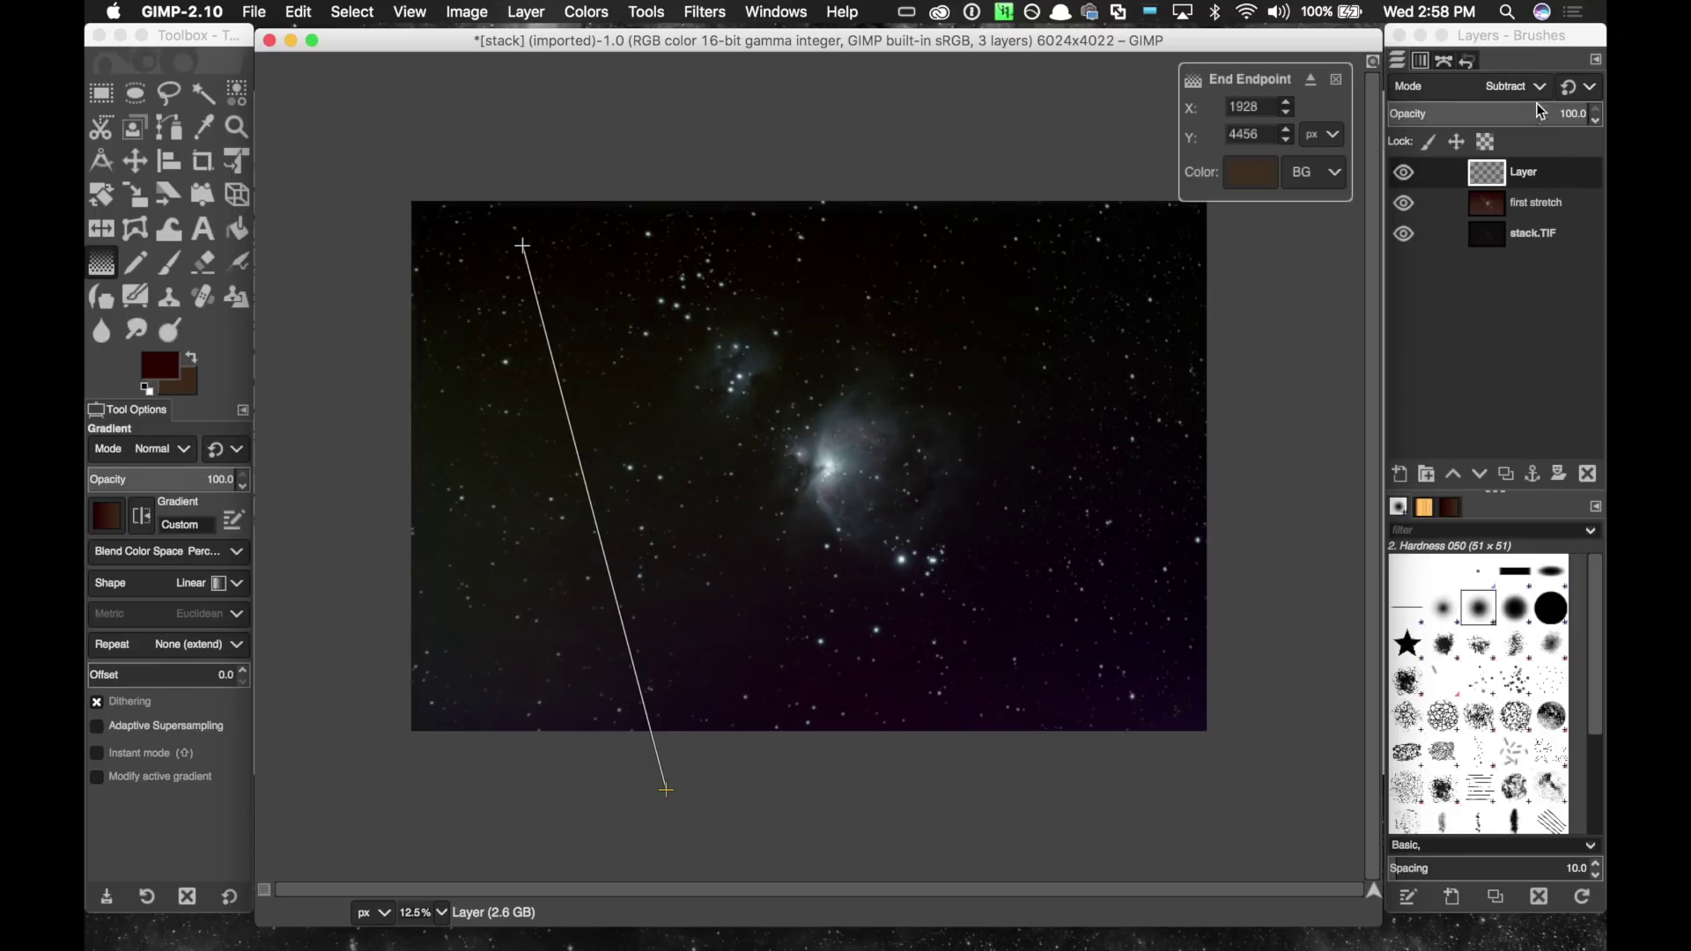
Merge the subtracting brown gradient layer down into the first stretch layer.
left_click(1561, 173)
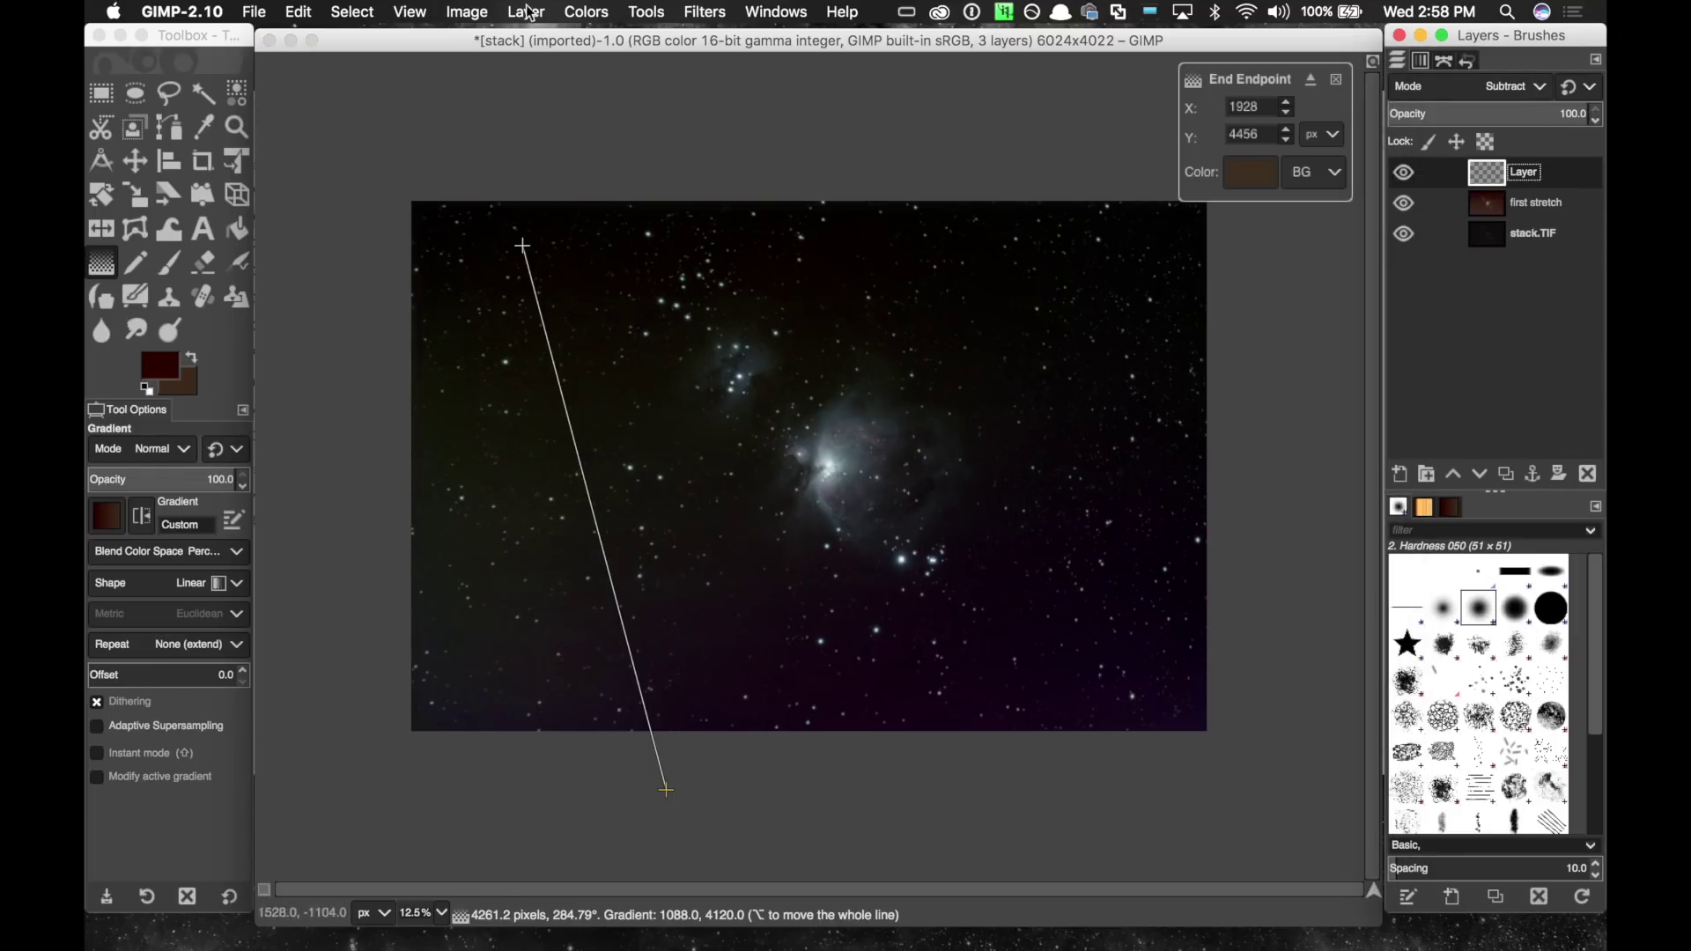
left_click(469, 12)
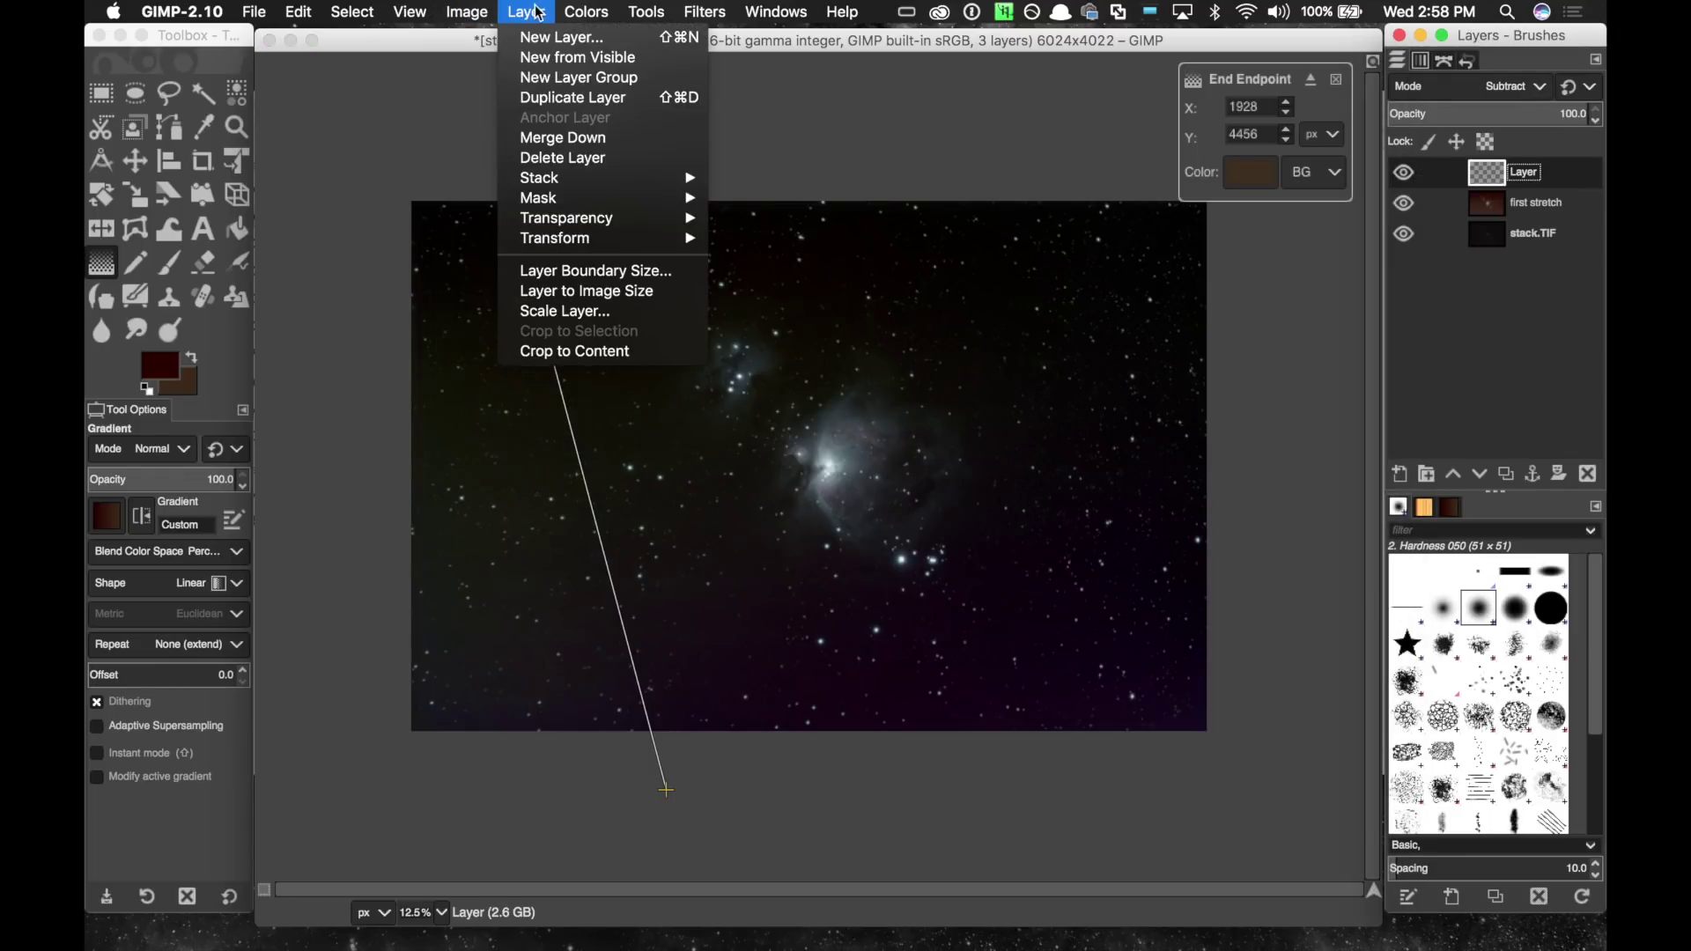
left_click(553, 137)
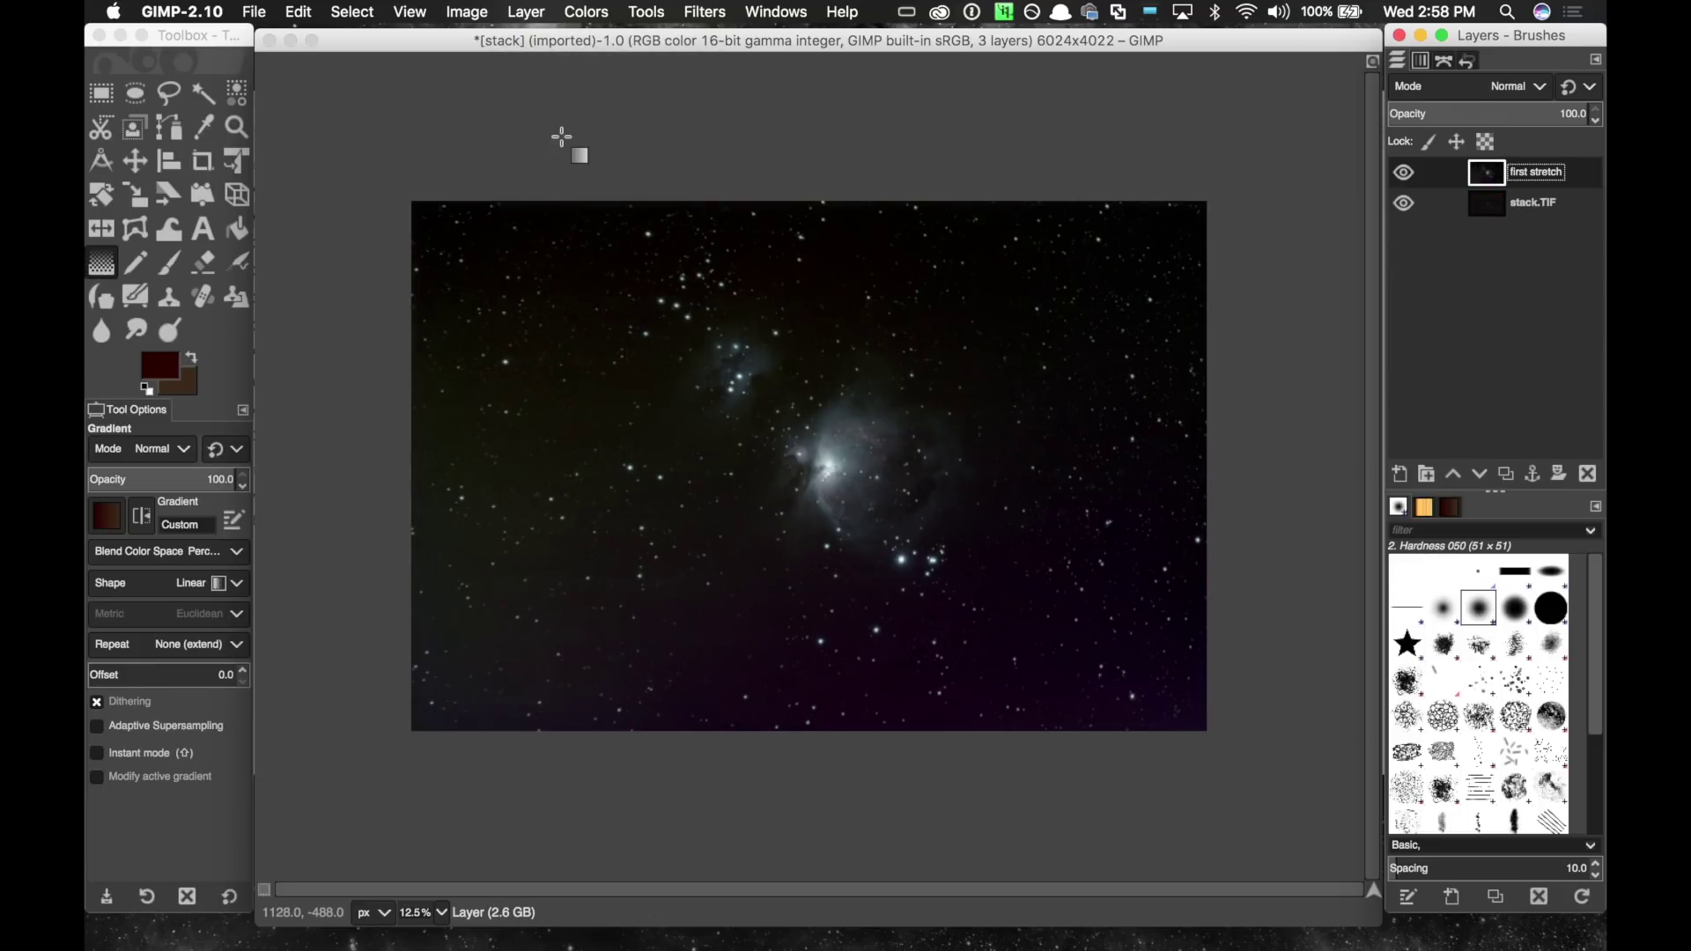
Duplicate the merged first stretch layer and rename the copy curves.
right_click(1587, 166)
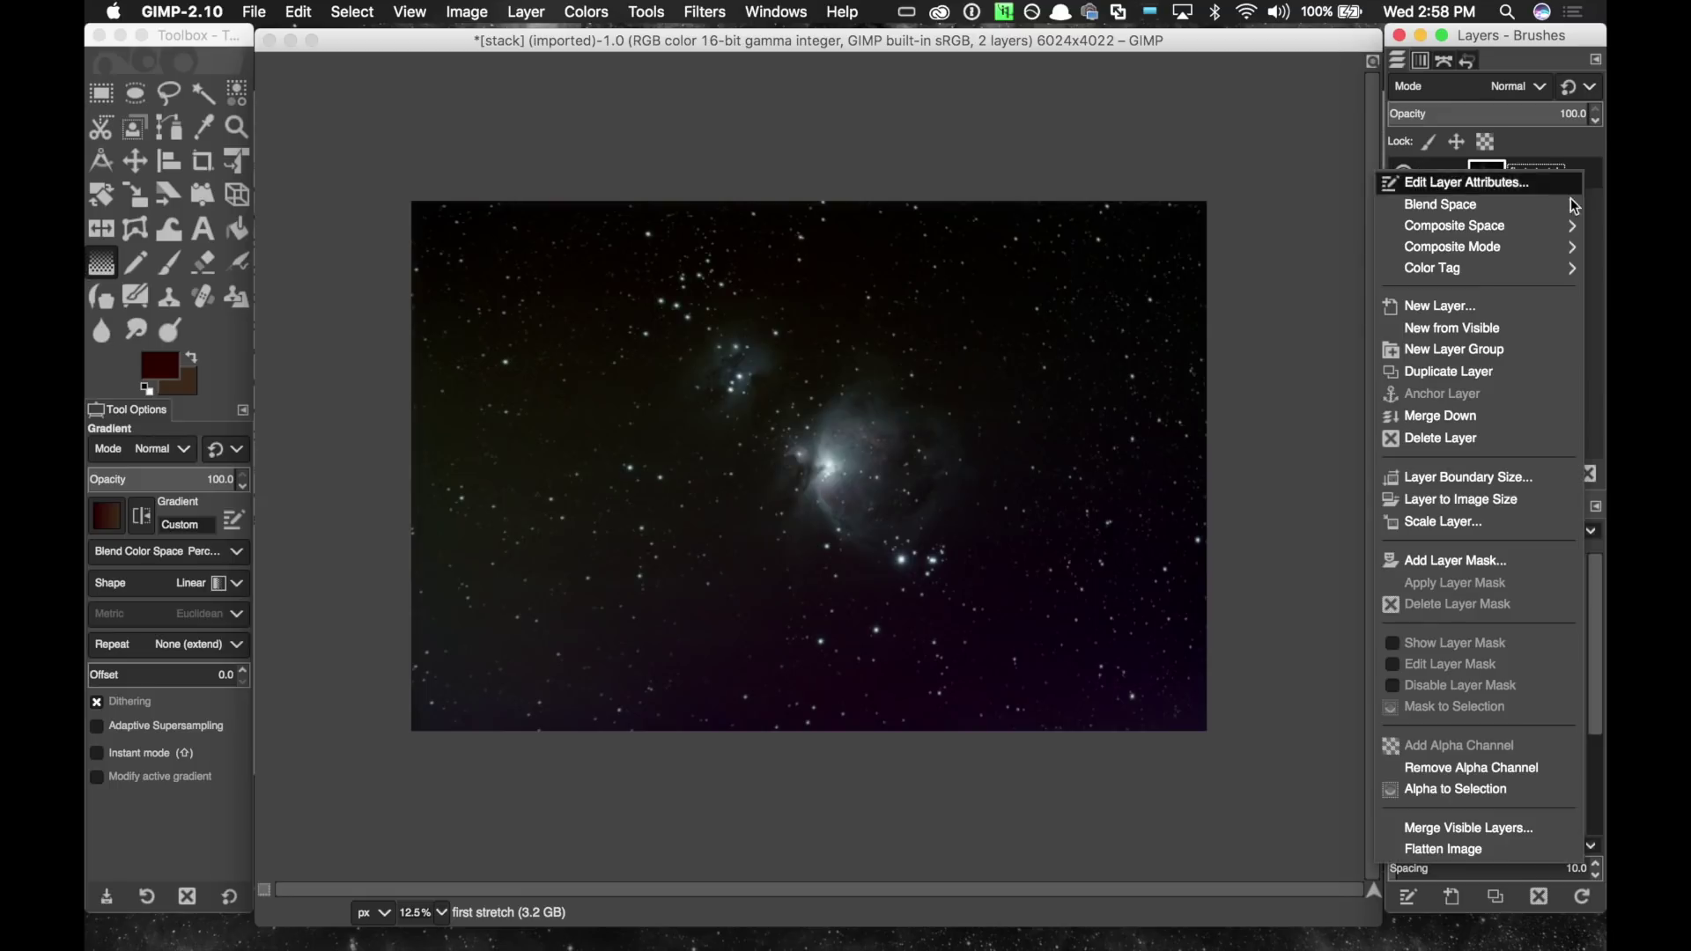
left_click(1492, 373)
left_click_drag(1567, 174, 1573, 177)
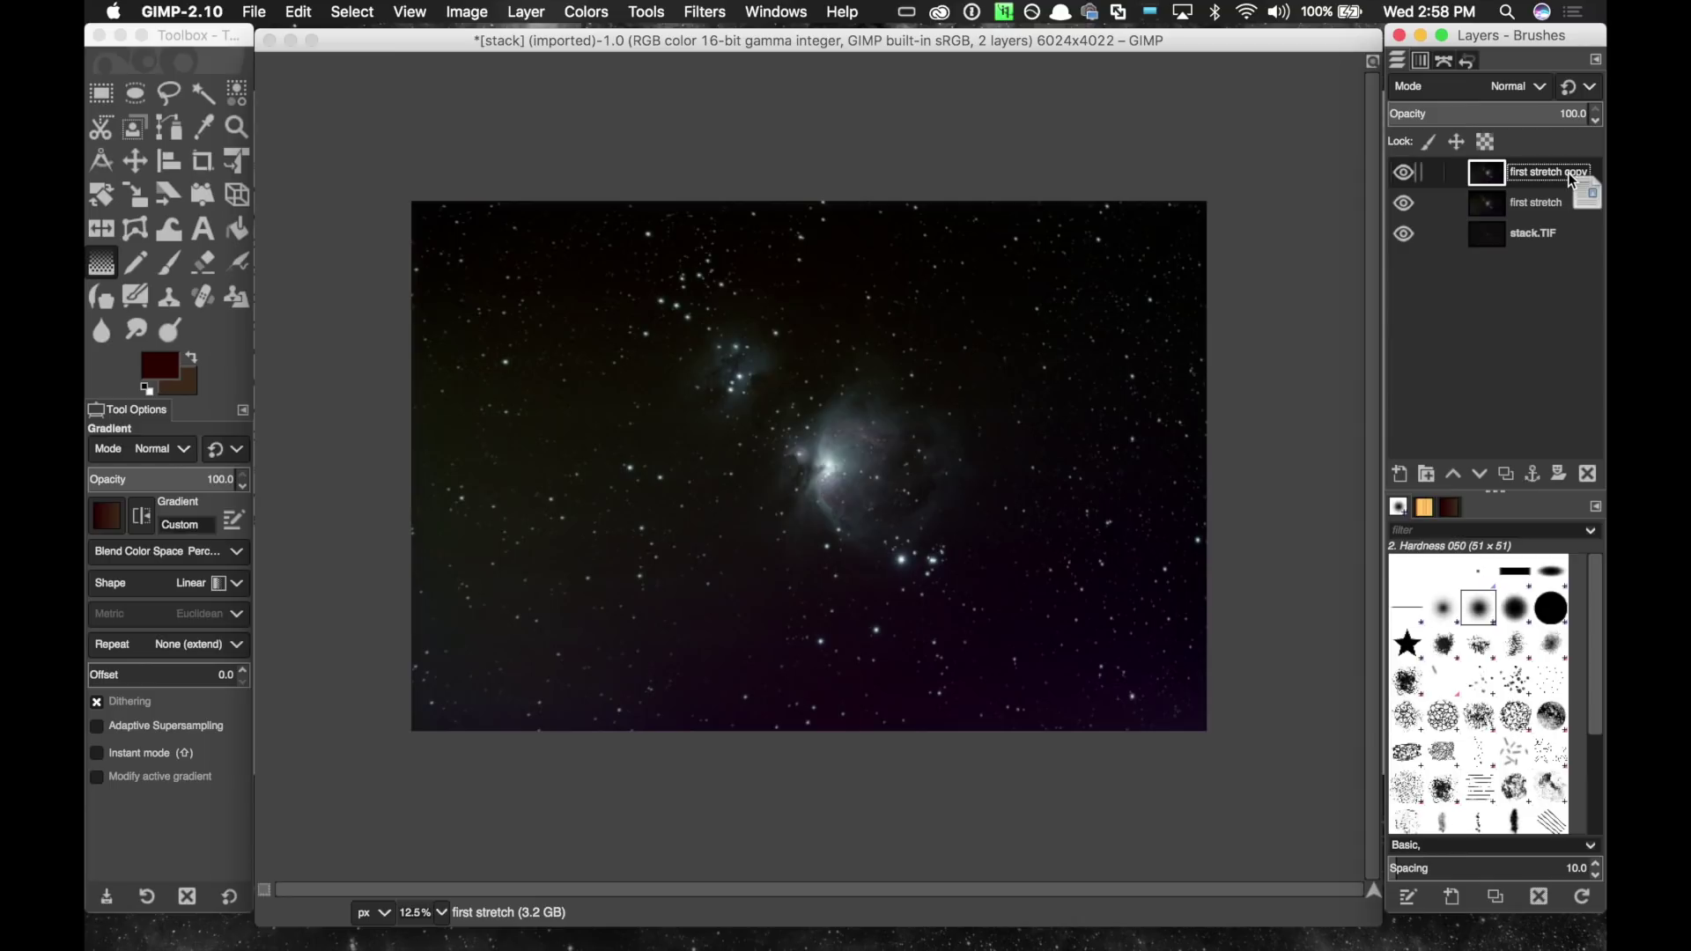
double_click(1556, 173)
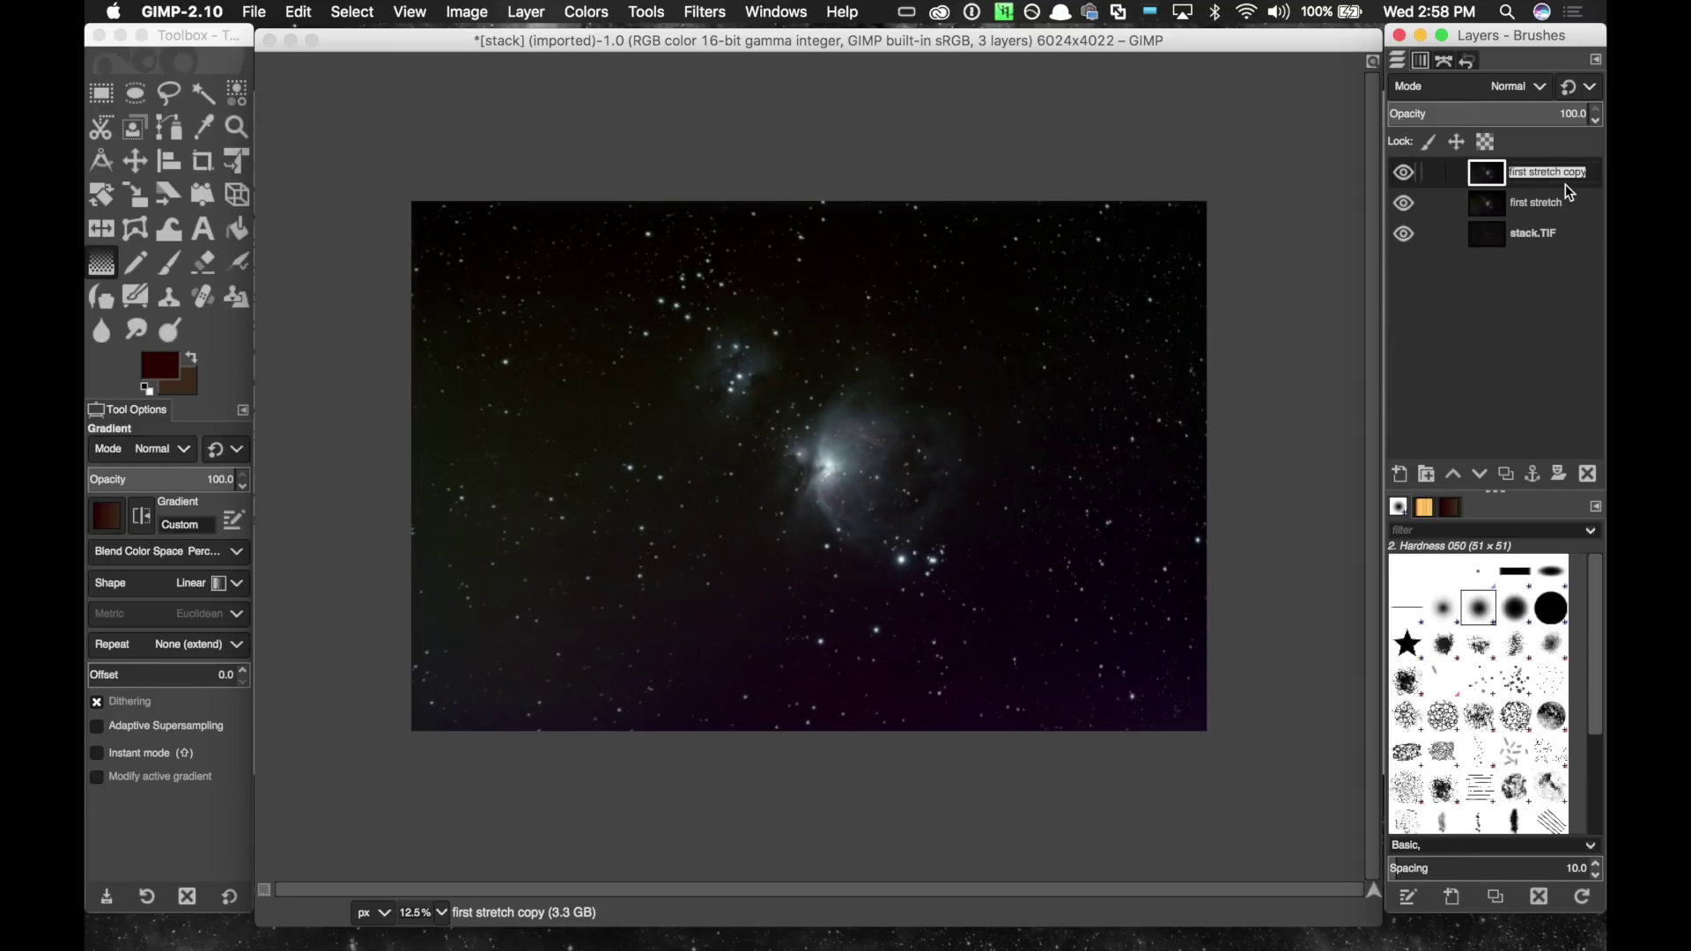
type("curves")
key("Return")
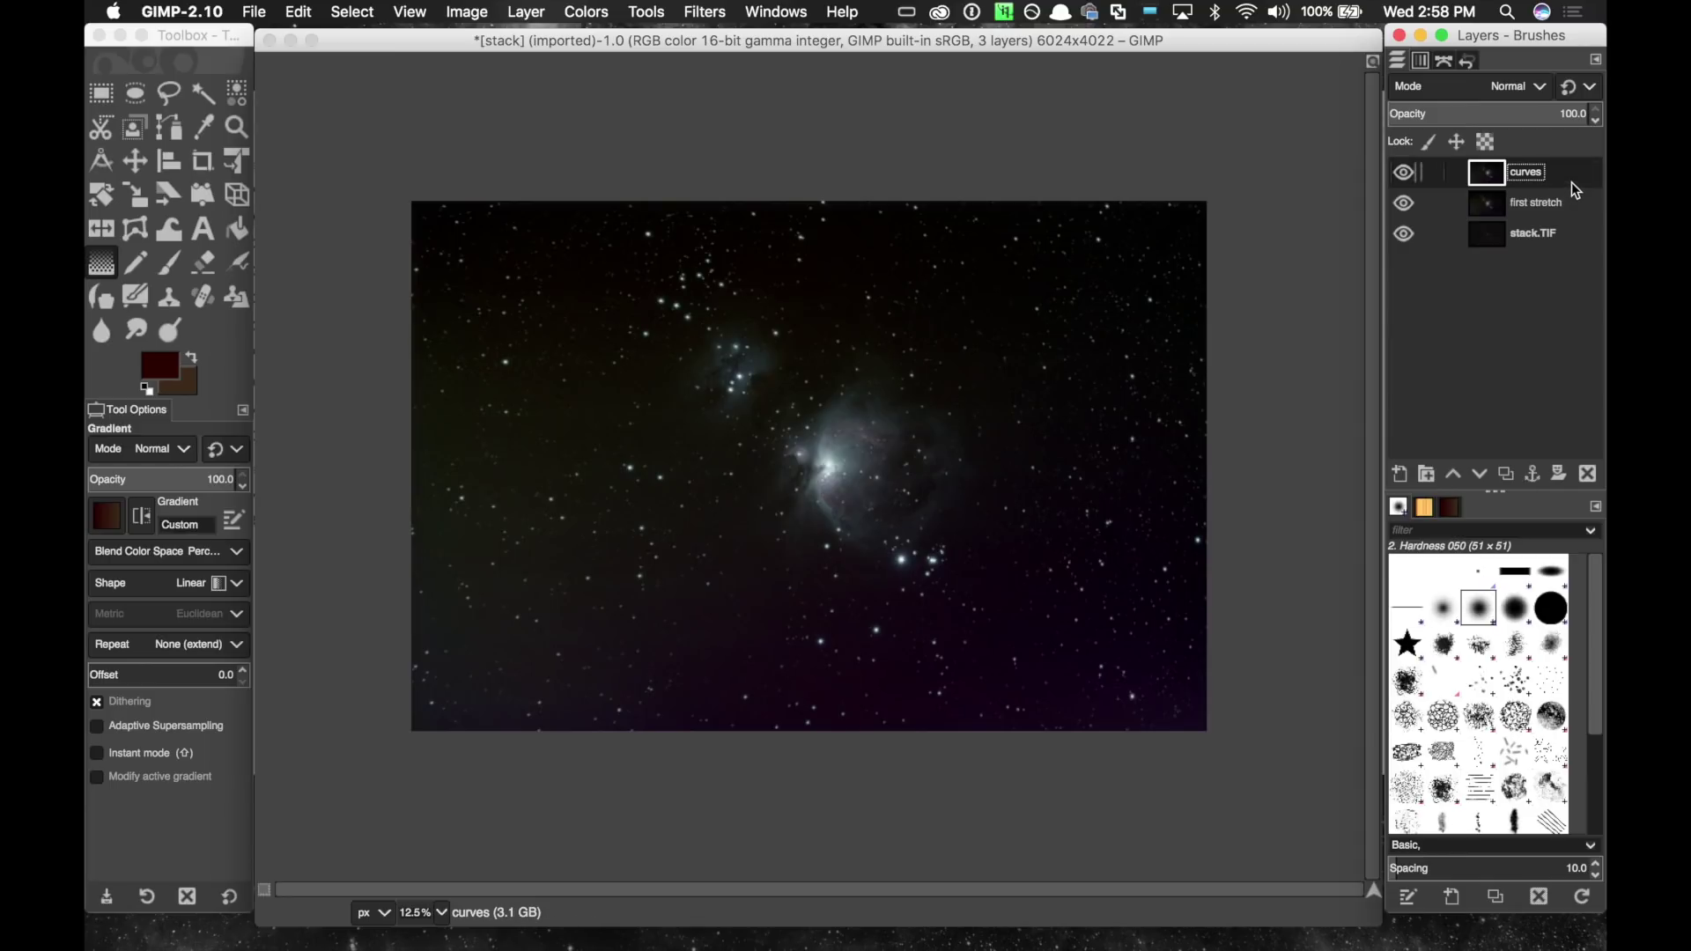
Brighten the curves layer with a Curves adjustment, raising the value curve's midpoint to about x 54.72, y 72.14.
left_click(467, 11)
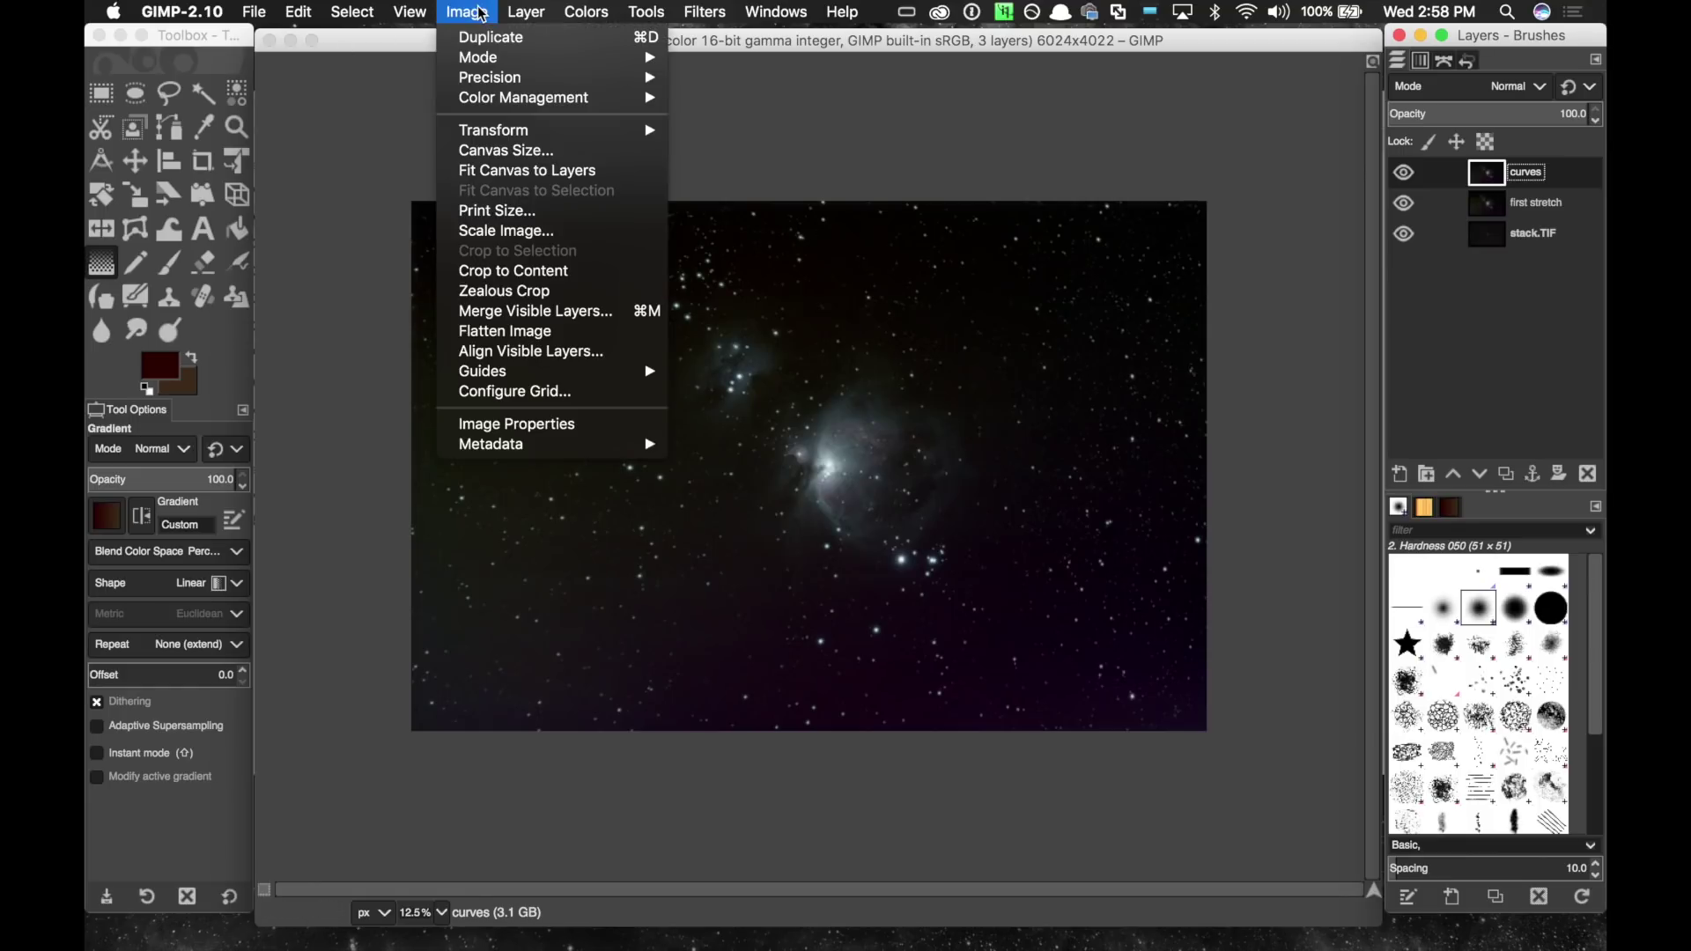
mouse_move(540, 24)
mouse_move(598, 16)
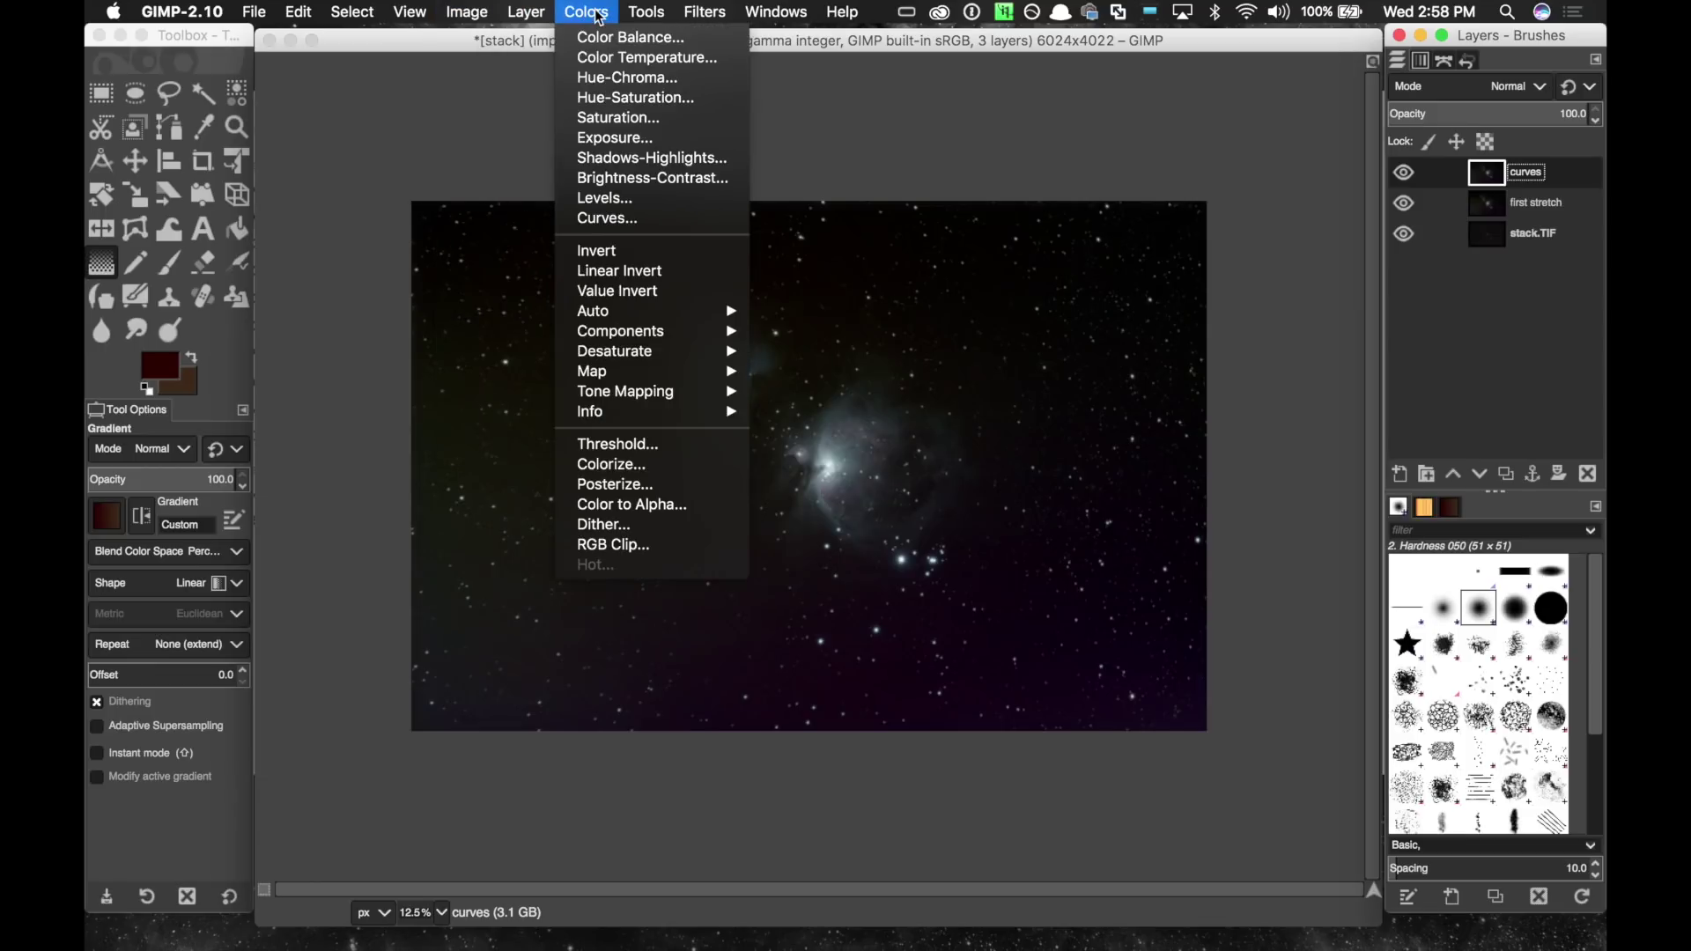
left_click(623, 218)
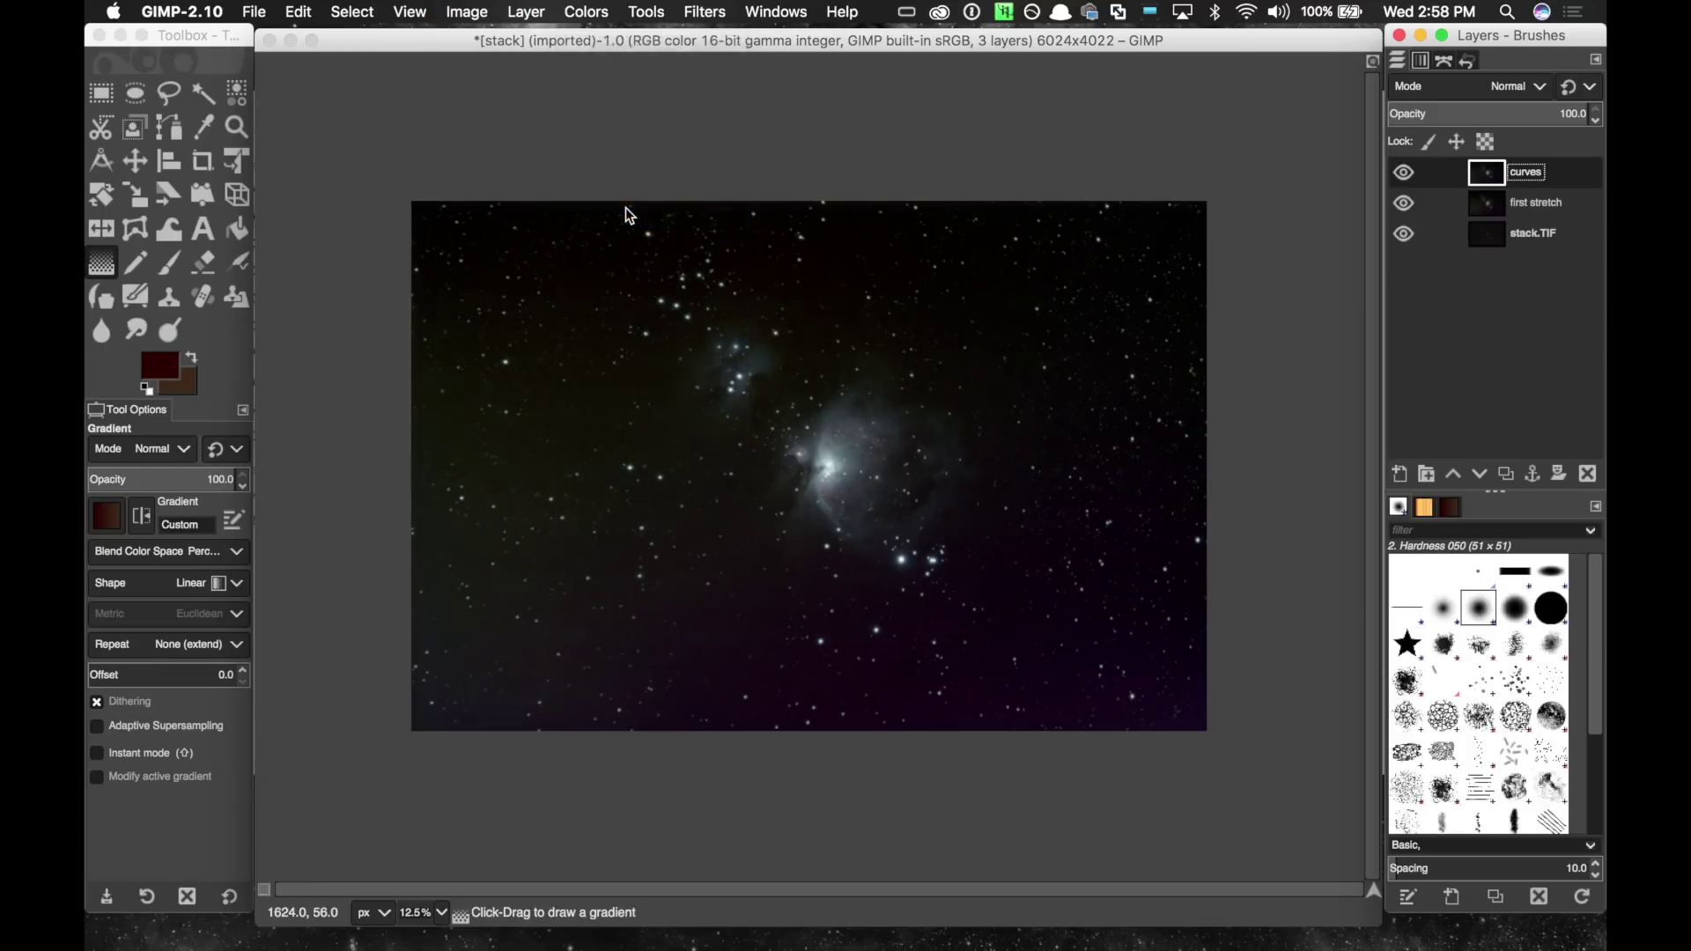
left_click_drag(1325, 99, 1173, 99)
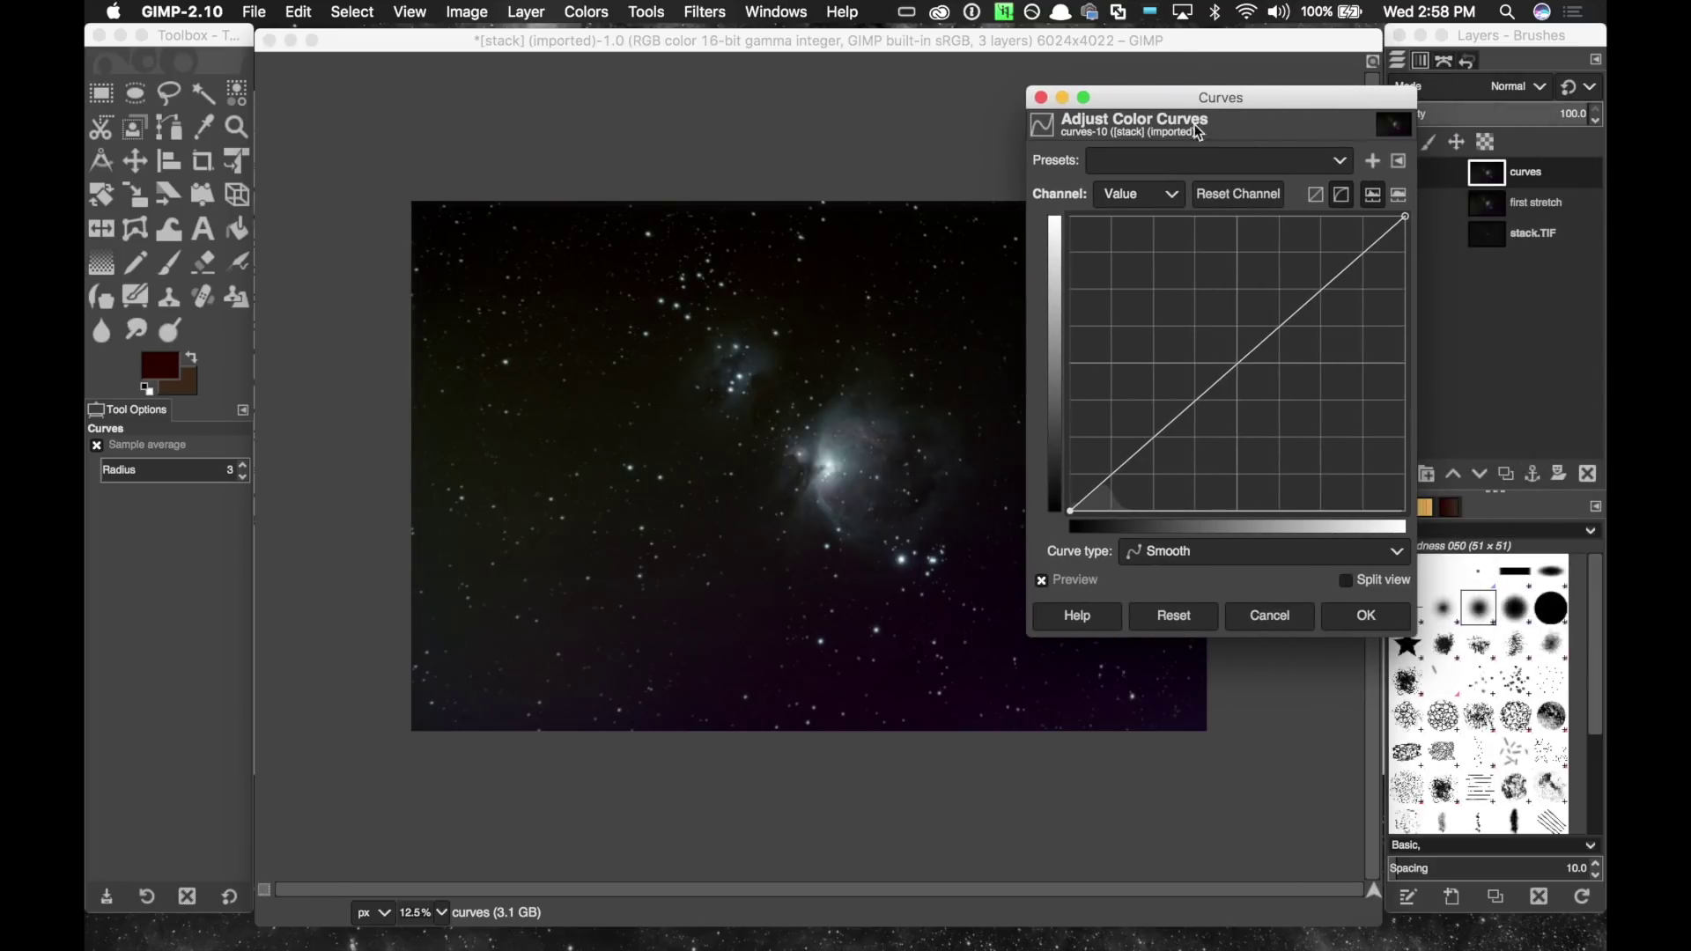
left_click_drag(1285, 330, 1254, 300)
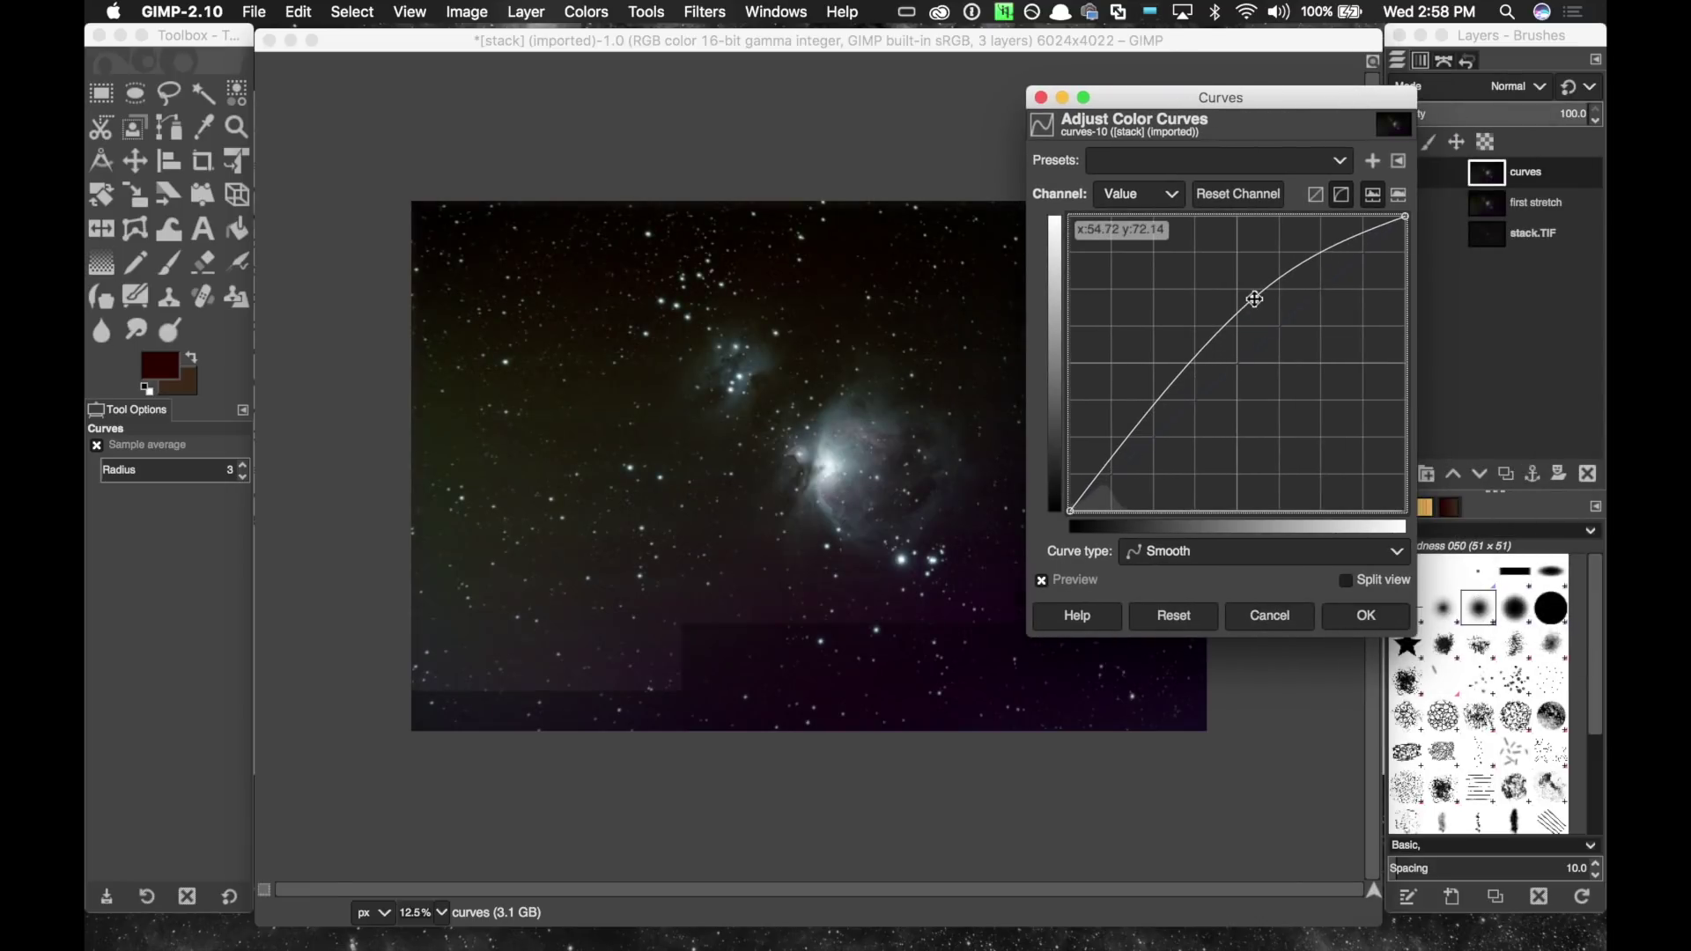
left_click_drag(1128, 94, 1353, 165)
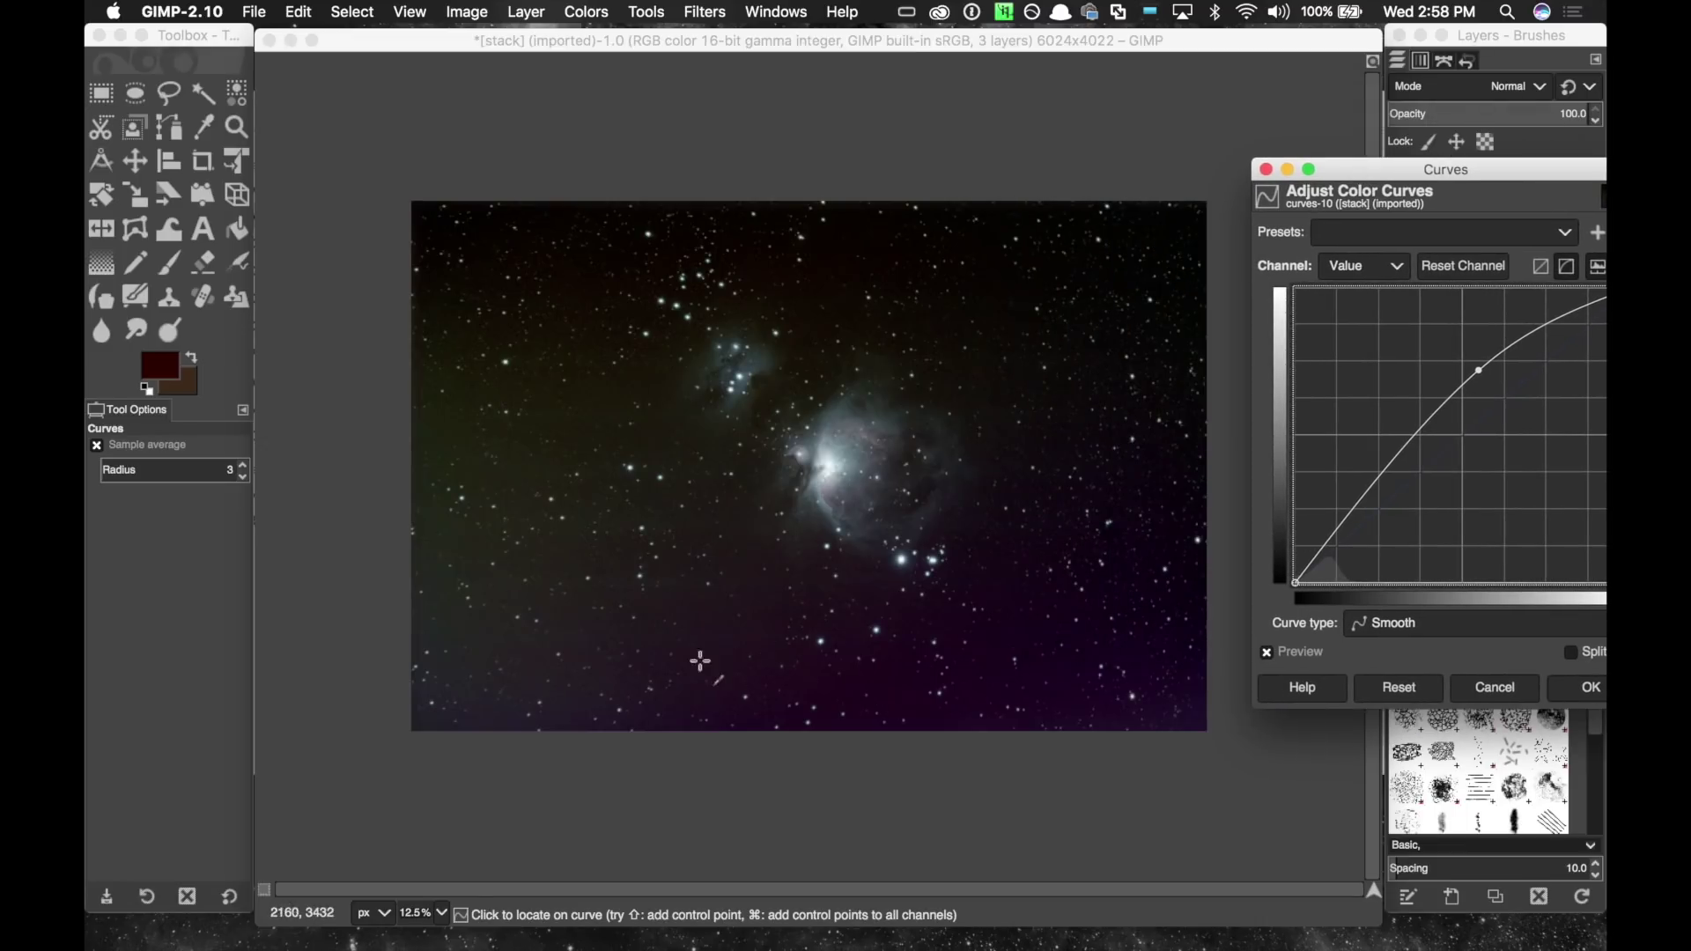
left_click_drag(1369, 170, 1250, 148)
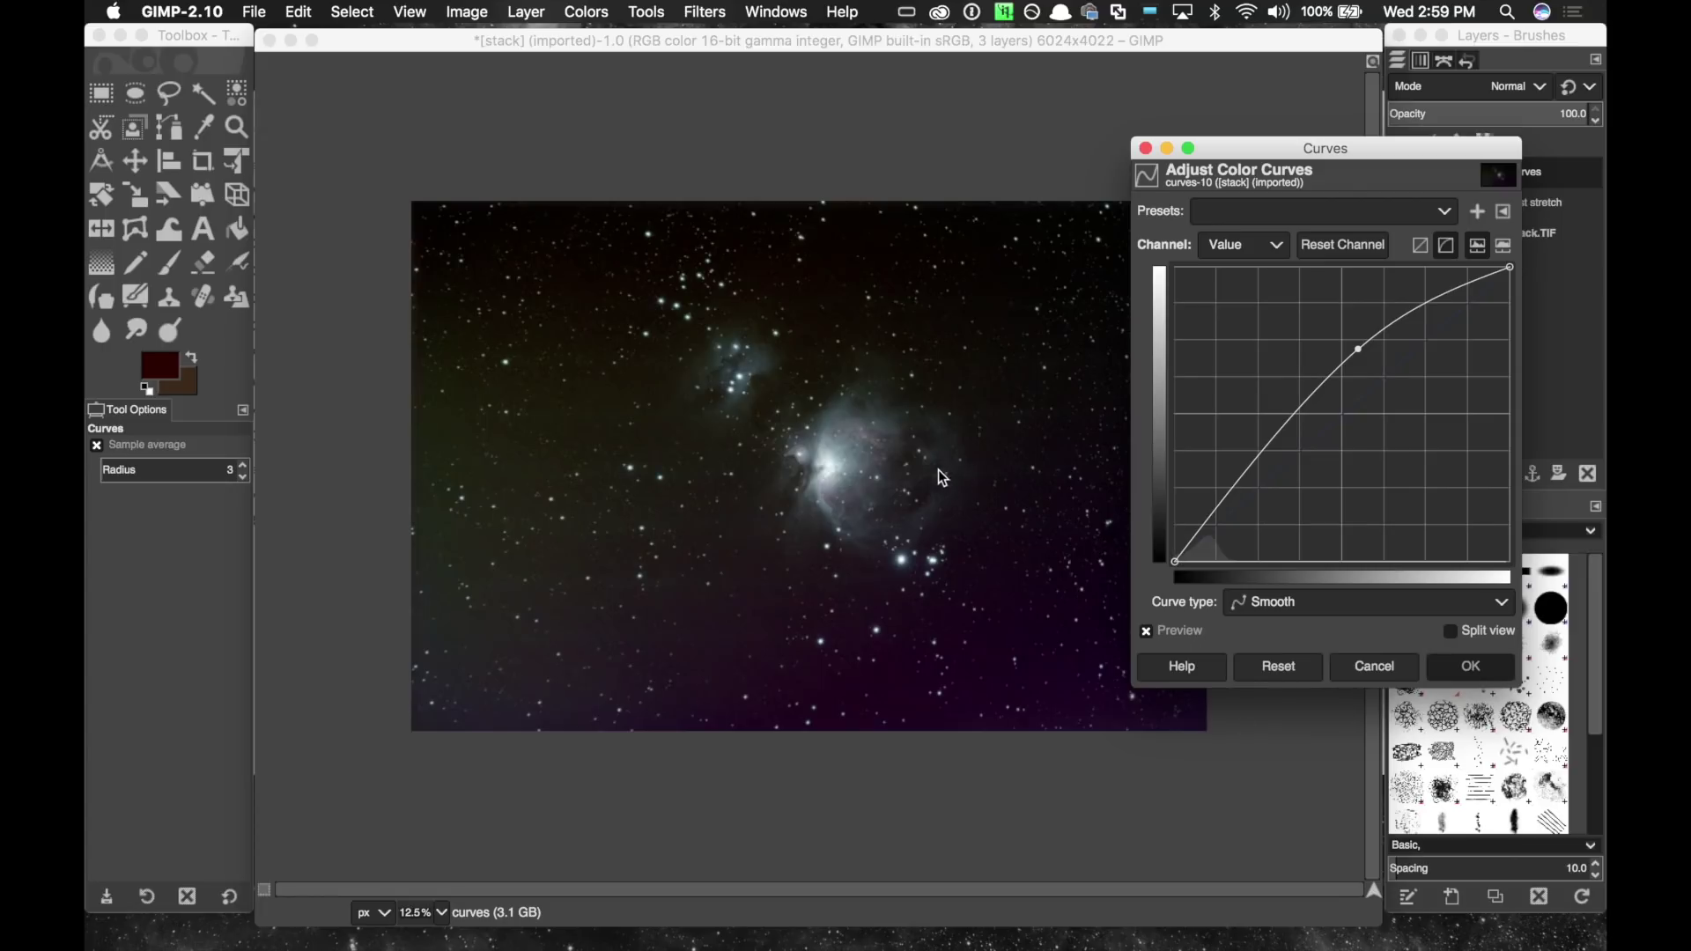
scroll(938, 469, "up", 3)
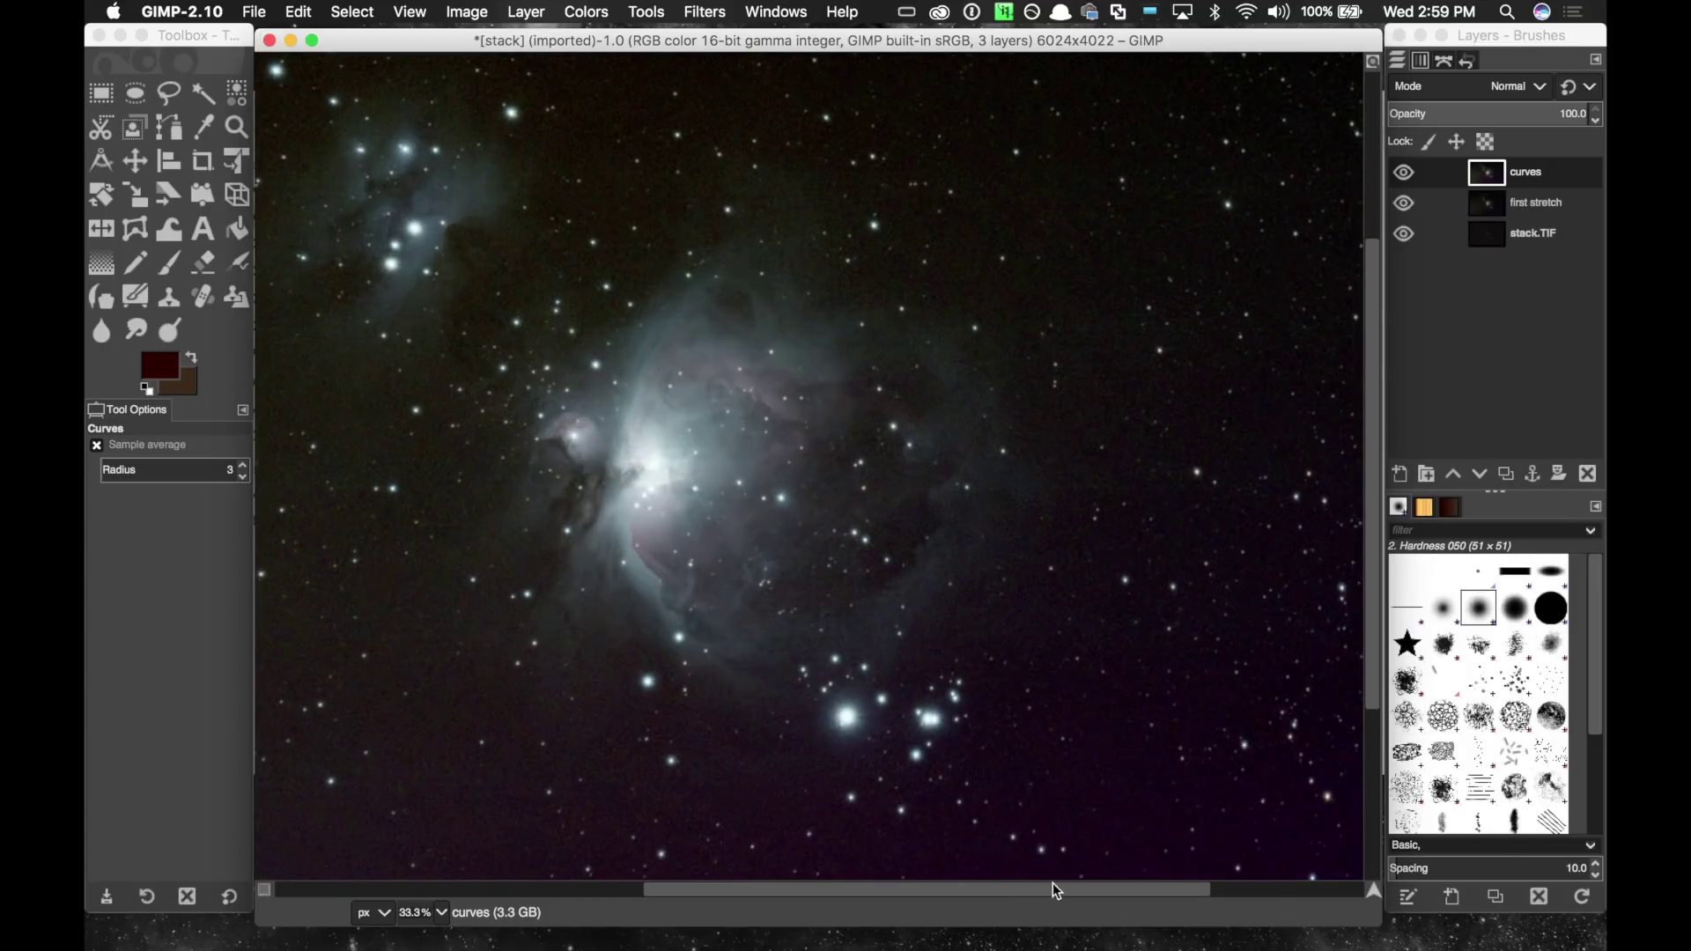
left_click_drag(1045, 896, 964, 891)
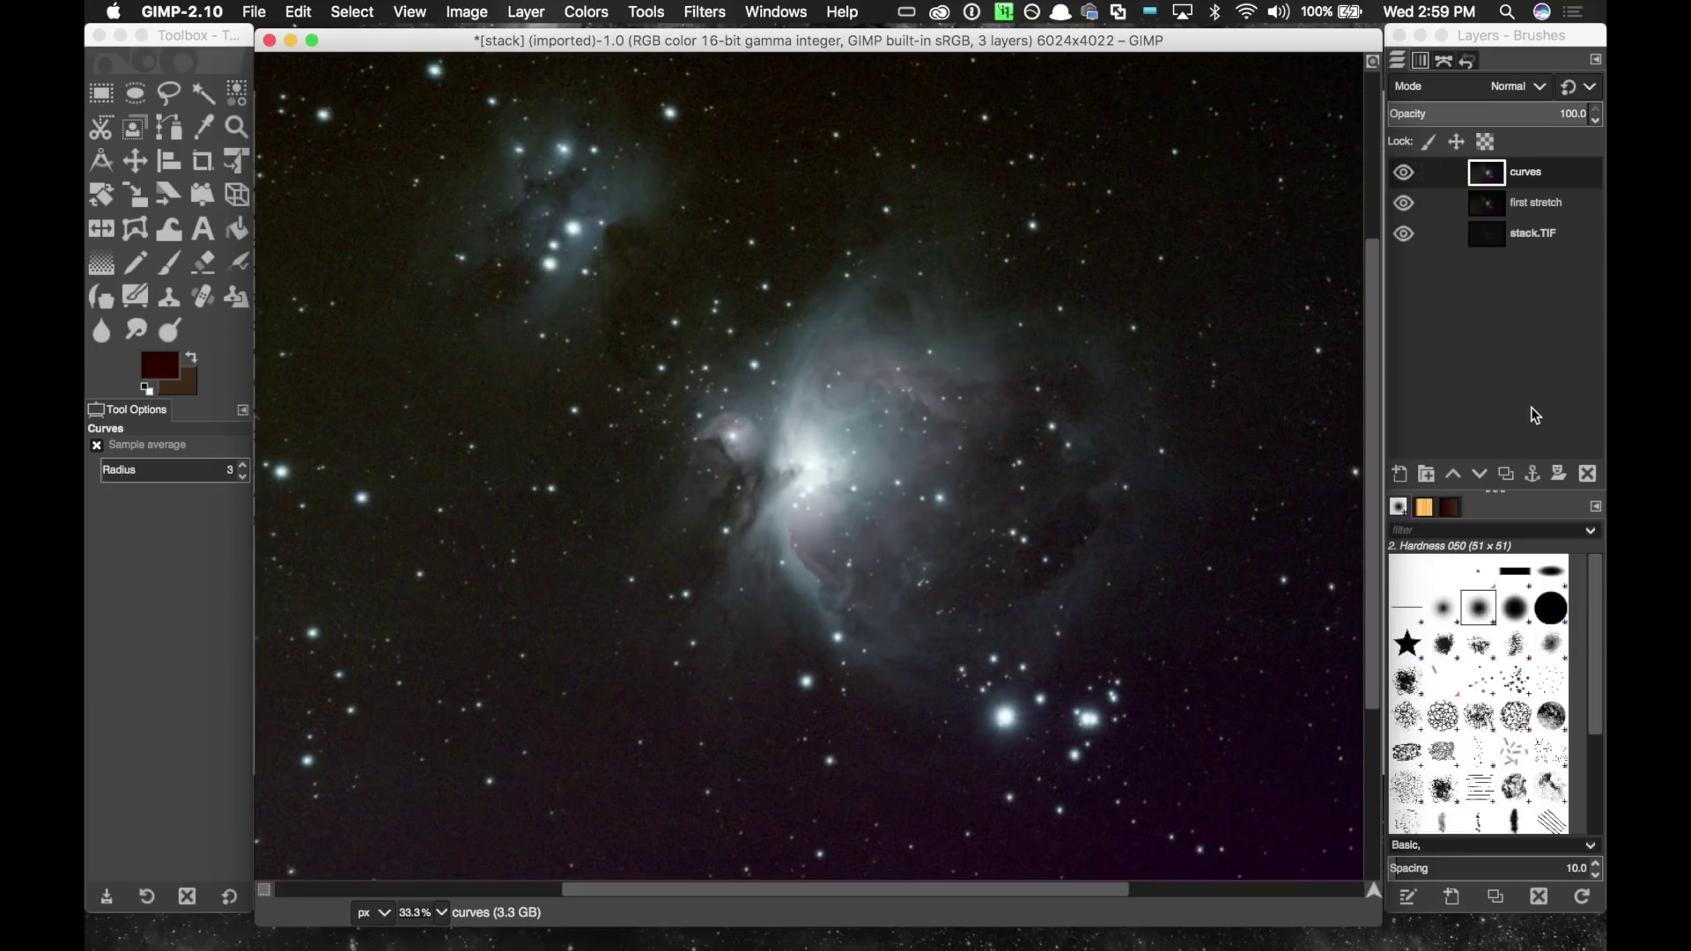
Duplicate the curves layer, rename the copy background reset, and keep that copy active.
left_click(1505, 477)
double_click(1543, 172)
type("backgrou")
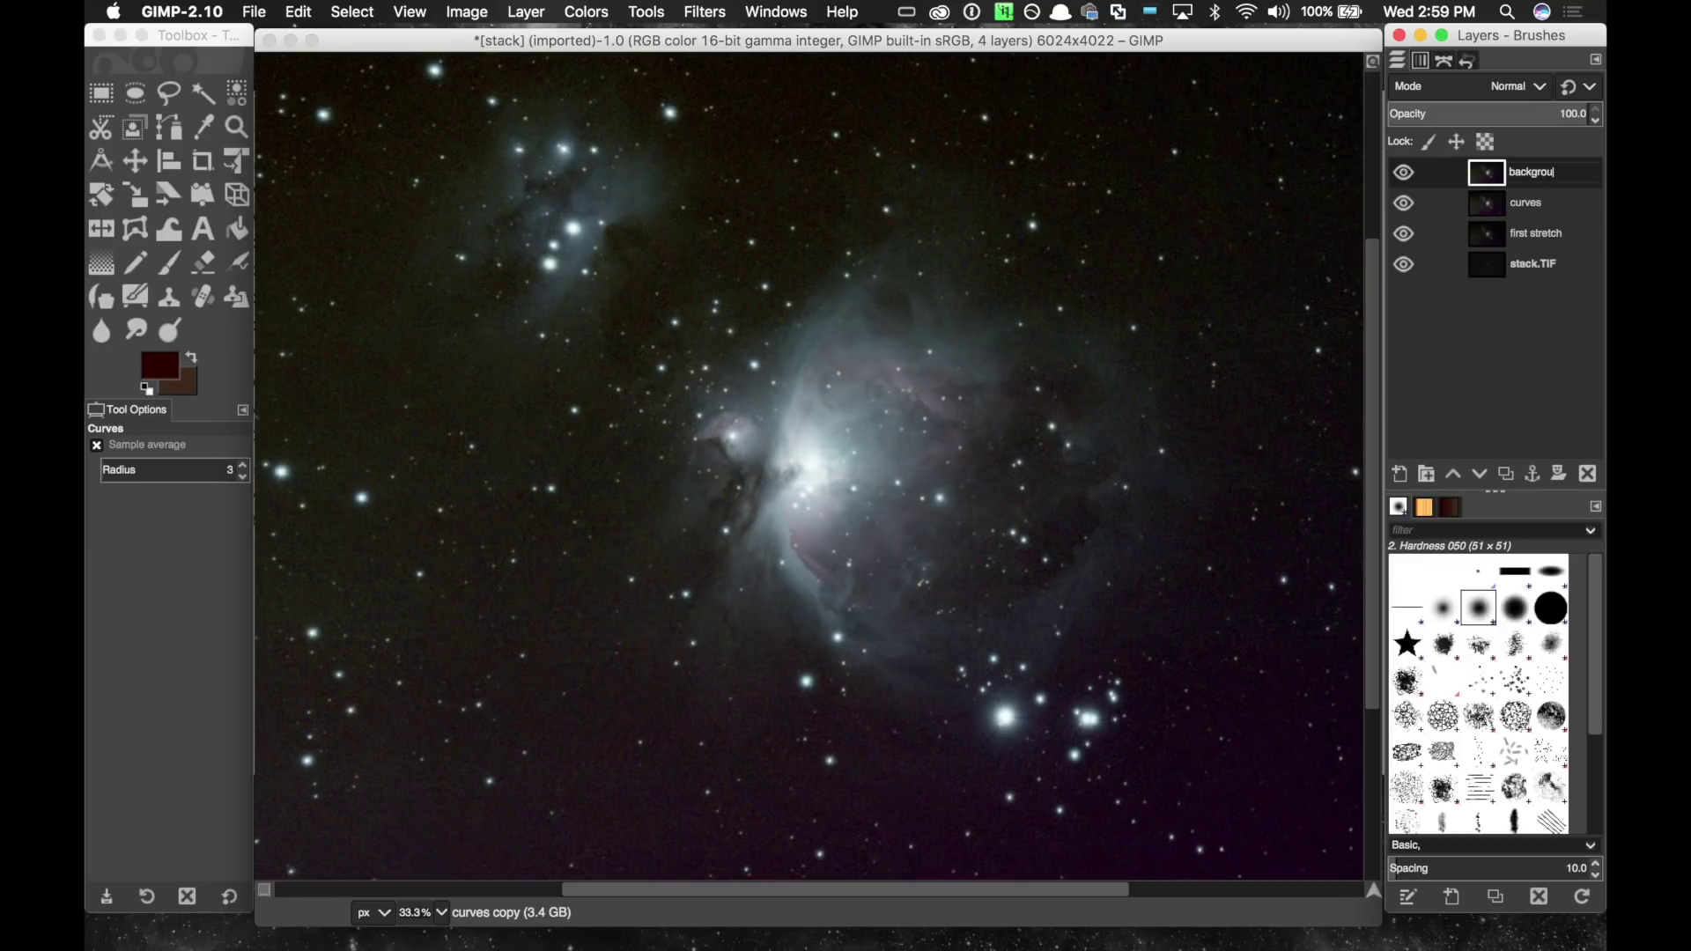
type("nd reset")
left_click(1574, 201)
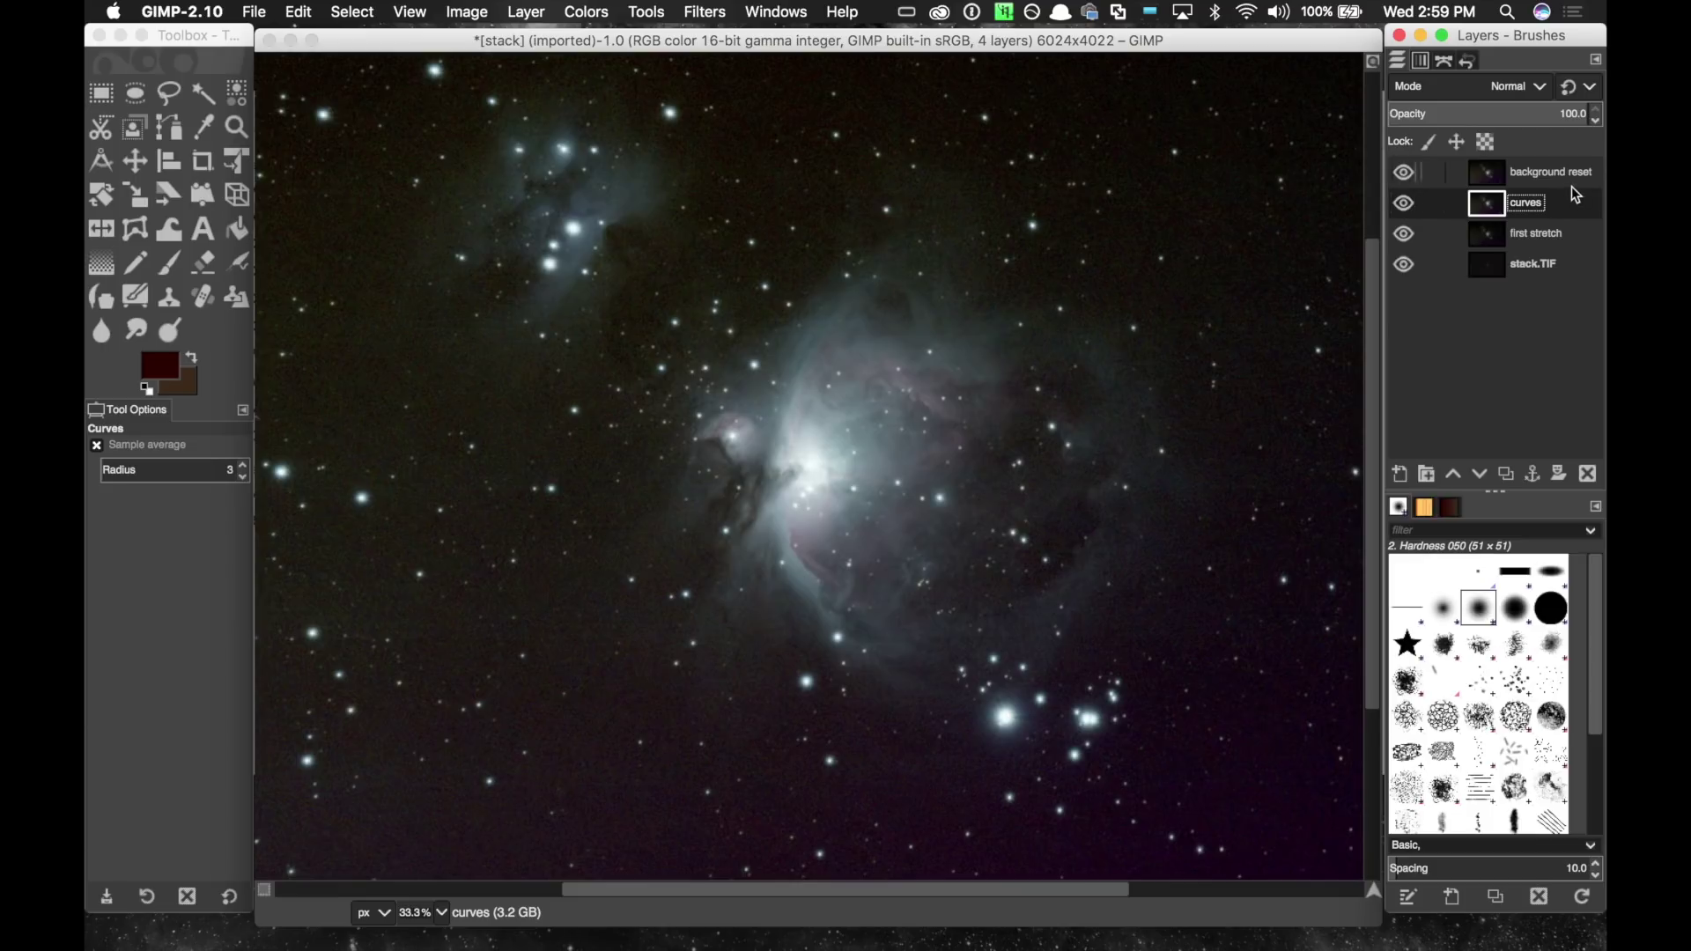
left_click(1571, 185)
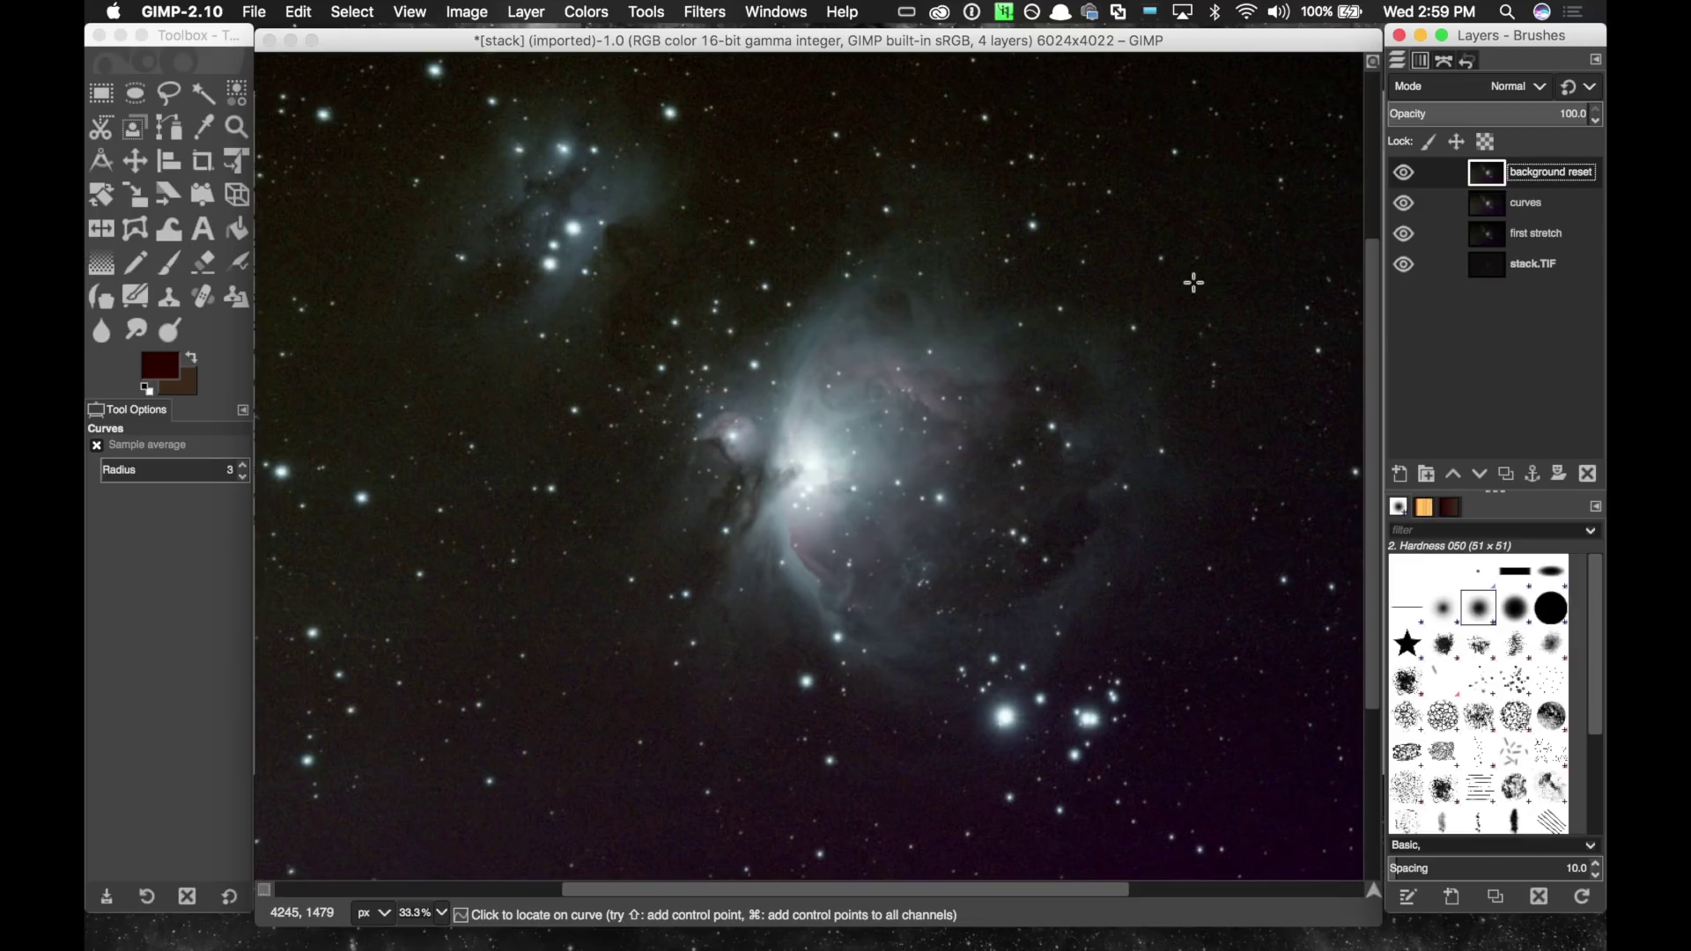
Select the dark sky background around the nebula by color, sampling a spot in the lower sky.
scroll(1193, 283, "down", 3)
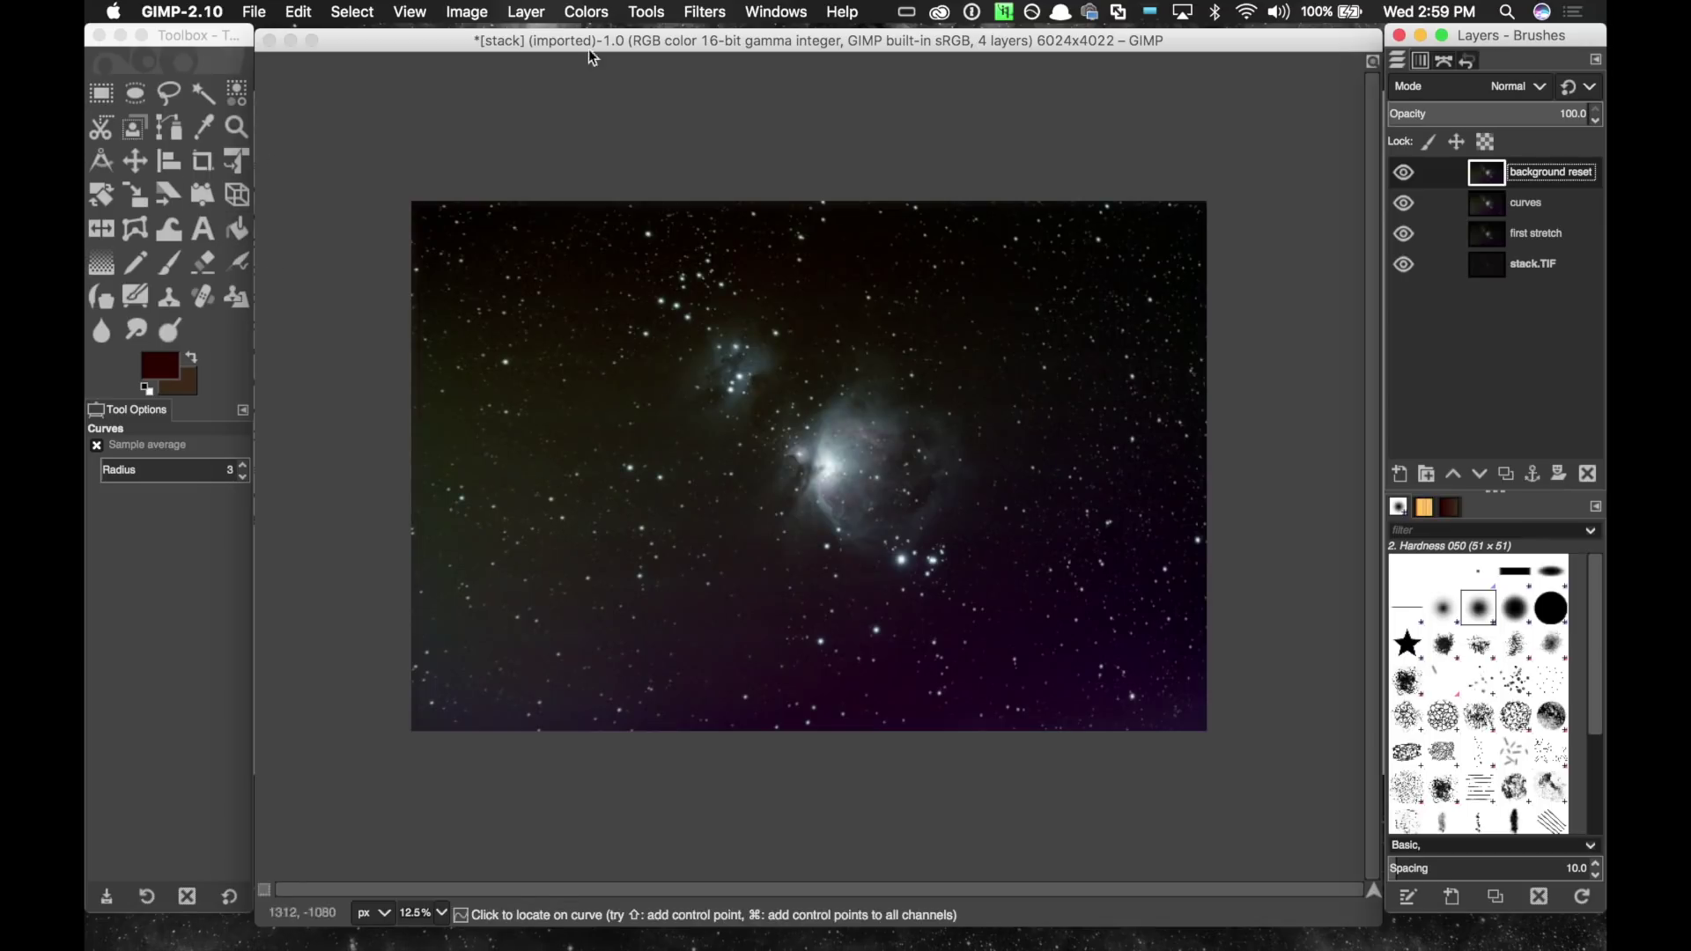
left_click(352, 12)
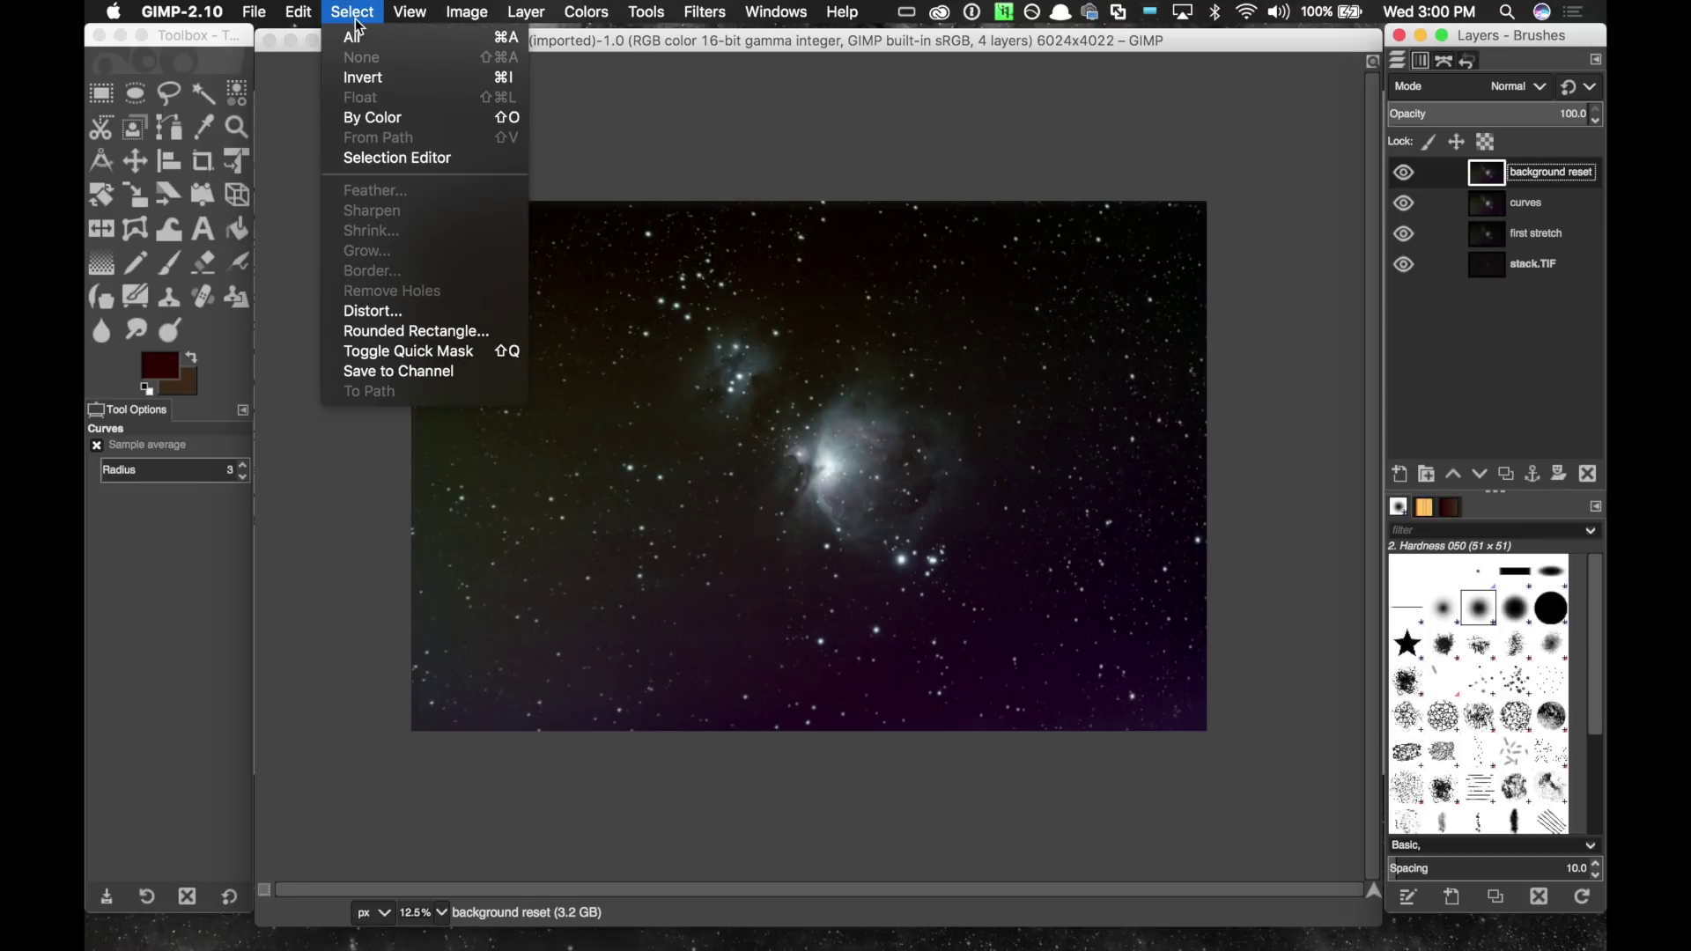
left_click(362, 119)
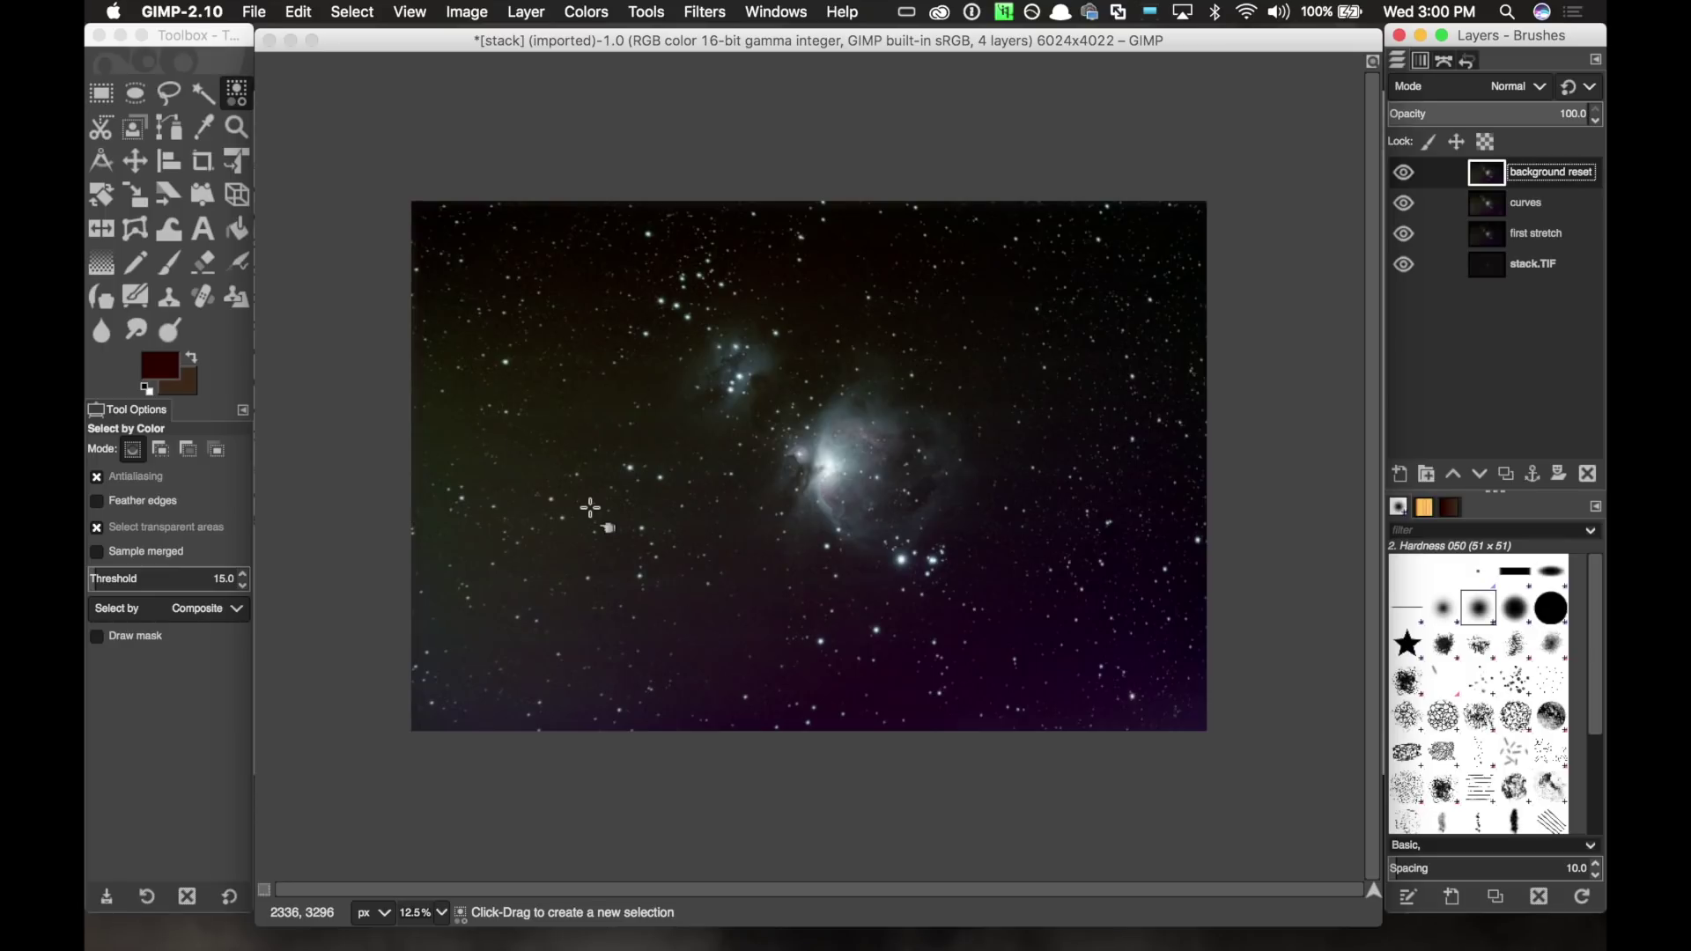
left_click(793, 672)
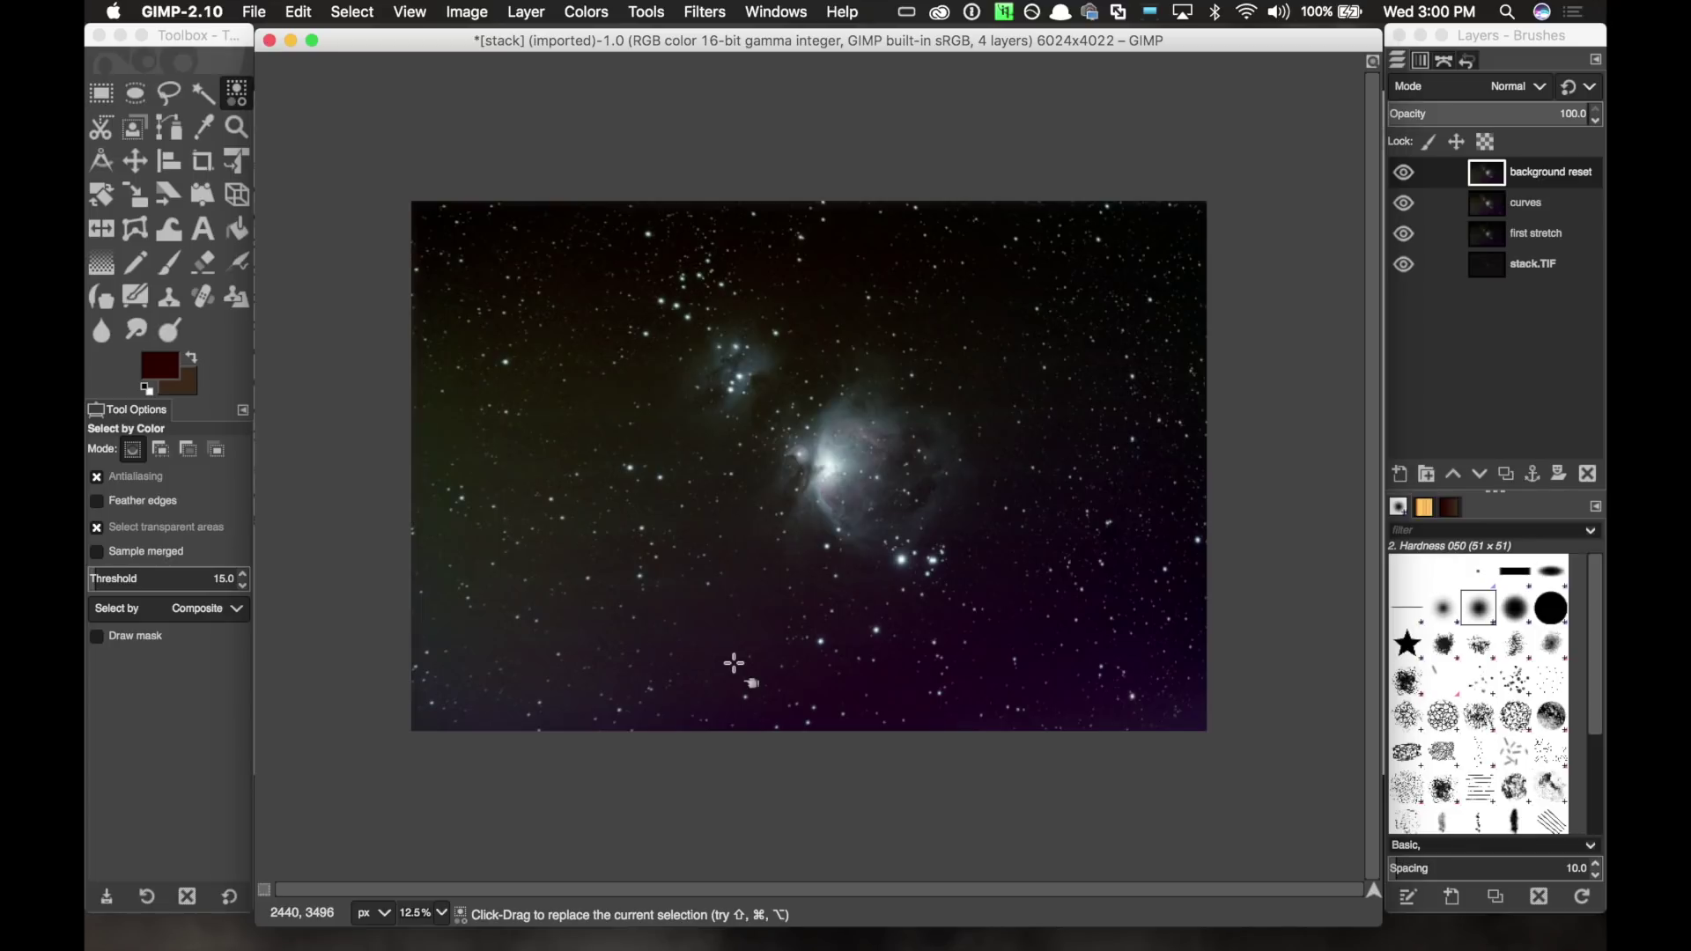
mouse_move(734, 662)
left_mouse_down()
mouse_move(622, 434)
mouse_move(712, 364)
mouse_move(1147, 441)
mouse_move(1038, 578)
mouse_move(1266, 392)
mouse_move(961, 379)
mouse_move(796, 177)
mouse_move(635, 41)
left_mouse_up()
Try reducing the selected sky background's saturation to a scale of 0.4.
left_click(586, 12)
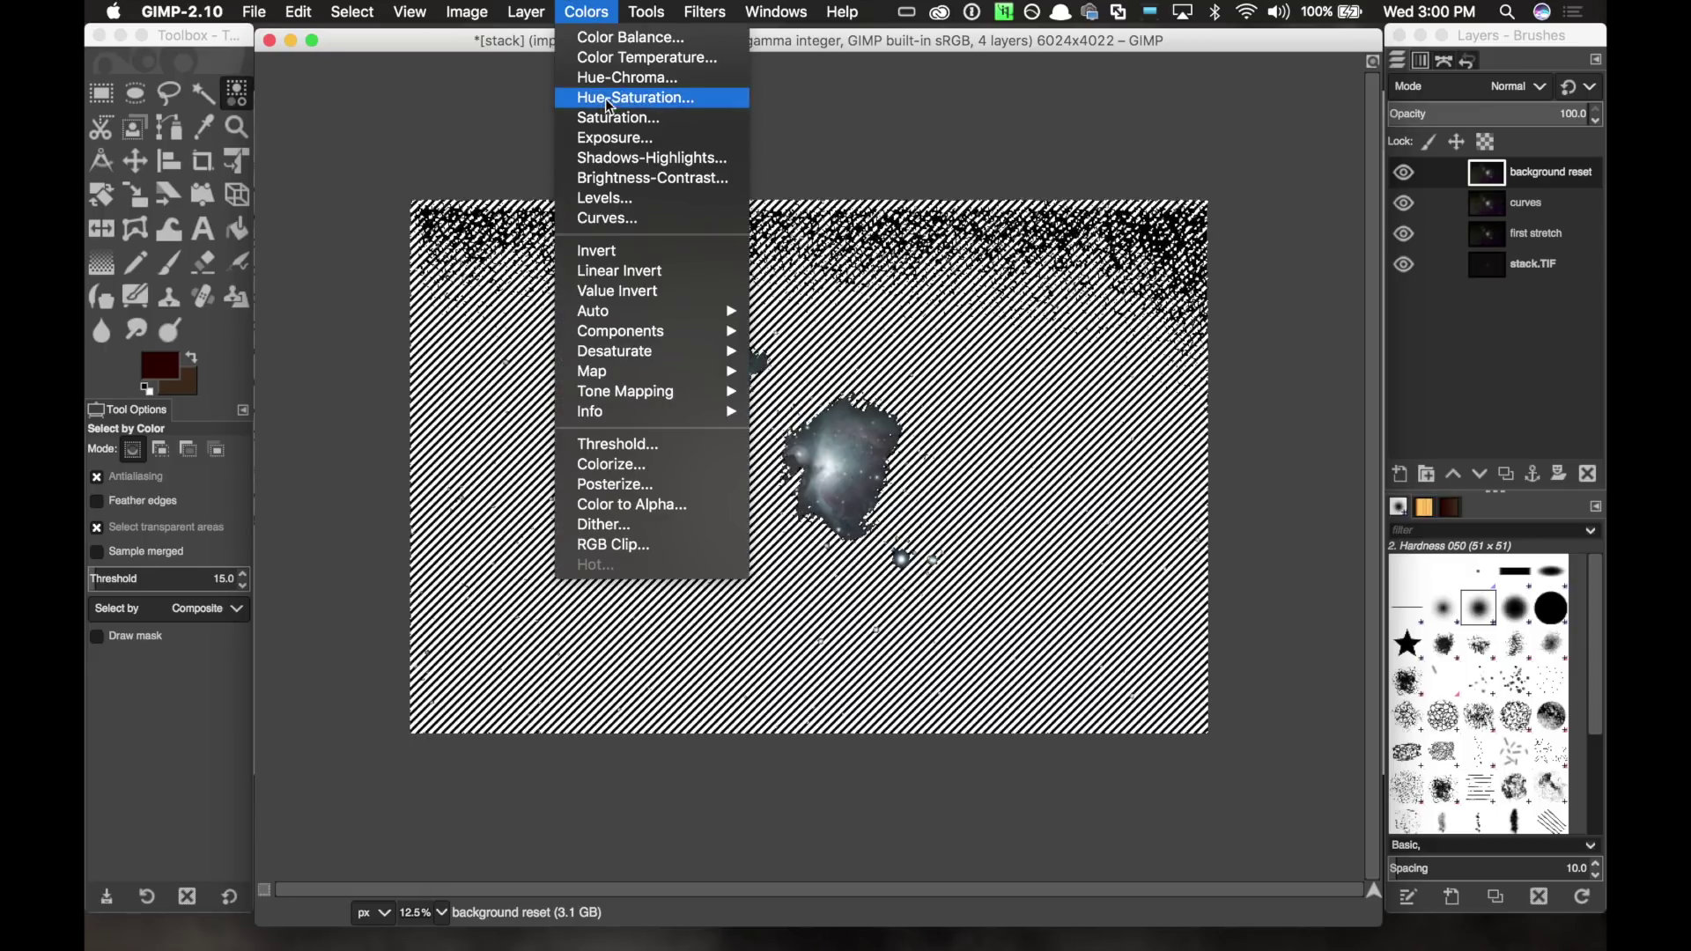
left_click(606, 121)
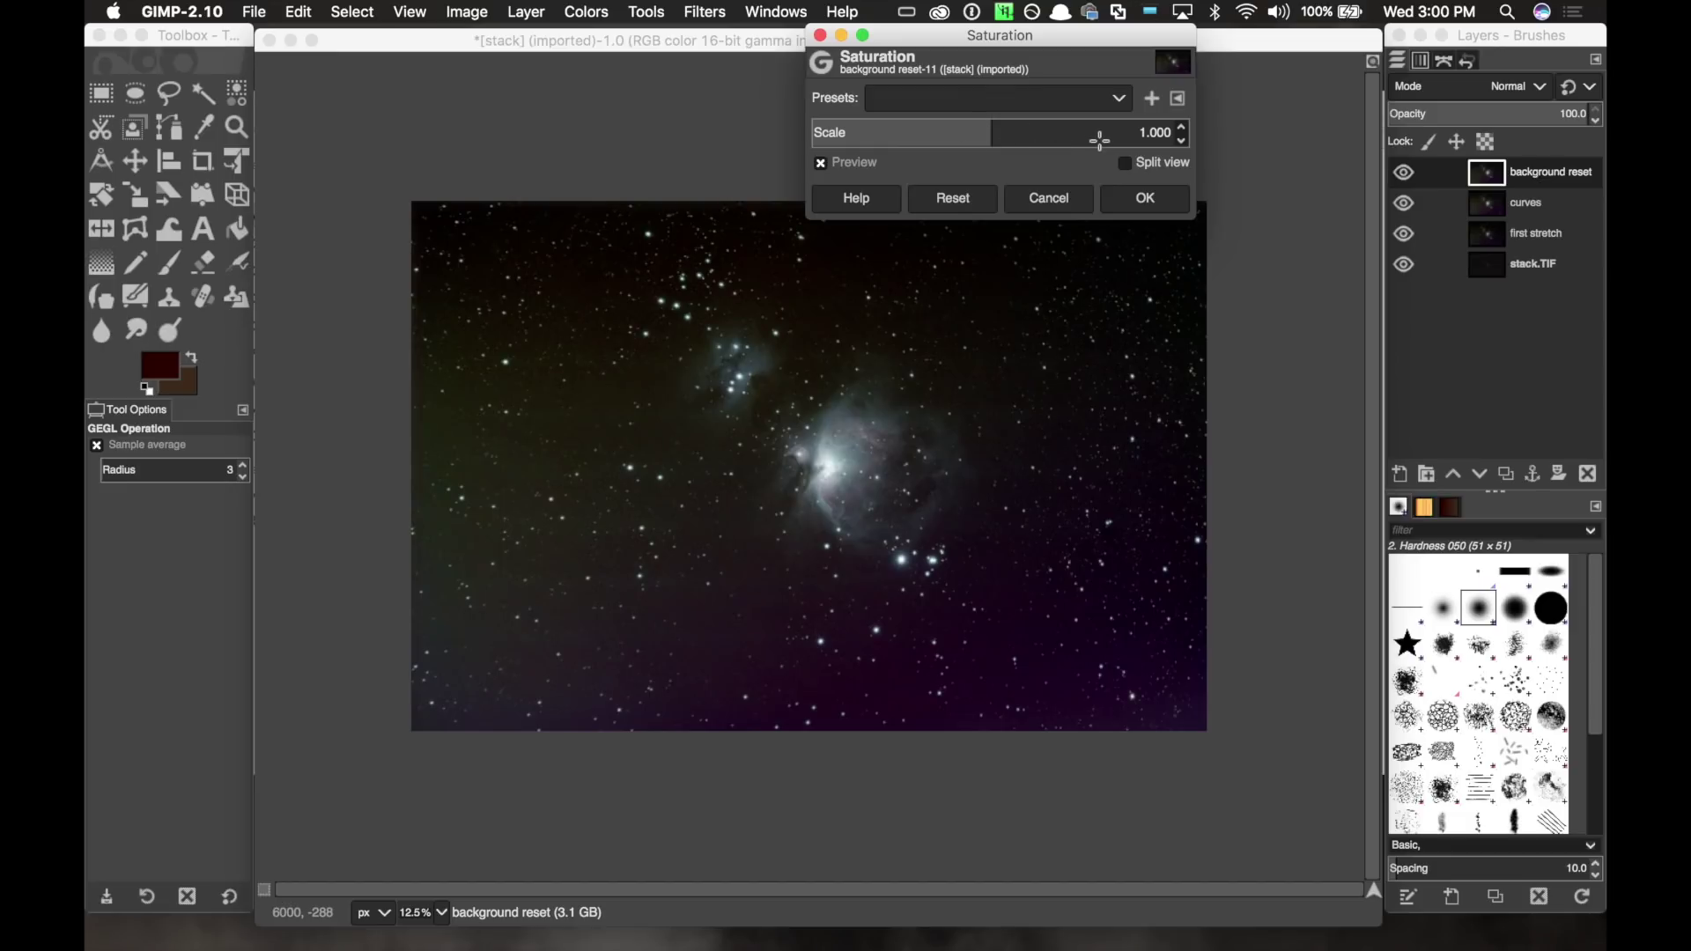
double_click(1161, 132)
triple_click(1134, 132)
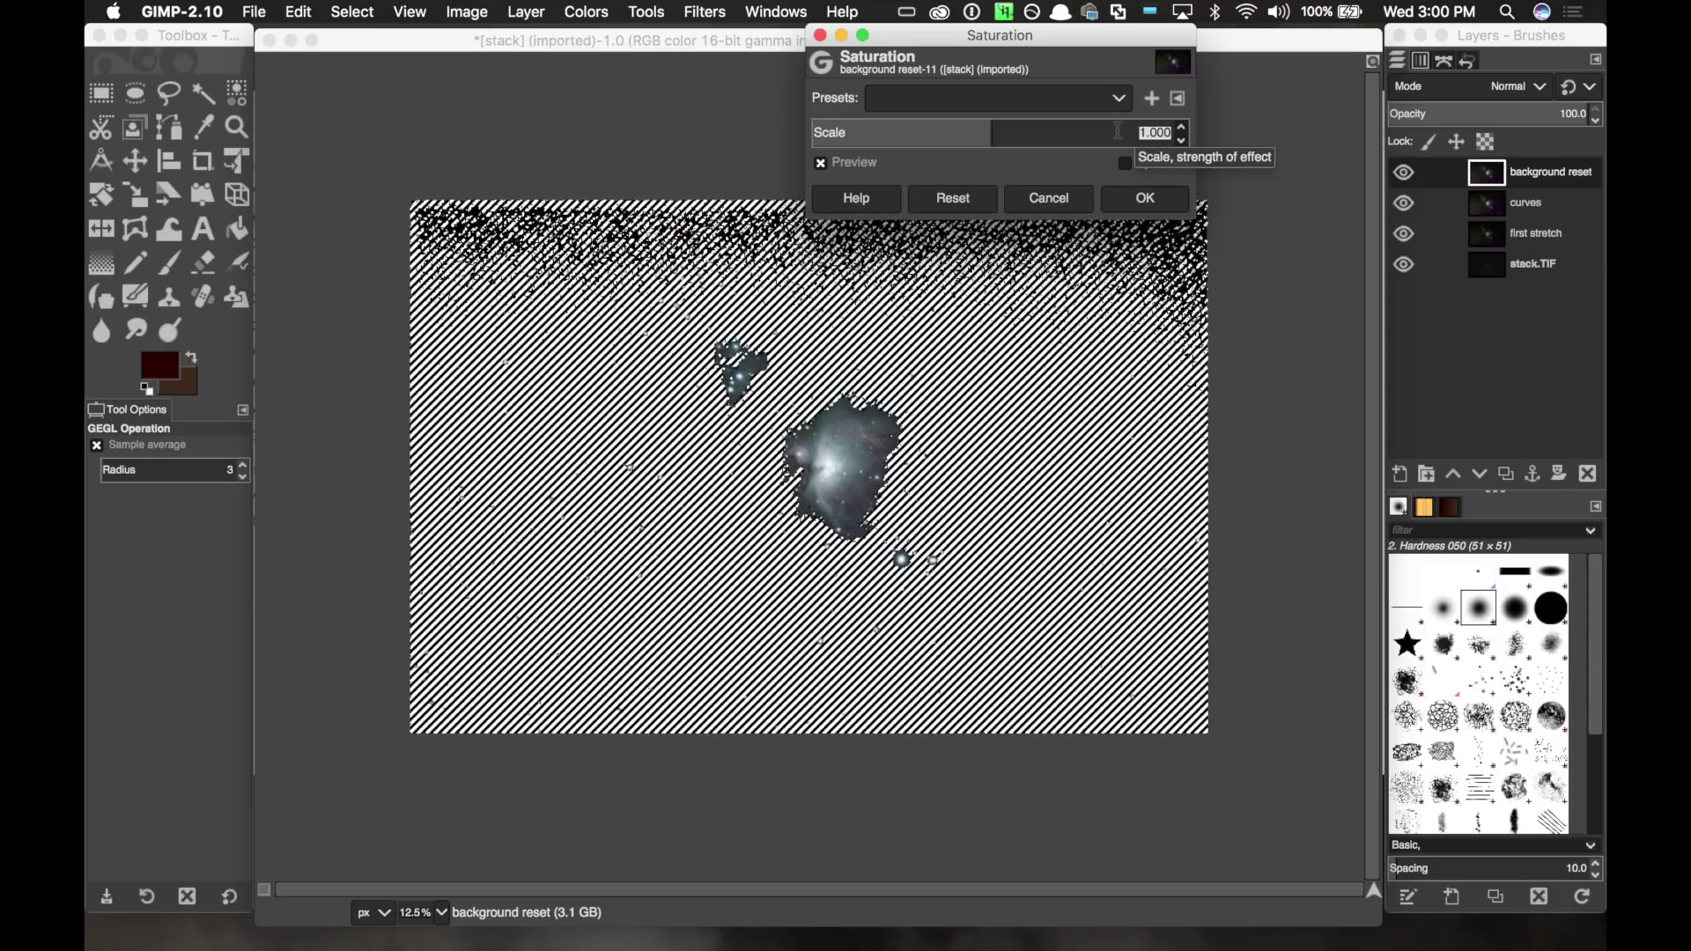
type("0.4")
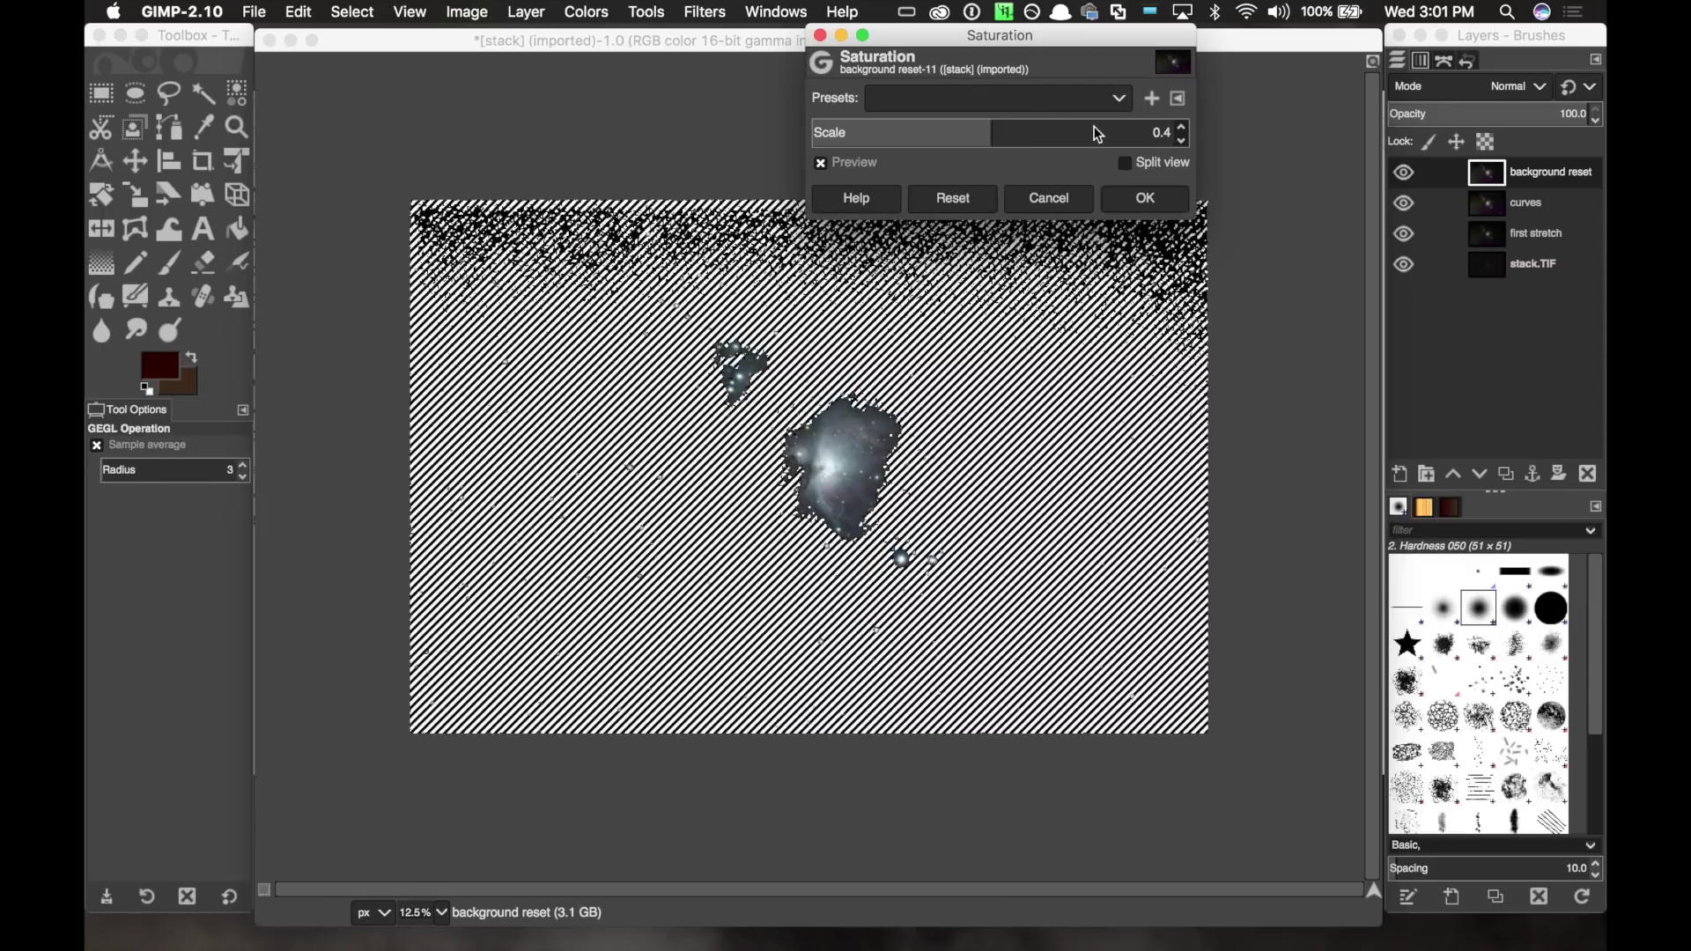
key("Return")
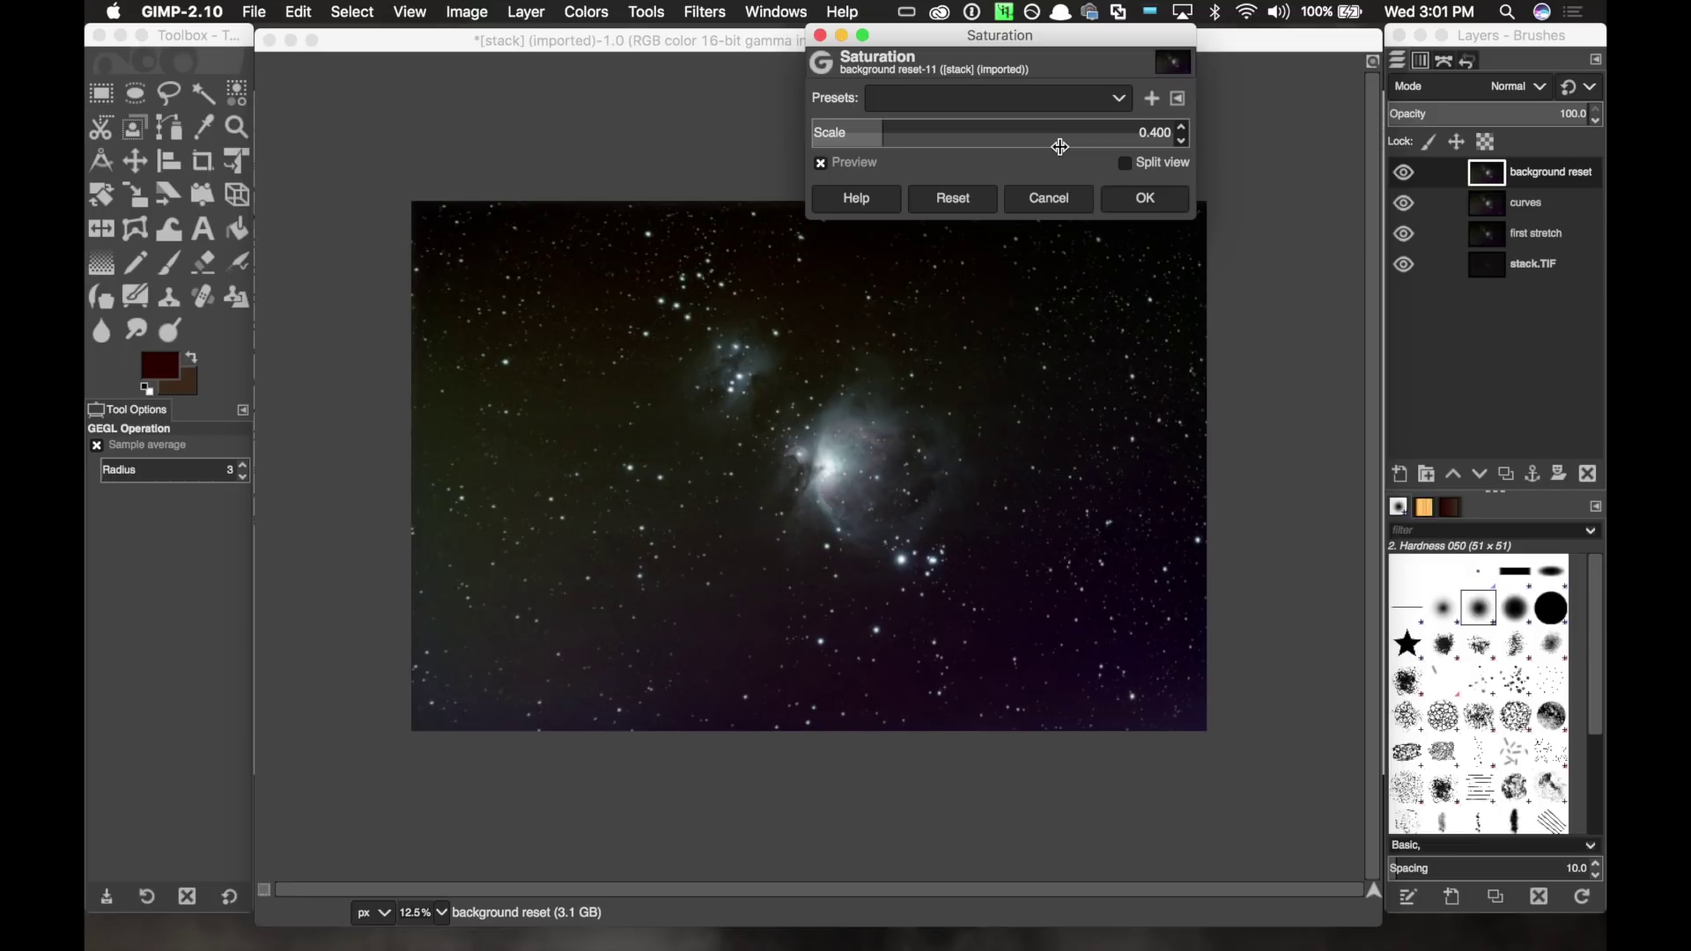
left_click(1137, 133)
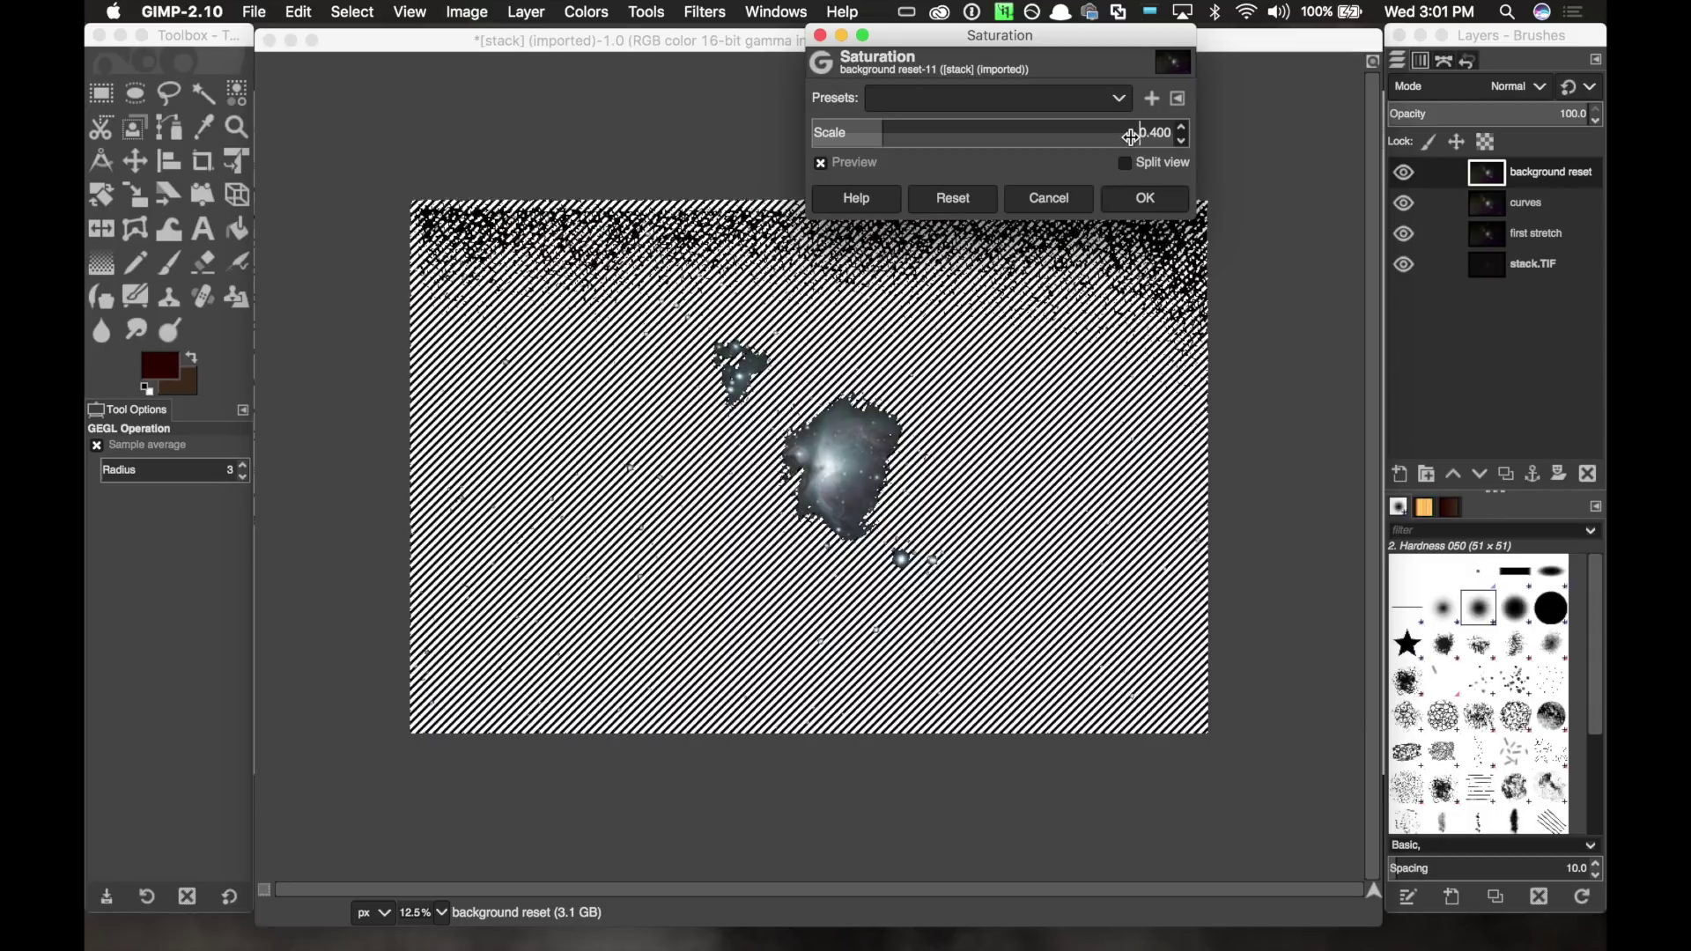
left_click(1147, 202)
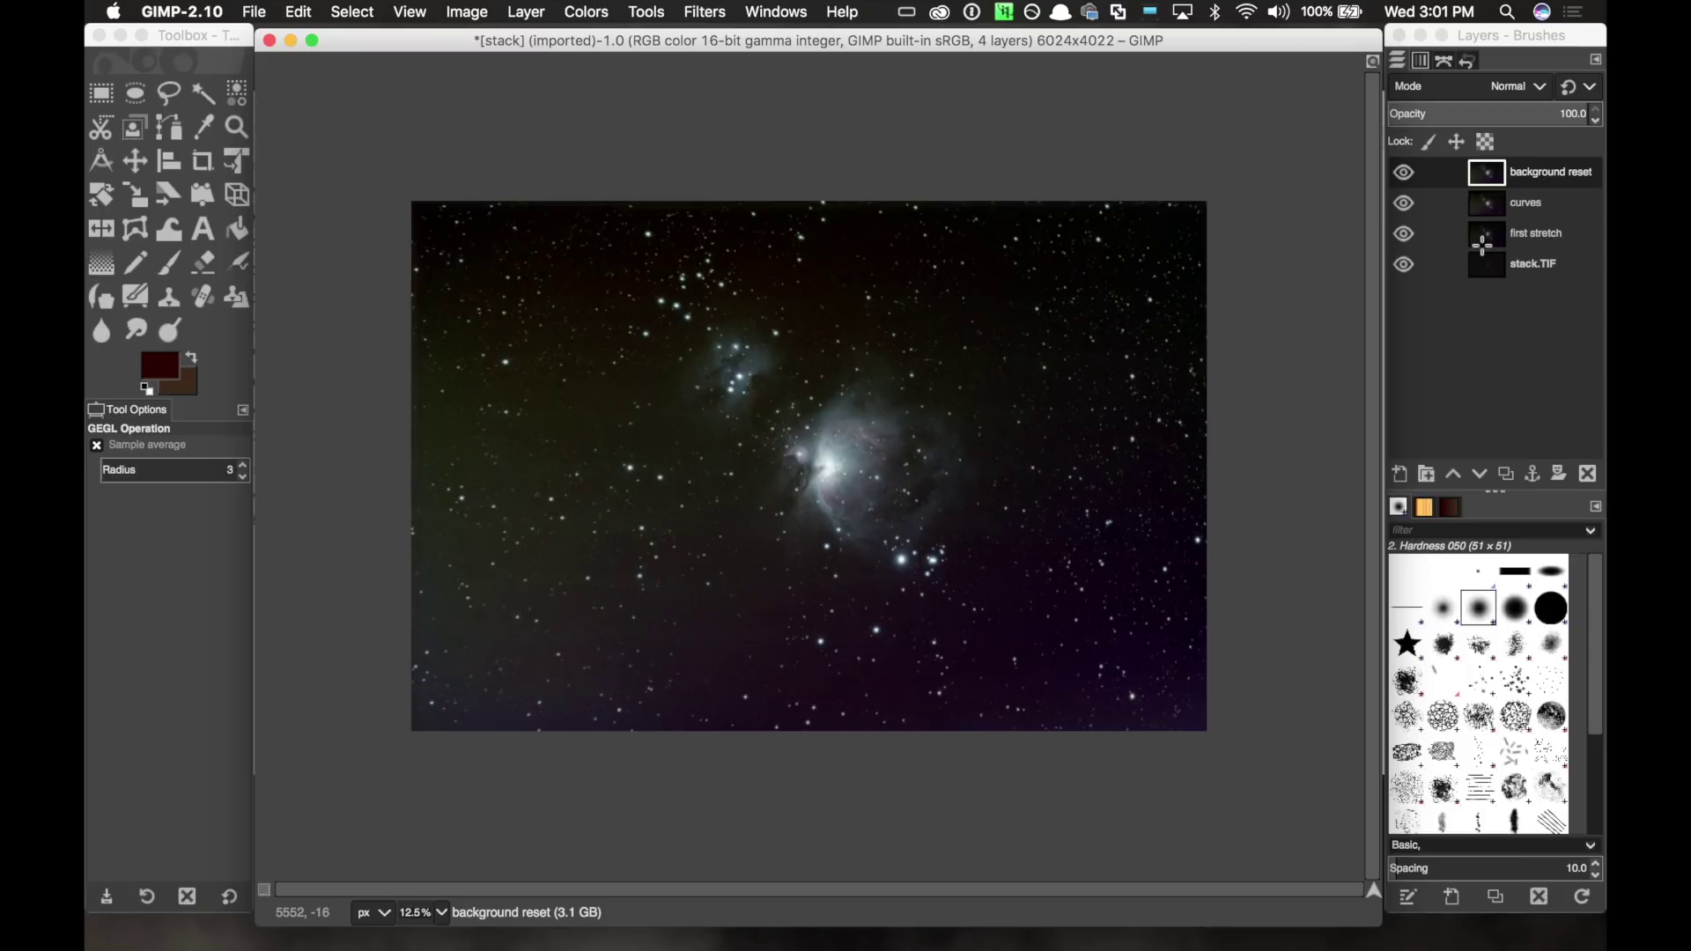
Hide the background reset layer for comparison and undo the 0.4 saturation change.
left_click(1403, 173)
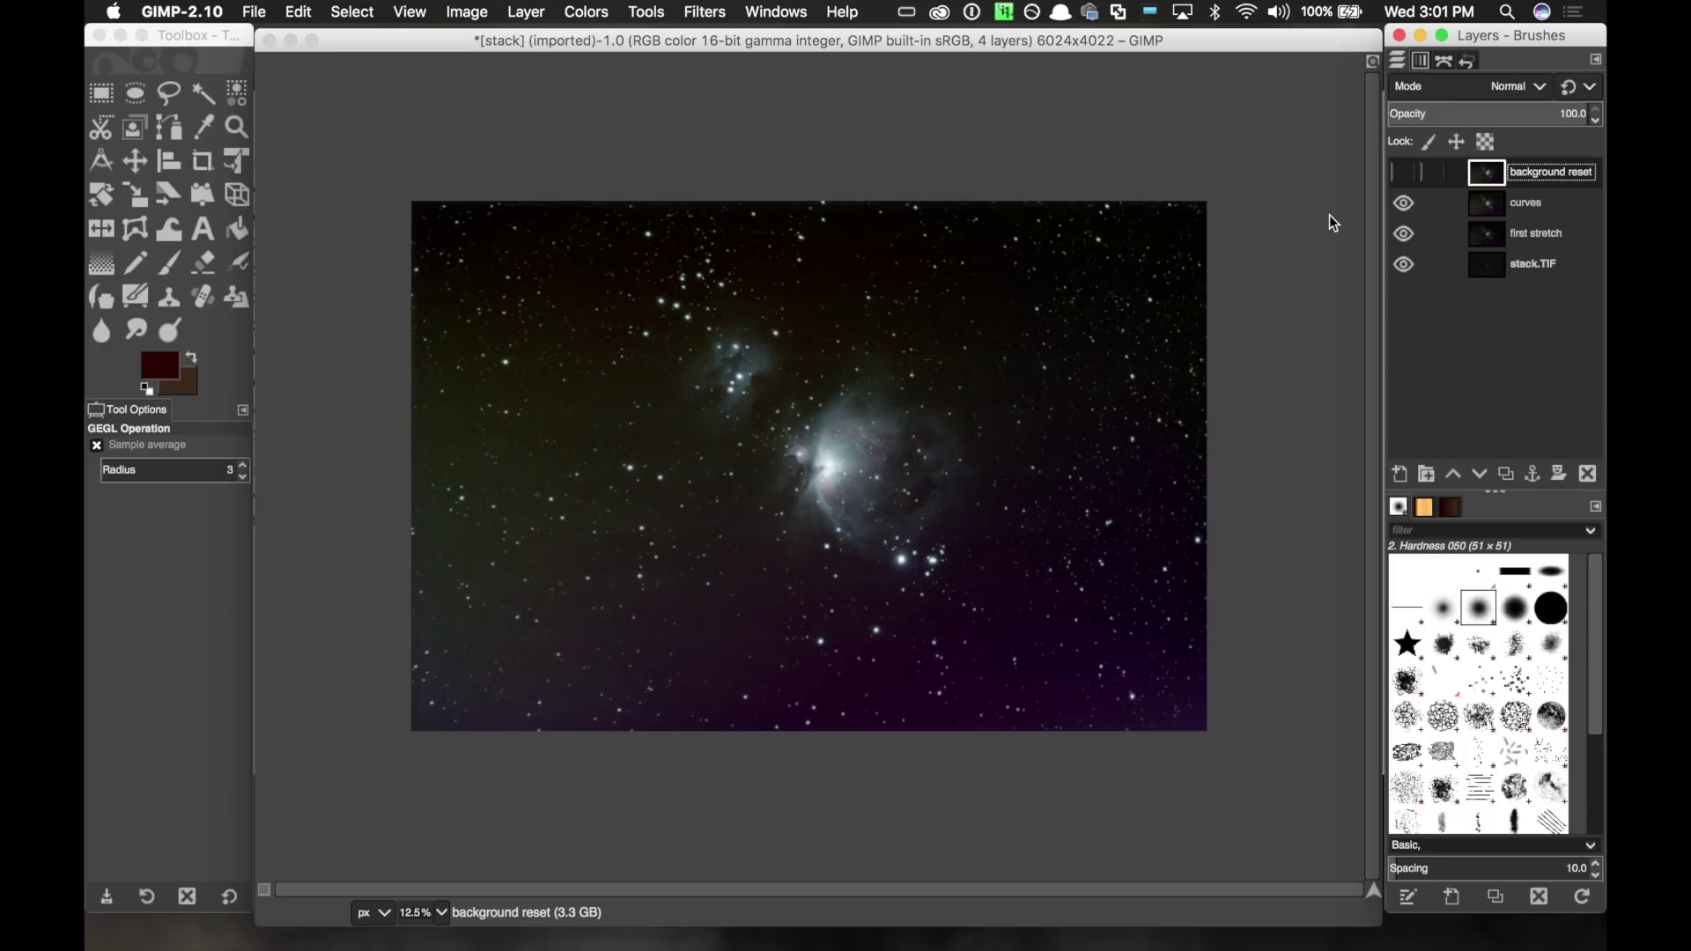
key("ctrl+z")
left_click(866, 431)
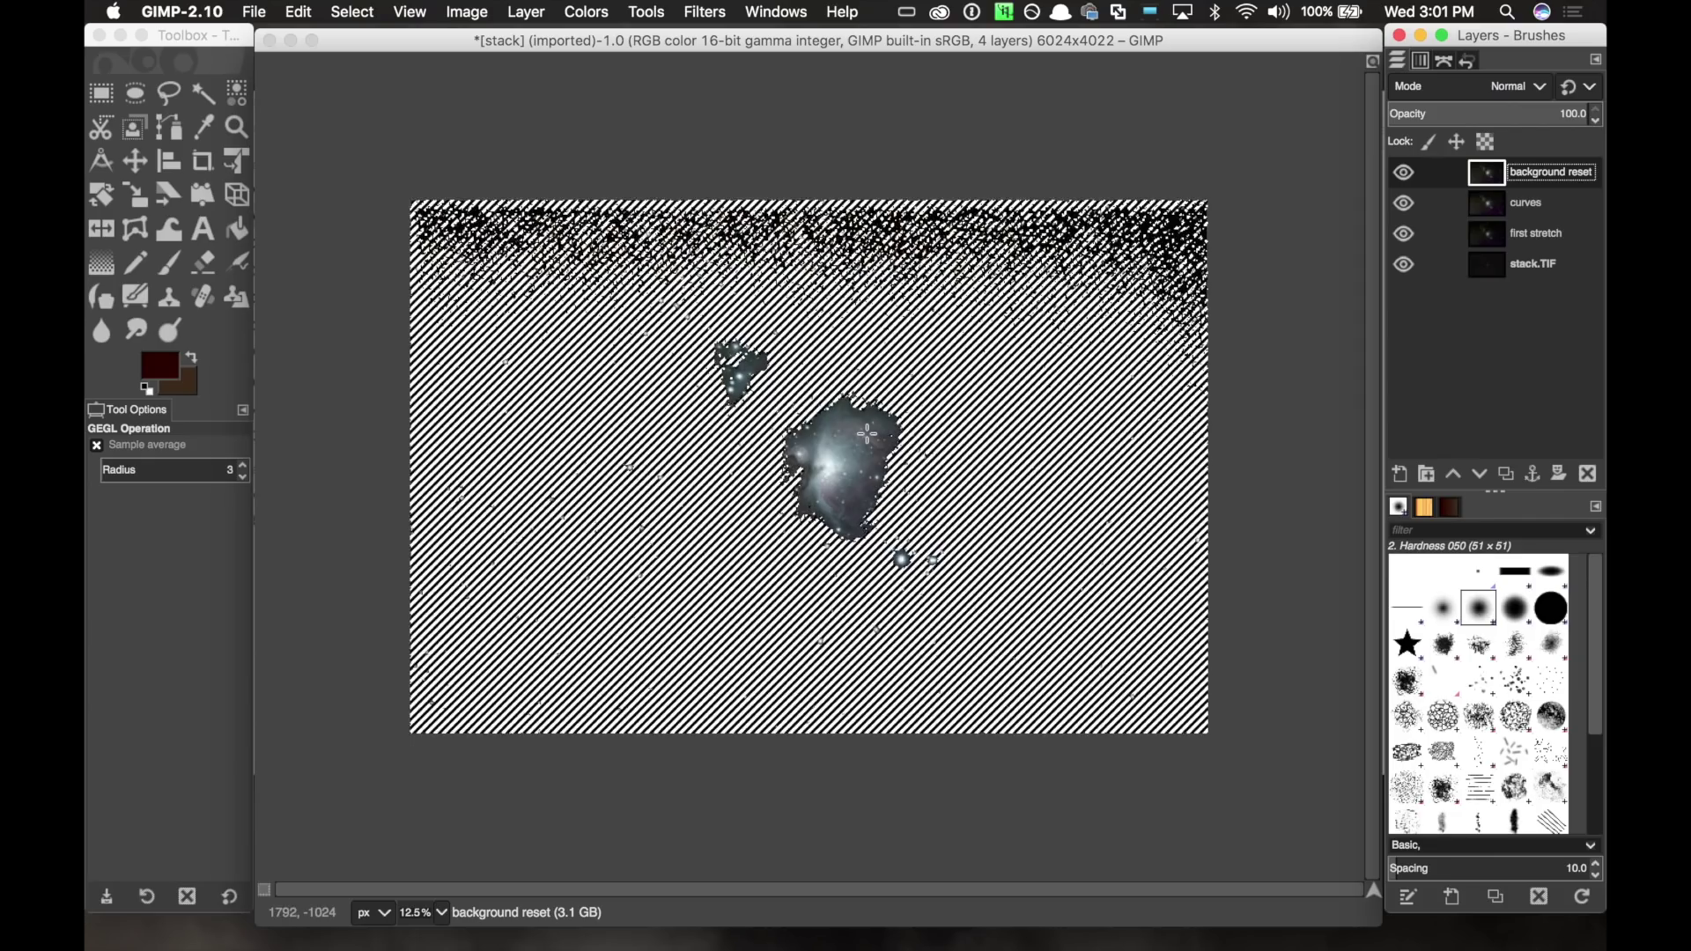
Reduce the saturation of the selected sky background to a scale of 0.2.
left_click(645, 11)
mouse_move(716, 10)
mouse_move(585, 12)
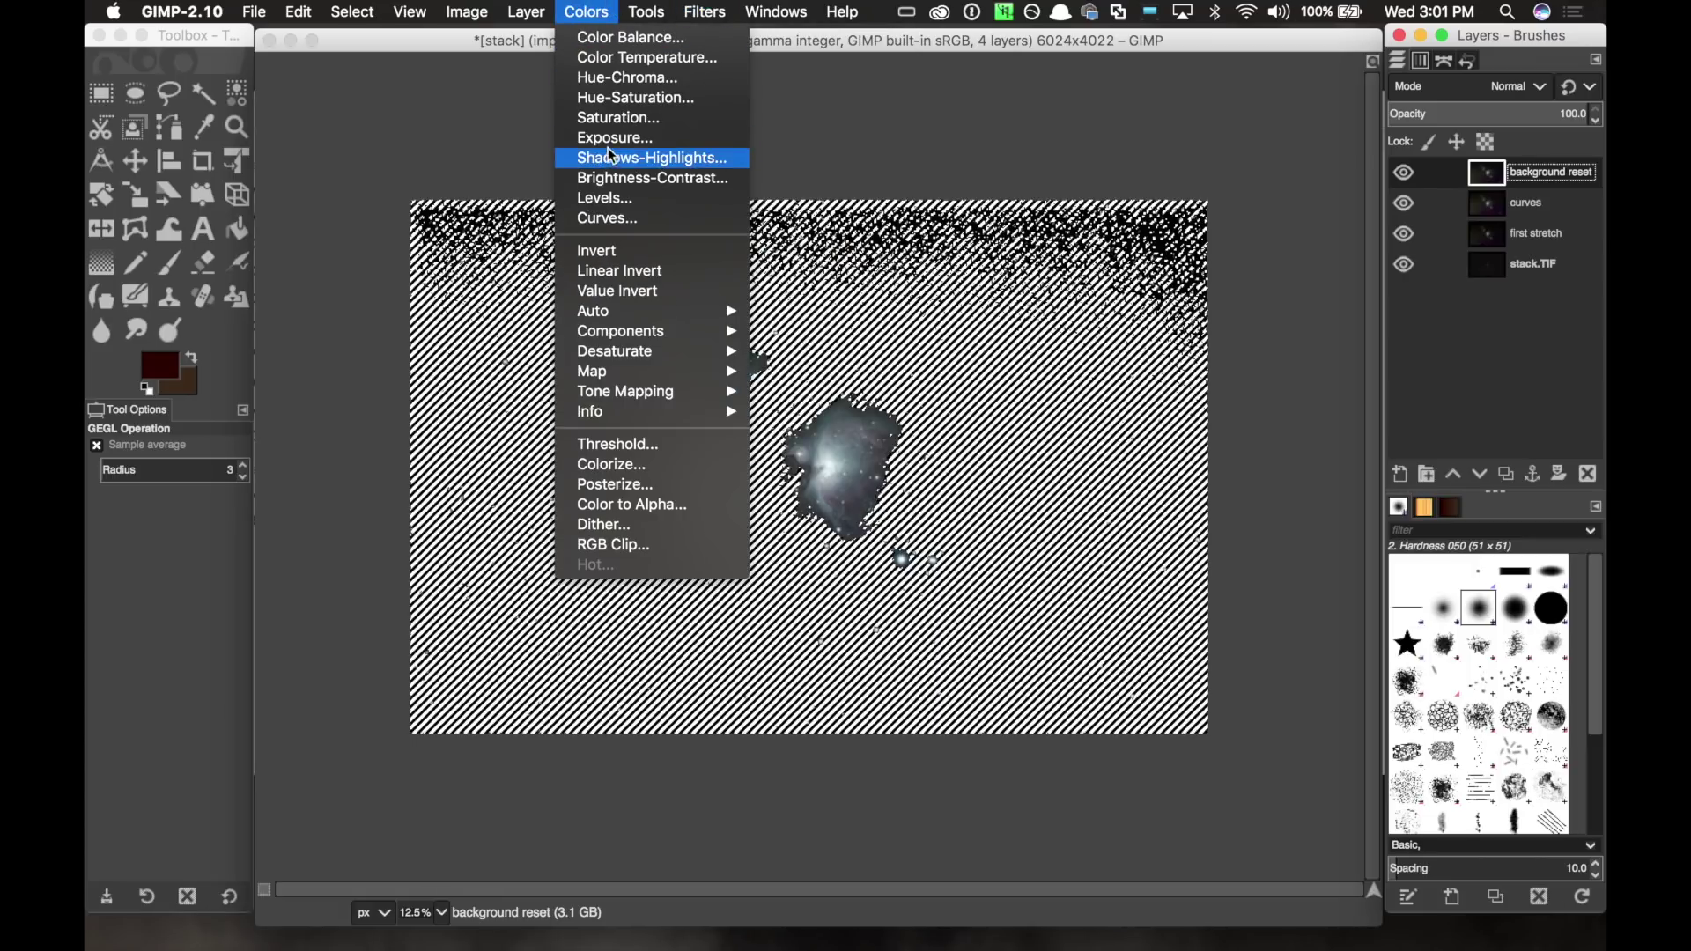
left_click(608, 117)
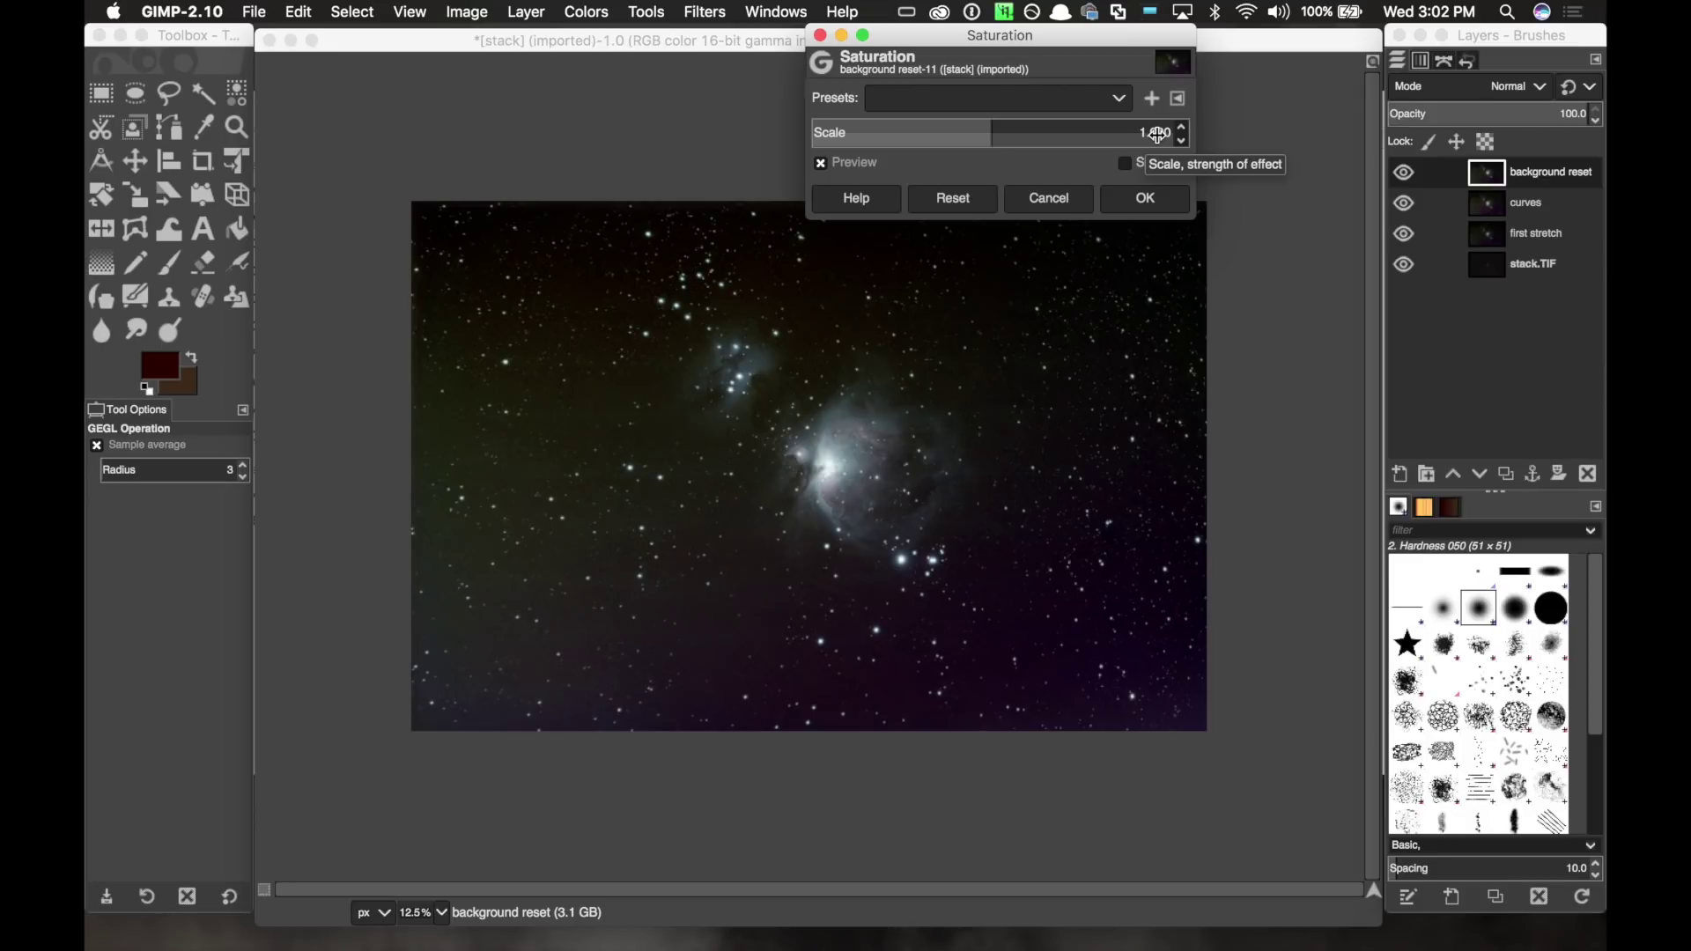
triple_click(1157, 134)
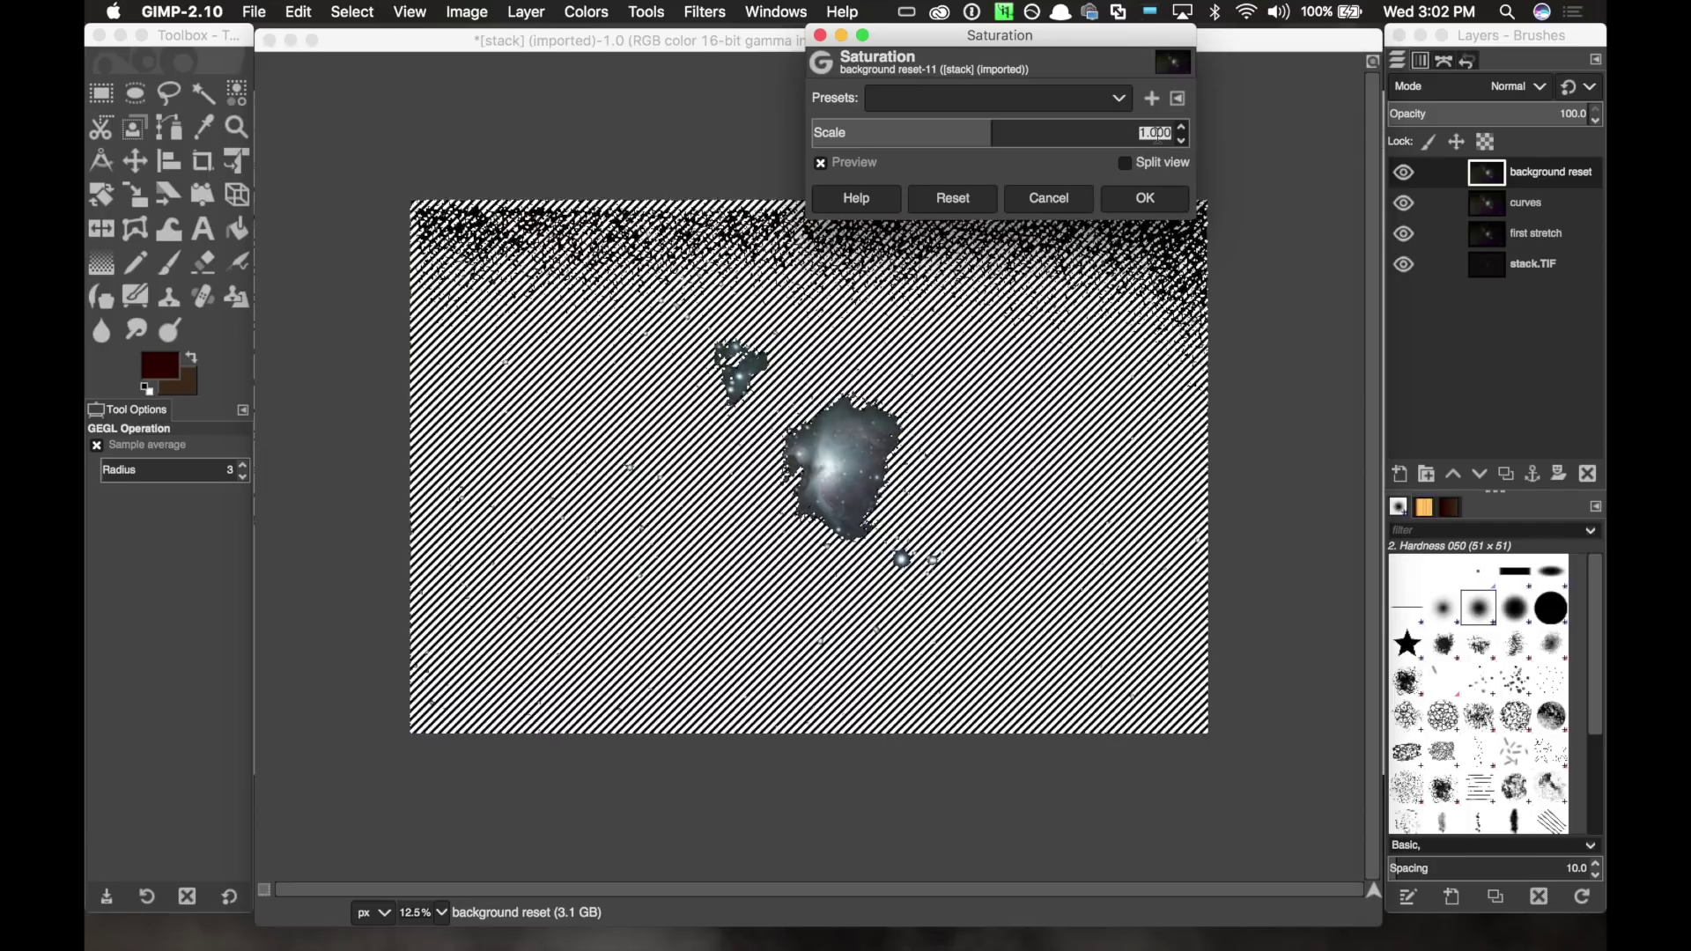
key("BackSpace")
type("2")
key("Return")
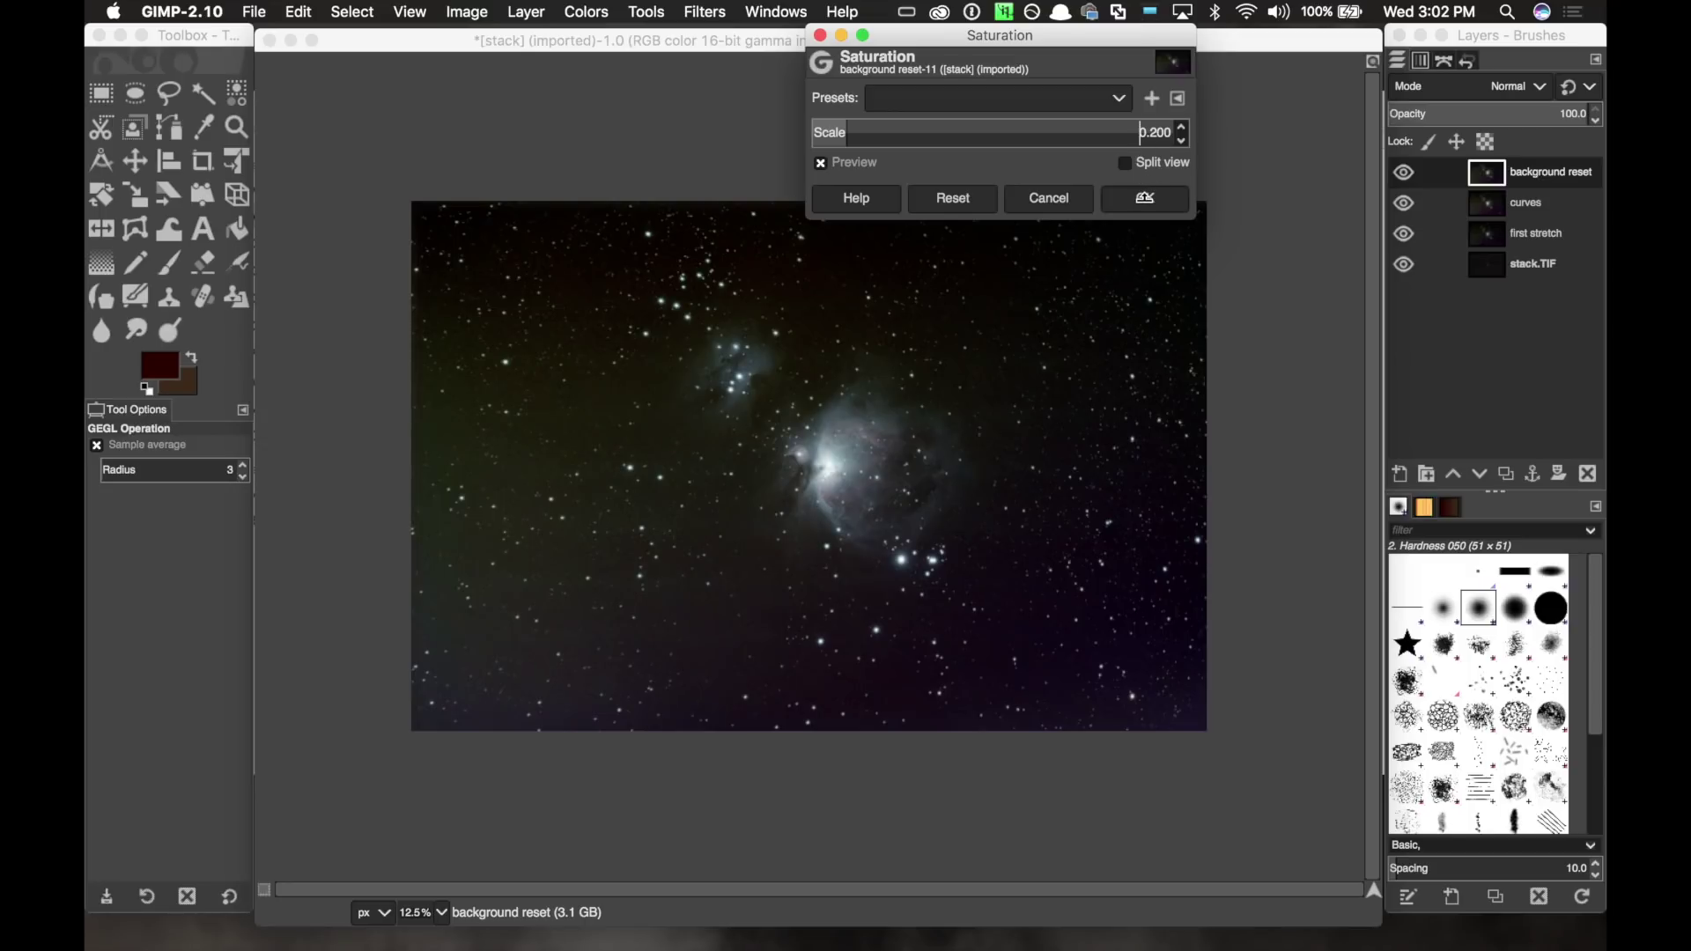
left_click(1145, 198)
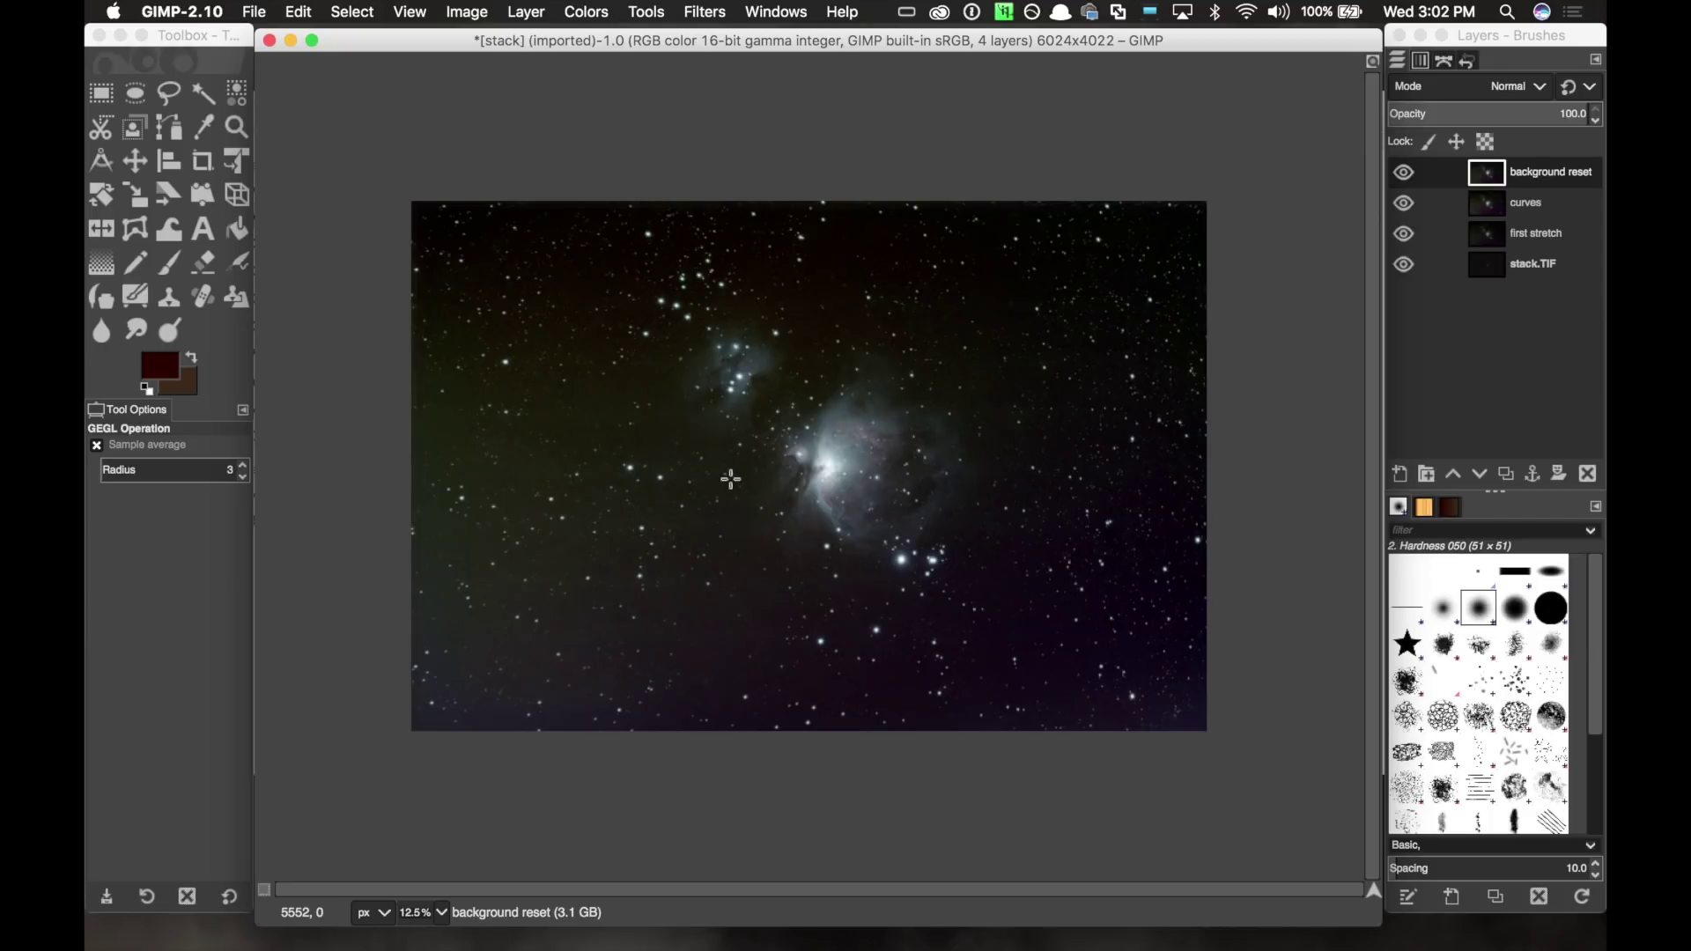
left_click(740, 390)
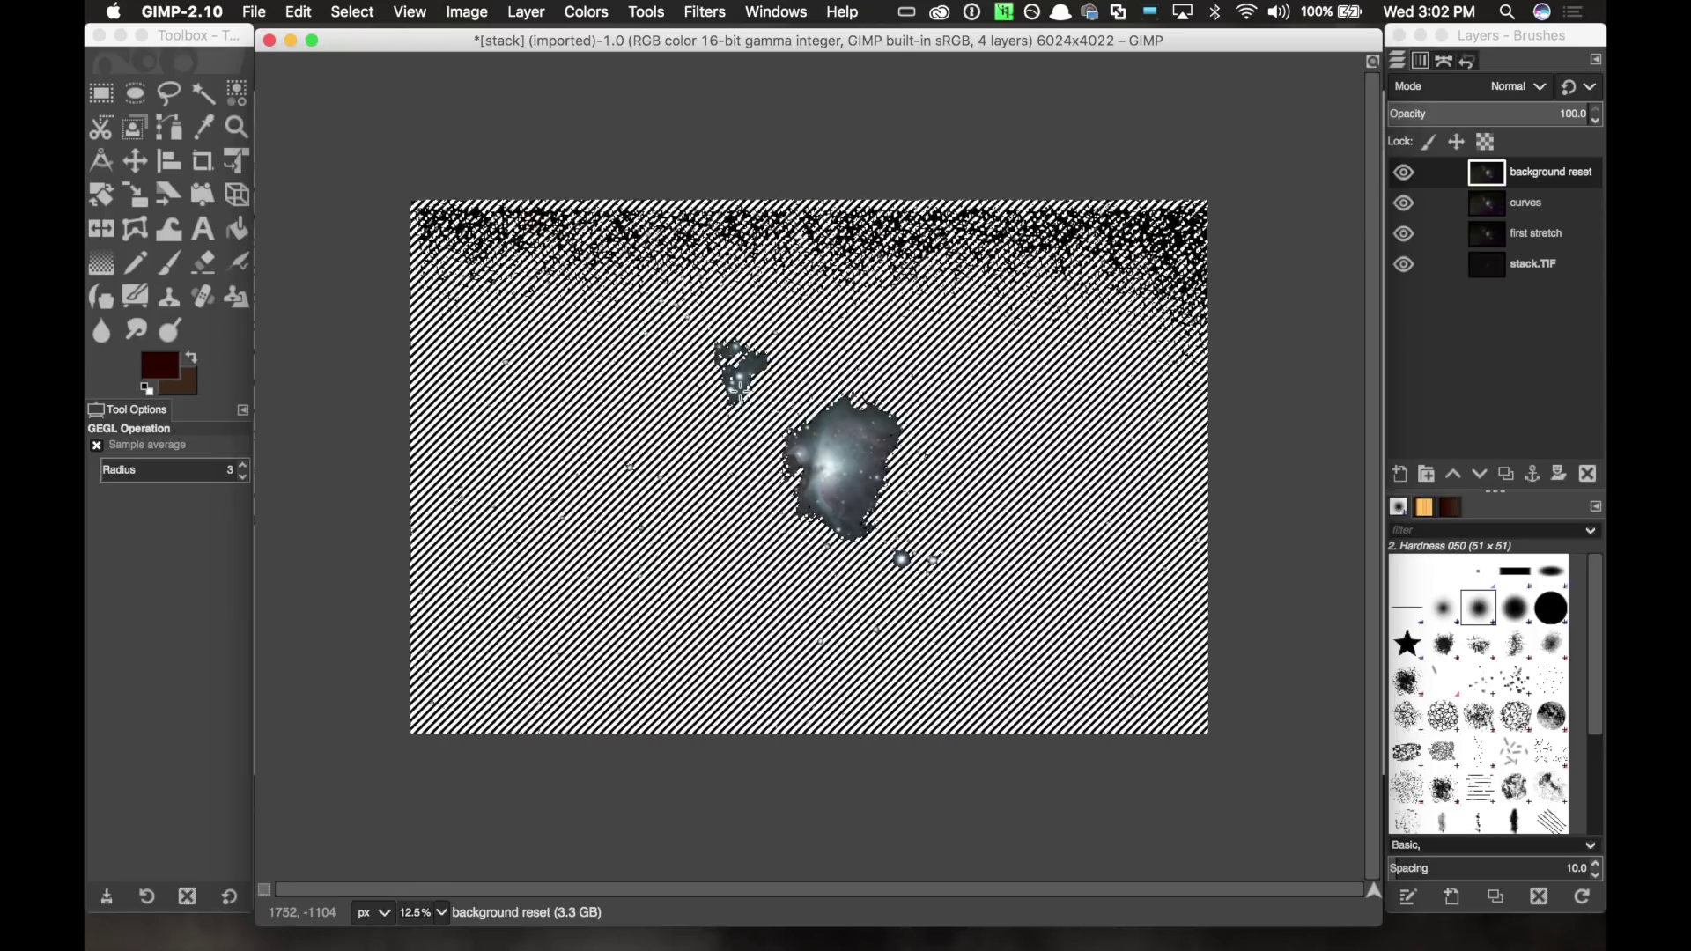
left_click(587, 13)
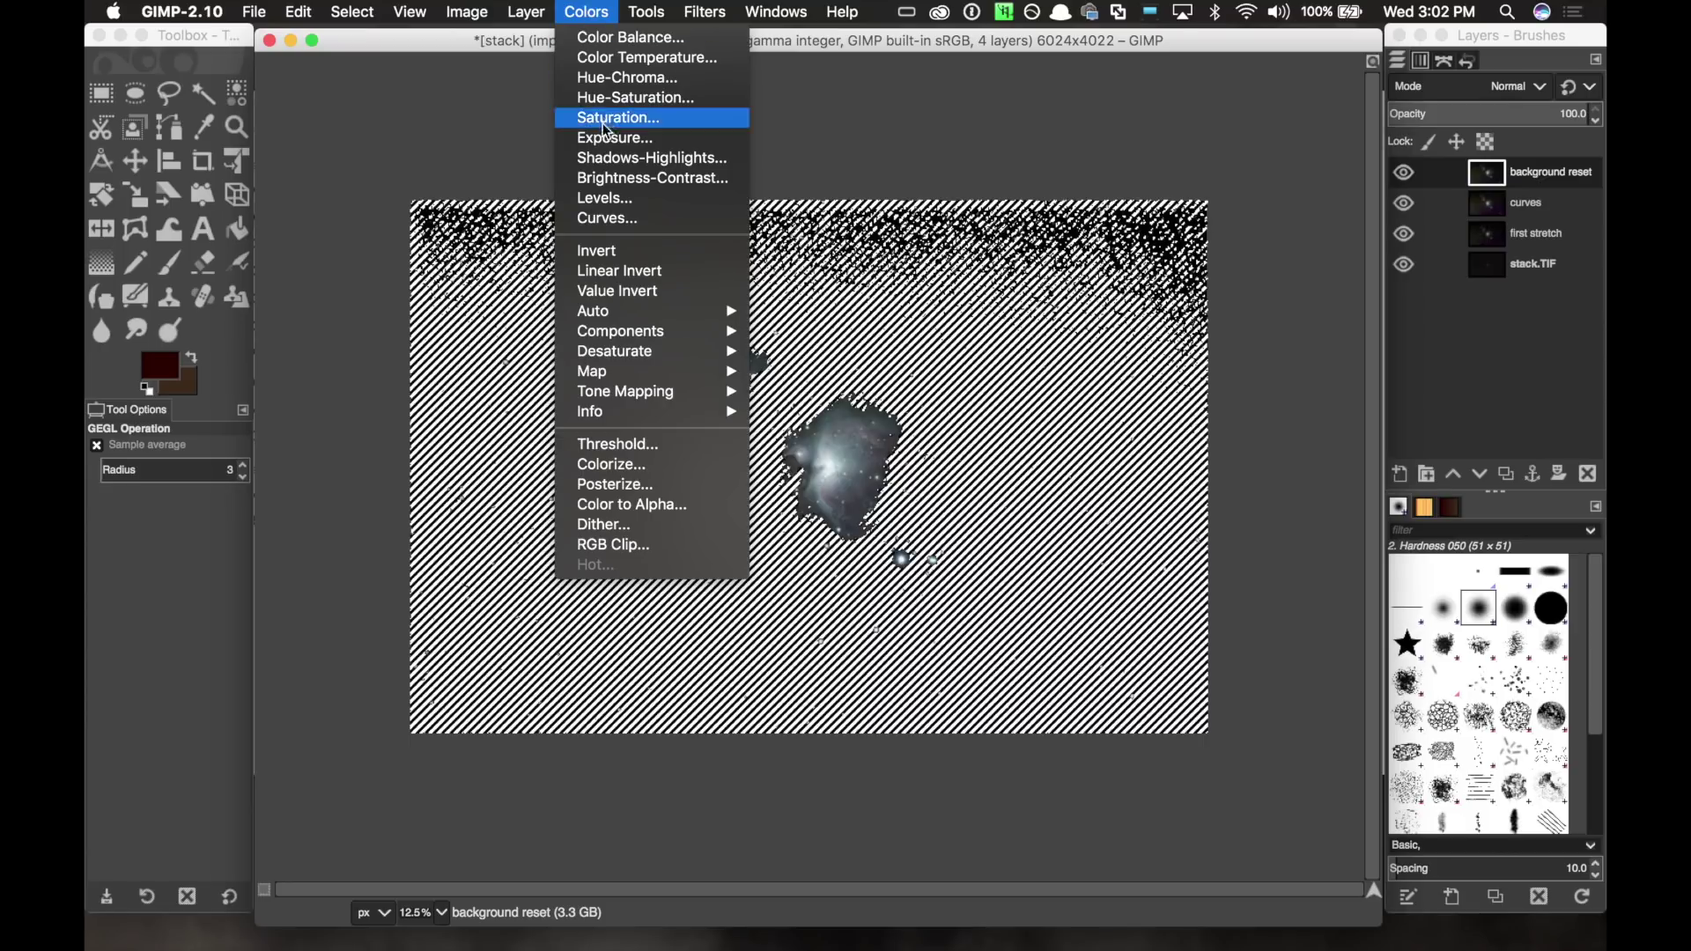
left_click(608, 220)
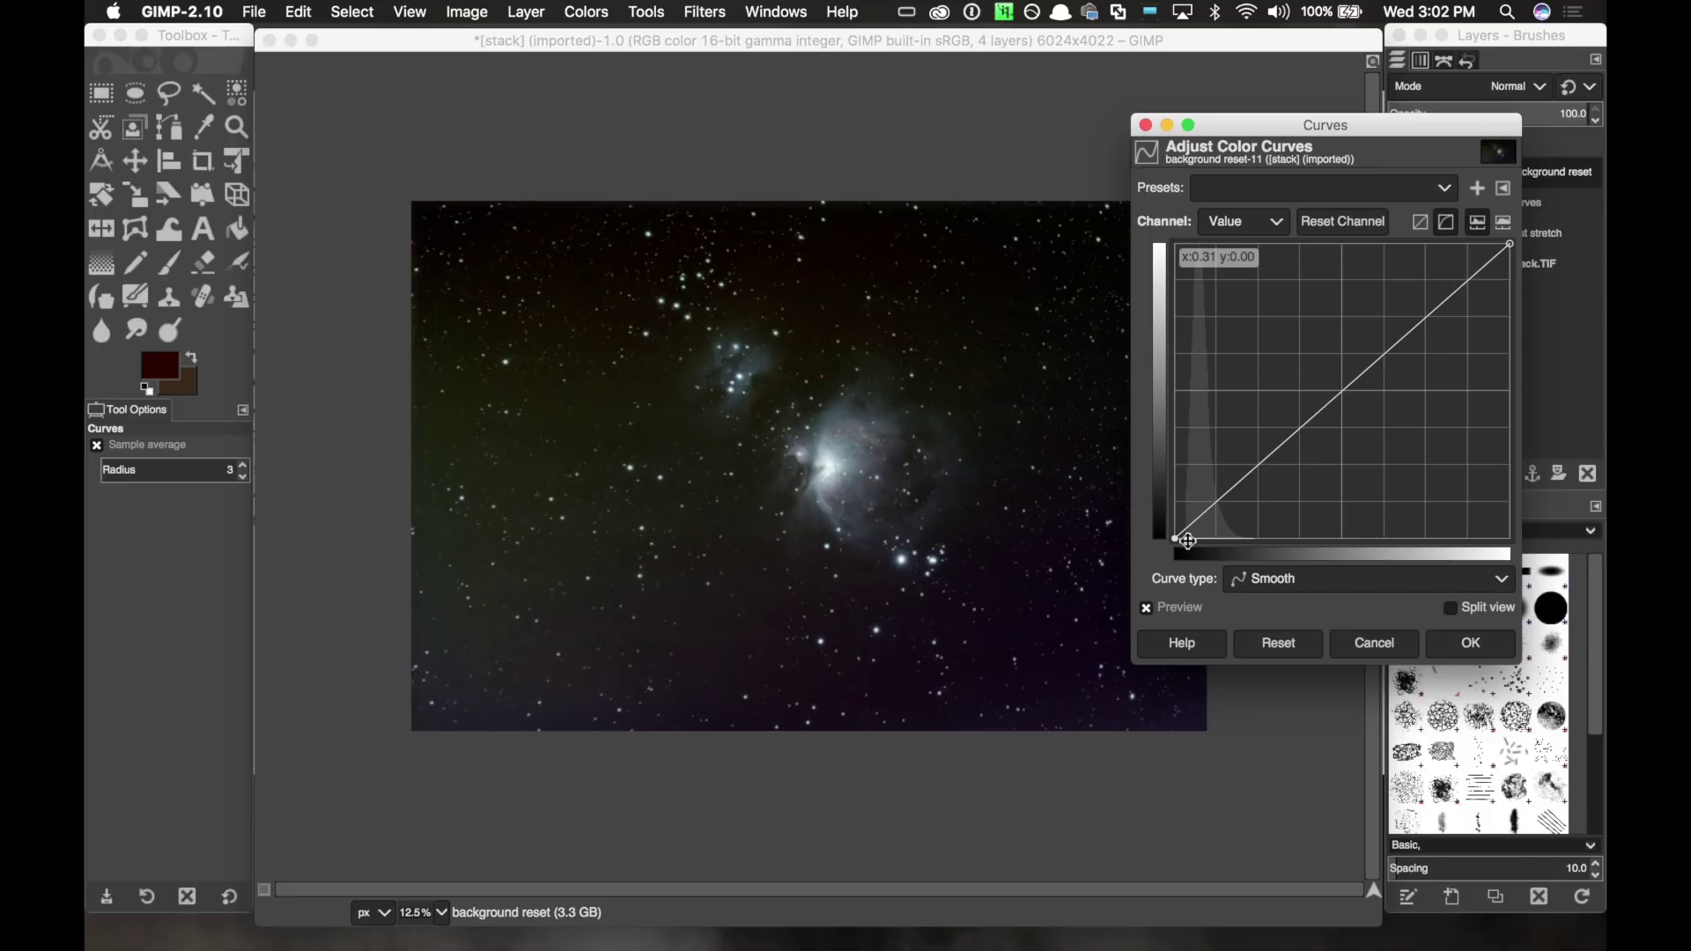
left_click_drag(1187, 540, 1198, 539)
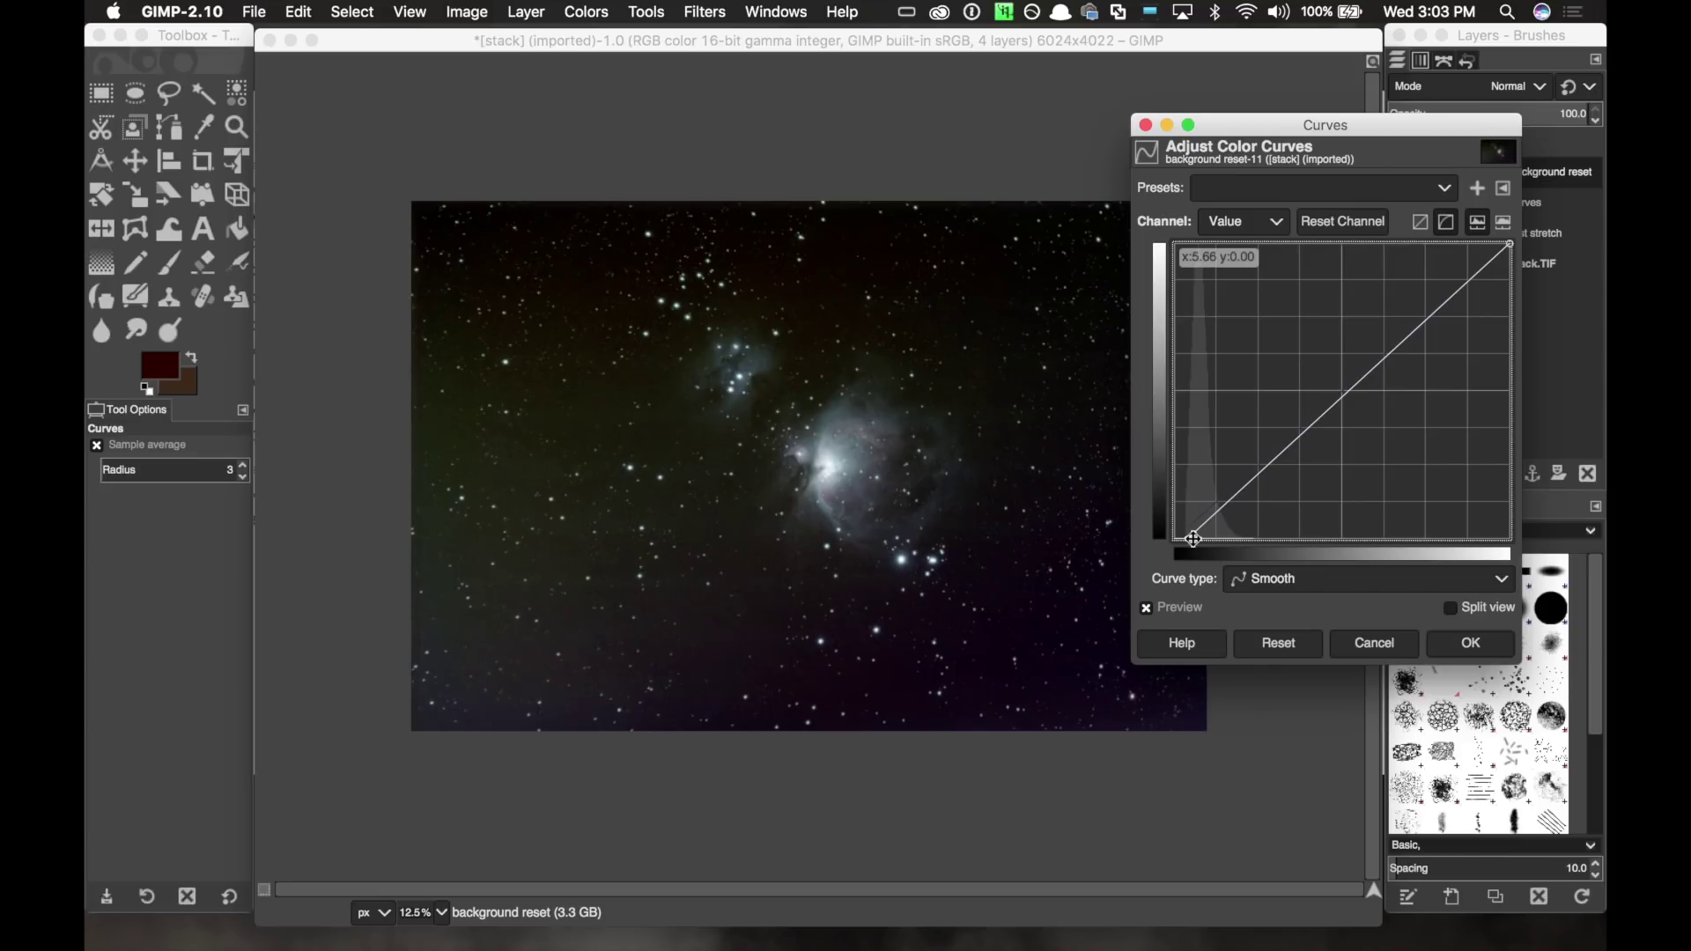
left_click(1214, 488)
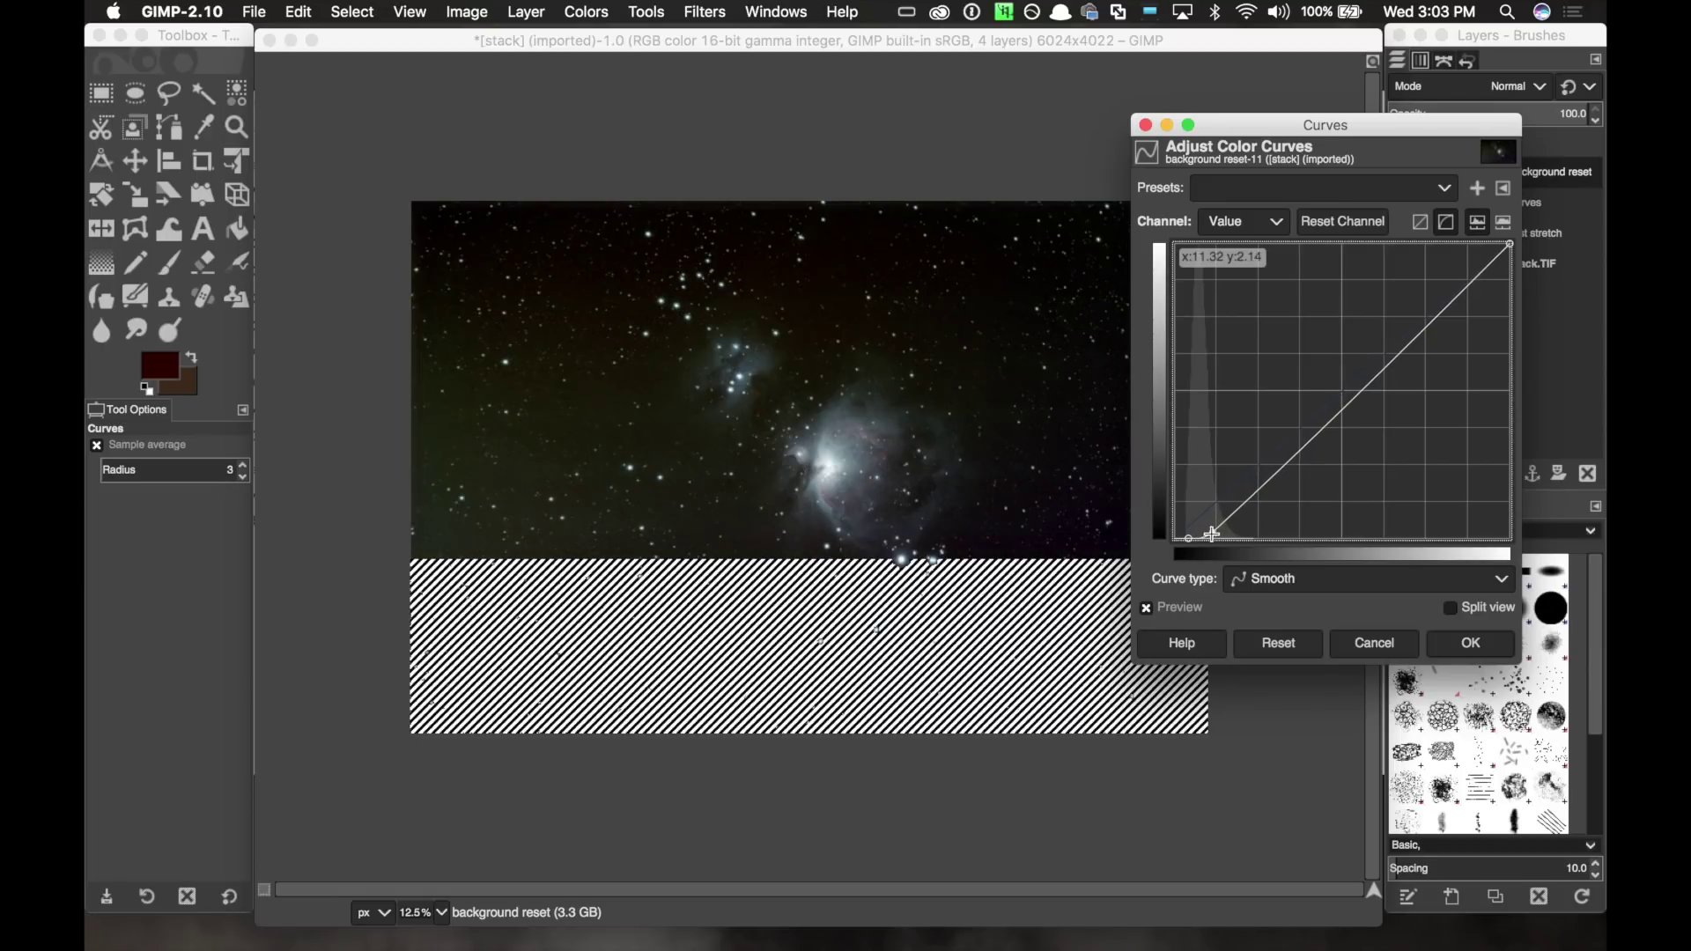
left_click_drag(1213, 534, 1214, 538)
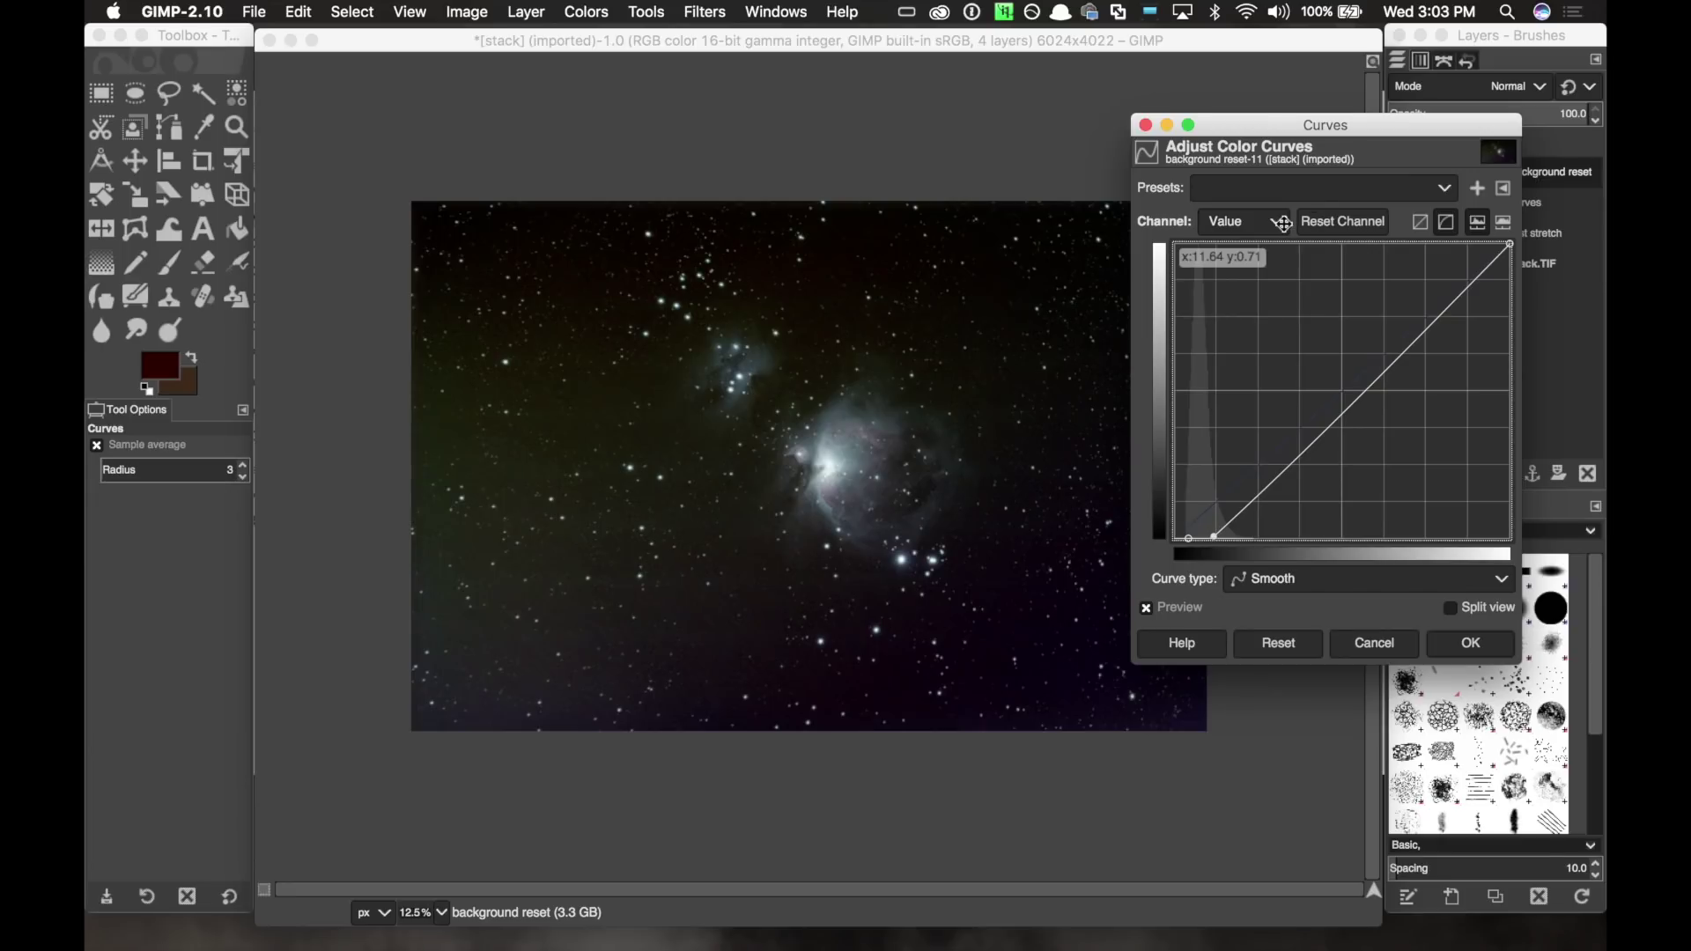
left_click(1282, 224)
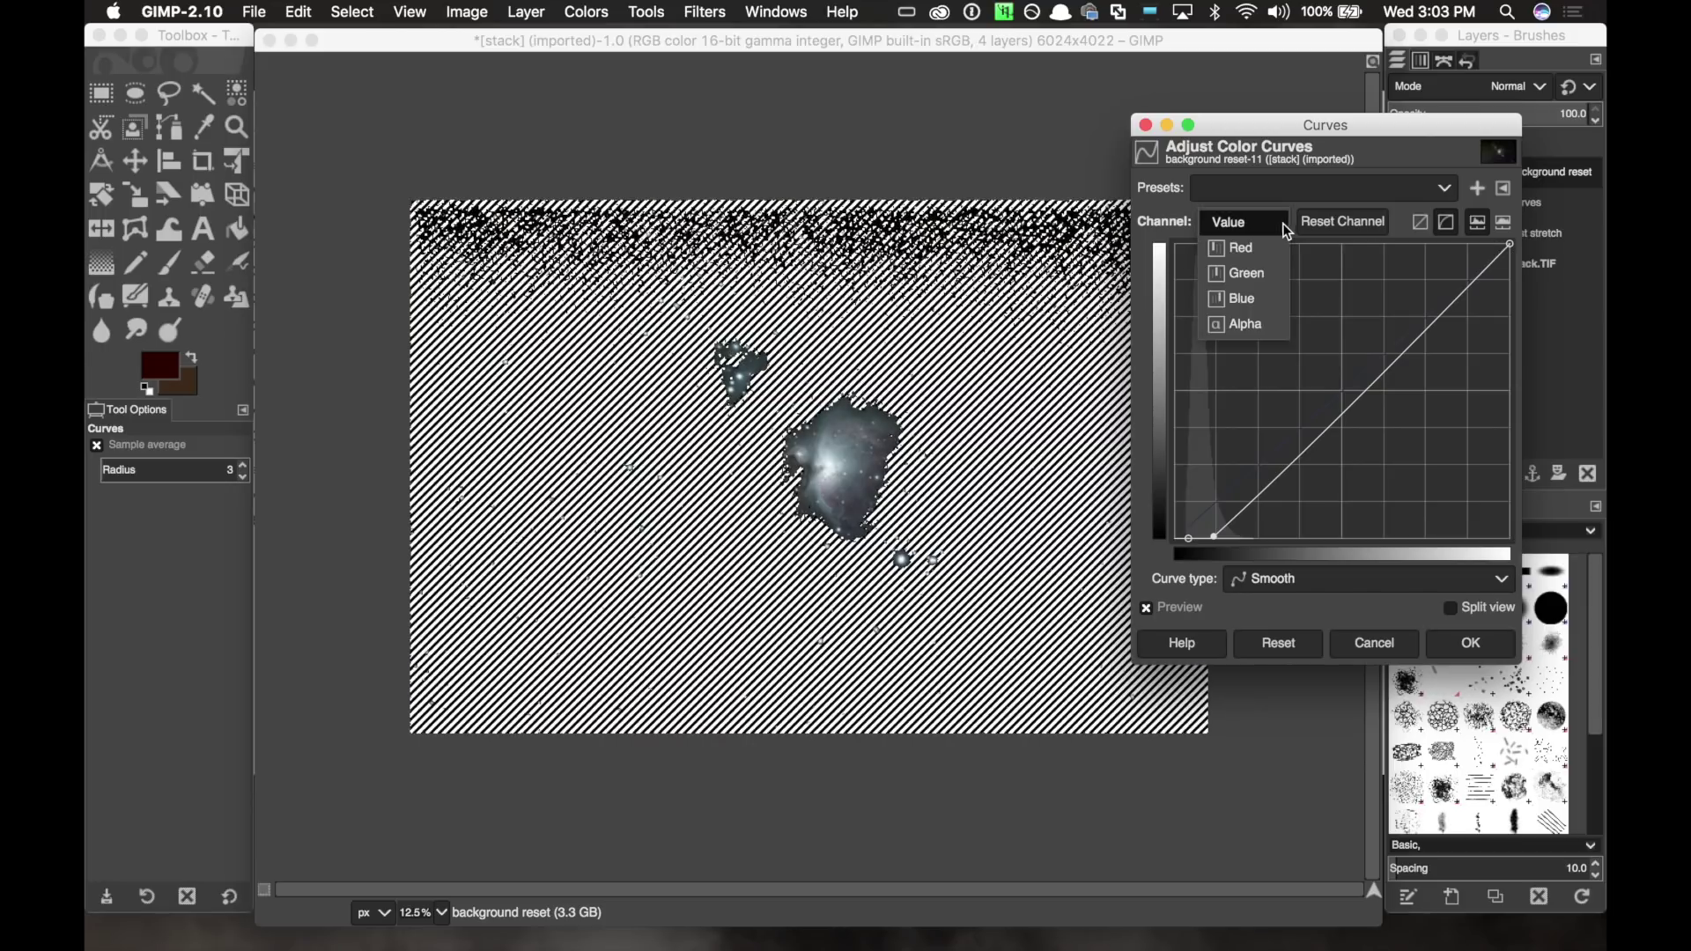
left_click(1270, 271)
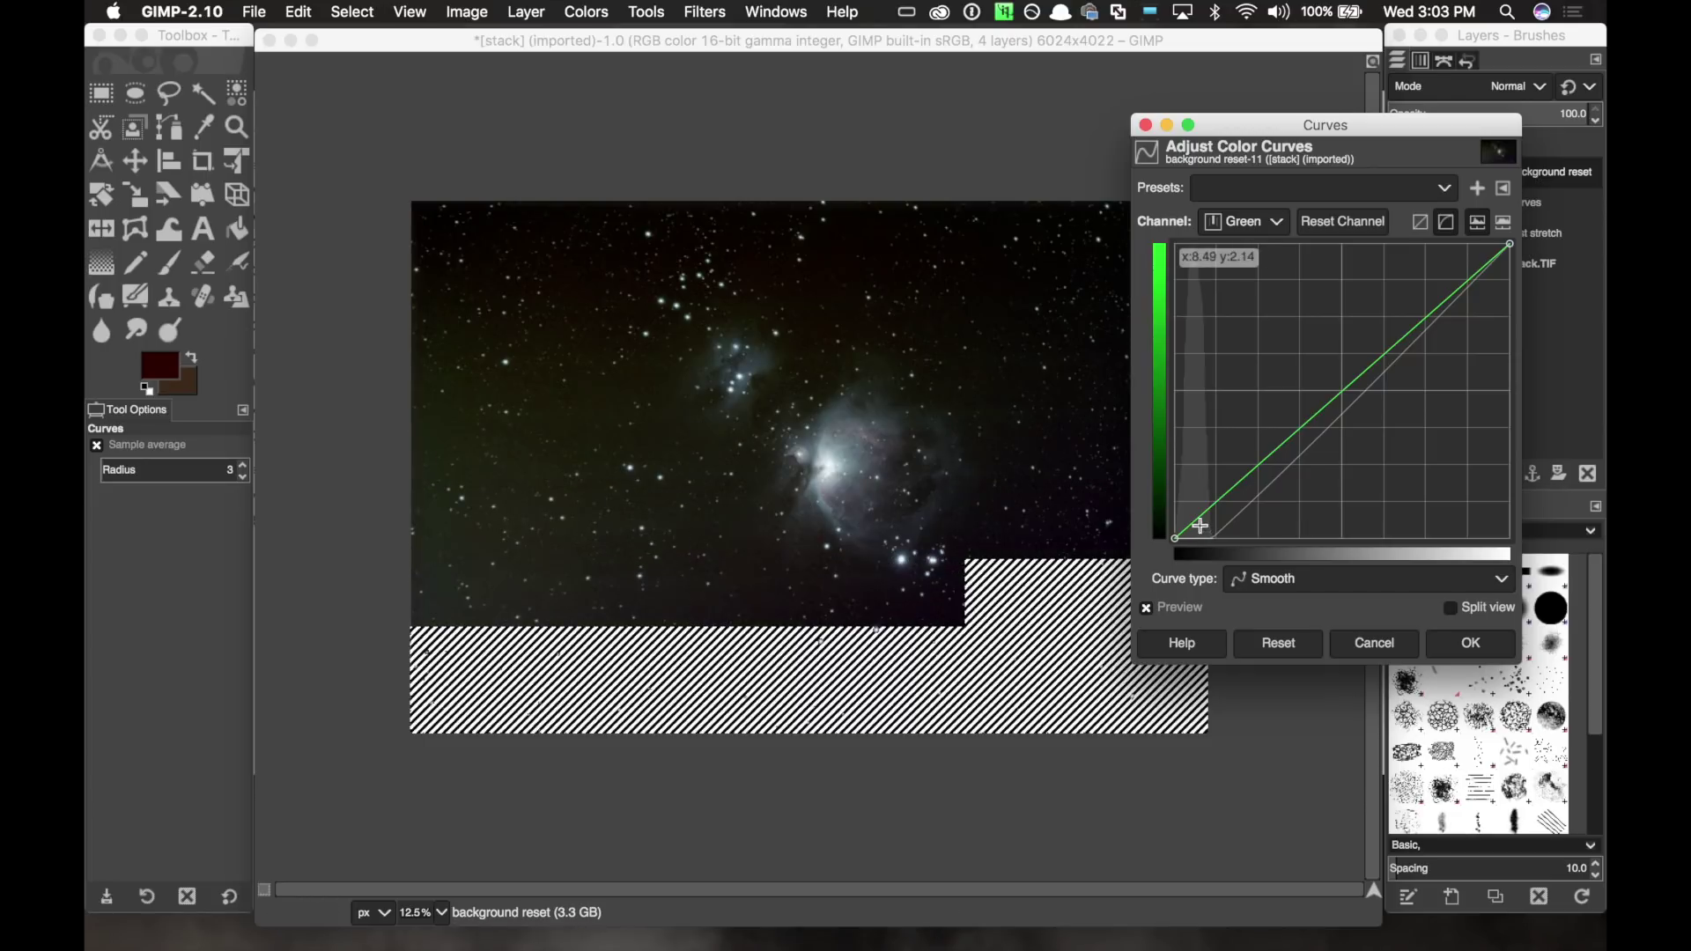
left_click_drag(1200, 514, 1210, 532)
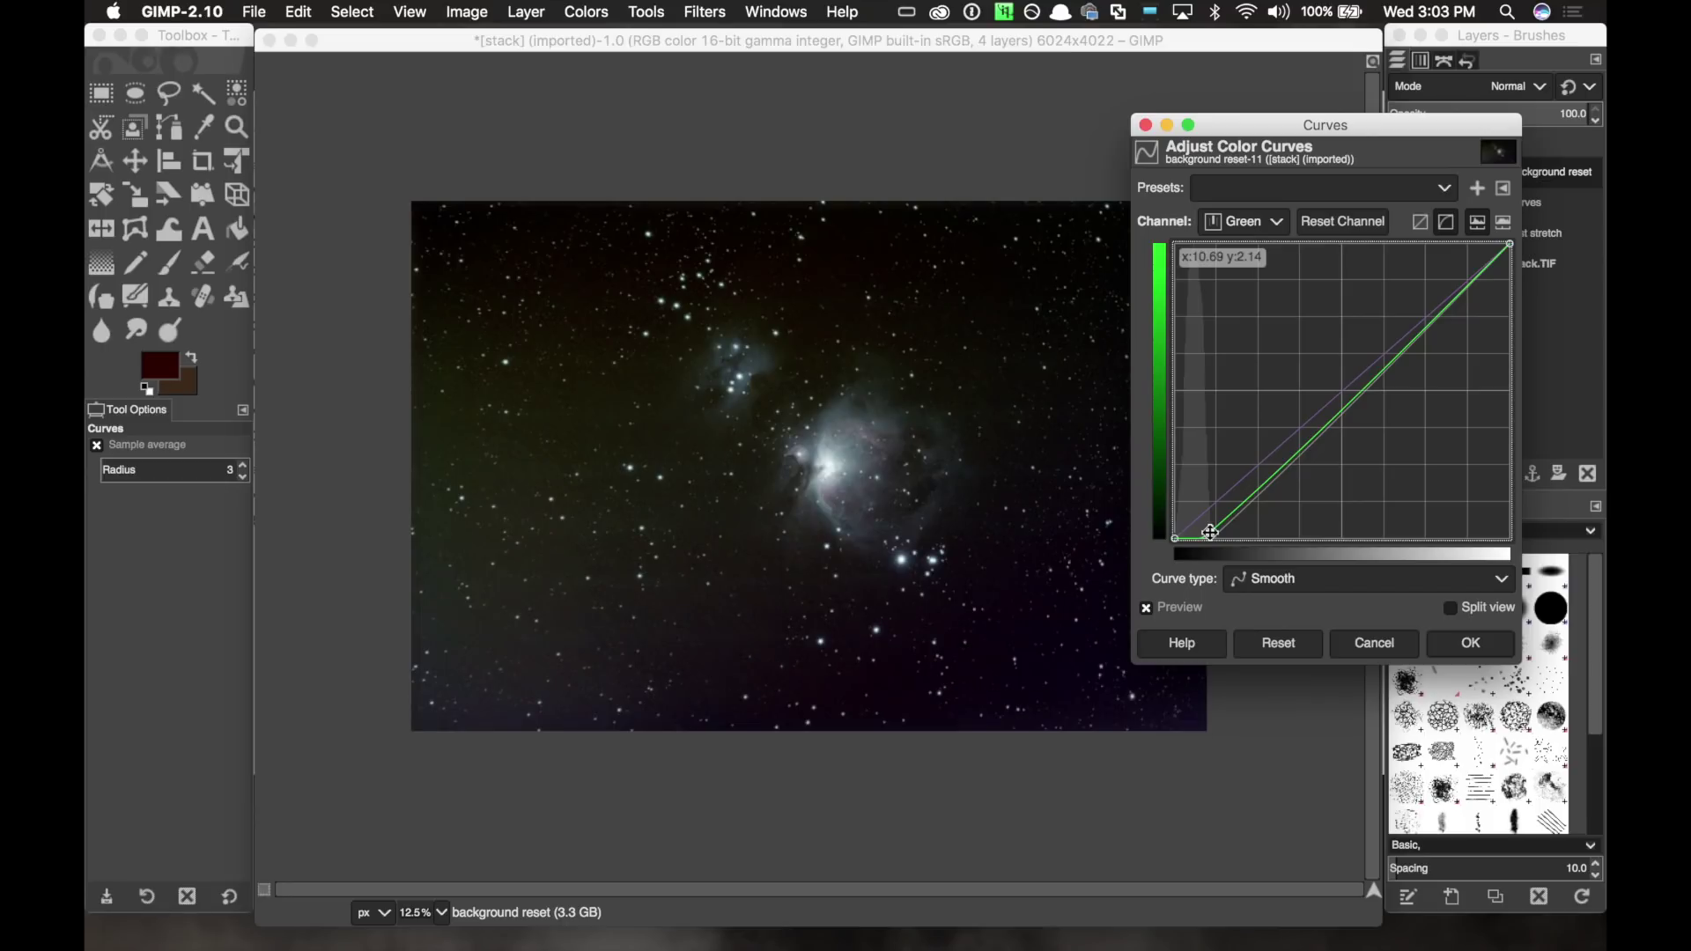
left_click(1252, 486)
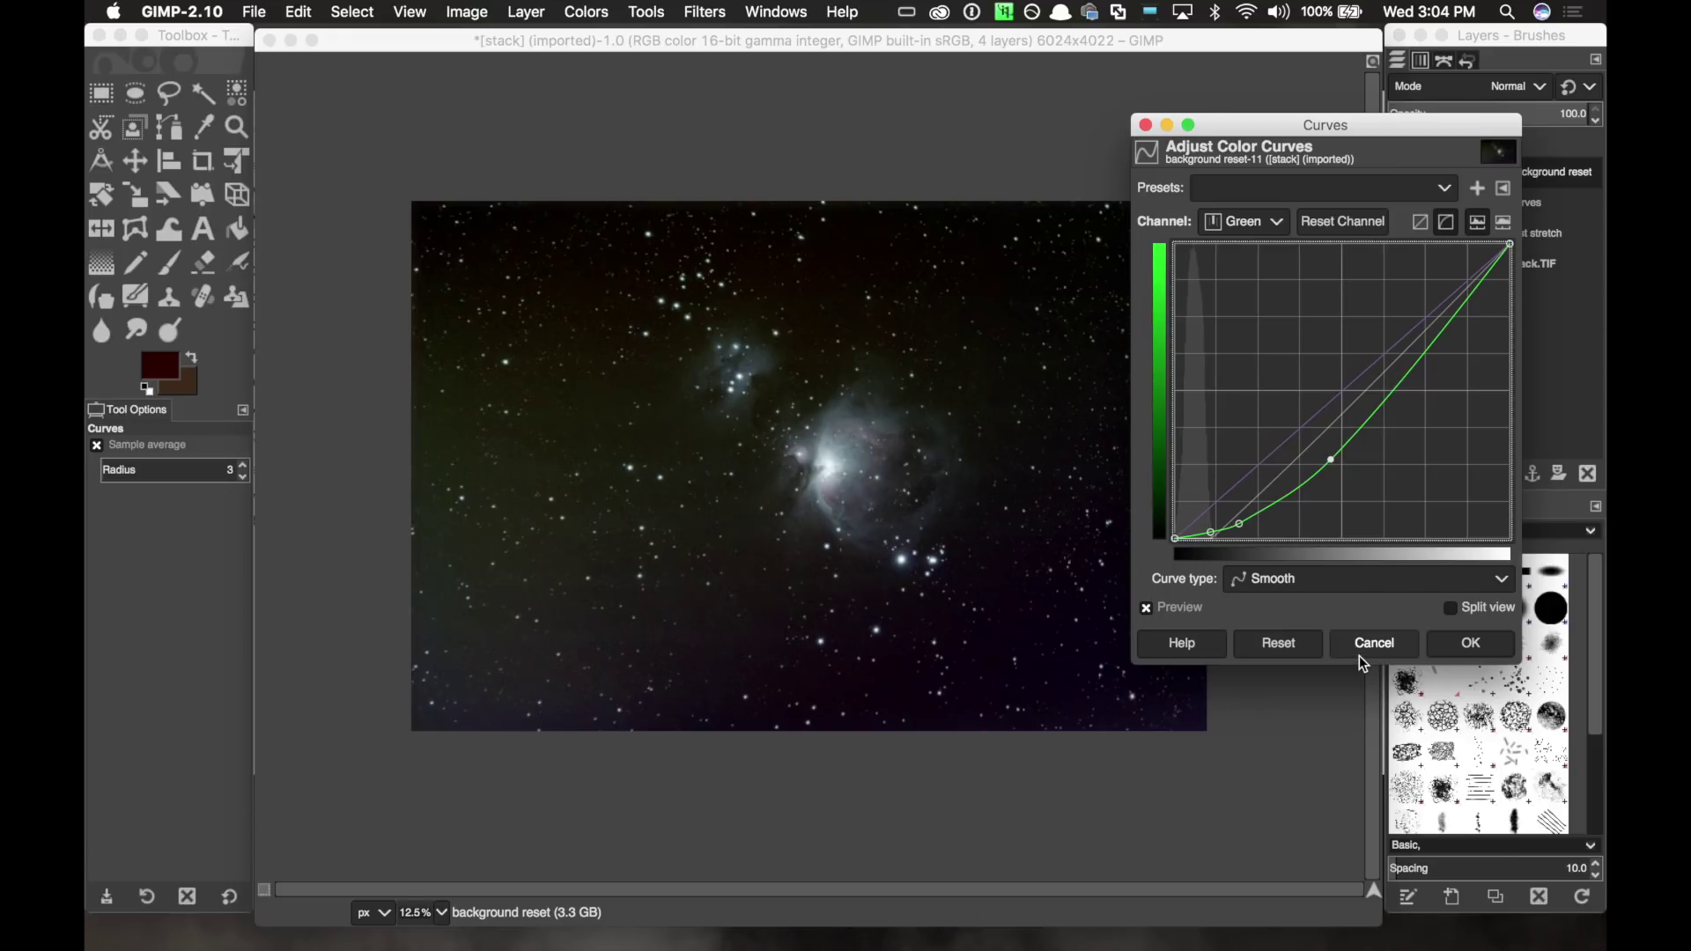
left_click(1360, 655)
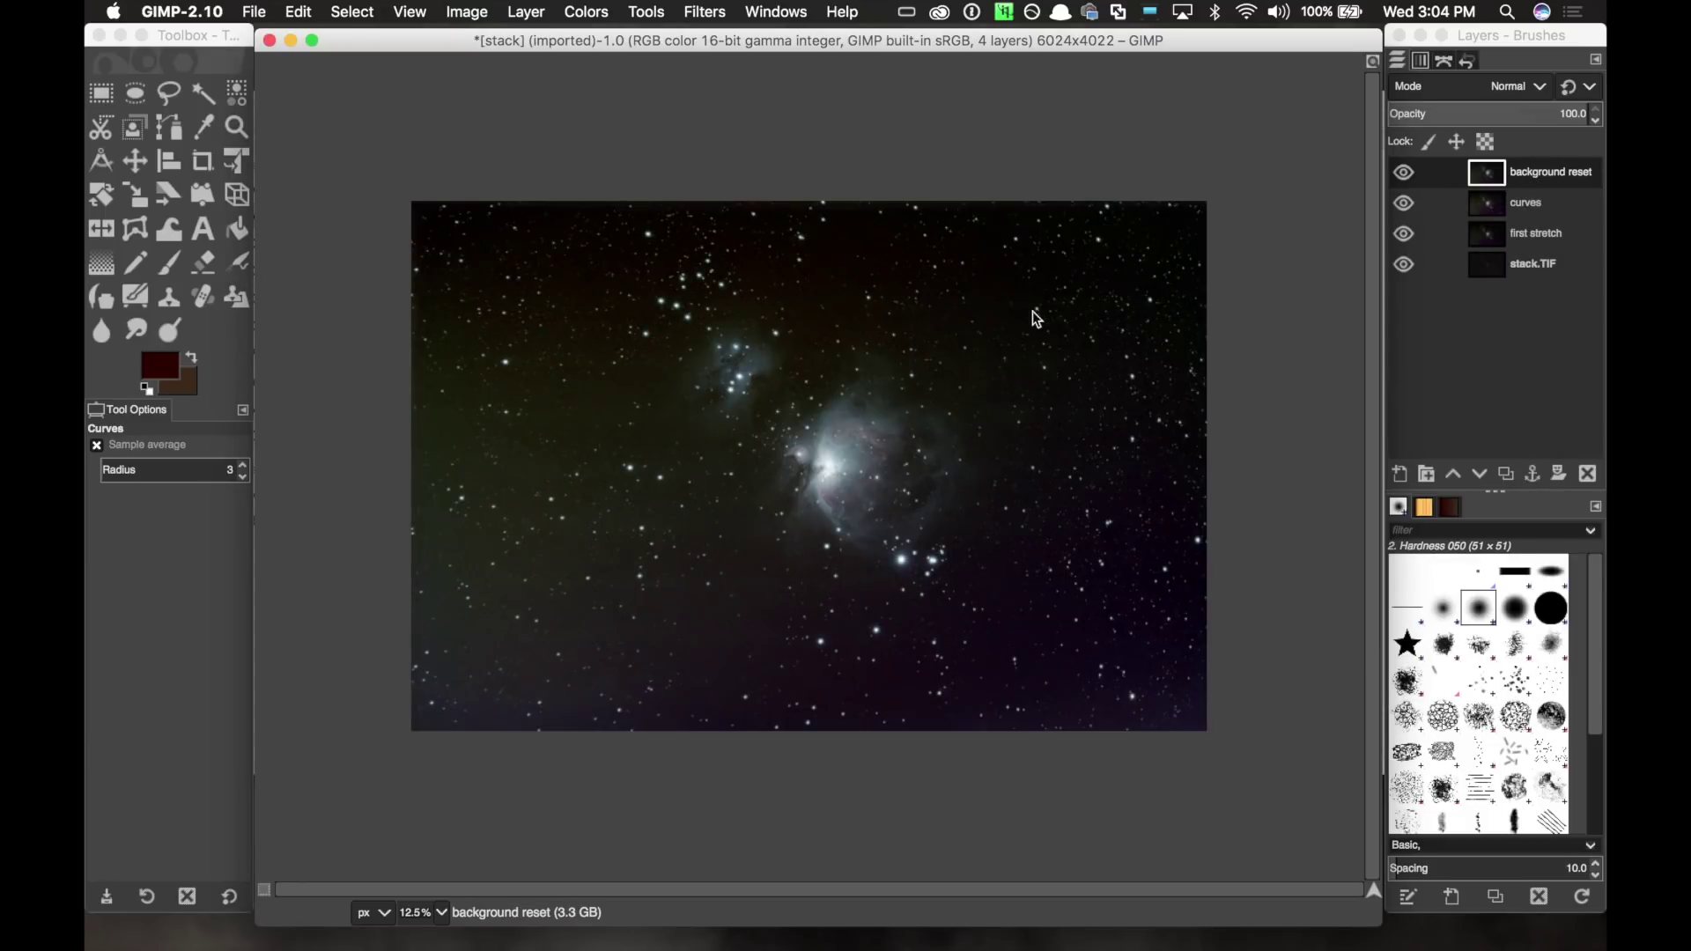
Clear the selection and delete the background reset layer.
left_click(356, 11)
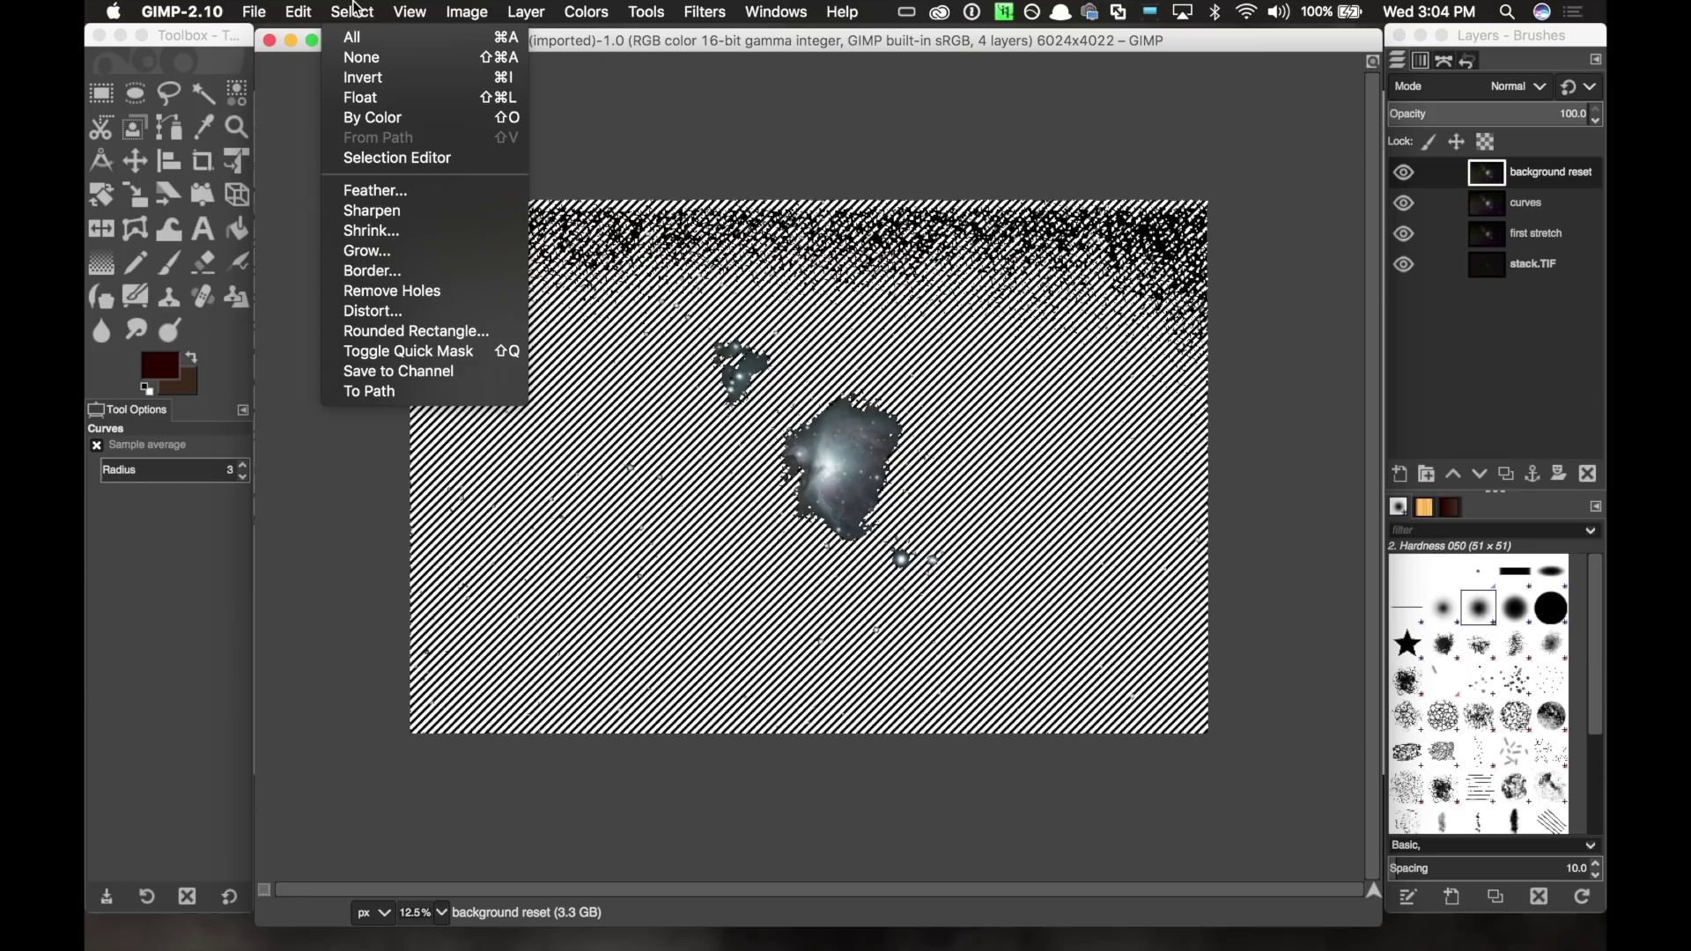
left_click(353, 59)
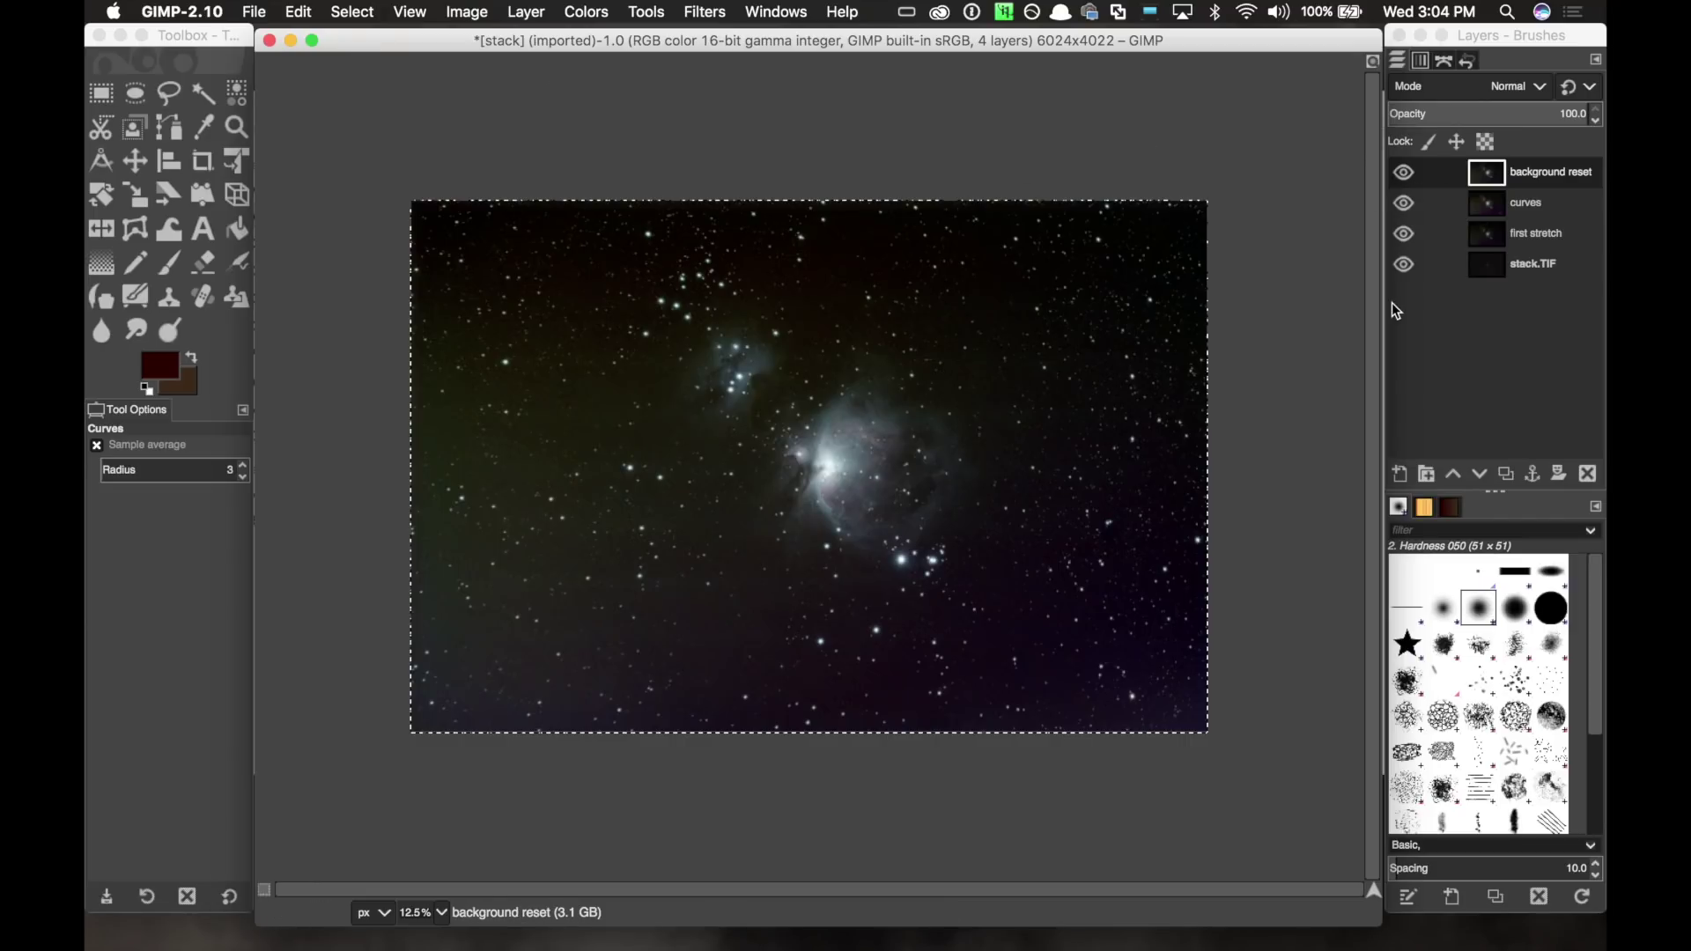
left_click(1550, 203)
left_click(1577, 173)
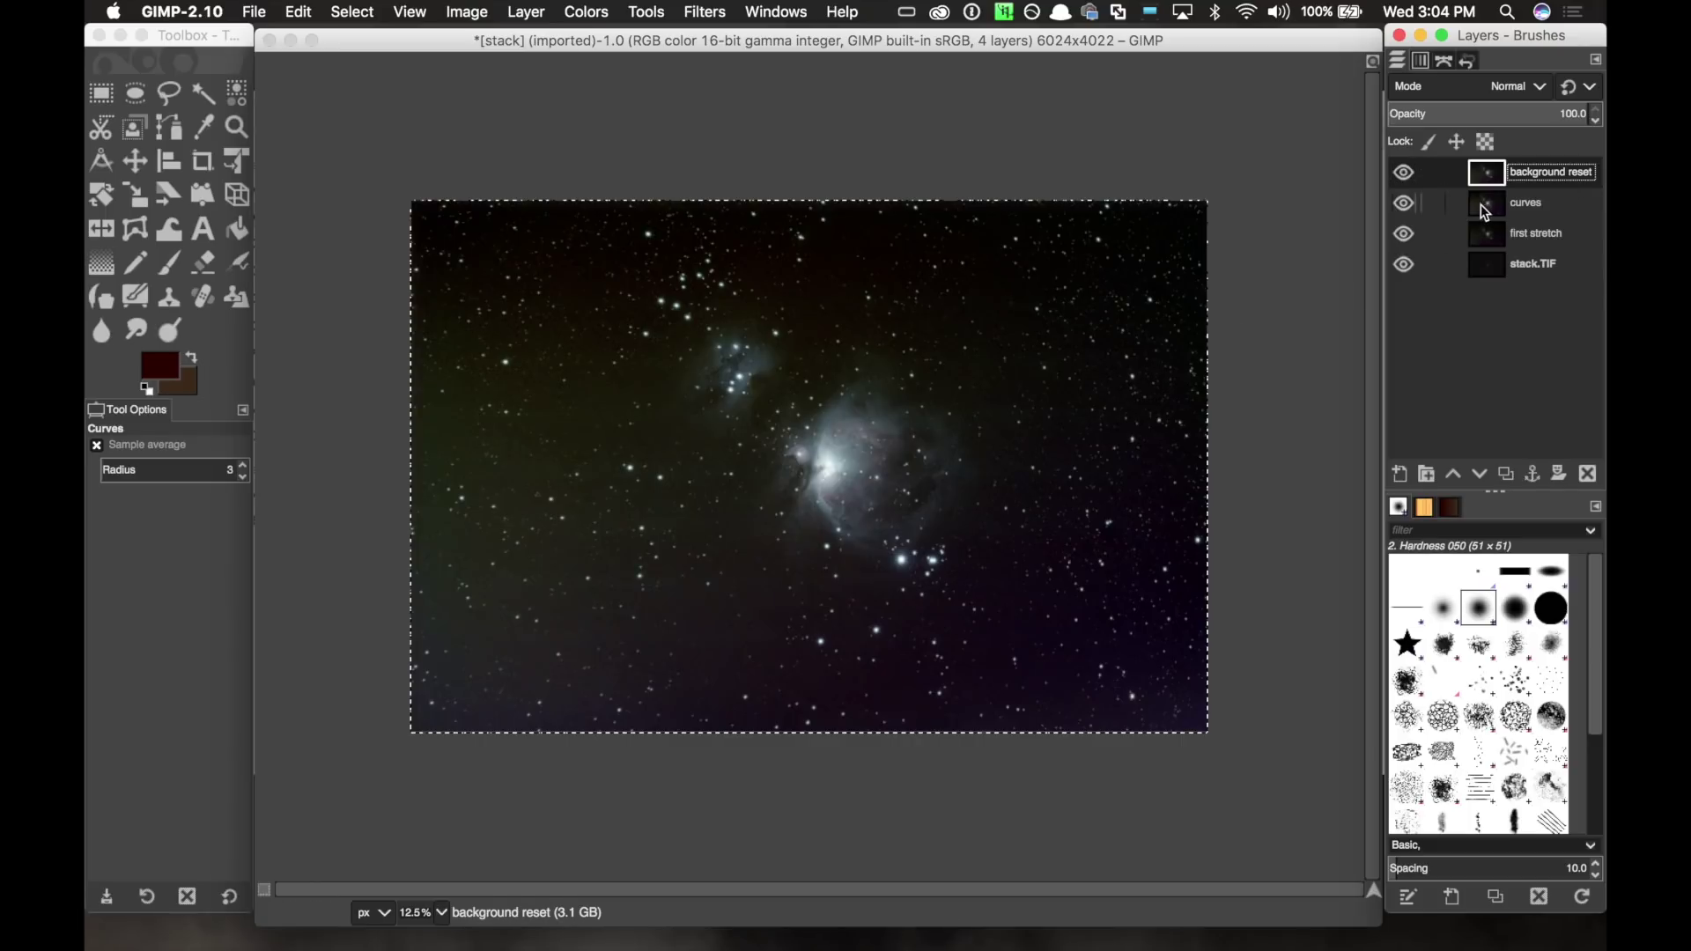
right_click(1556, 168)
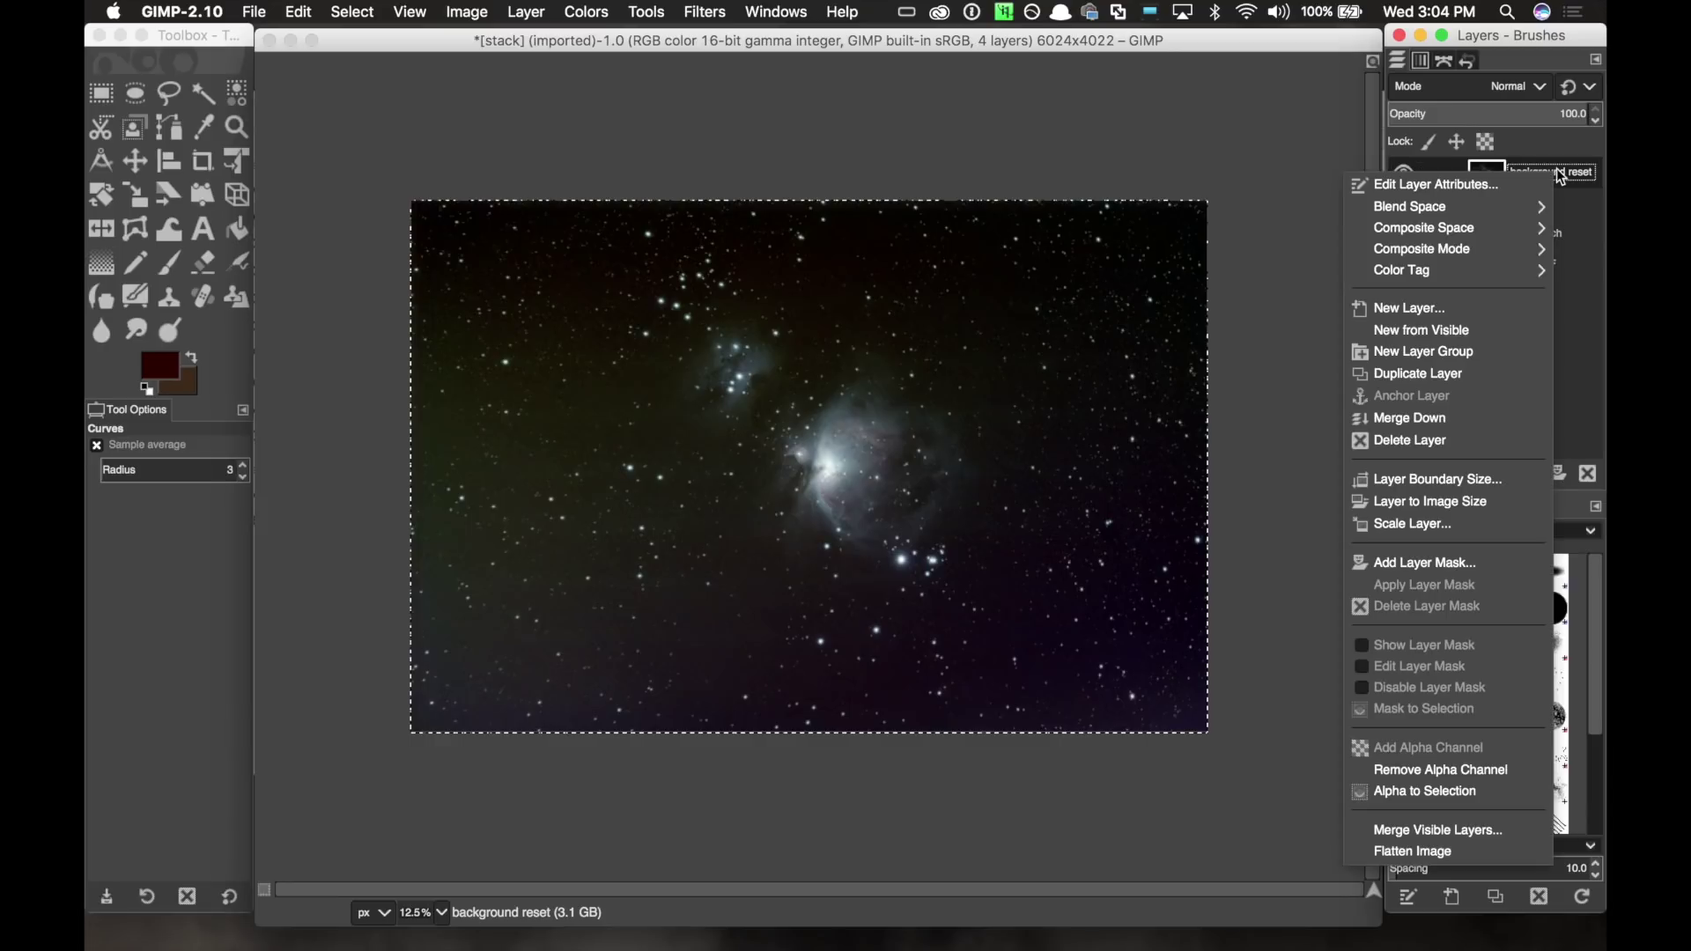
left_click(1494, 435)
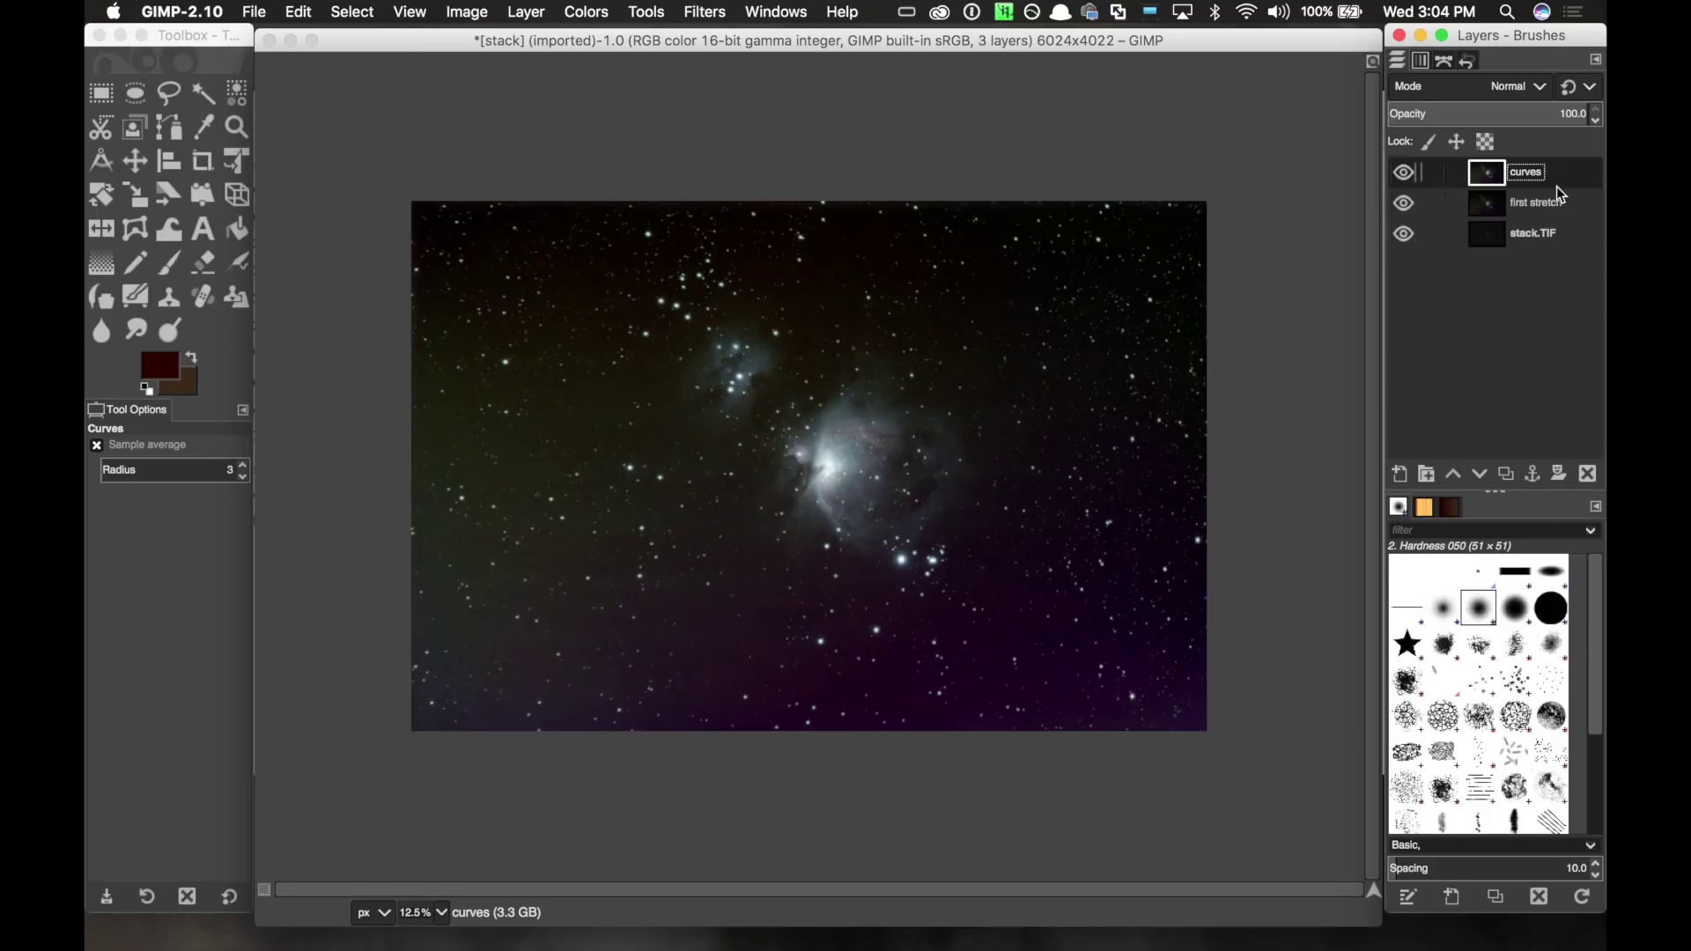
Duplicate the curves layer and rename the copy "bg reset".
right_click(1555, 183)
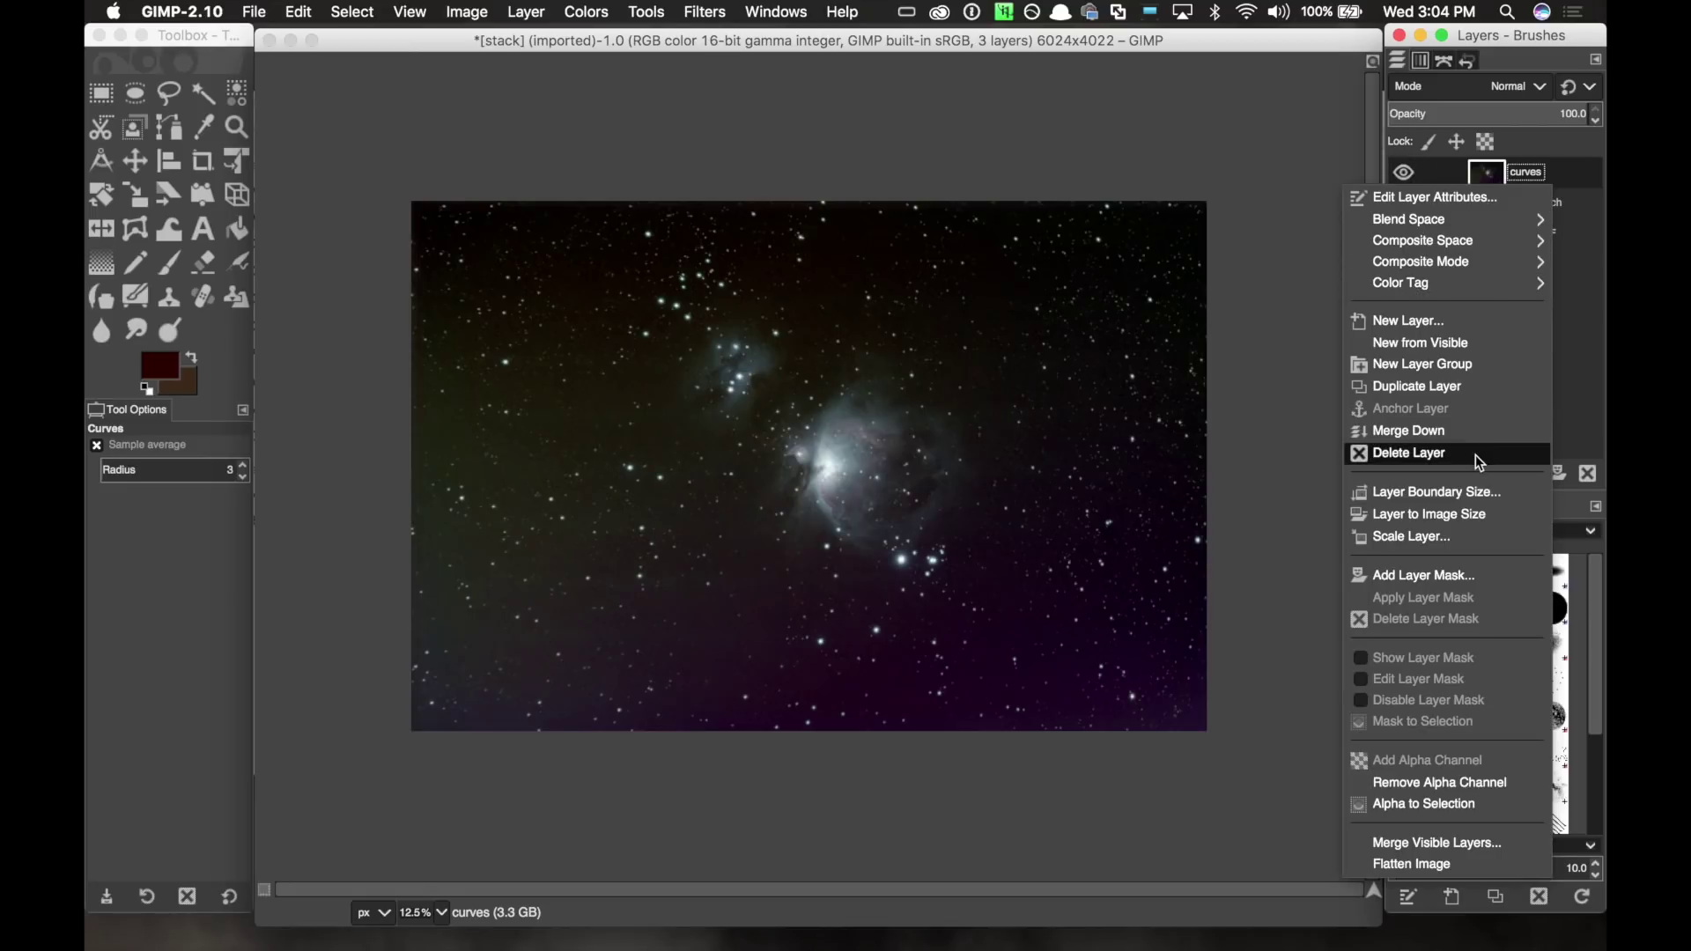
left_click(1487, 396)
double_click(1539, 175)
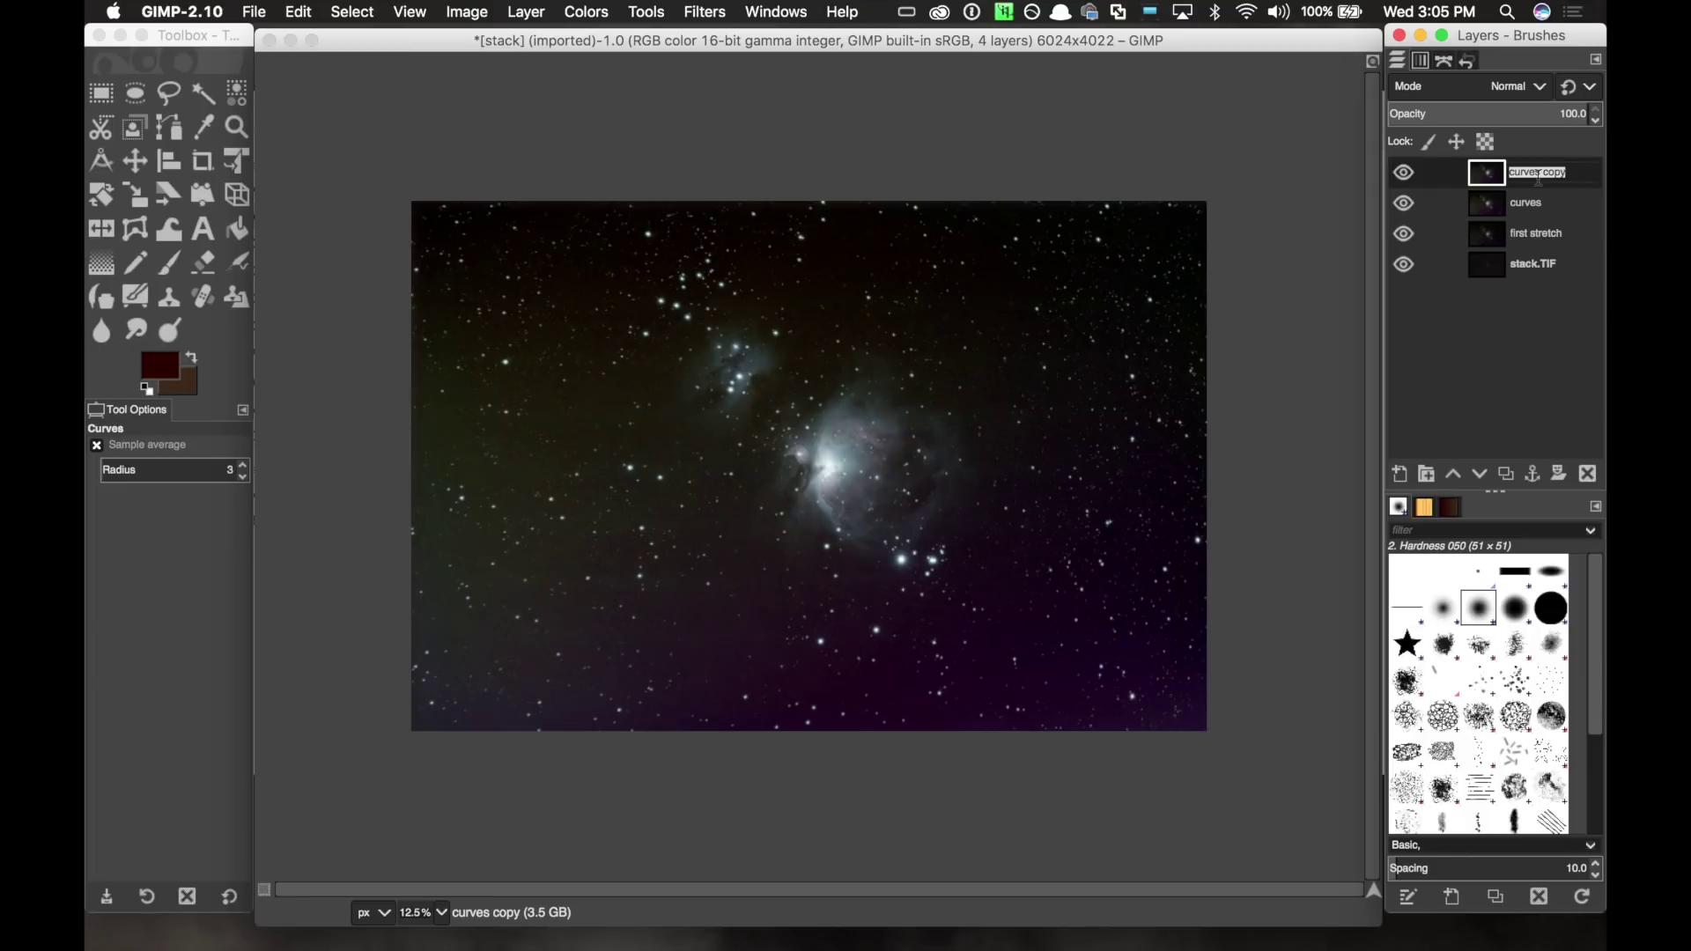
type("bg reset")
key("Return")
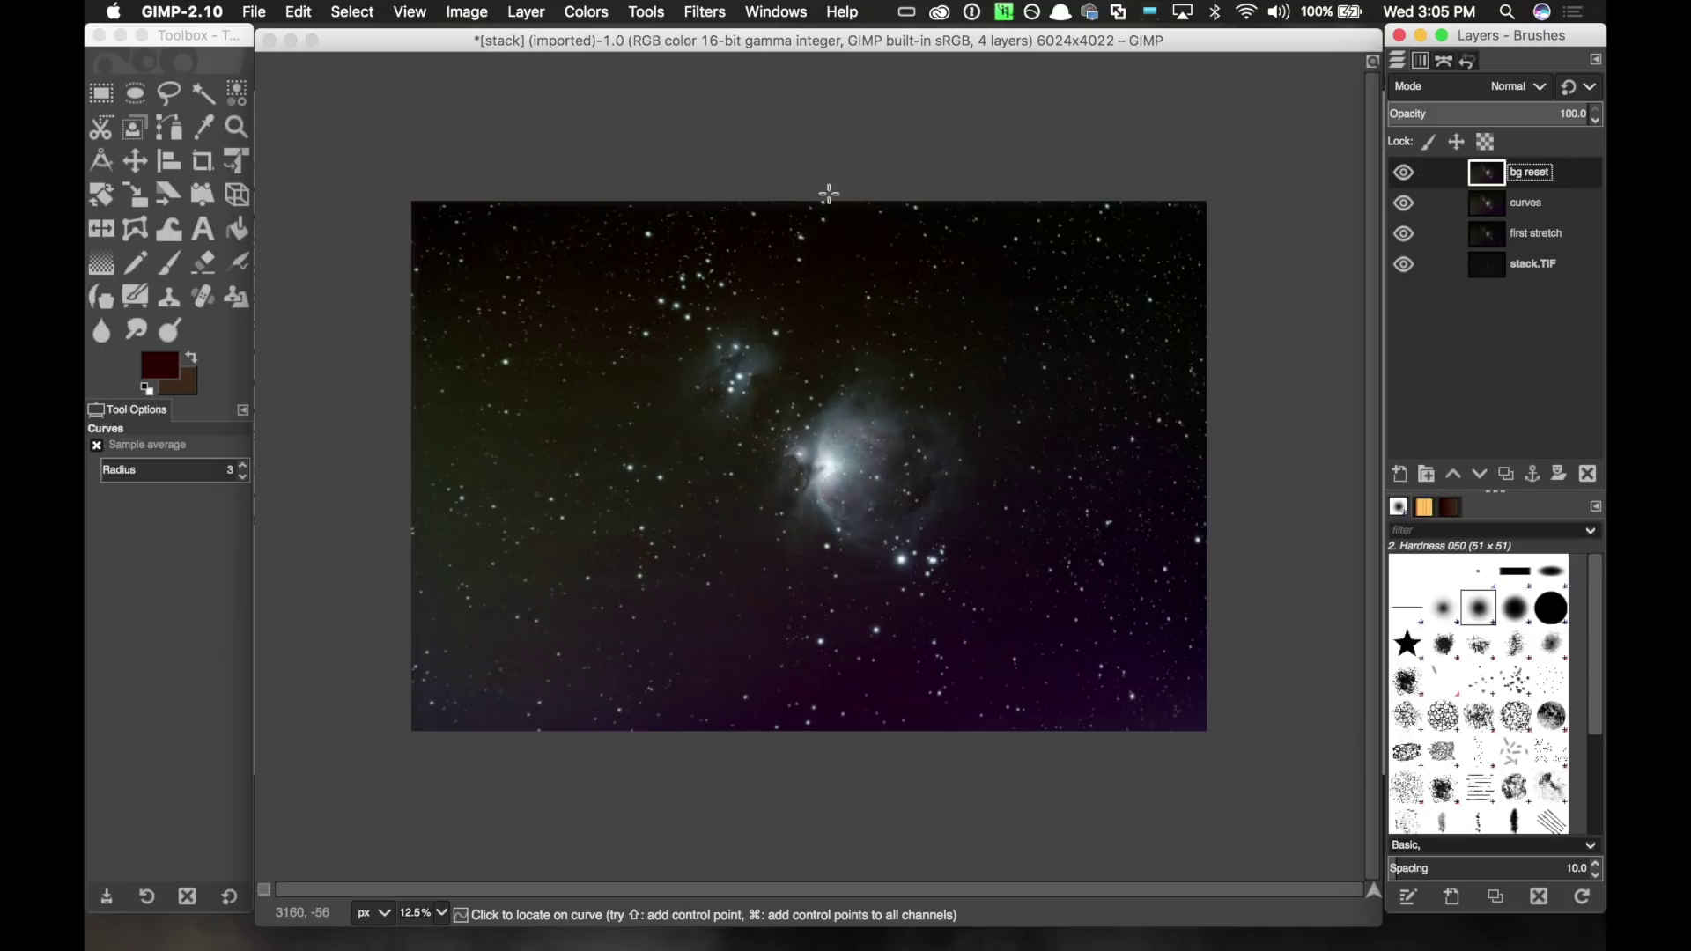
In Curves on the bg reset layer, raise the green channel's black point to just under a tenth of the input range.
left_click(597, 12)
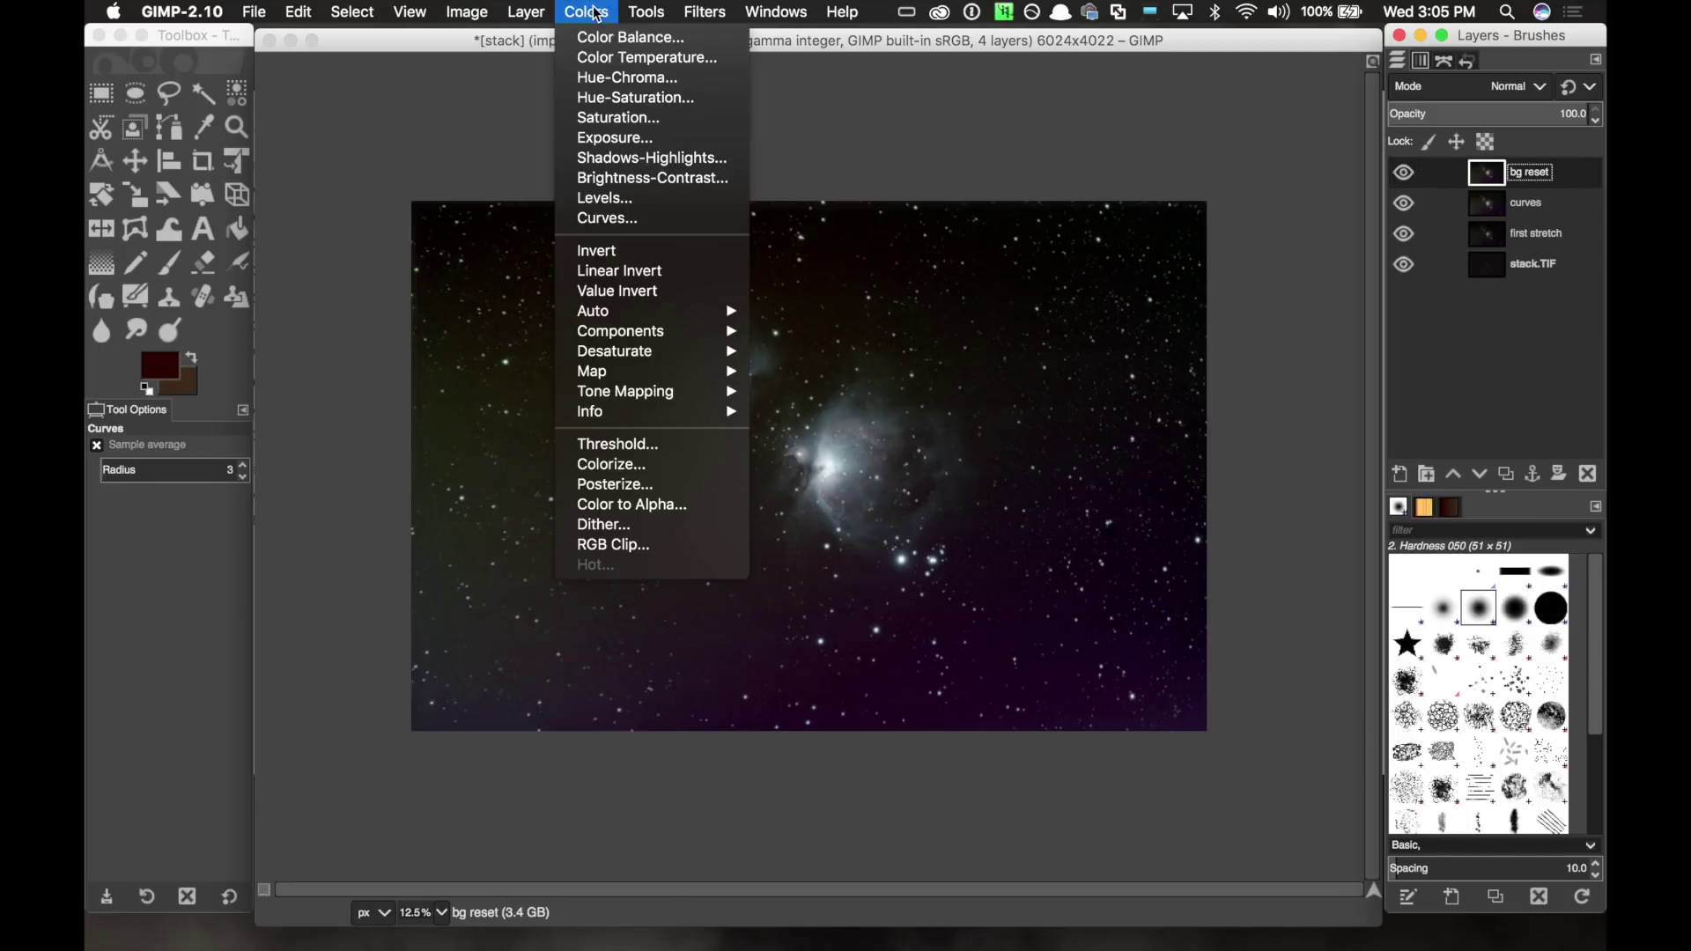
left_click(612, 217)
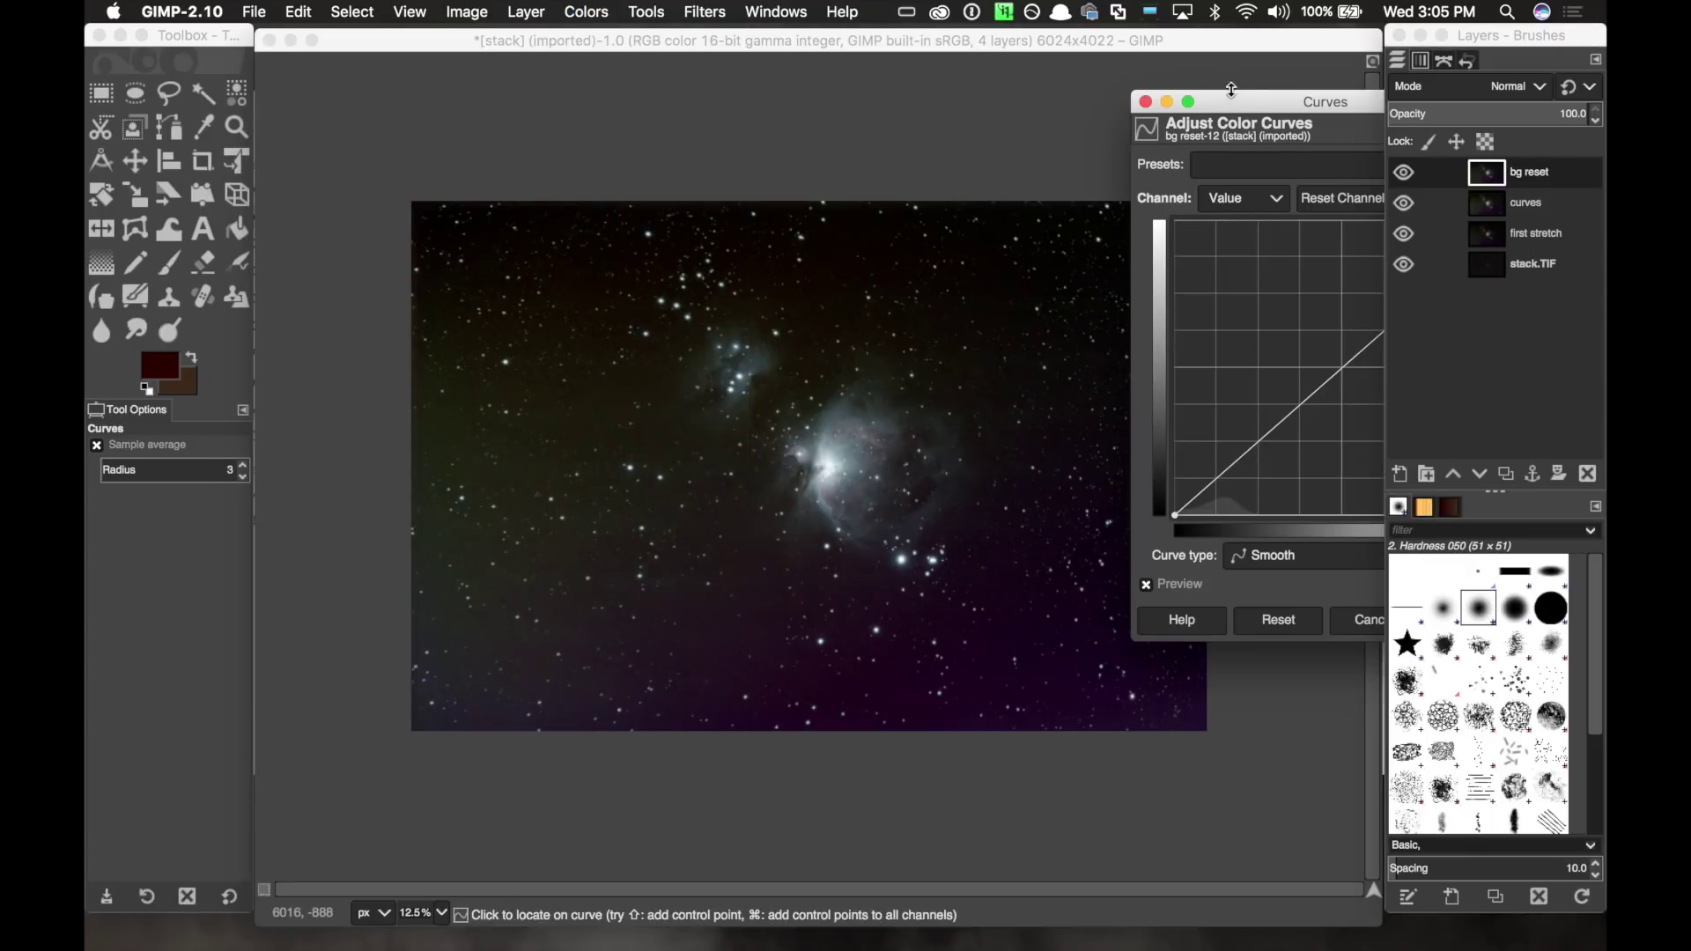
left_click_drag(1241, 104, 1143, 94)
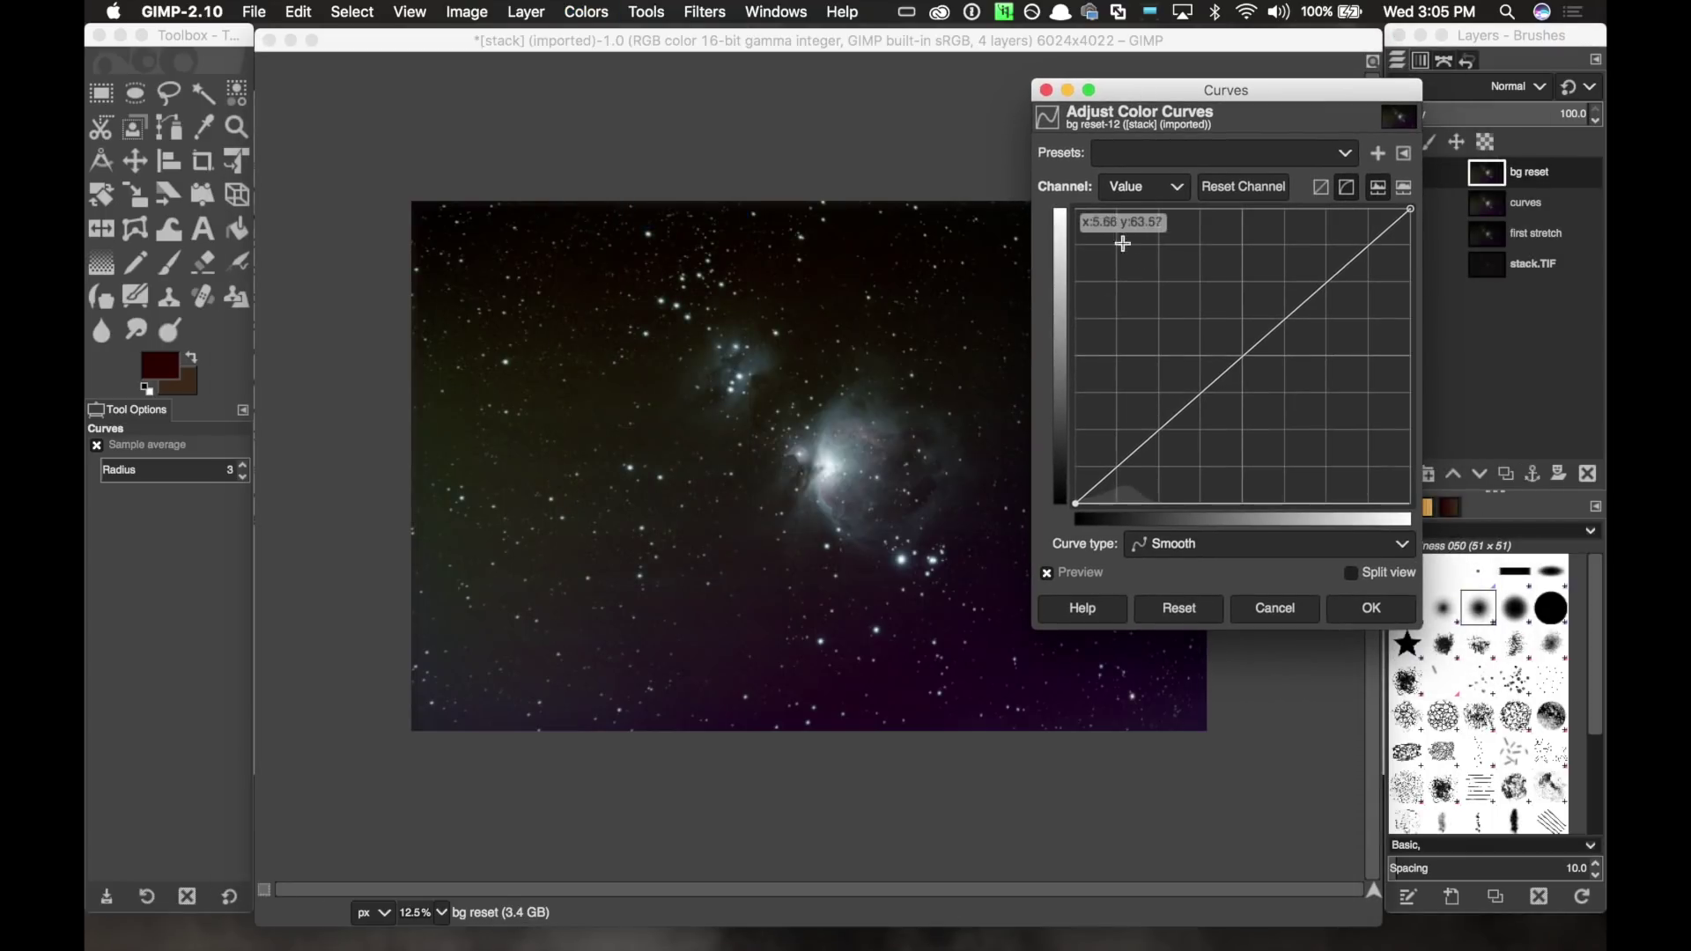
left_click(1180, 192)
left_click(1174, 235)
left_click_drag(1090, 499, 1090, 505)
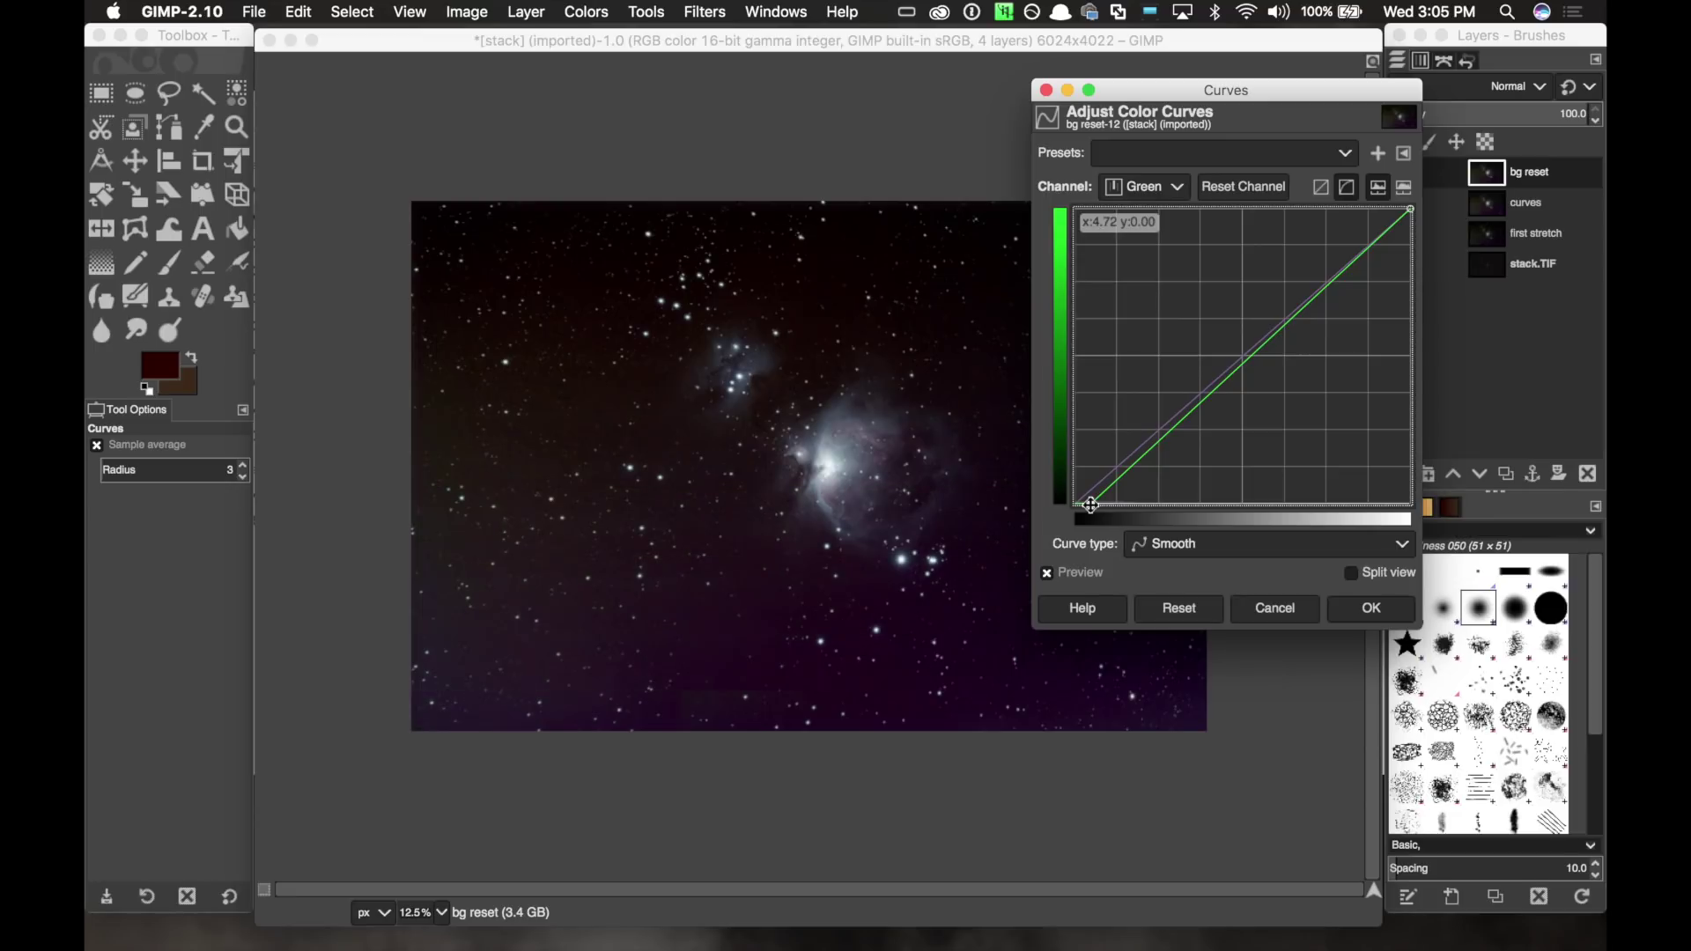
left_click_drag(1091, 505, 1106, 504)
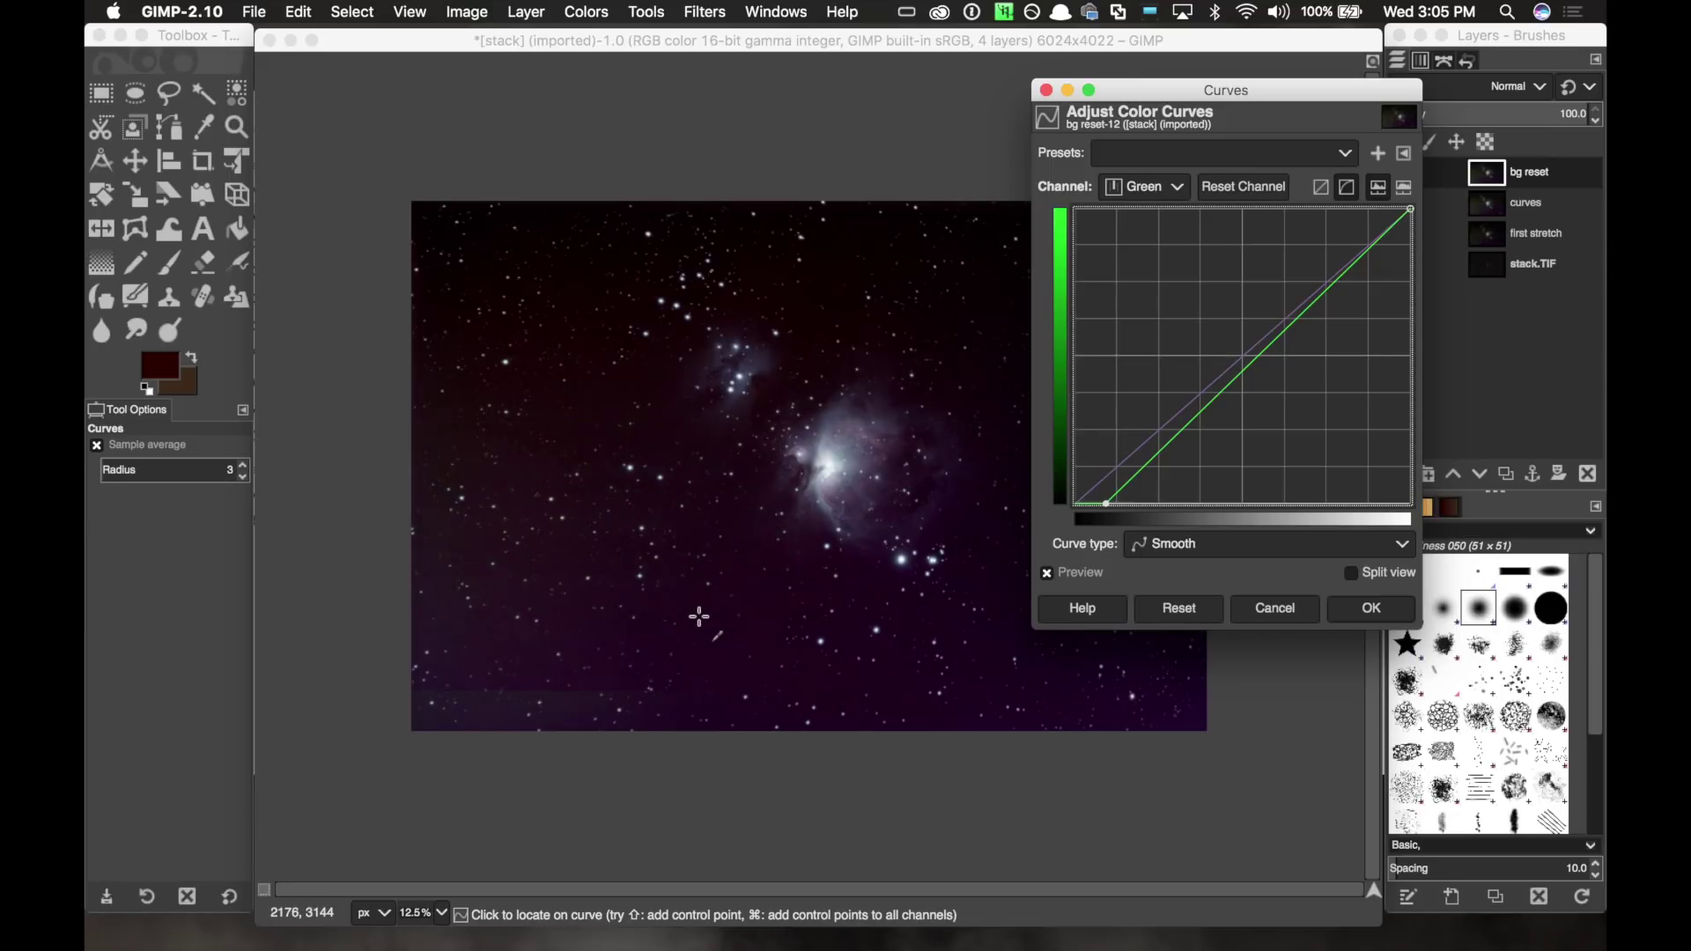
Raise the blue channel's black point slightly, add a shadow point at about x 17, y 8, and apply the curves.
left_click(1181, 192)
left_click(1183, 214)
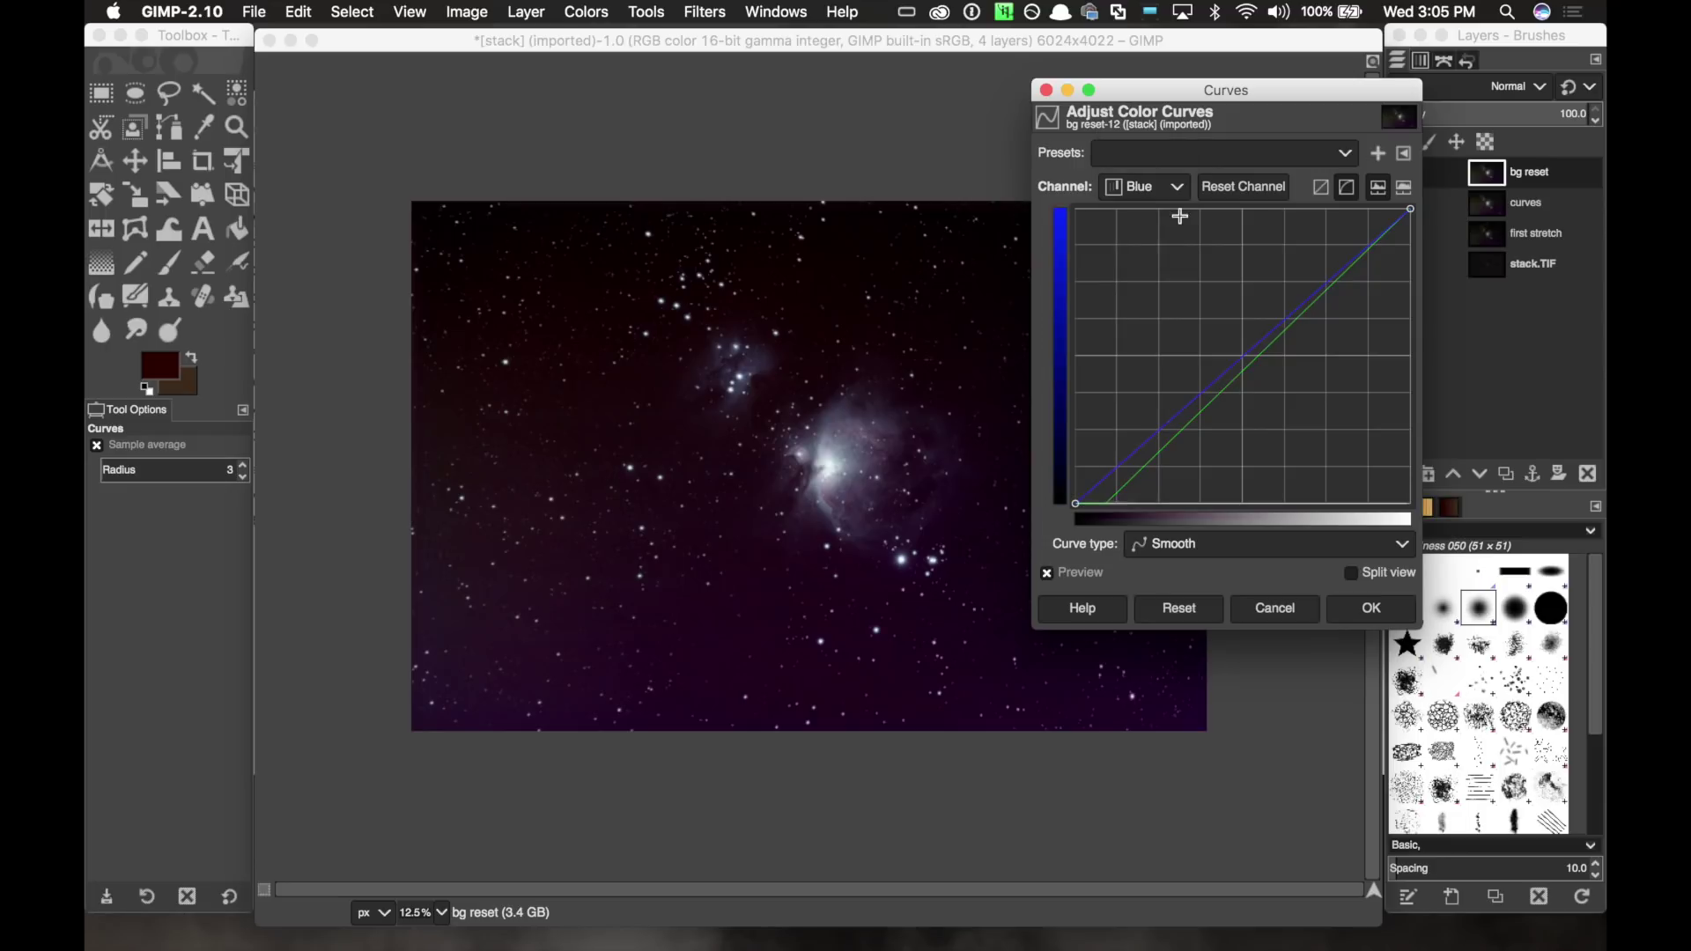
left_click_drag(1076, 503, 1089, 509)
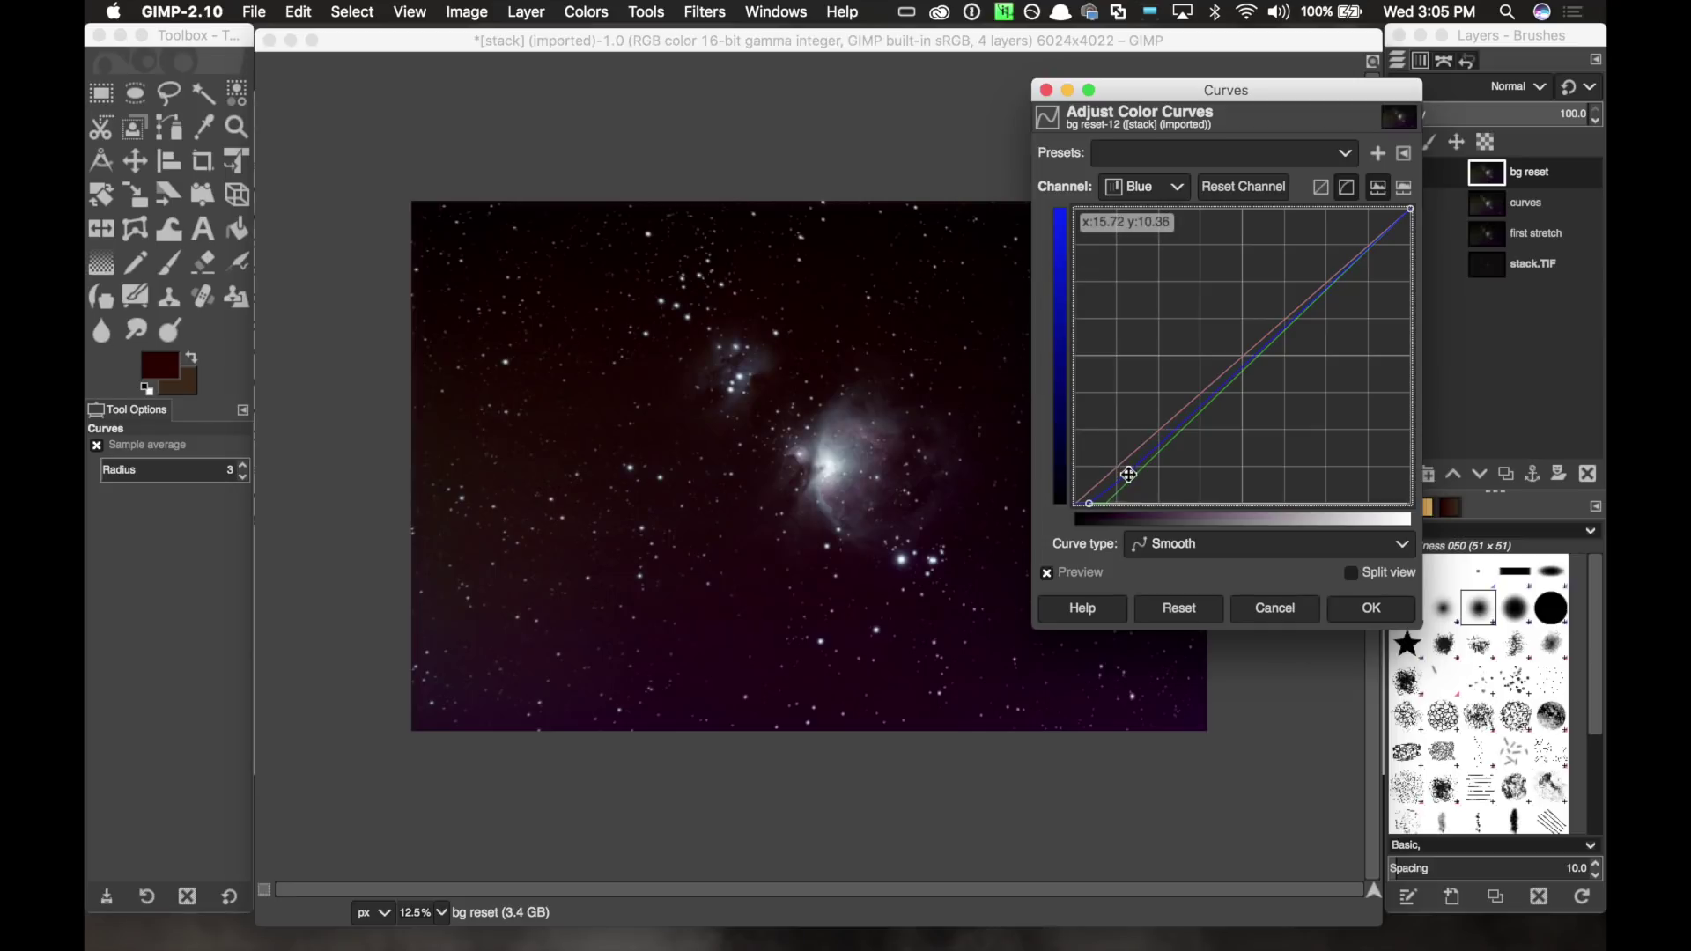
left_click_drag(1128, 475, 1132, 480)
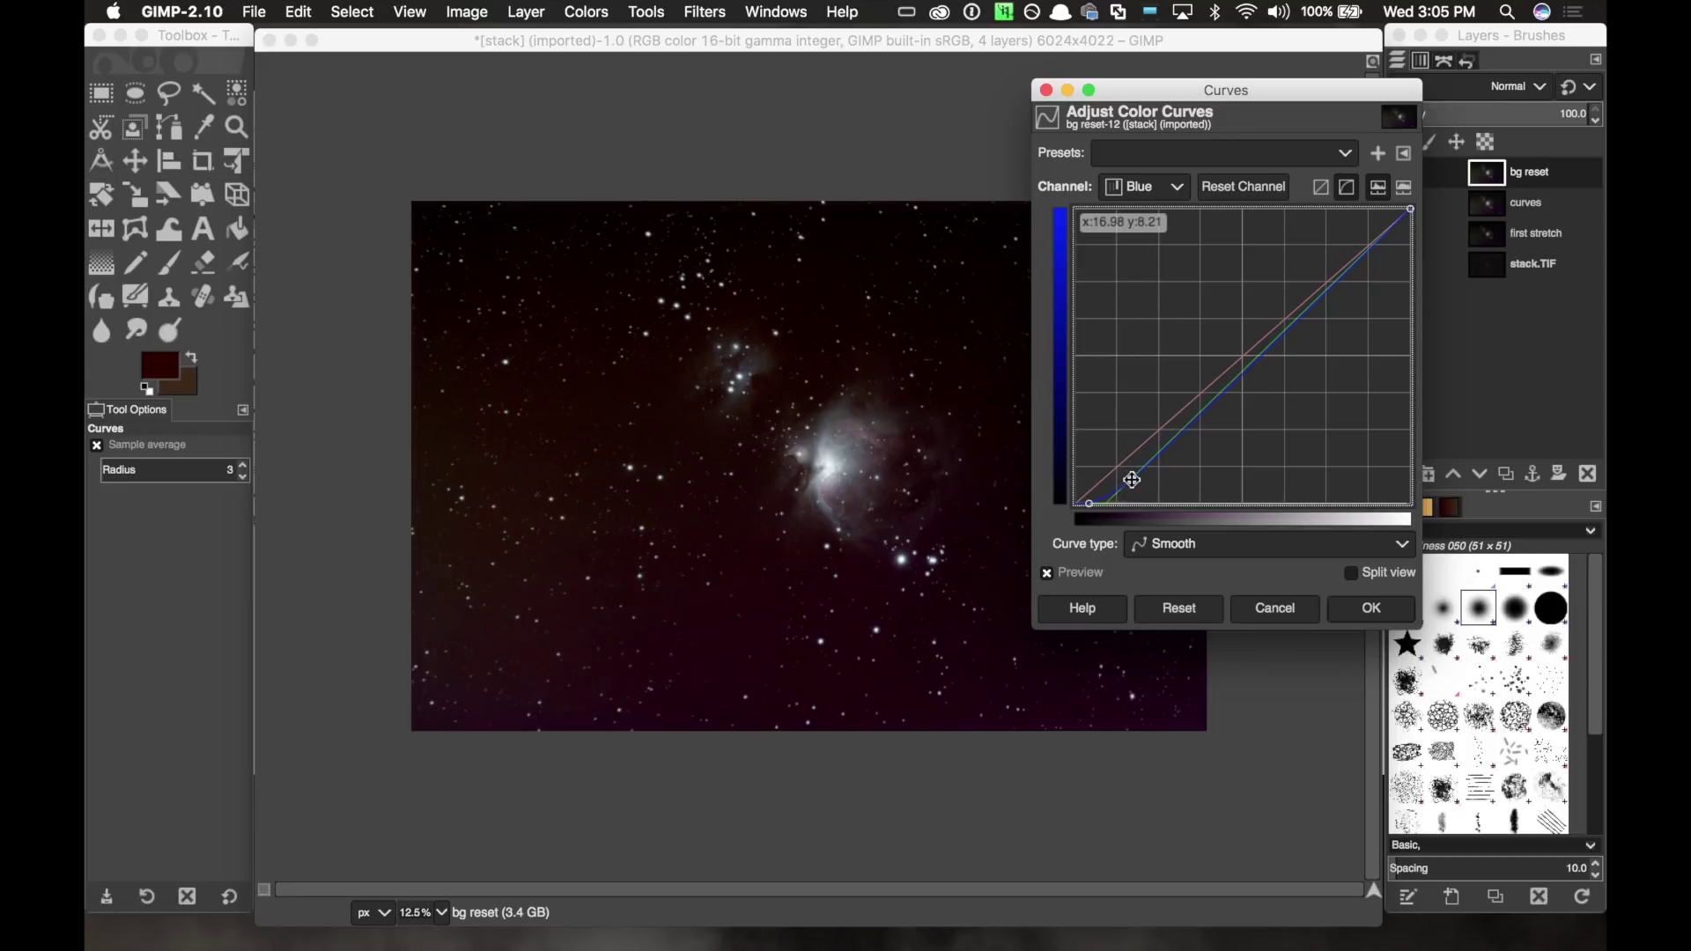
left_click_drag(1132, 480, 1132, 480)
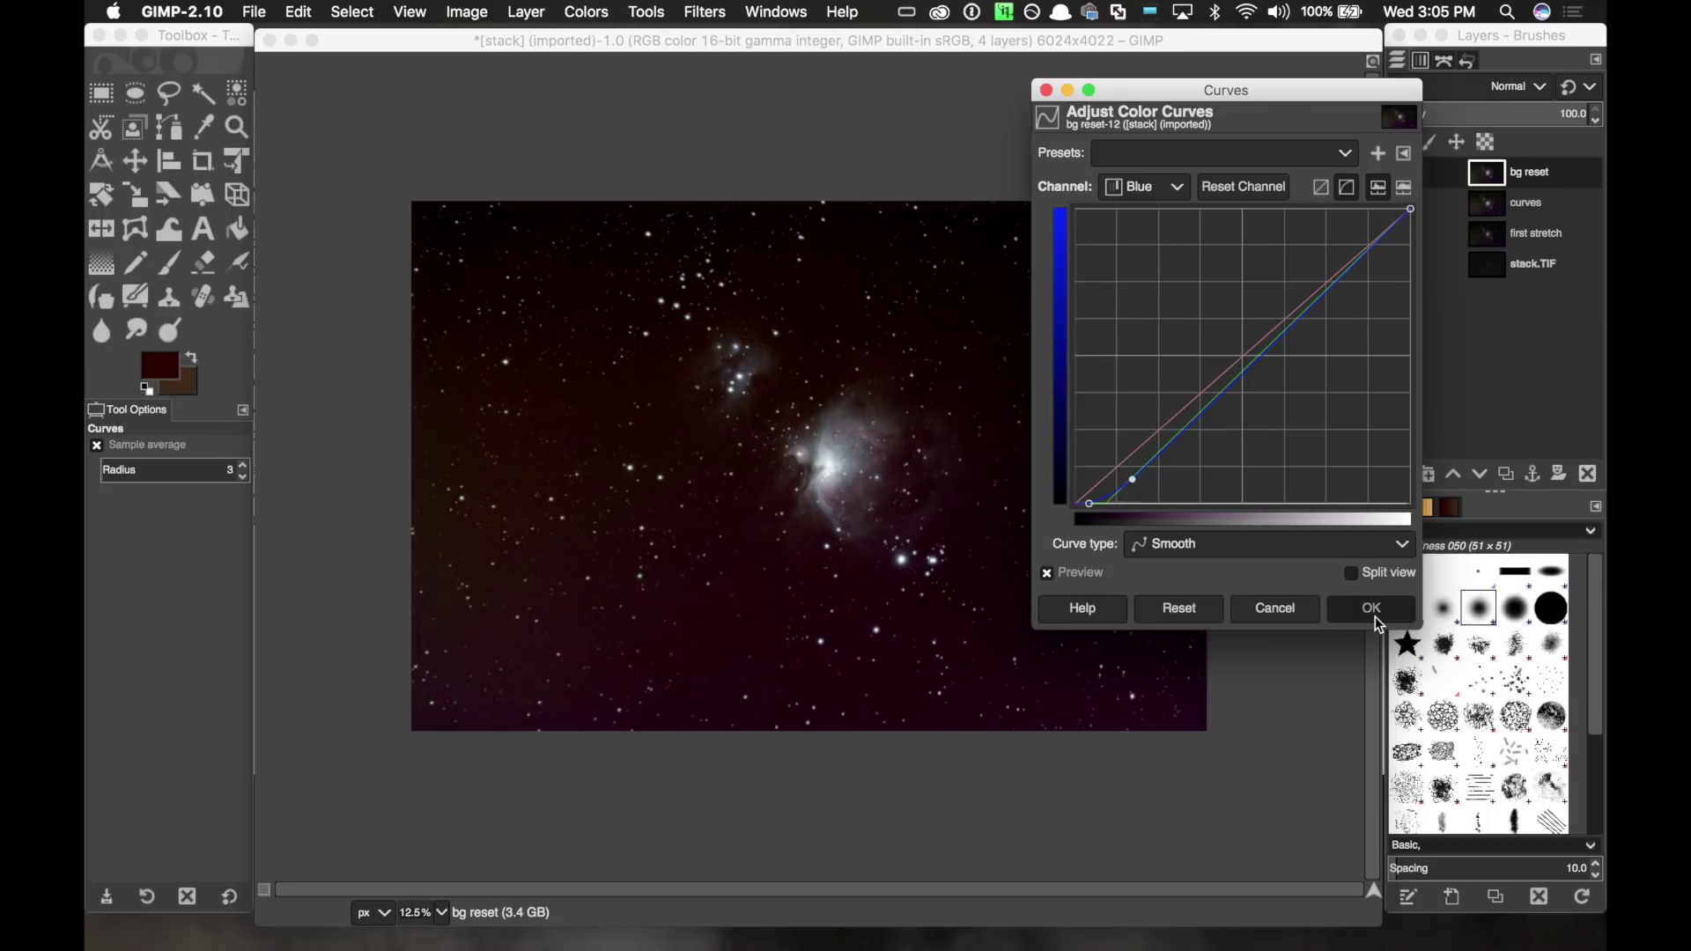
left_click(1371, 608)
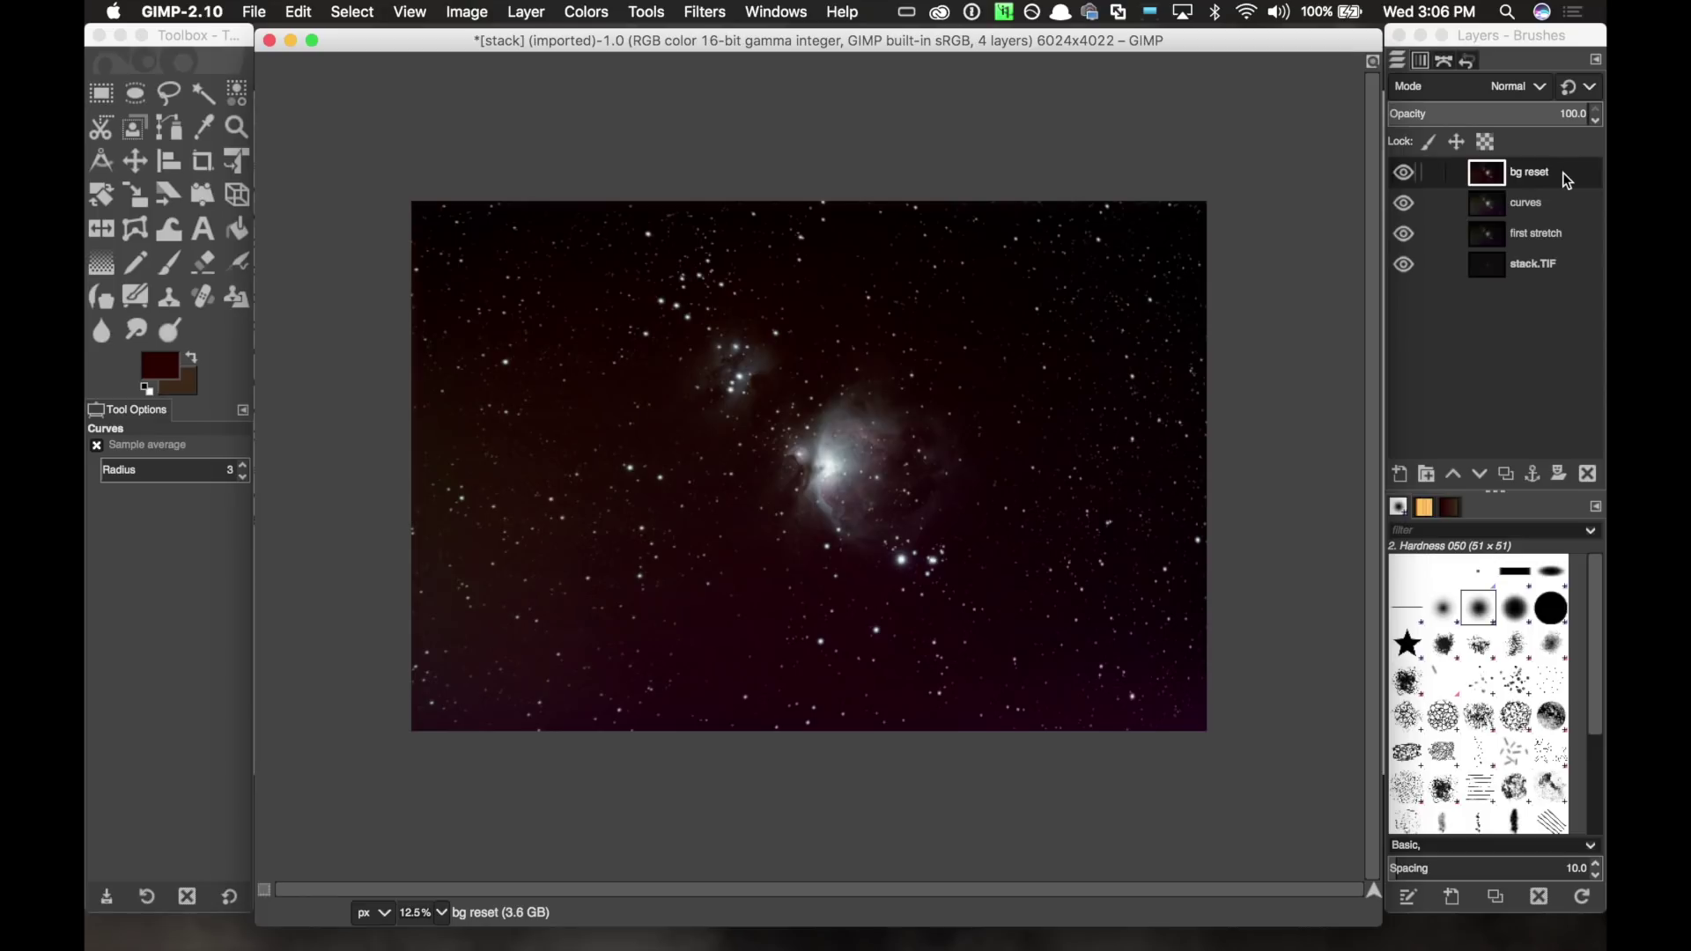
Duplicate the curves layer and move the copy above bg reset in the layer stack.
left_click(1562, 202)
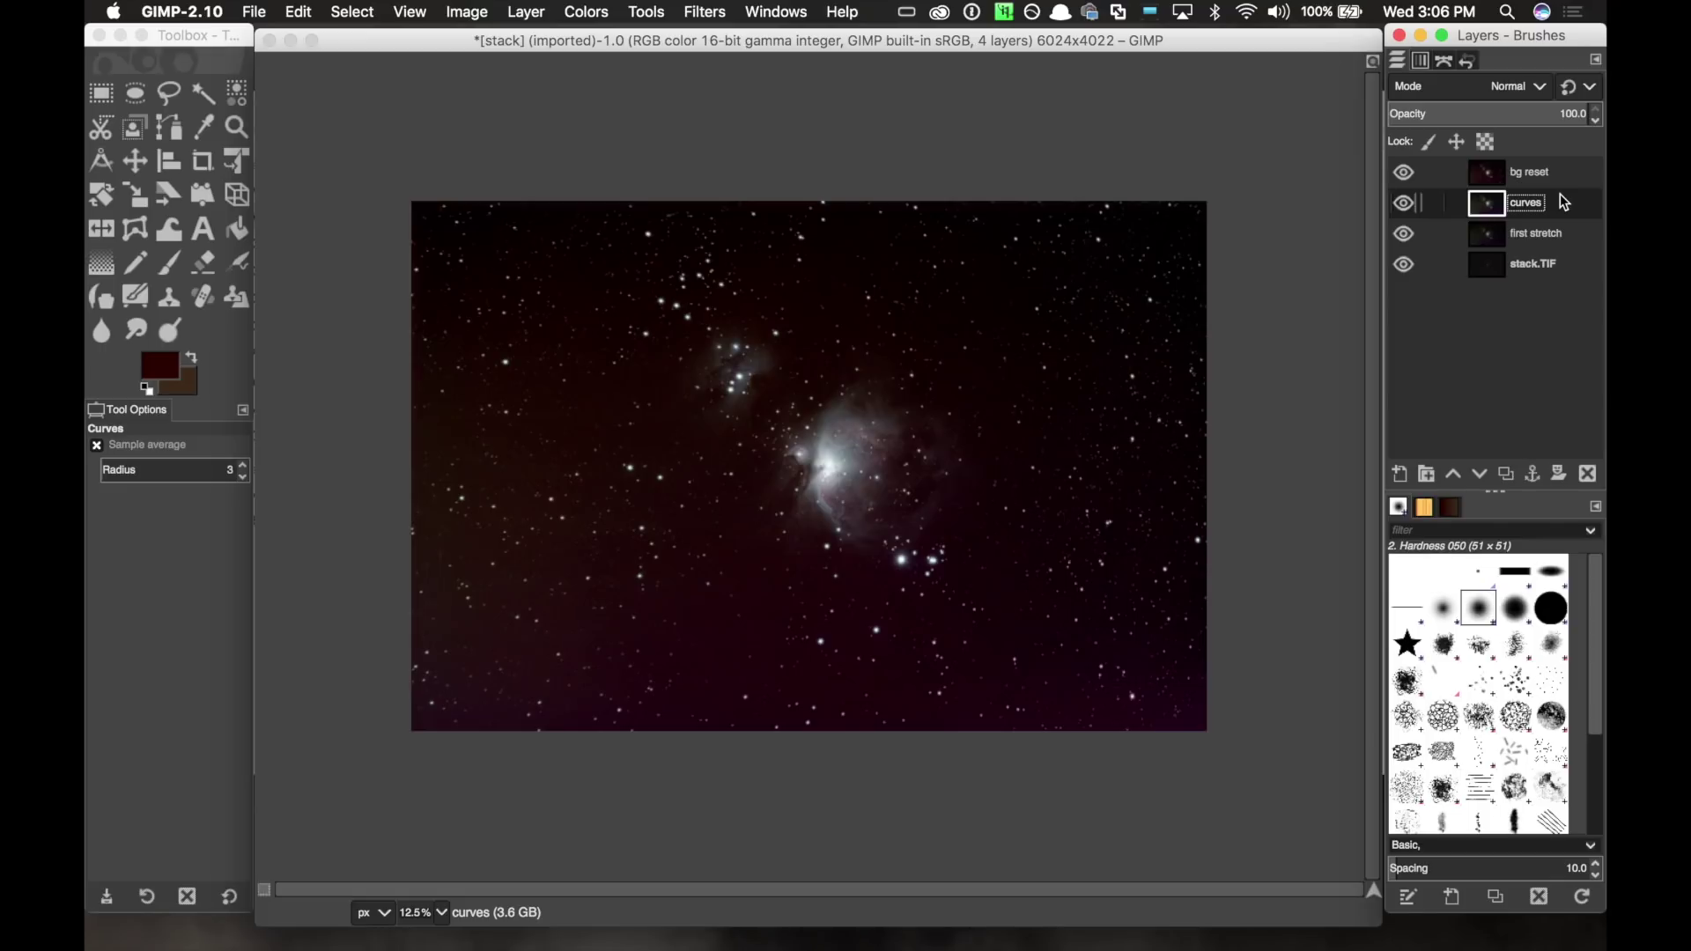
right_click(1564, 203)
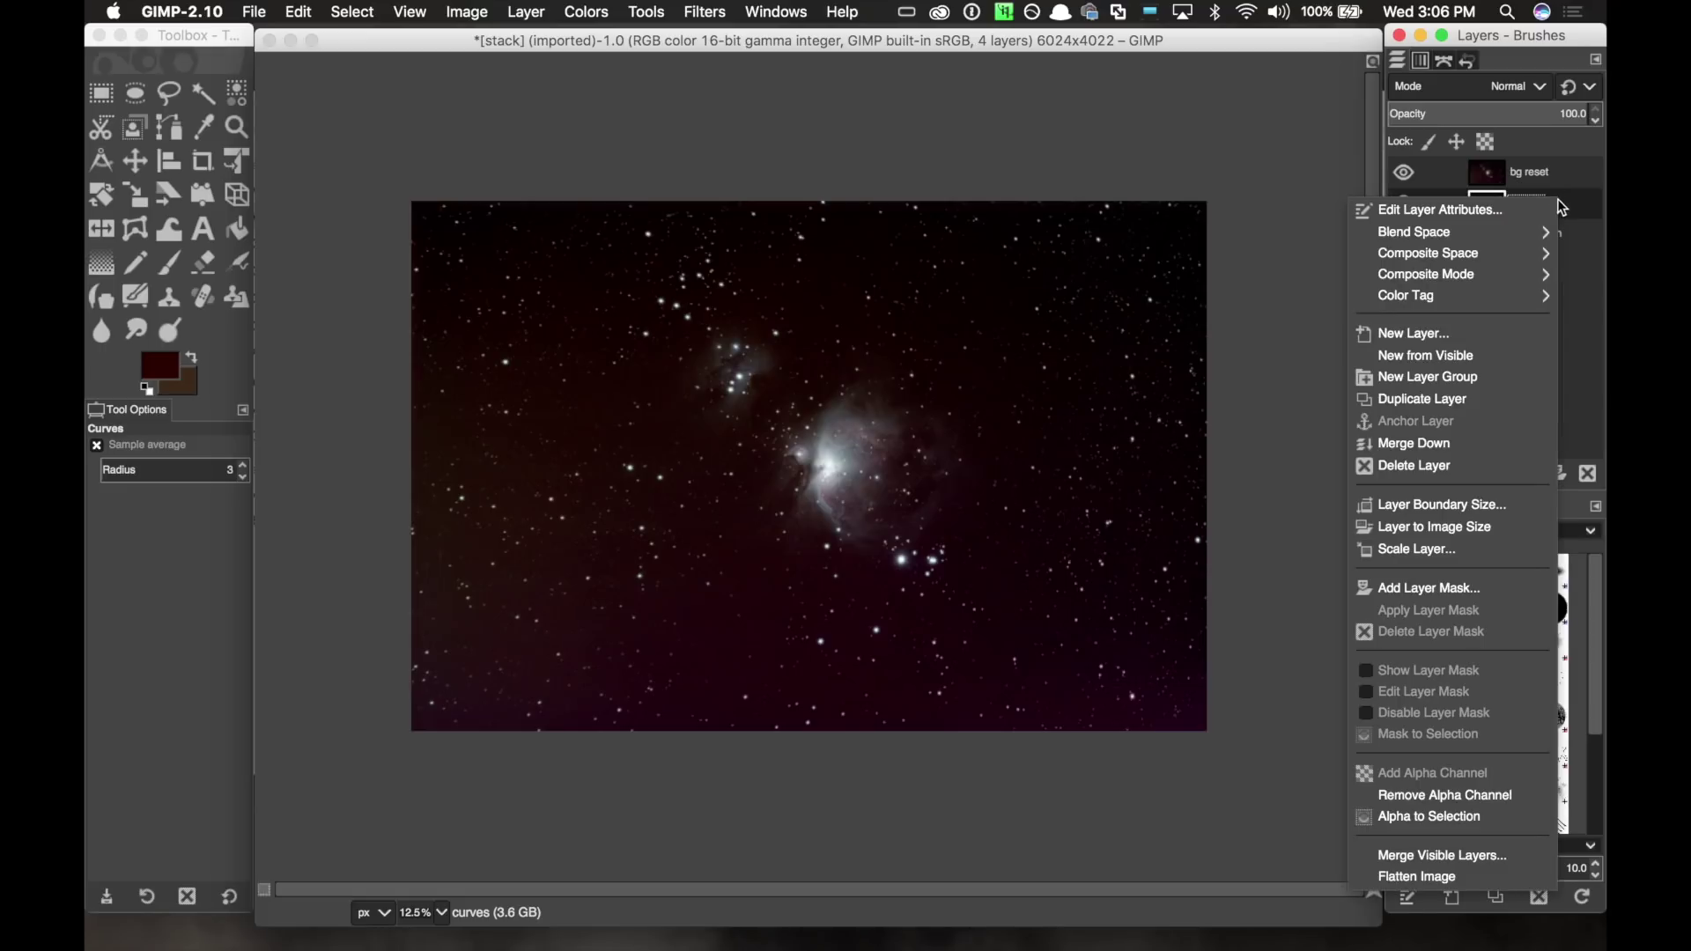
left_click(1529, 405)
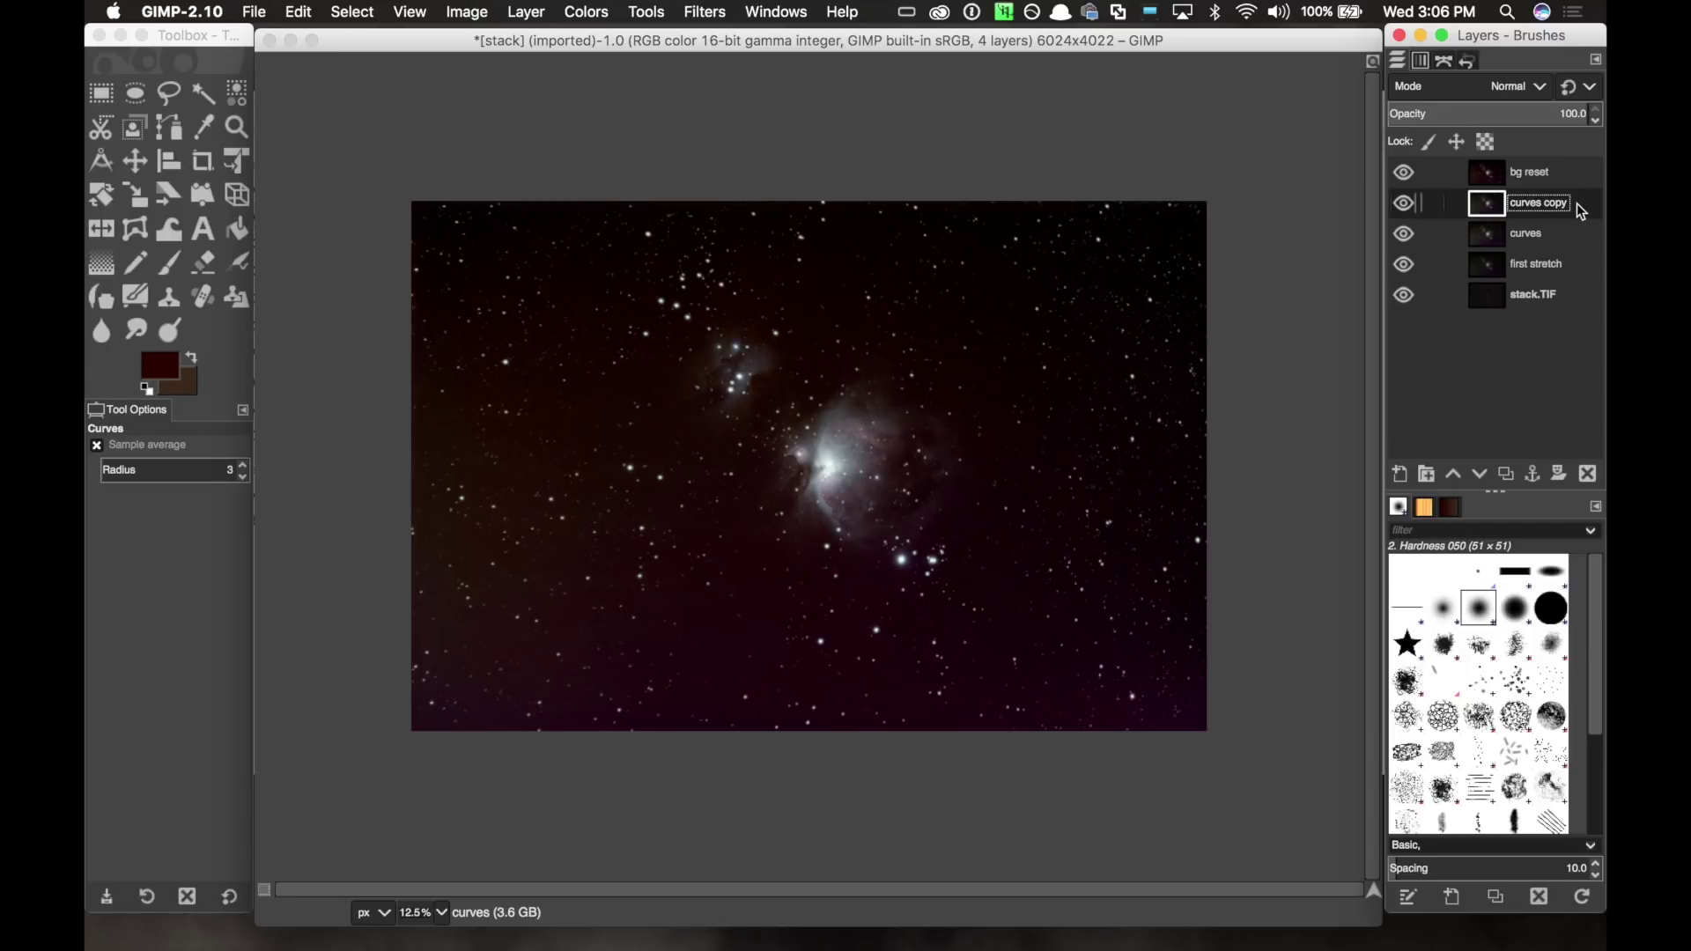
left_click_drag(1580, 203, 1576, 158)
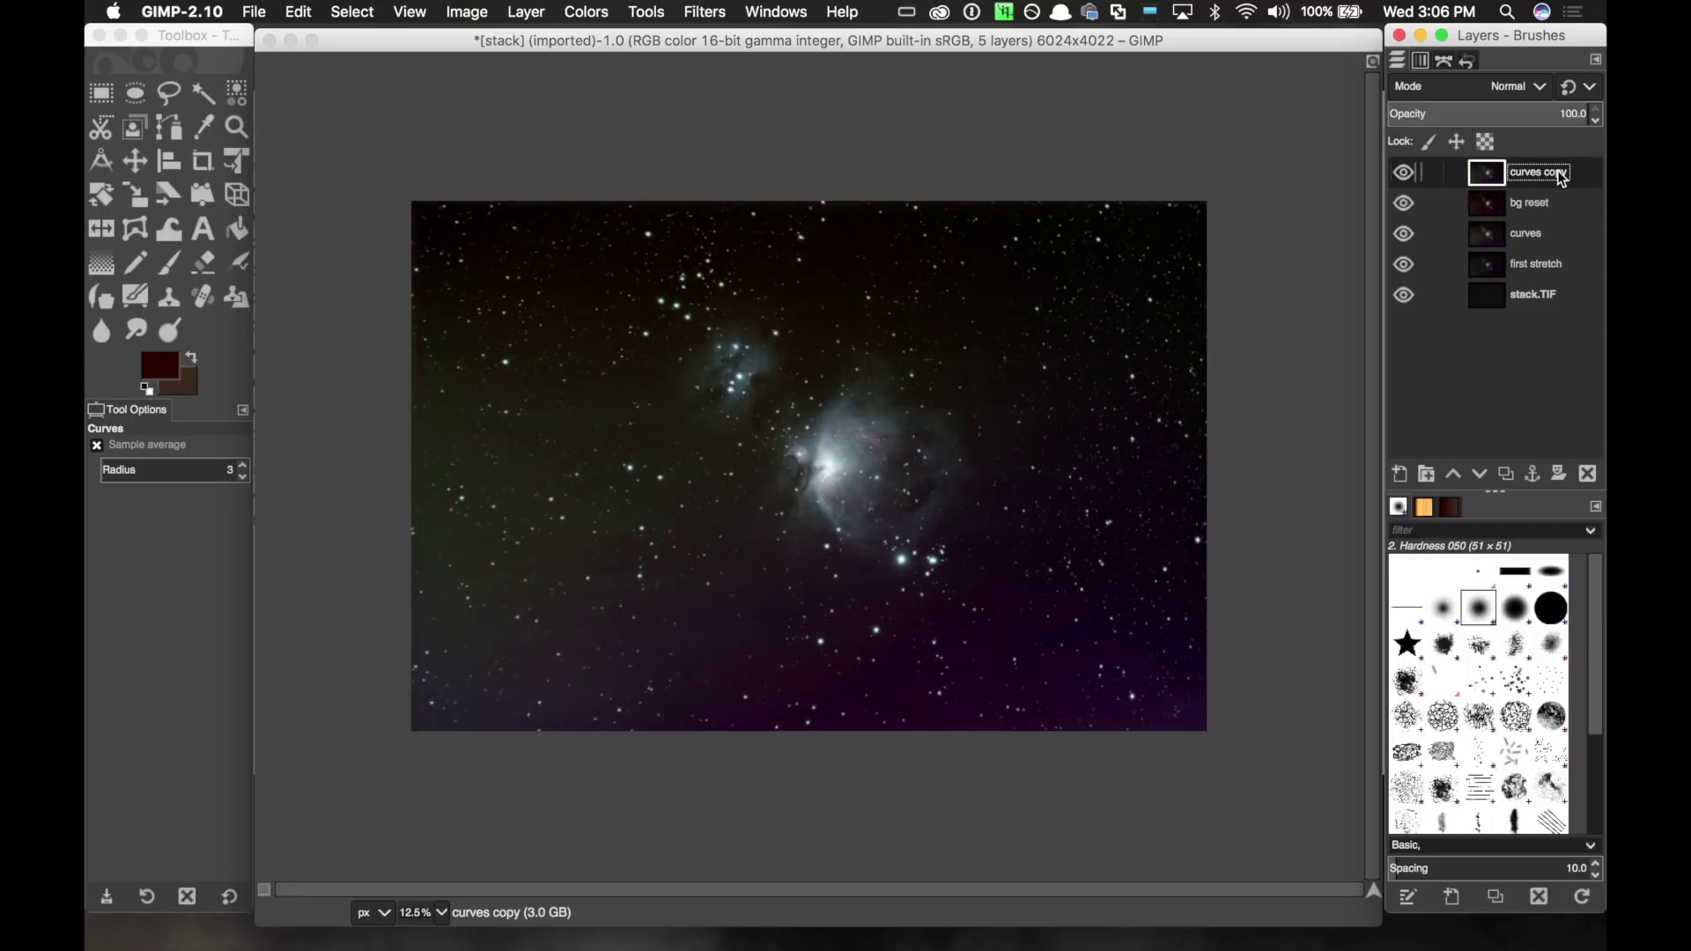
Try the Screen blend mode on the curves copy layer, and set its mode to Lighten only.
left_click(1538, 89)
left_click(1518, 315)
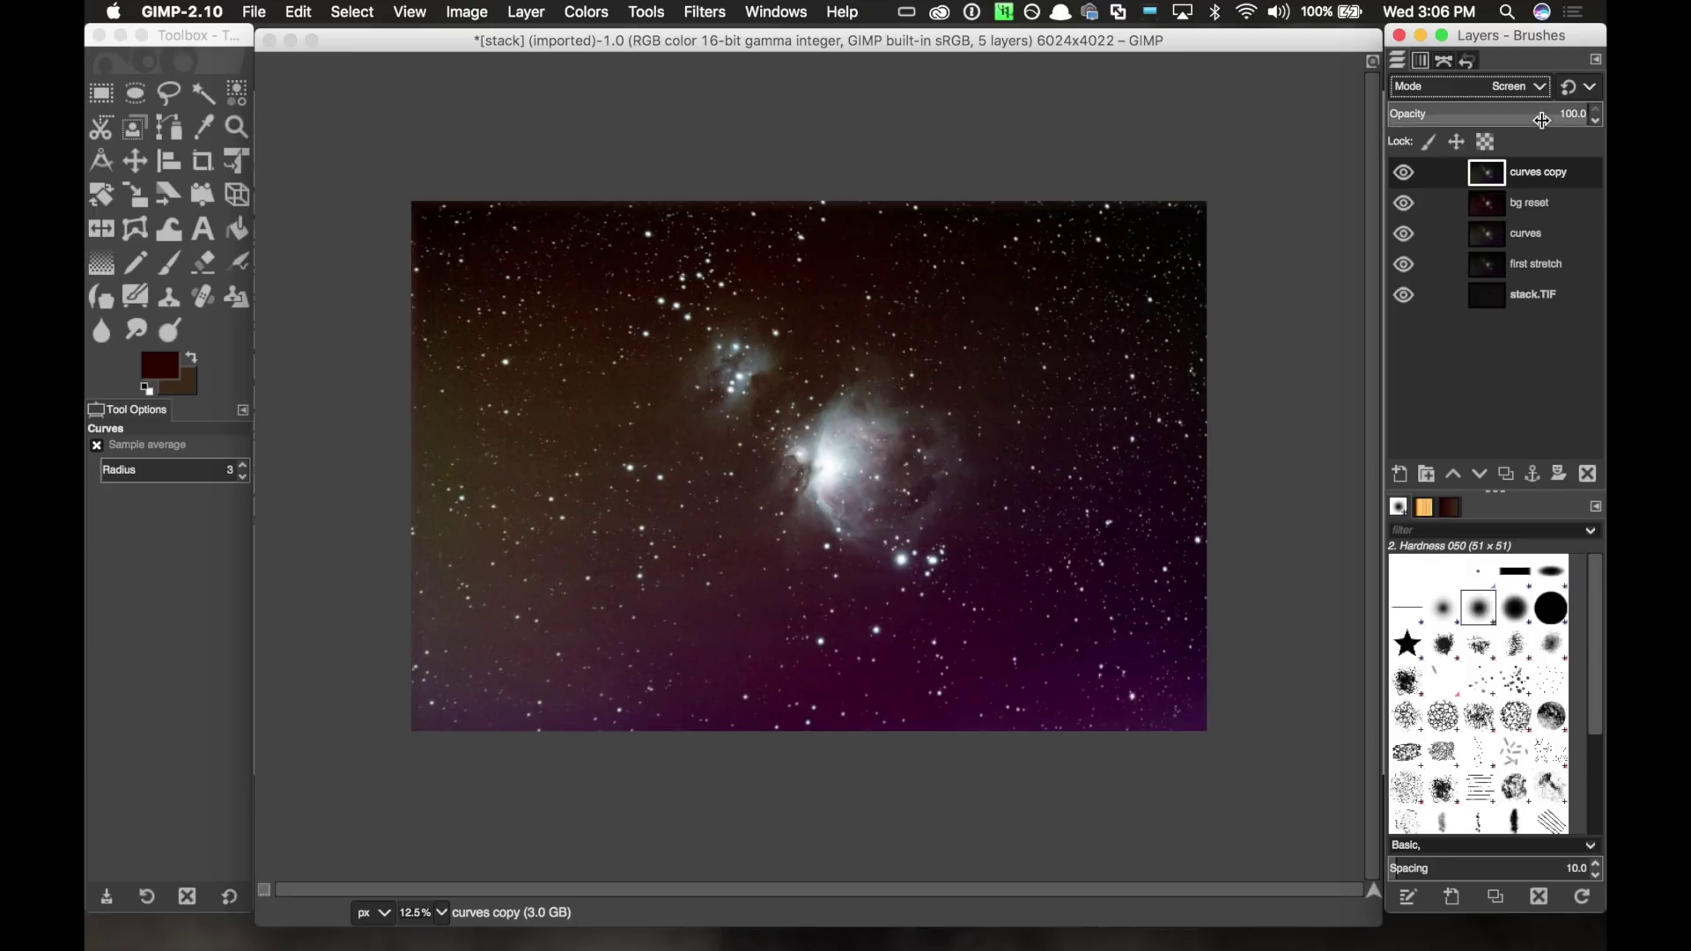
scroll(1515, 86, "down", 10)
left_click(1538, 110)
left_click(1498, 201)
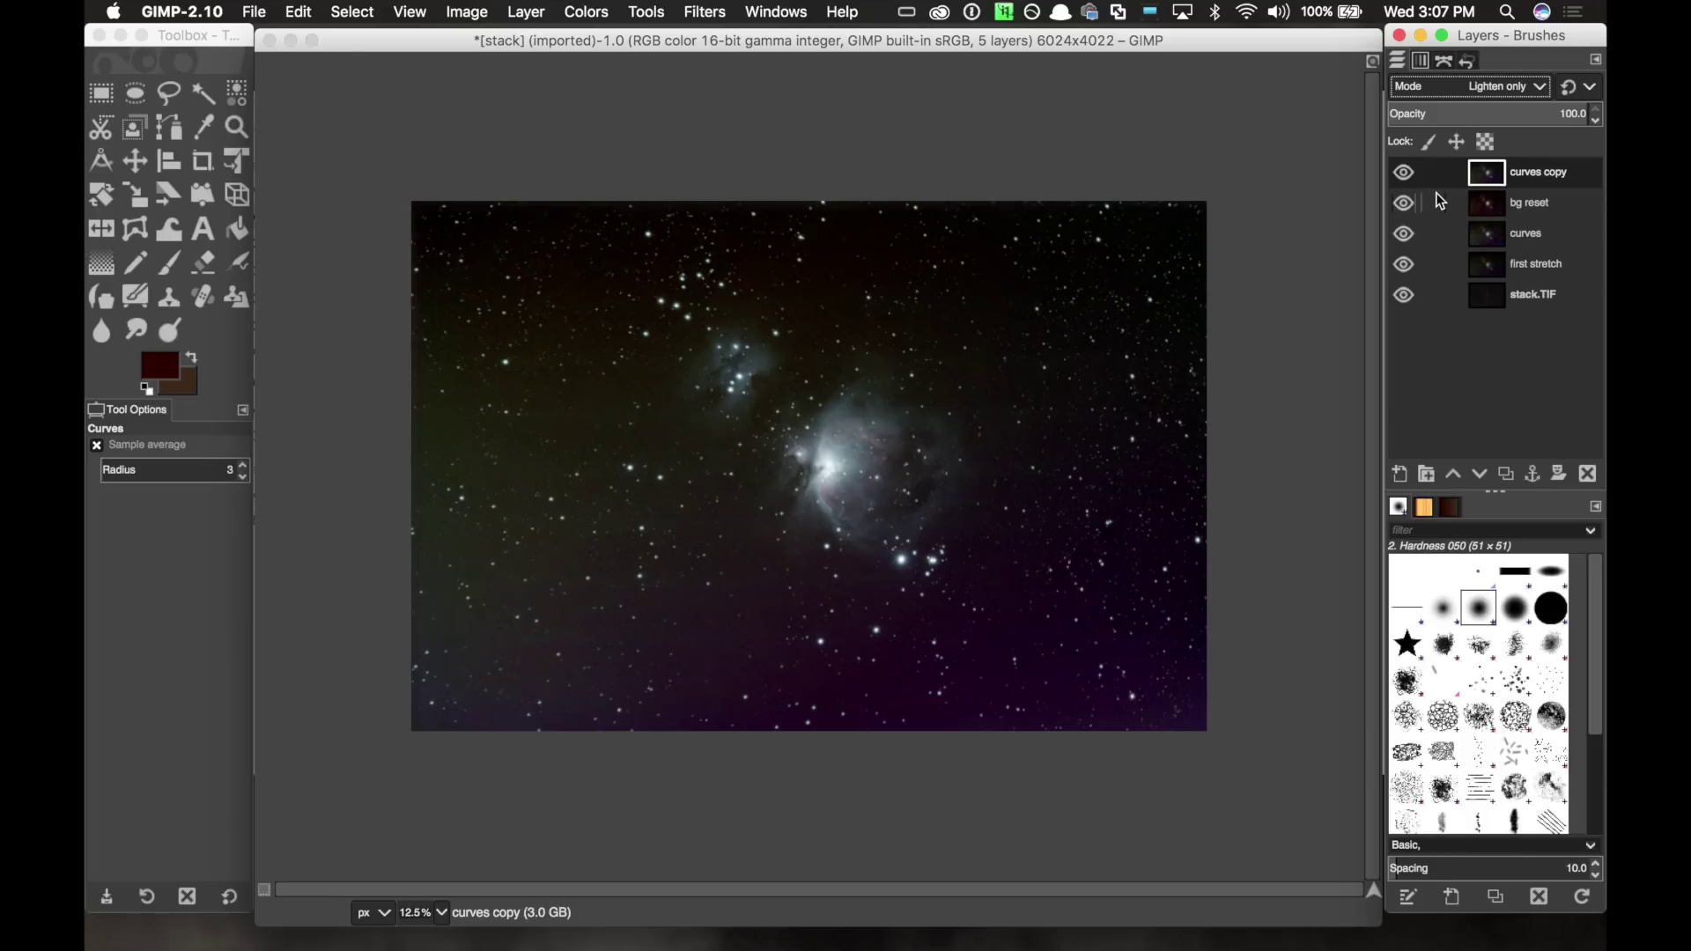
Set the curves copy layer's mode to Normal, try selecting by color inside the nebula, and undo that selection.
left_click(1506, 86)
left_click(1507, 52)
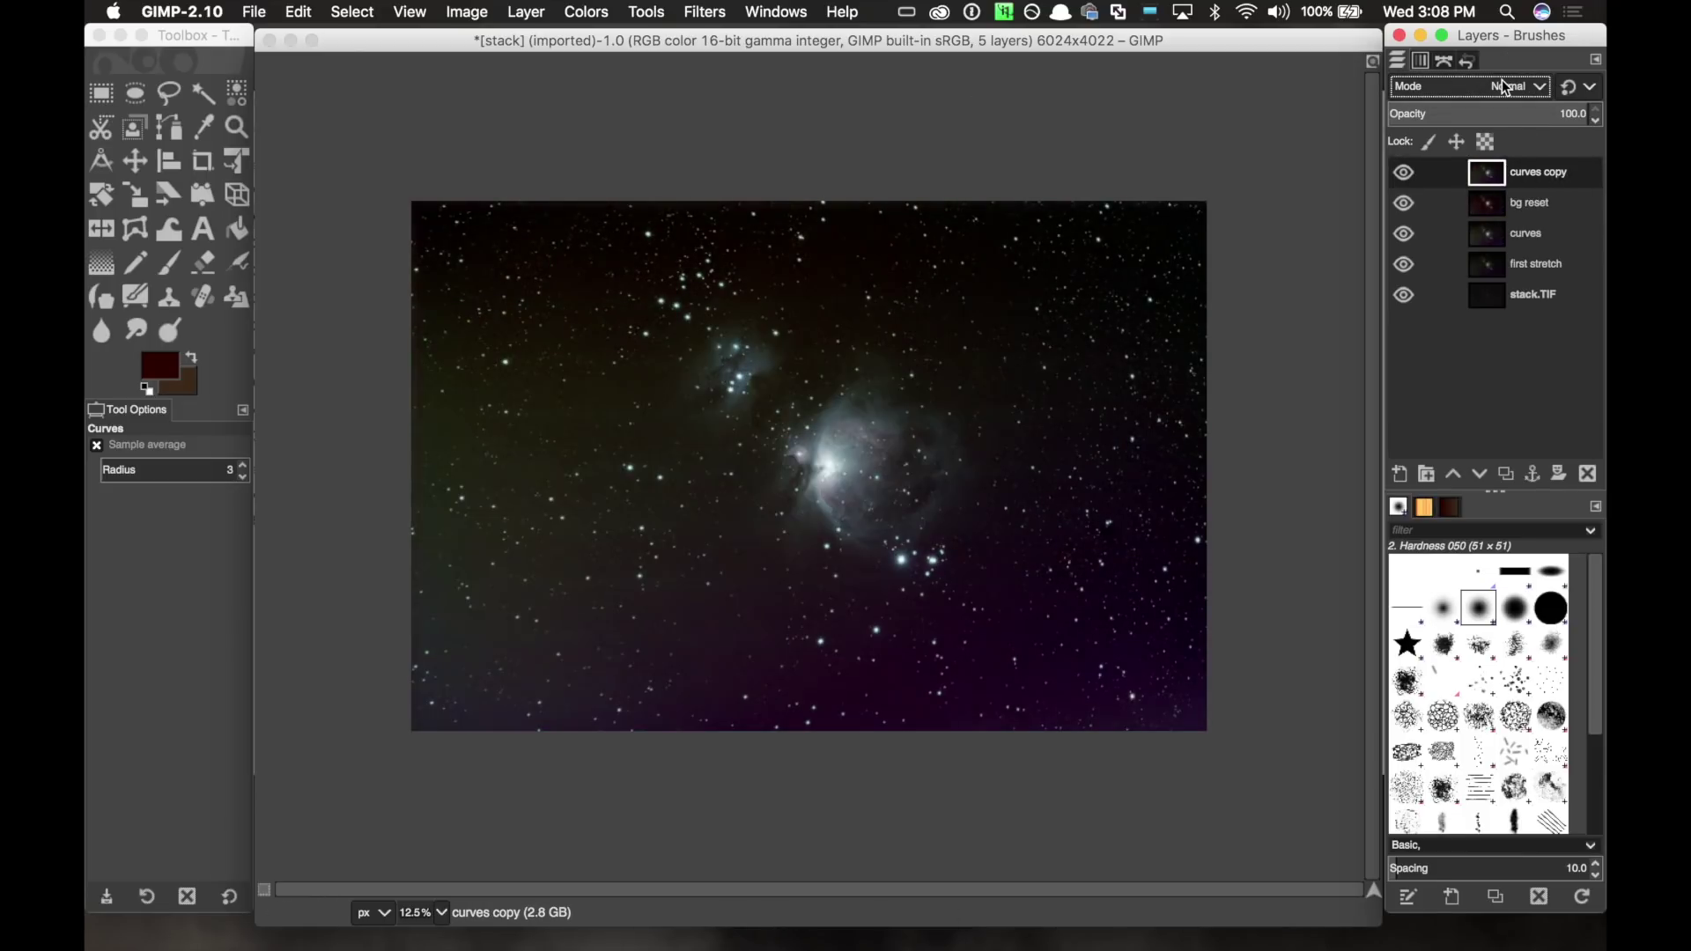
left_click(236, 93)
left_click(888, 433)
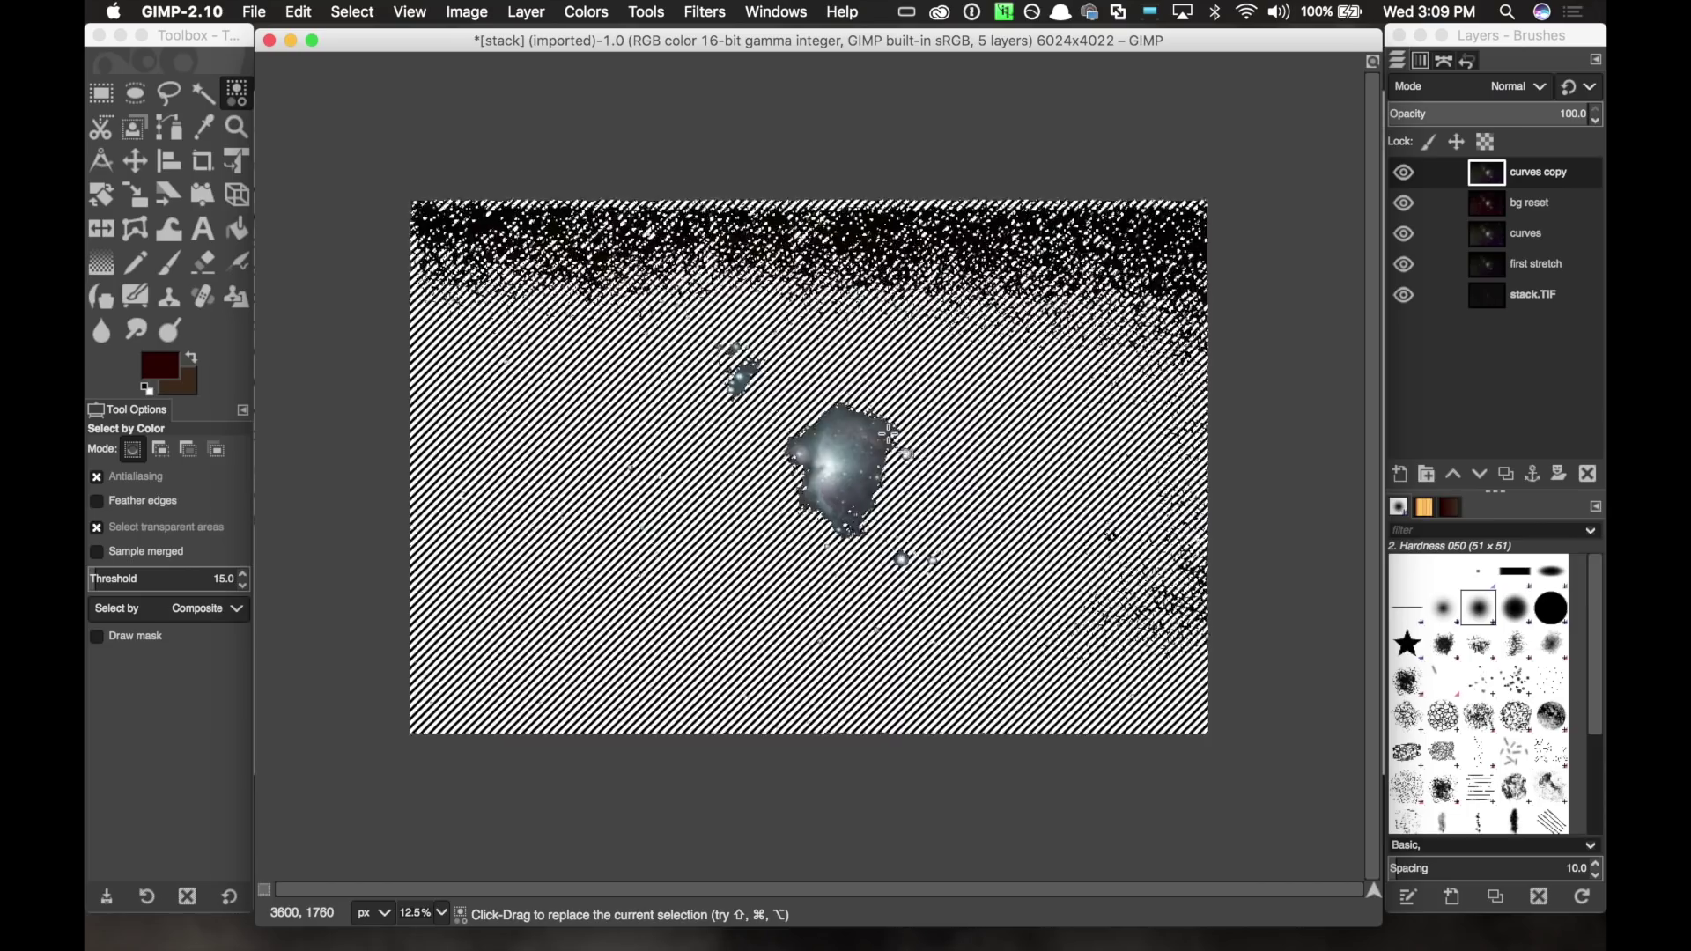
left_click(299, 12)
left_click(345, 40)
Hide the curves copy layer and delete it from the layer stack.
left_click(1404, 173)
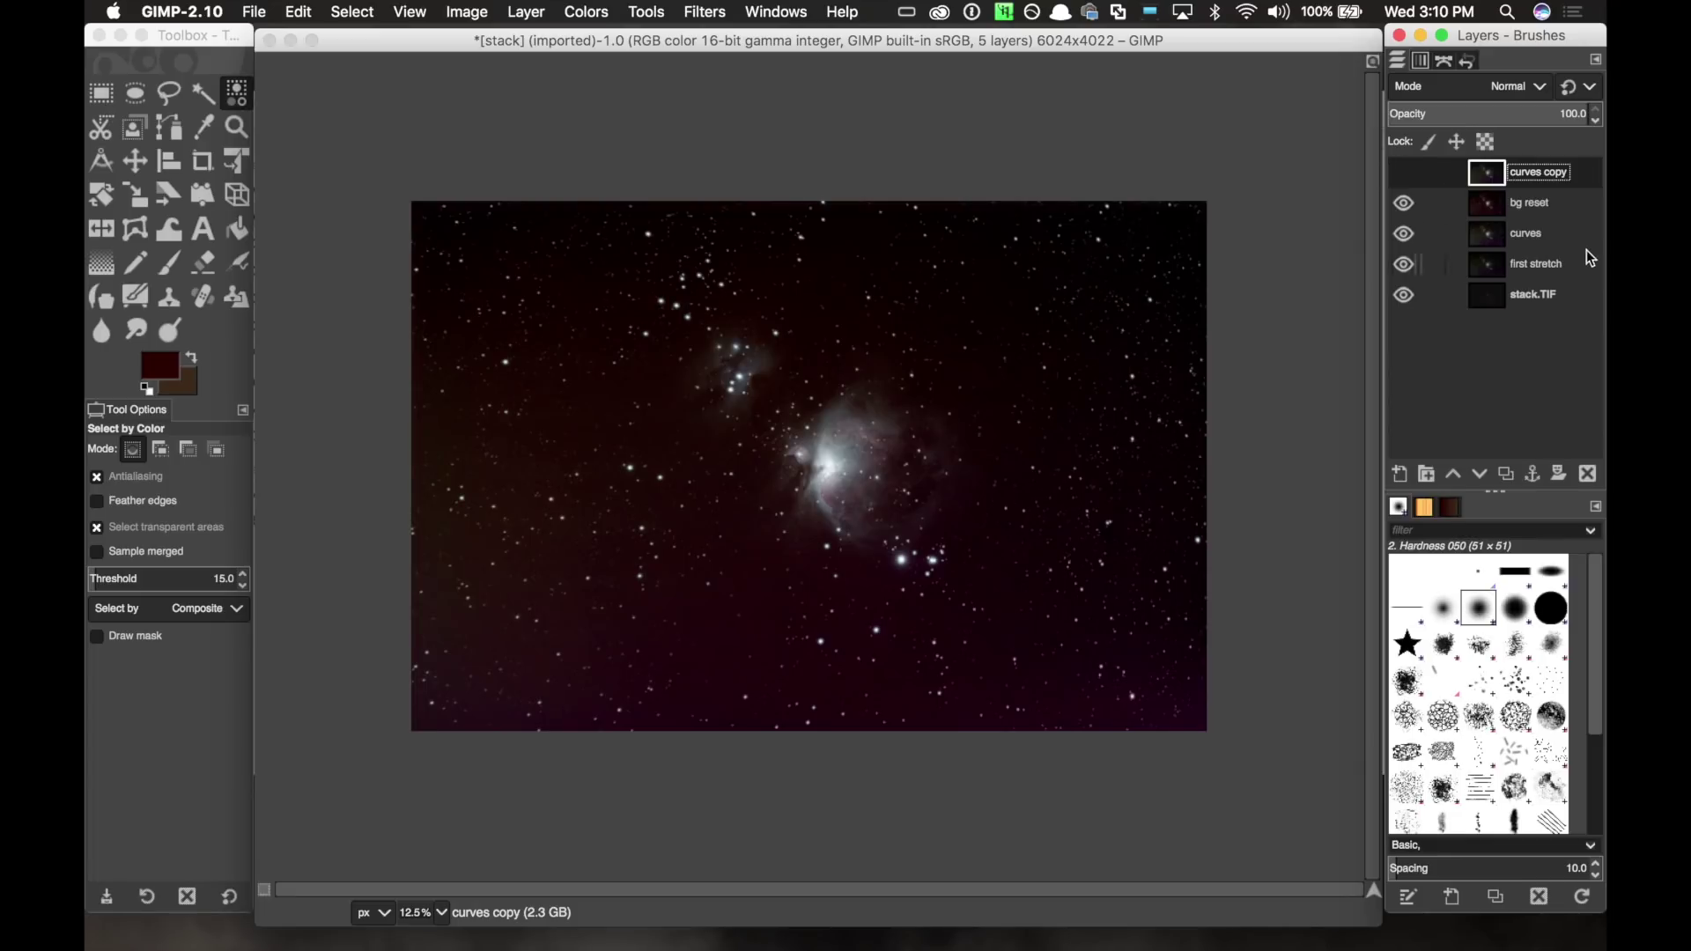
right_click(1582, 178)
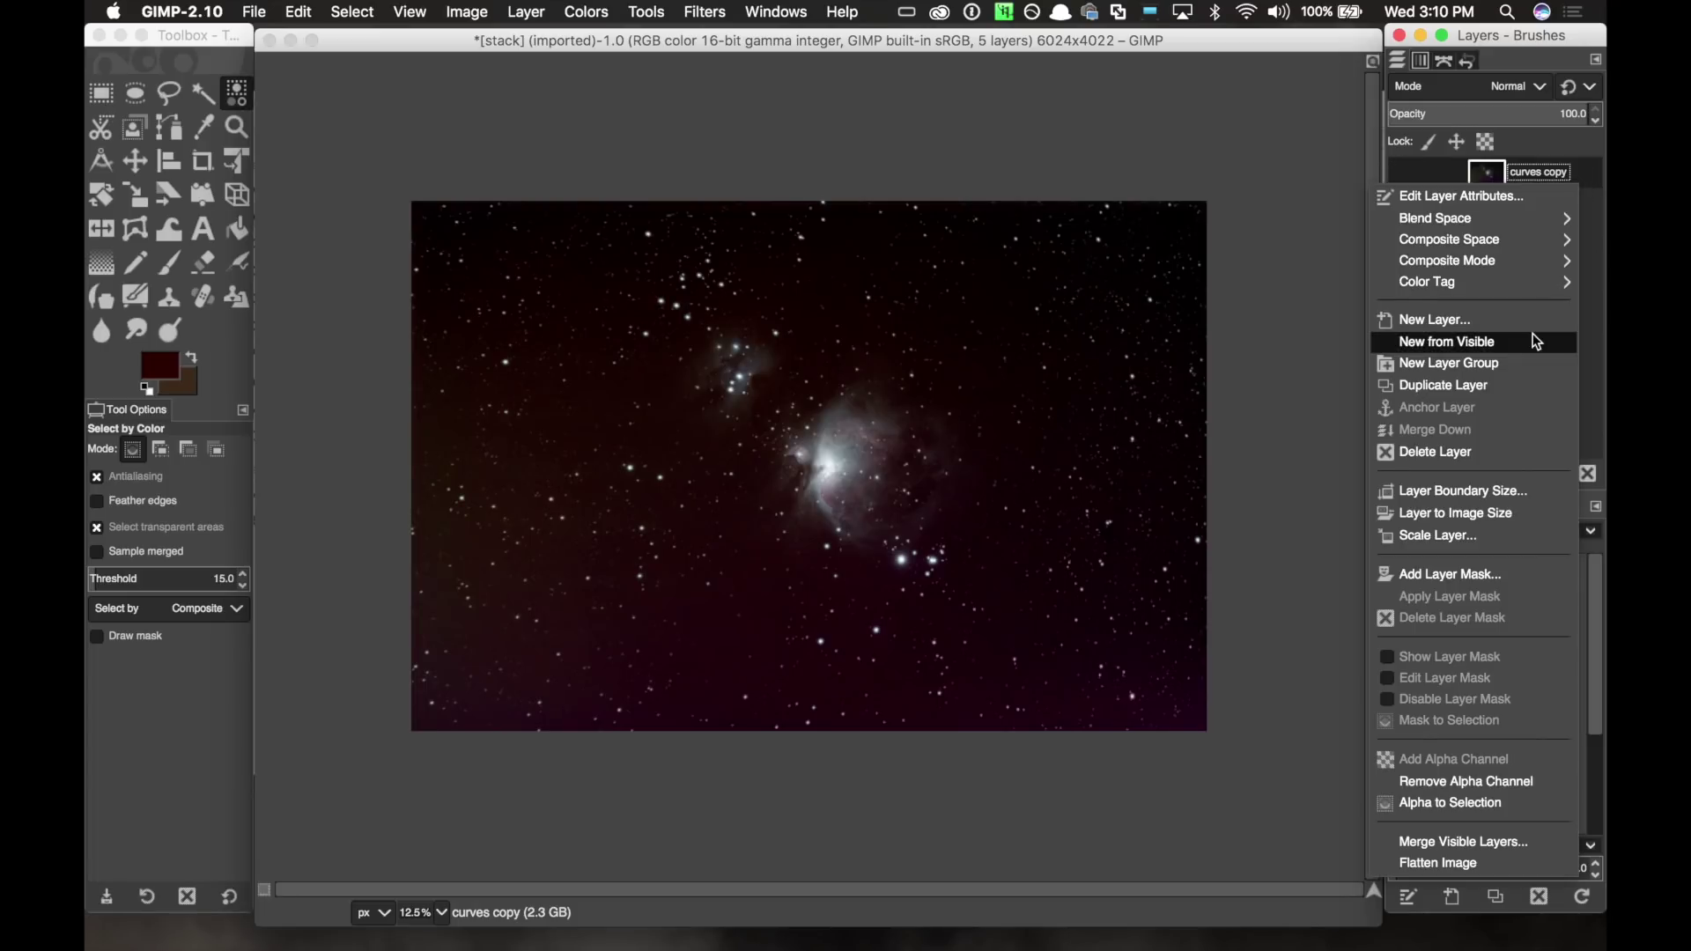
left_click(1501, 450)
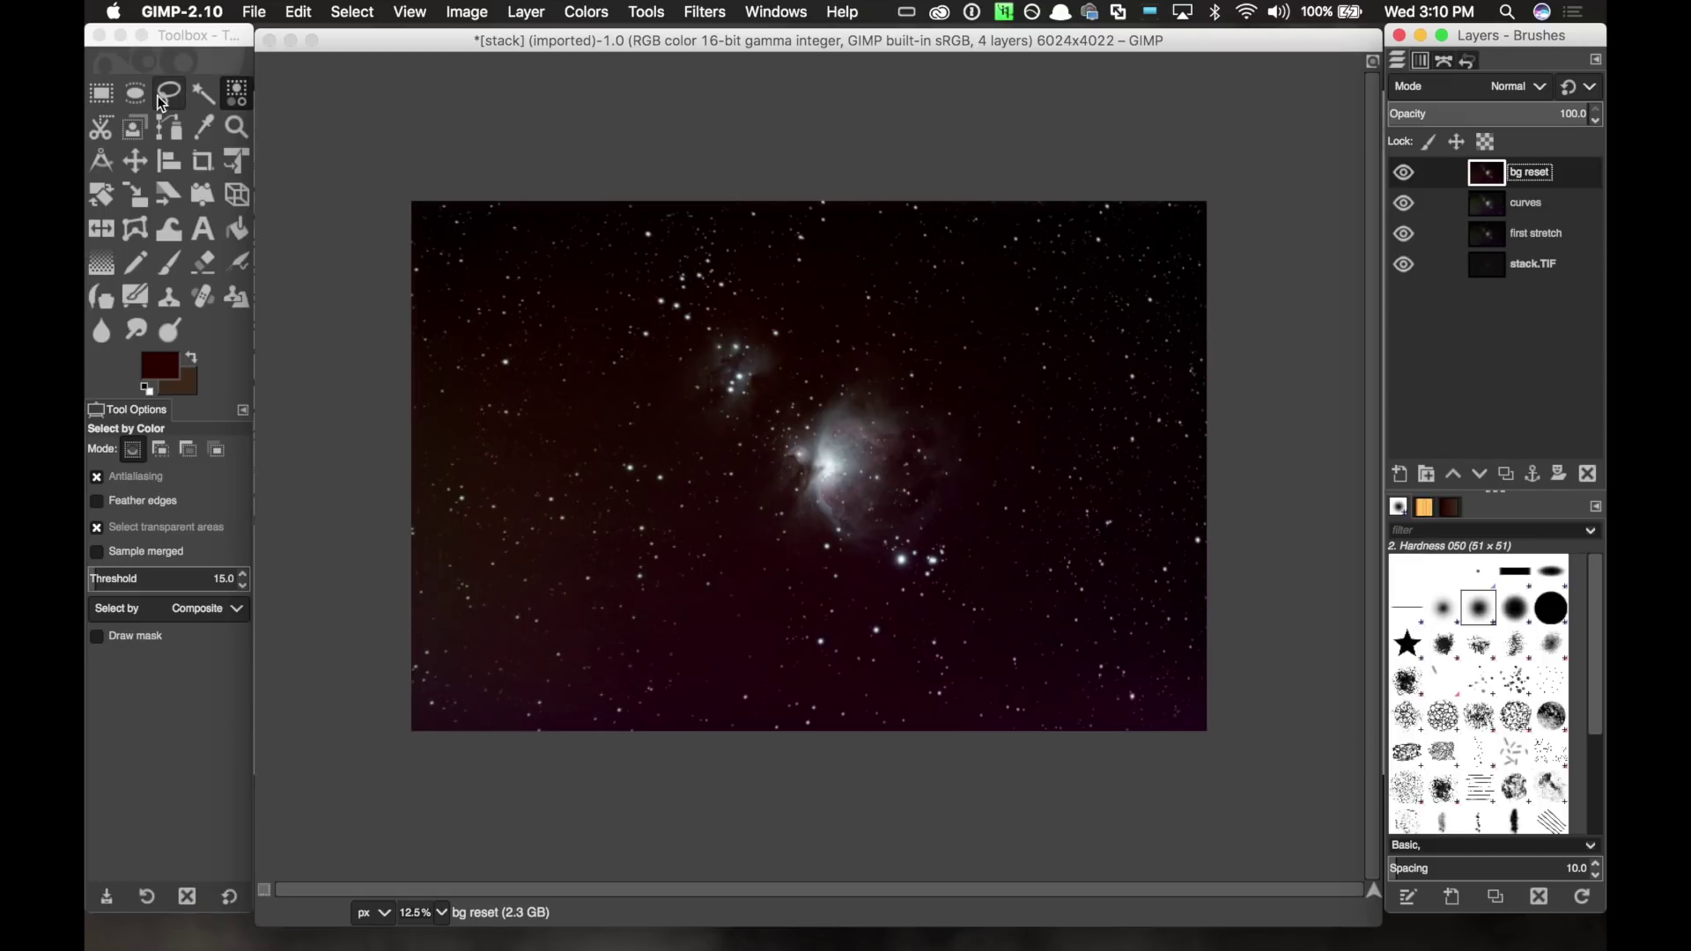
Select the dark sky background of the bg reset layer by color, leaving the nebula core out of the selection.
left_click(344, 12)
left_click(361, 122)
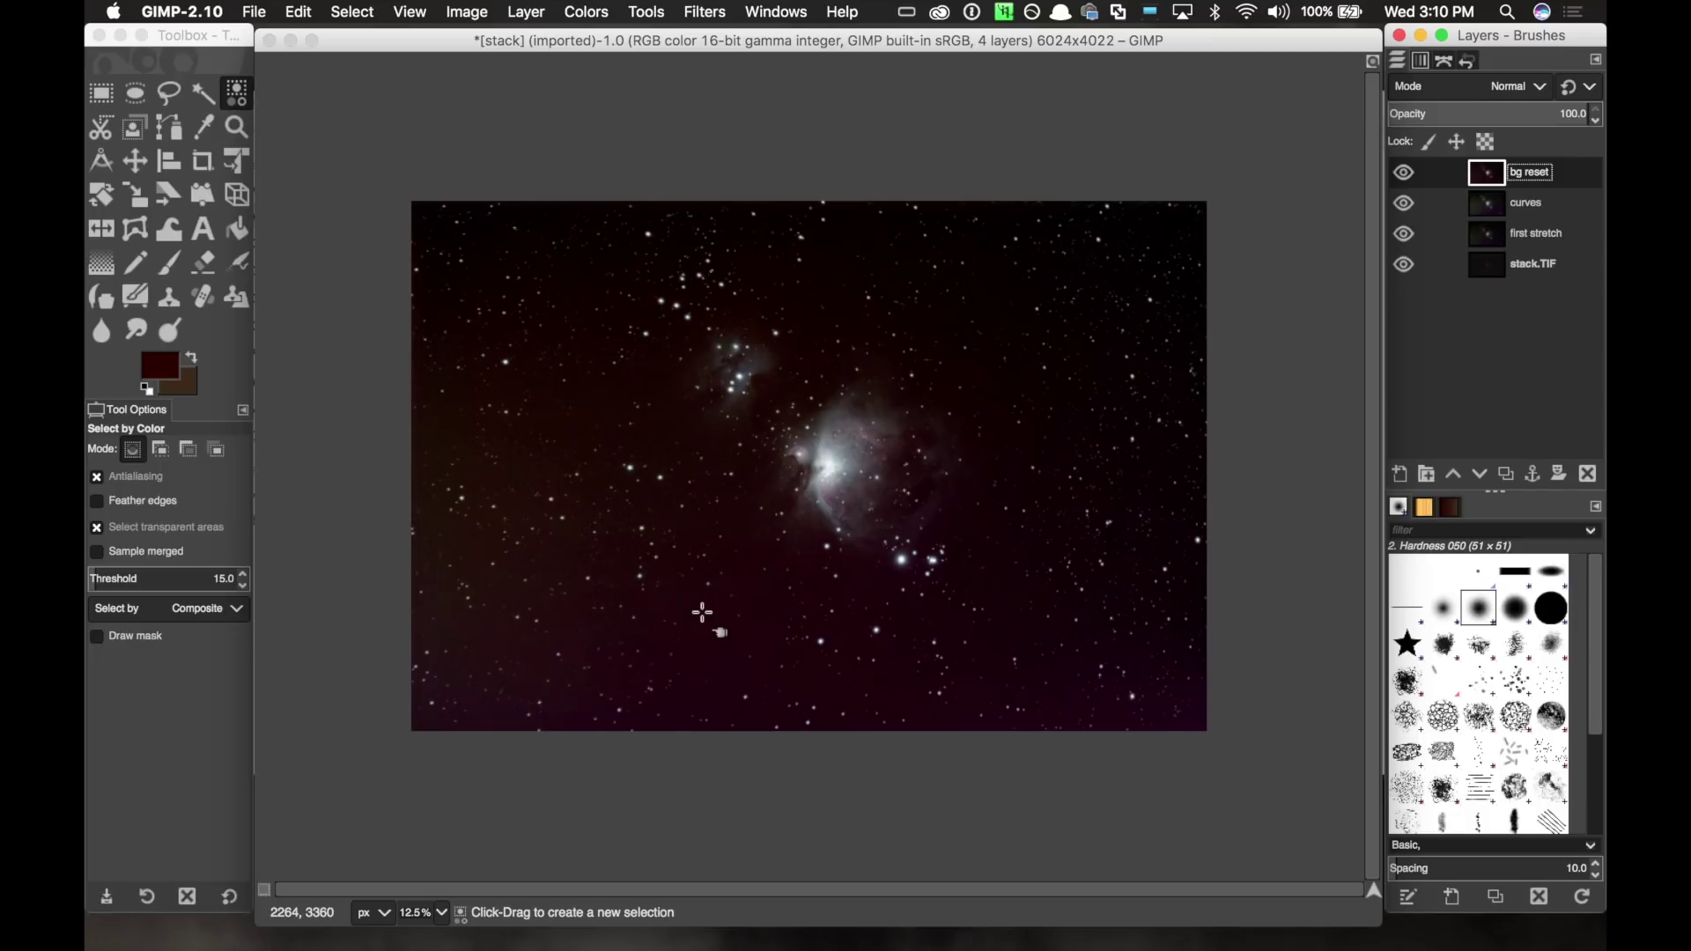
left_click(702, 612)
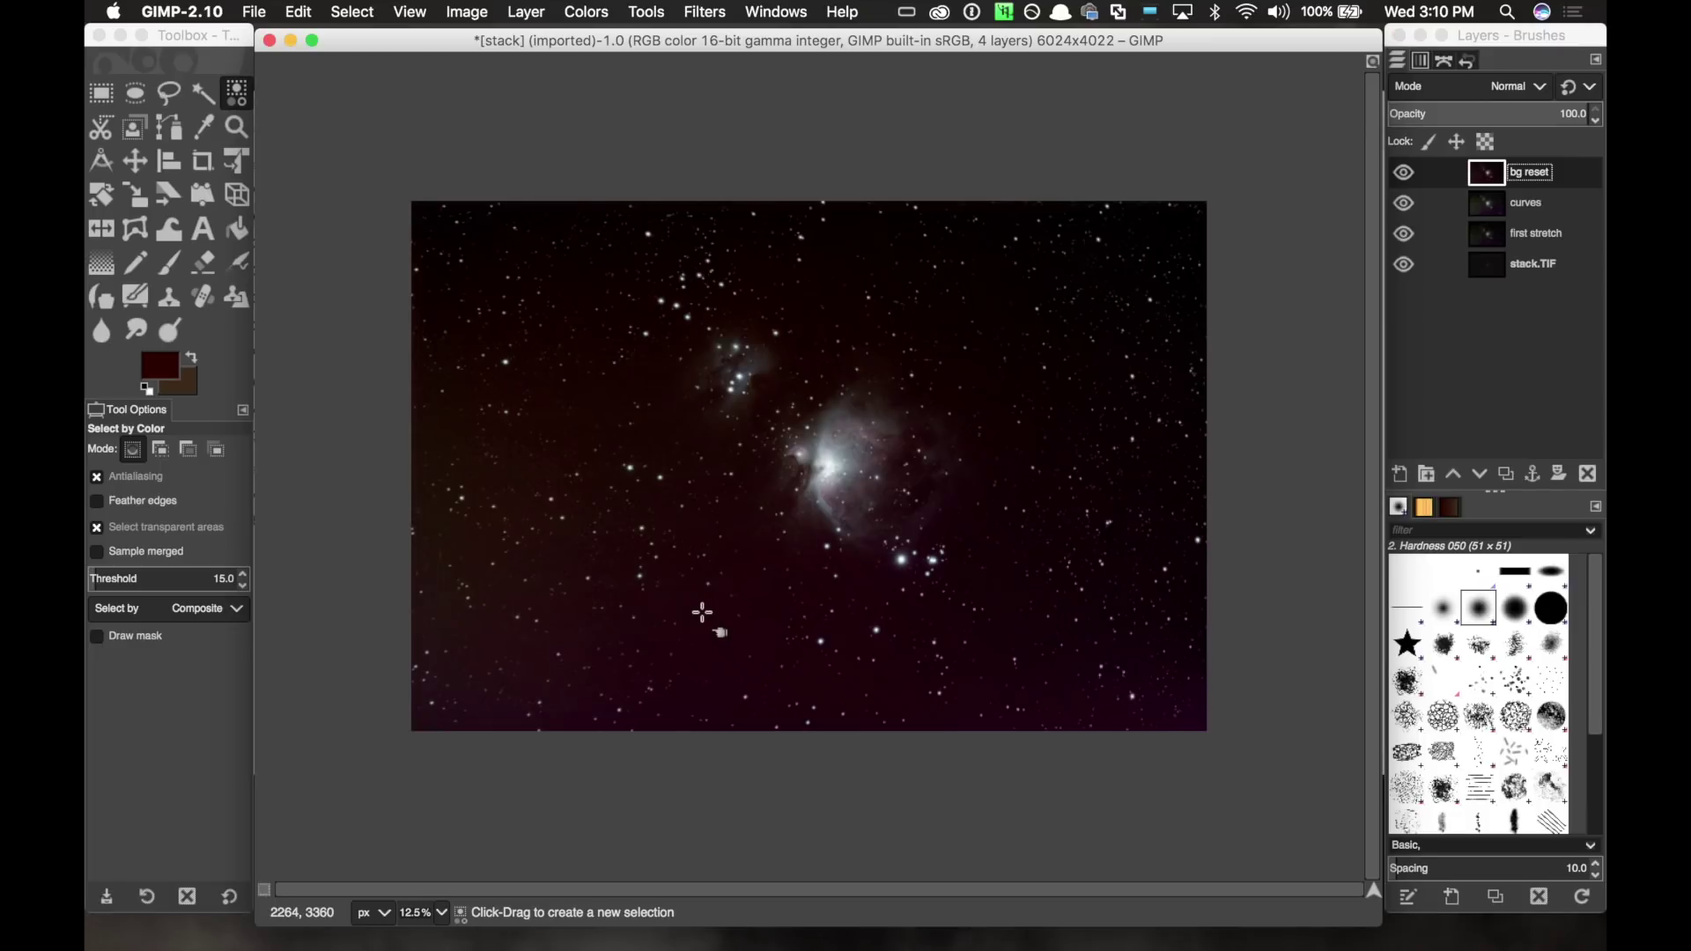
left_click(702, 612)
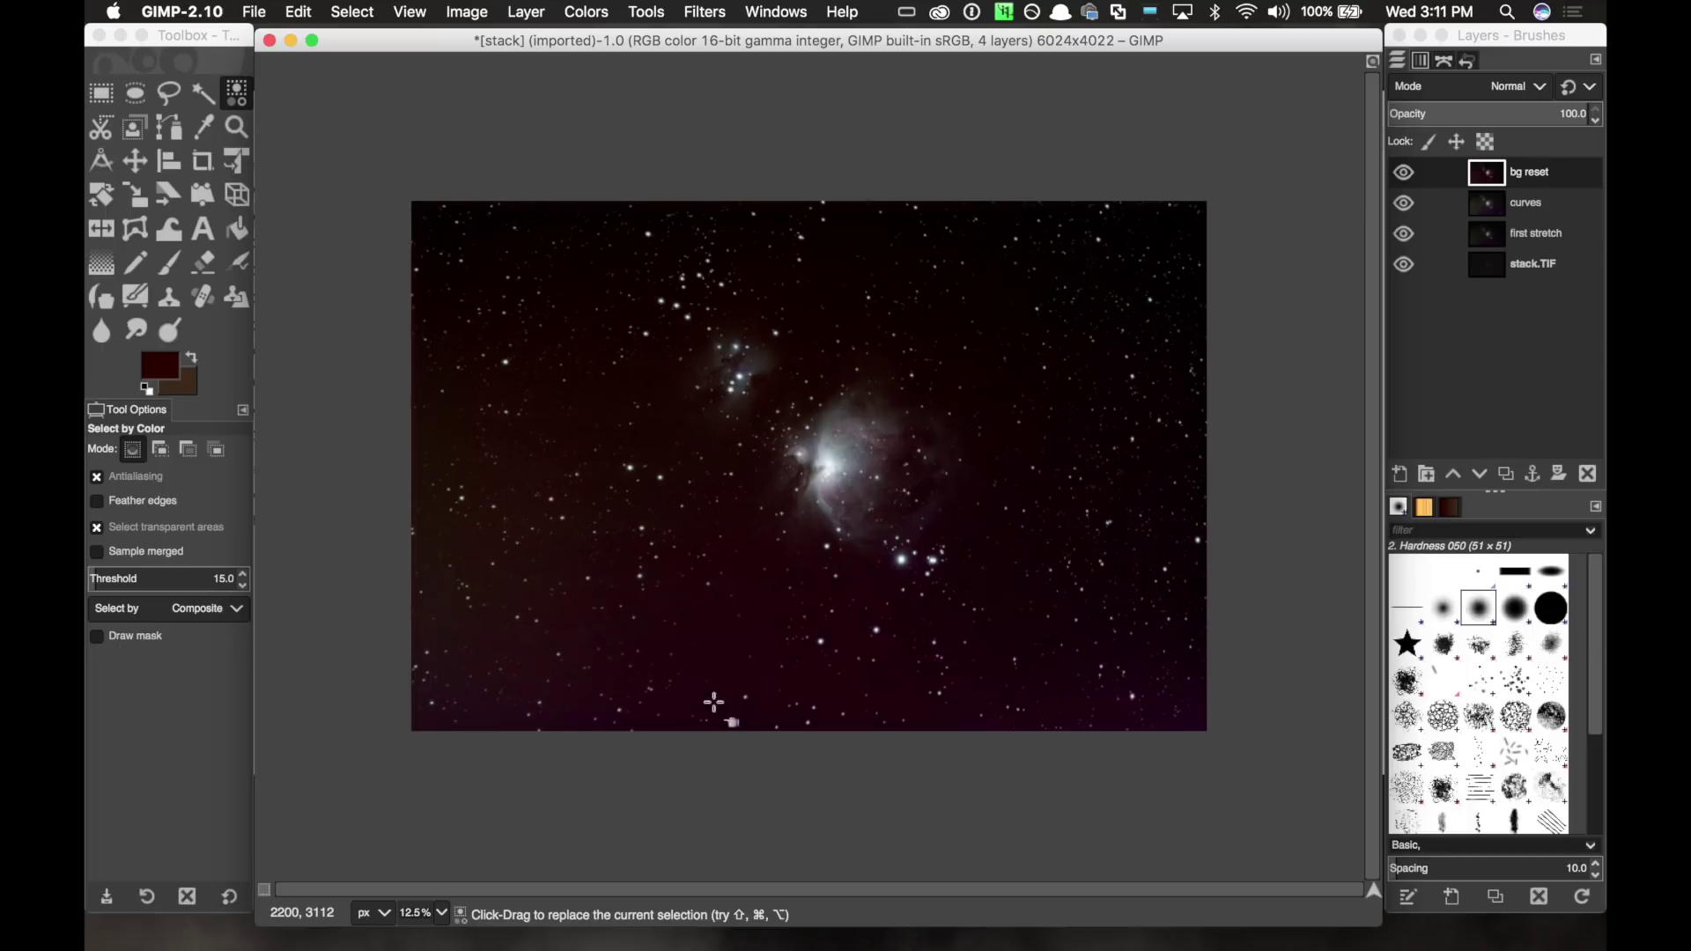
left_click(697, 788)
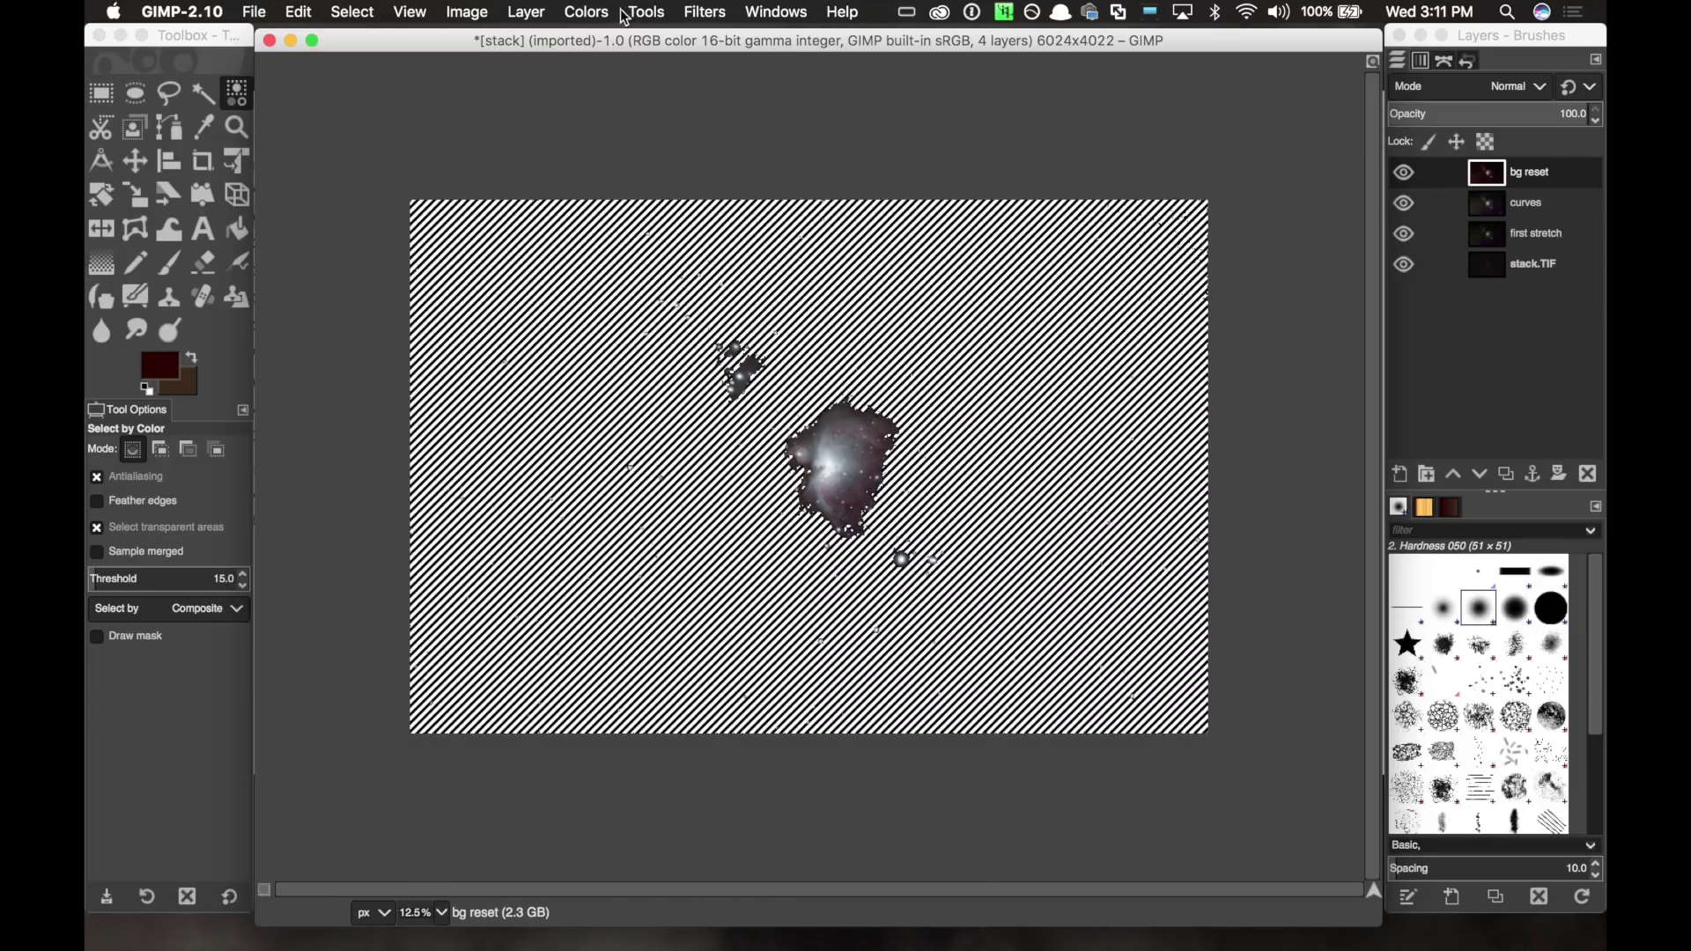
Set the saturation scale of the selected sky background to 0.2, apply it, and clear the selection.
left_click(474, 14)
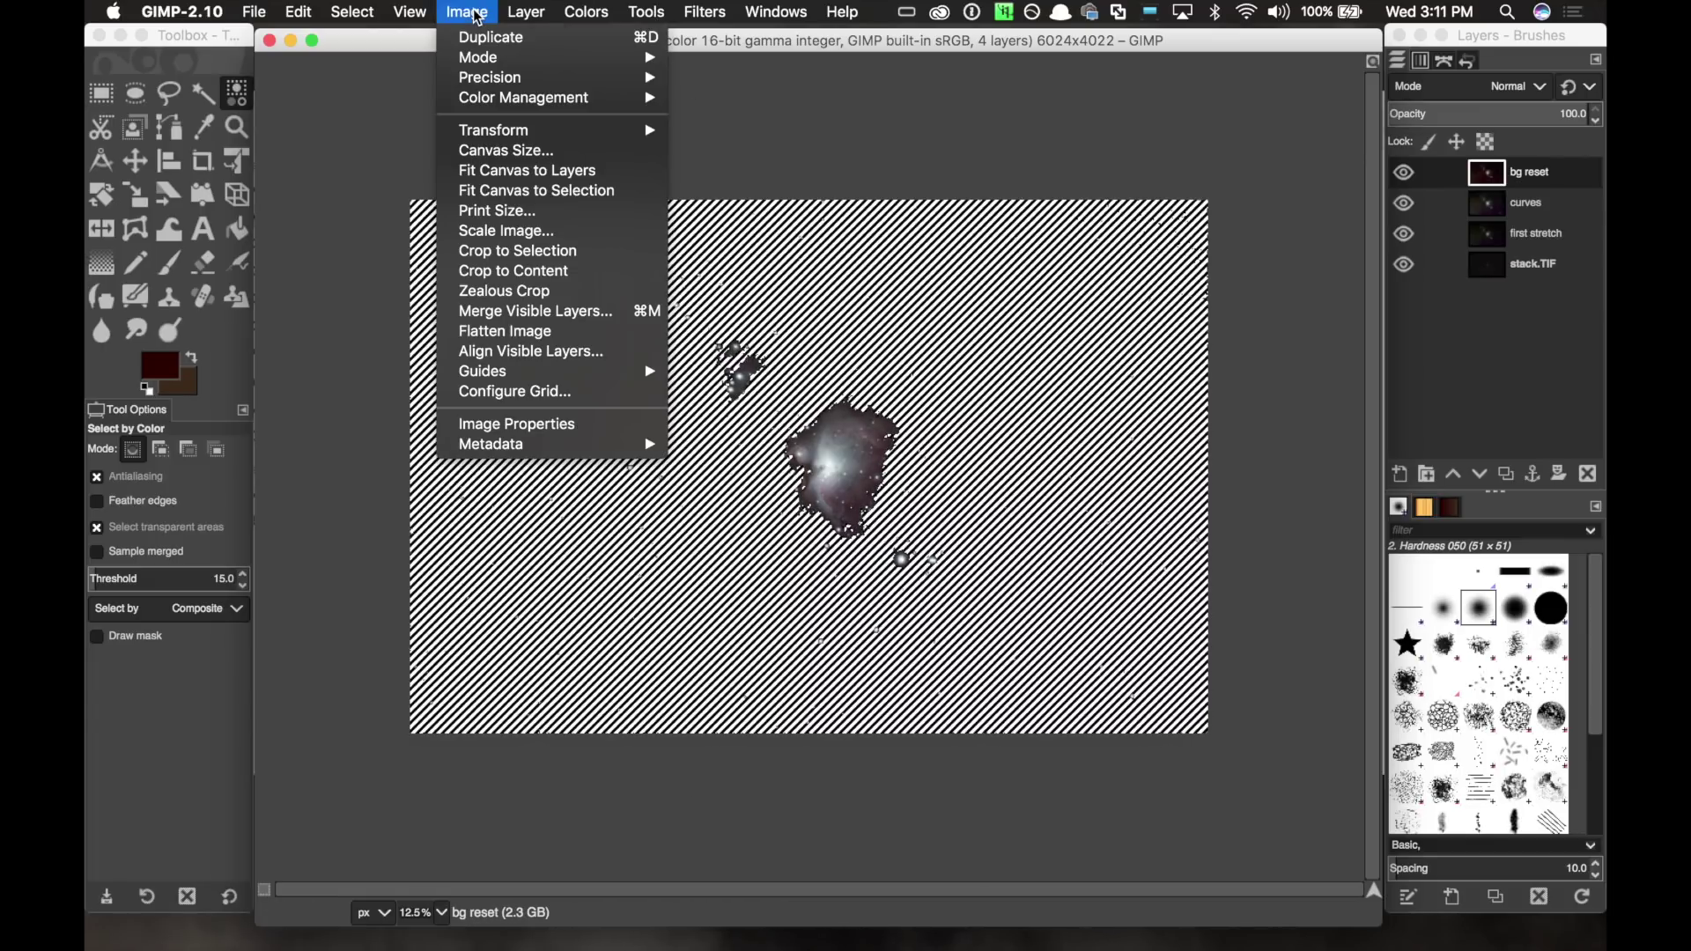
mouse_move(586, 9)
left_click(616, 117)
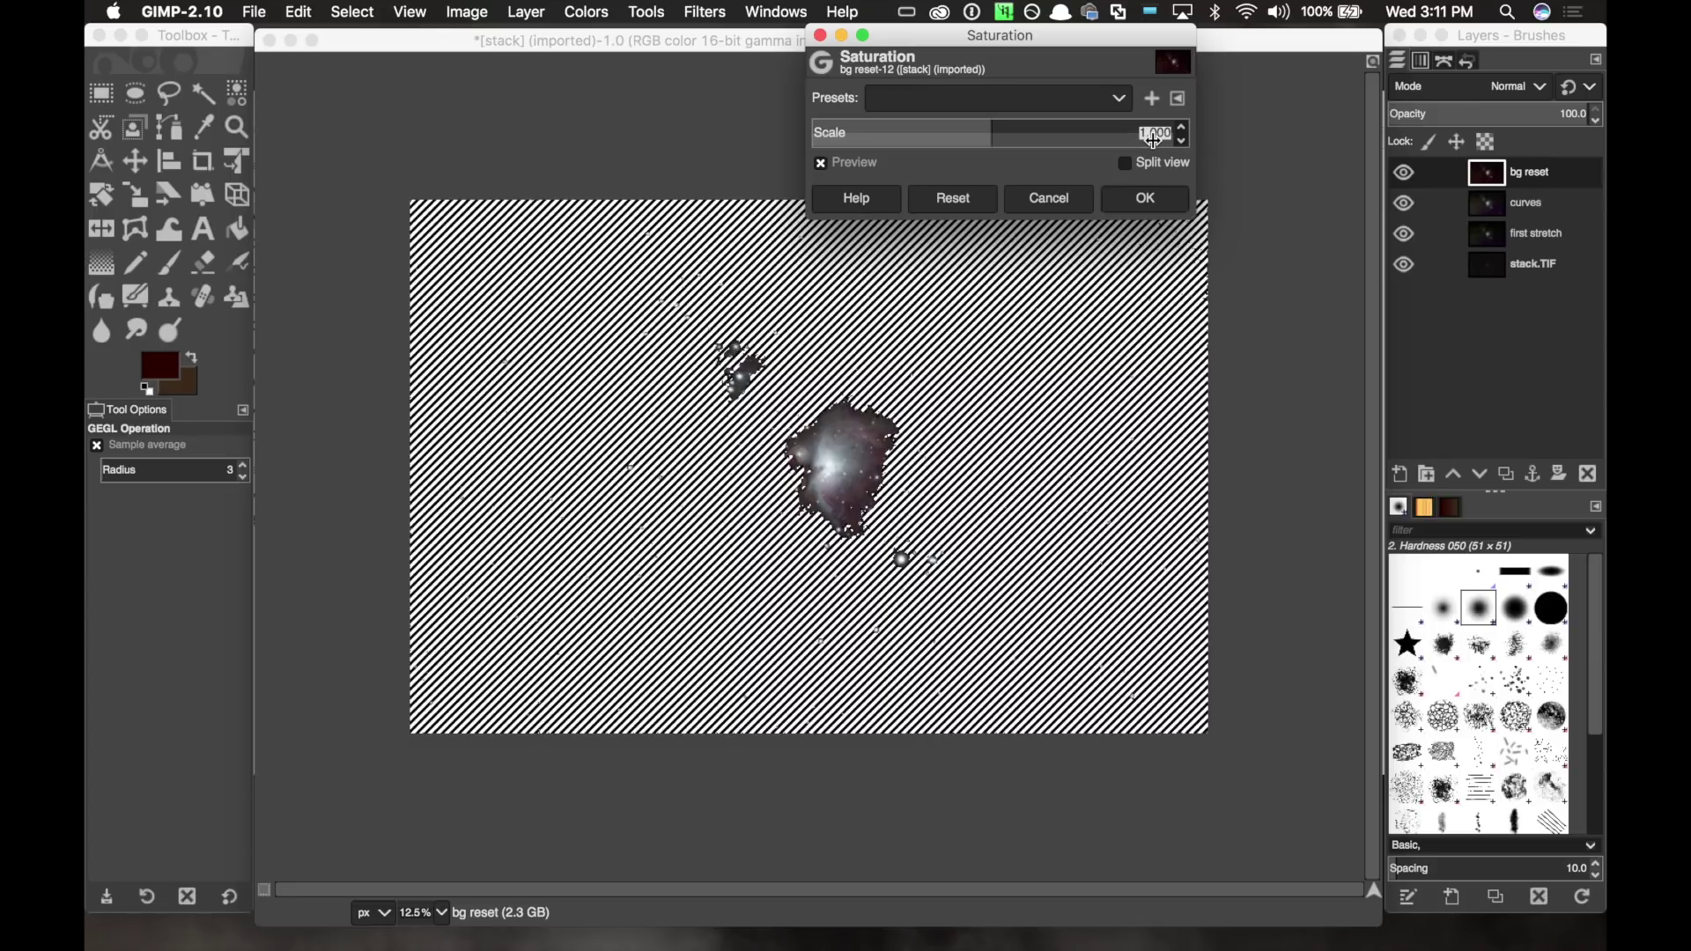
double_click(1152, 134)
type("2")
key("Return")
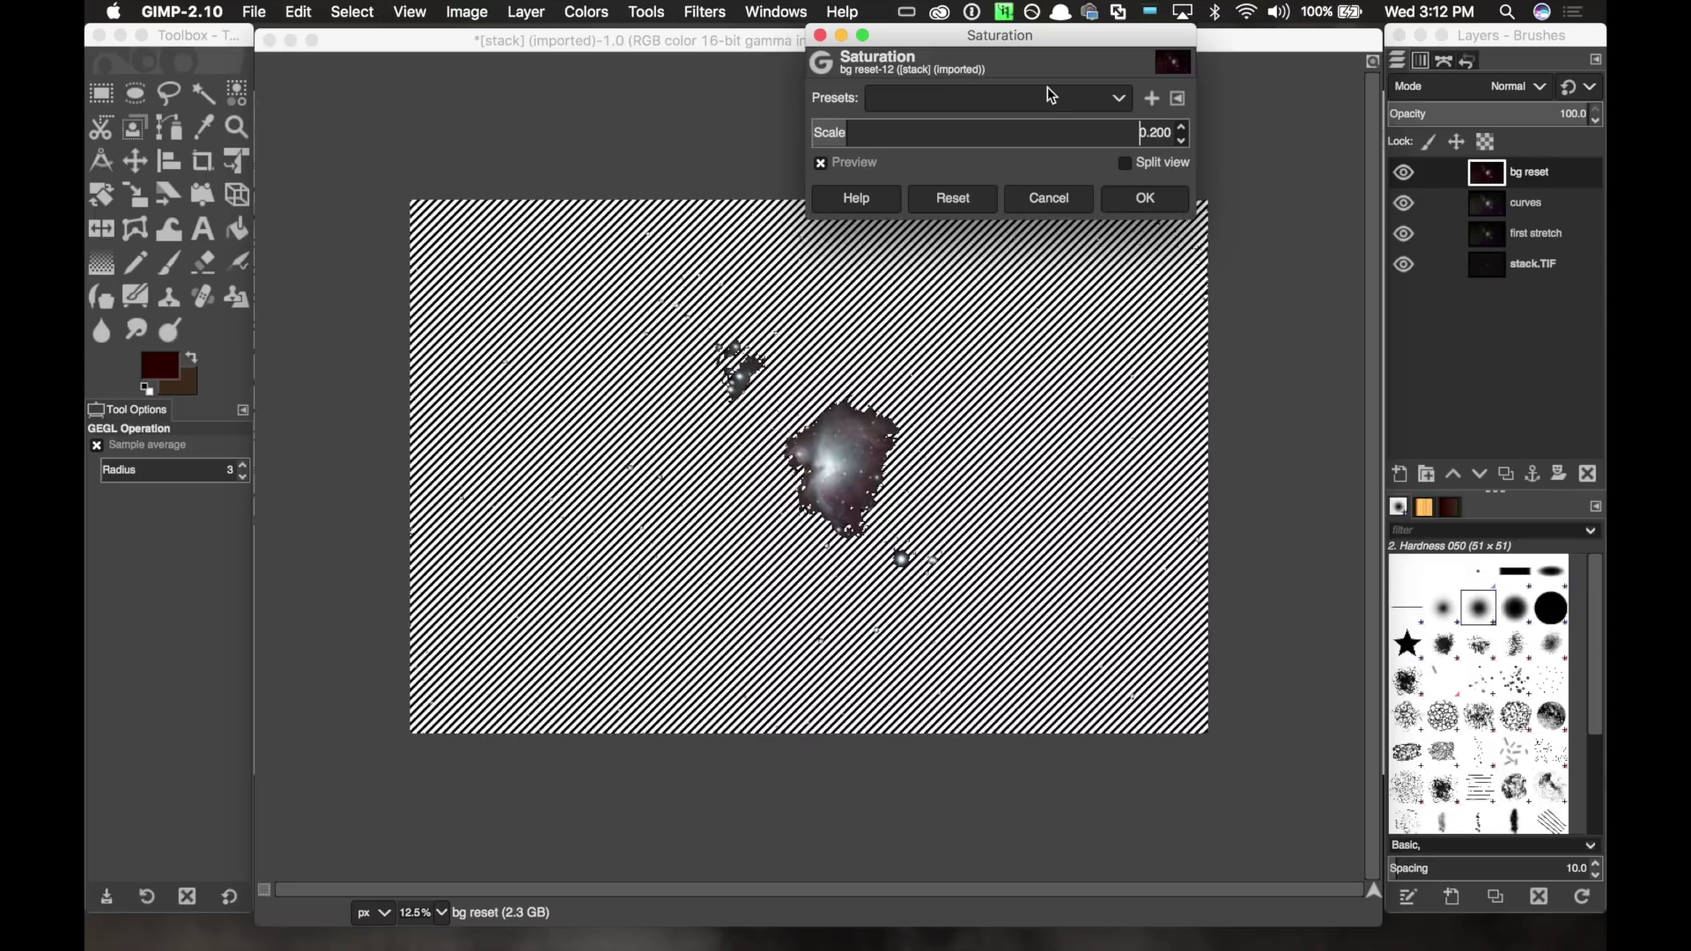
left_click(1136, 201)
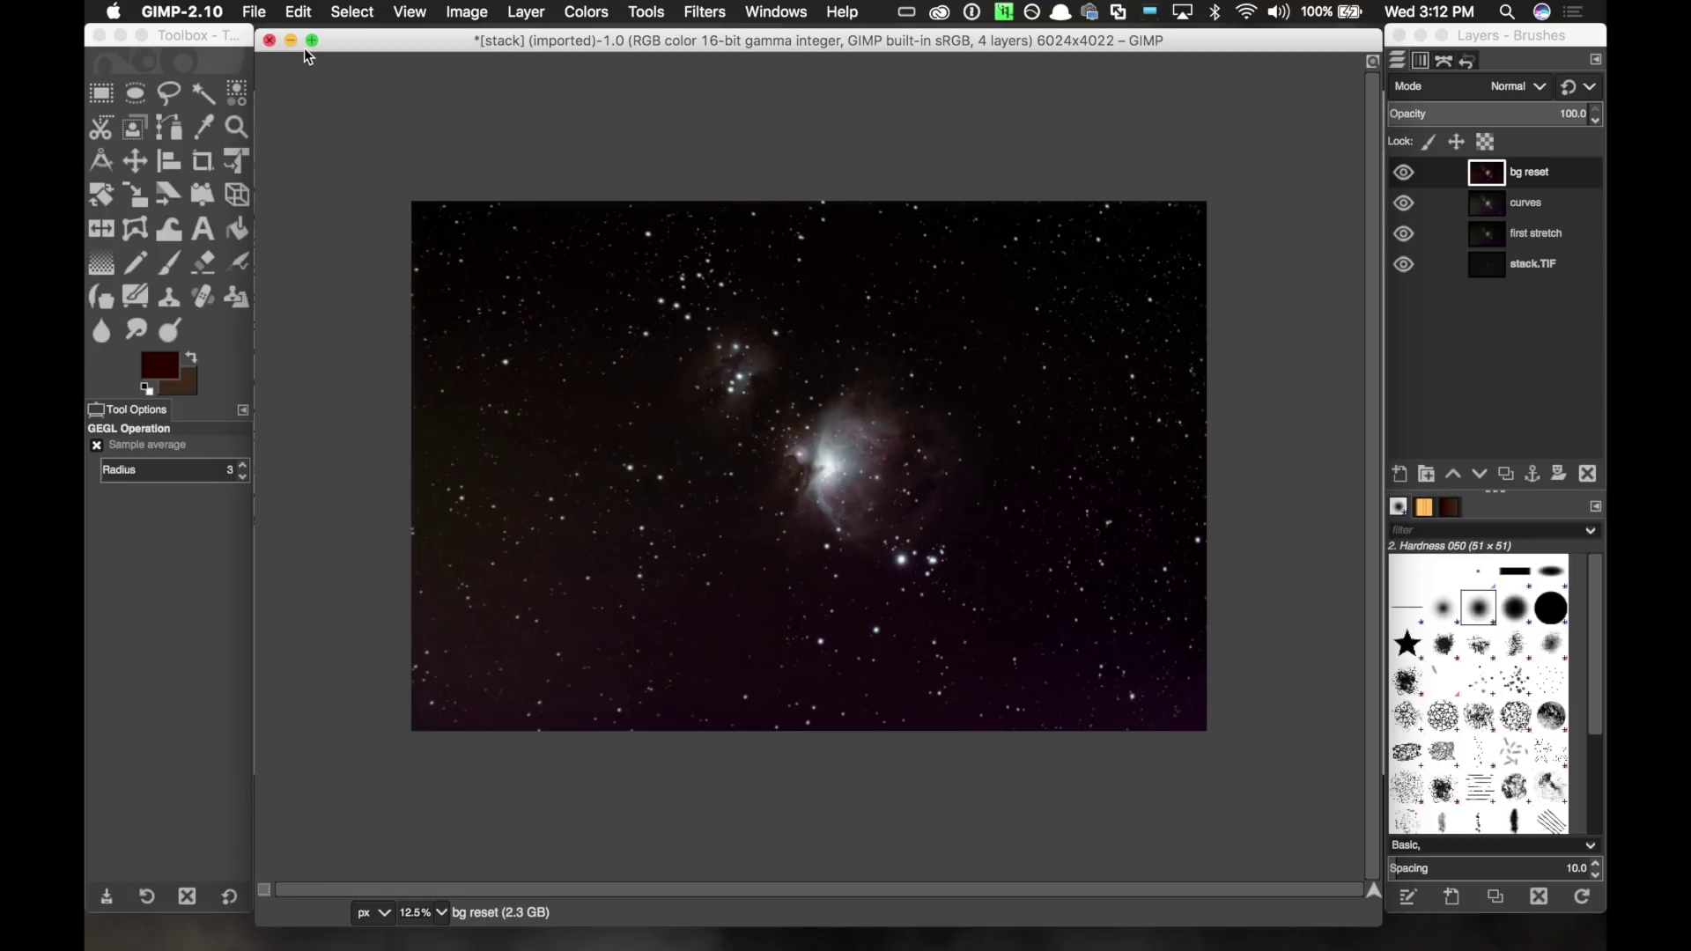
left_click(353, 11)
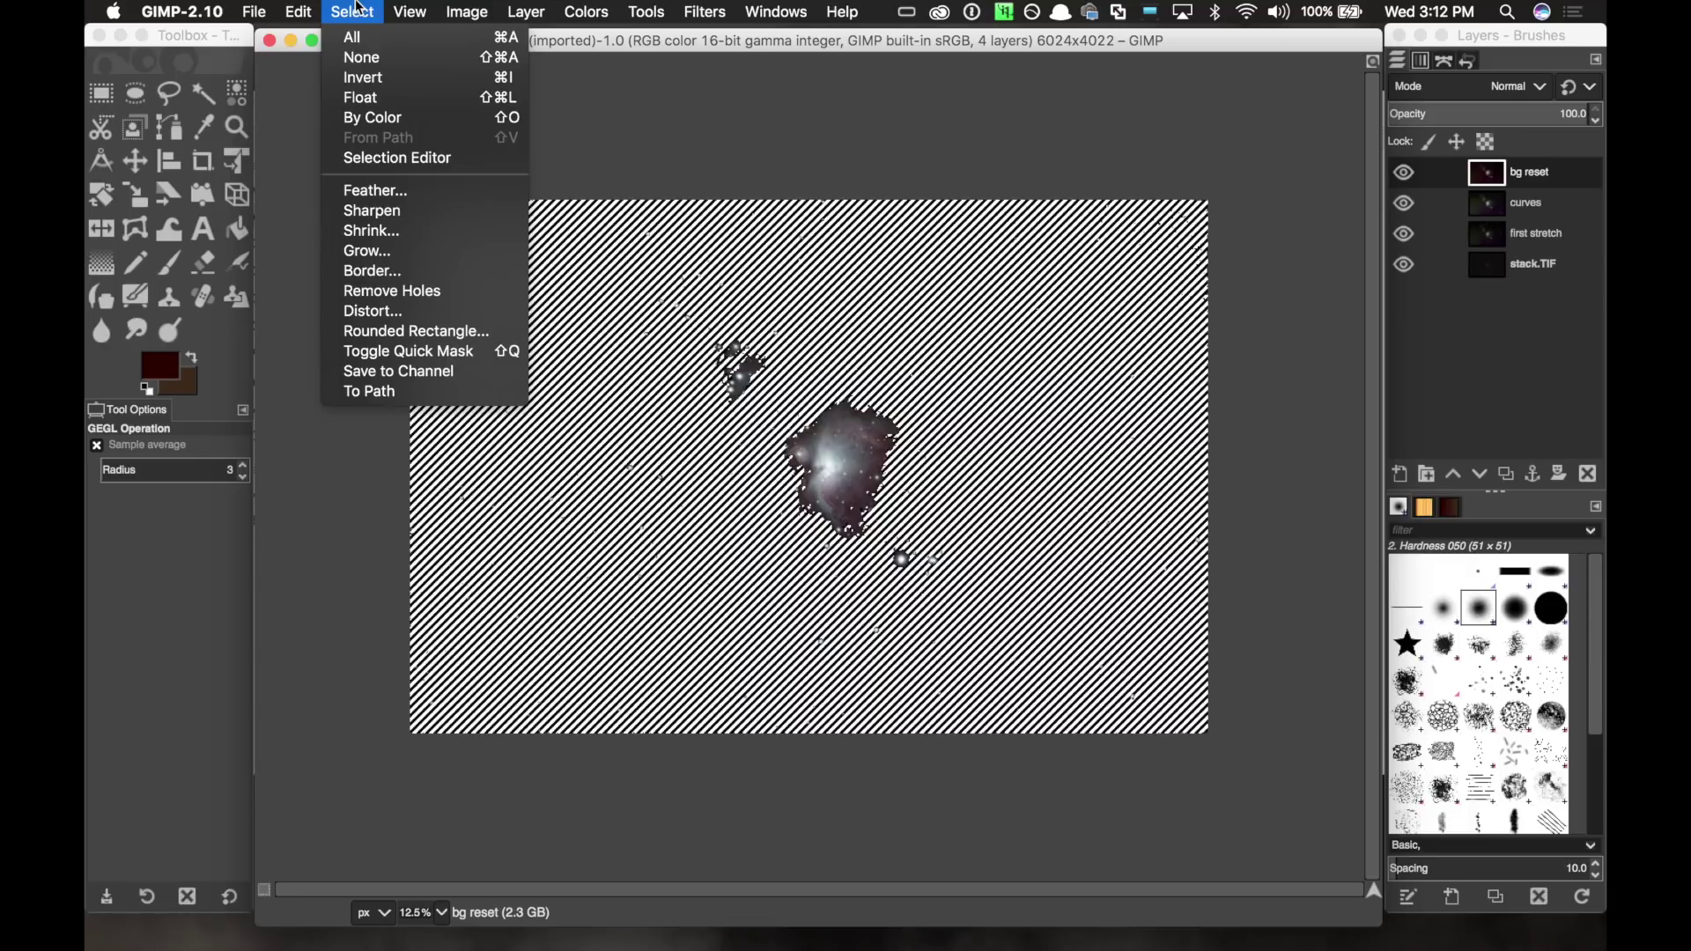
left_click(361, 61)
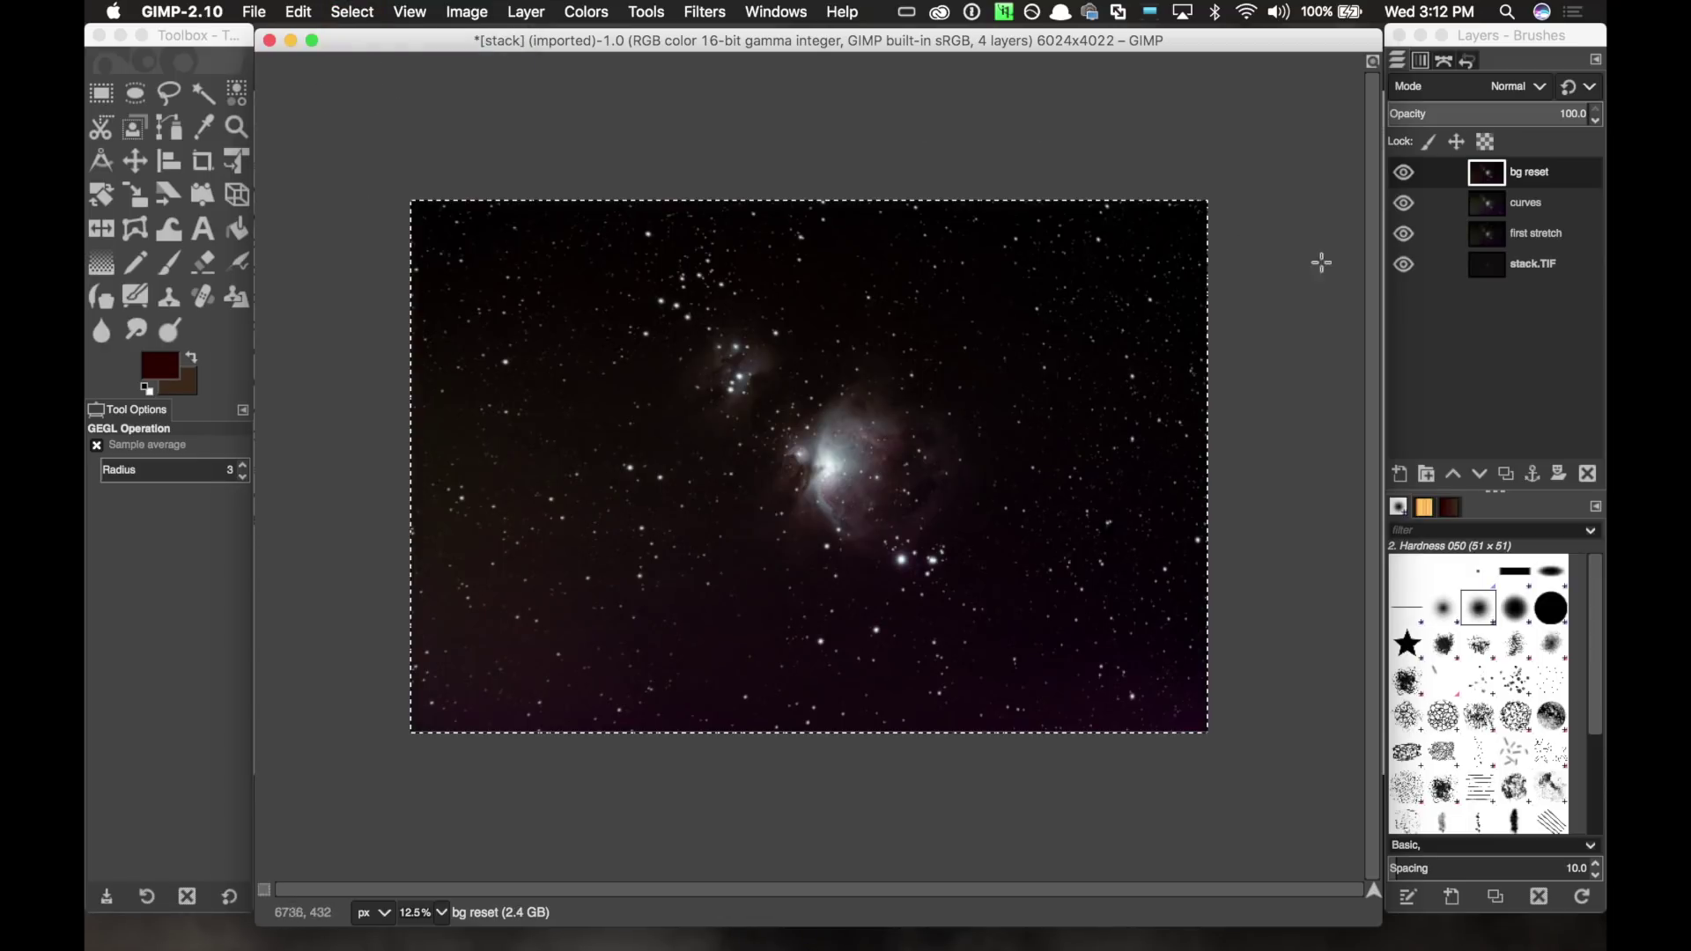
Duplicate the bg reset layer and rename the copy "more curves".
left_click(1576, 173)
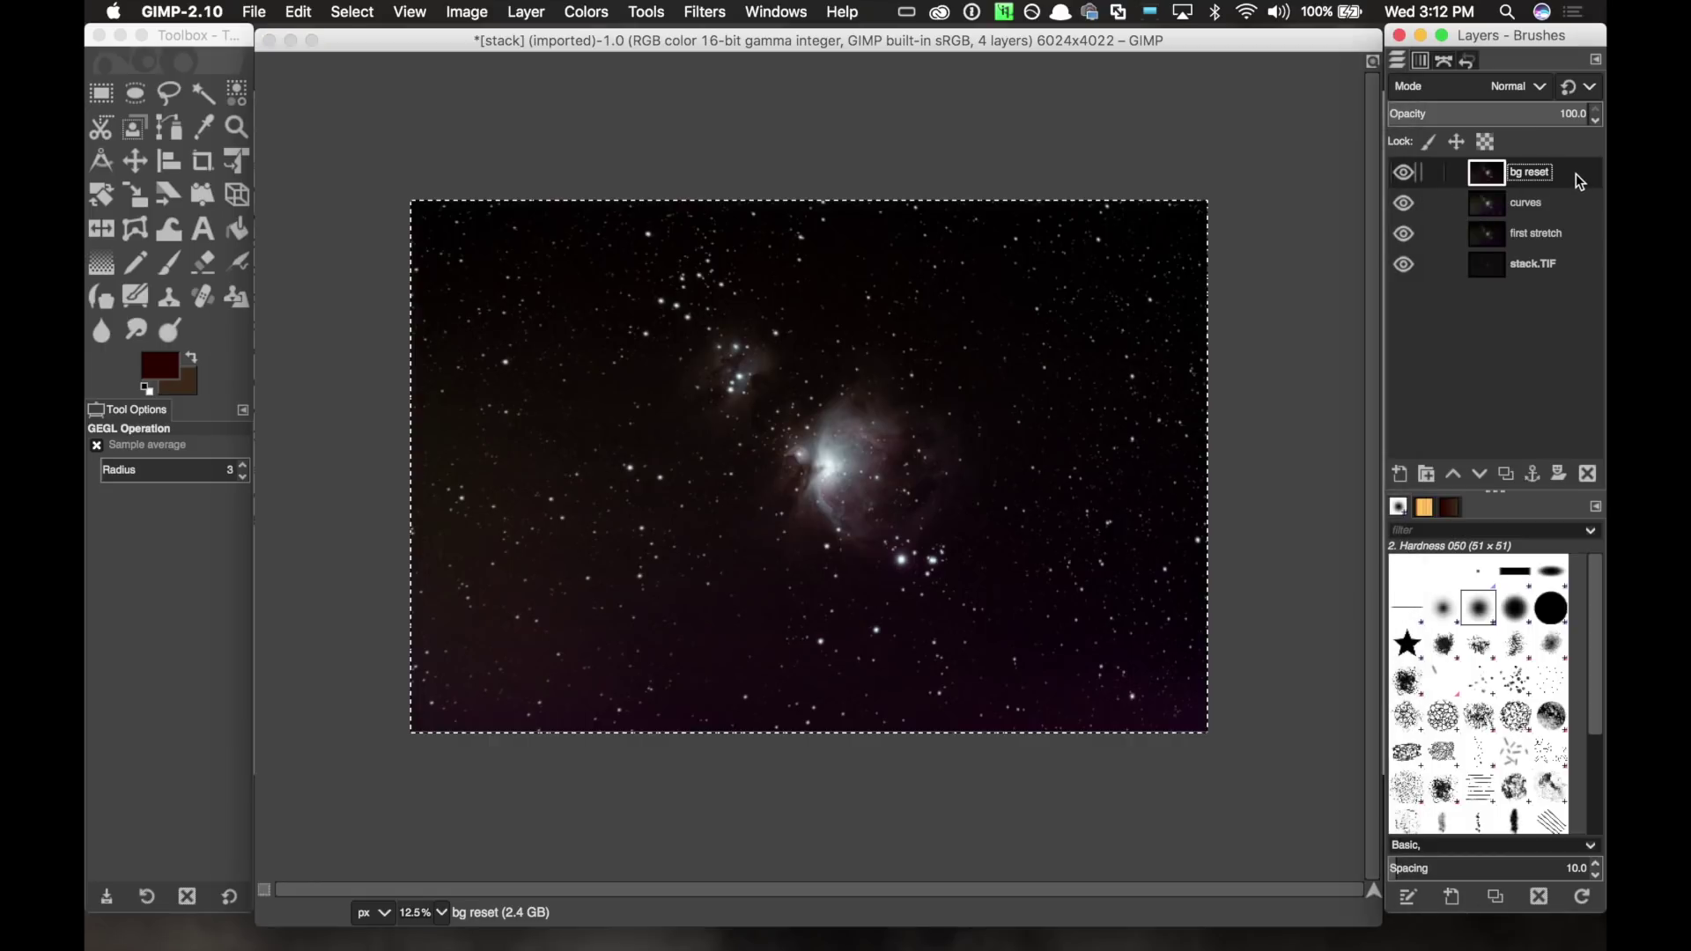
right_click(1576, 173)
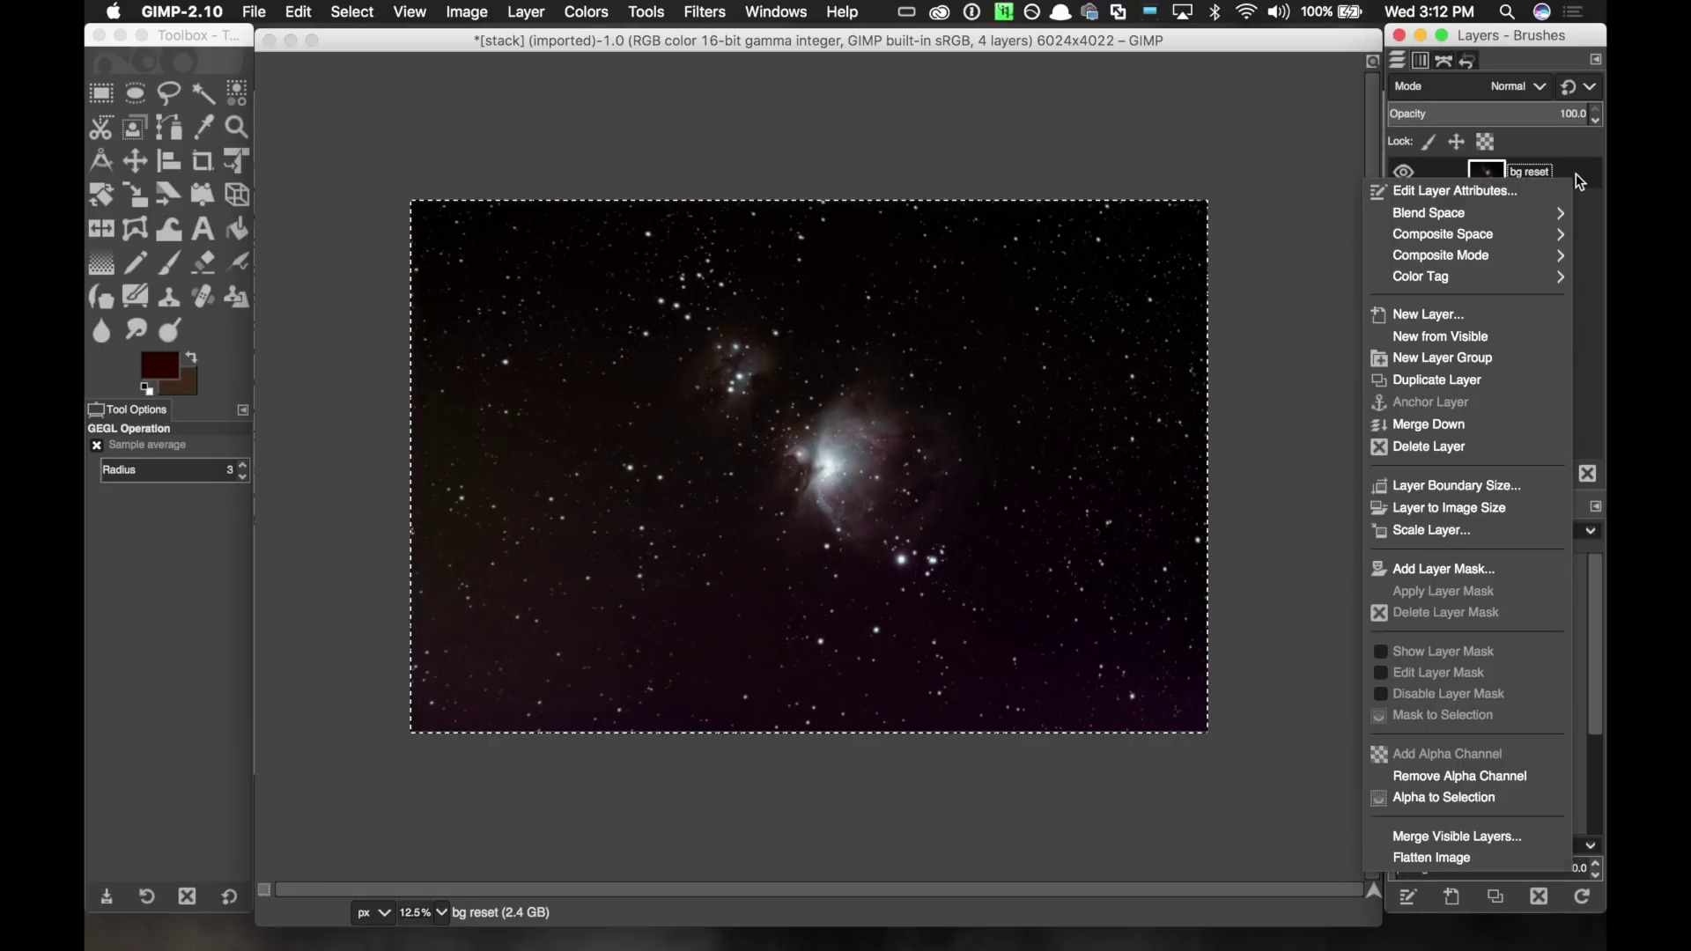
left_click(1514, 380)
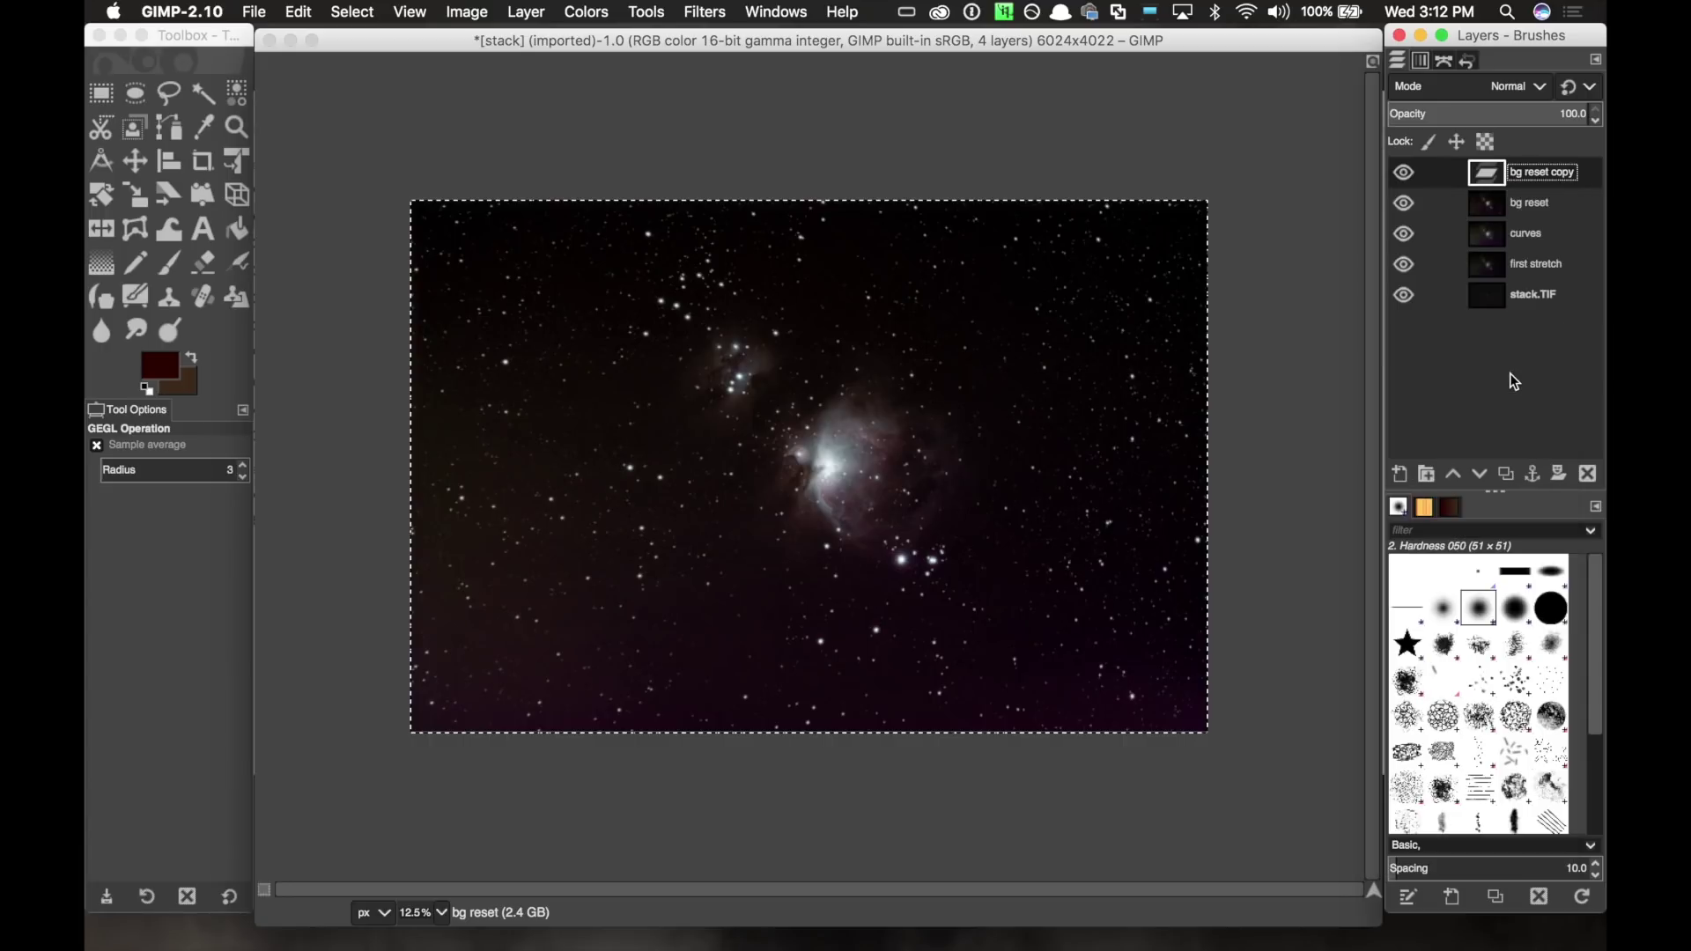
double_click(1552, 172)
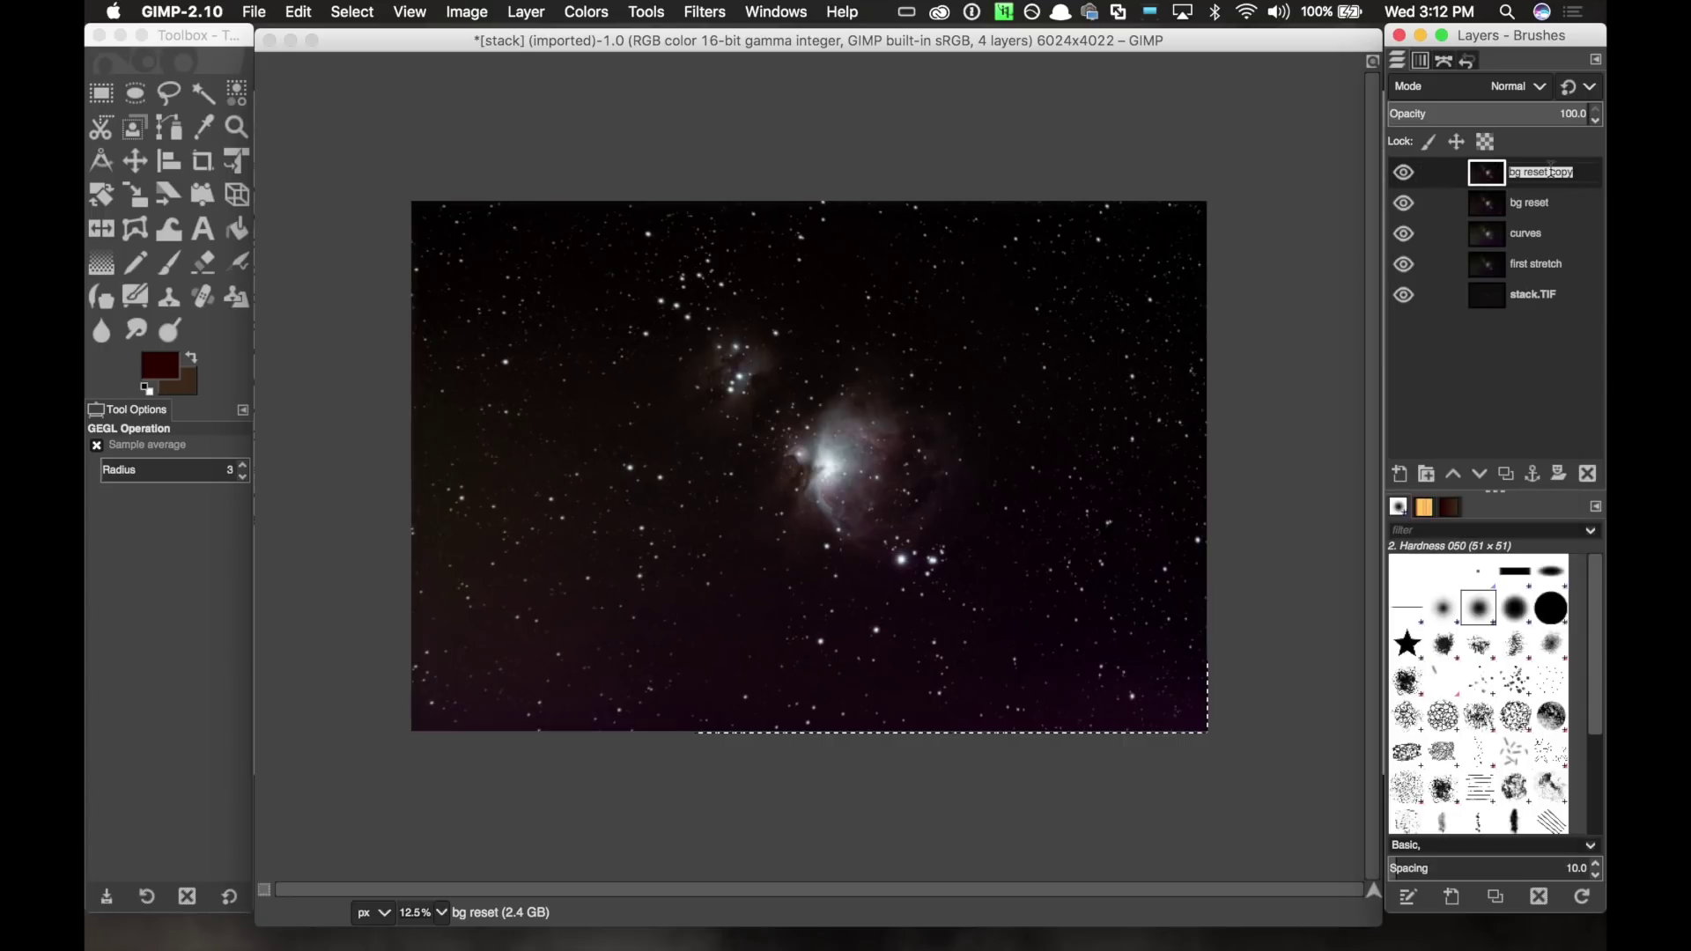
type("more curves")
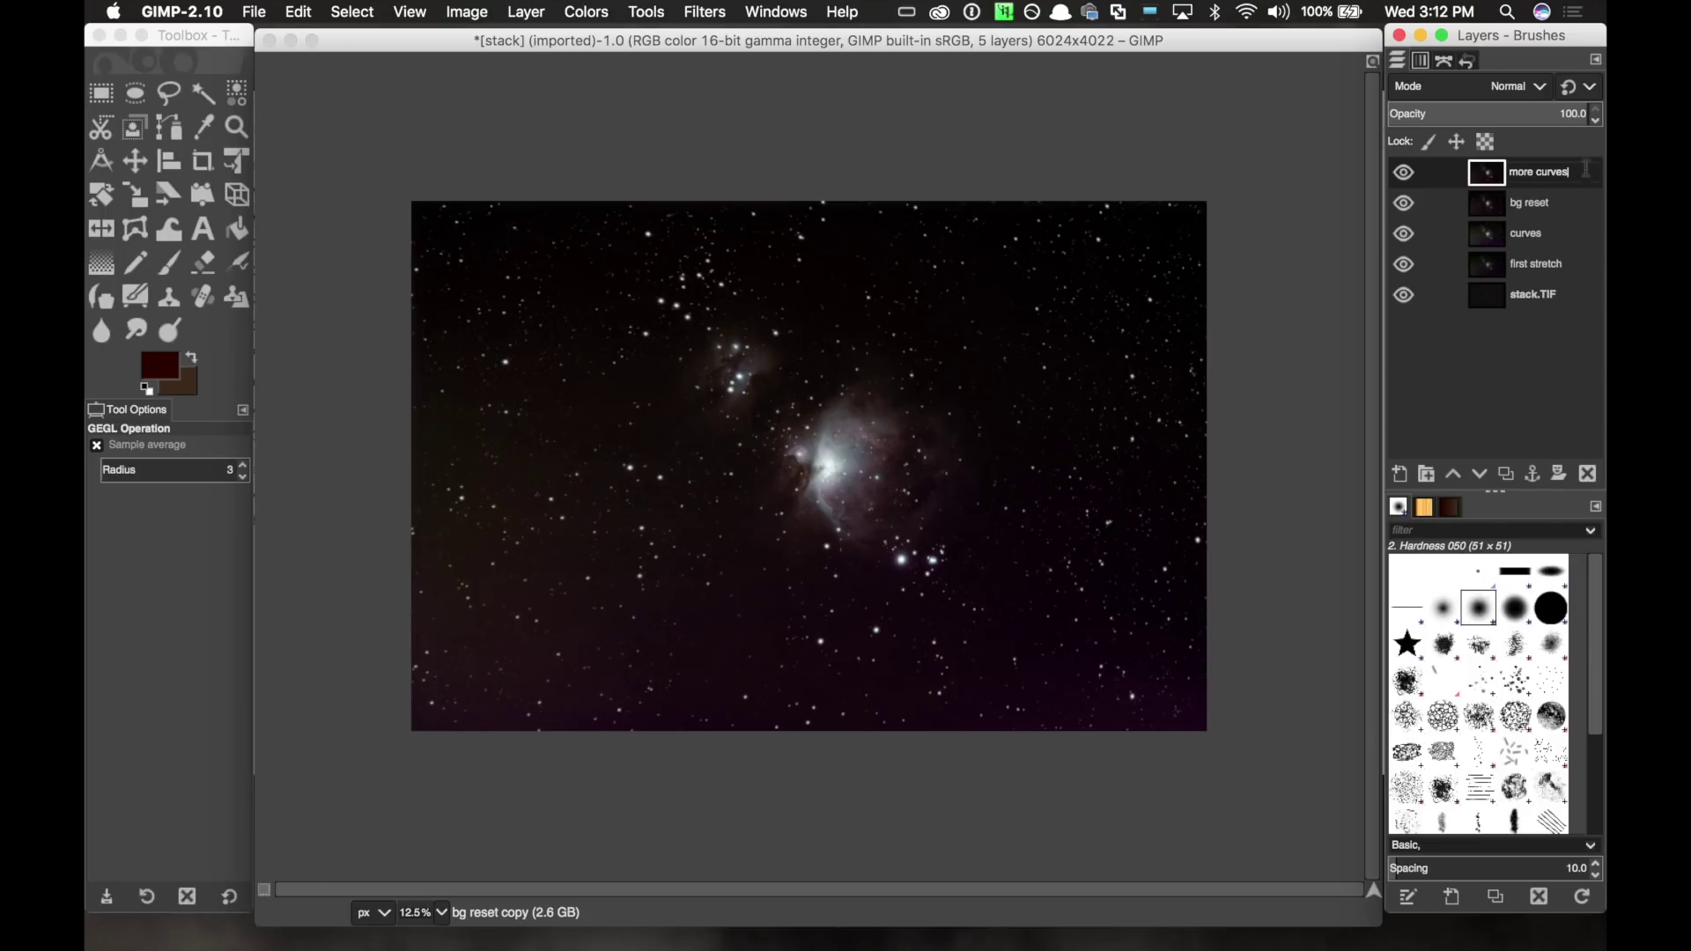
key("Return")
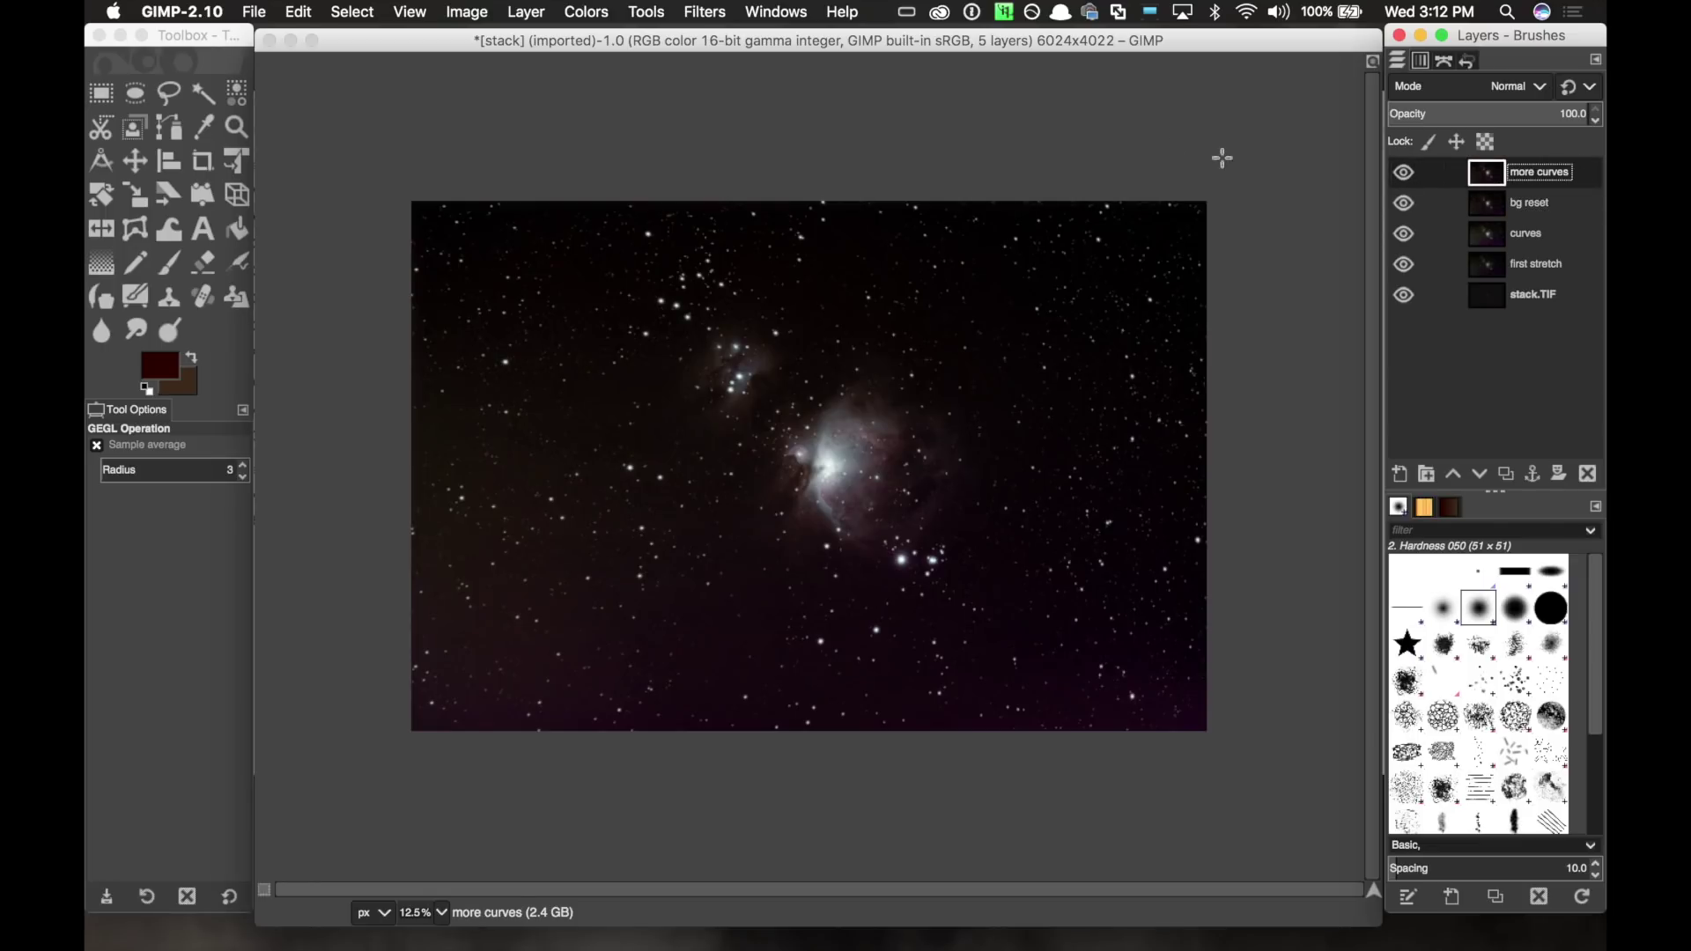
In Curves on the more curves layer, raise the value midtones to about x 58, y 72 and add a shadow point at about x 13, y 14.
left_click(529, 14)
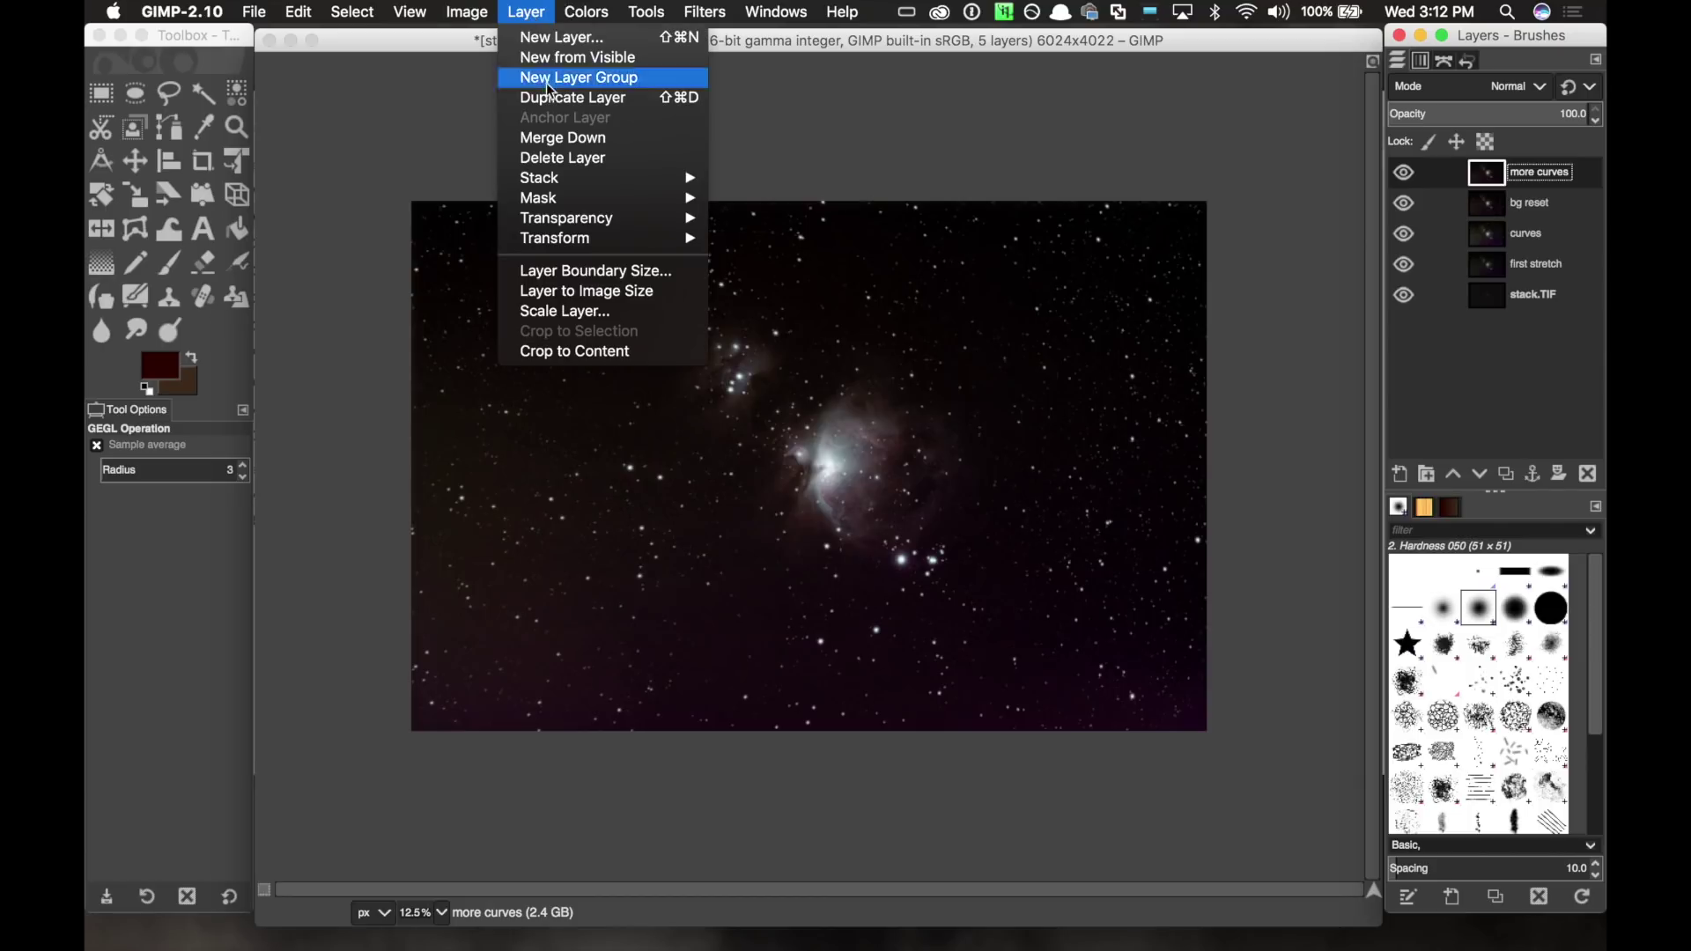
mouse_move(586, 12)
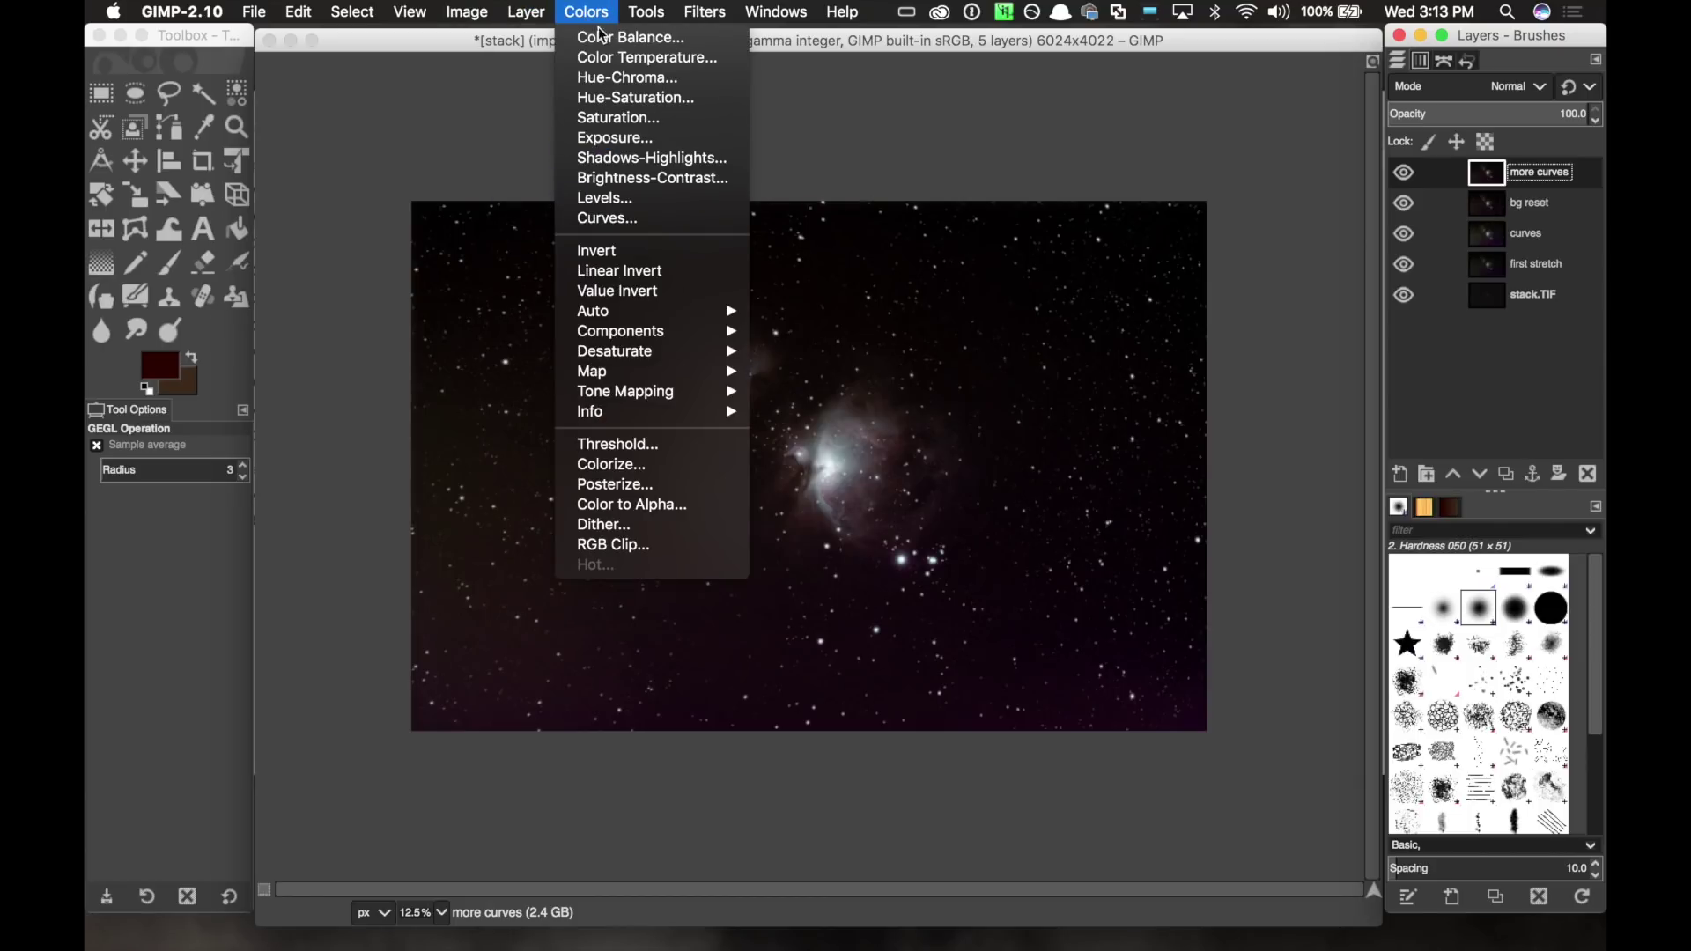
left_click(607, 217)
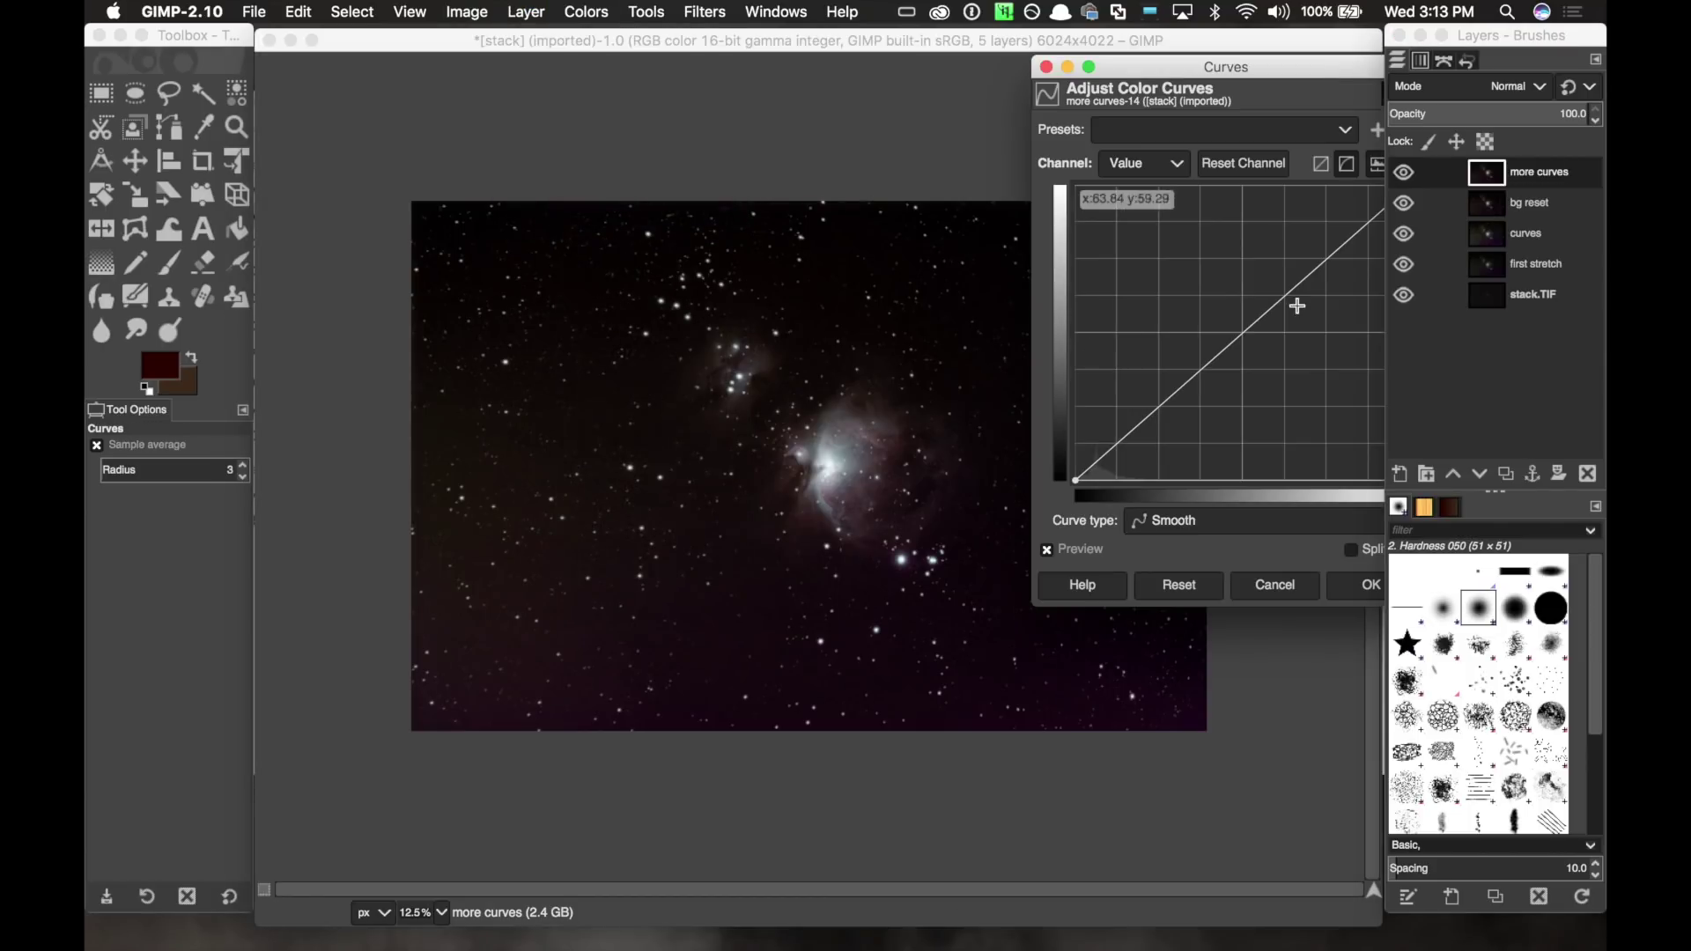
left_click_drag(1295, 283, 1268, 264)
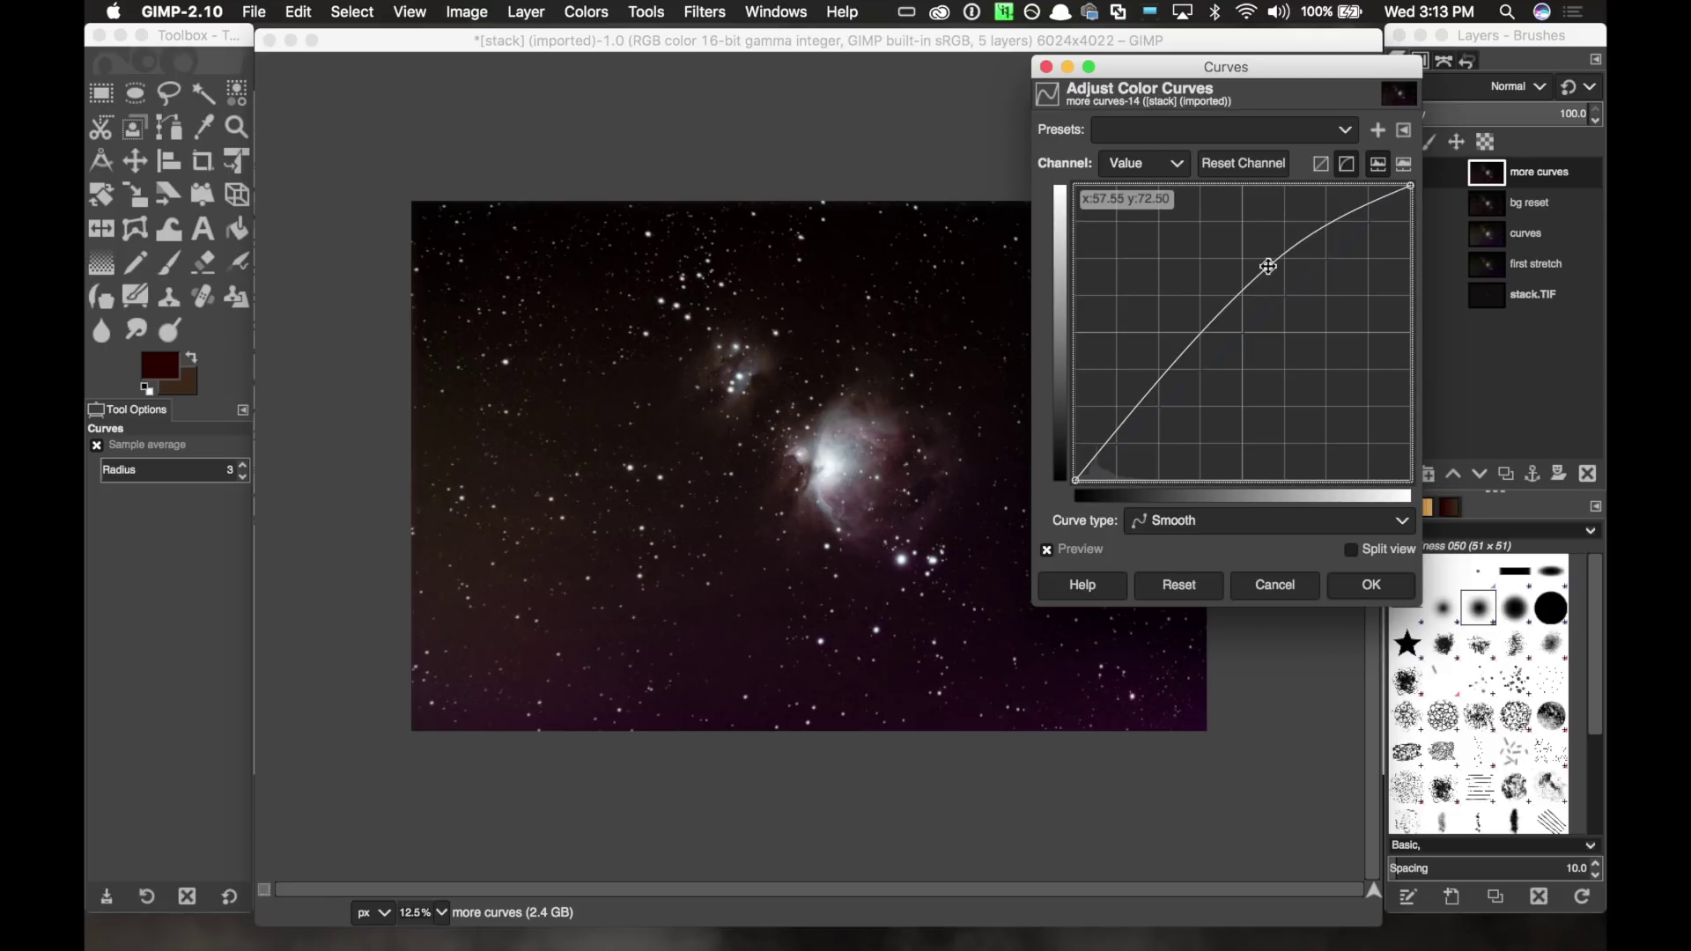
left_click_drag(1167, 63, 1281, 139)
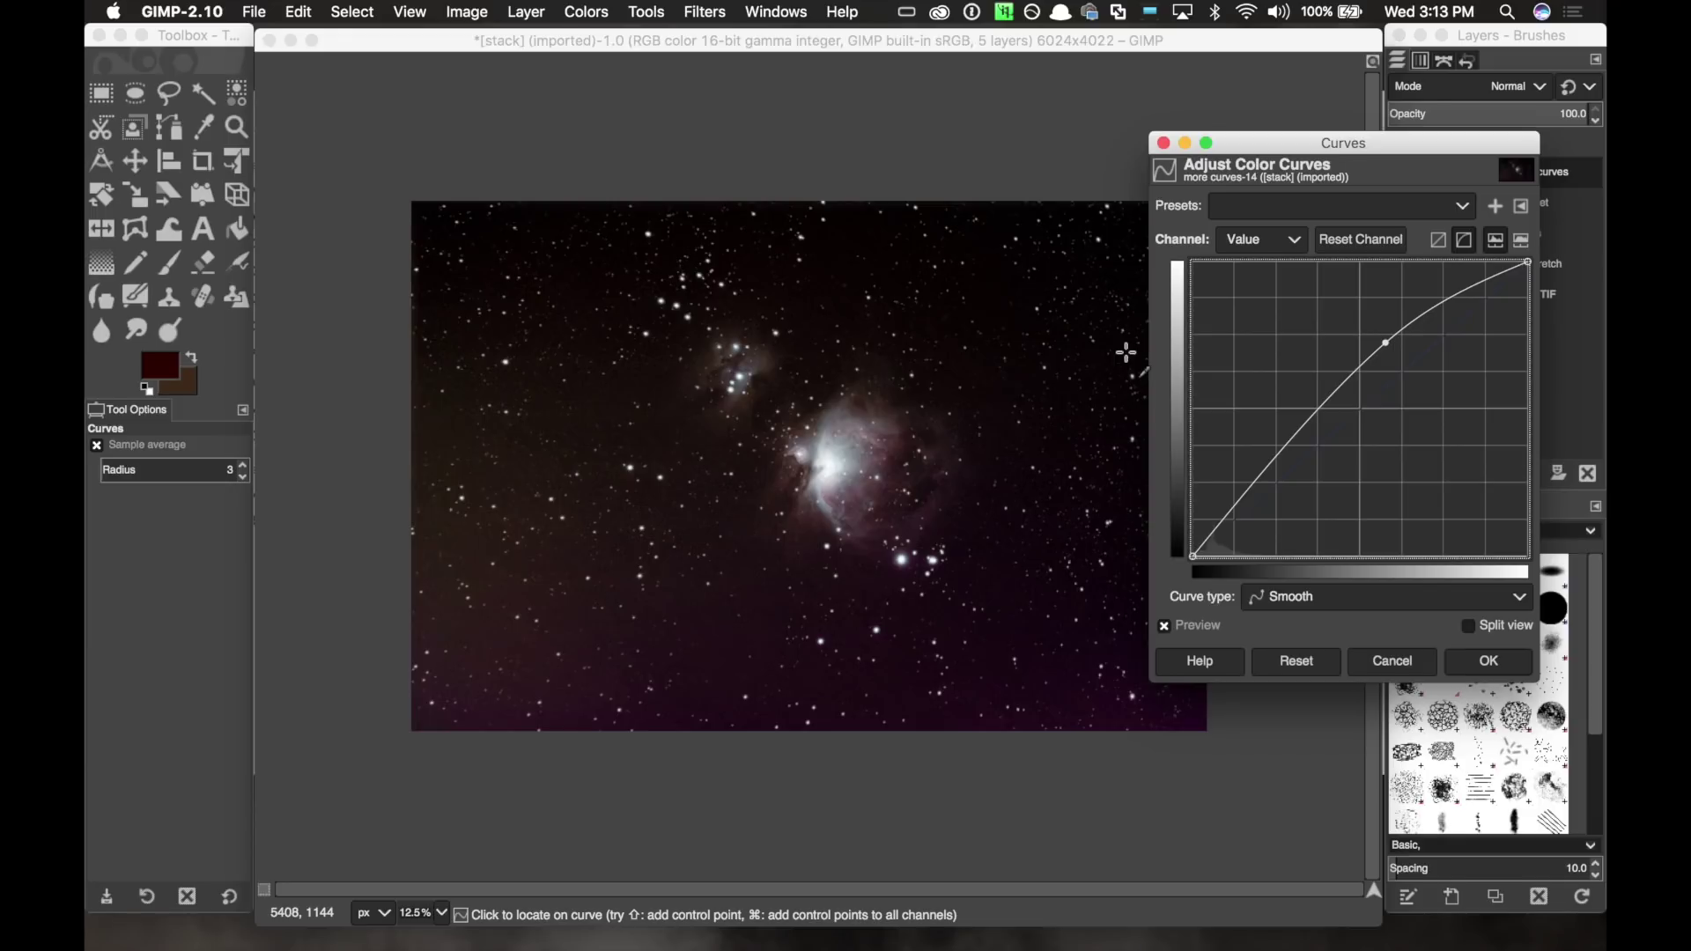
left_click(1237, 512)
left_click_drag(1237, 511, 1236, 517)
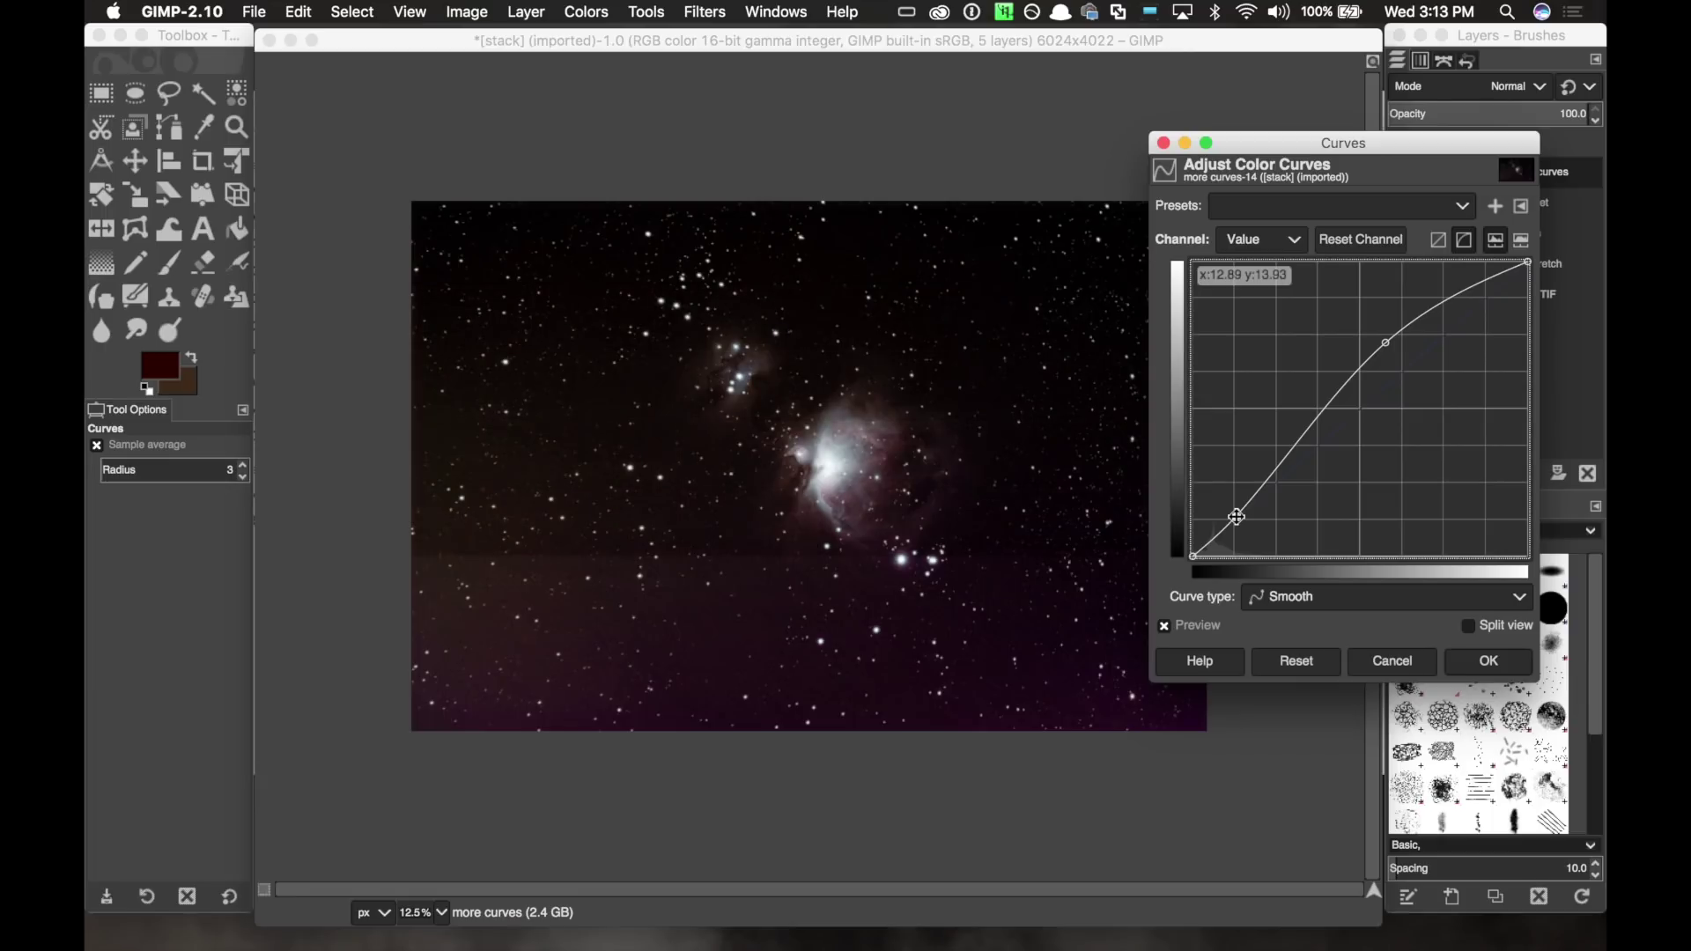
Raise the value curve's shadow point slightly, settle the midtone point at about x 57, y 72, and apply the curves.
left_click(1385, 341)
left_click_drag(1384, 340, 1383, 337)
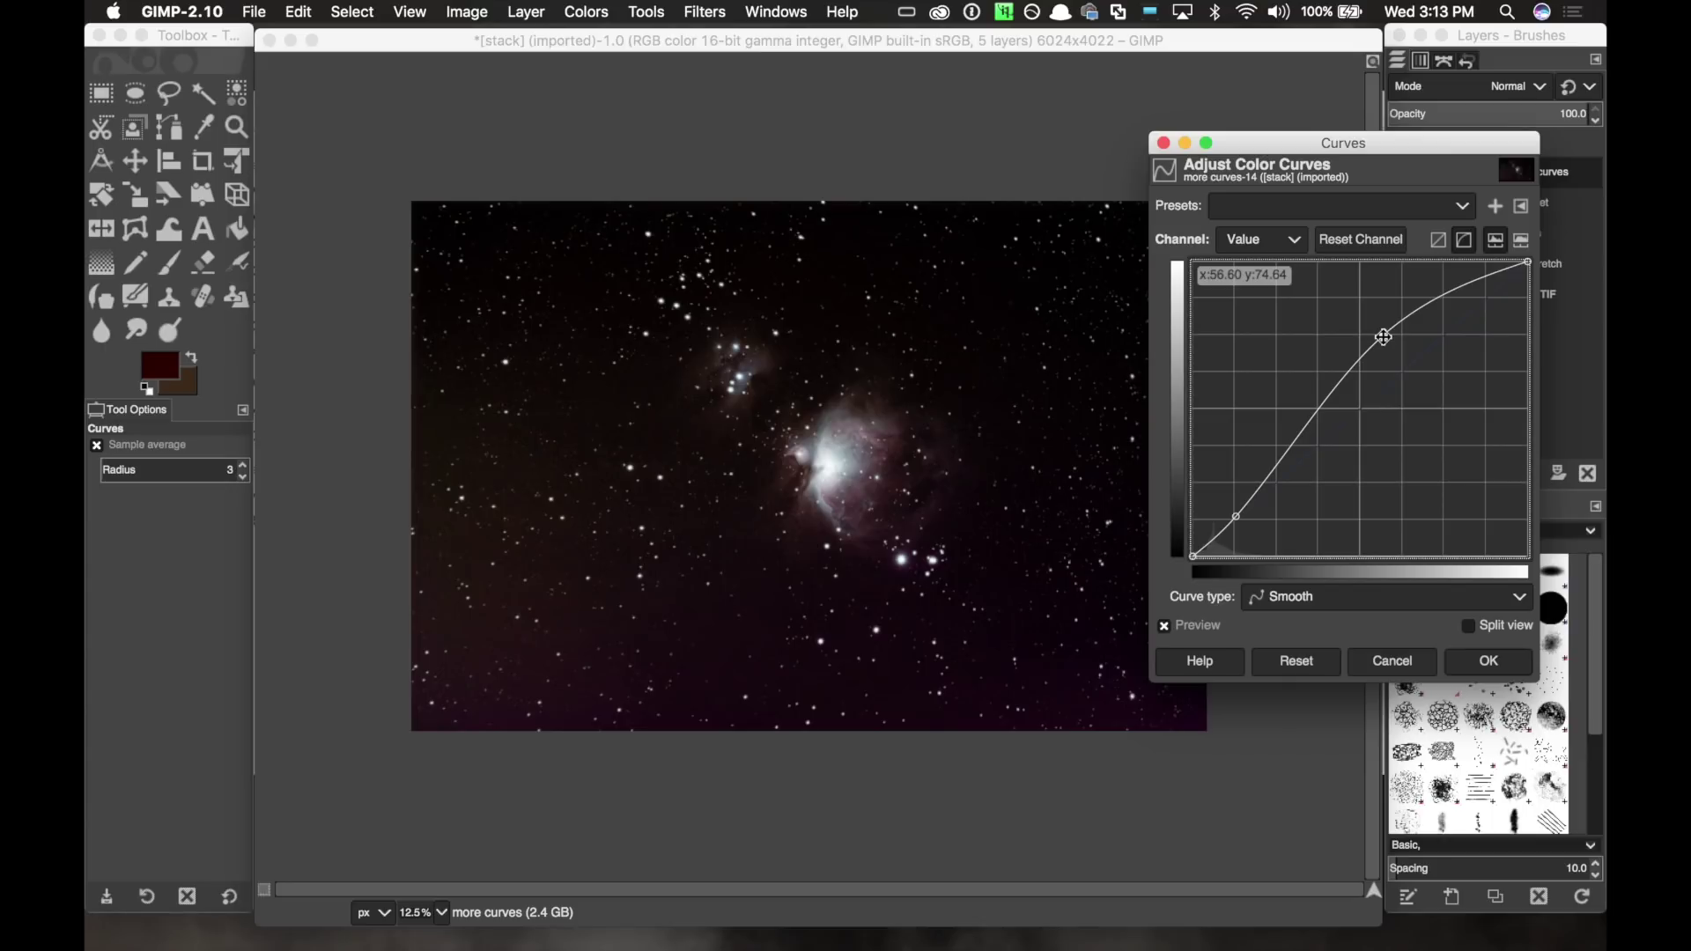
left_click_drag(1383, 338, 1380, 325)
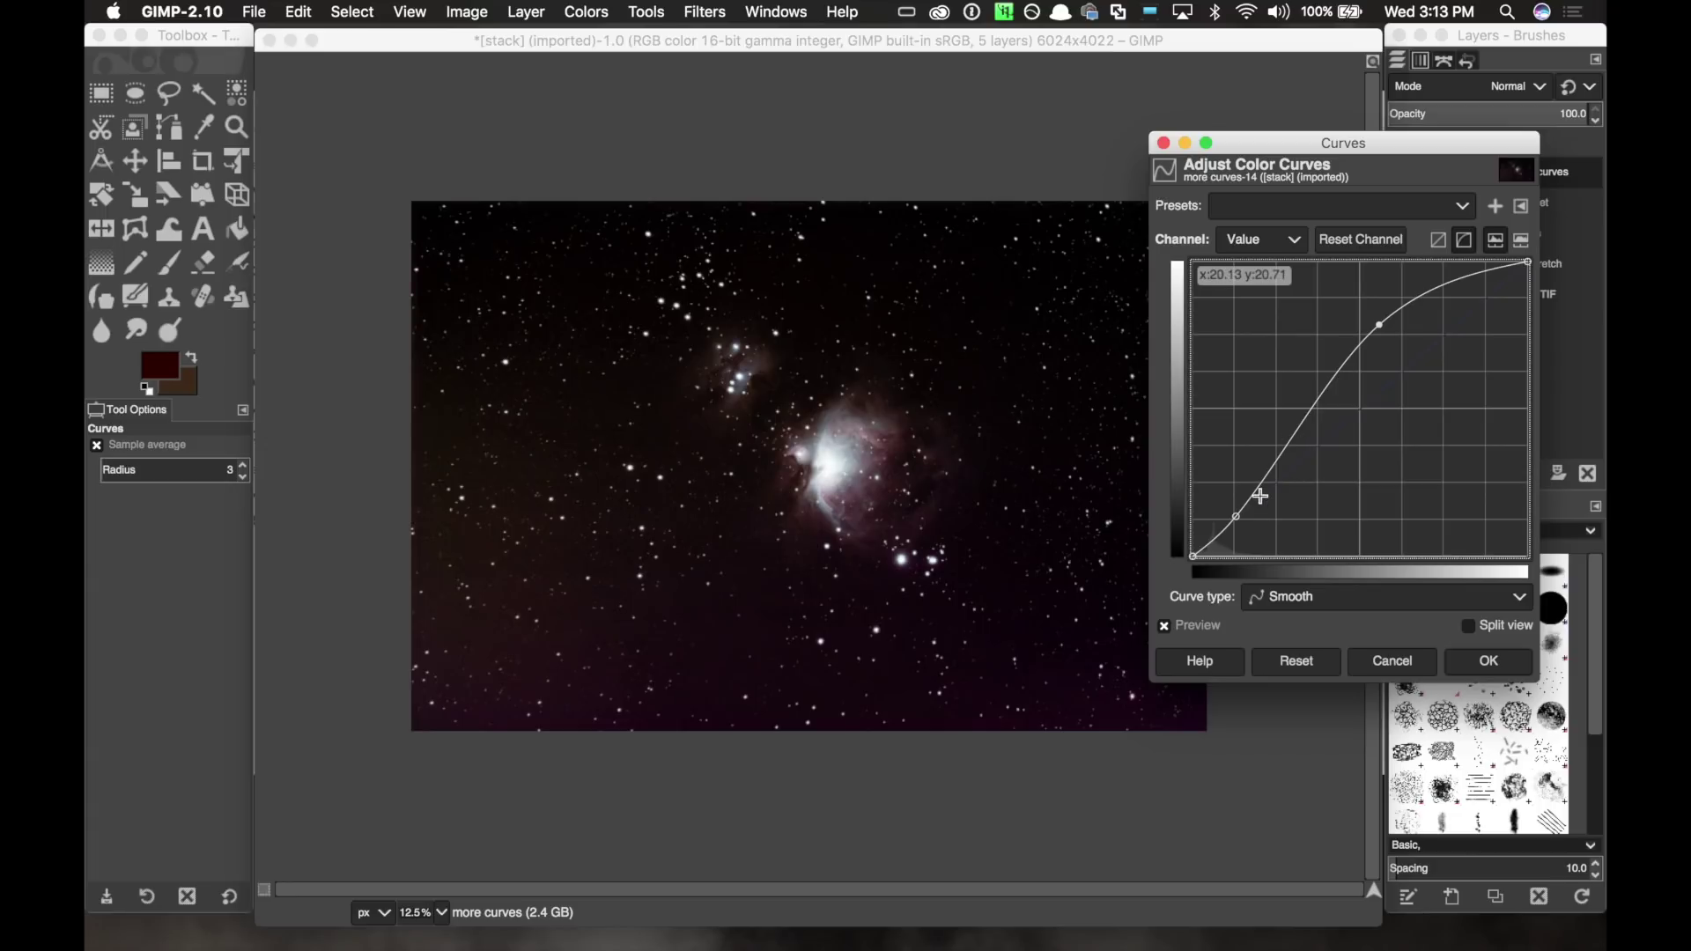
left_click_drag(1238, 517, 1235, 511)
left_click_drag(1381, 325, 1381, 338)
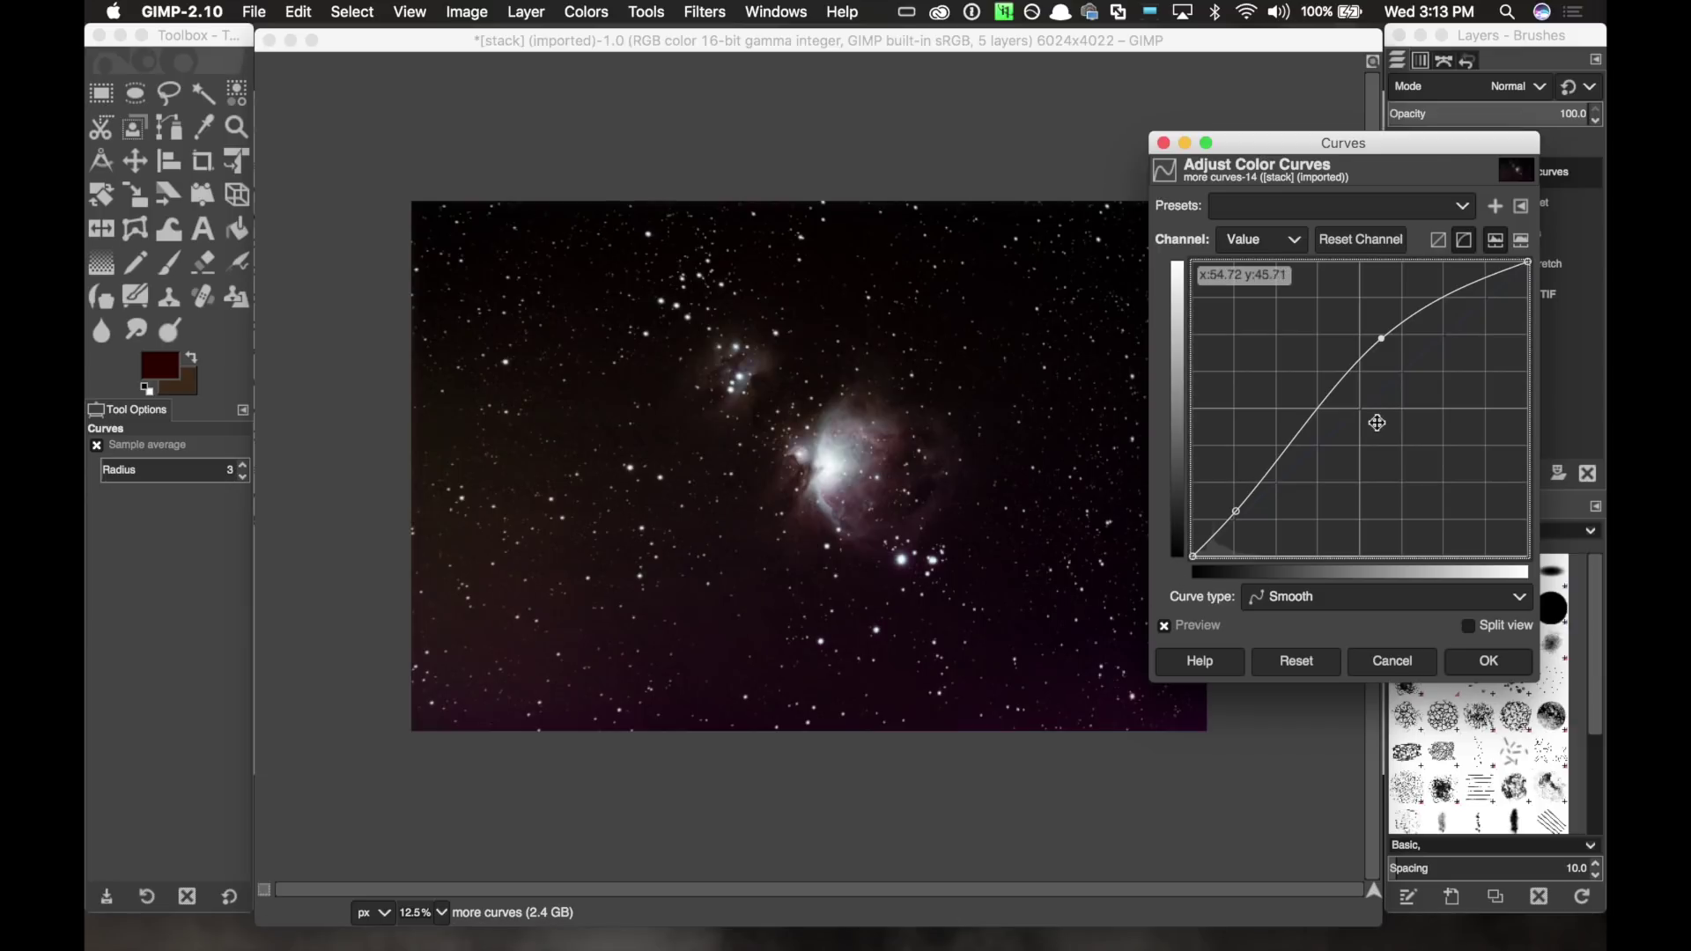
left_click_drag(1383, 341, 1383, 346)
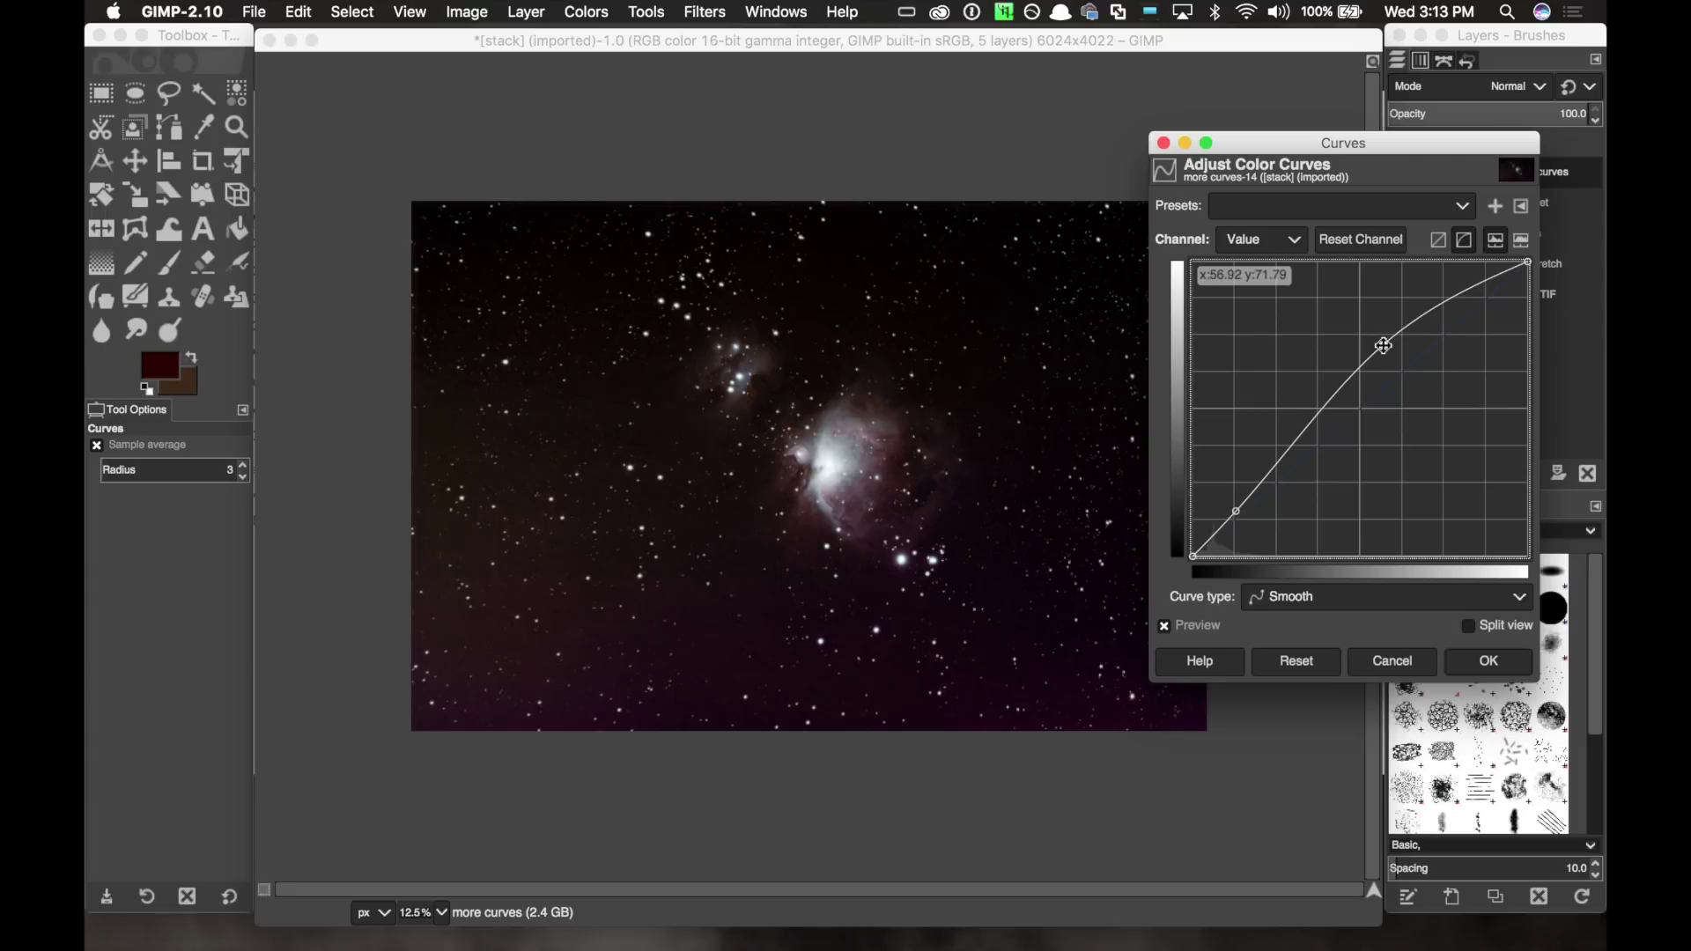
left_click(1483, 667)
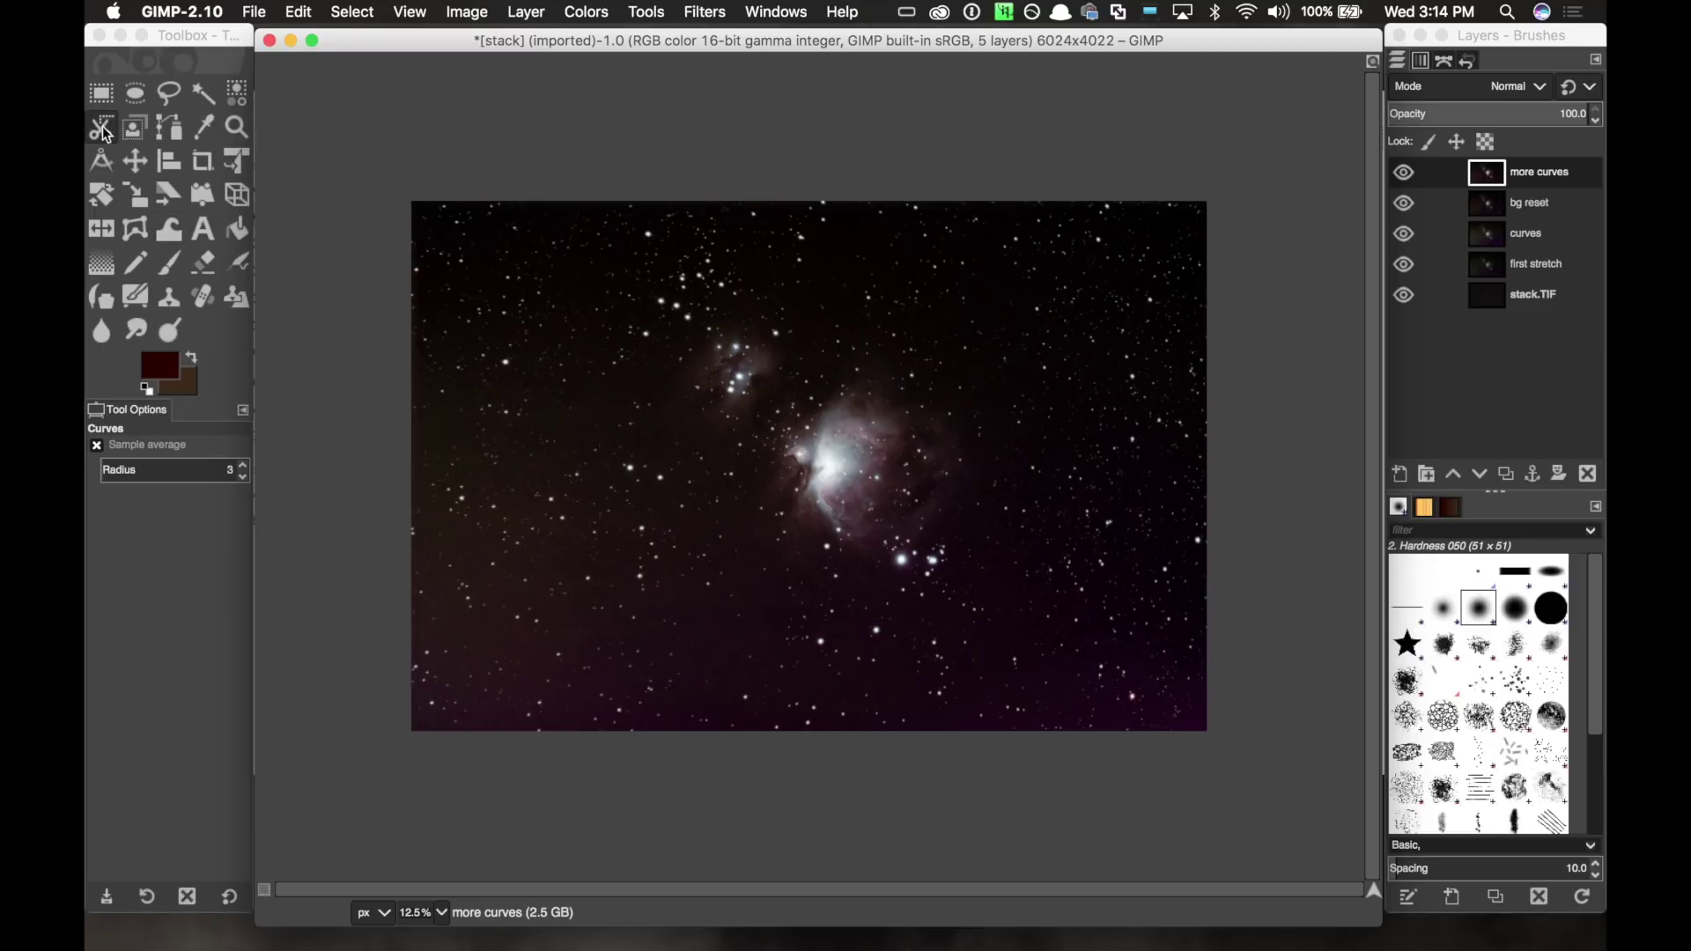
Crop the image around the nebula to 2792 × 2640 px, starting at position 1736, 544.
left_click(202, 171)
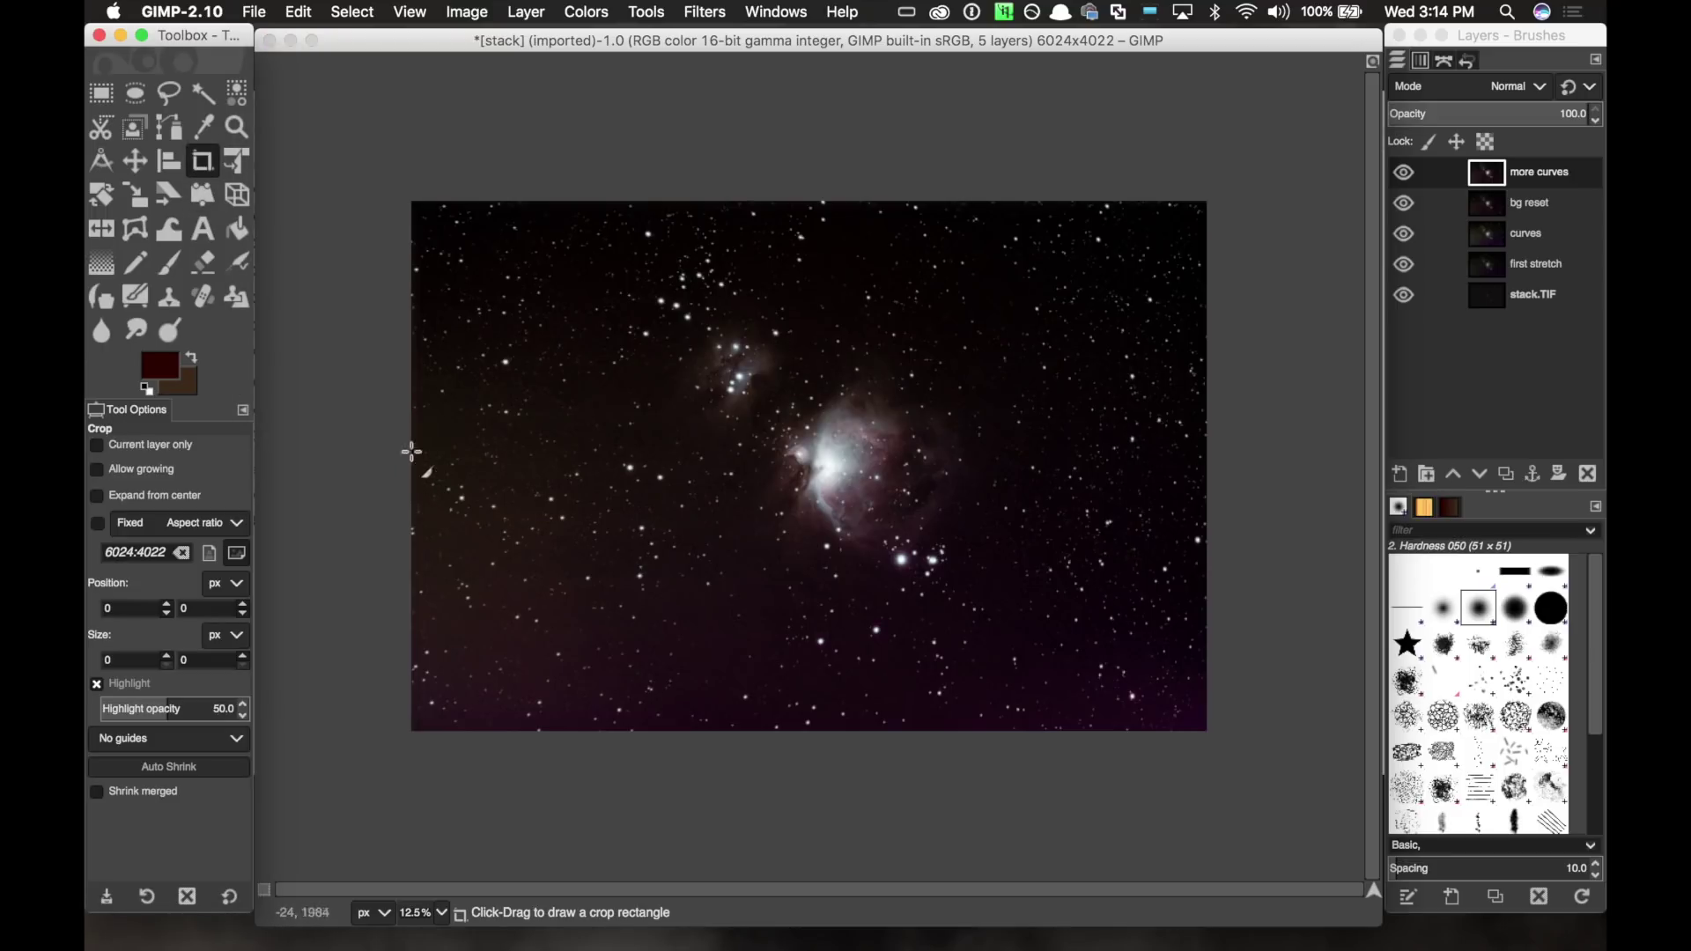
left_click_drag(640, 273, 1010, 622)
key("Return")
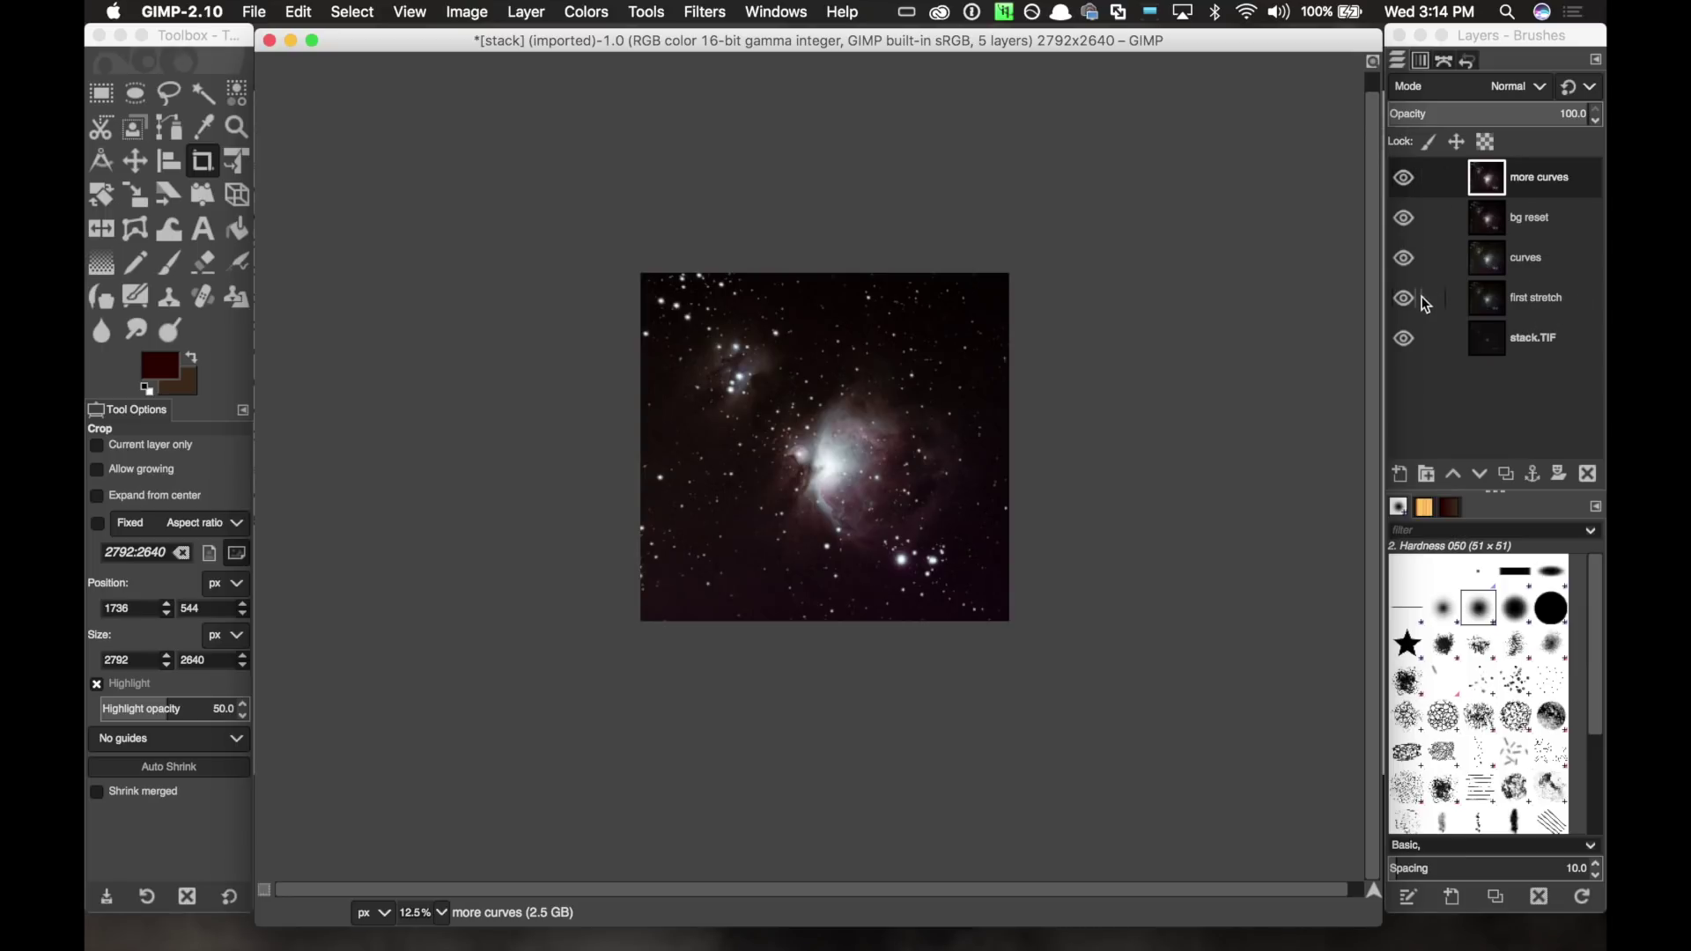
Duplicate the first stretch layer and rename the copy "core".
left_click(1572, 299)
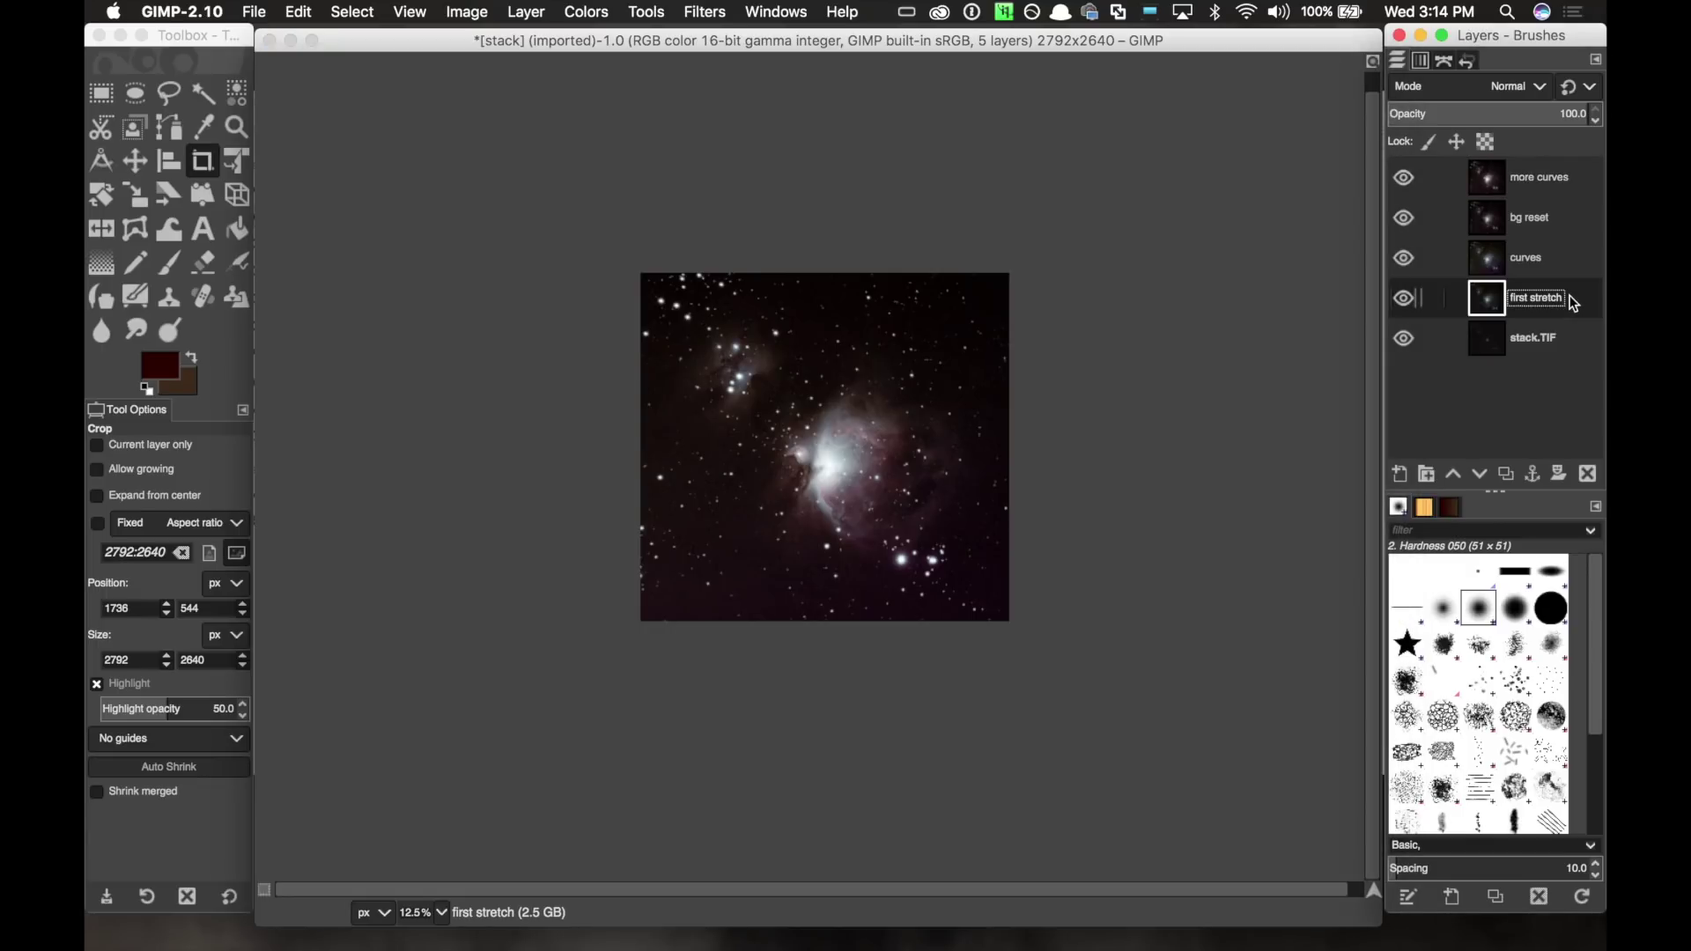
right_click(1569, 294)
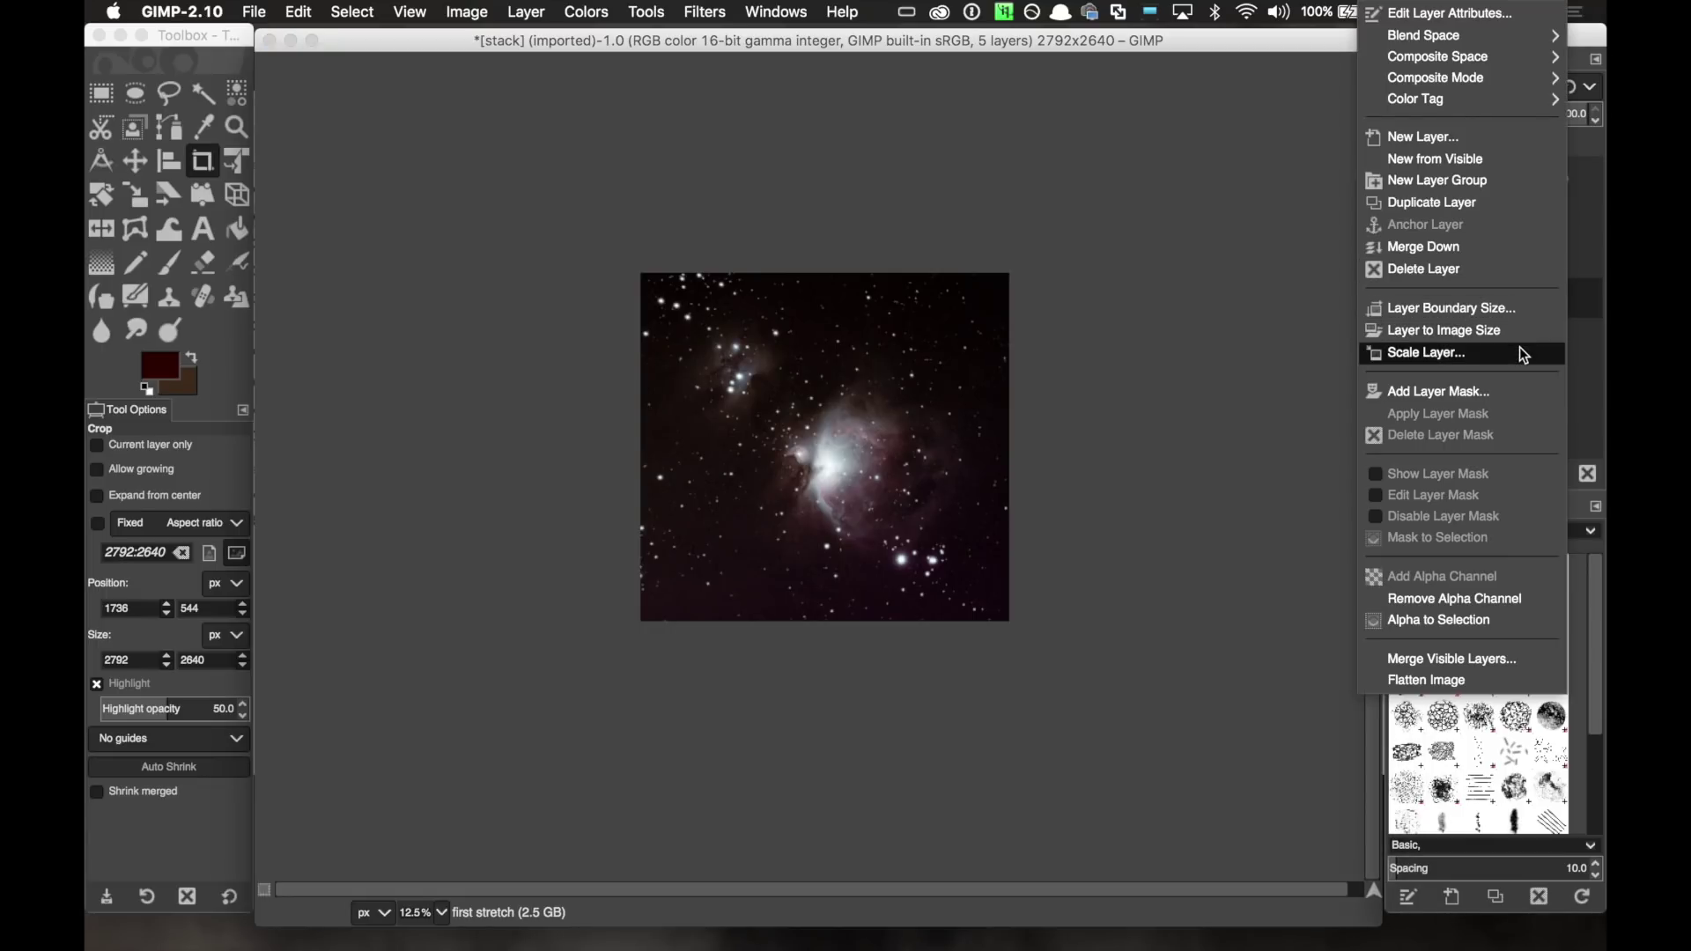
left_click(1503, 202)
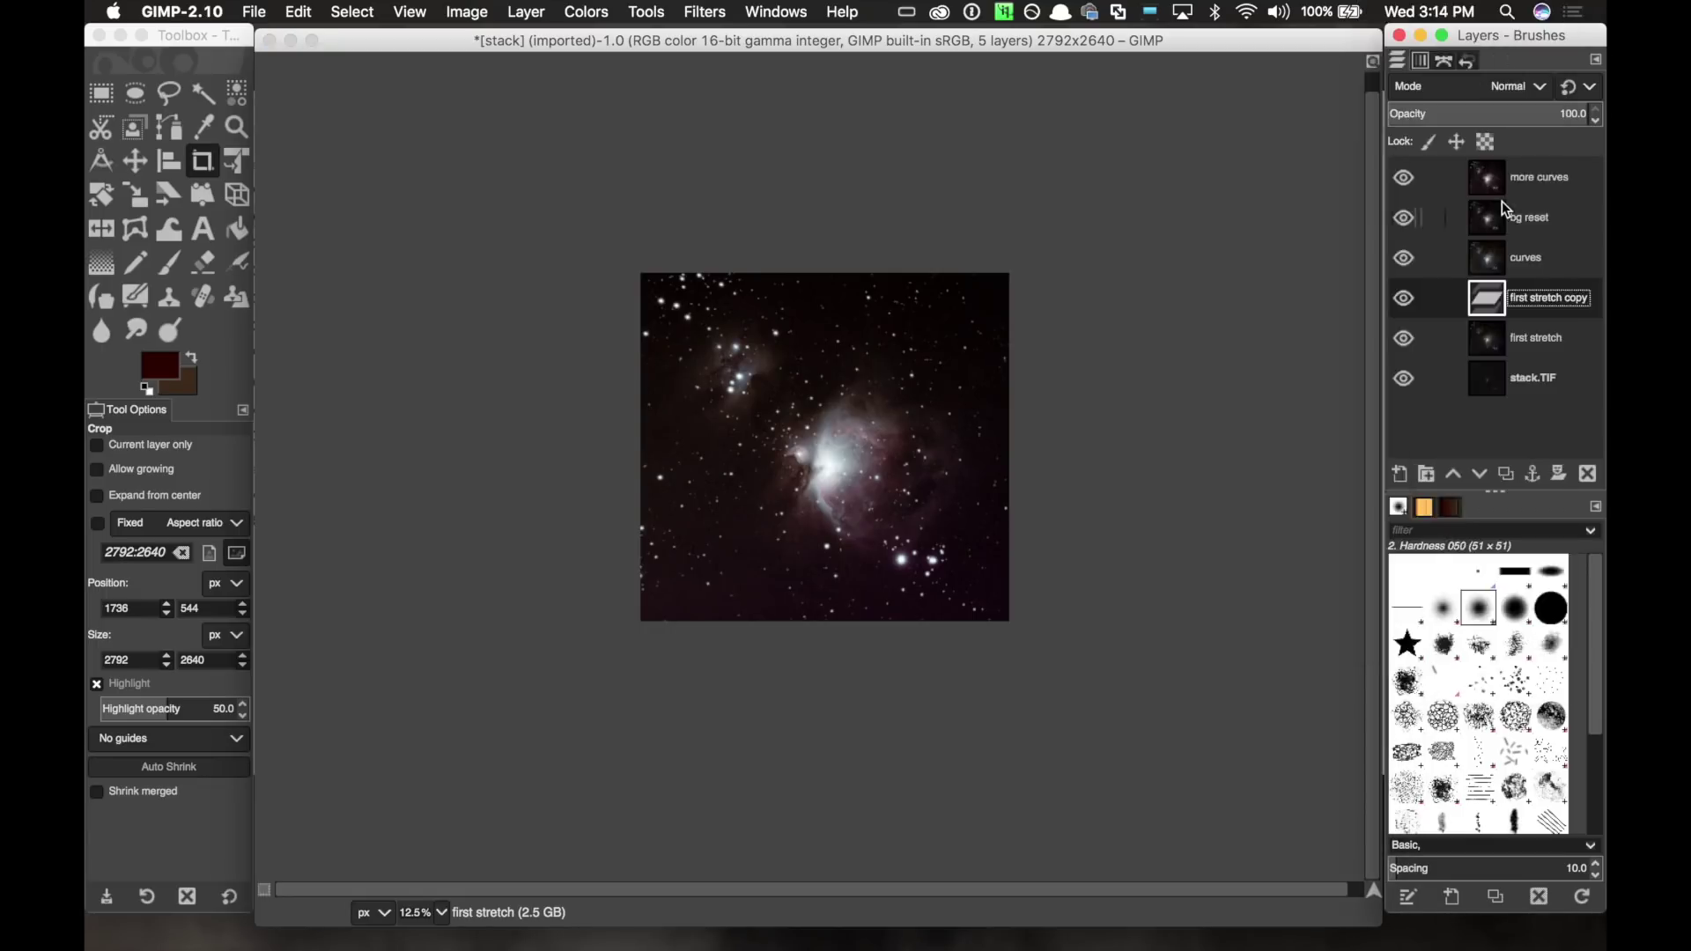
double_click(1578, 298)
type("core")
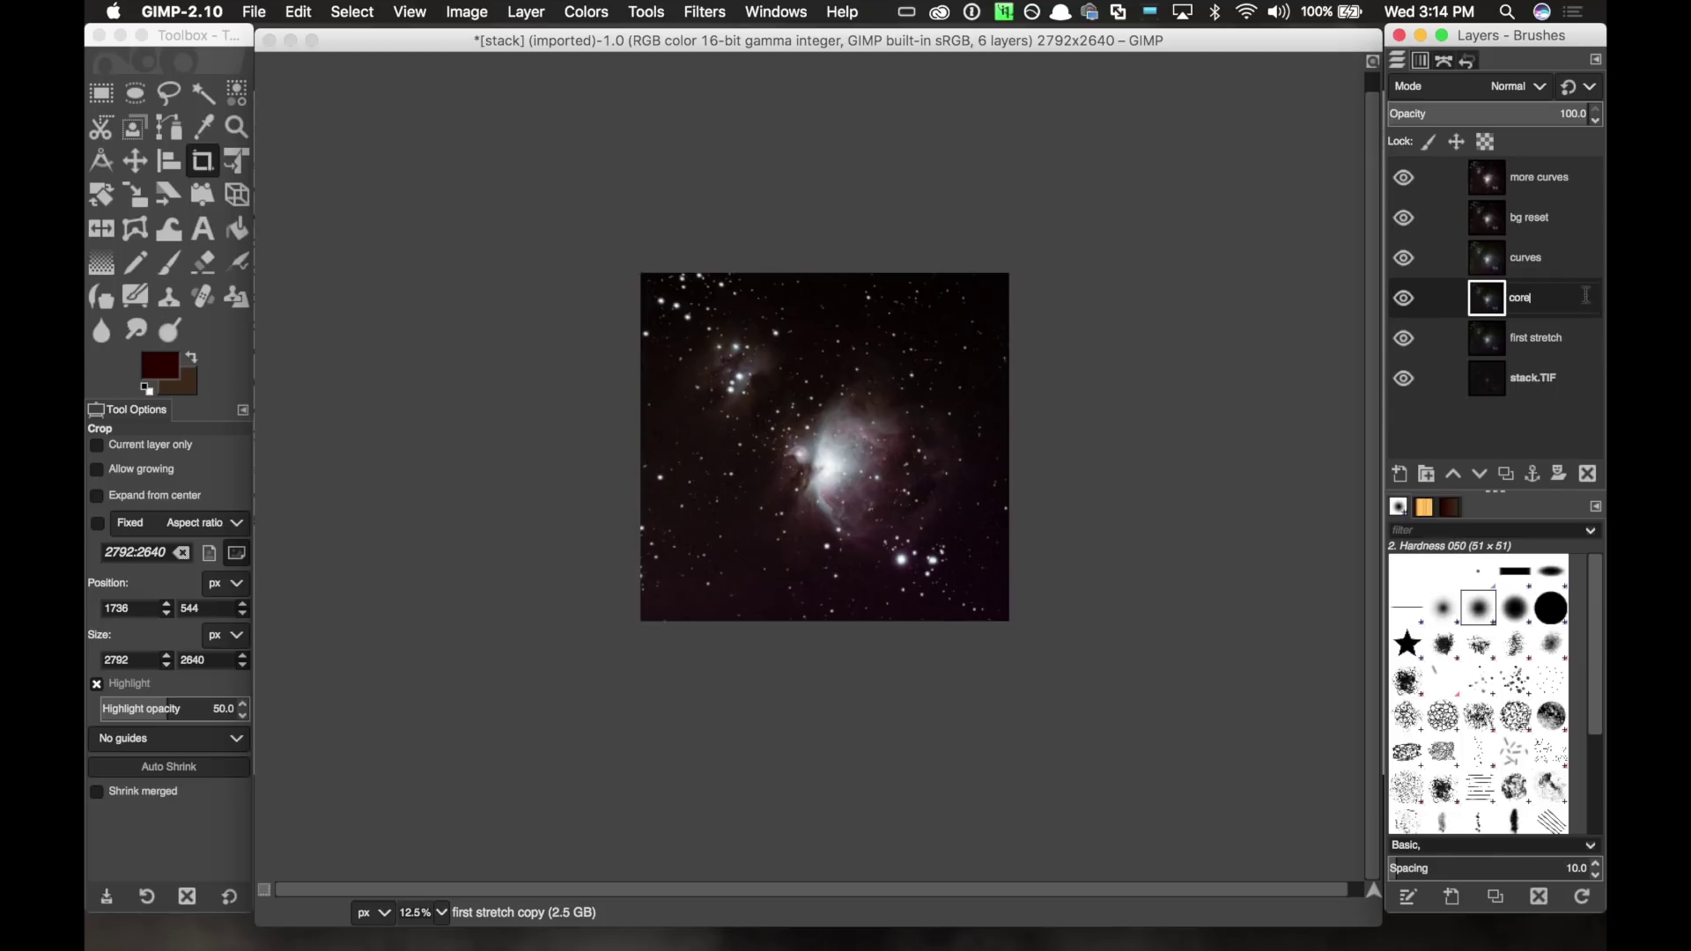
key("Return")
Move the core layer to the top of the layer stack and add a black (full transparency) layer mask.
left_click_drag(1556, 297, 1551, 161)
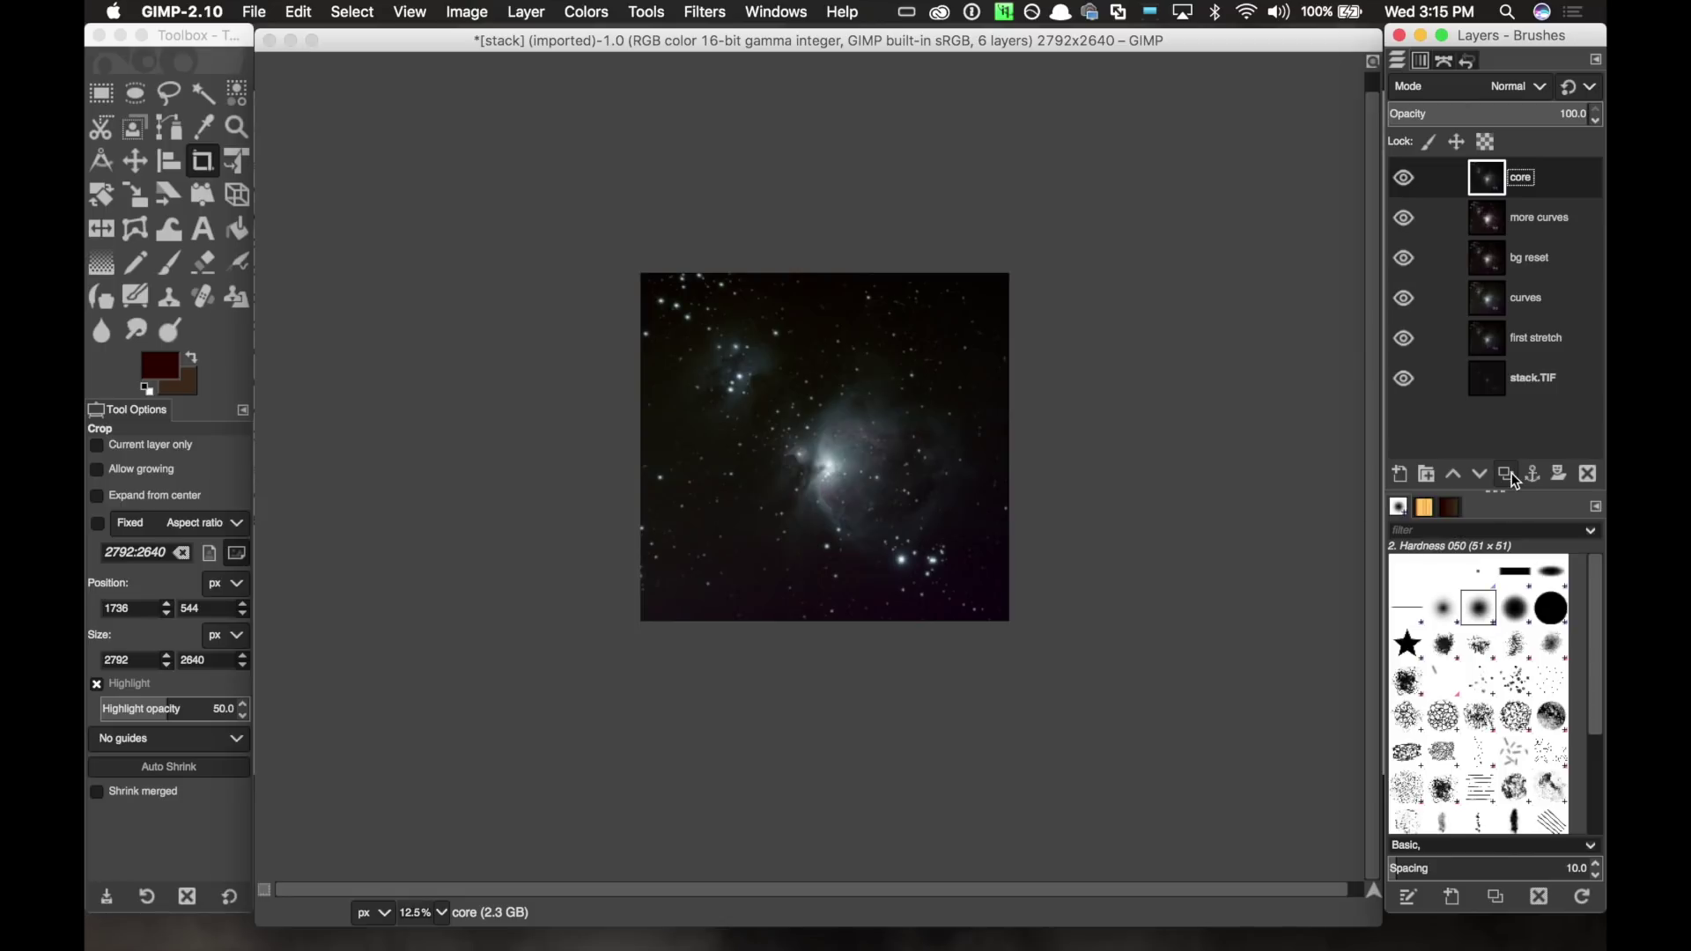
left_click(1560, 477)
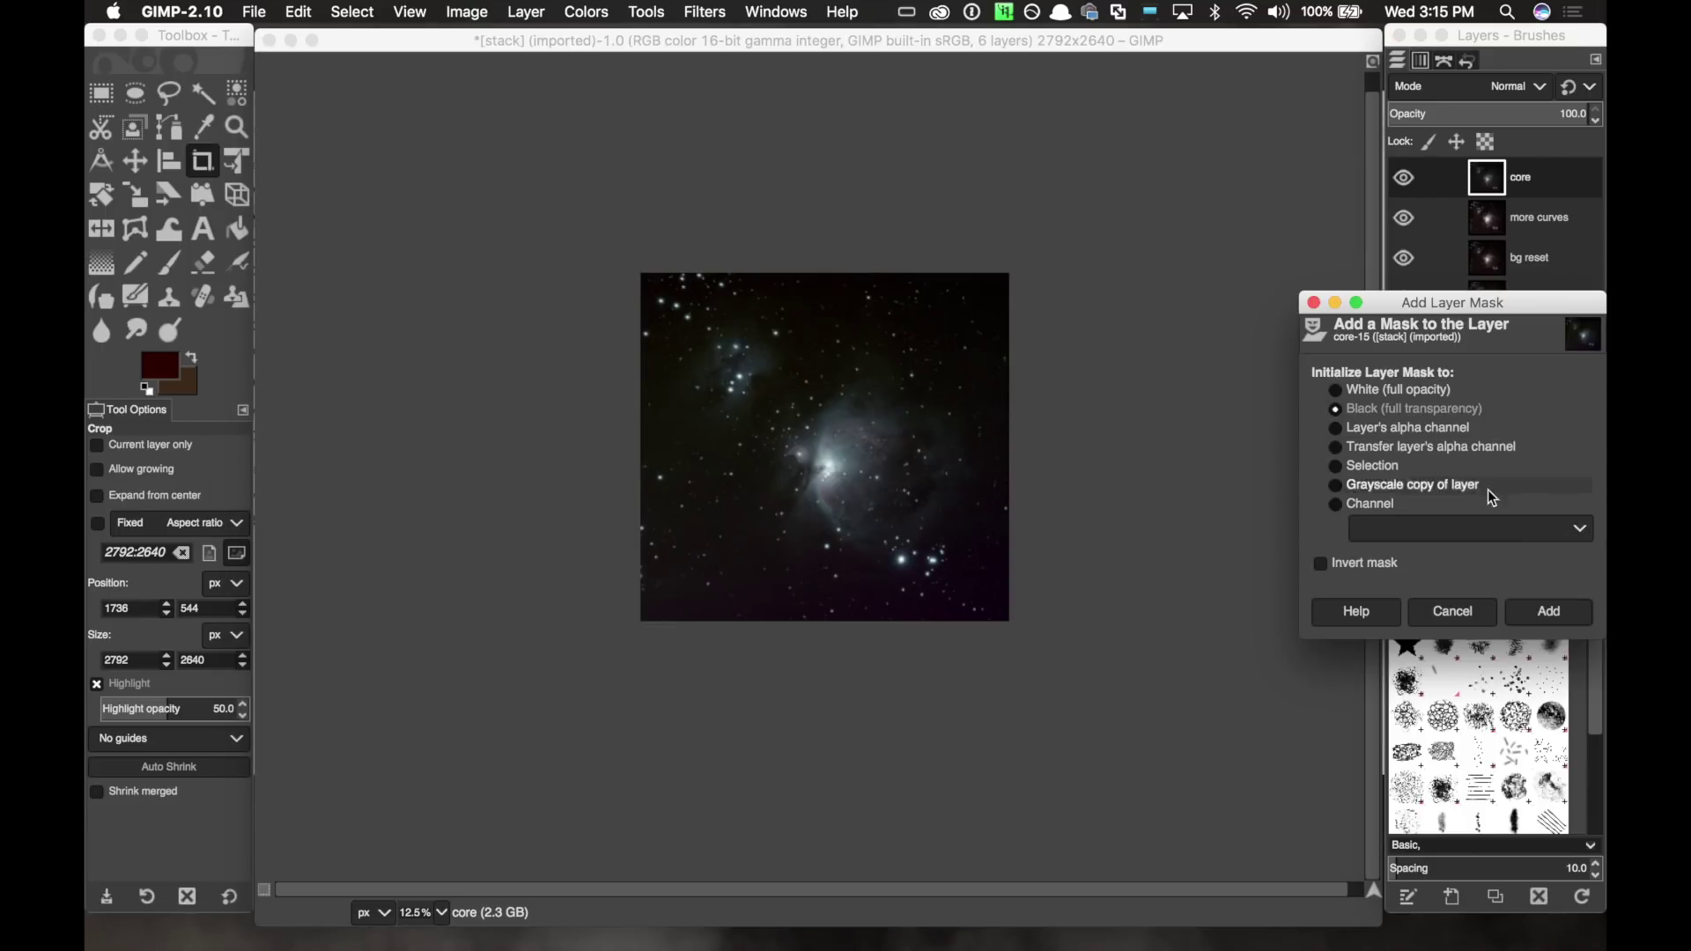
left_click(1550, 612)
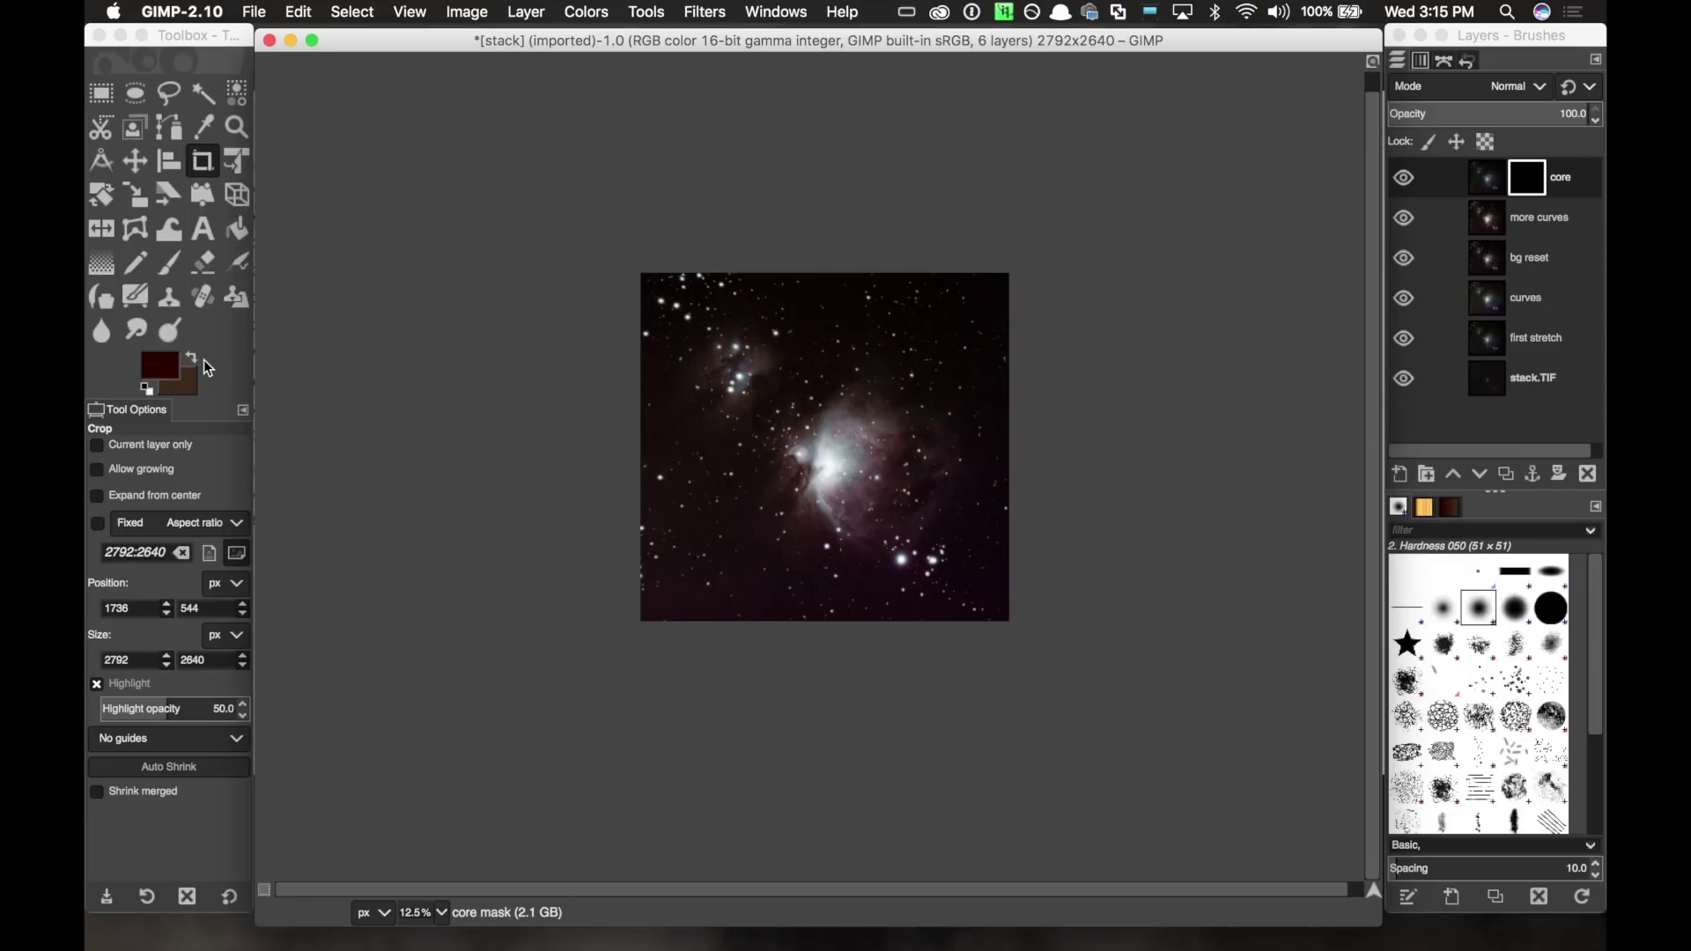
Set the foreground colour to white and paint over the nebula's core on the mask with the Paintbrush at opacity 30, size 791.
key("d")
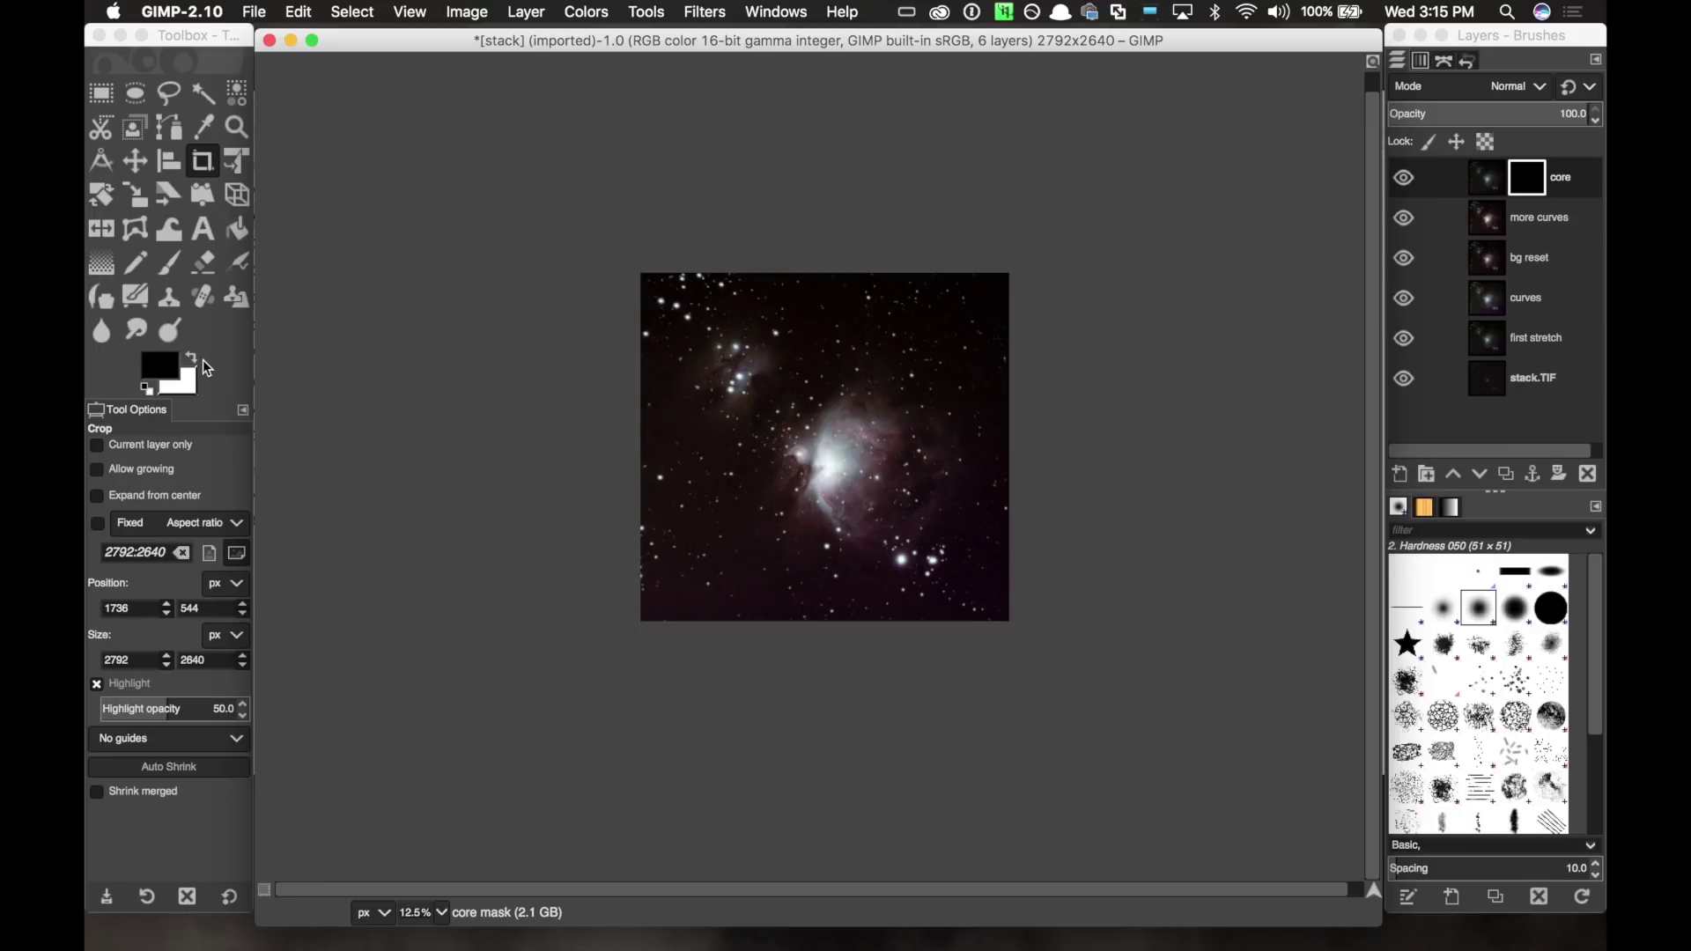
left_click(192, 356)
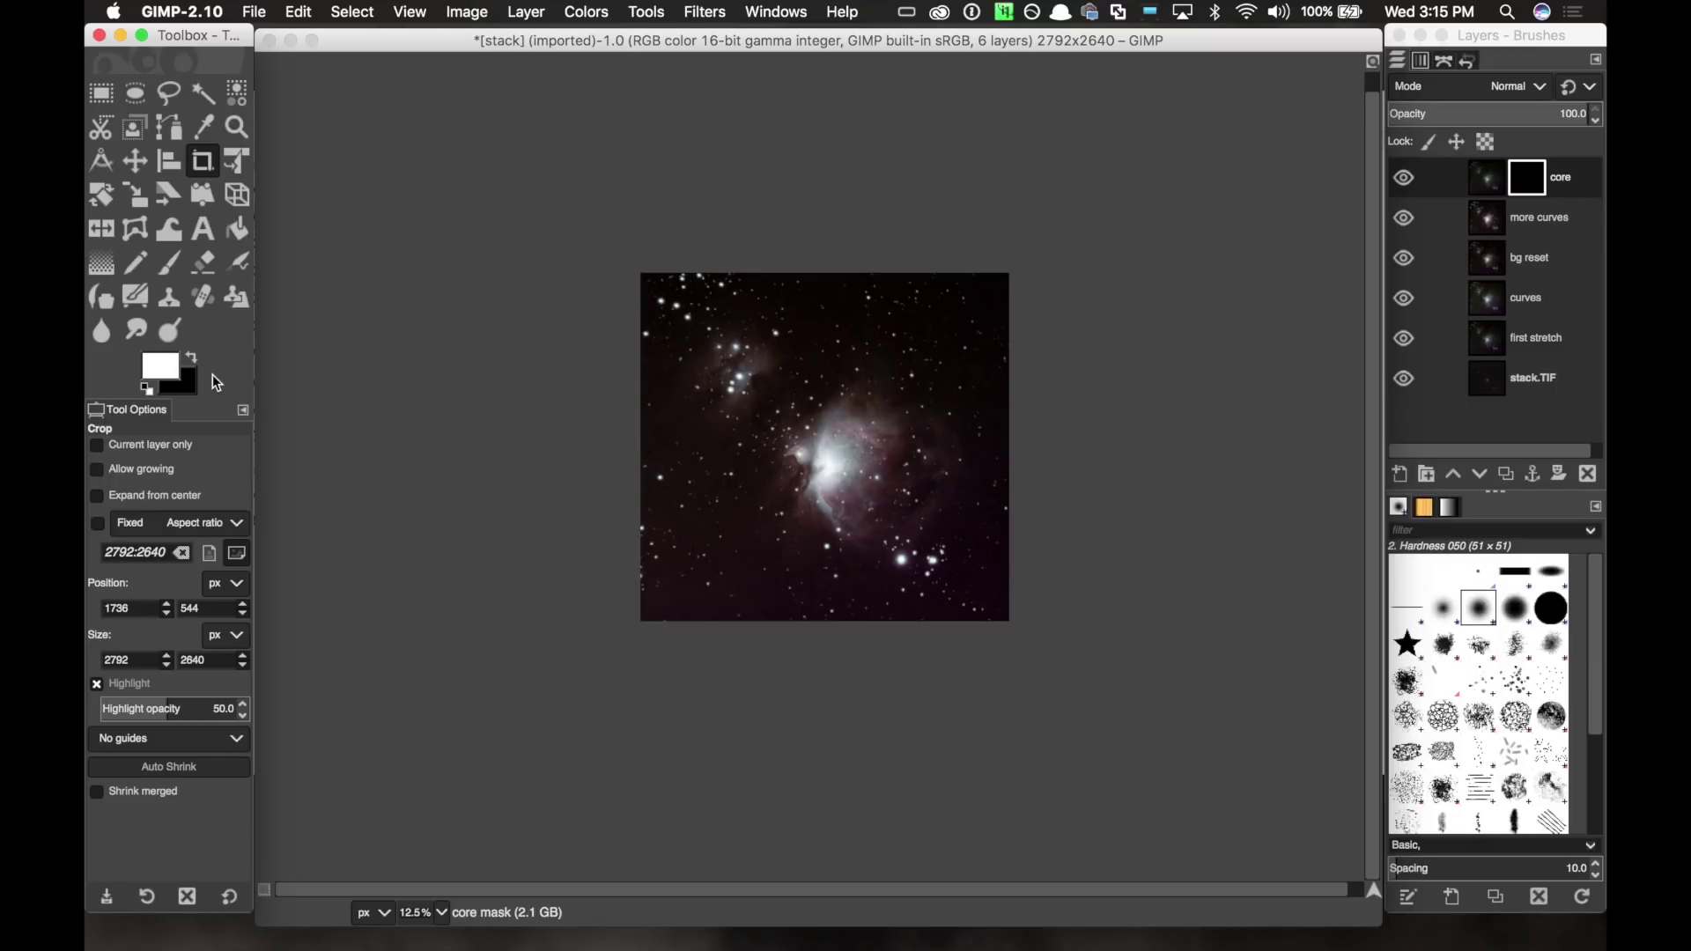
left_click(170, 263)
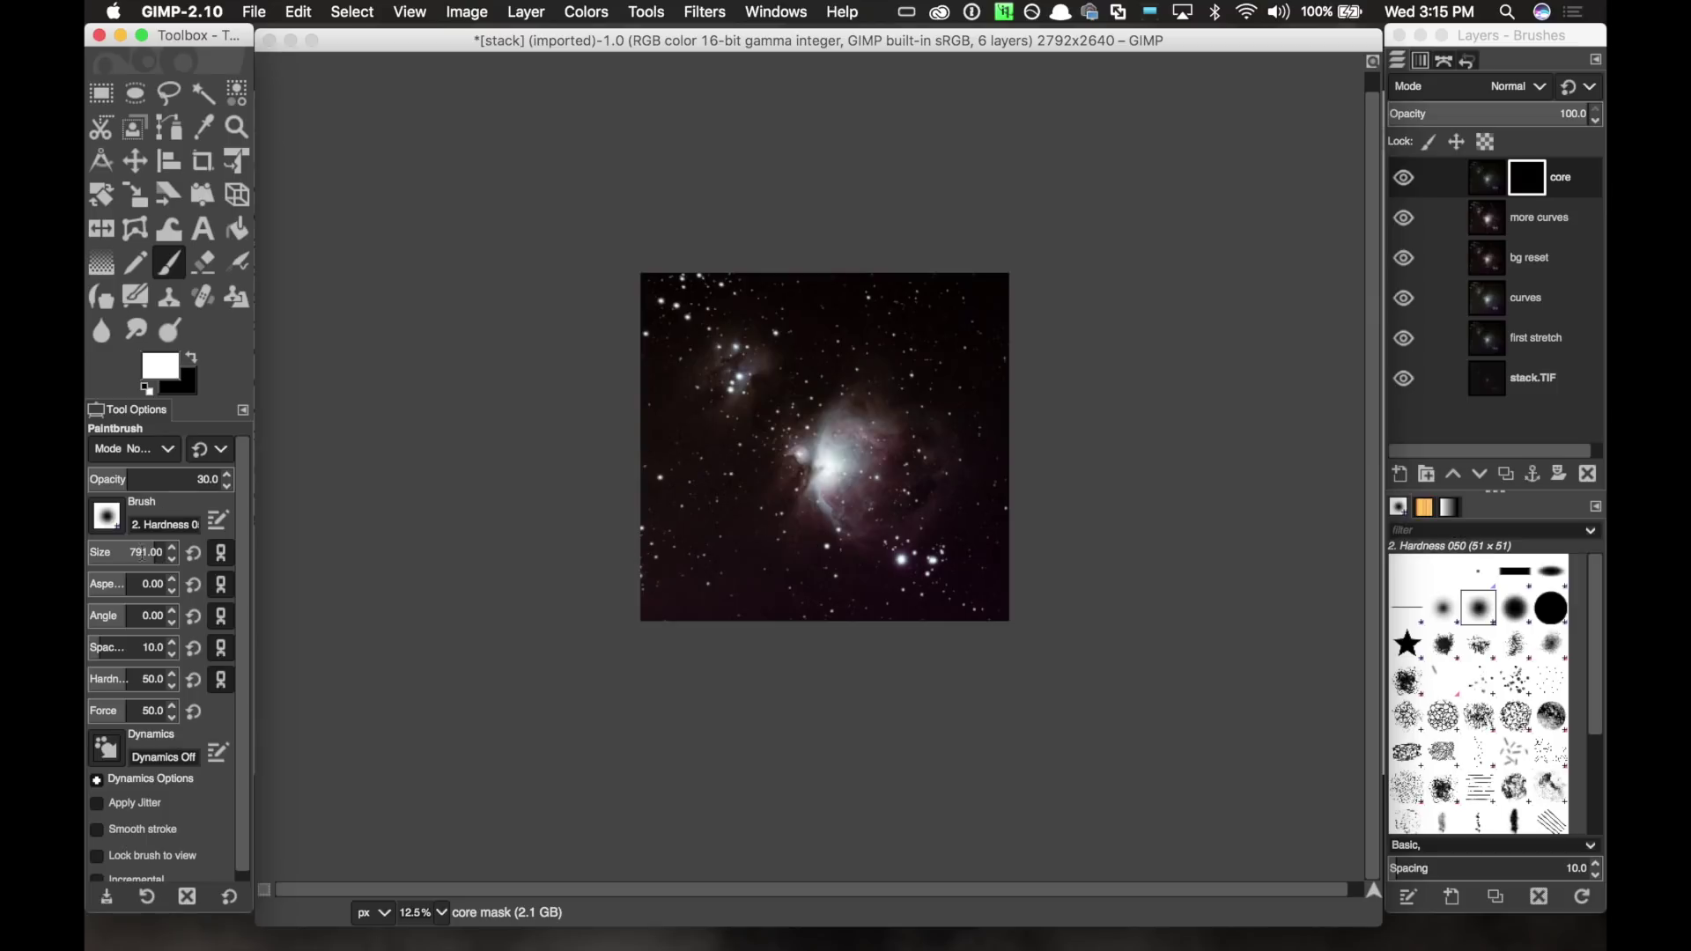
left_click(204, 479)
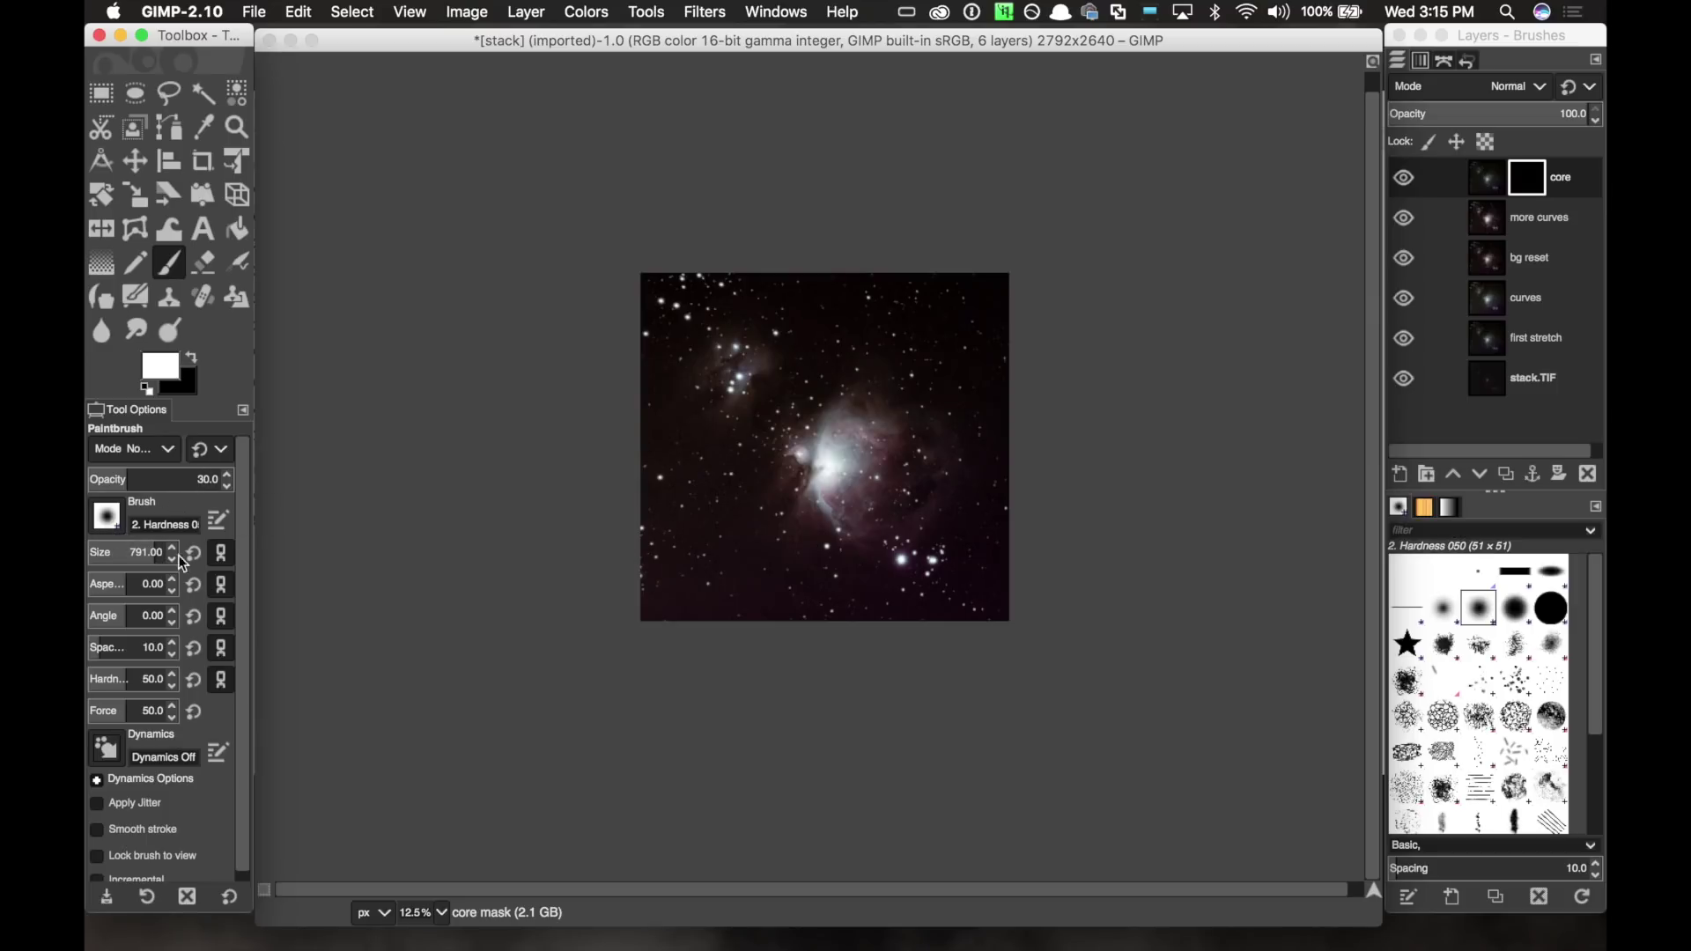
left_click(837, 458)
left_click_drag(837, 458, 831, 474)
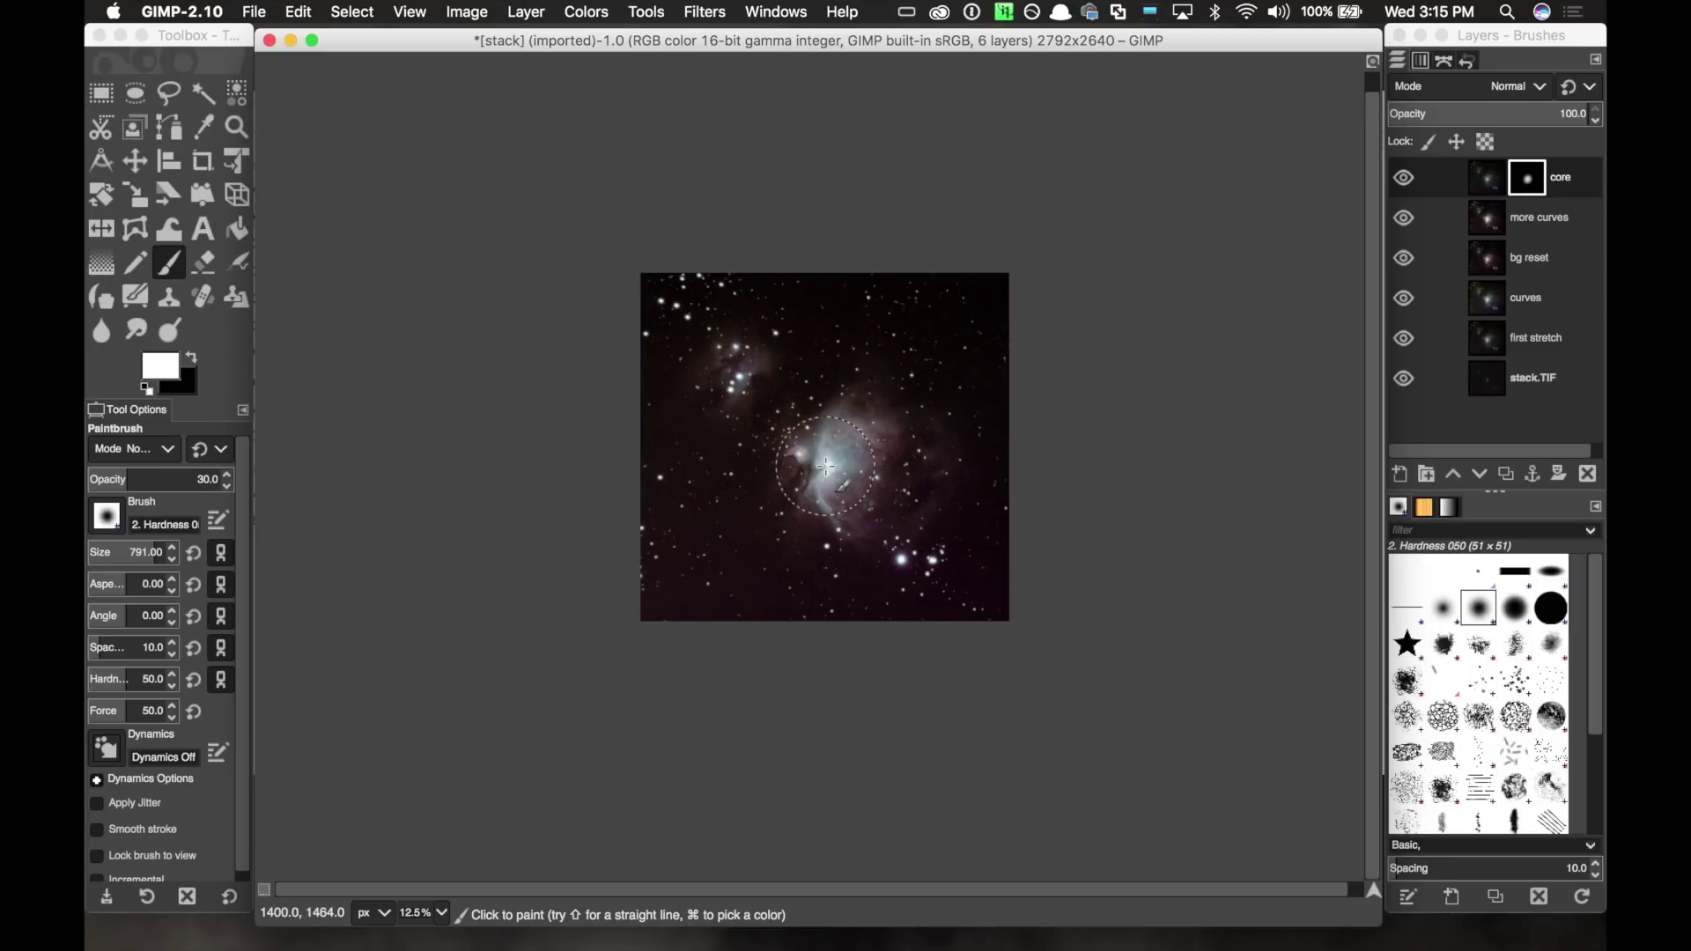
Set the brush opacity to 31 and size to about 691, and paint white over the nebula's core on the mask again.
key("bracketleft")
key("bracketleft")
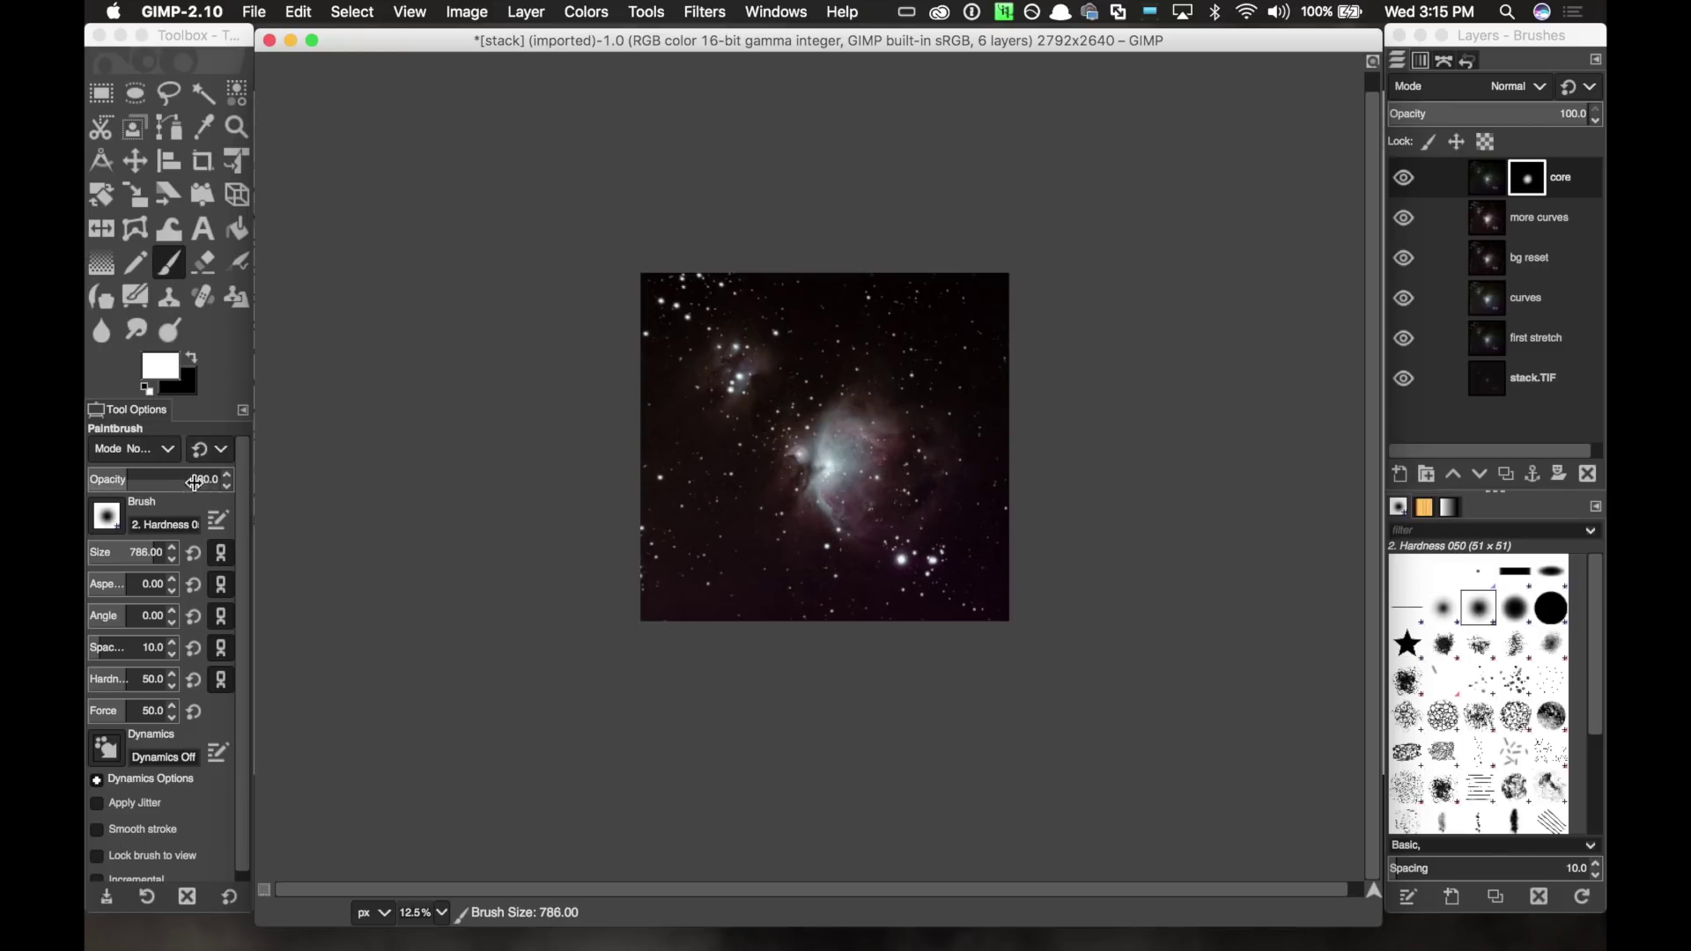
left_click(227, 484)
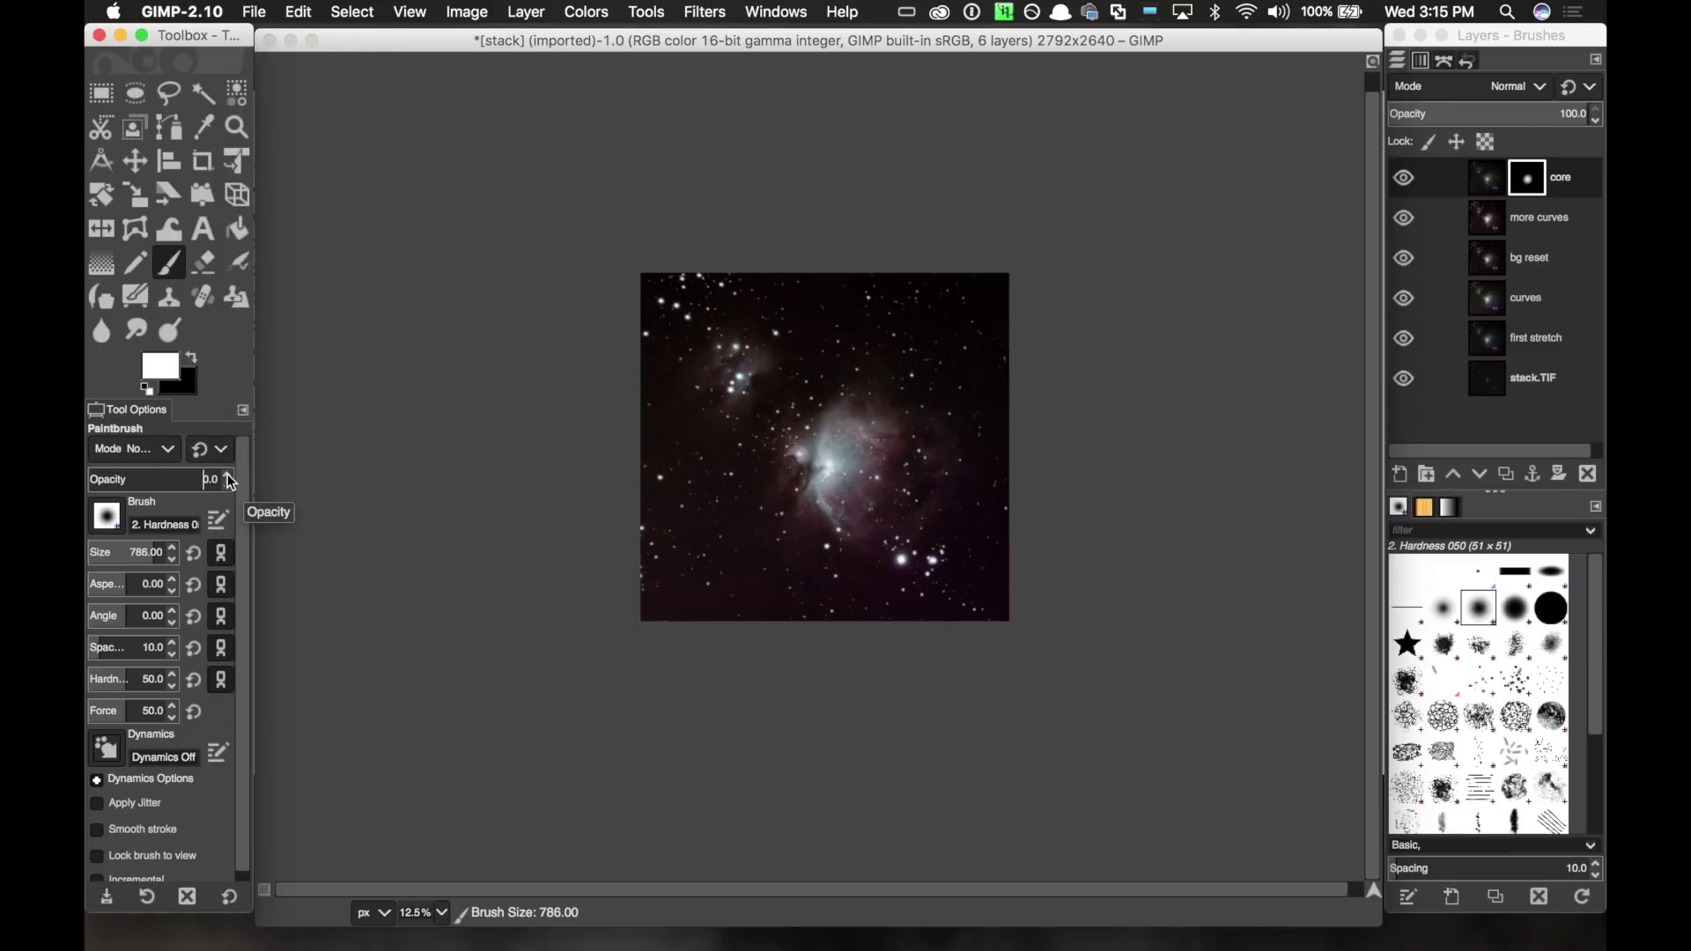
left_click(227, 473)
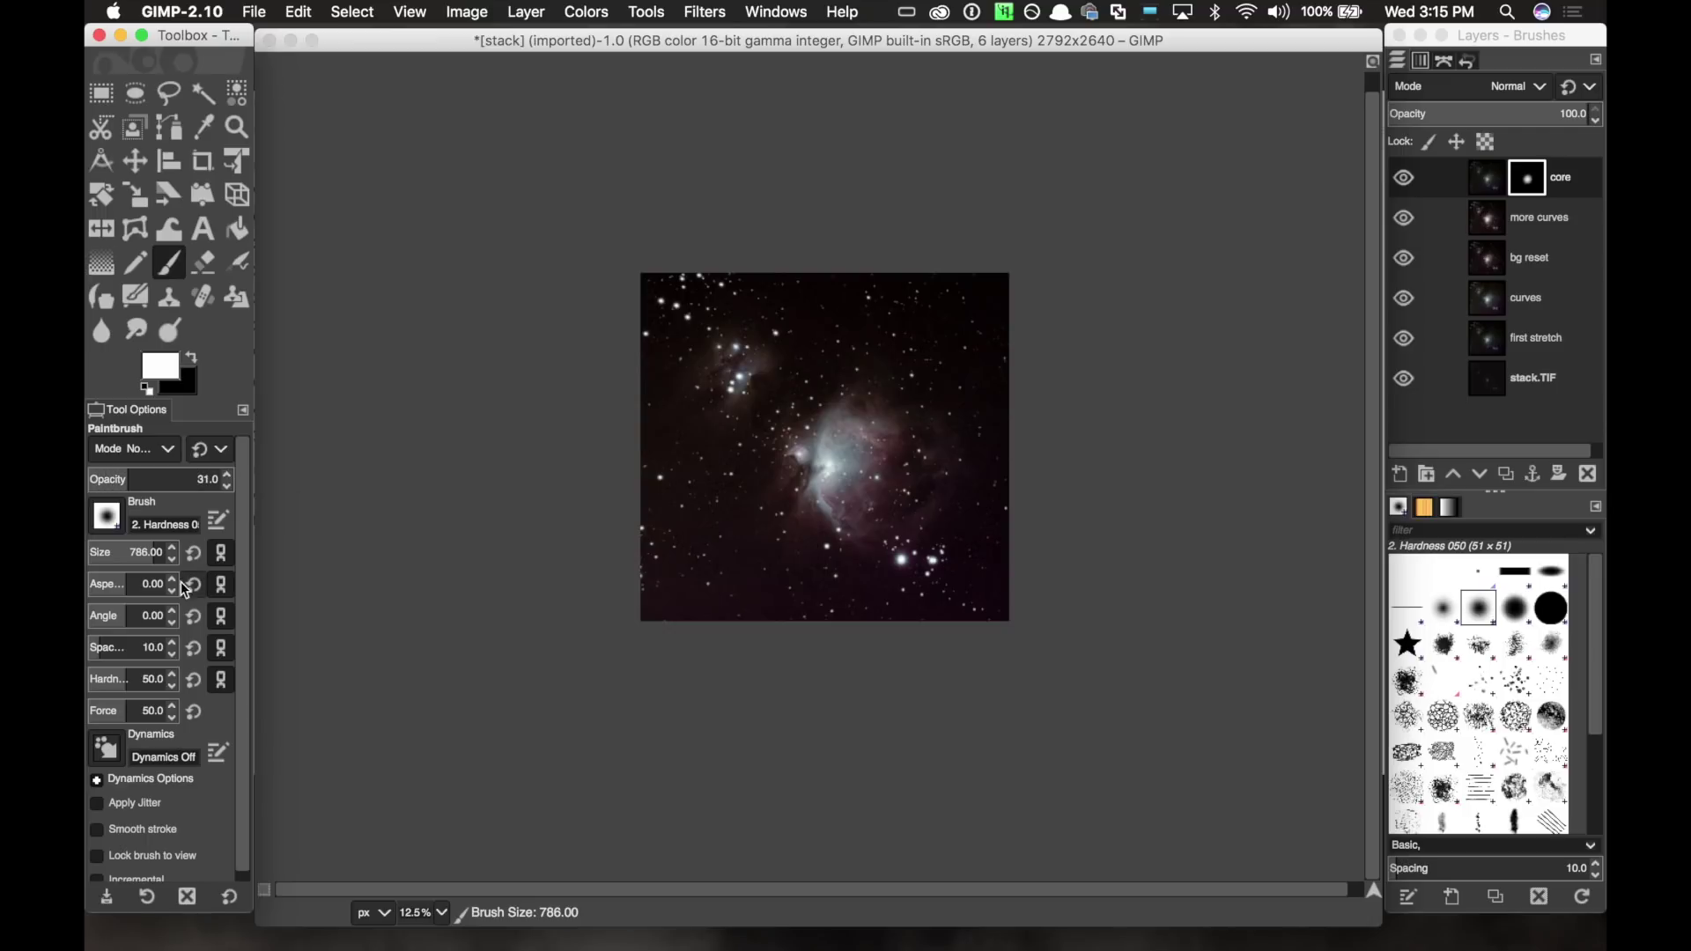
left_click(171, 558)
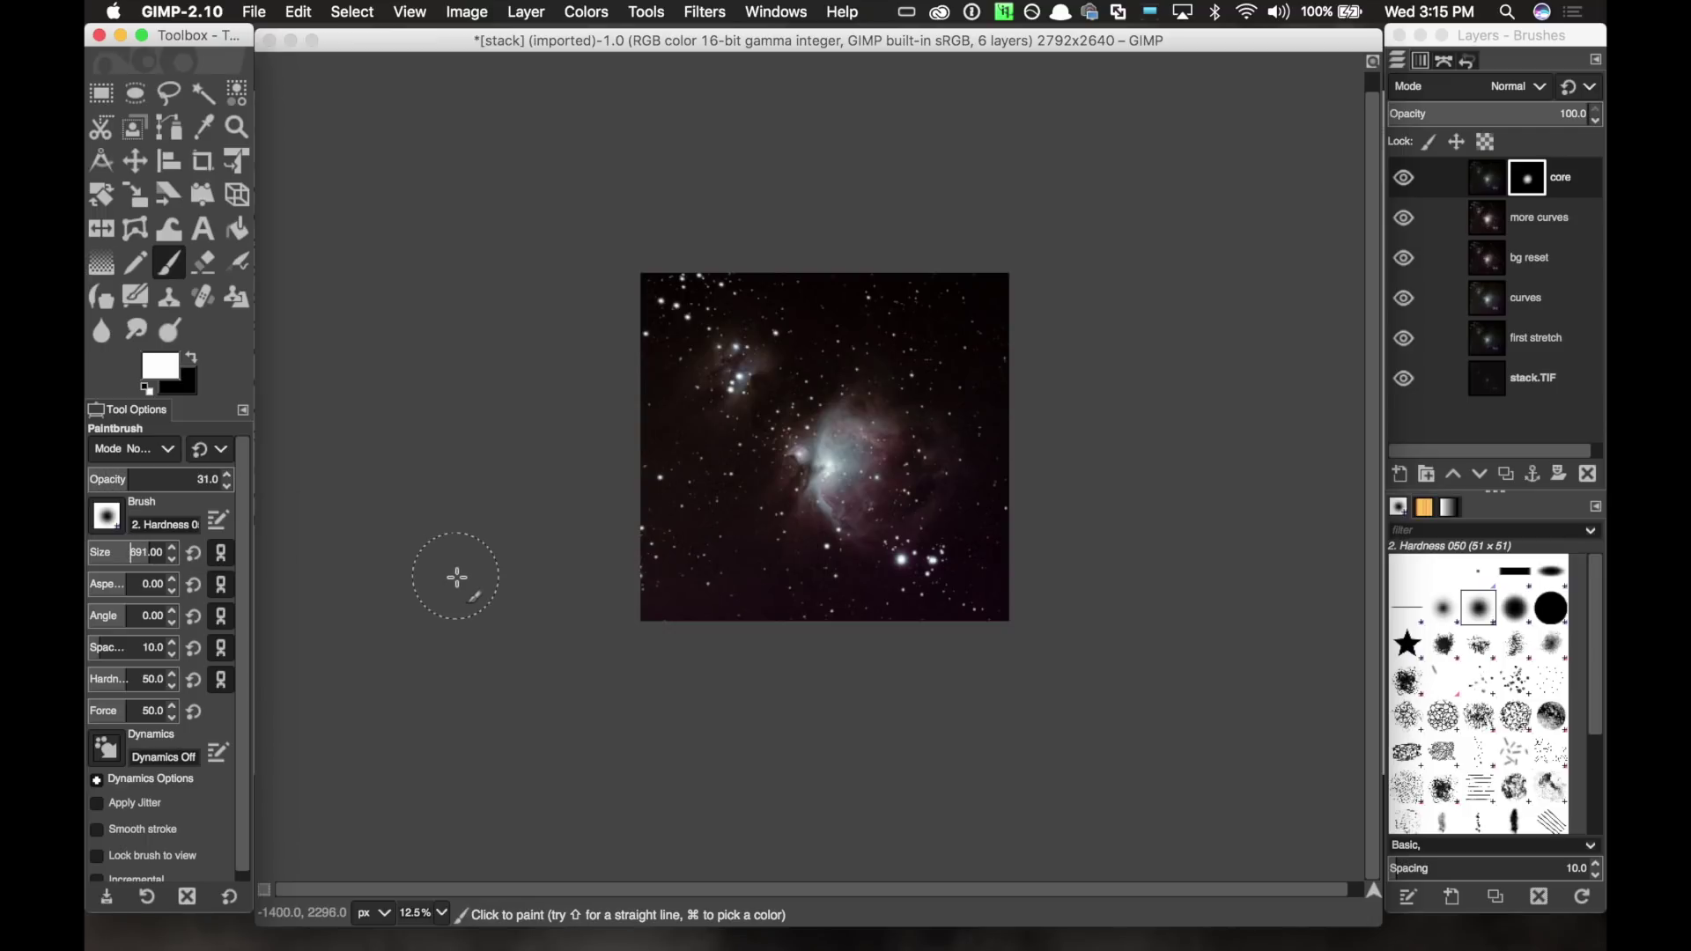
left_click_drag(794, 460, 841, 475)
left_click(834, 468)
Reduce the brush size to 579, switch the foreground to black and paint on the core mask over the nebula's right side.
key("bracketleft")
key("bracketleft")
key("bracketleft")
key("bracketleft")
key("bracketleft")
key("bracketleft")
key("bracketleft")
key("bracketleft")
key("bracketleft")
key("bracketleft")
key("bracketleft")
key("bracketleft")
key("bracketleft")
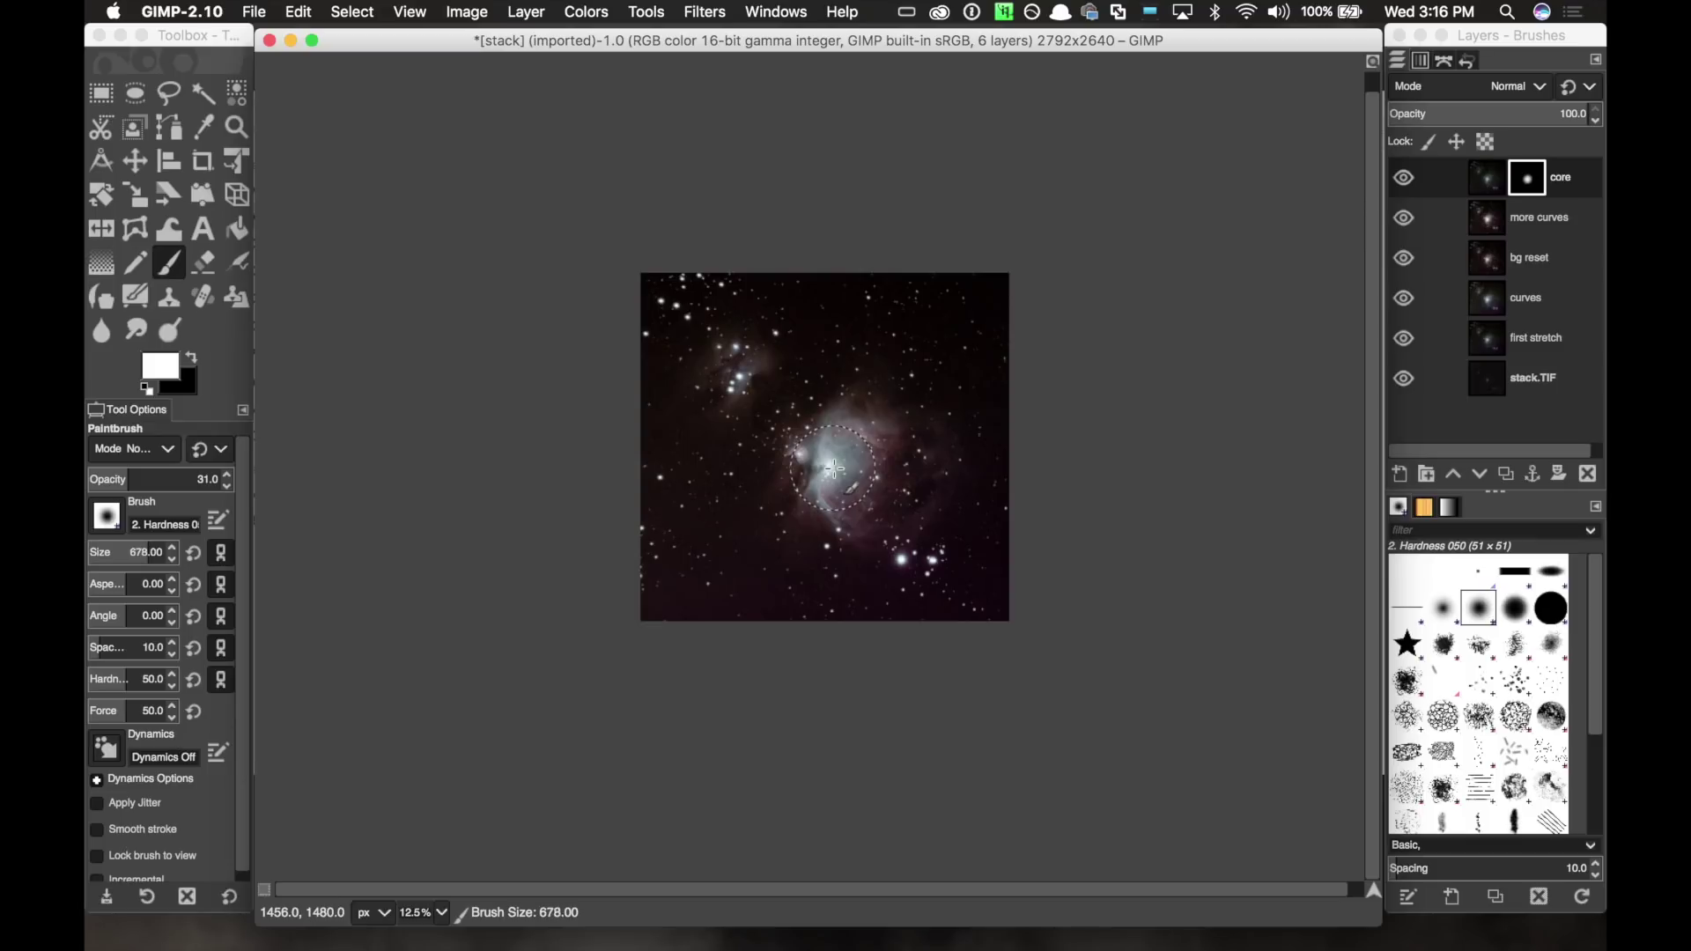
key("bracketleft")
key("bracketleft")
key("bracketleft")
key("bracketleft")
key("bracketleft")
key("bracketleft")
key("bracketleft")
key("bracketleft")
key("bracketleft")
key("bracketleft")
key("bracketleft")
key("bracketleft")
key("bracketleft")
key("bracketleft")
key("bracketleft")
key("bracketleft")
key("bracketleft")
key("bracketleft")
key("bracketleft")
key("bracketleft")
key("bracketleft")
key("bracketleft")
key("bracketleft")
key("bracketleft")
key("bracketleft")
key("bracketleft")
key("bracketleft")
key("bracketleft")
key("bracketleft")
key("bracketleft")
key("bracketleft")
key("bracketleft")
key("bracketleft")
key("bracketleft")
key("bracketleft")
key("bracketleft")
key("bracketleft")
key("bracketleft")
key("bracketleft")
key("bracketleft")
key("bracketleft")
key("bracketleft")
key("bracketleft")
key("bracketleft")
key("bracketleft")
key("bracketleft")
key("bracketleft")
key("bracketleft")
key("bracketleft")
key("bracketleft")
key("bracketleft")
key("bracketleft")
key("bracketleft")
key("bracketleft")
key("bracketleft")
key("bracketleft")
key("bracketleft")
key("bracketleft")
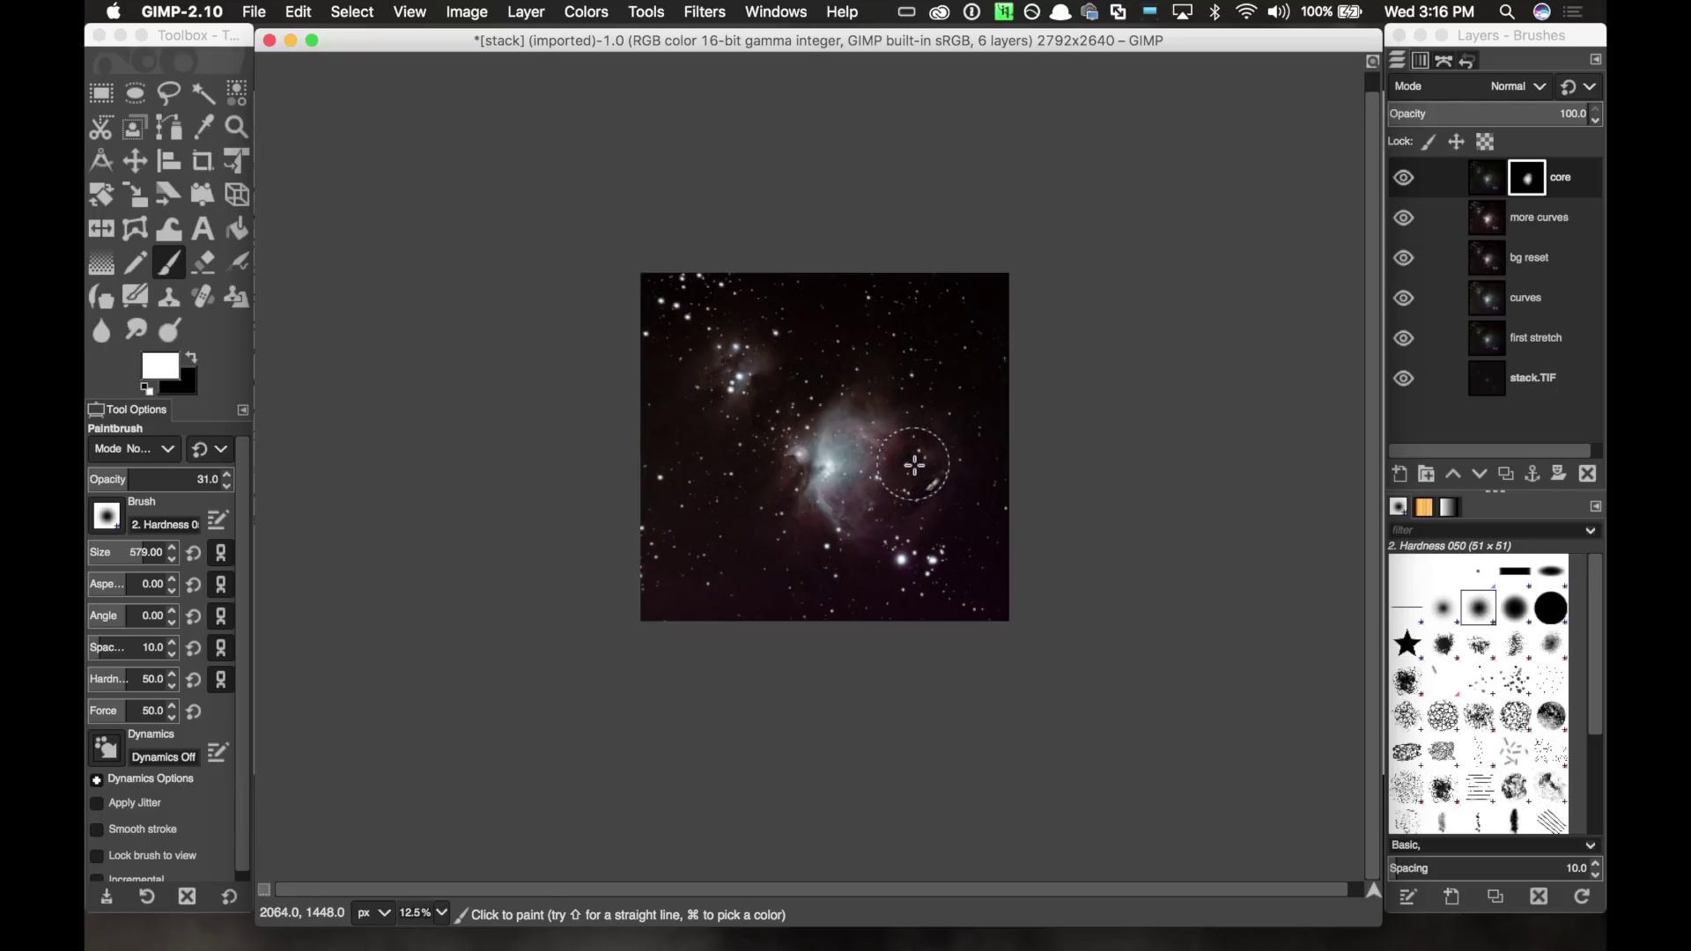
key("x")
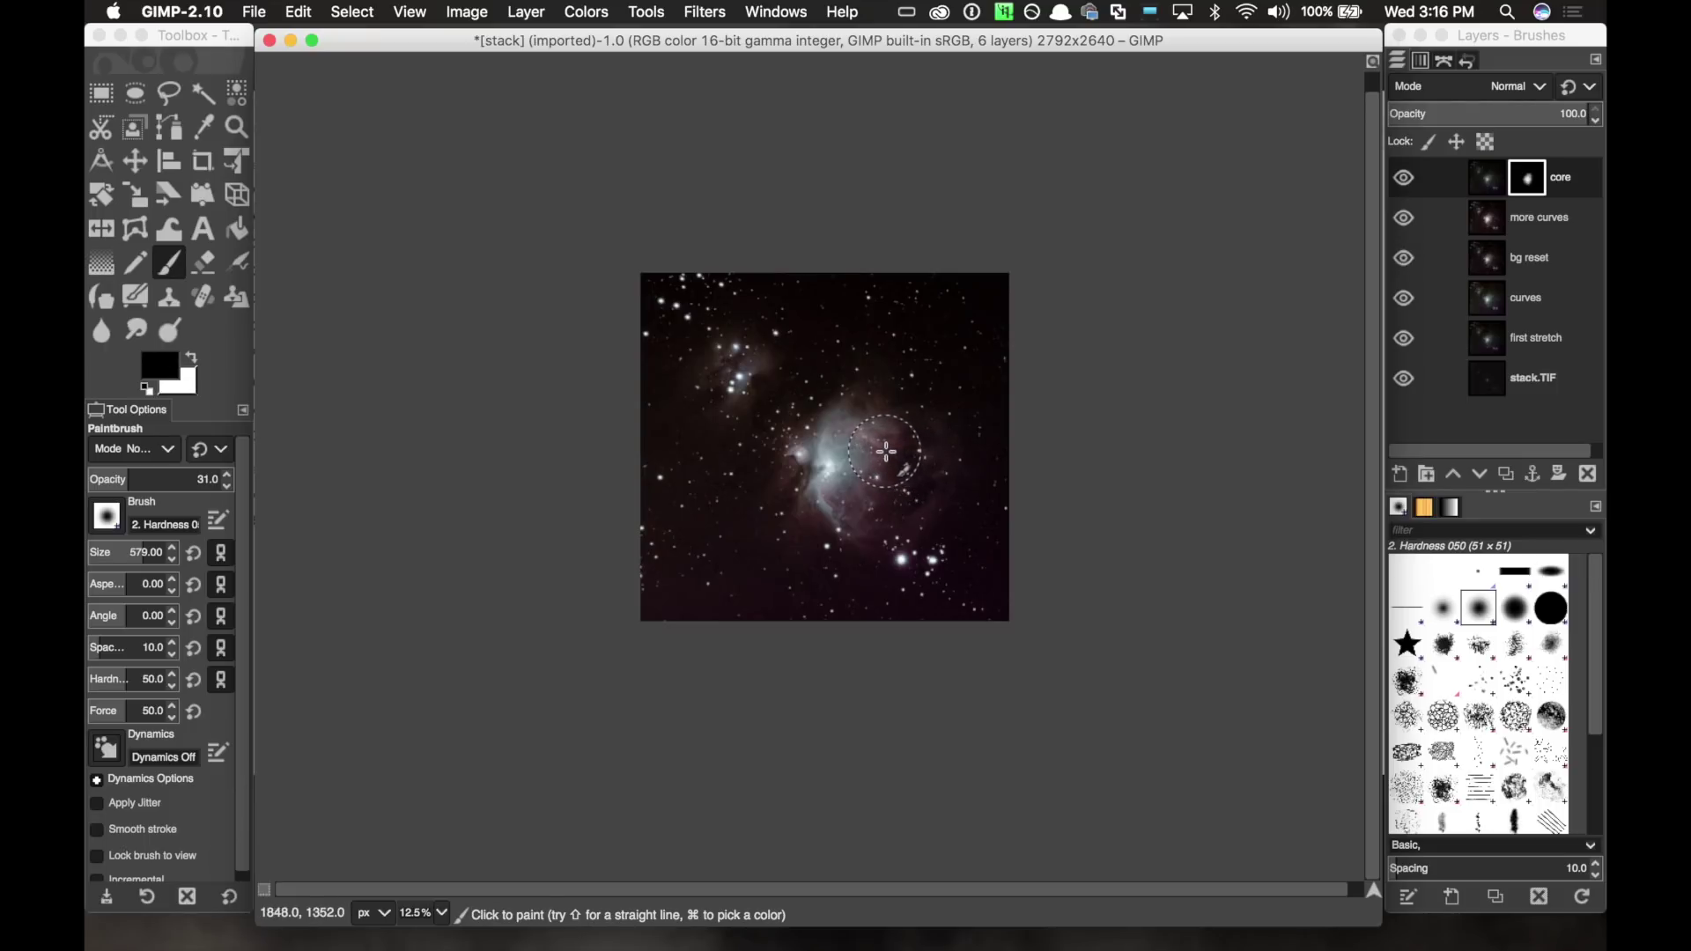
mouse_move(871, 450)
left_mouse_down()
mouse_move(894, 445)
mouse_move(854, 458)
mouse_move(885, 471)
mouse_move(858, 436)
mouse_move(872, 502)
mouse_move(859, 443)
mouse_move(832, 454)
mouse_move(867, 462)
left_mouse_up()
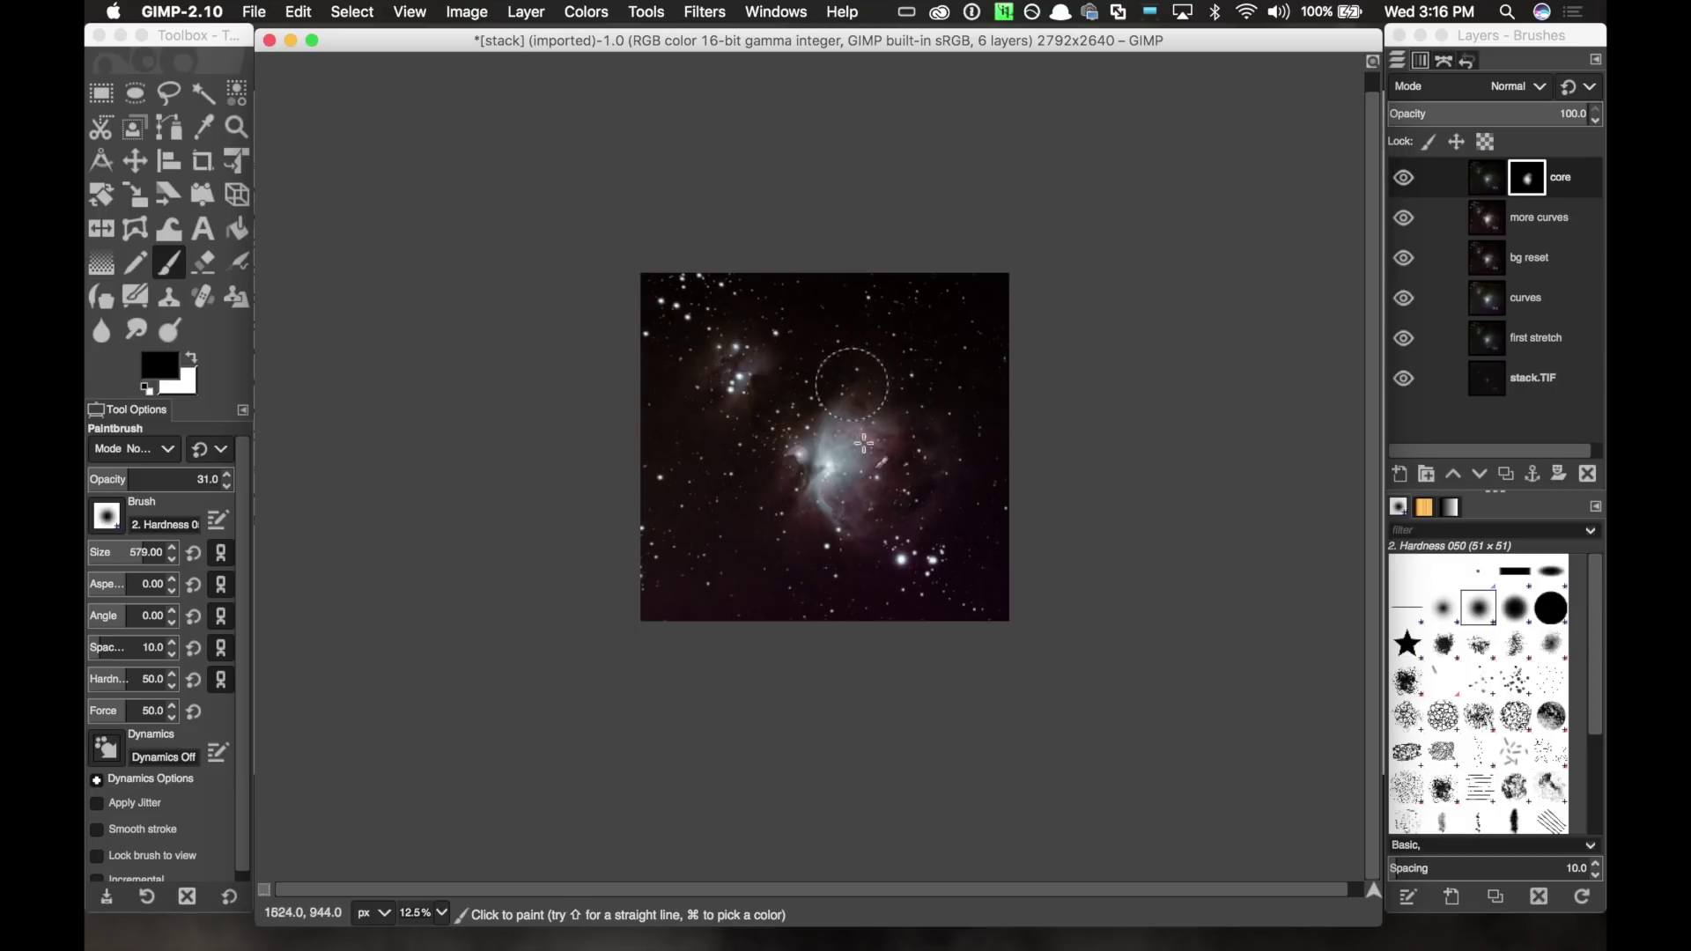
Create a new layer from the visible image and rename it "final touches".
left_click(526, 11)
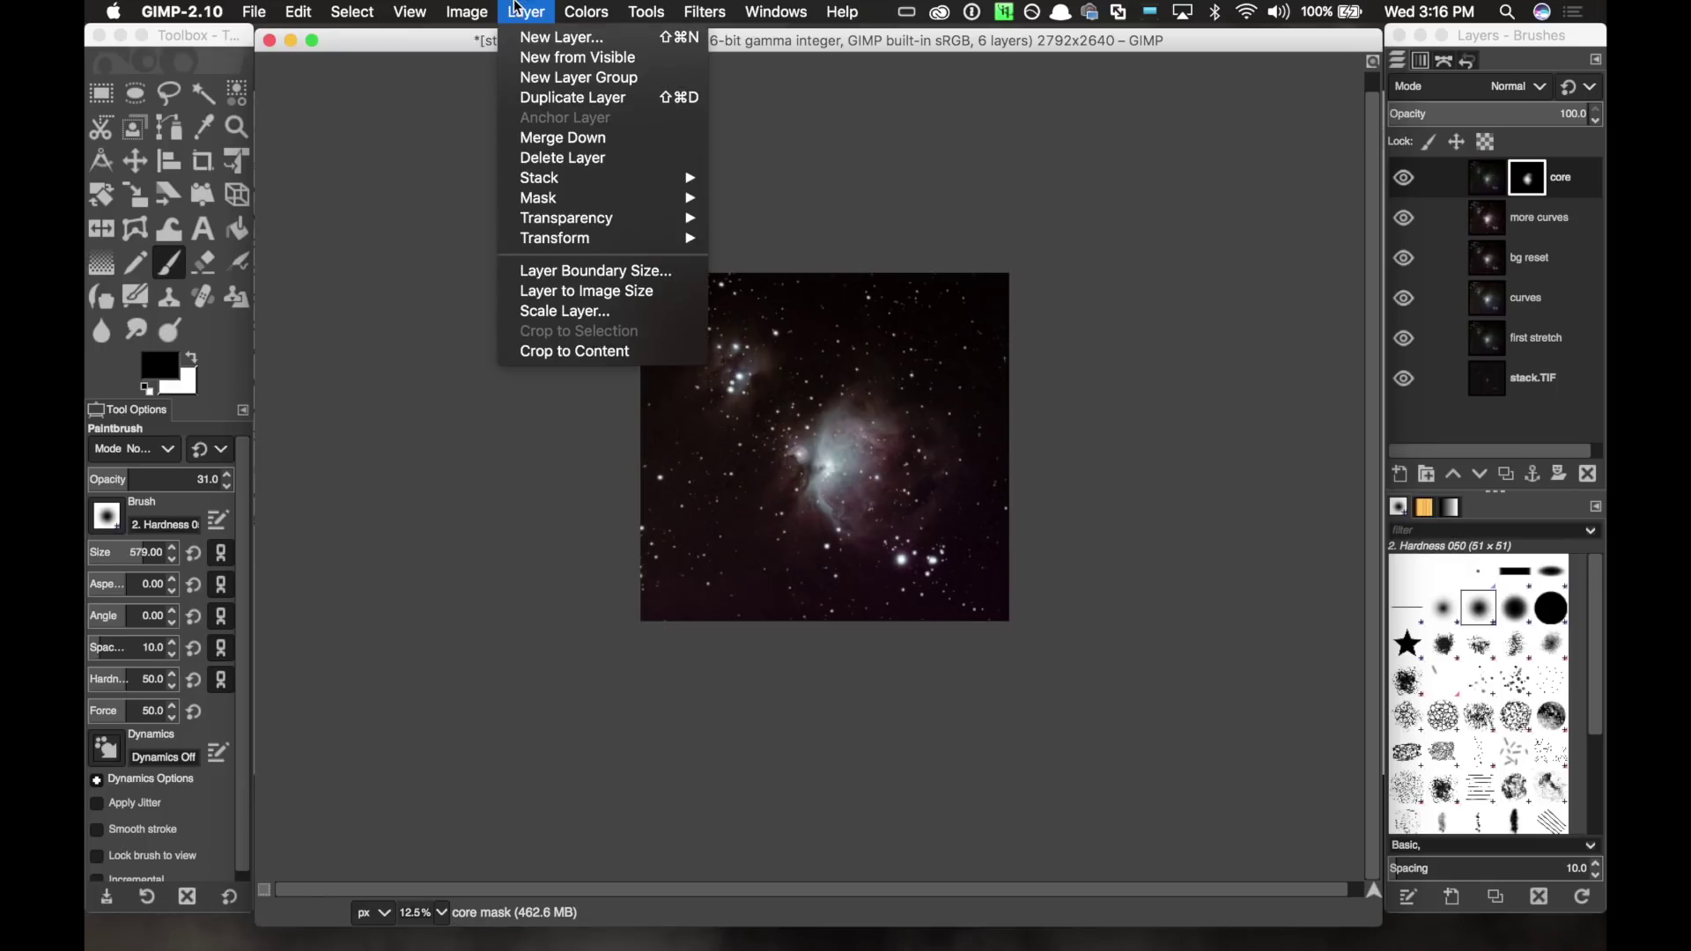
left_click(532, 62)
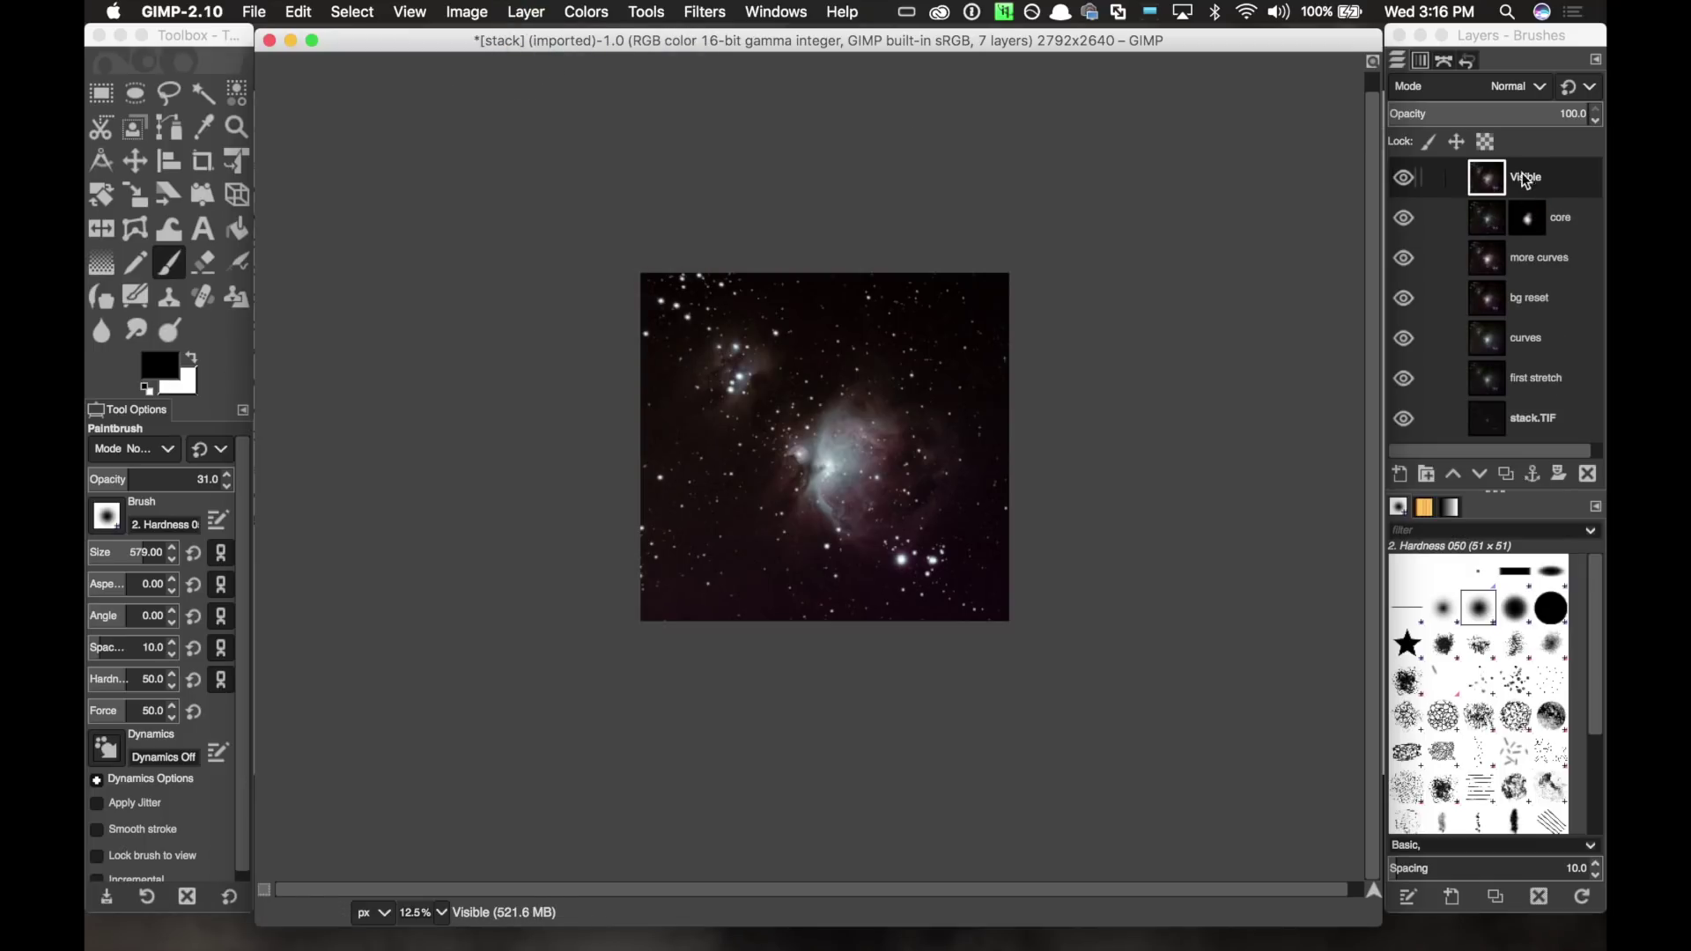
double_click(1537, 176)
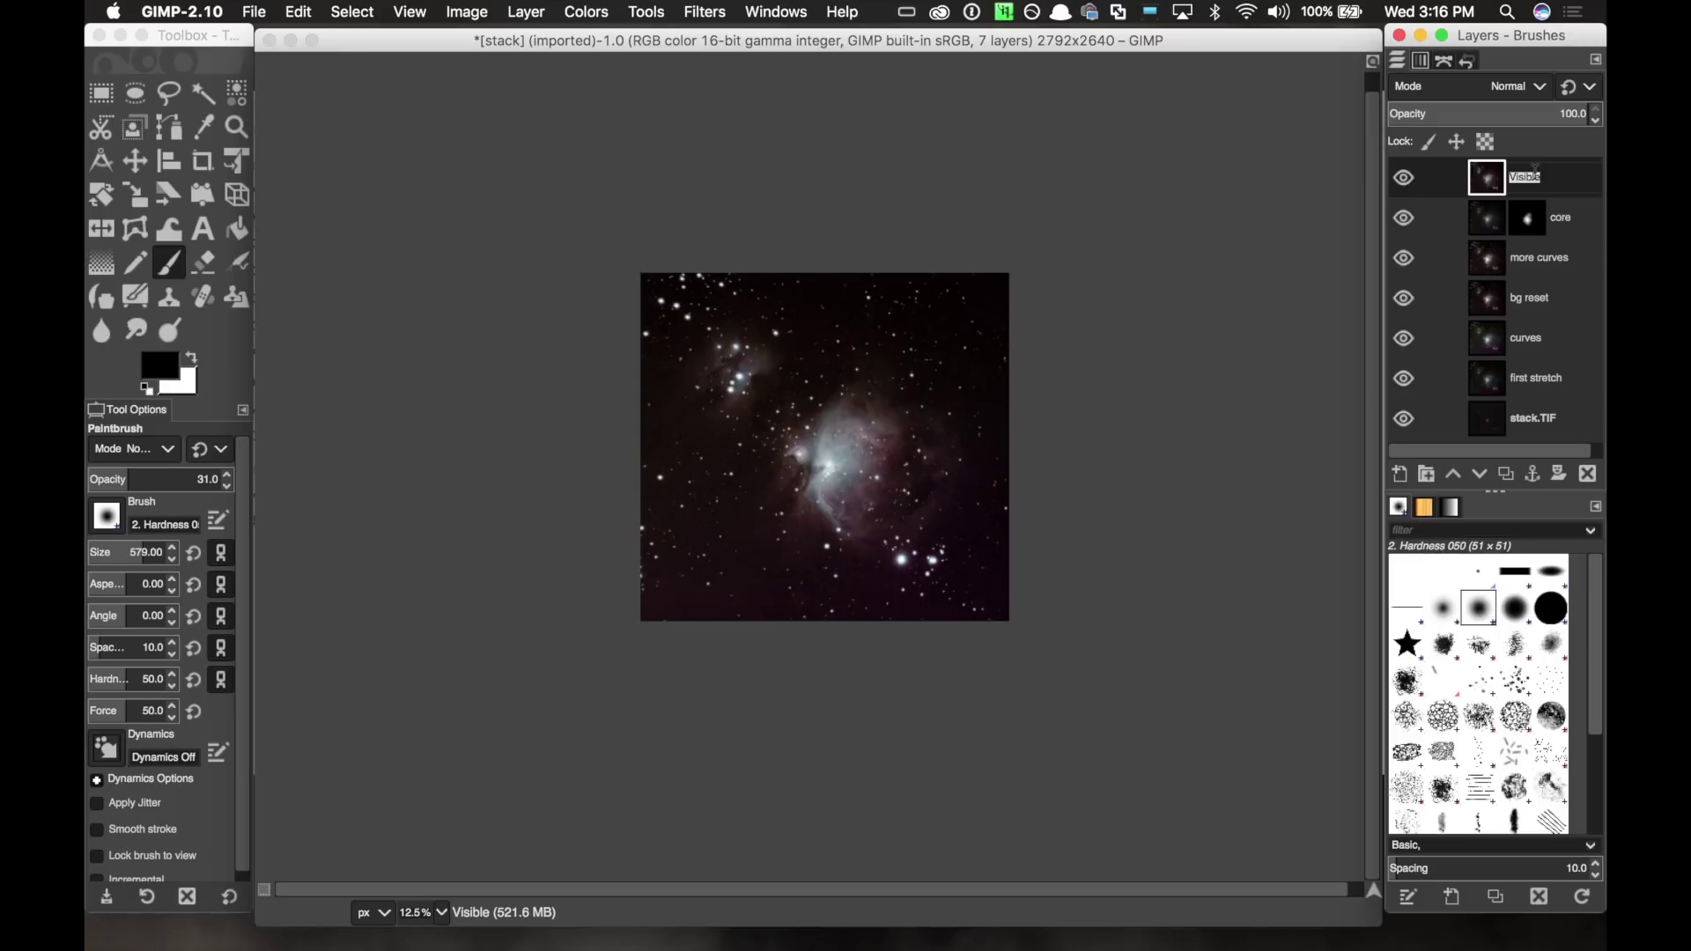
type("firs")
key("BackSpace")
type("al touches")
left_click(1577, 208)
left_click(1589, 183)
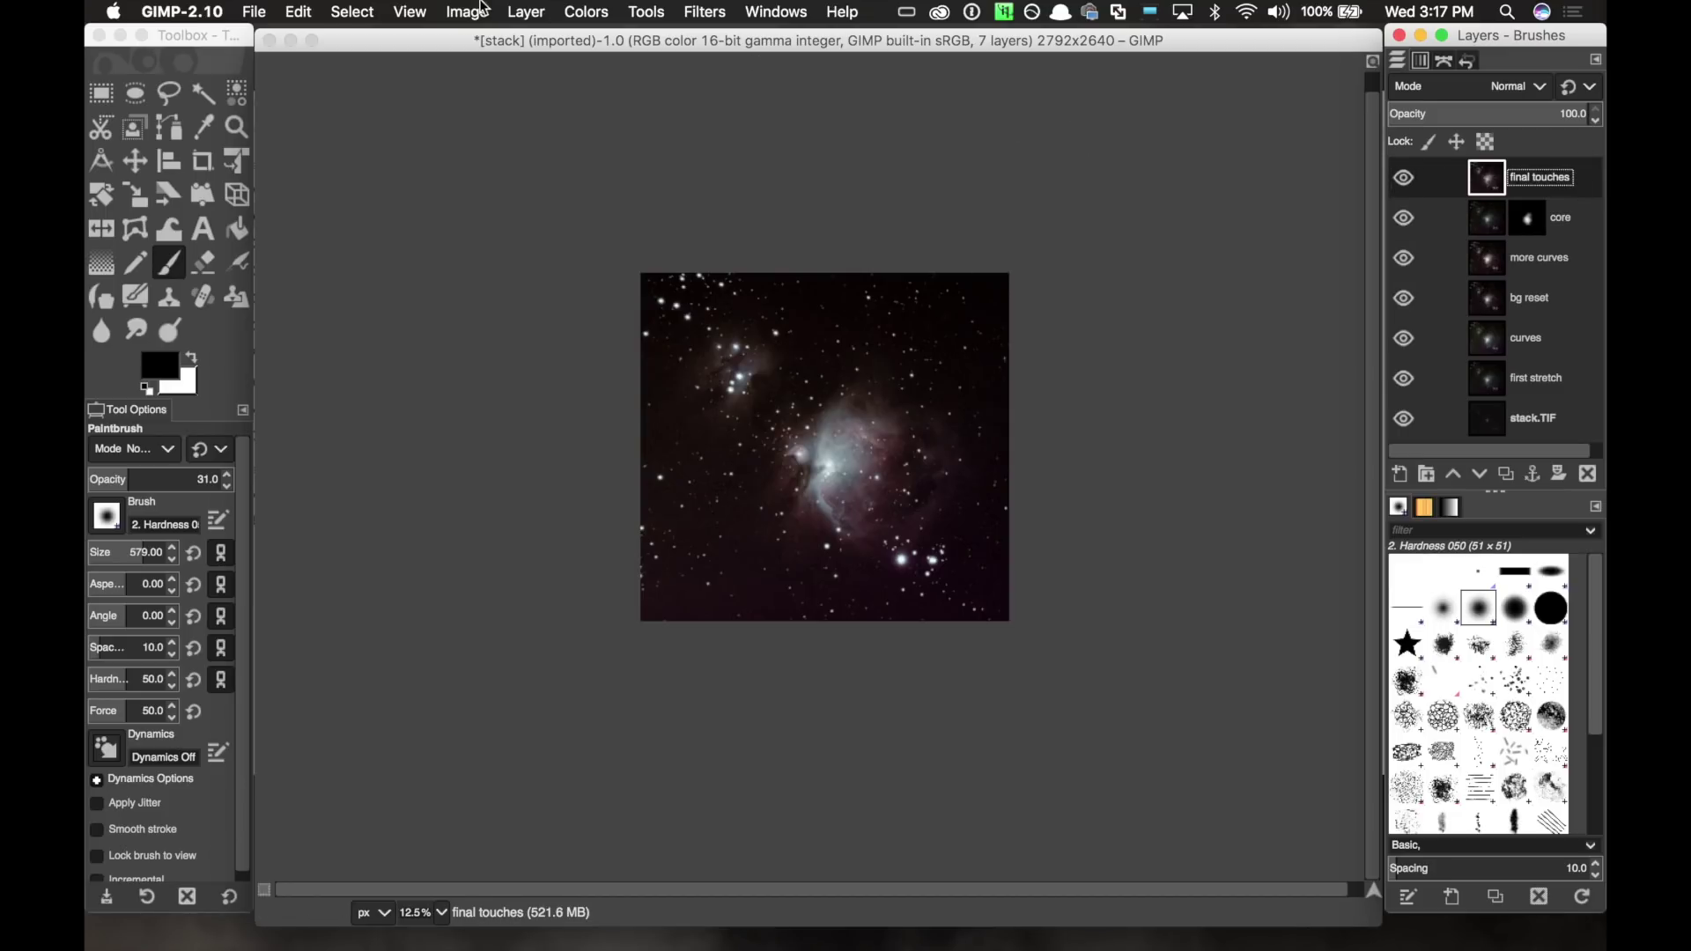
Lift the shadows of the final touches layer slightly with a low point on the value curve and apply the curves.
left_click(514, 12)
mouse_move(547, 224)
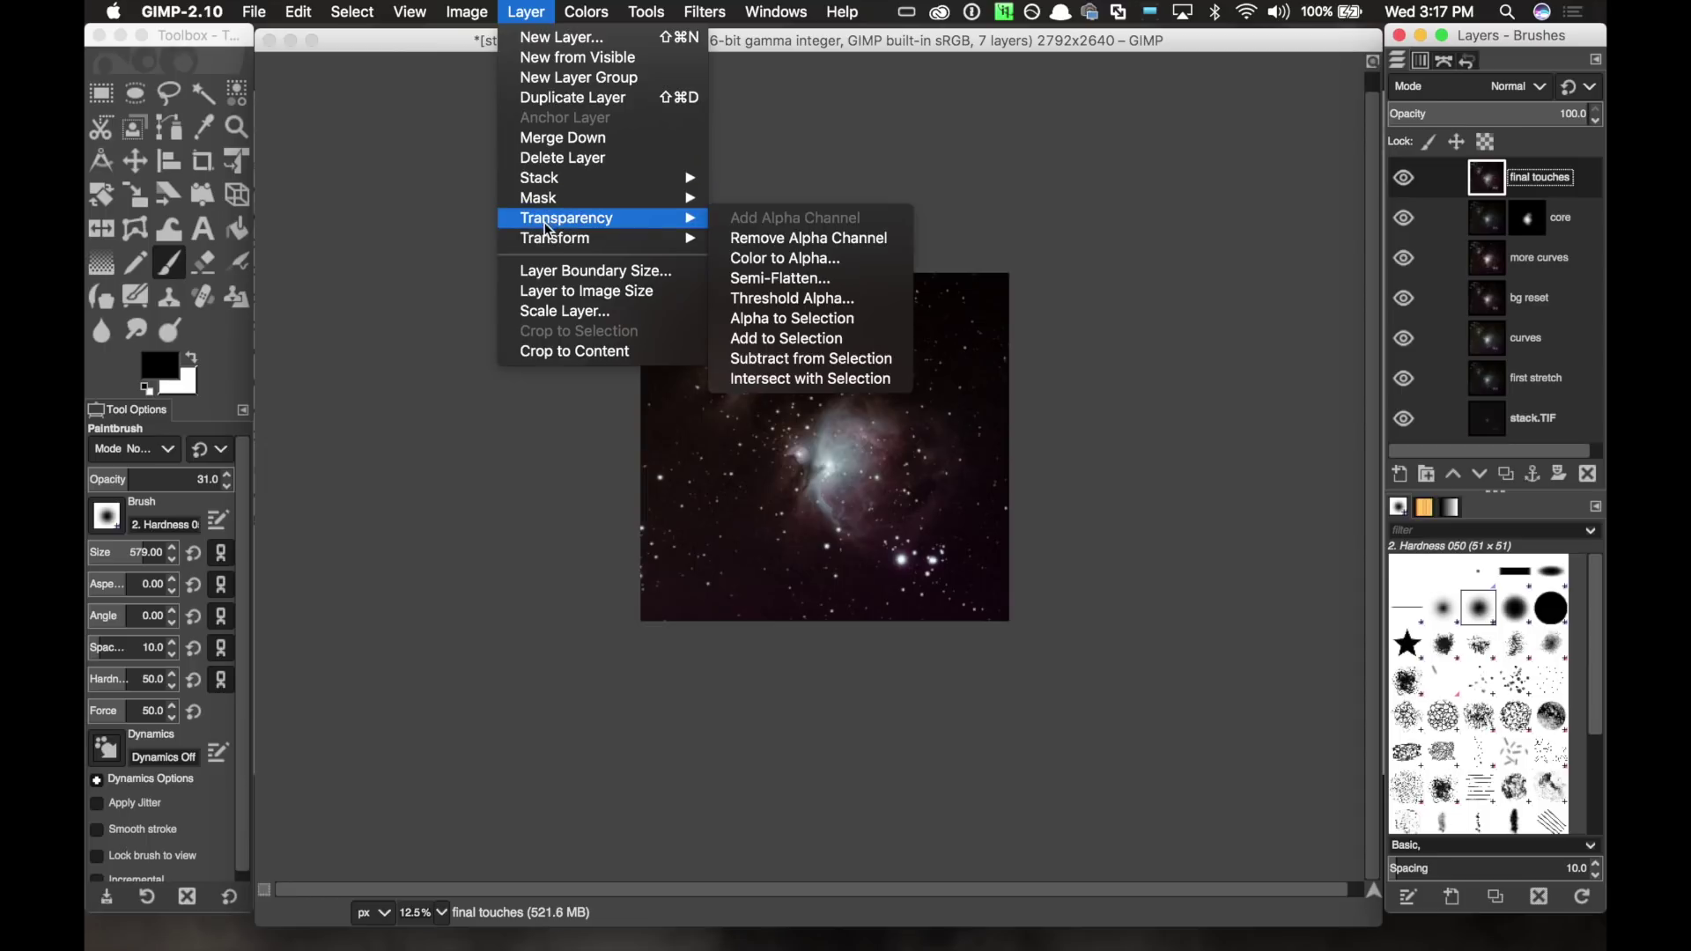
mouse_move(586, 11)
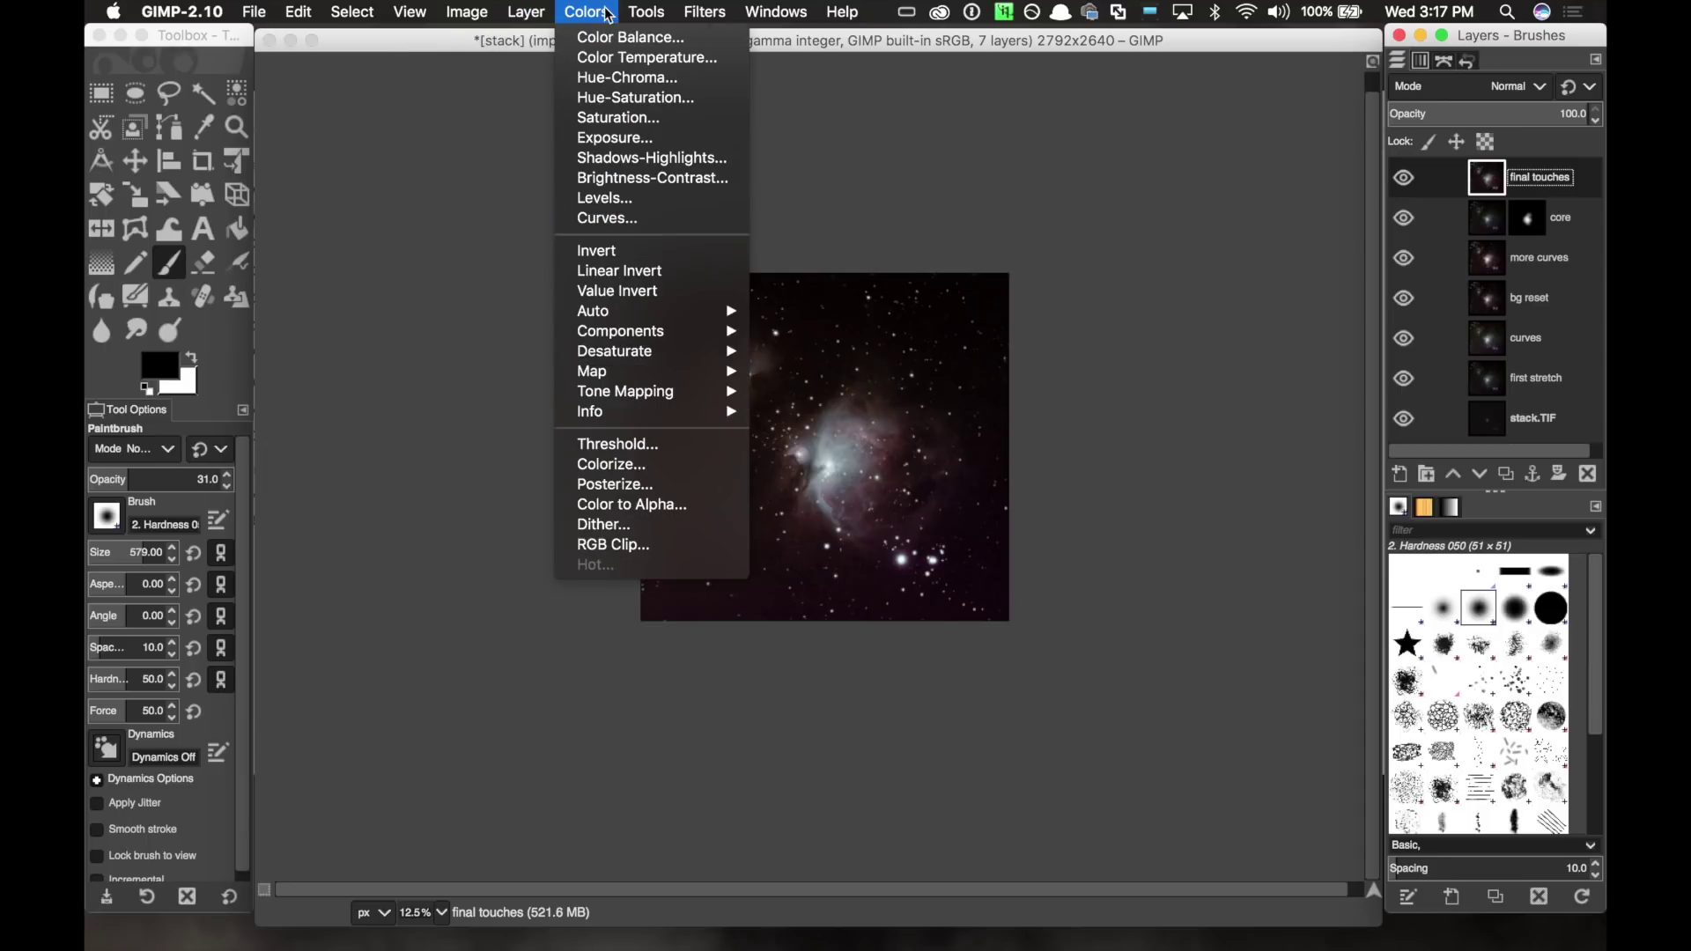
left_click(640, 220)
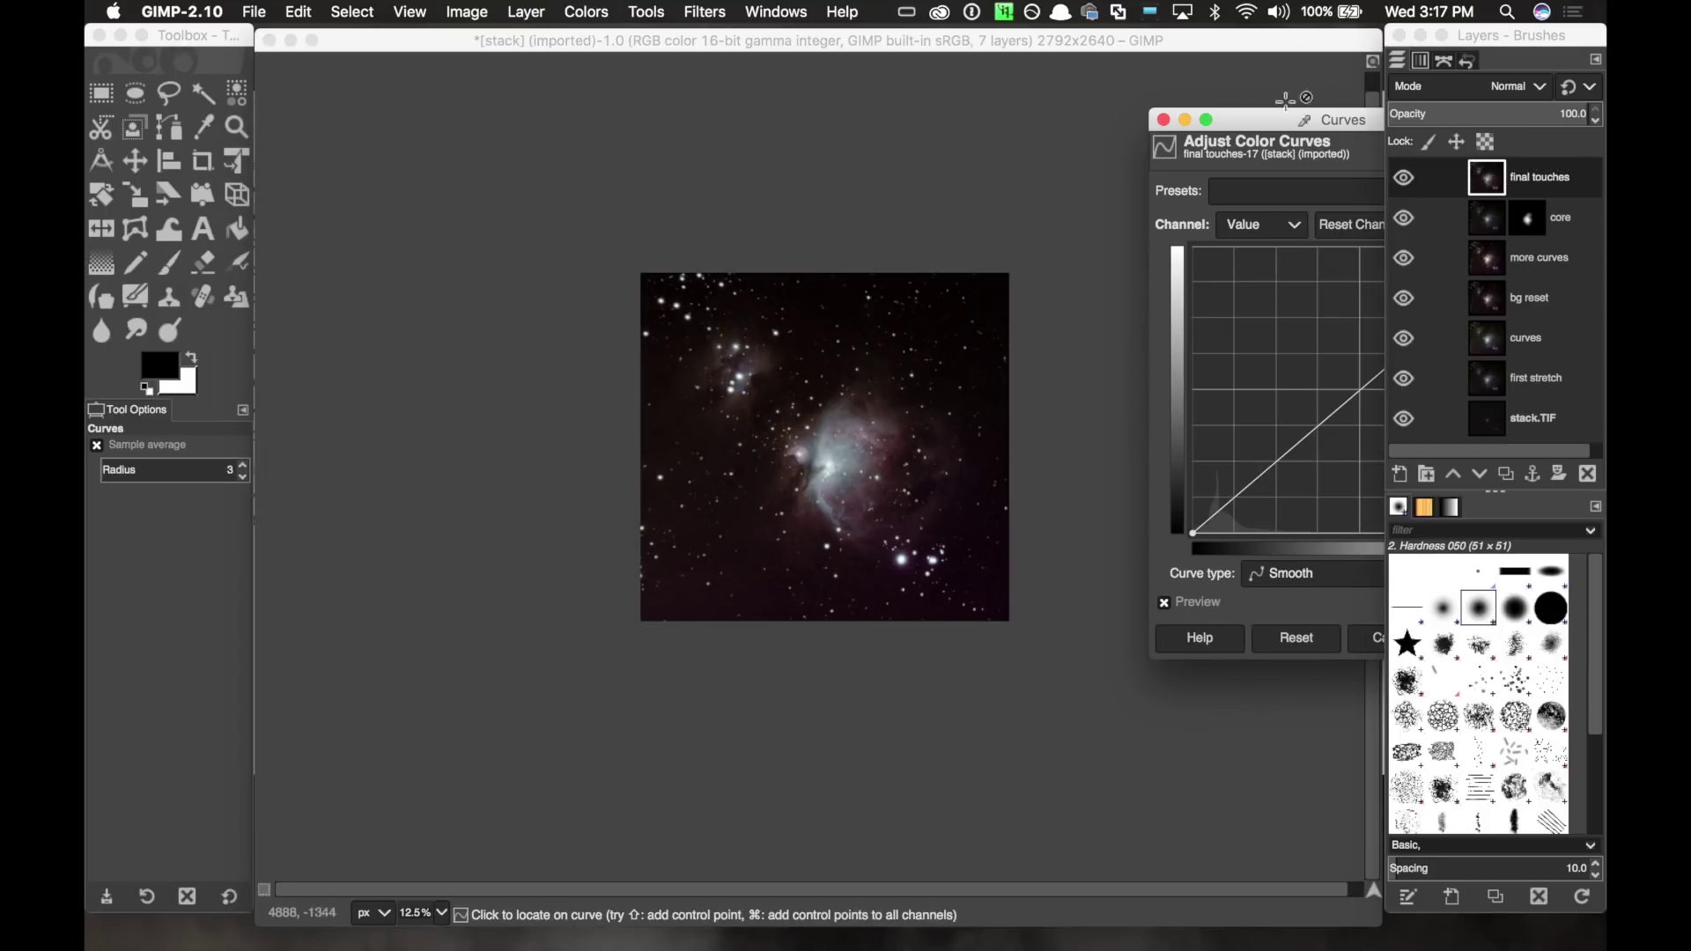
left_click(1244, 113)
left_click_drag(1244, 113, 1185, 100)
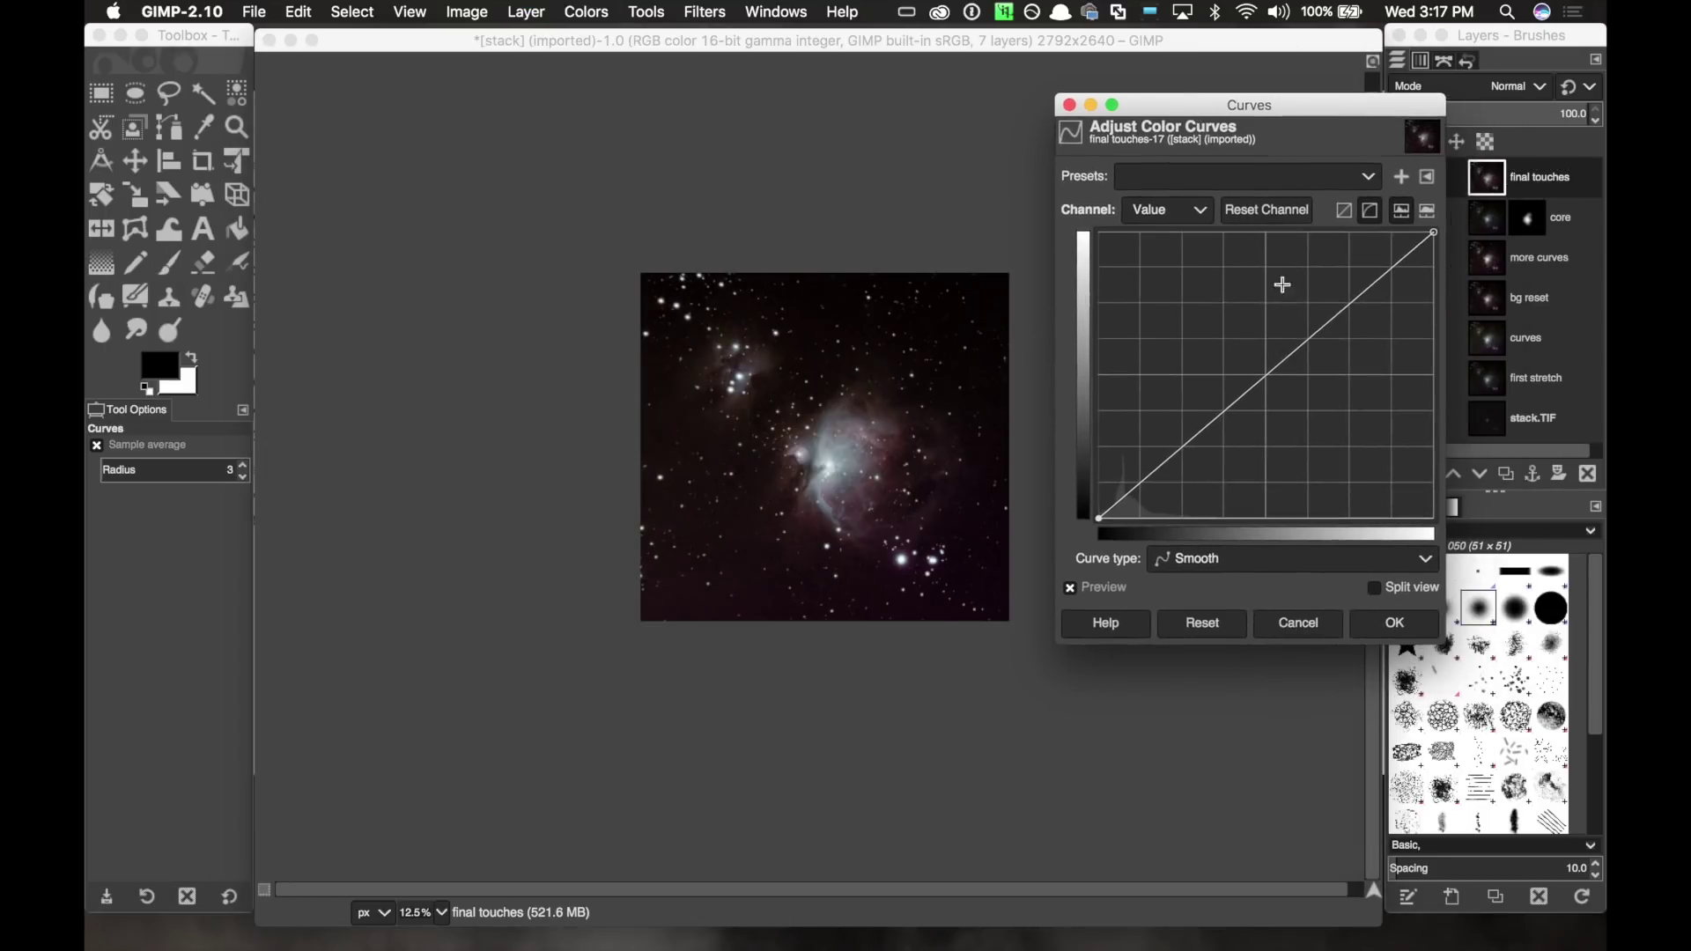
left_click(1118, 490)
left_click(1394, 627)
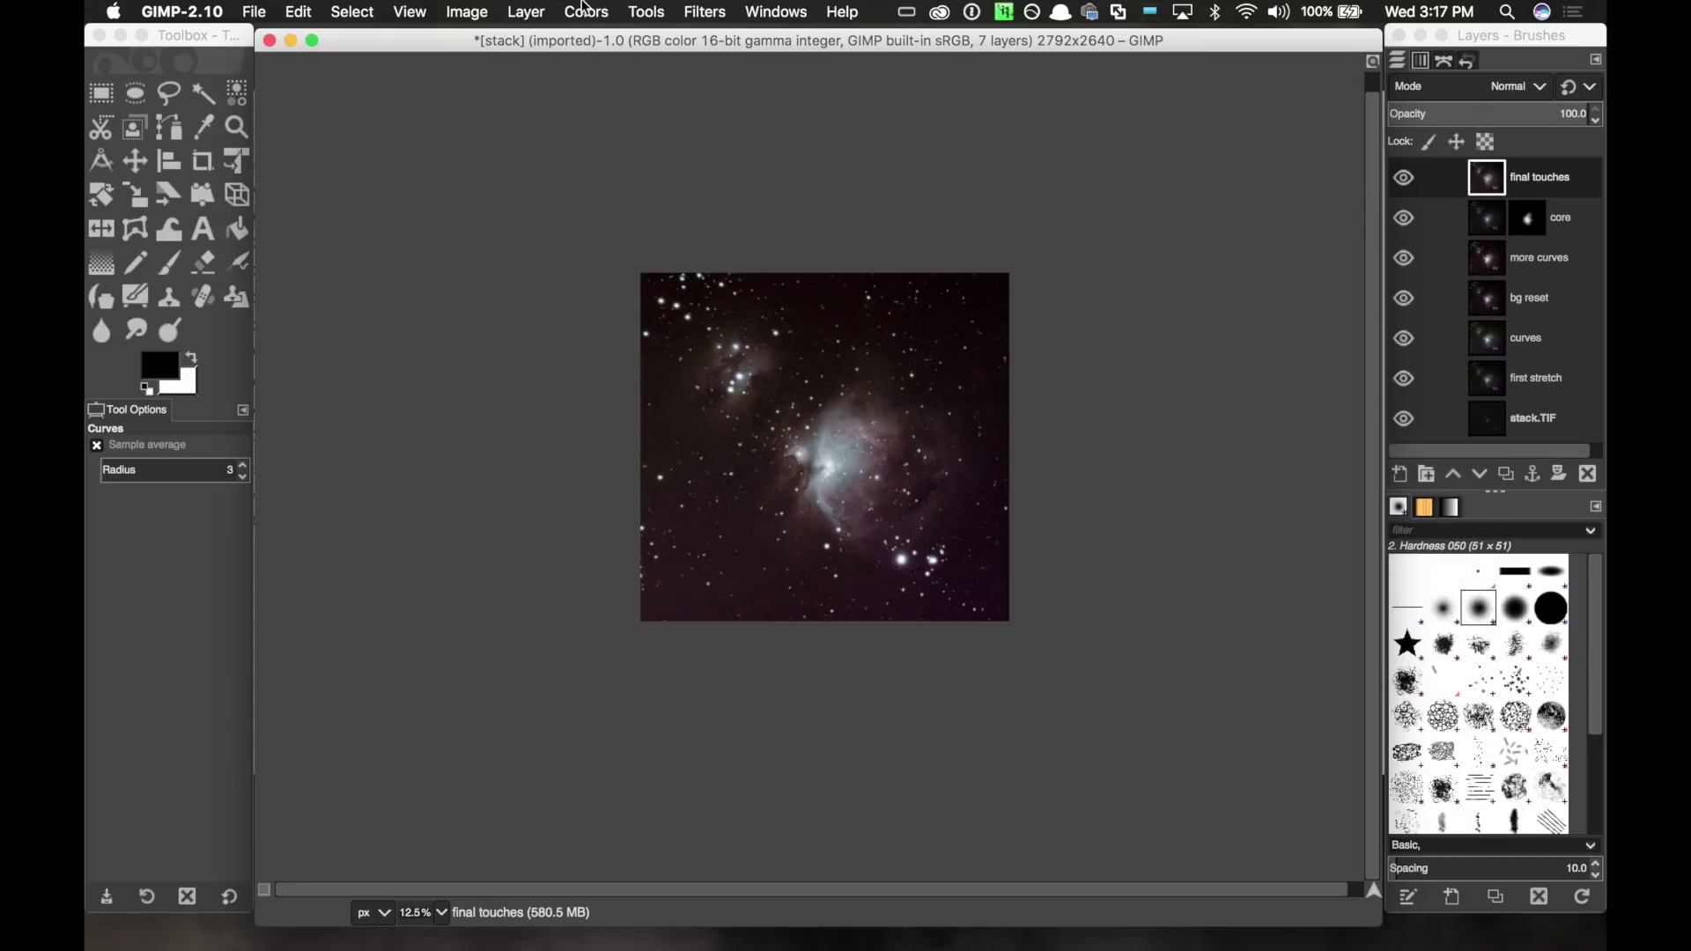
Increase the final touches layer's saturation with a scale of 1.5 and apply it.
left_click(585, 10)
left_click(602, 119)
left_click_drag(1001, 51, 1194, 161)
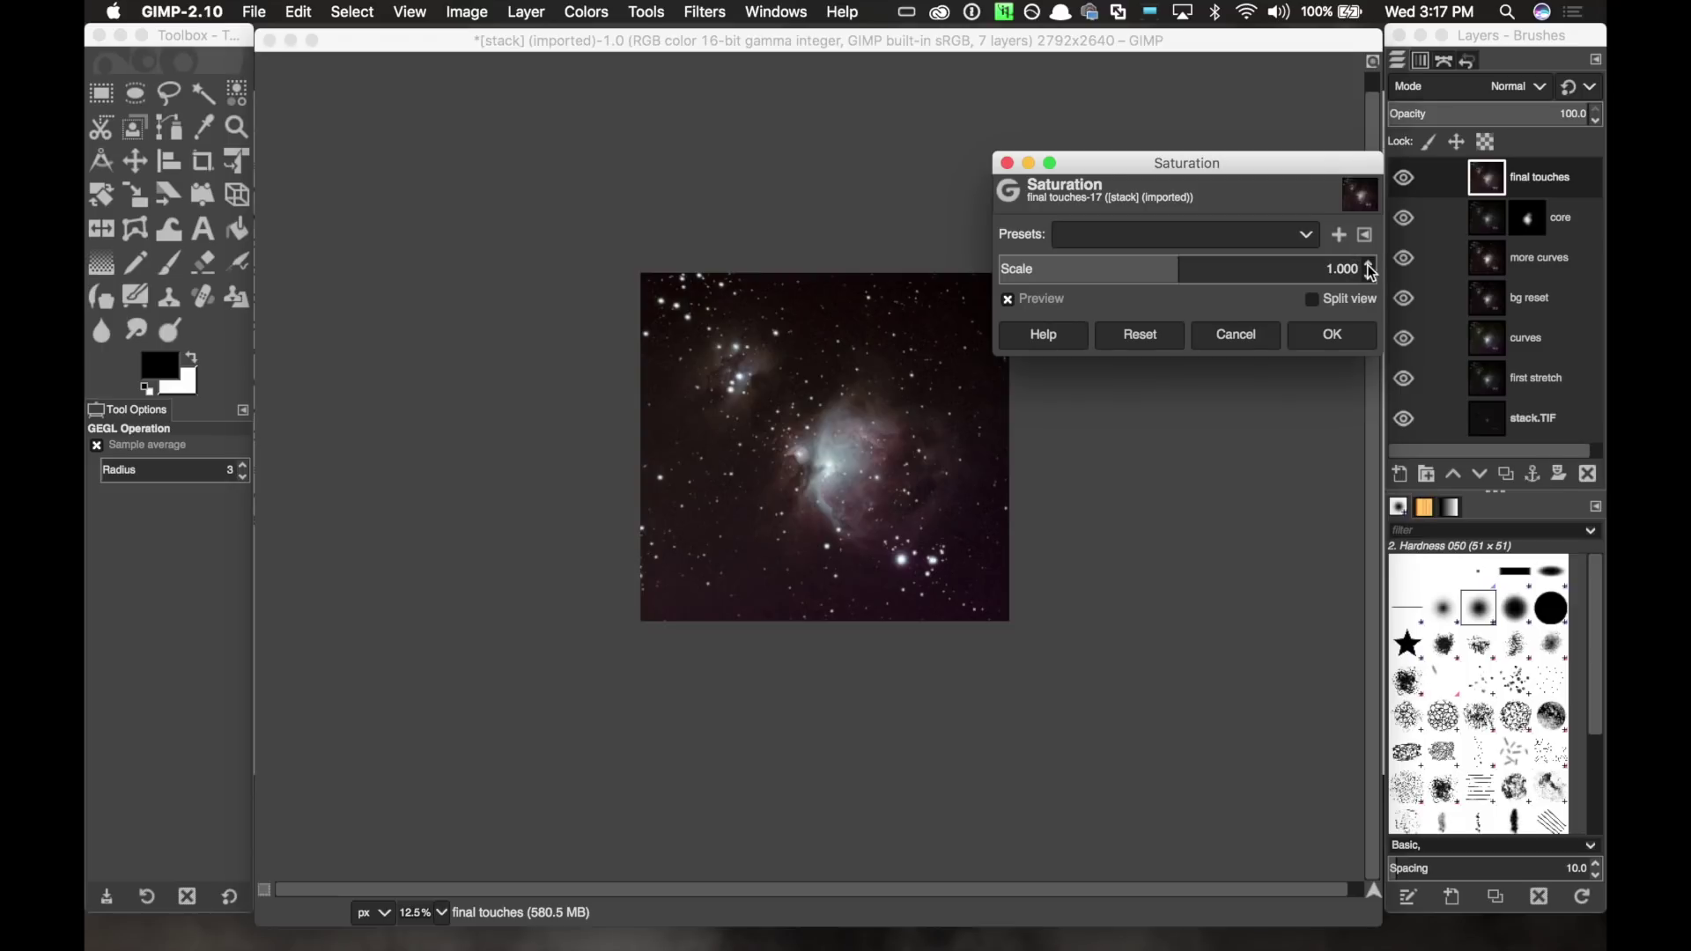
left_click(1261, 259)
type("1.5")
key("Return")
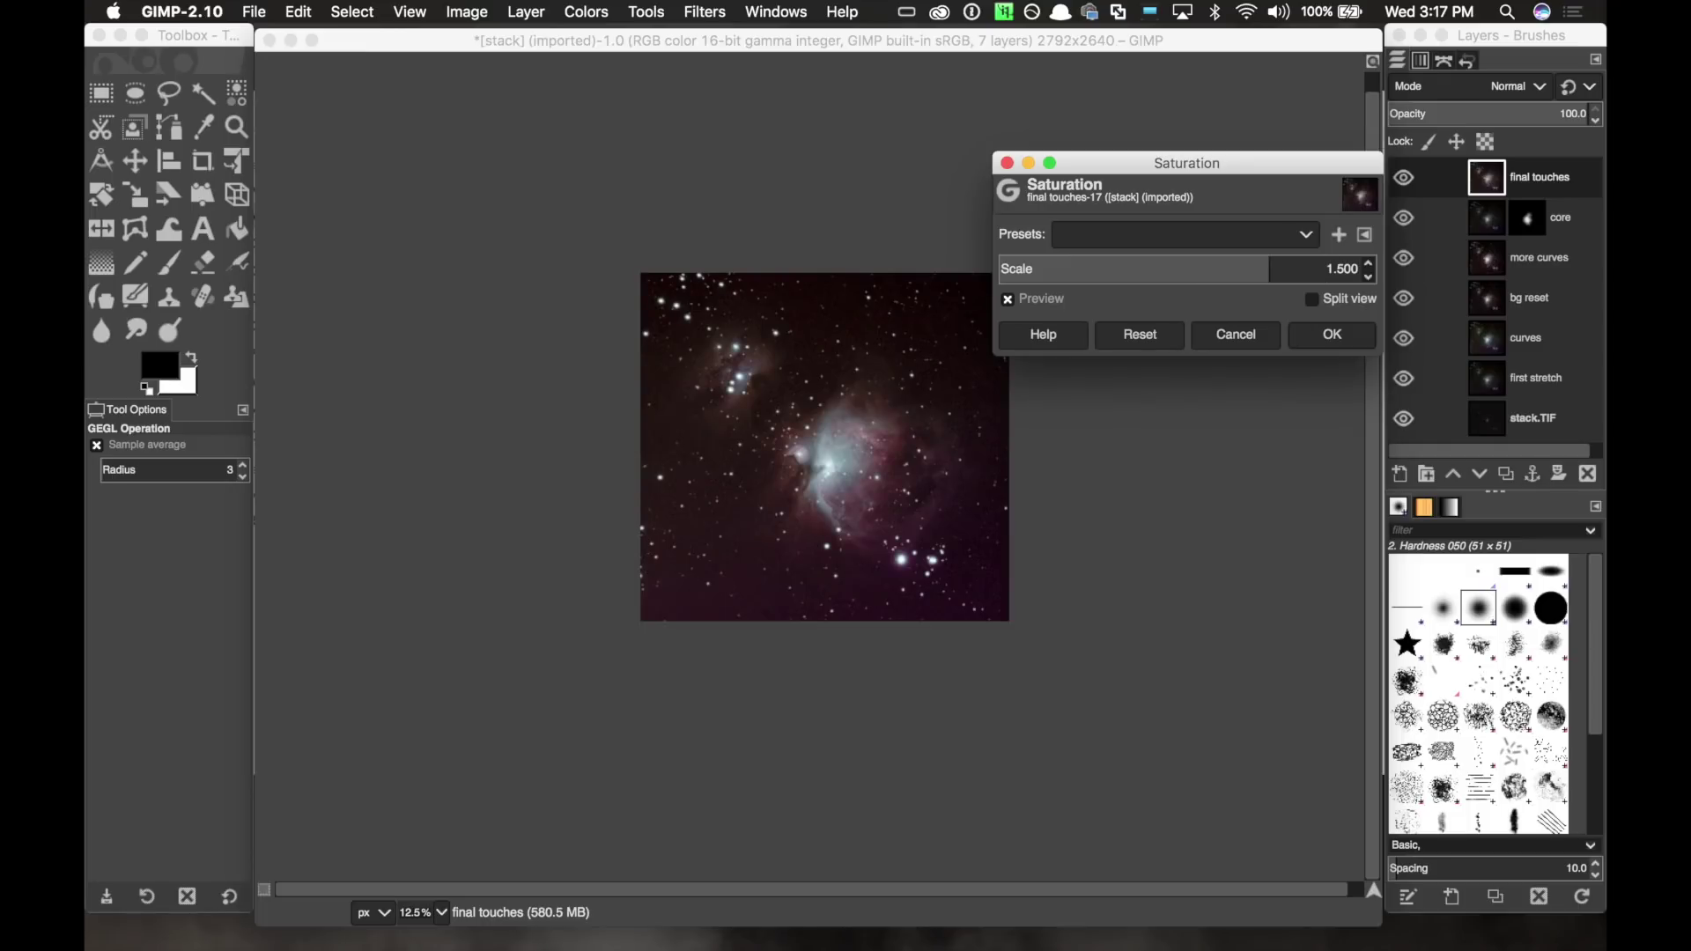
left_click(1318, 335)
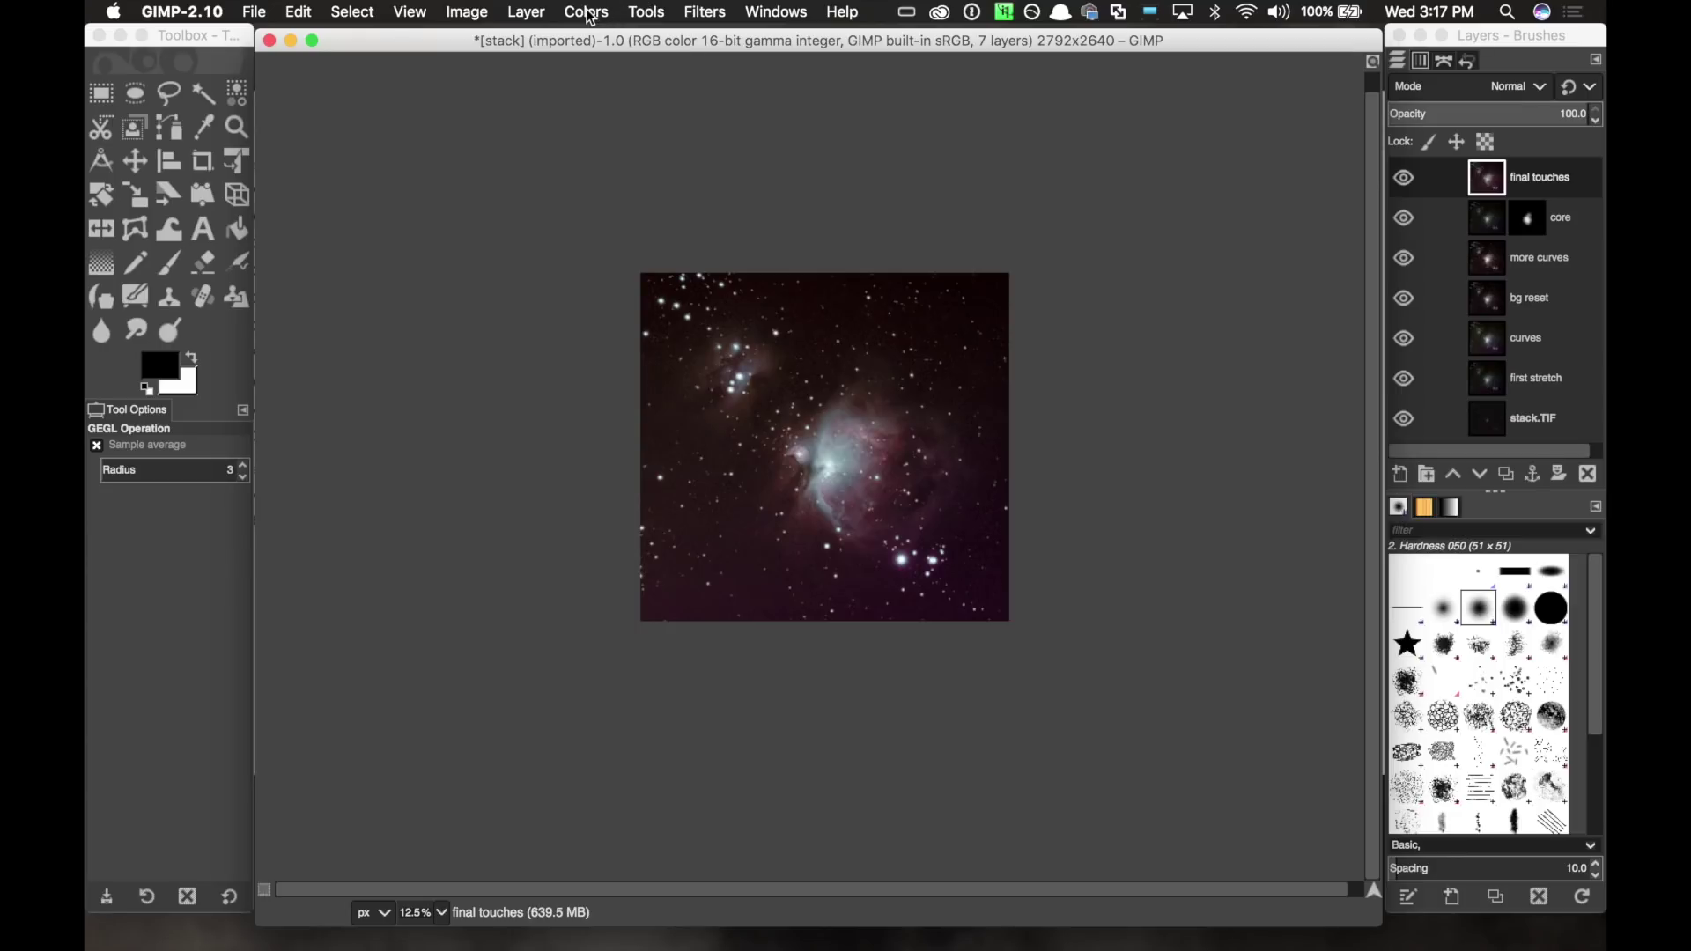
Darken the final touches layer's background by moving the value curve's black point inward to about 3.8 and apply the curves.
left_click(643, 9)
mouse_move(586, 12)
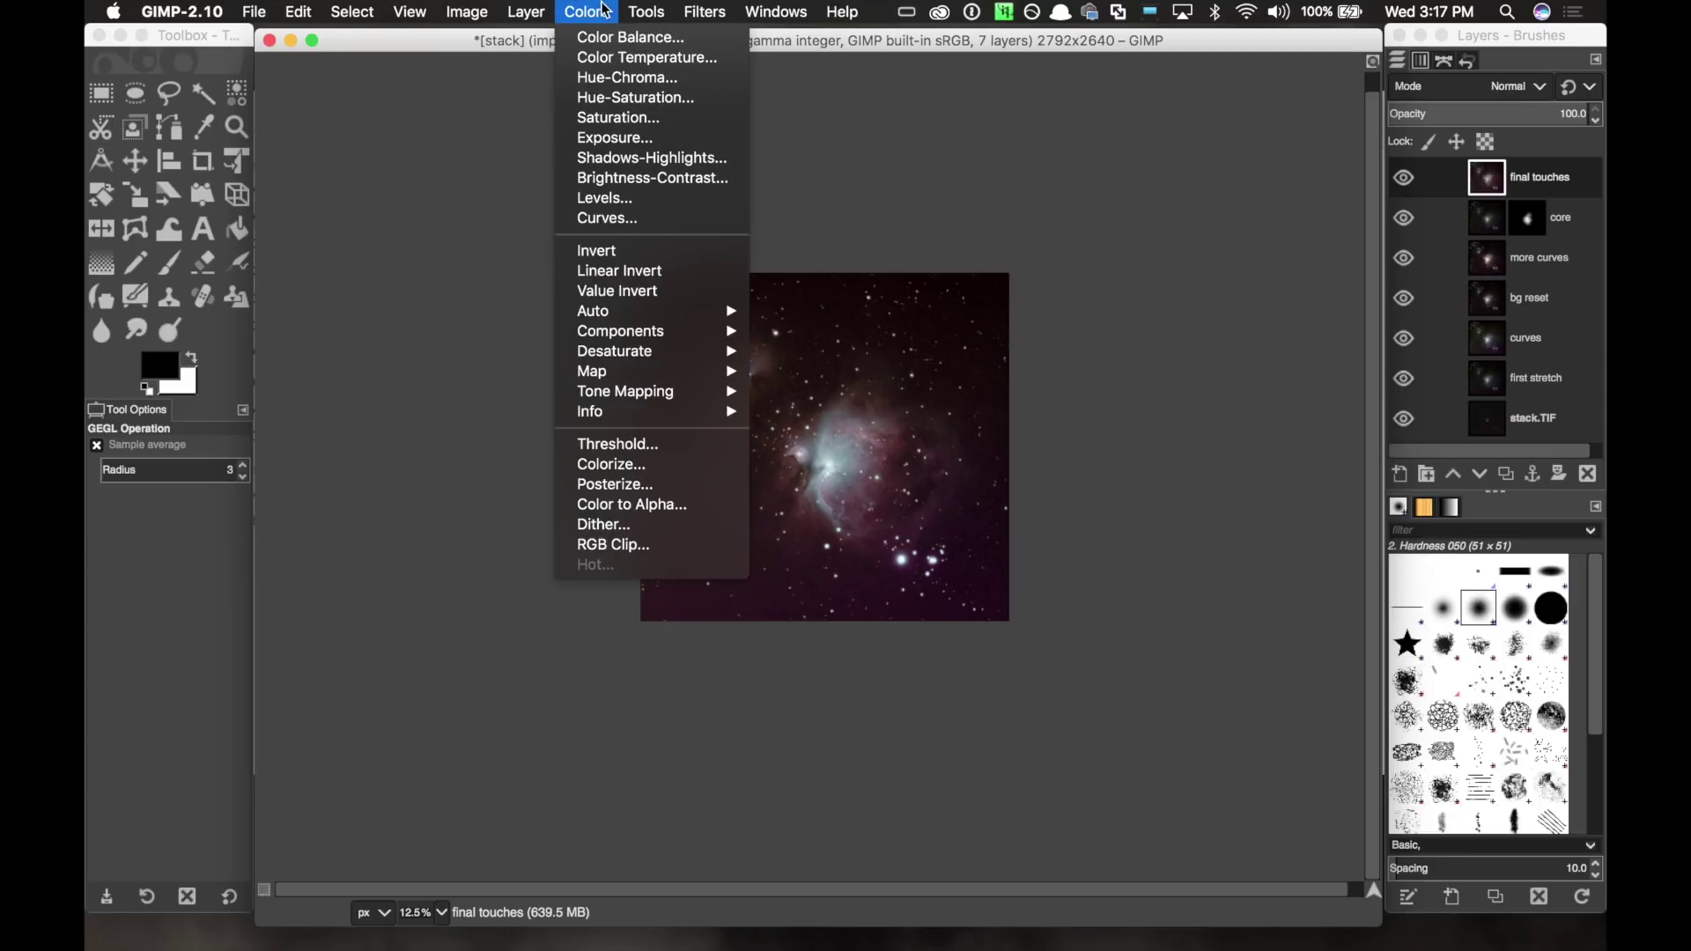
left_click(620, 219)
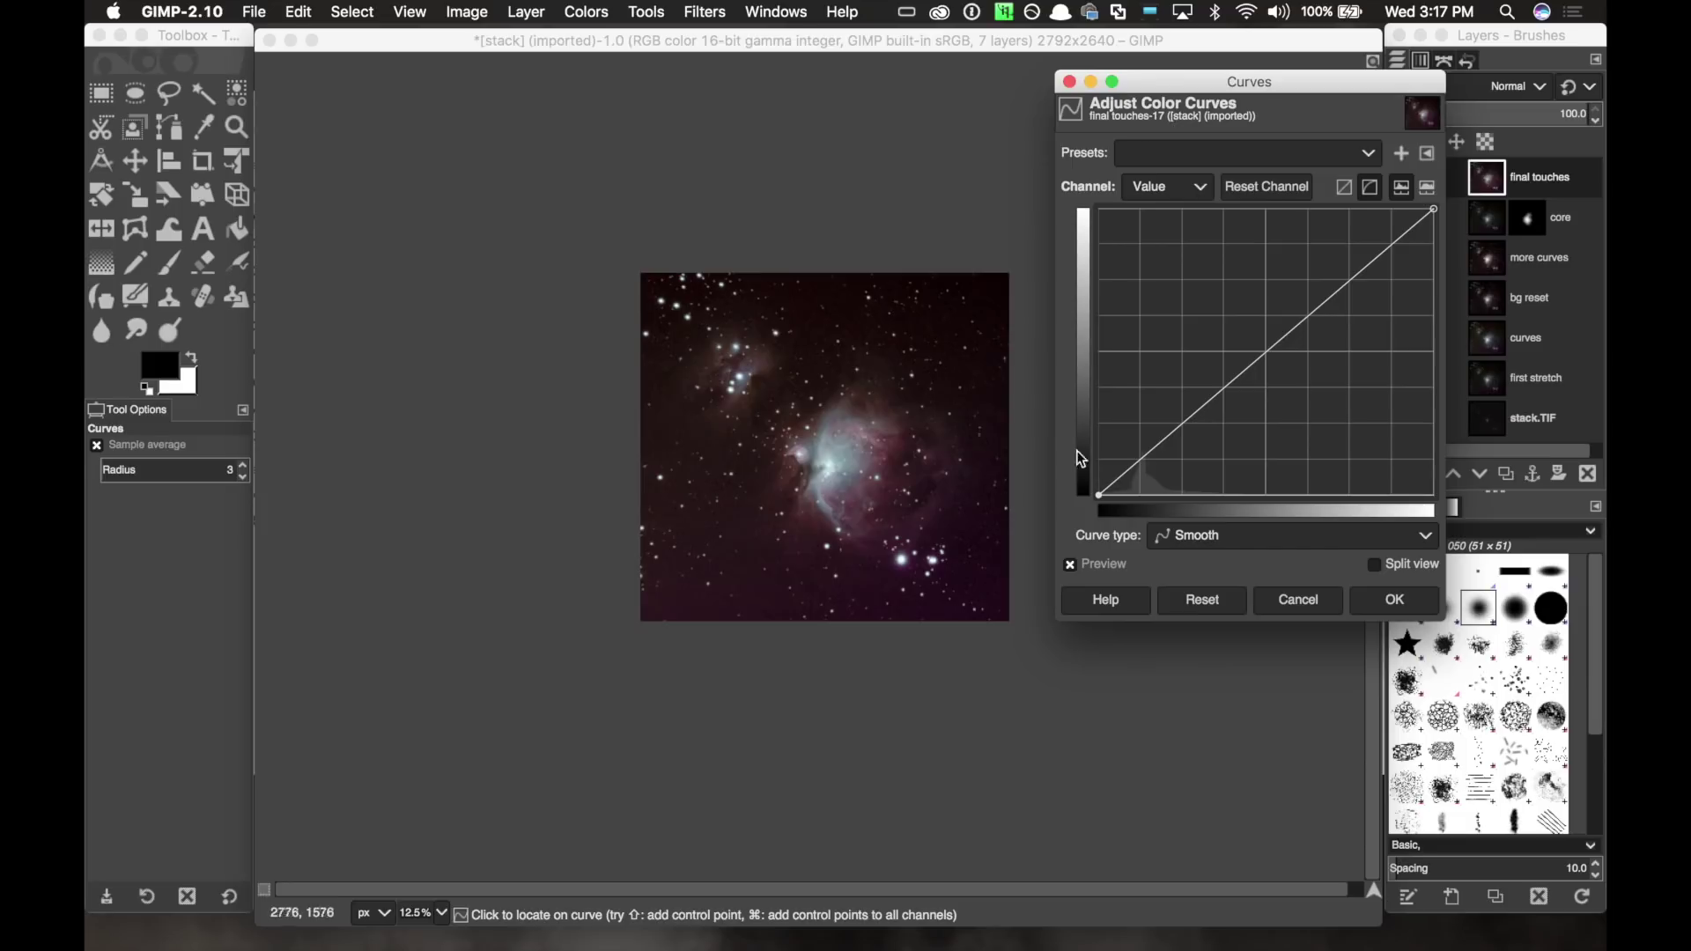
left_click(1101, 490)
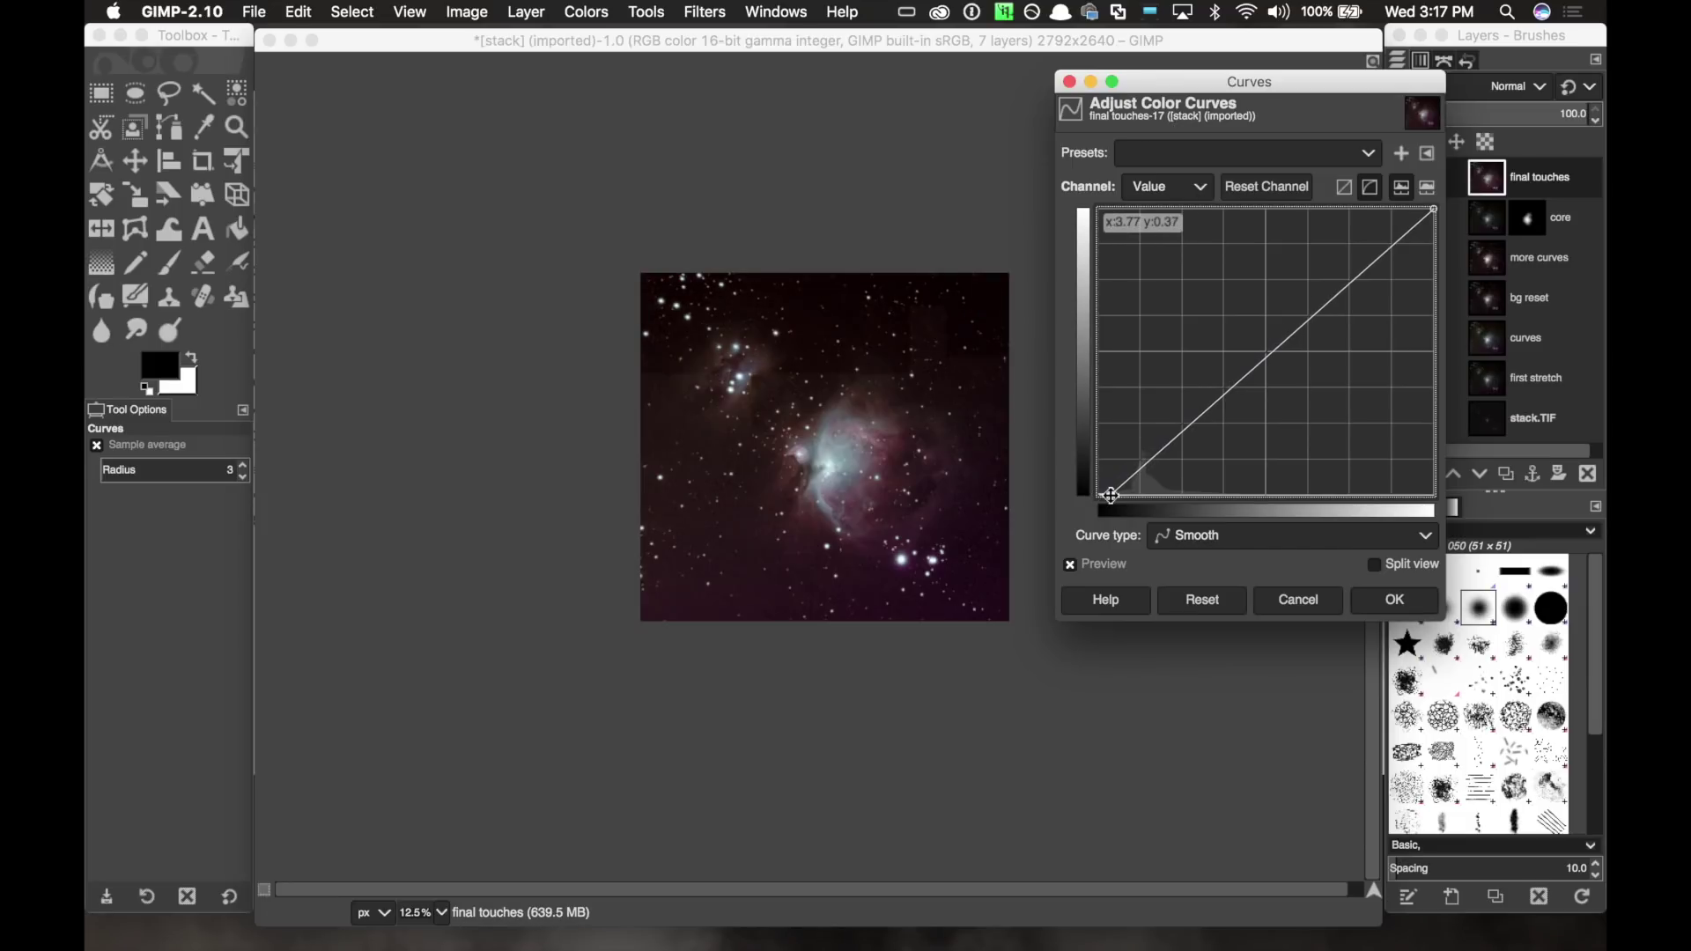
left_click(1390, 597)
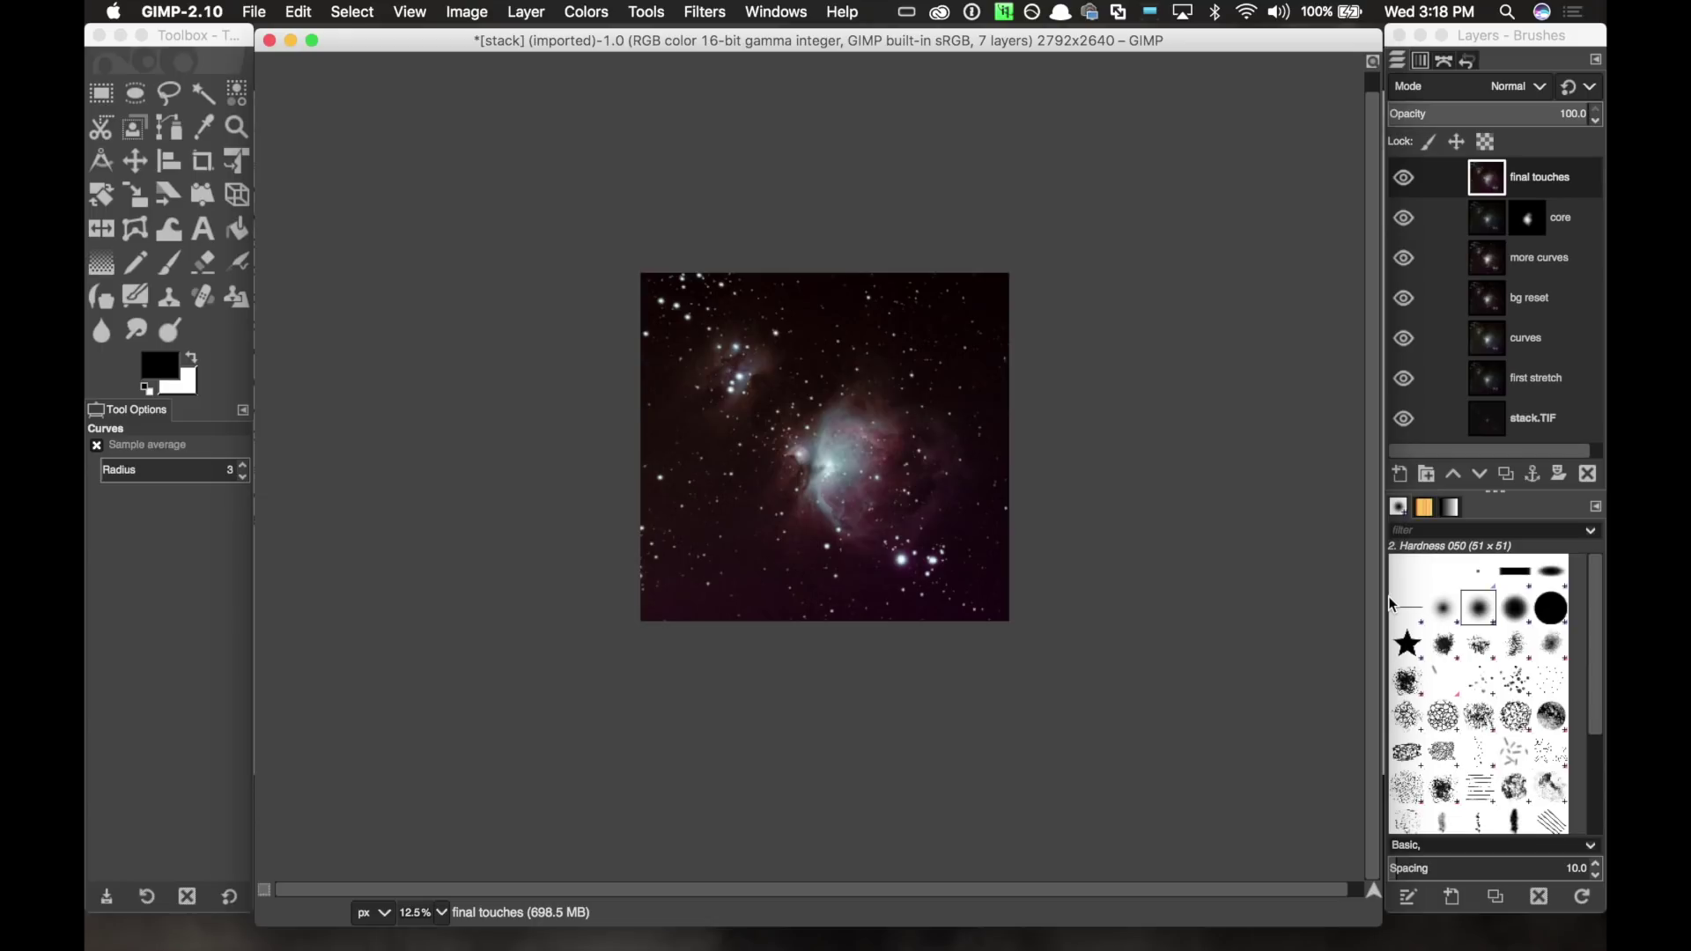
Select the core layer's mask and toggle the visibility of the core and final touches layers to compare the image.
key("plus")
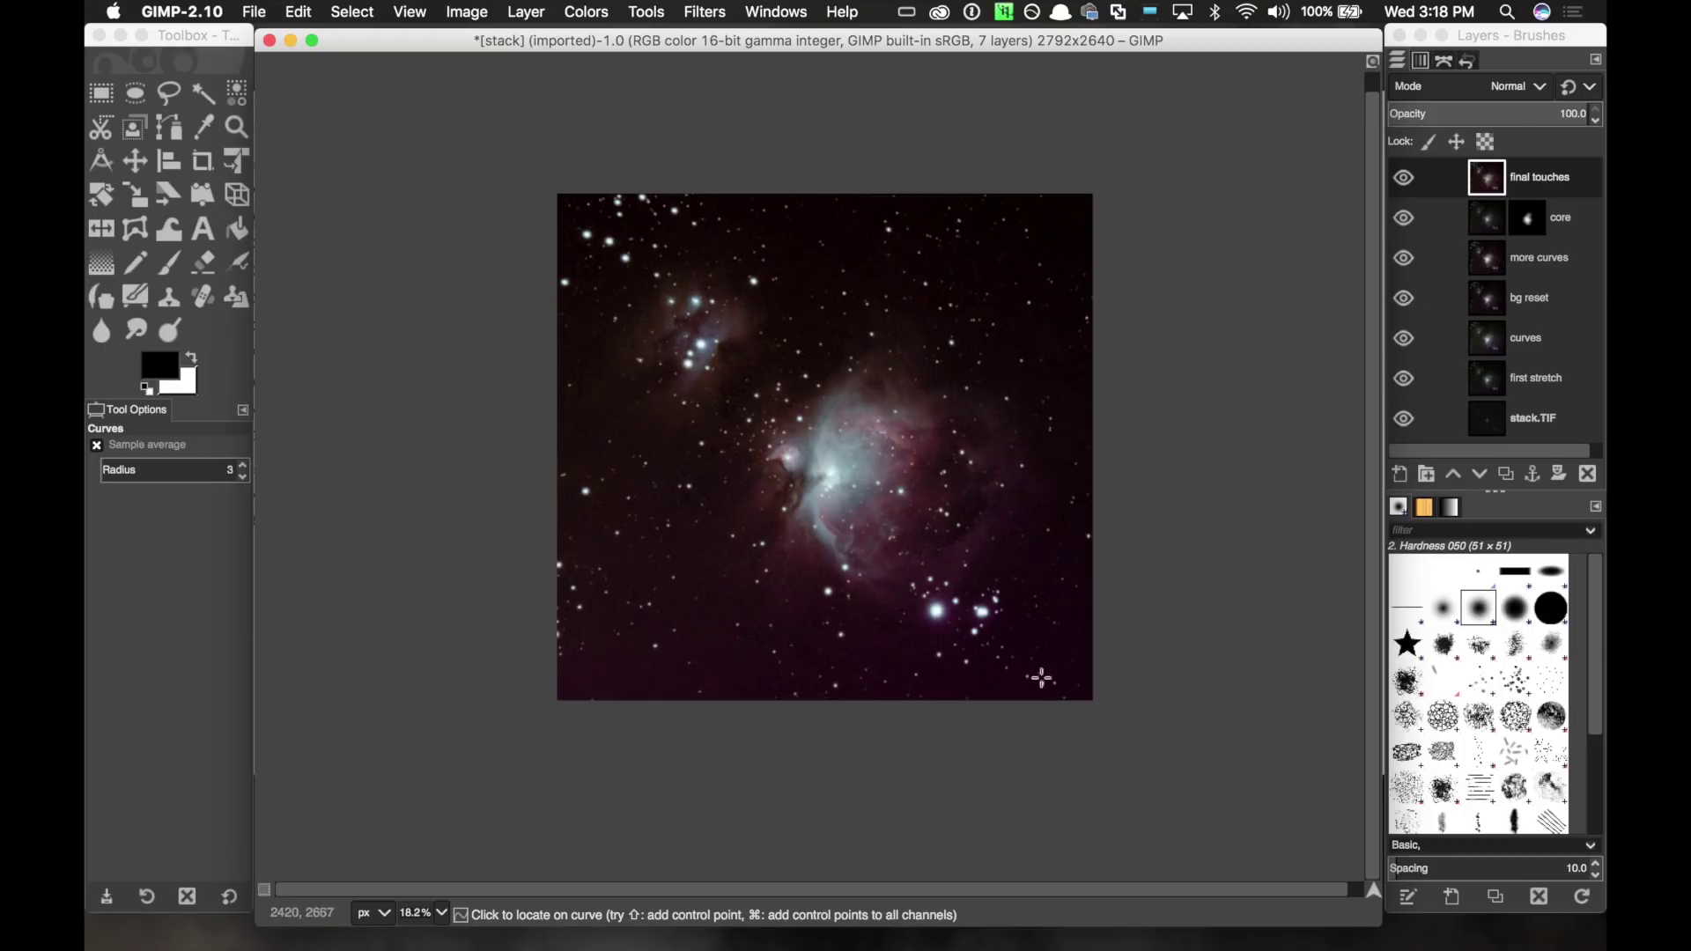
left_click(1581, 260)
left_click(1581, 227)
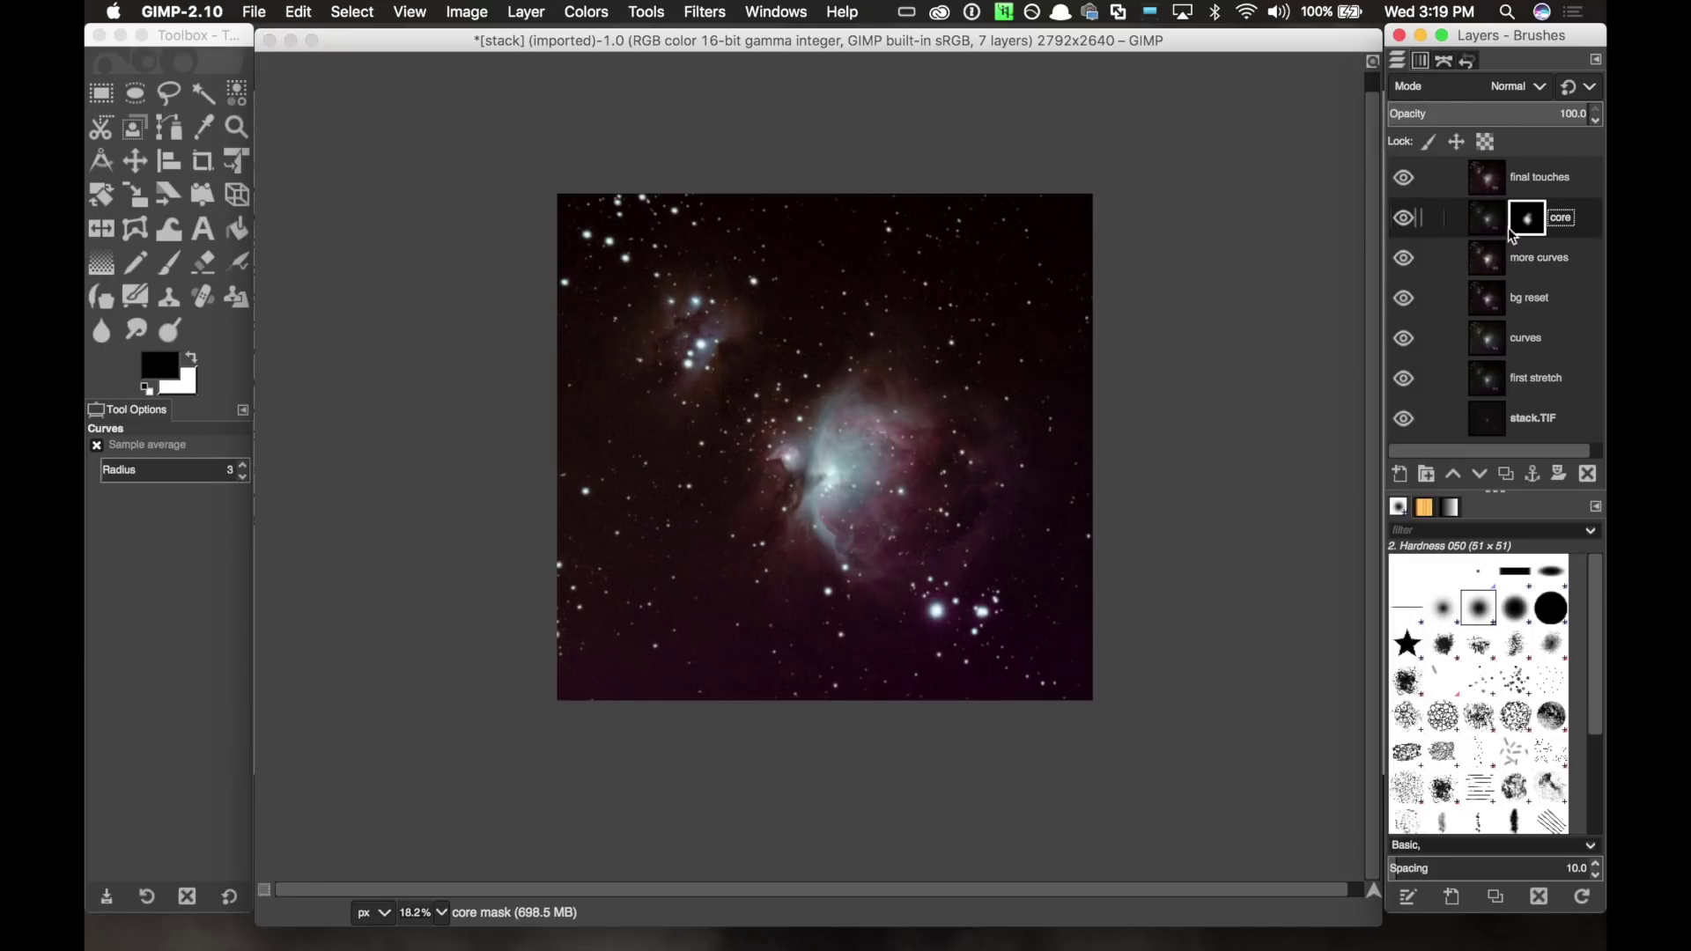
left_click(1403, 220)
left_click(1405, 181)
left_click(1403, 221)
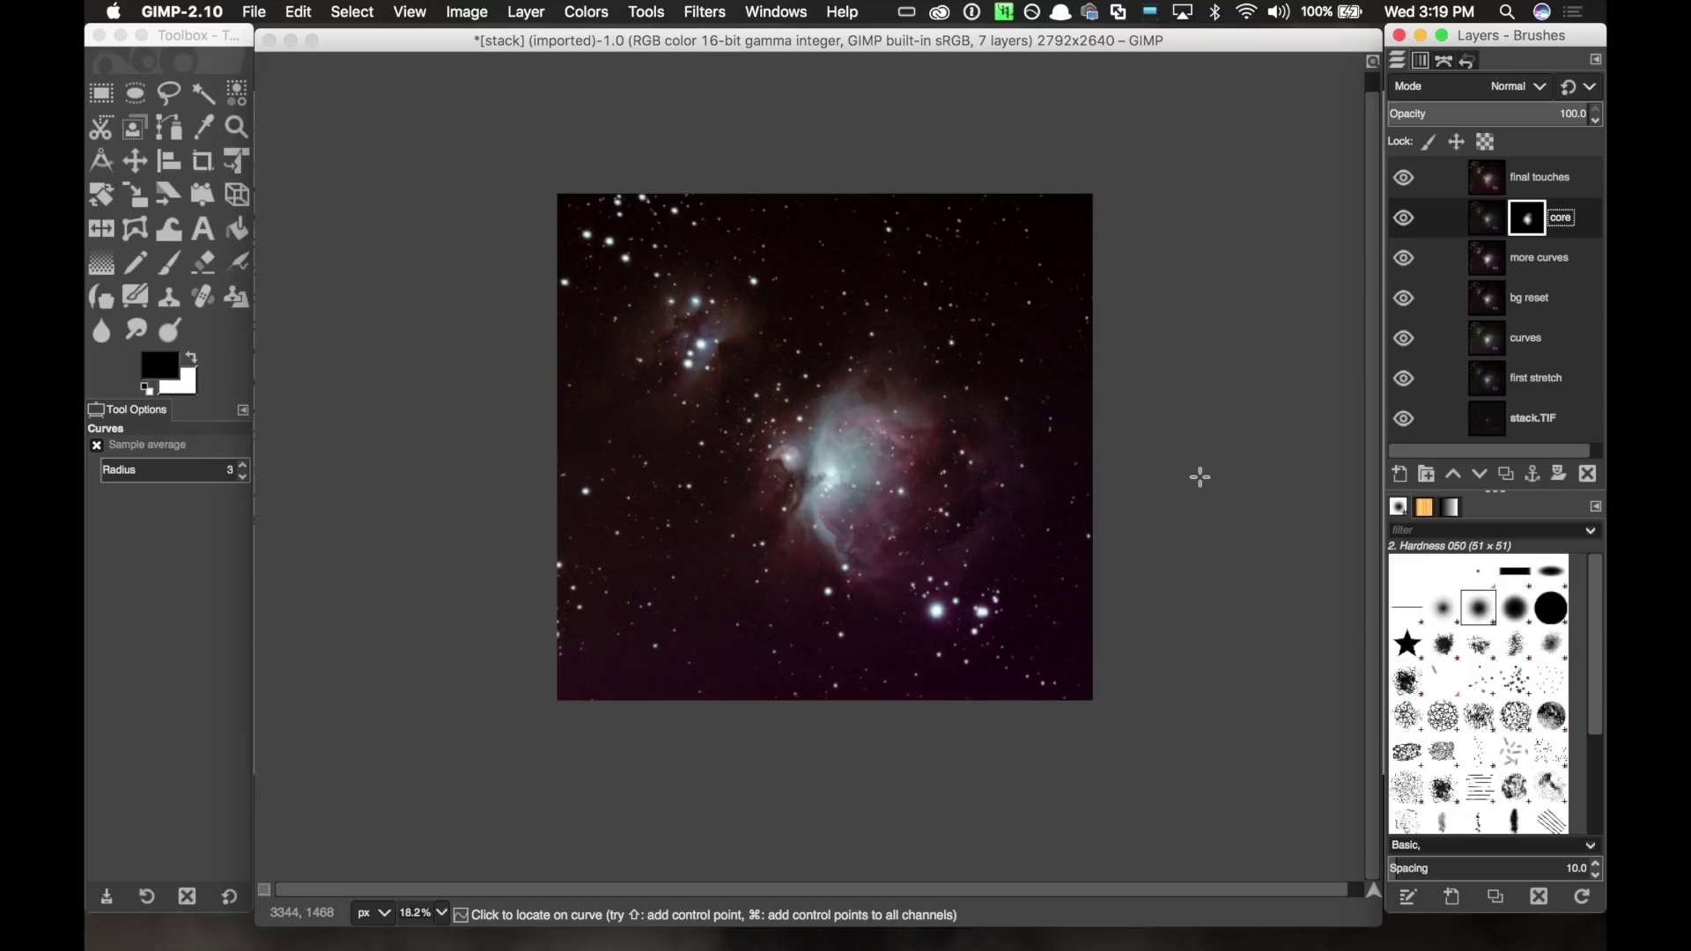
left_click(254, 12)
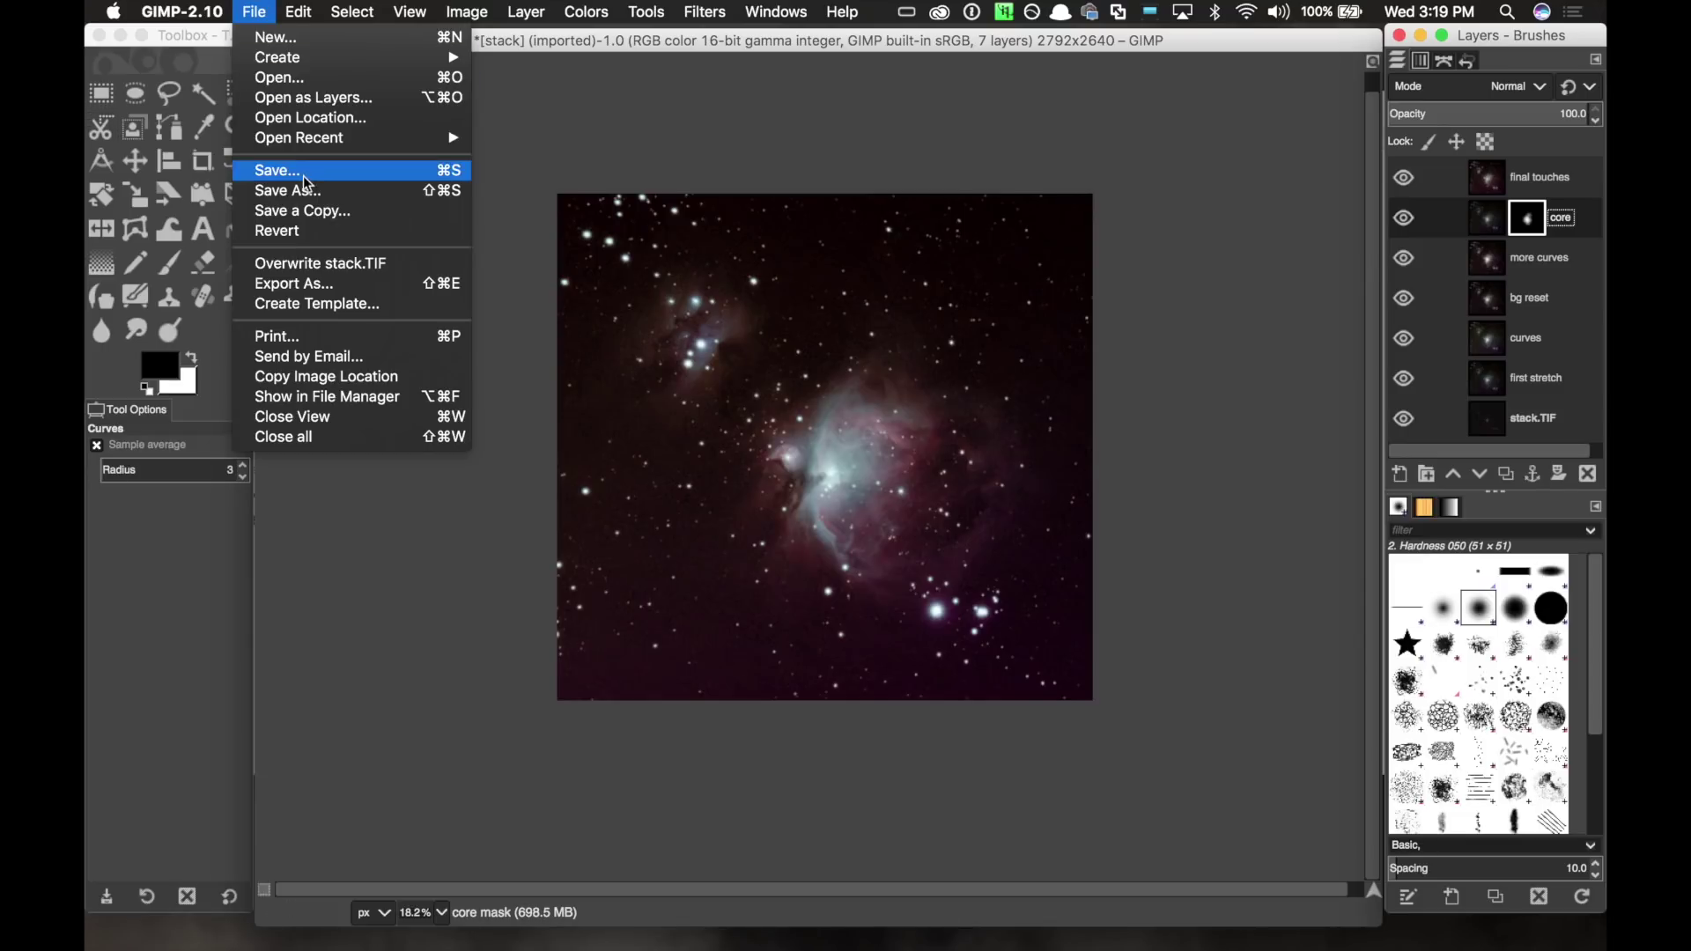
left_click(327, 284)
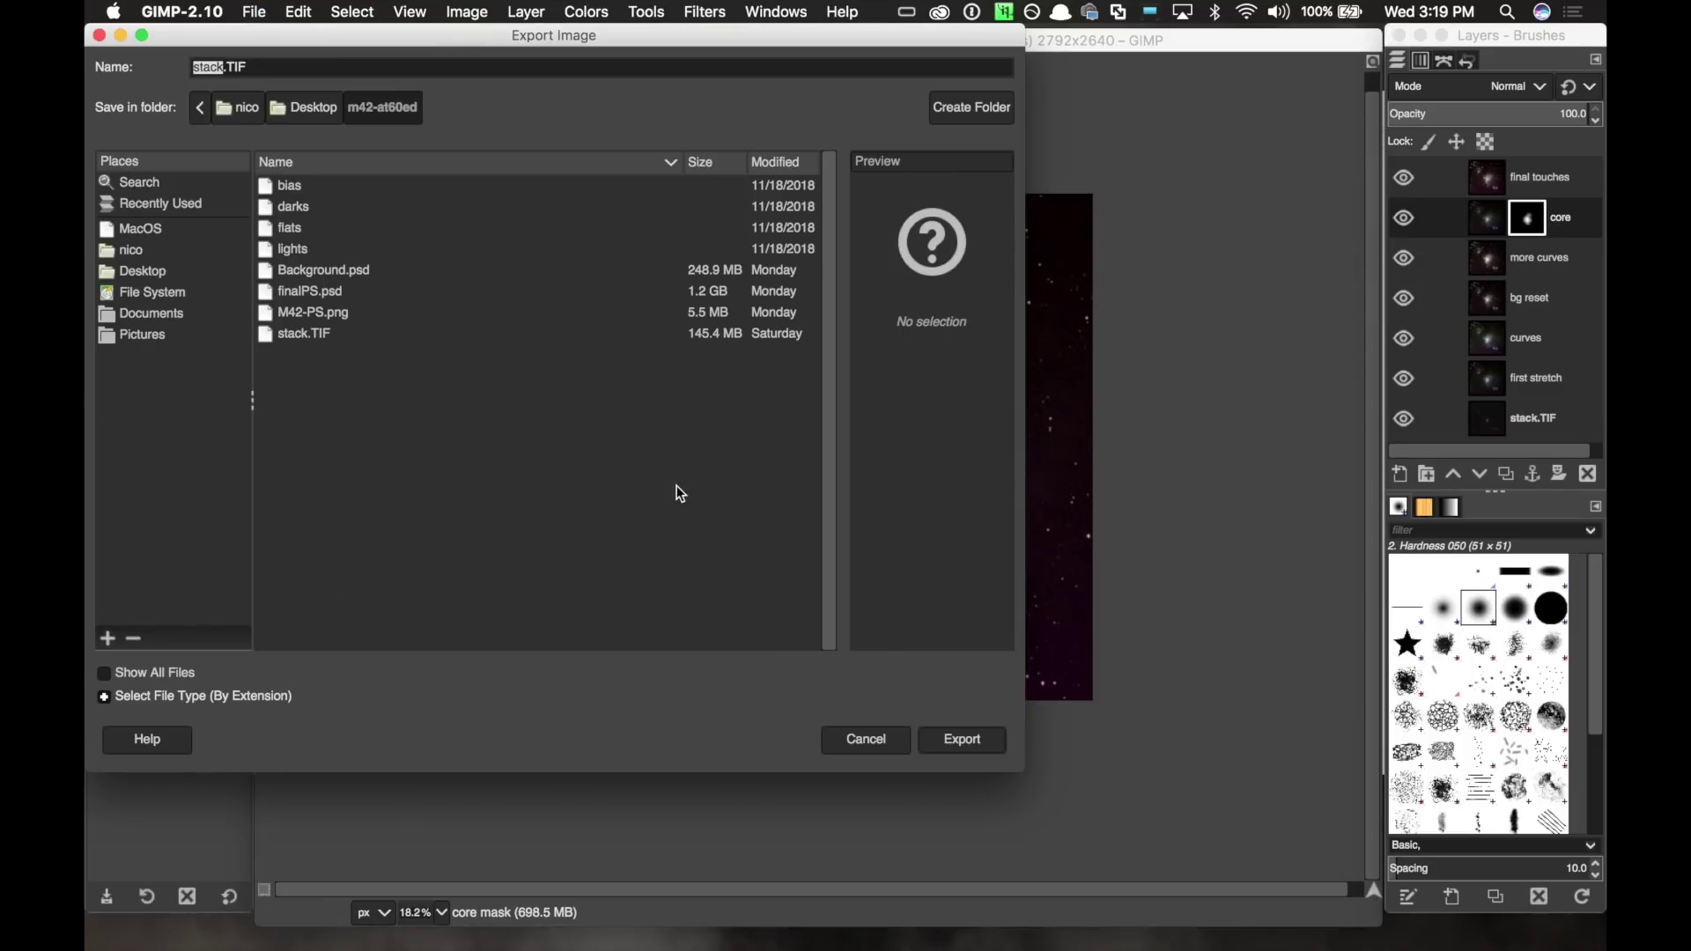
left_click(876, 742)
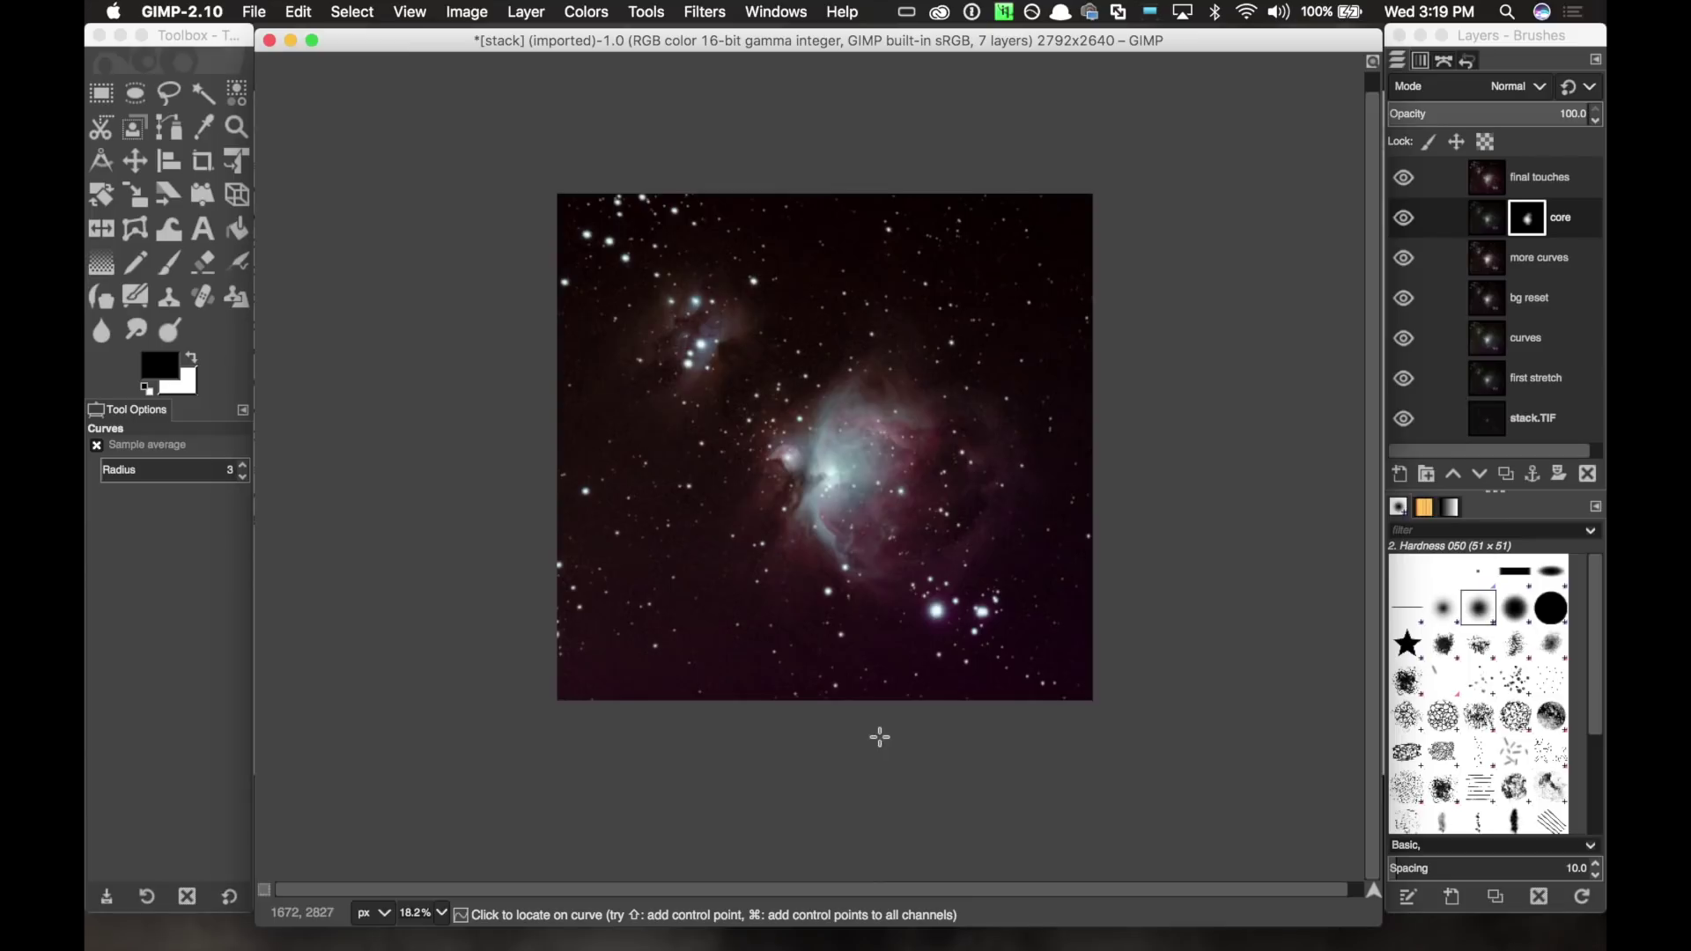